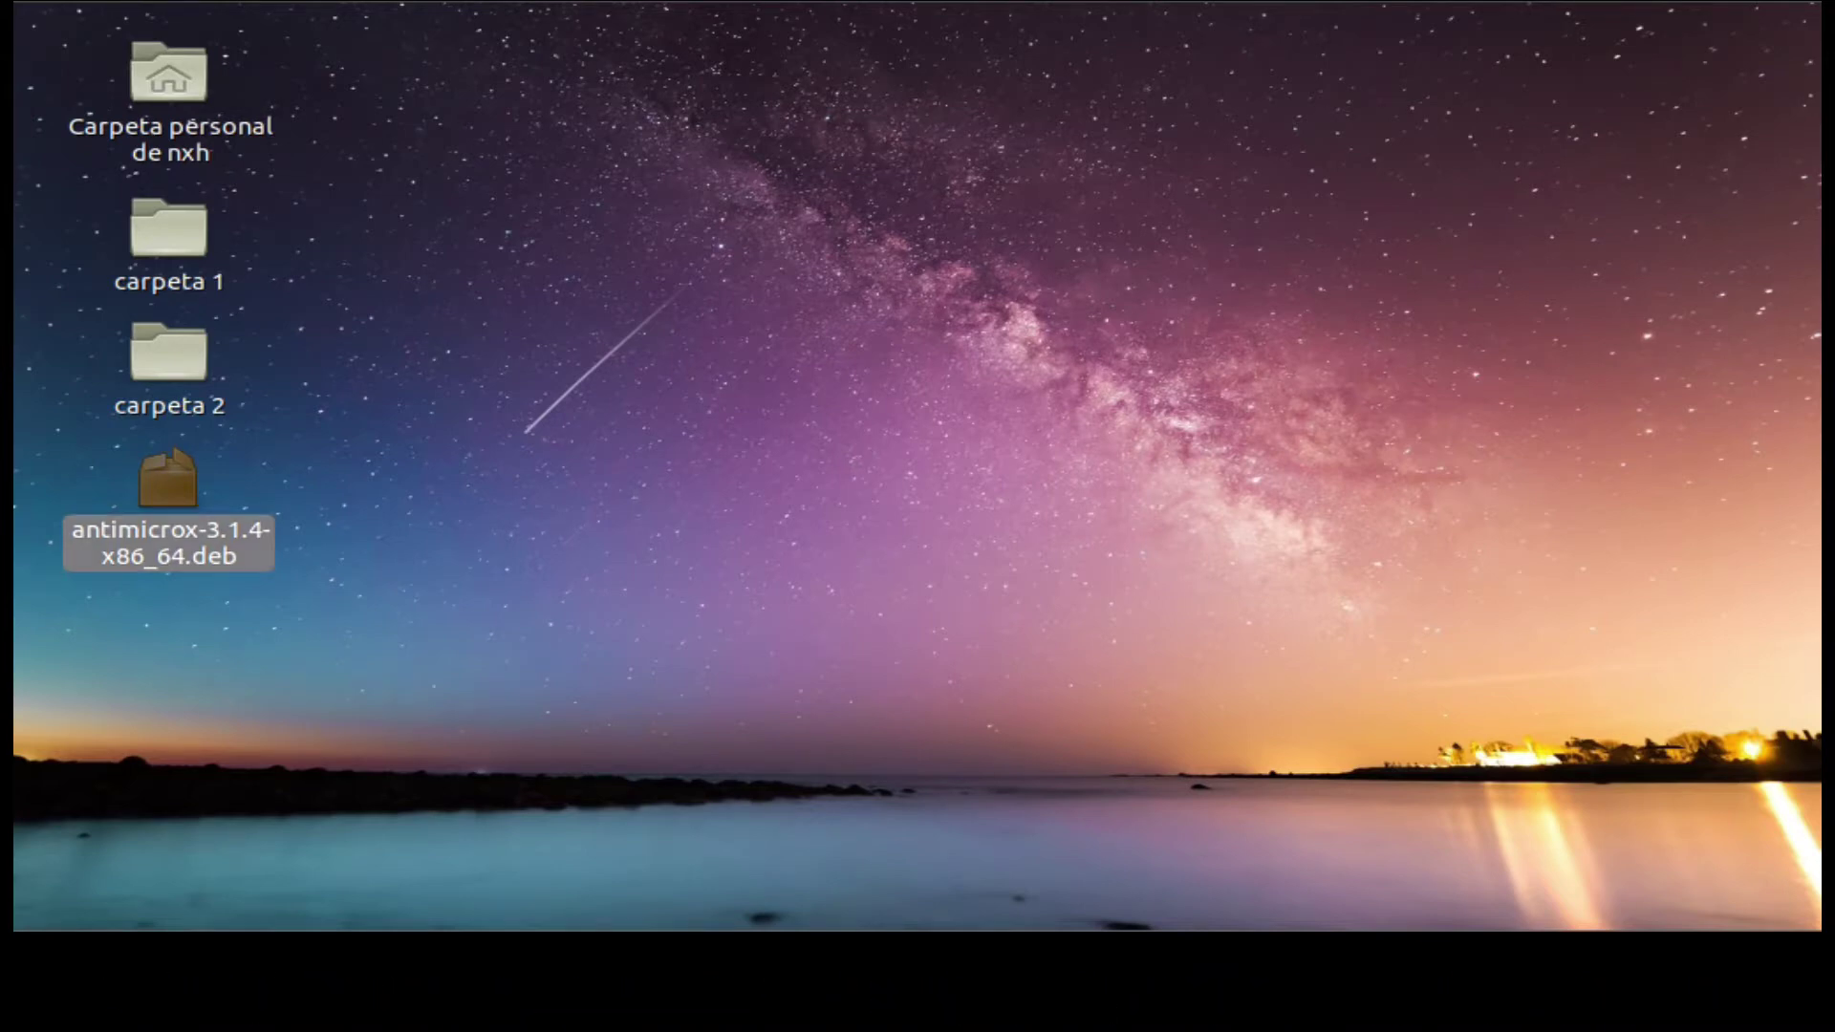
- Open a terminal, list the connected USB devices with lsusb and check the camera entry
{"action": "key", "text": "ctrl+alt+t"}
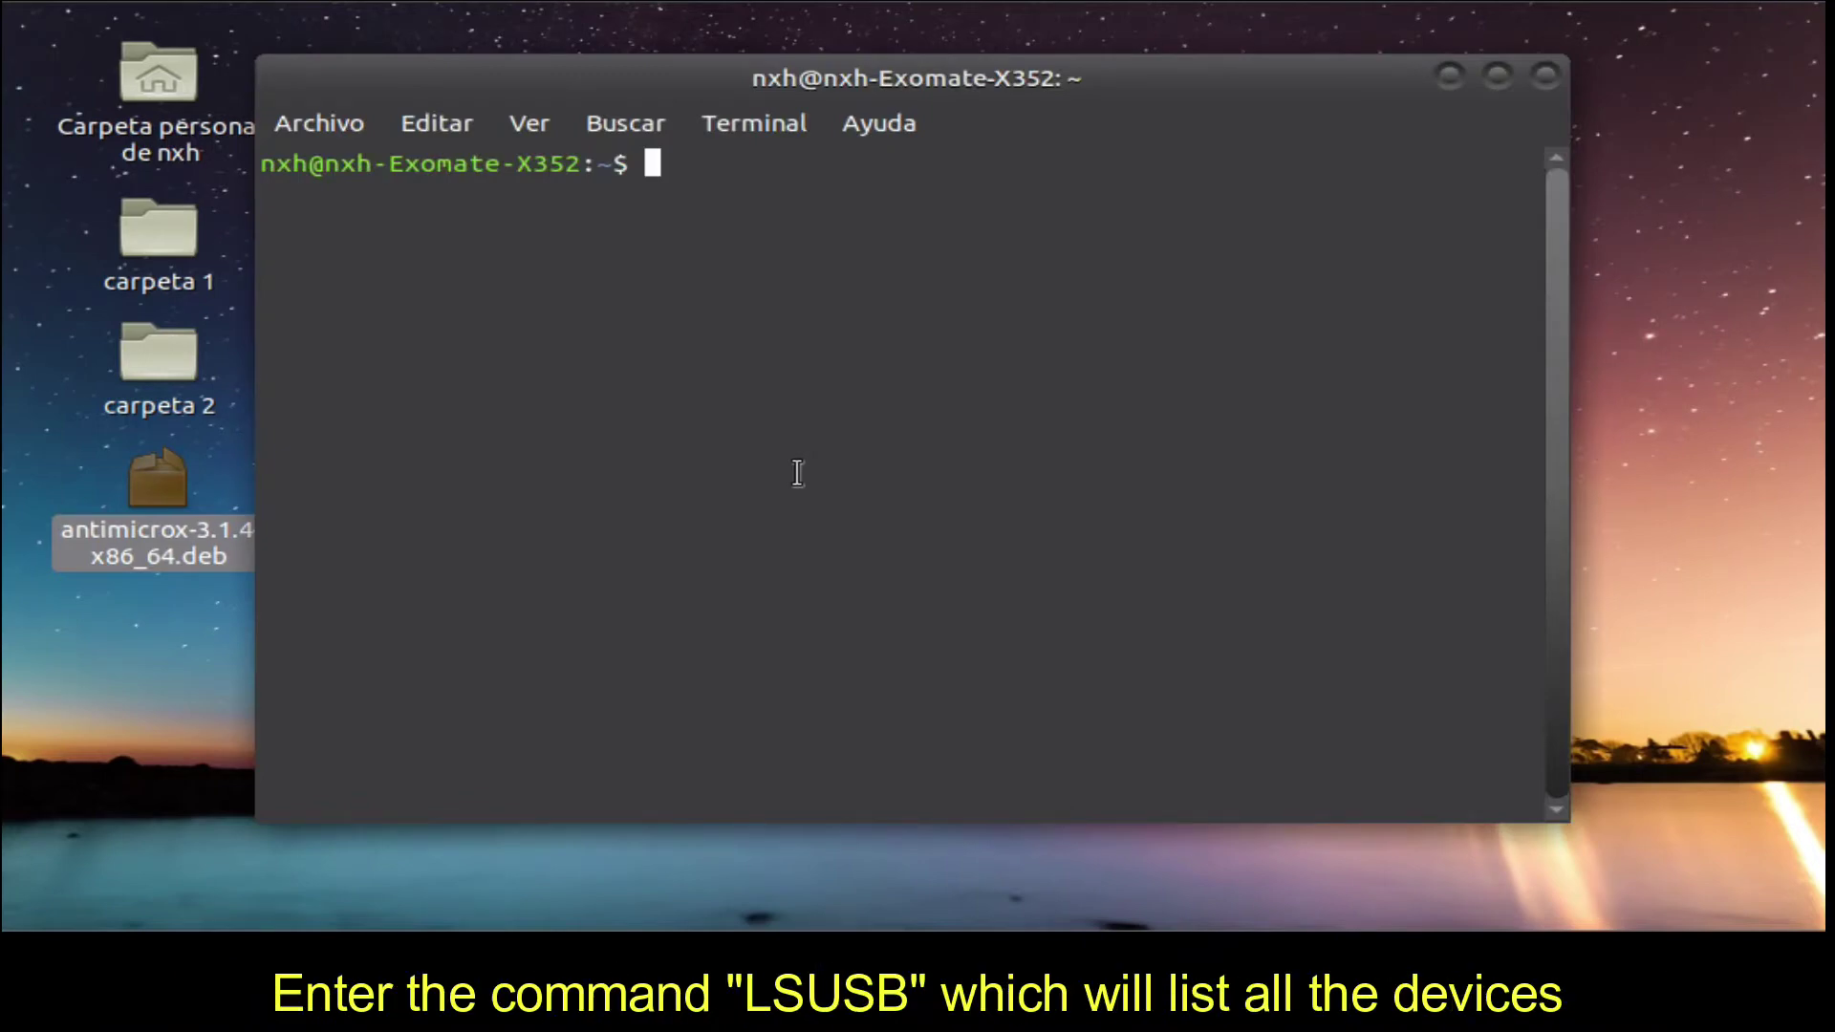
{"action": "type", "text": "lsusb"}
{"action": "key", "text": "Return"}
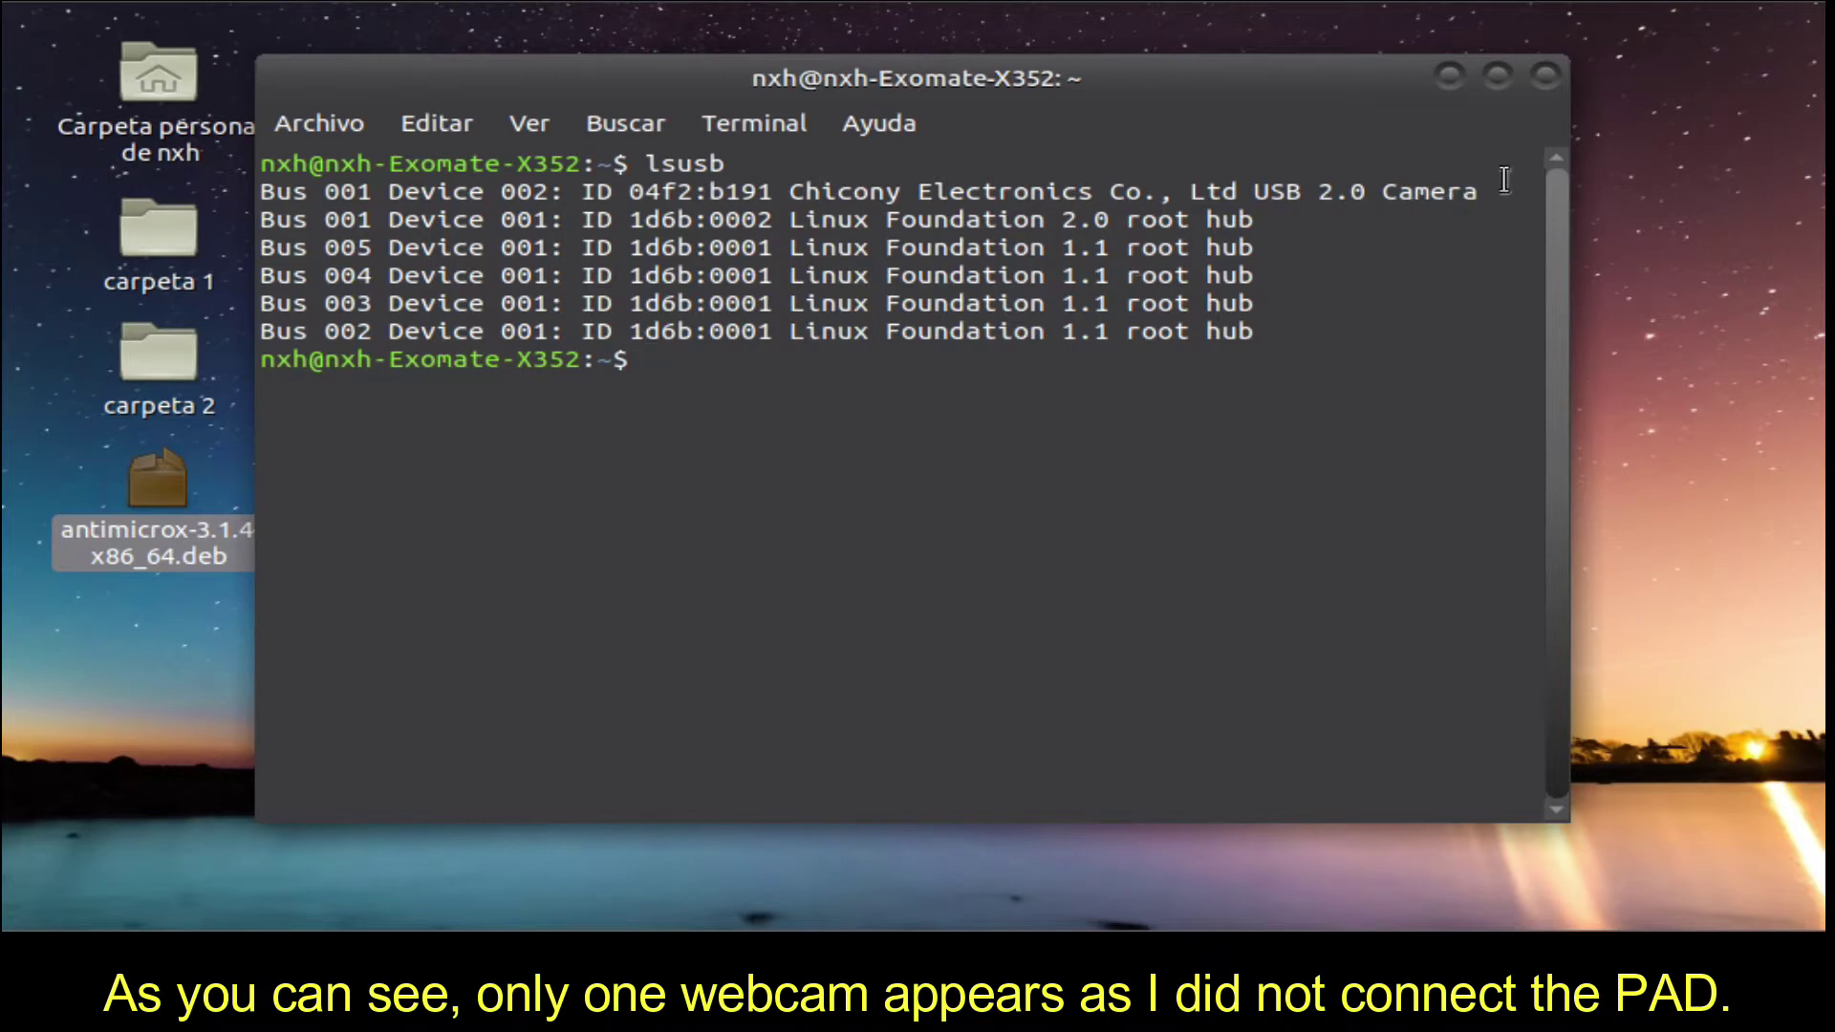
{"action": "left_click_drag", "start_coordinate": [1481, 191], "coordinate": [487, 191]}
{"action": "triple_click", "coordinate": [382, 191]}
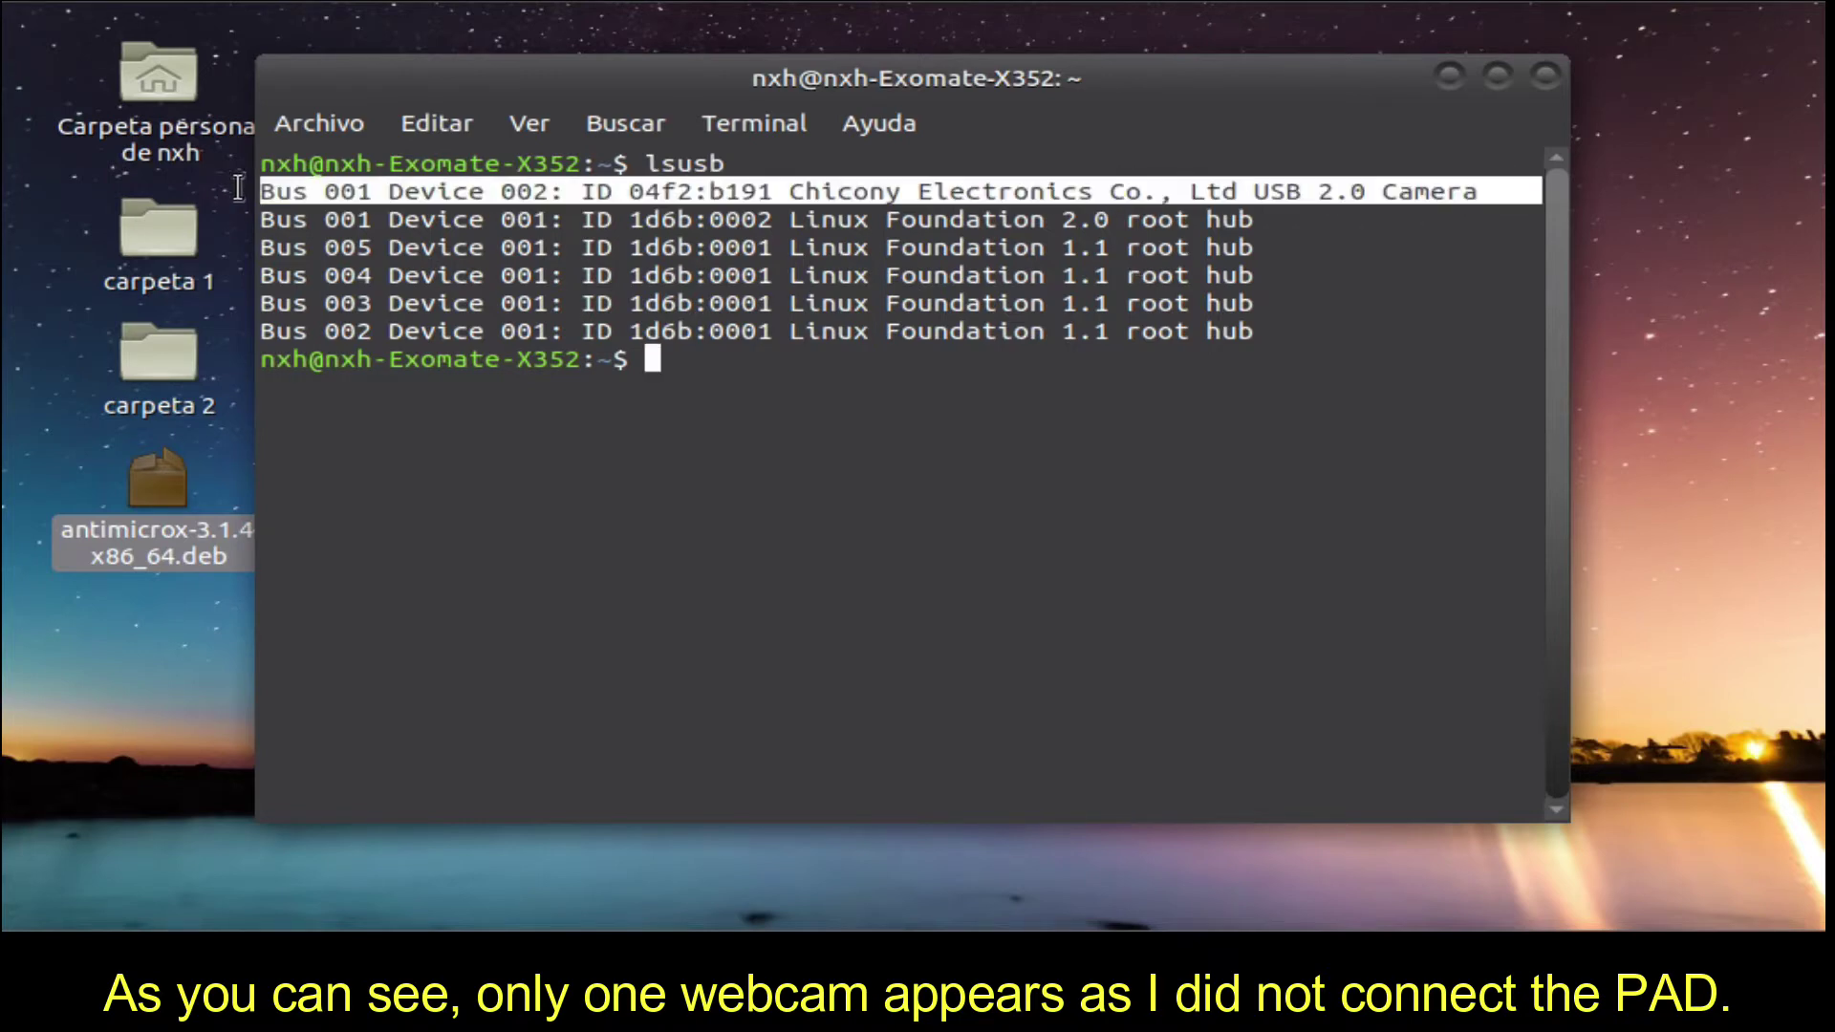
{"action": "left_click", "coordinate": [990, 397]}
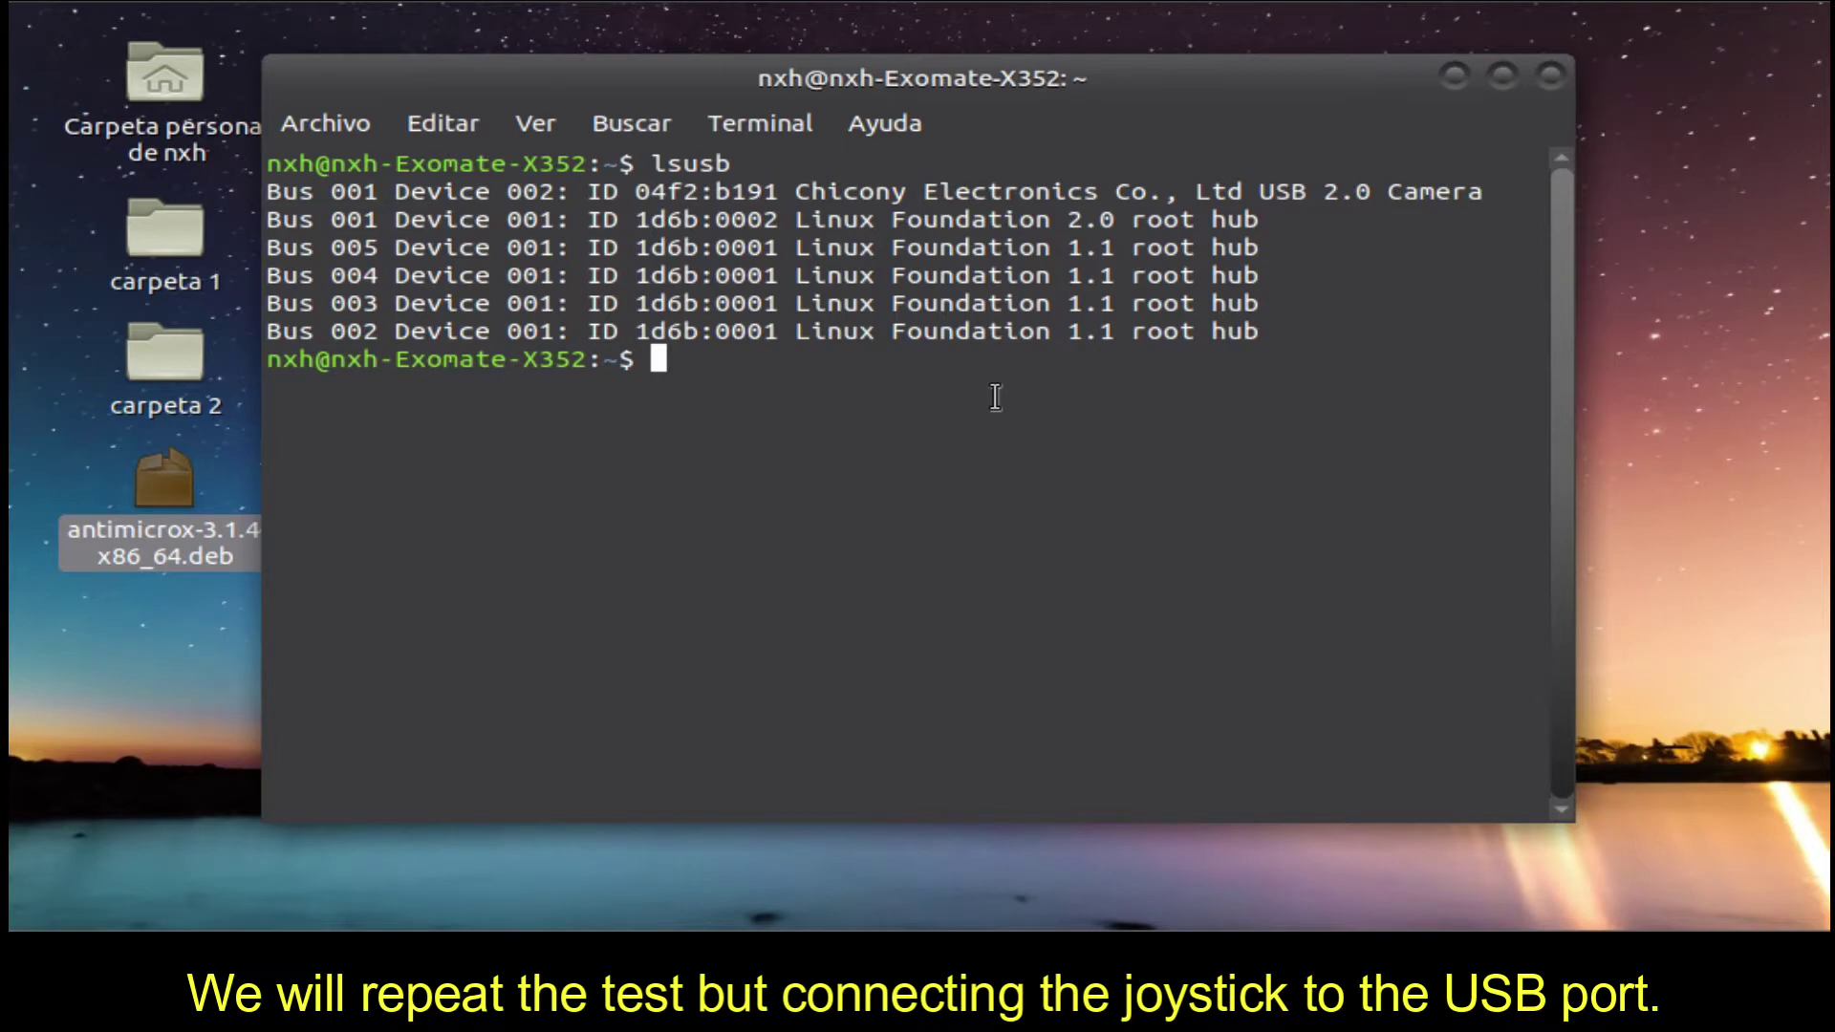
- Run lsusb again with the joystick connected, highlight the gamepad entry and close the terminal
{"action": "key", "text": "Up"}
{"action": "key", "text": "Return"}
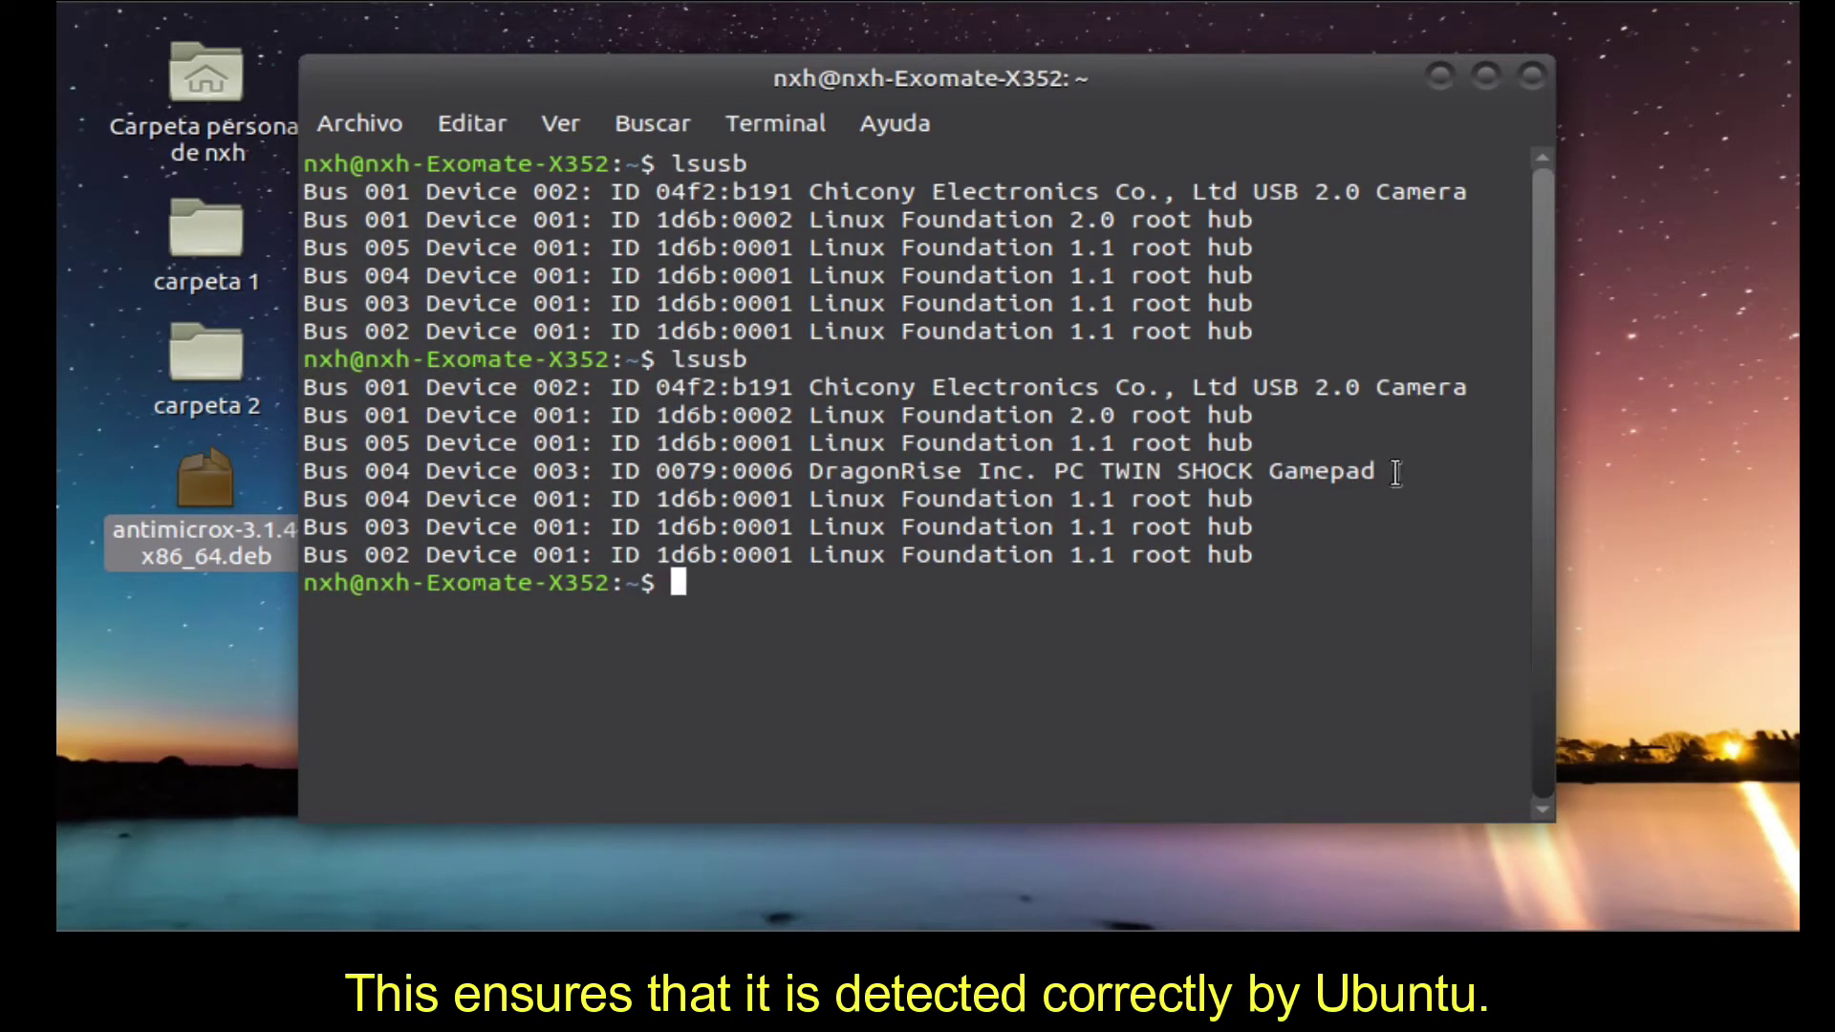
{"action": "left_click_drag", "start_coordinate": [1392, 476], "coordinate": [305, 468]}
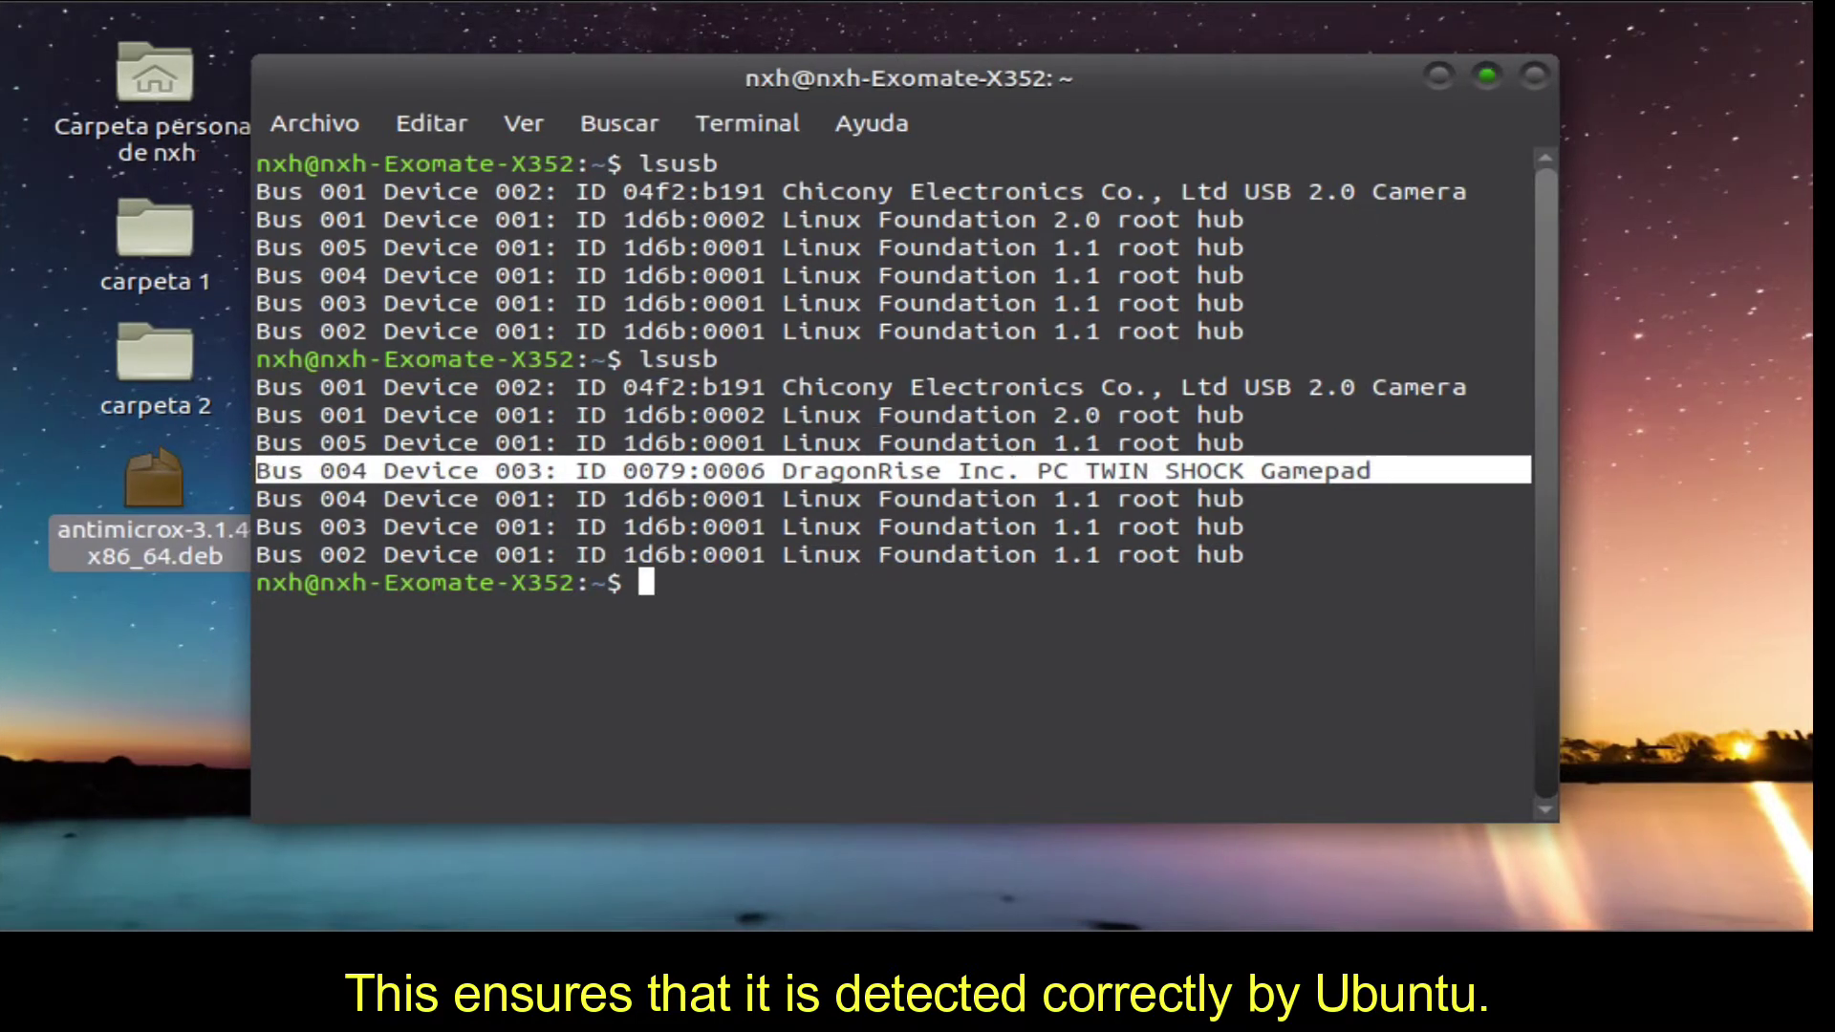
{"action": "left_click", "coordinate": [1534, 75]}
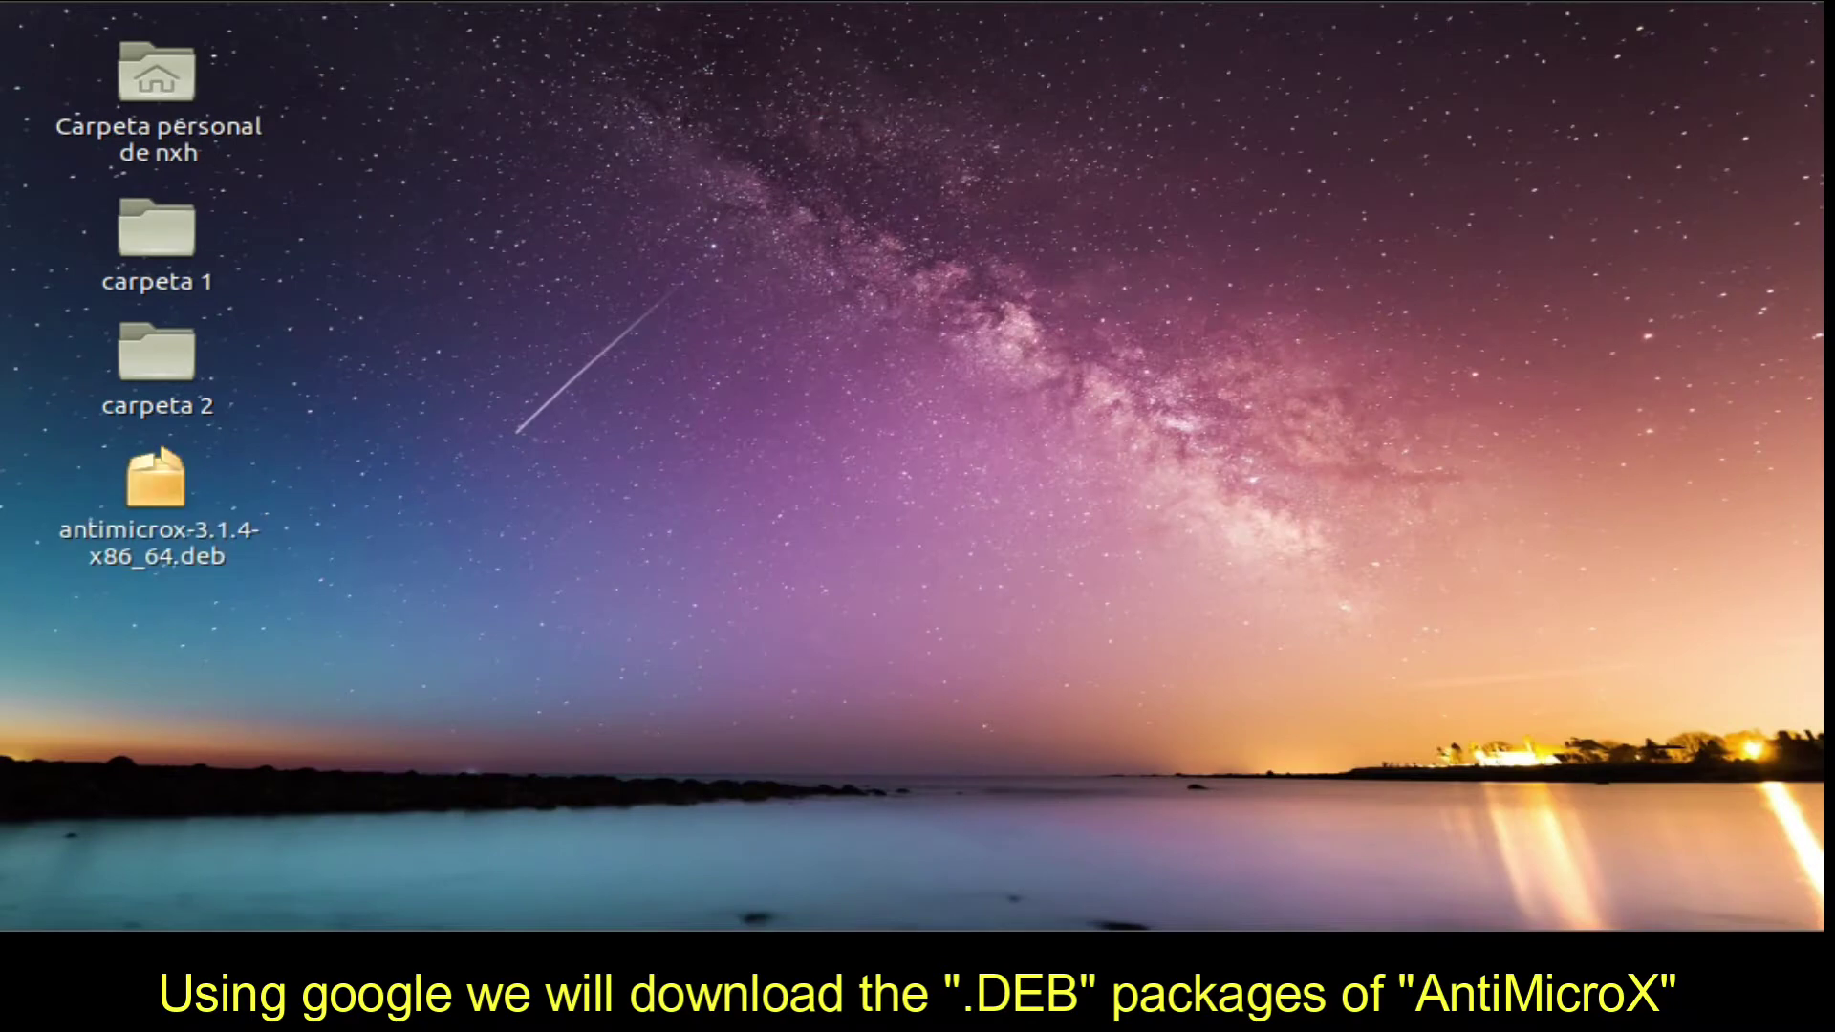
- Open antimicrox-3.1.4-x86_64.deb from the desktop with the GDebi package installer and review its description
{"action": "right_click", "coordinate": [177, 488]}
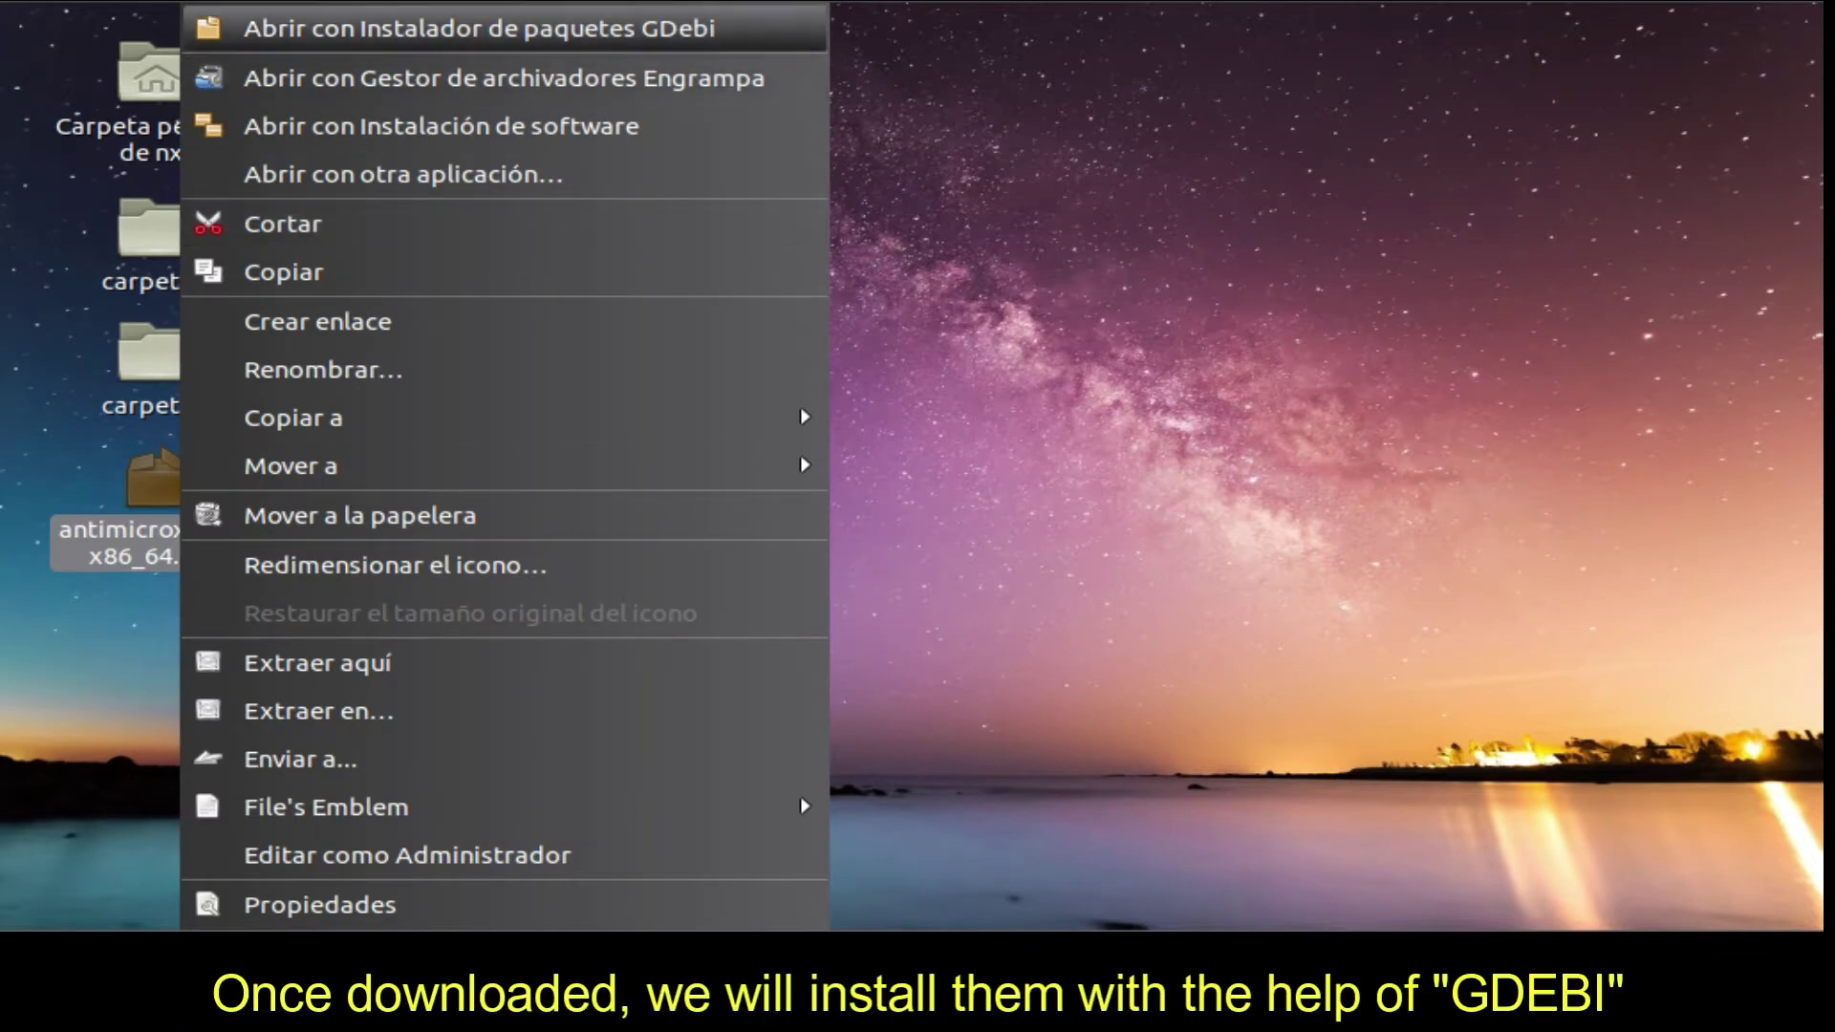
{"action": "key", "text": "Return"}
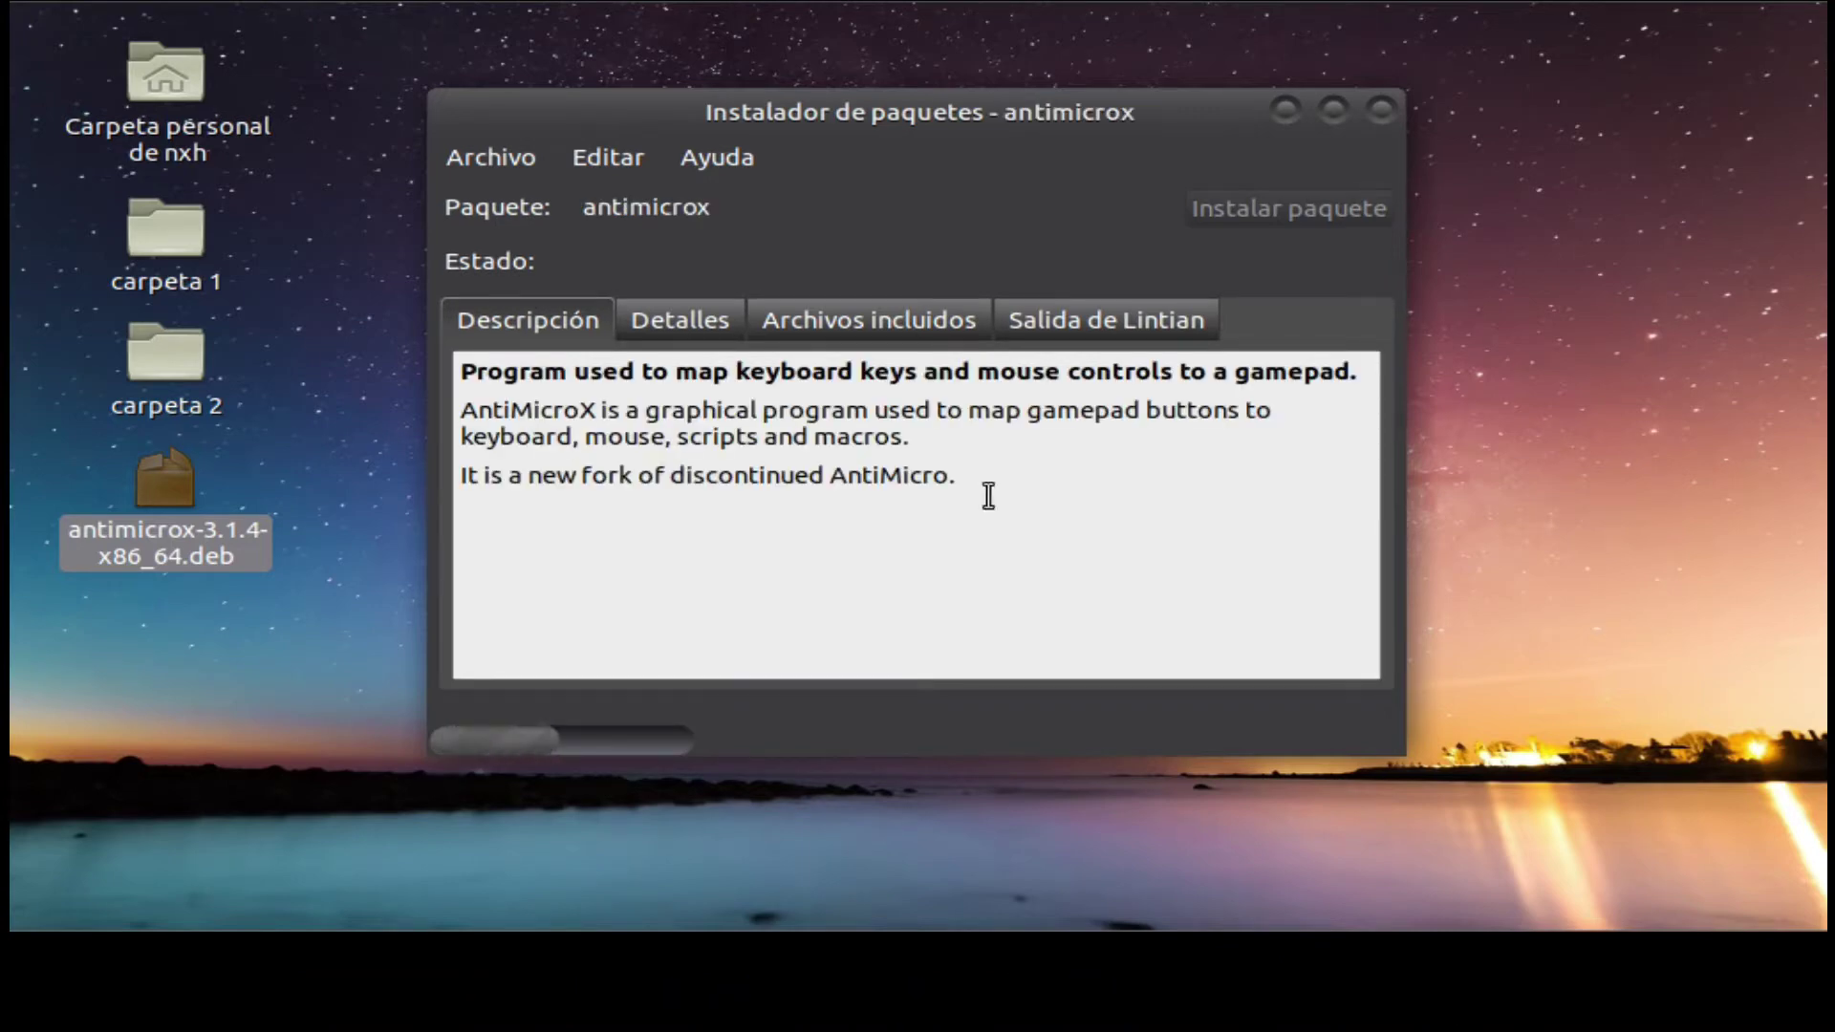
{"action": "left_click_drag", "start_coordinate": [1003, 488], "coordinate": [437, 464]}
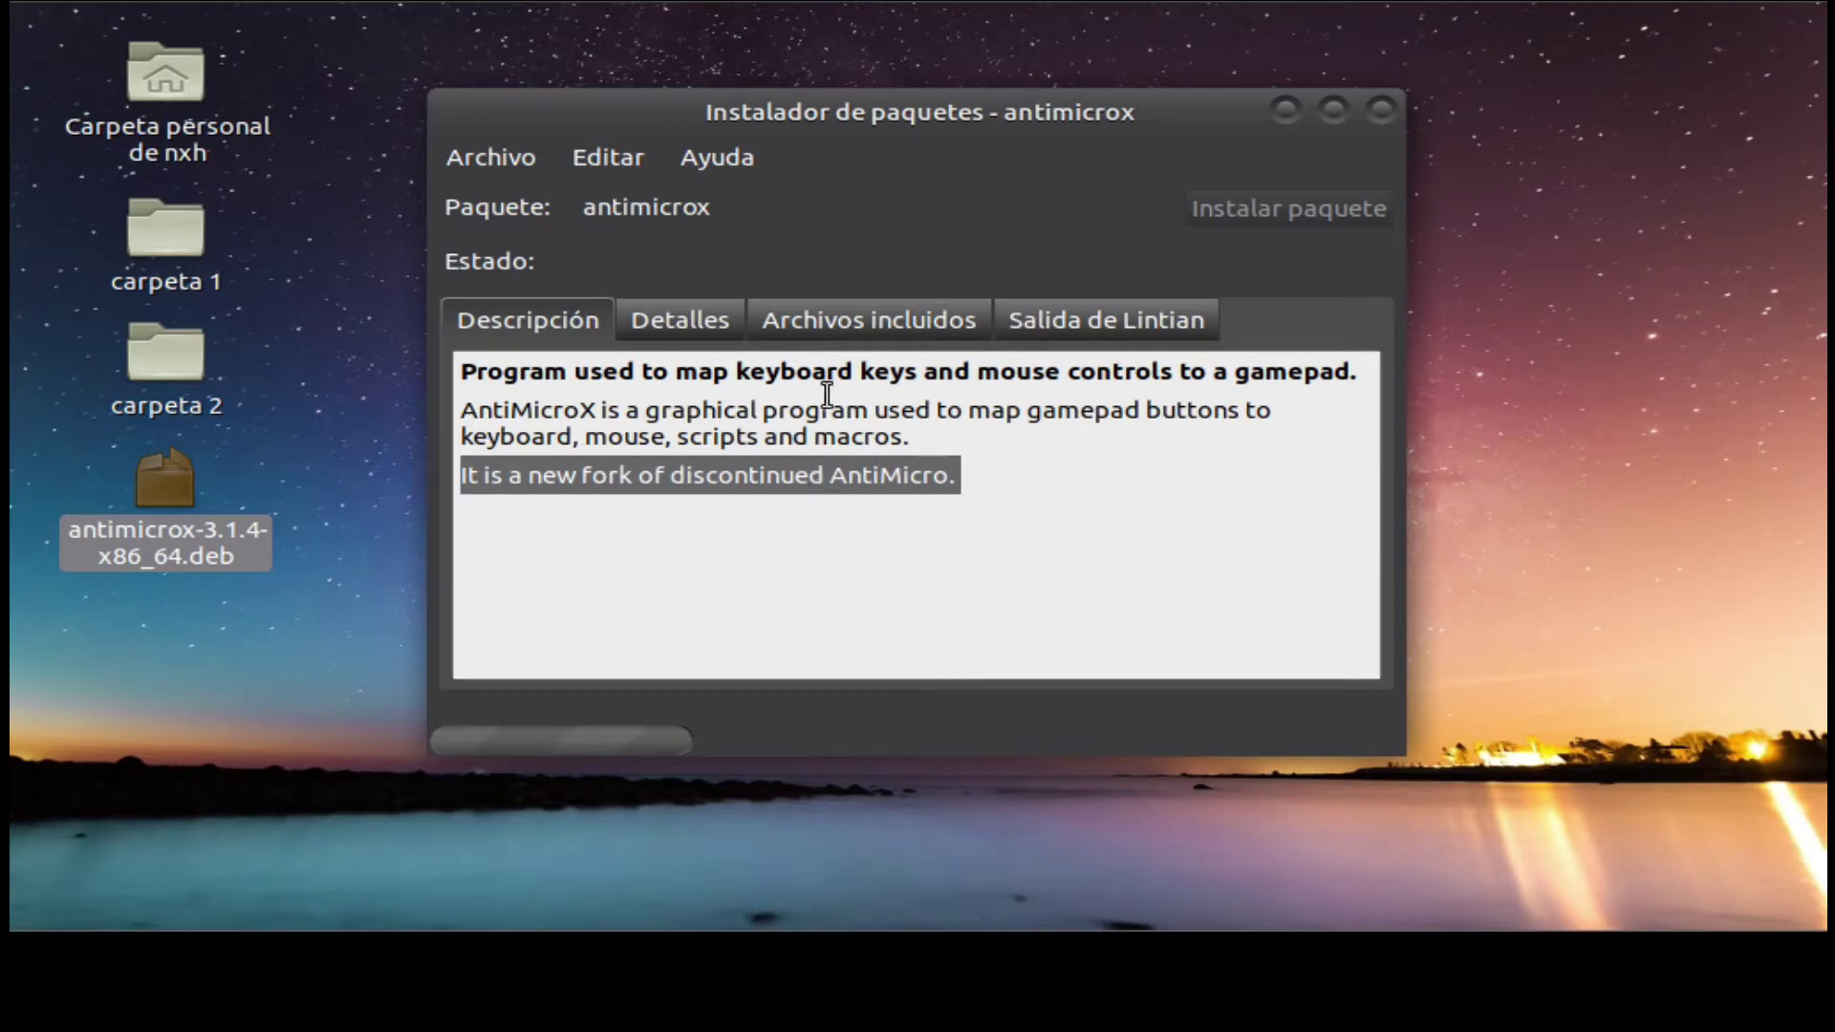
{"action": "left_click_drag", "start_coordinate": [906, 111], "coordinate": [909, 84]}
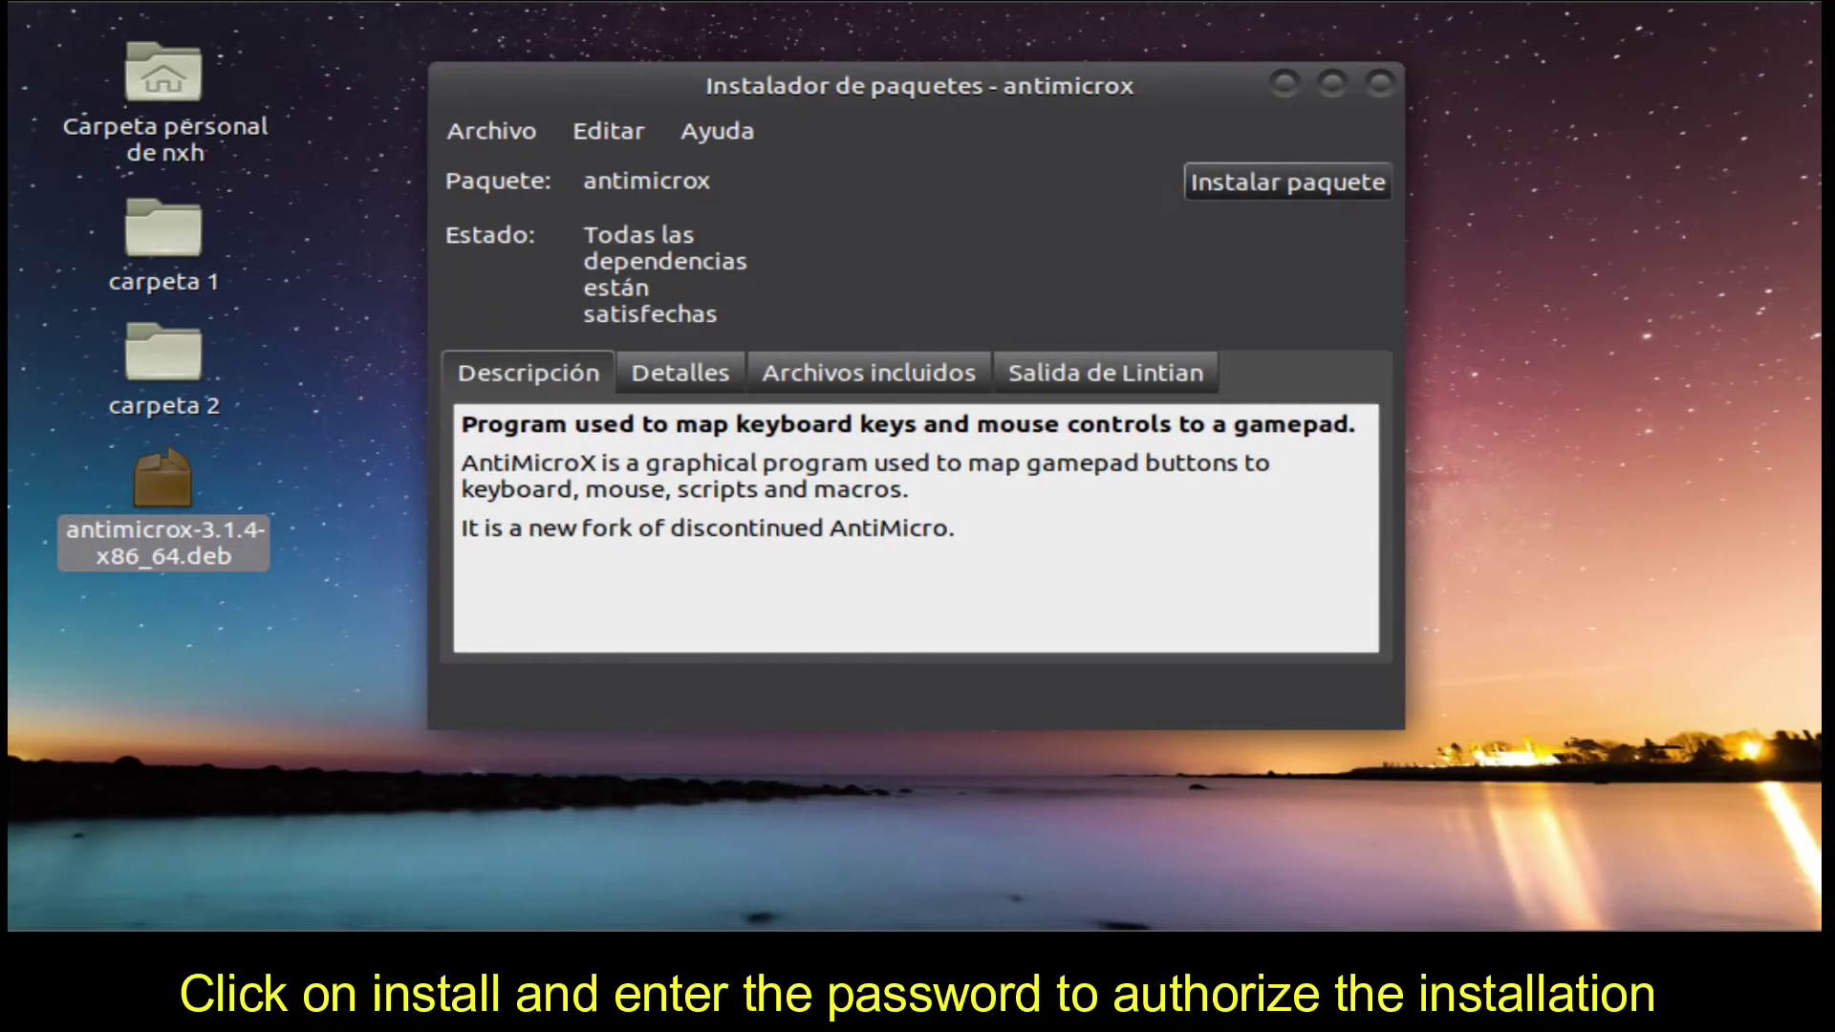
- Install the antimicrox package, authorizing it with the account password, and close the installer once it is done
{"action": "key", "text": "Return"}
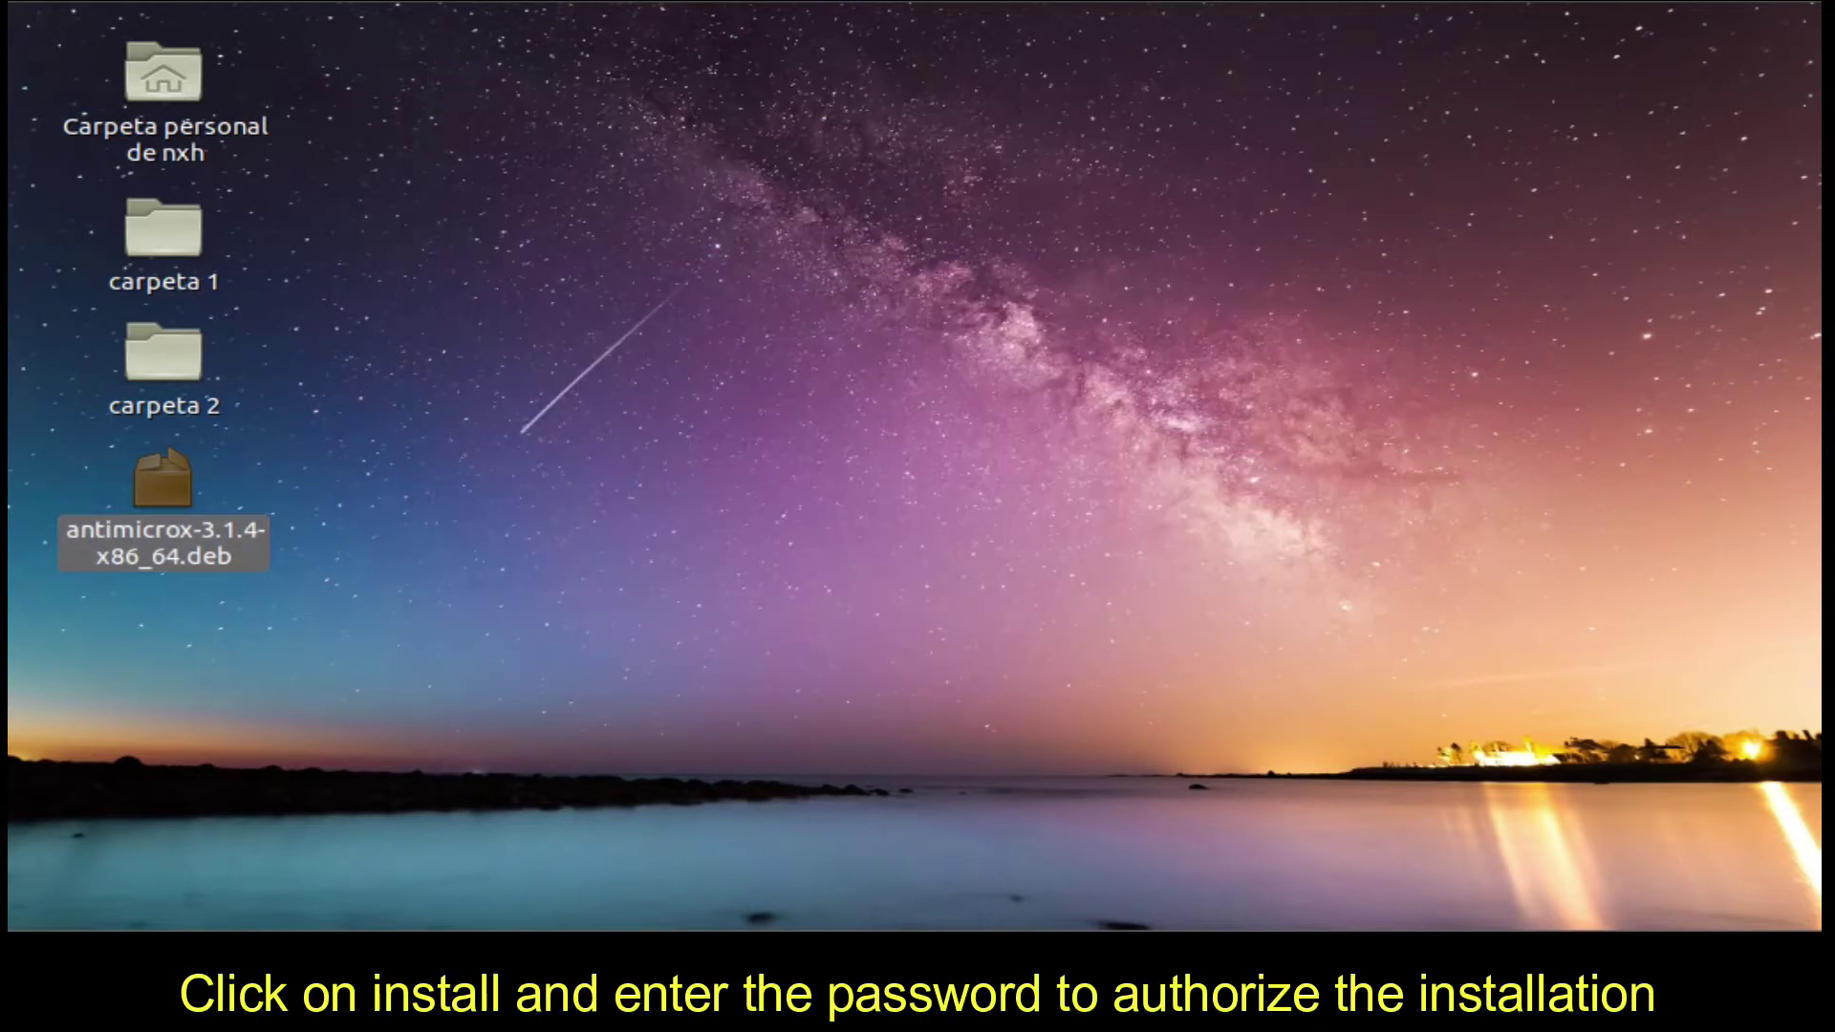
{"action": "type", "text": "******"}
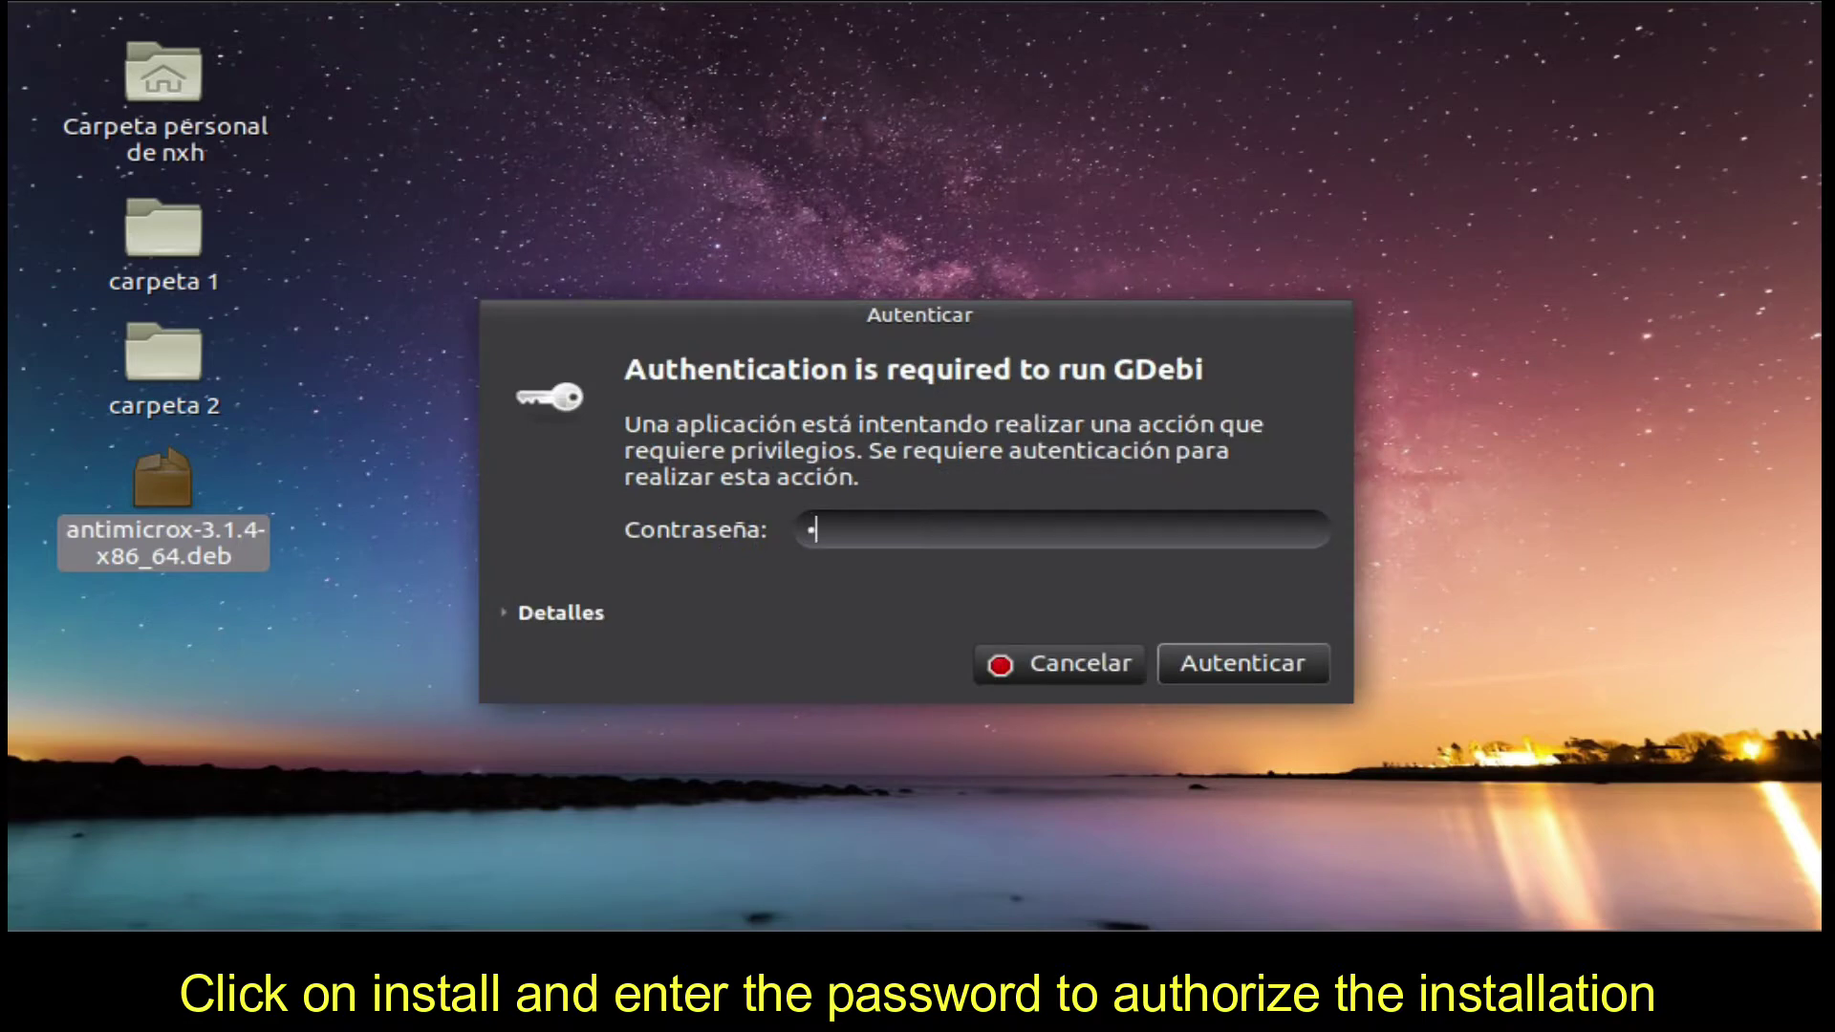
{"action": "type", "text": "***"}
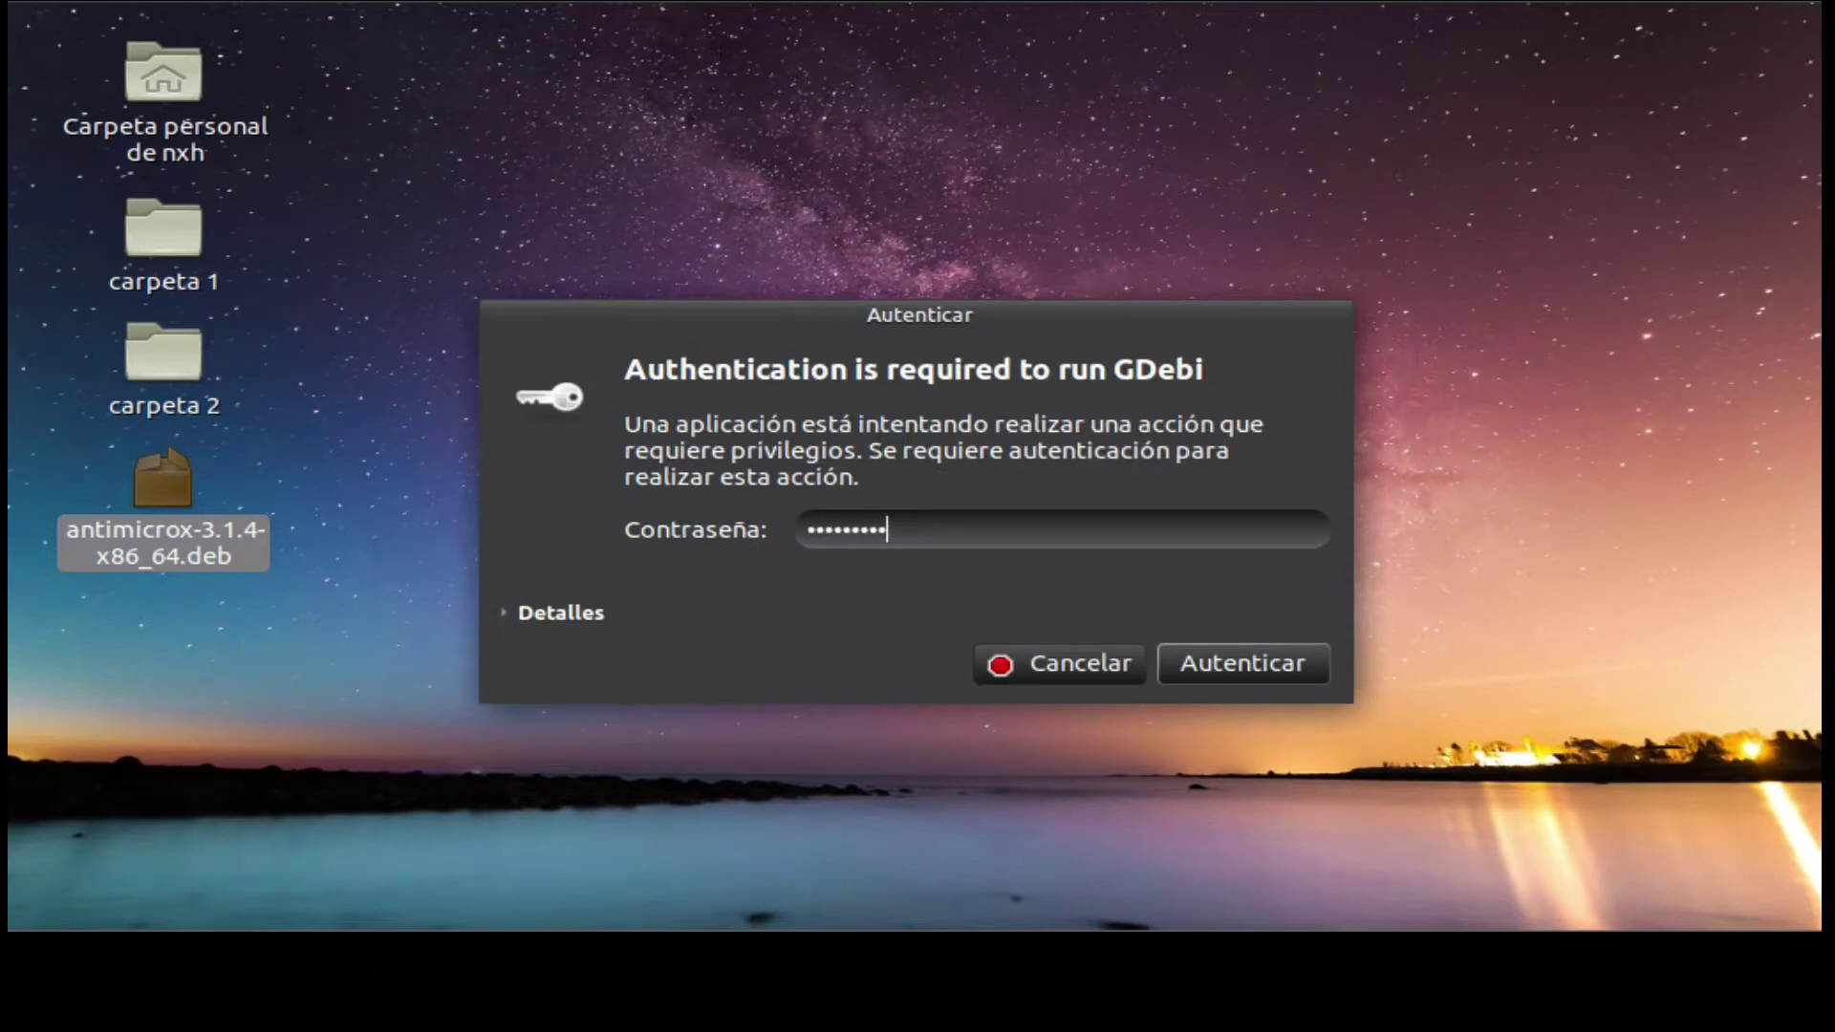
{"action": "key", "text": "Return"}
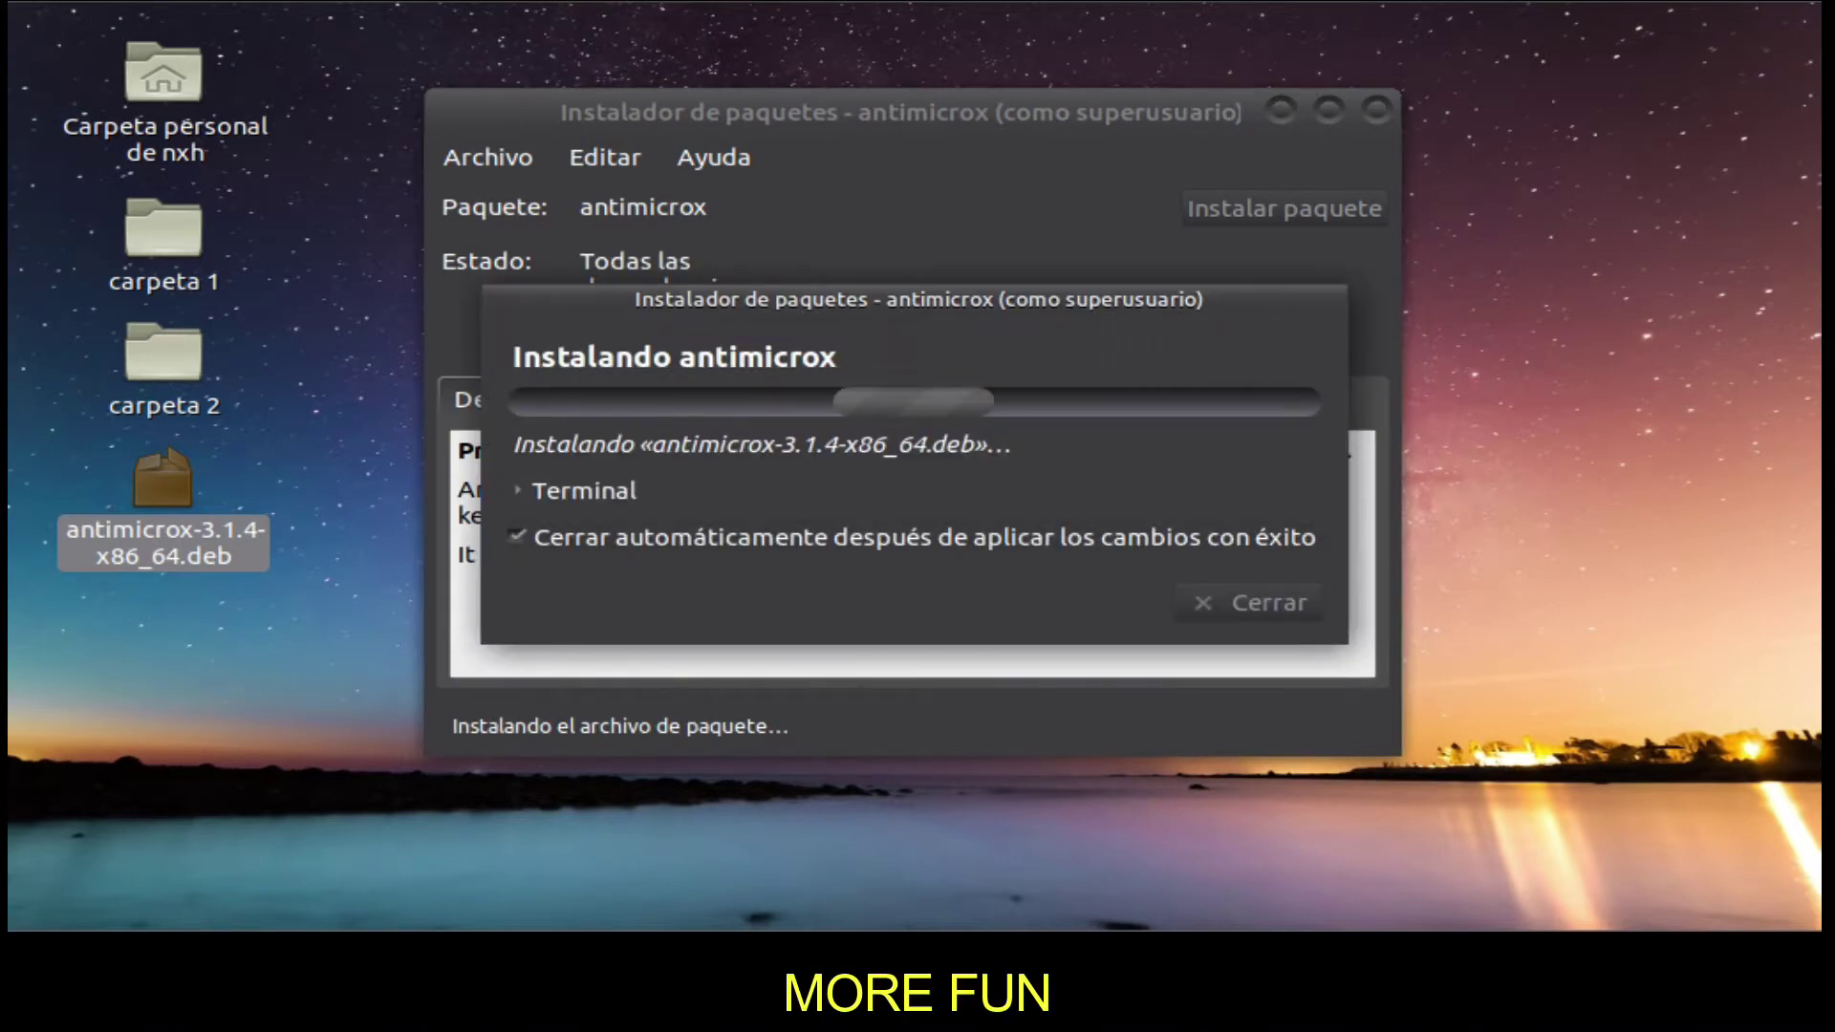
{"action": "left_click", "coordinate": [574, 490]}
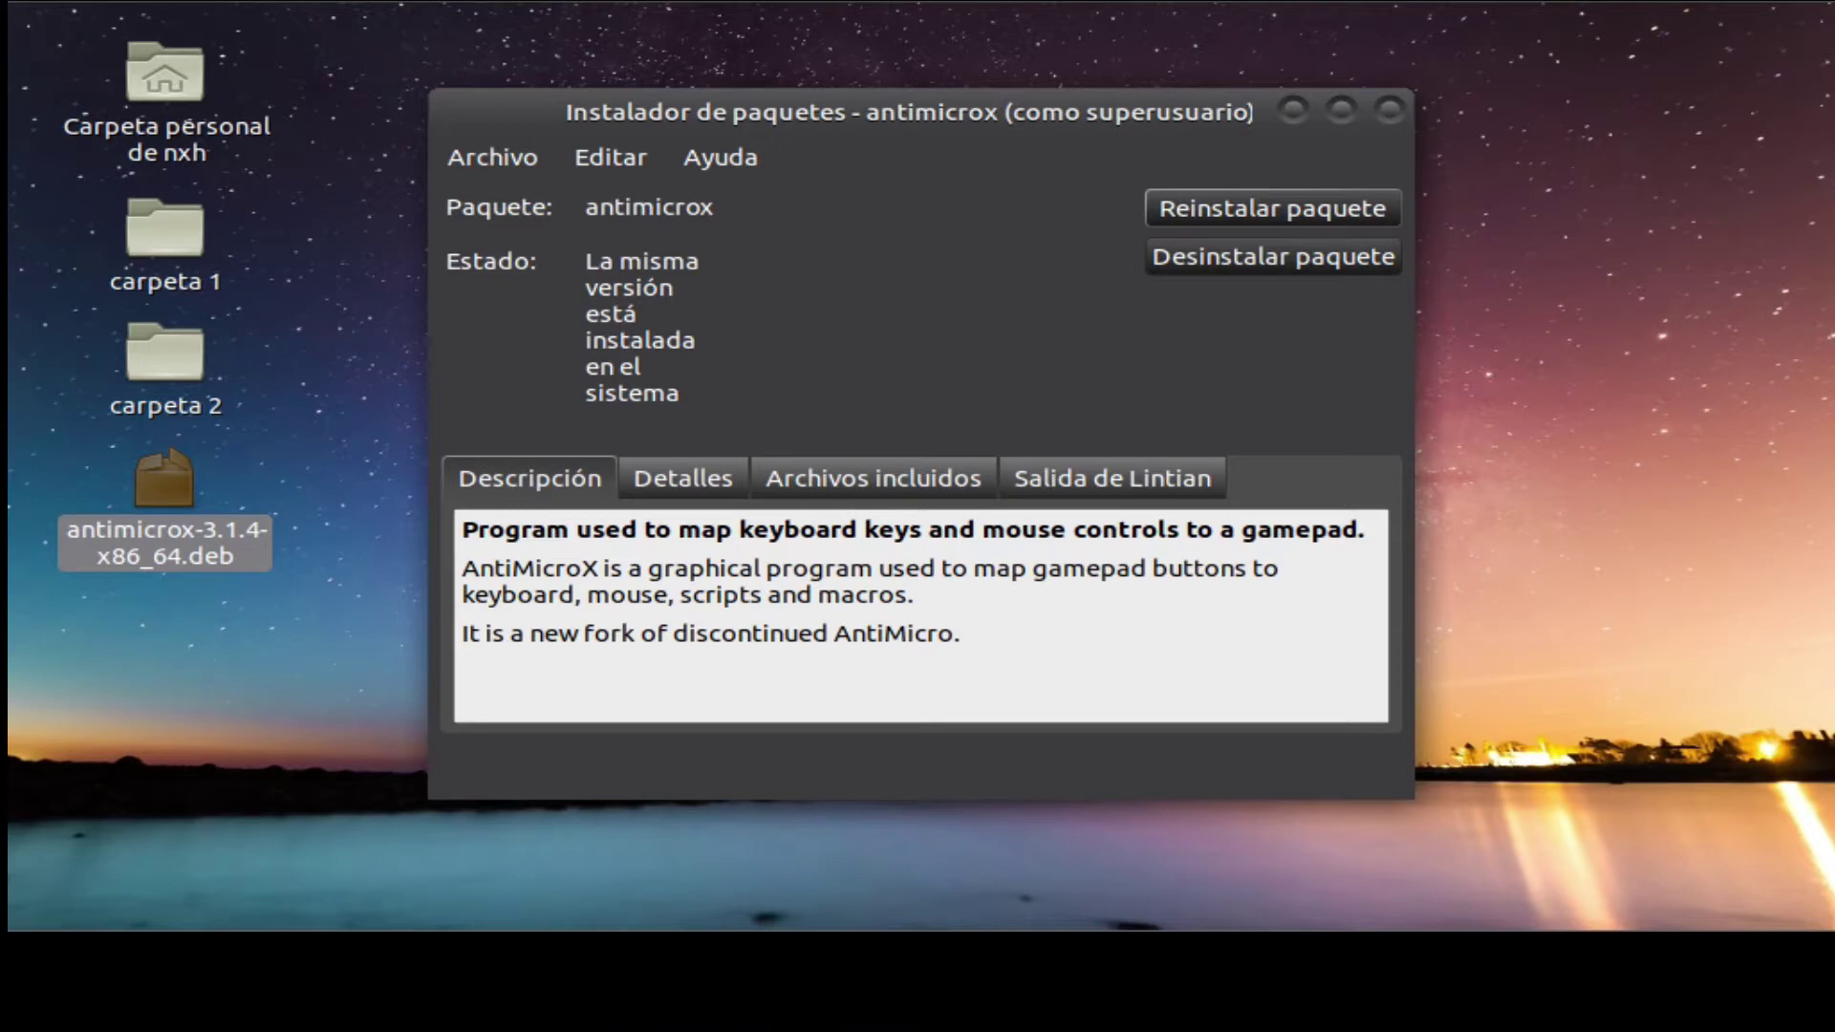
{"action": "left_click", "coordinate": [1389, 110]}
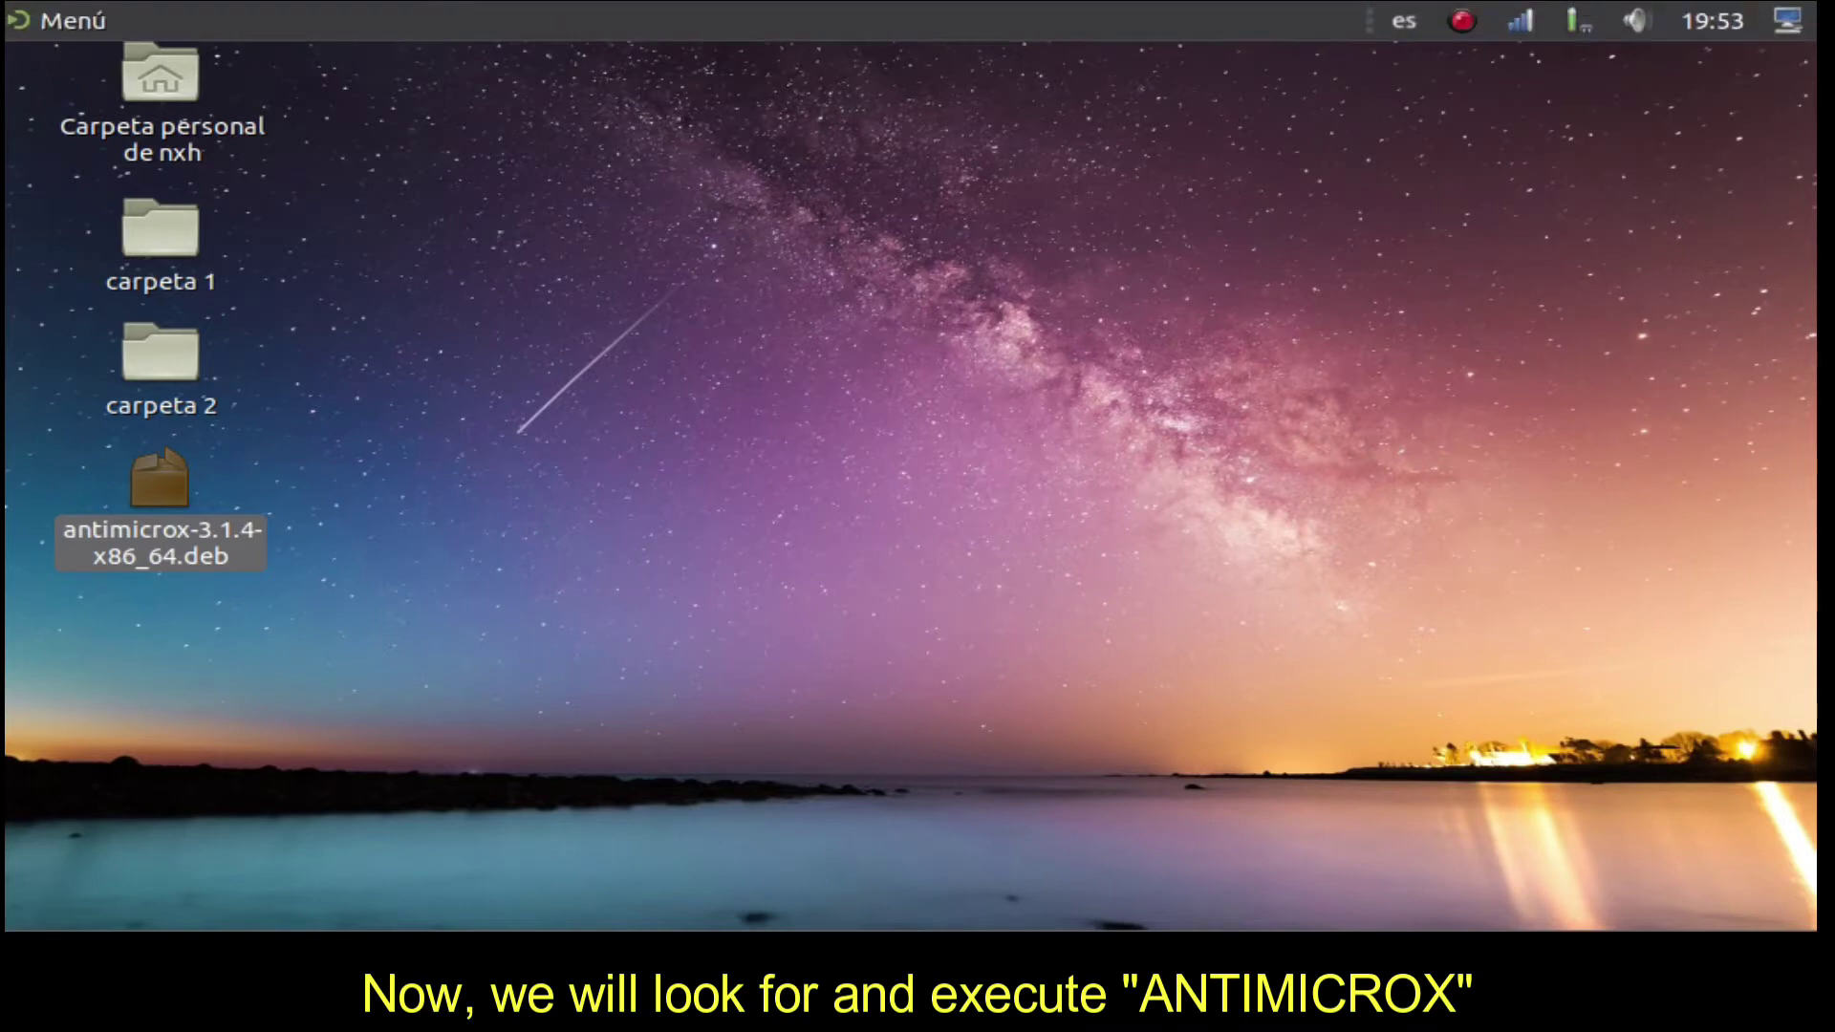
- Find and launch AntiMicroX by searching for "anti", and restore its main window
{"action": "key", "text": "super"}
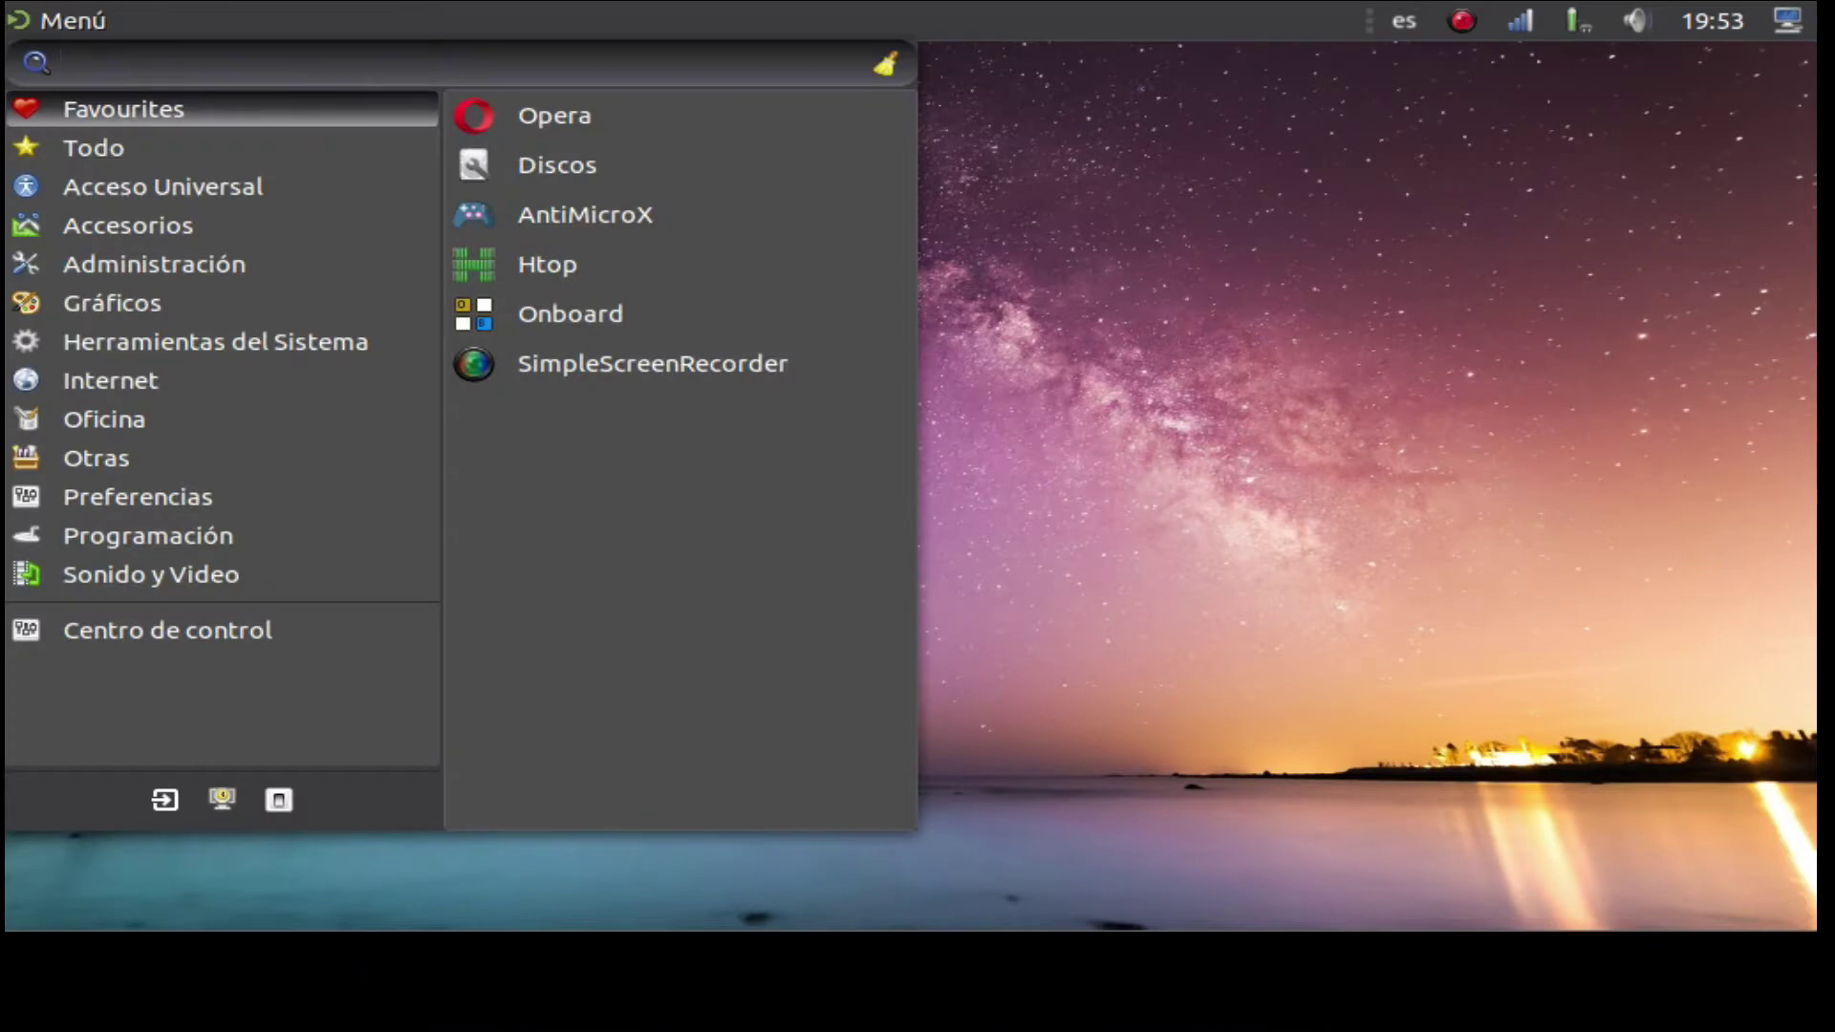
{"action": "type", "text": "anti"}
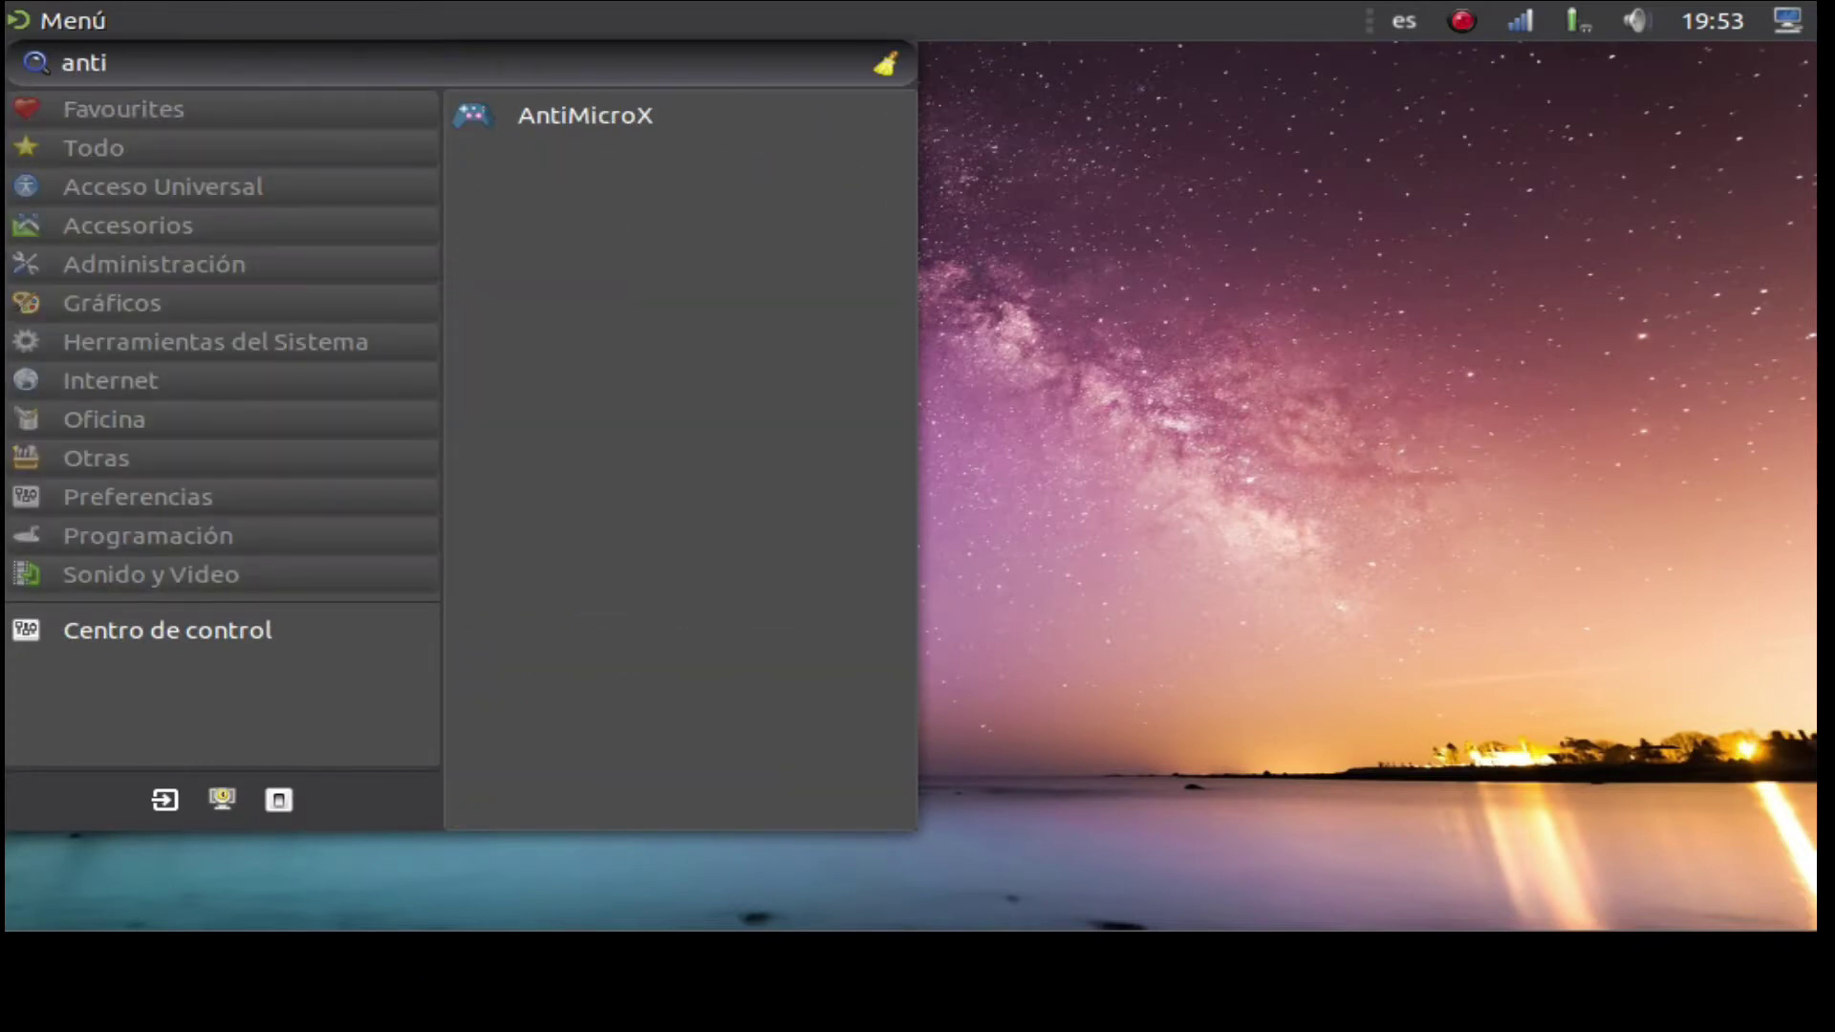
{"action": "key", "text": "Down"}
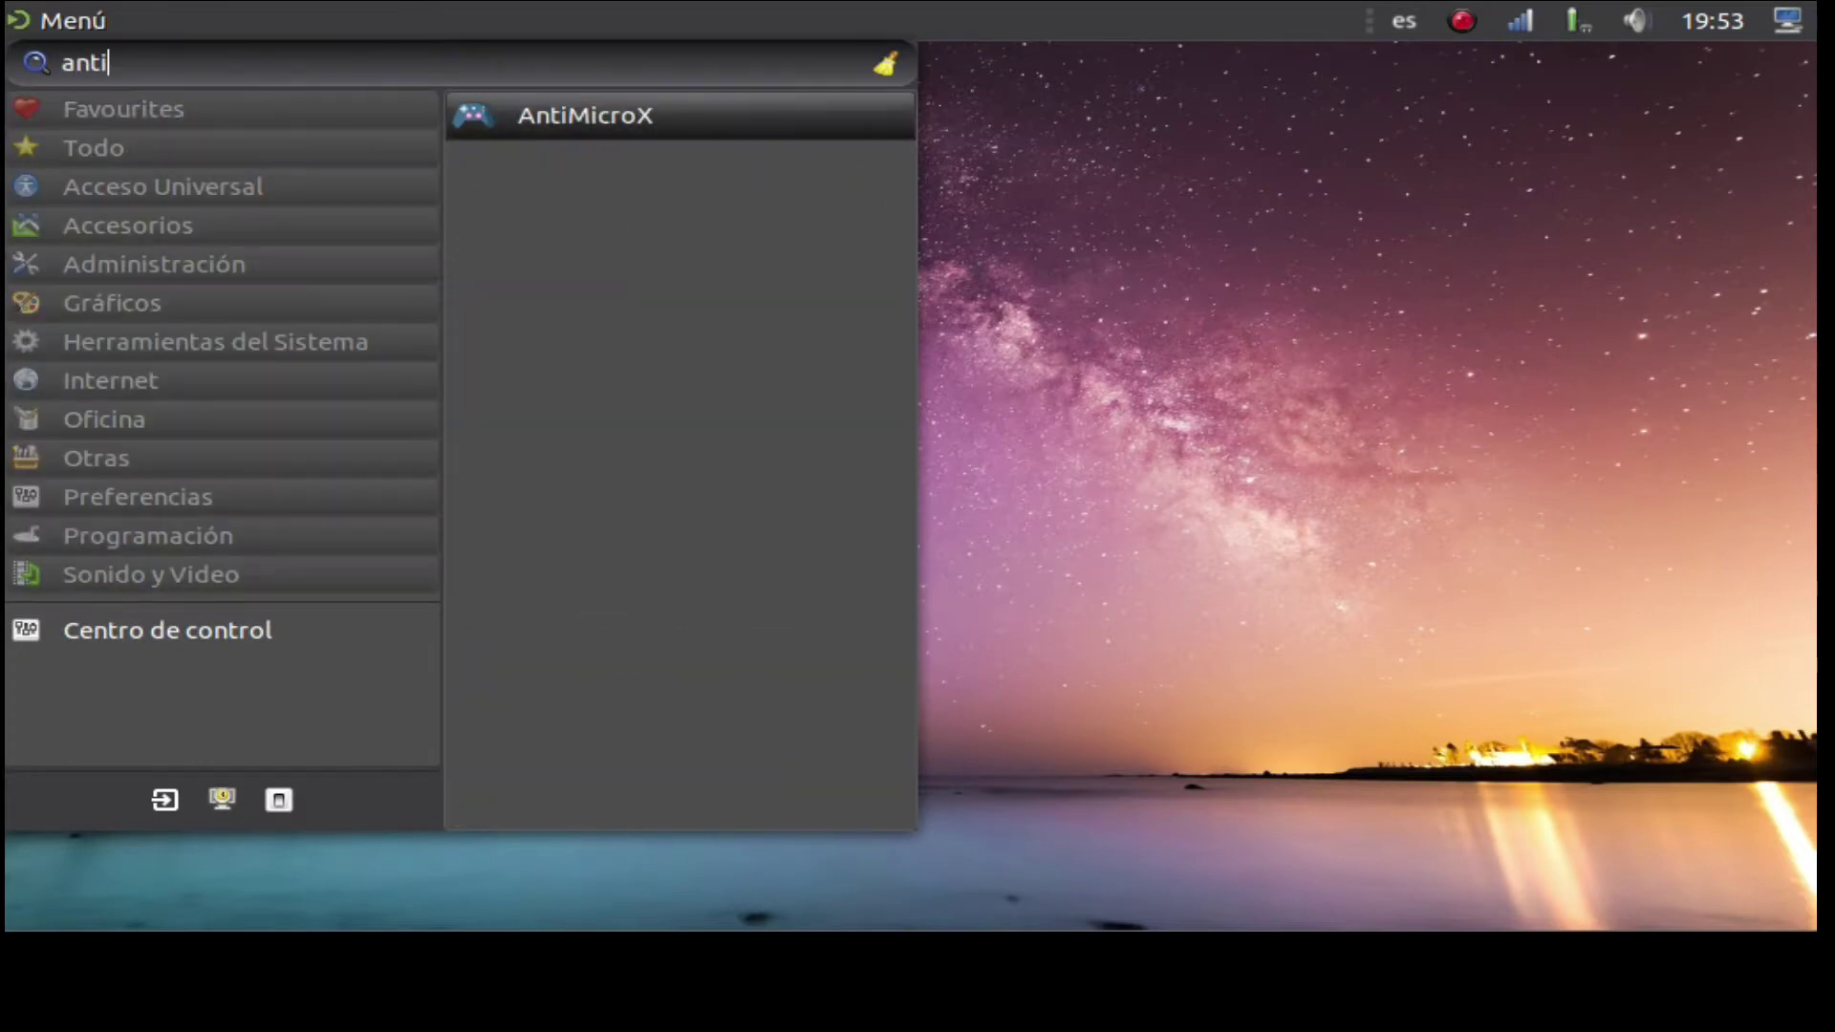
{"action": "key", "text": "Return"}
{"action": "left_click", "coordinate": [1410, 21]}
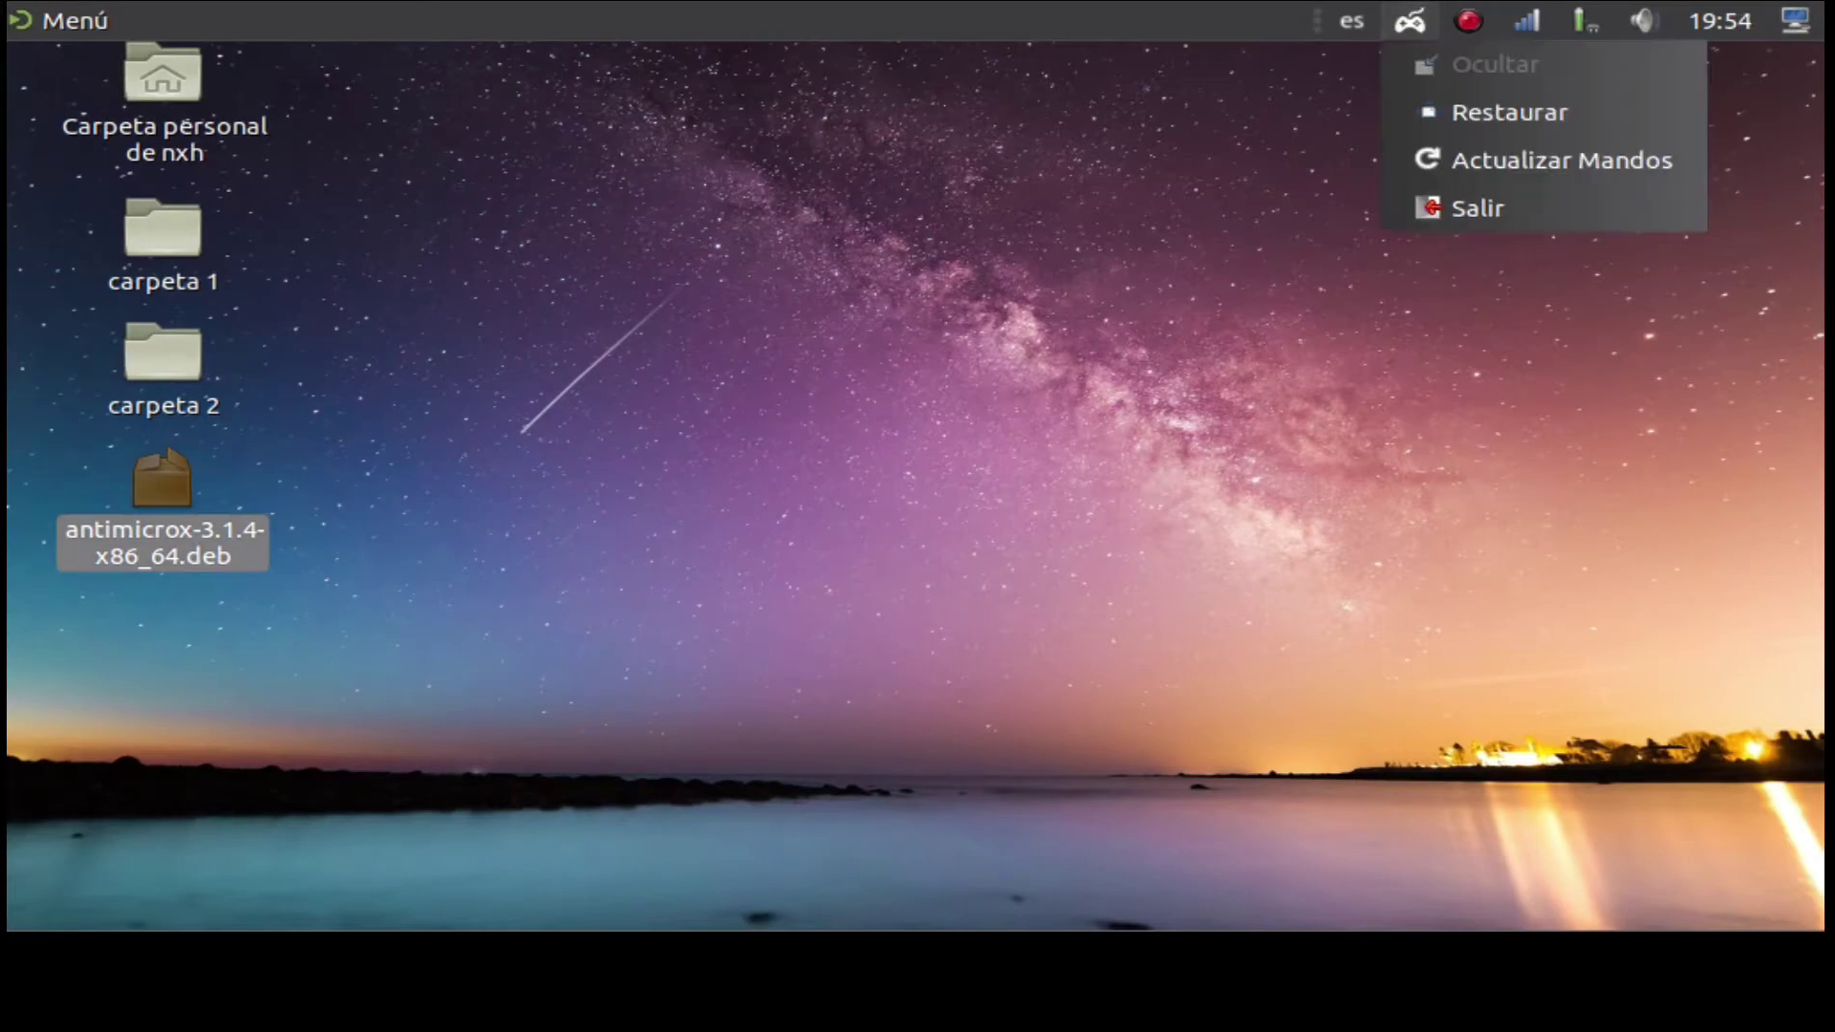
{"action": "left_click", "coordinate": [1437, 102]}
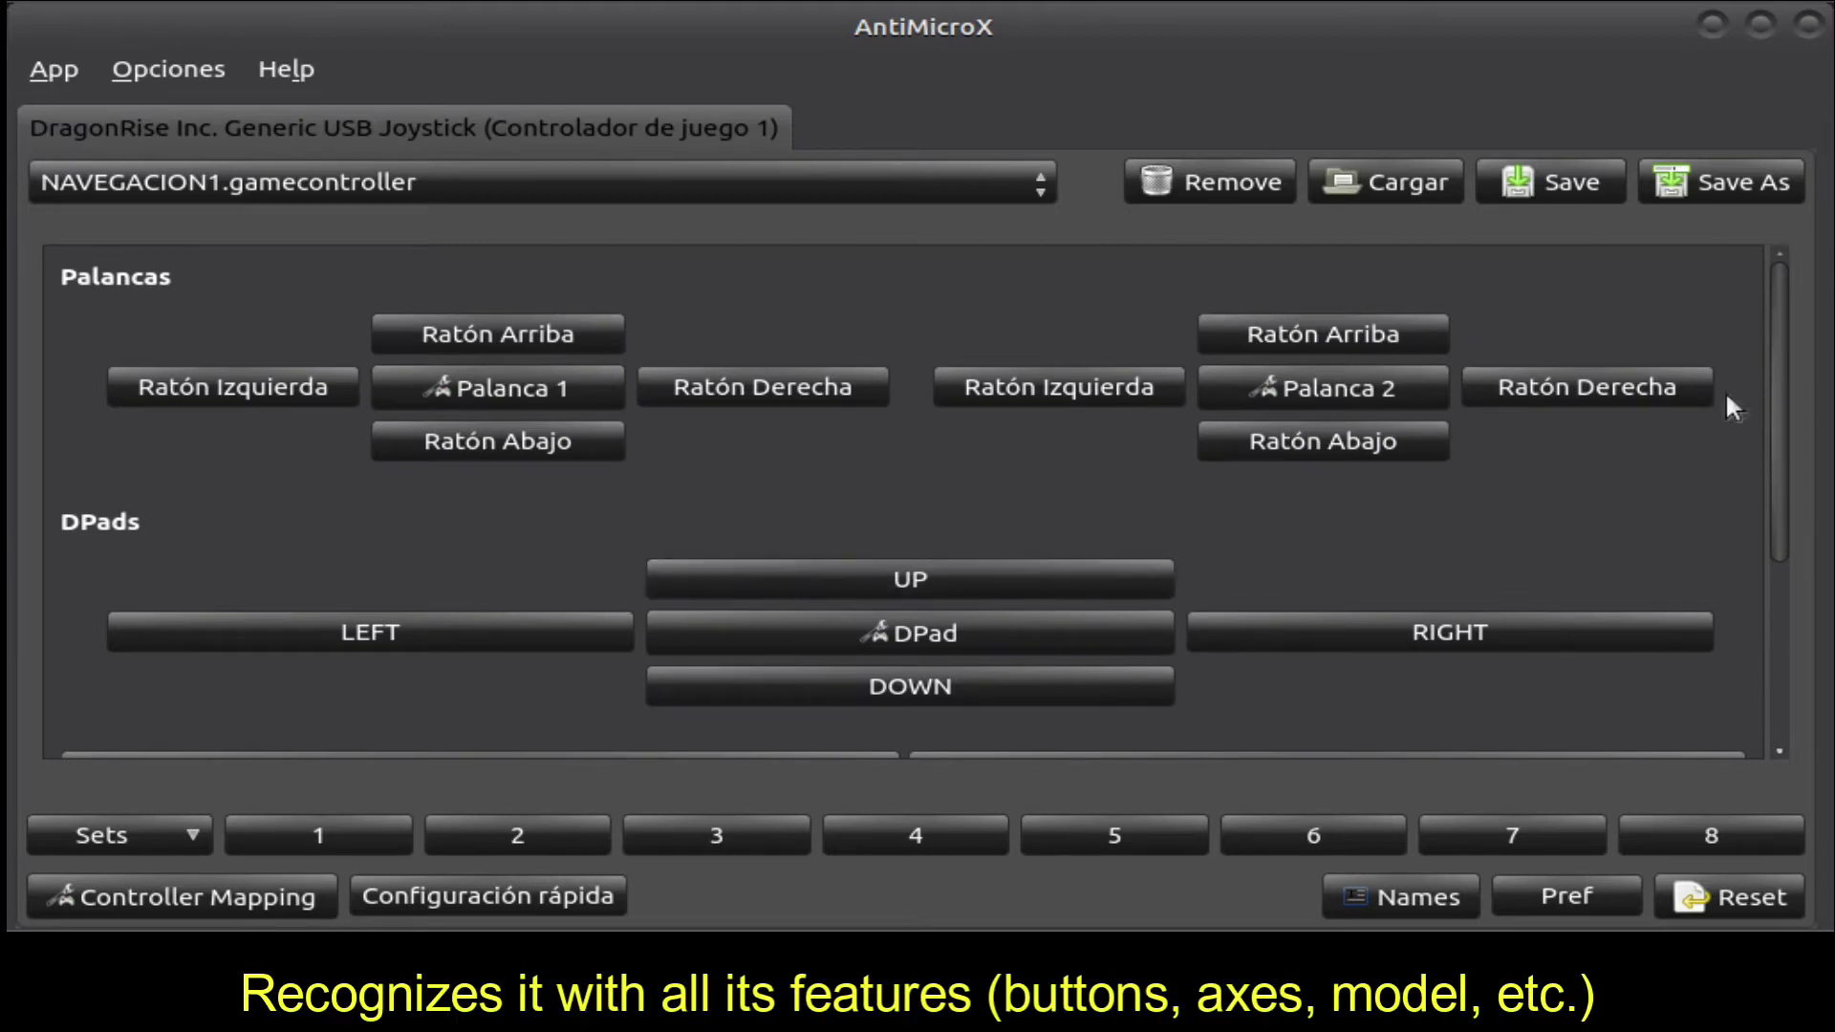
- Switch the DragonRise joystick from its current profile to the empty <New> profile
{"action": "left_click_drag", "start_coordinate": [1775, 371], "coordinate": [1775, 323]}
{"action": "left_click", "coordinate": [934, 185]}
{"action": "left_click", "coordinate": [772, 142]}
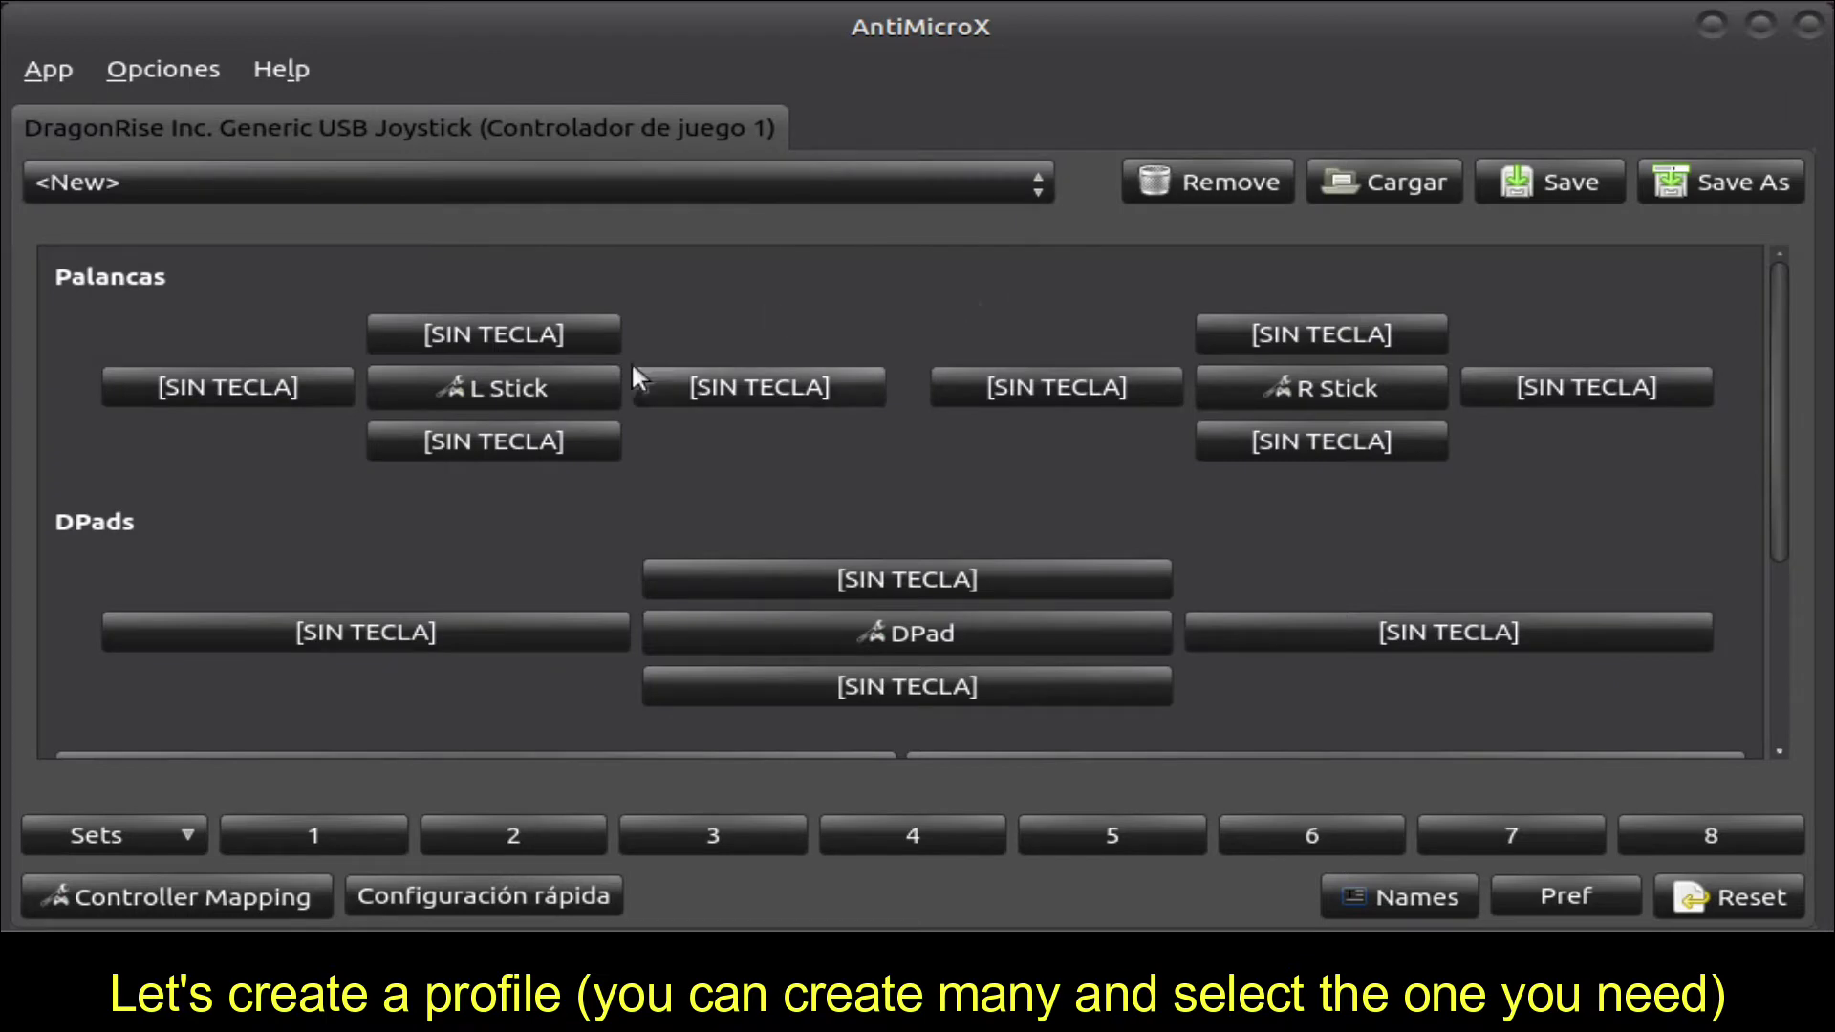
- Review the A, B, X and Y button assignments in the controller mapping and discard the mapping without saving
{"action": "left_click", "coordinate": [207, 900]}
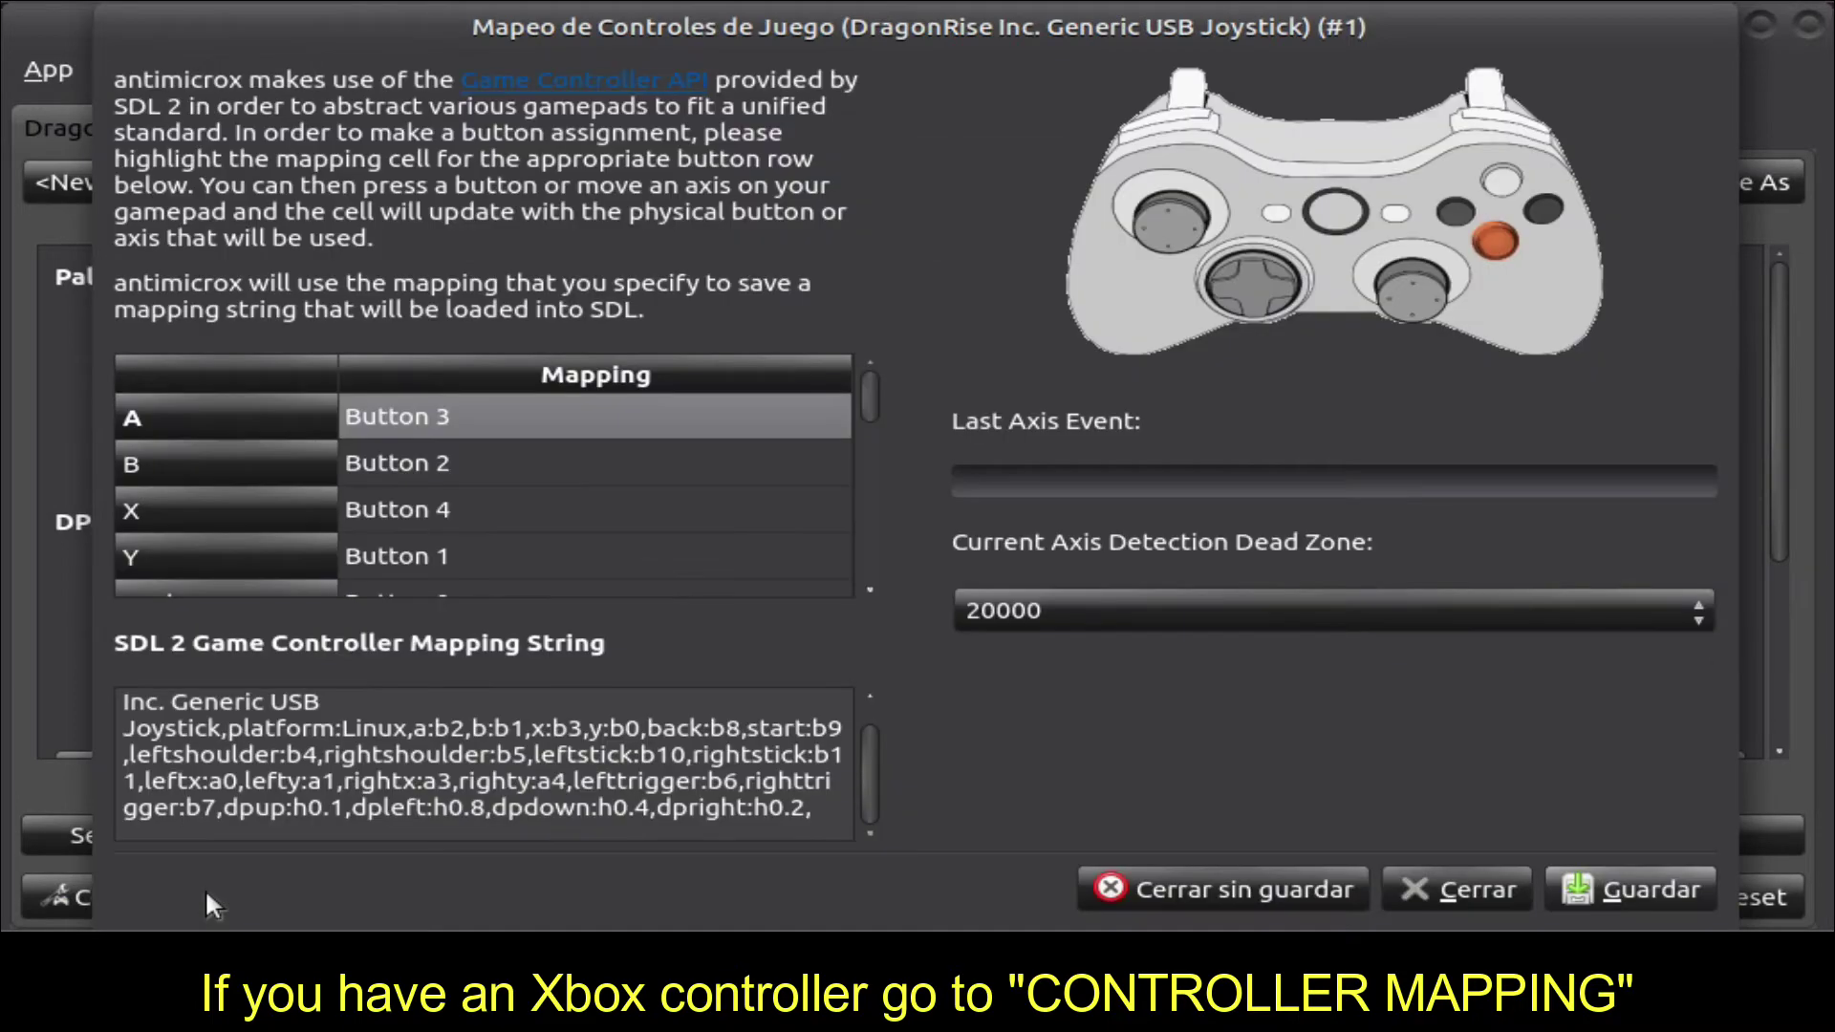
{"action": "left_click", "coordinate": [433, 446]}
{"action": "left_click", "coordinate": [441, 413]}
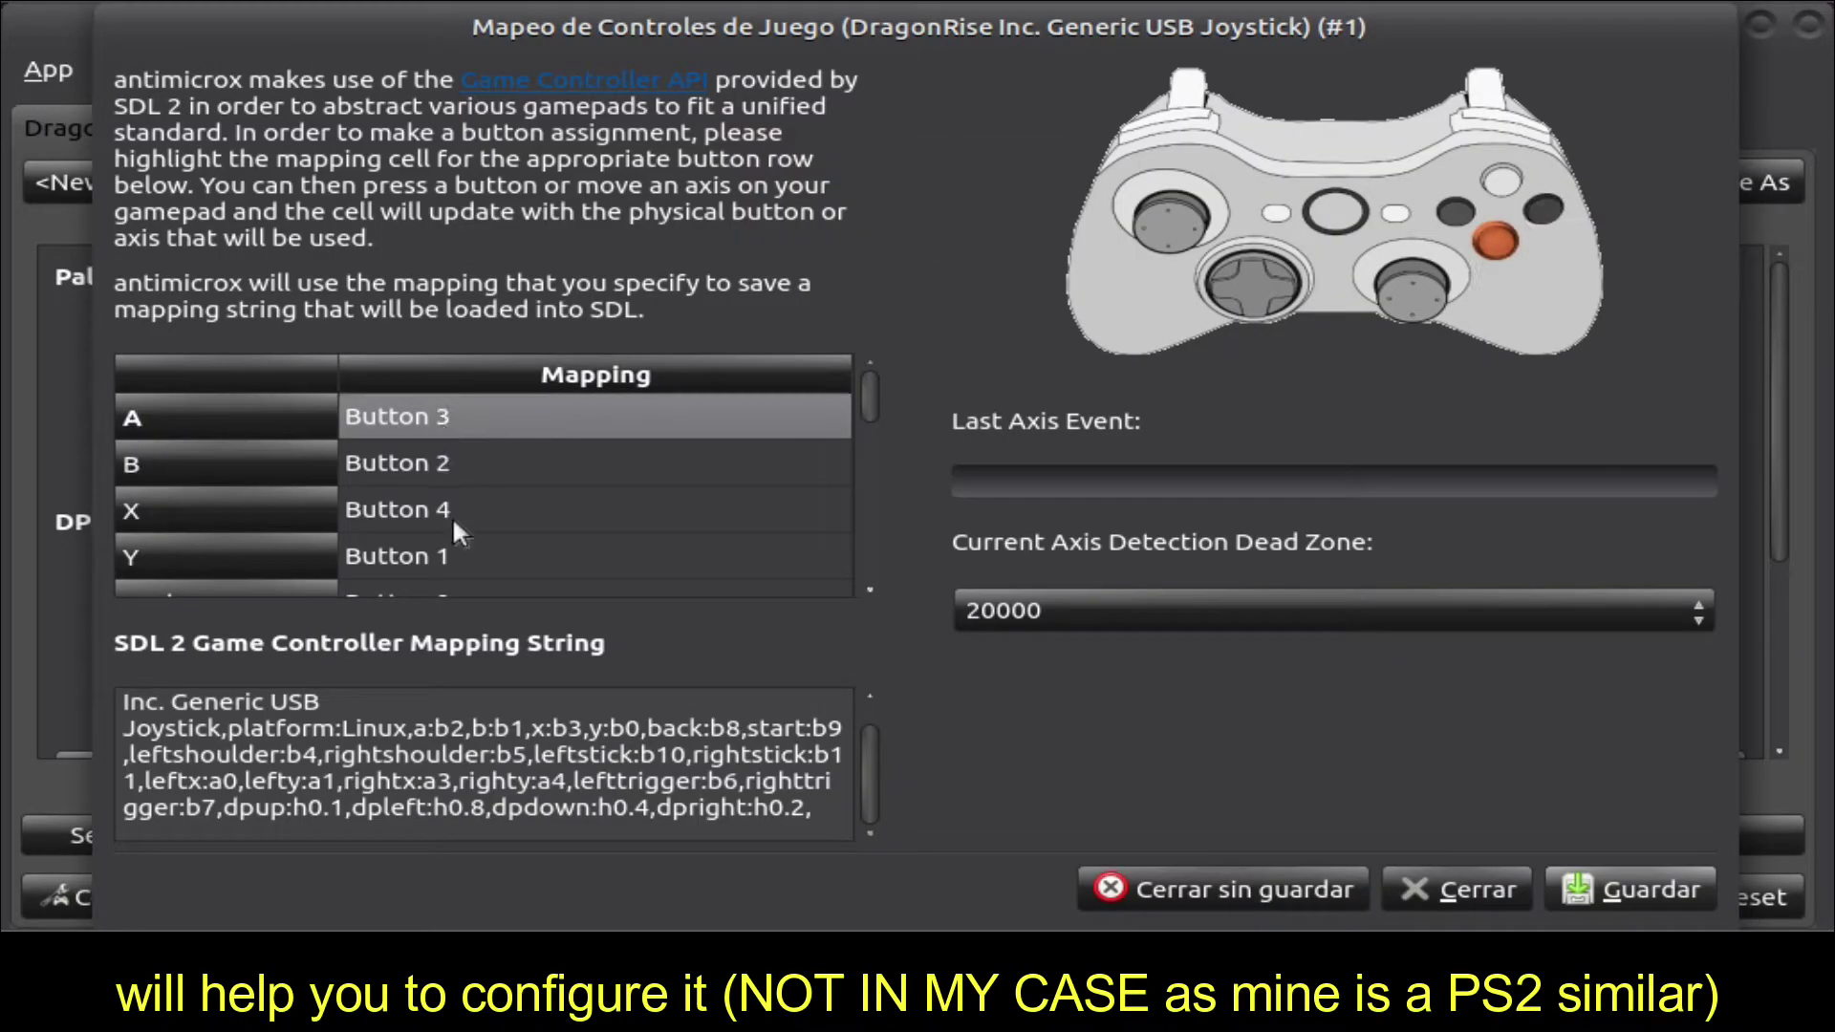
{"action": "left_click", "coordinate": [458, 553]}
{"action": "left_click", "coordinate": [455, 516]}
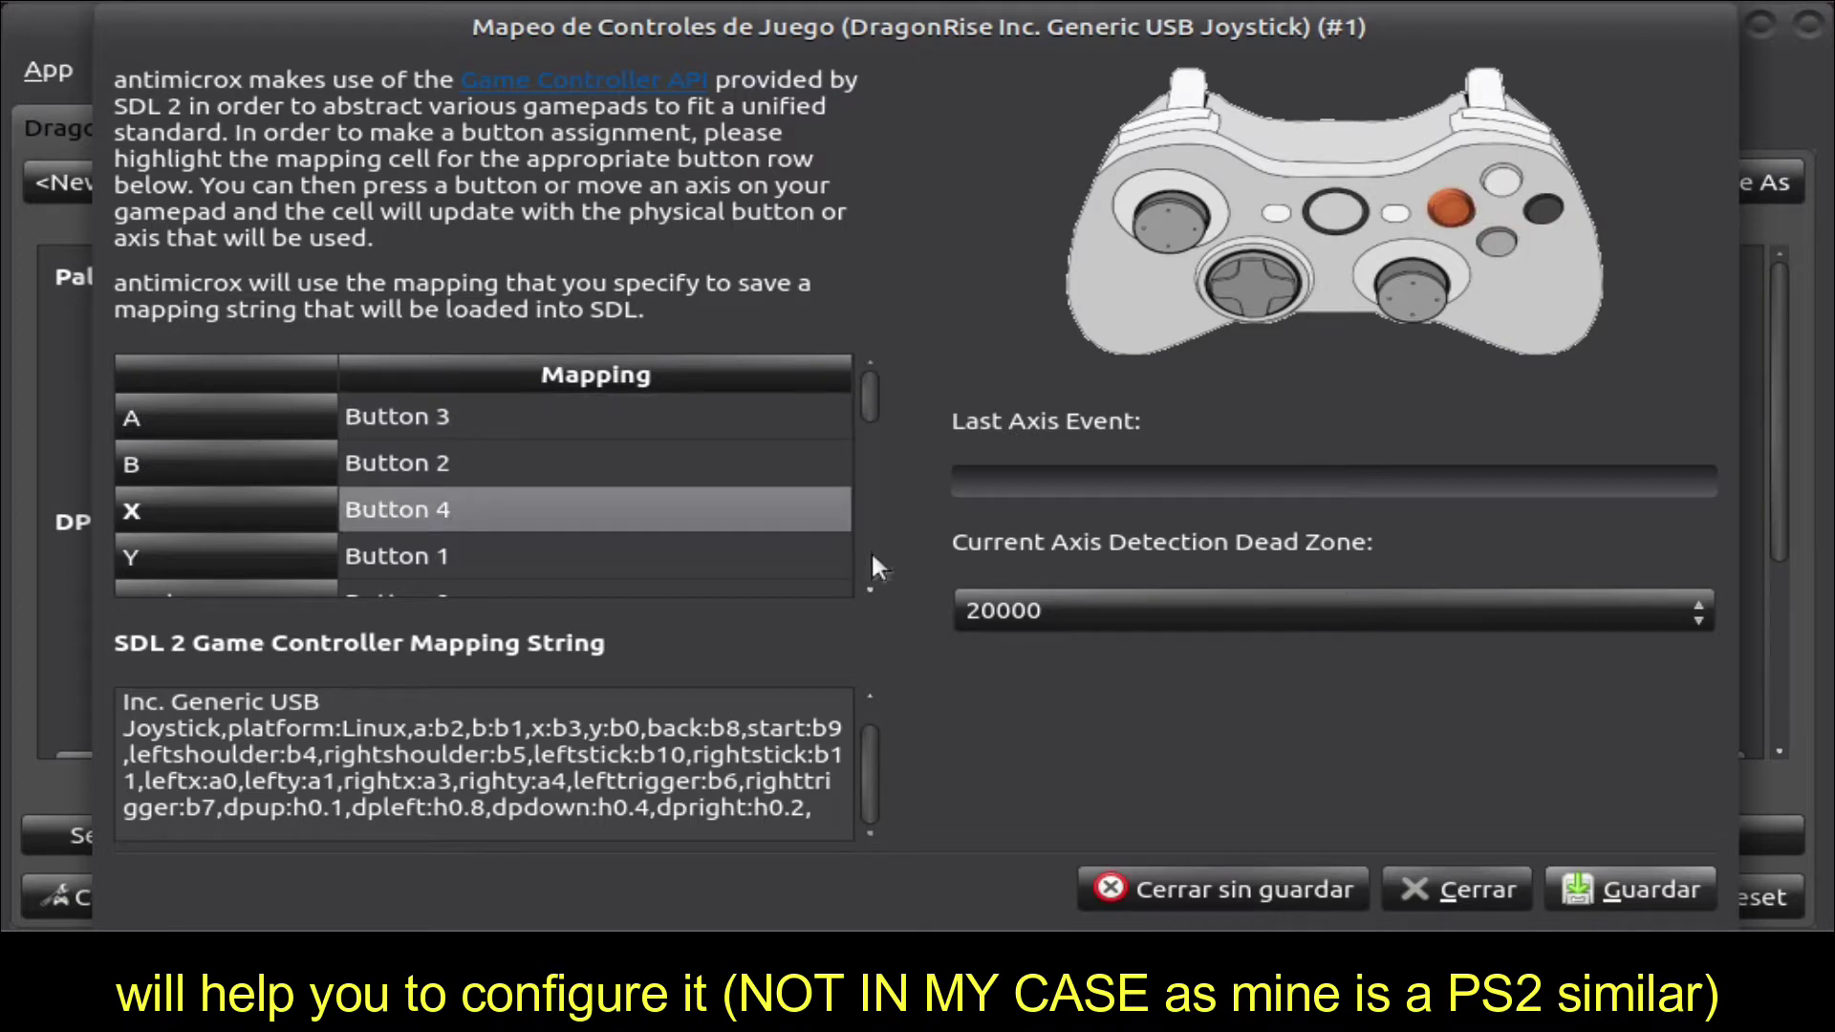
{"action": "left_click", "coordinate": [1206, 886]}
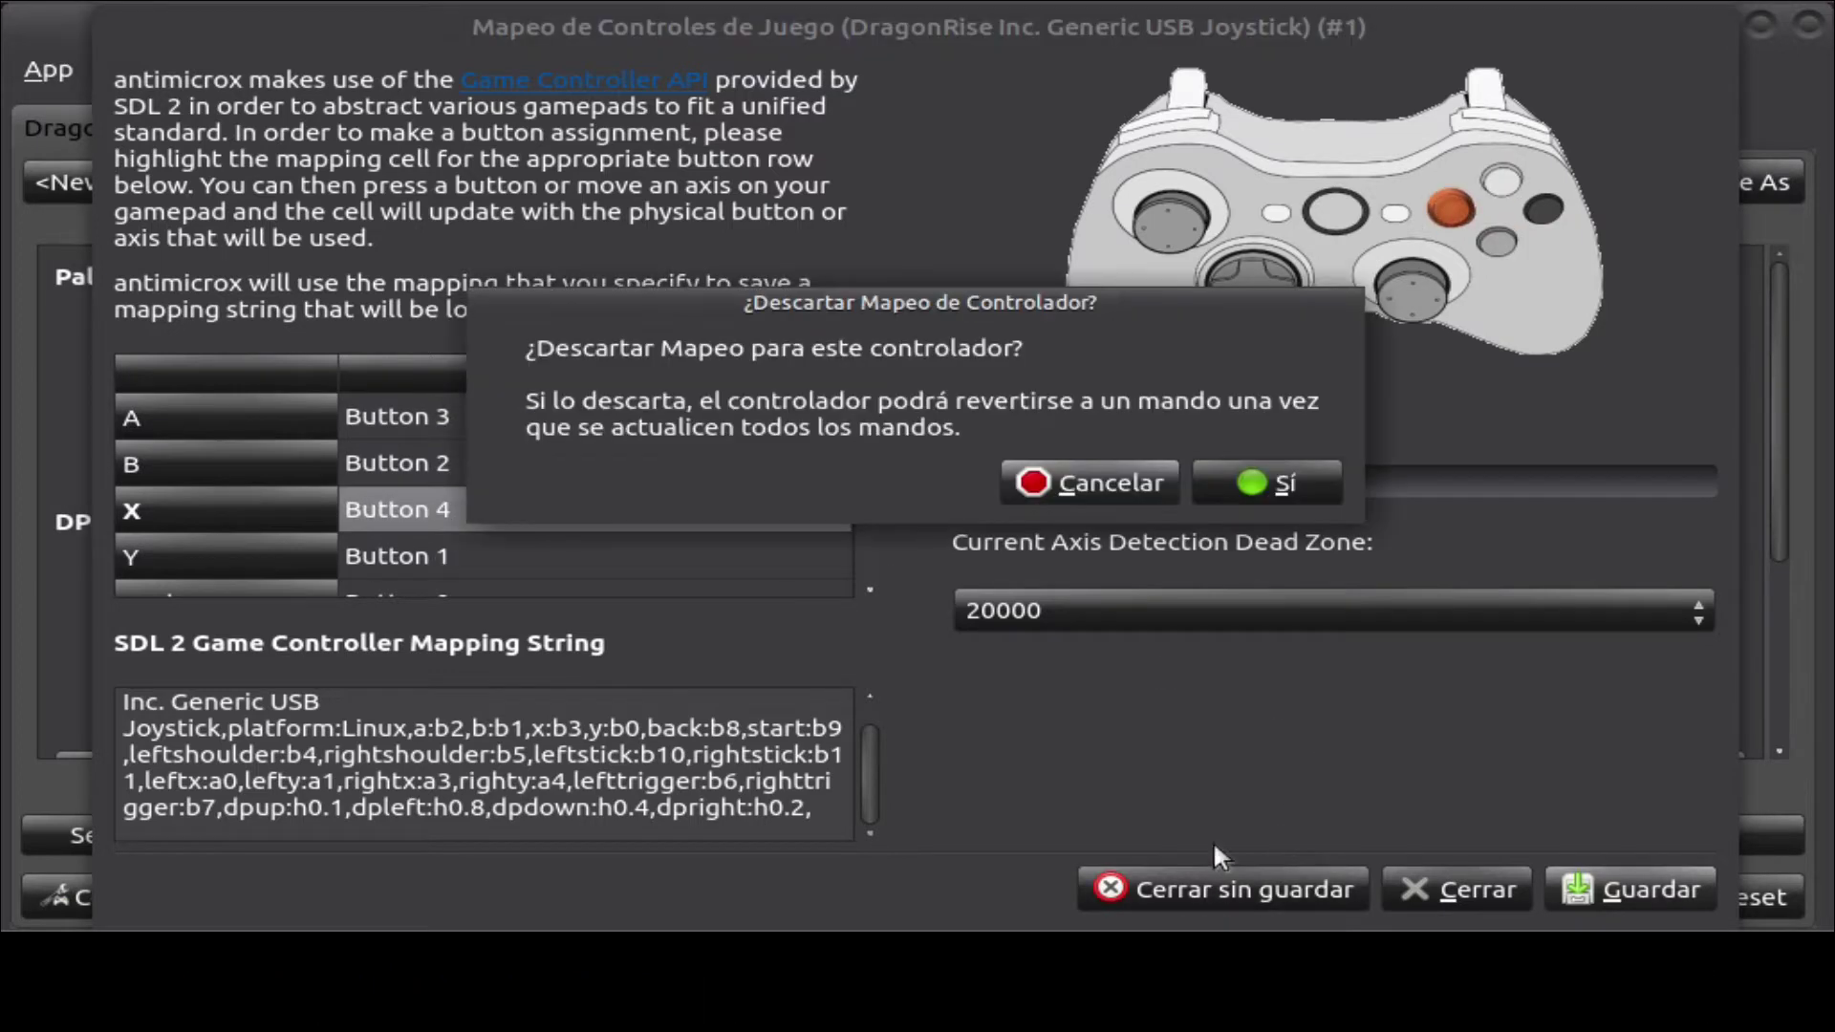
{"action": "left_click", "coordinate": [1250, 485]}
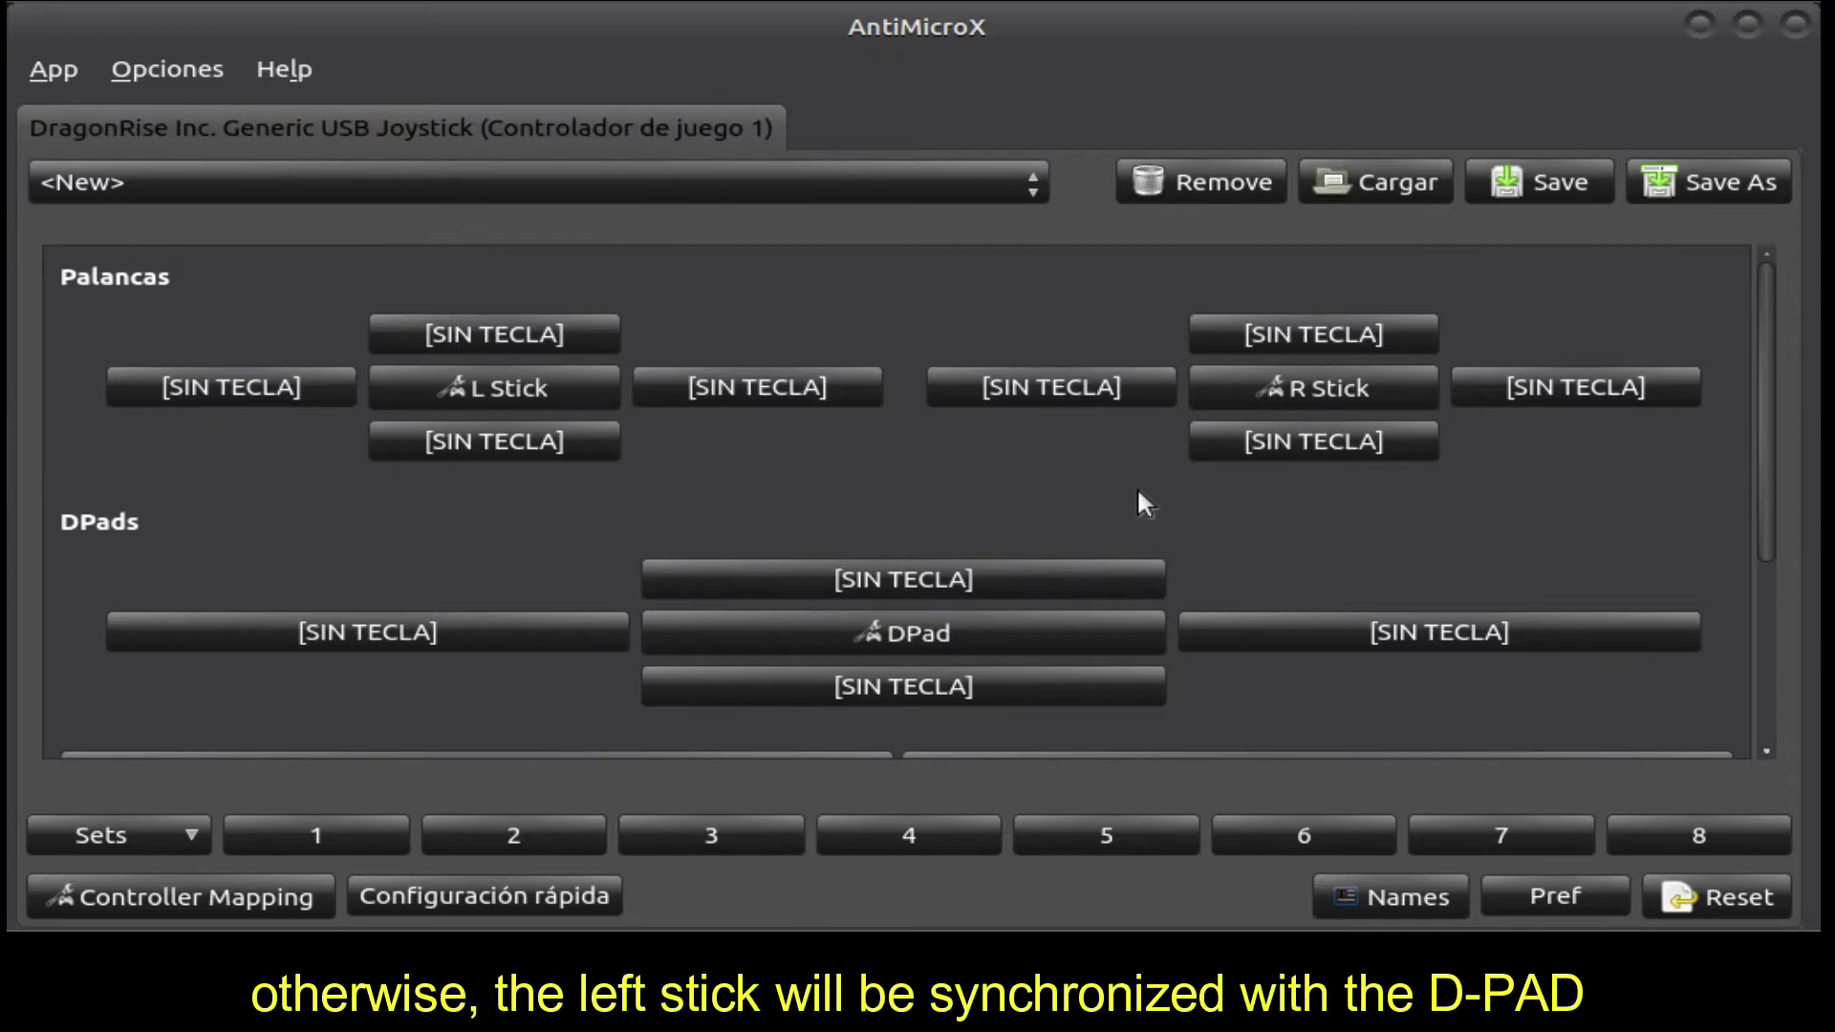
- Look over the unassigned sticks, DPad and buttons, and save the new profile as joystick in the home folder
{"action": "left_click_drag", "start_coordinate": [1753, 399], "coordinate": [1743, 602]}
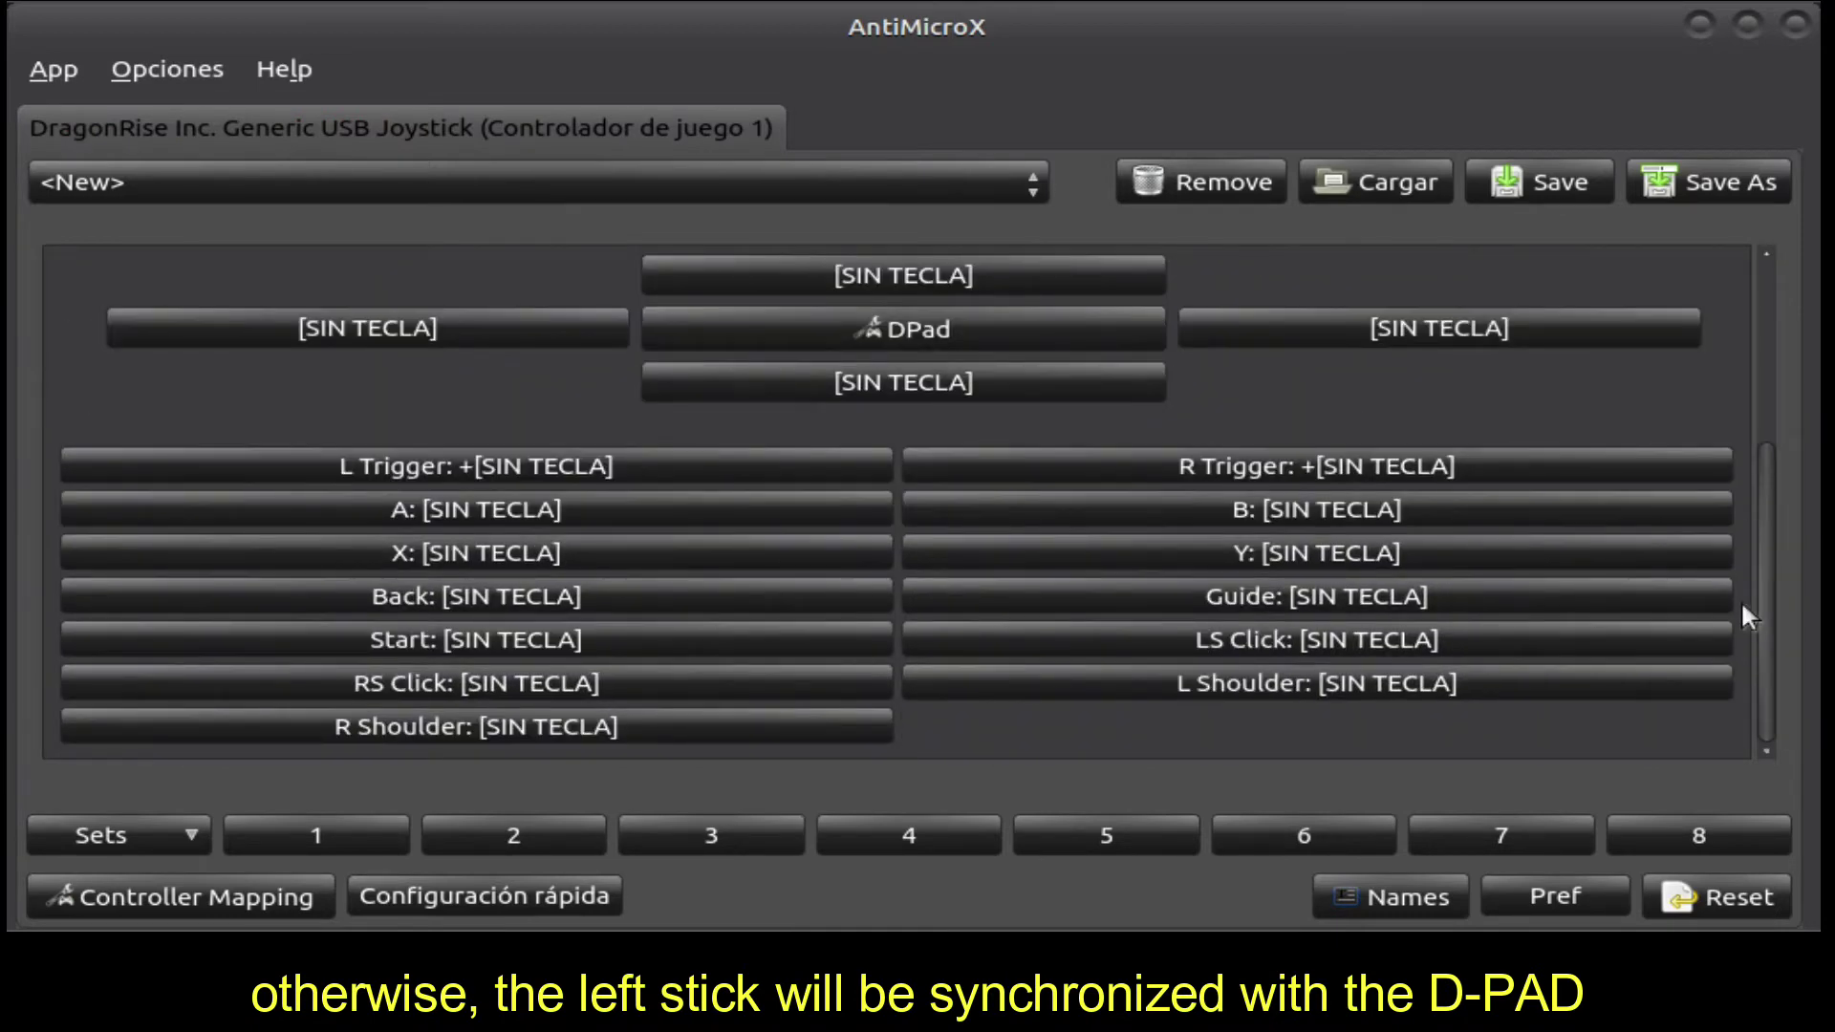
{"action": "scroll", "coordinate": [1755, 588], "scroll_direction": "up", "scroll_amount": 3}
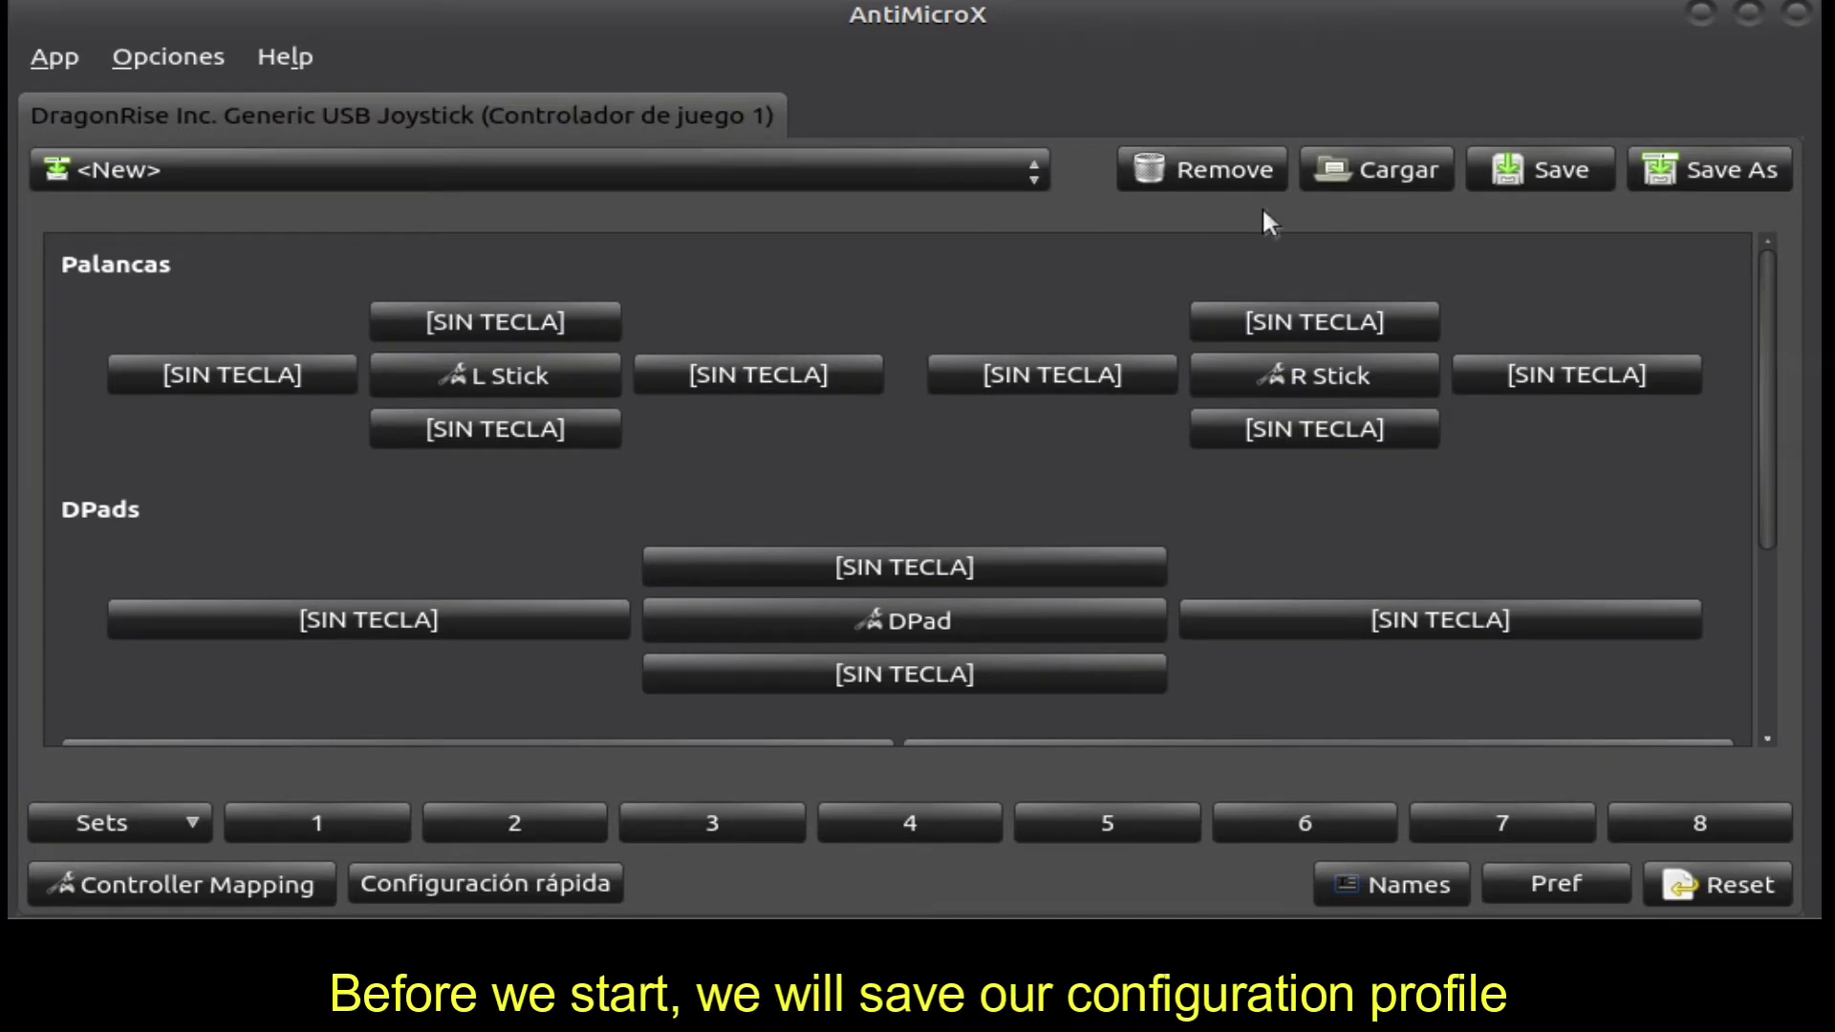
{"action": "left_click", "coordinate": [1694, 172]}
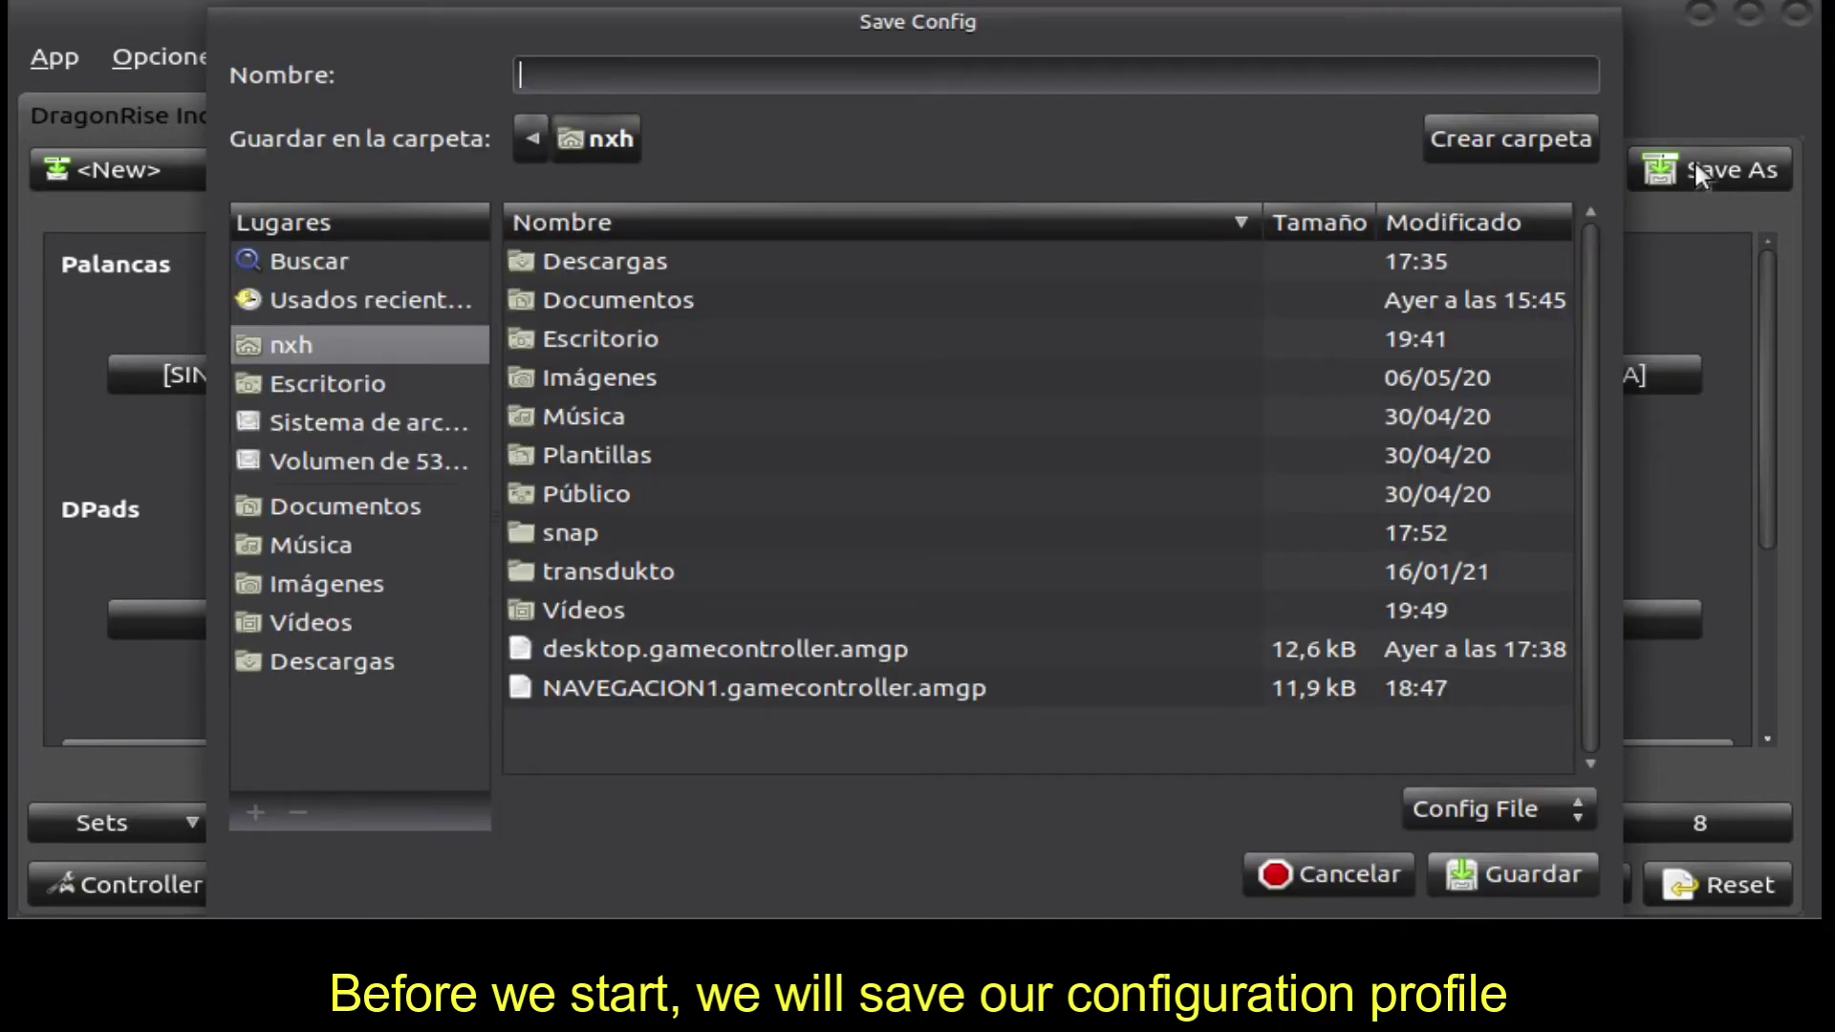
{"action": "type", "text": "joystick"}
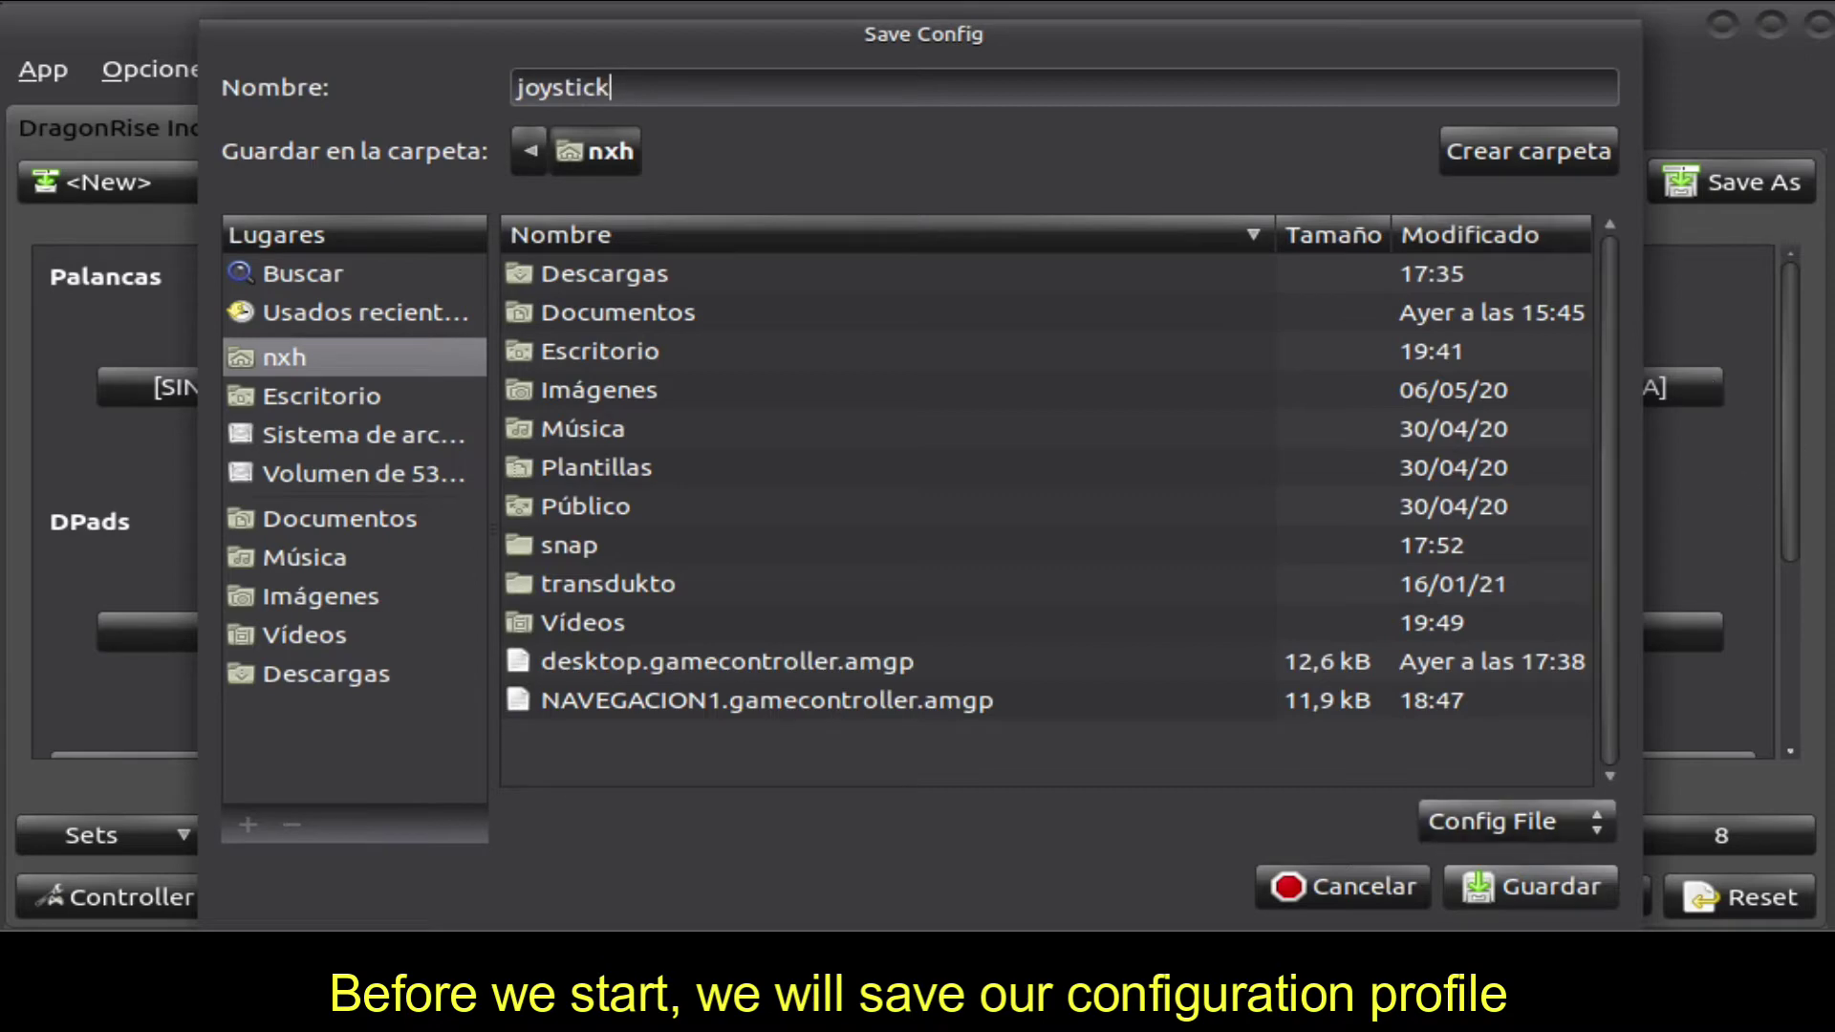
{"action": "key", "text": "Return"}
{"action": "left_click", "coordinate": [1493, 887]}
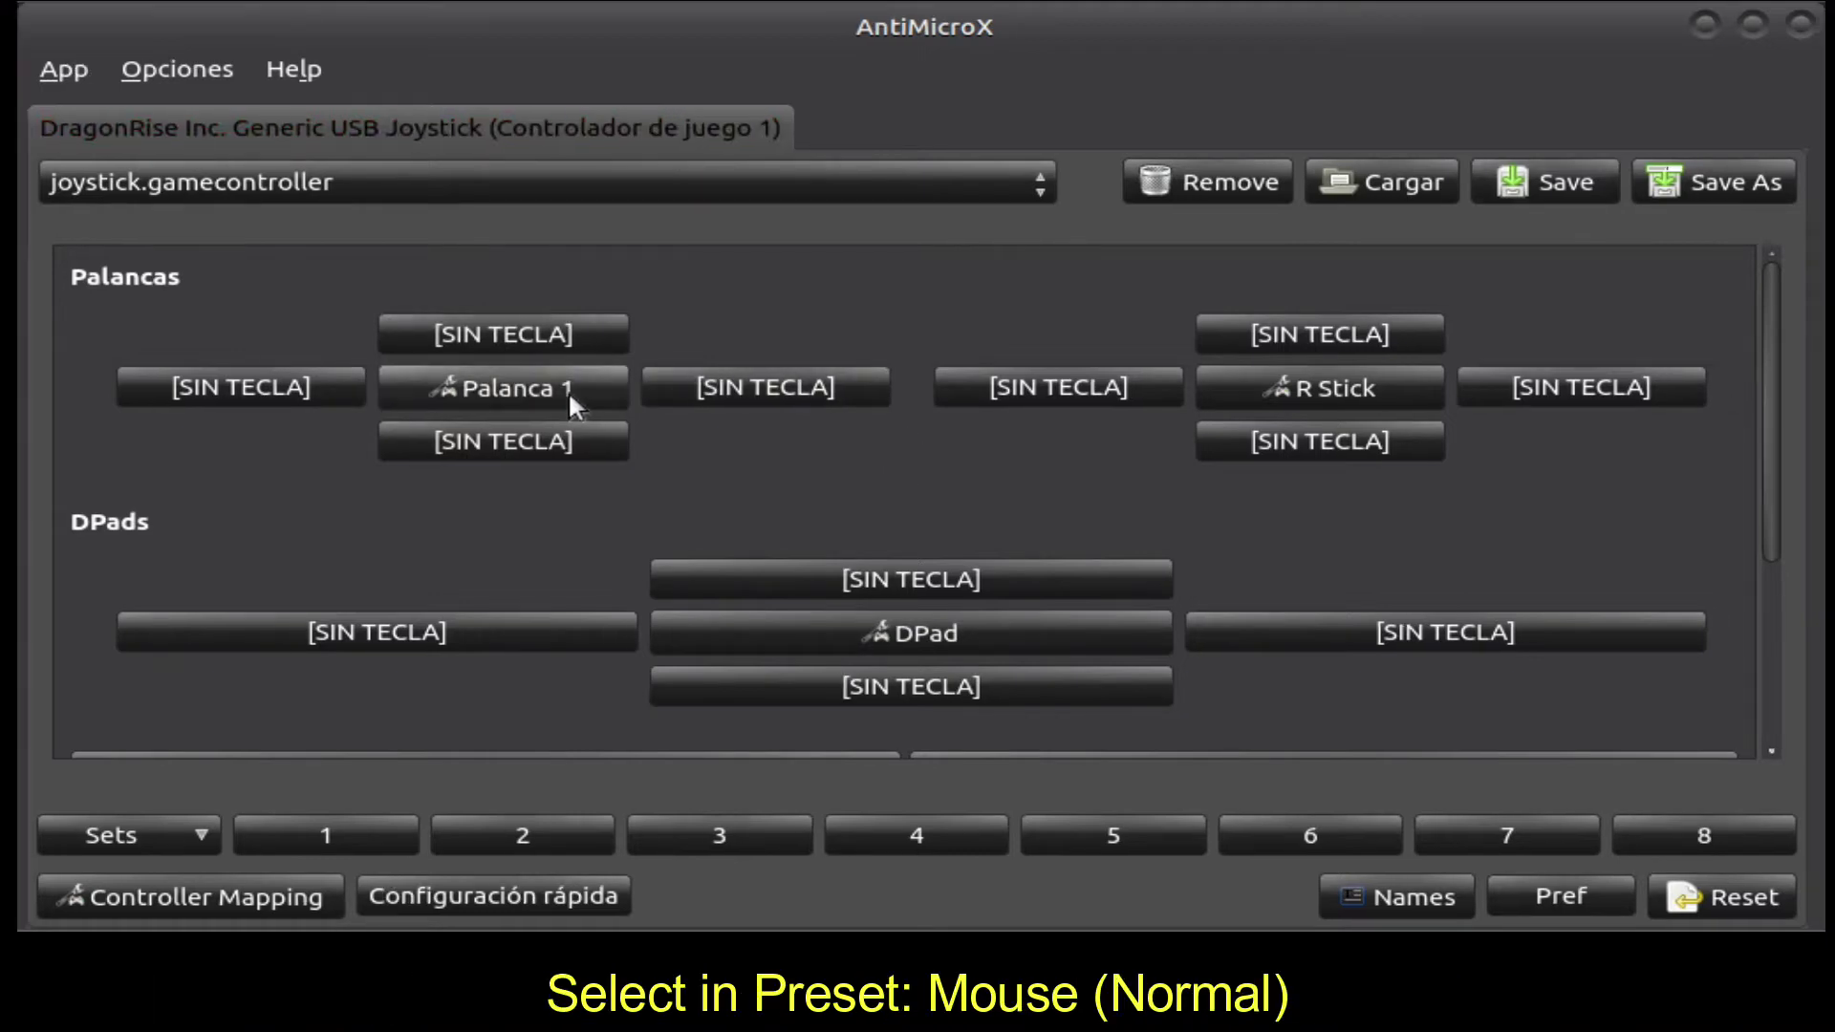
- Apply the Ratón (Normal) preset to the left stick, Palanca 1
{"action": "left_click", "coordinate": [567, 390]}
{"action": "left_click", "coordinate": [1308, 86]}
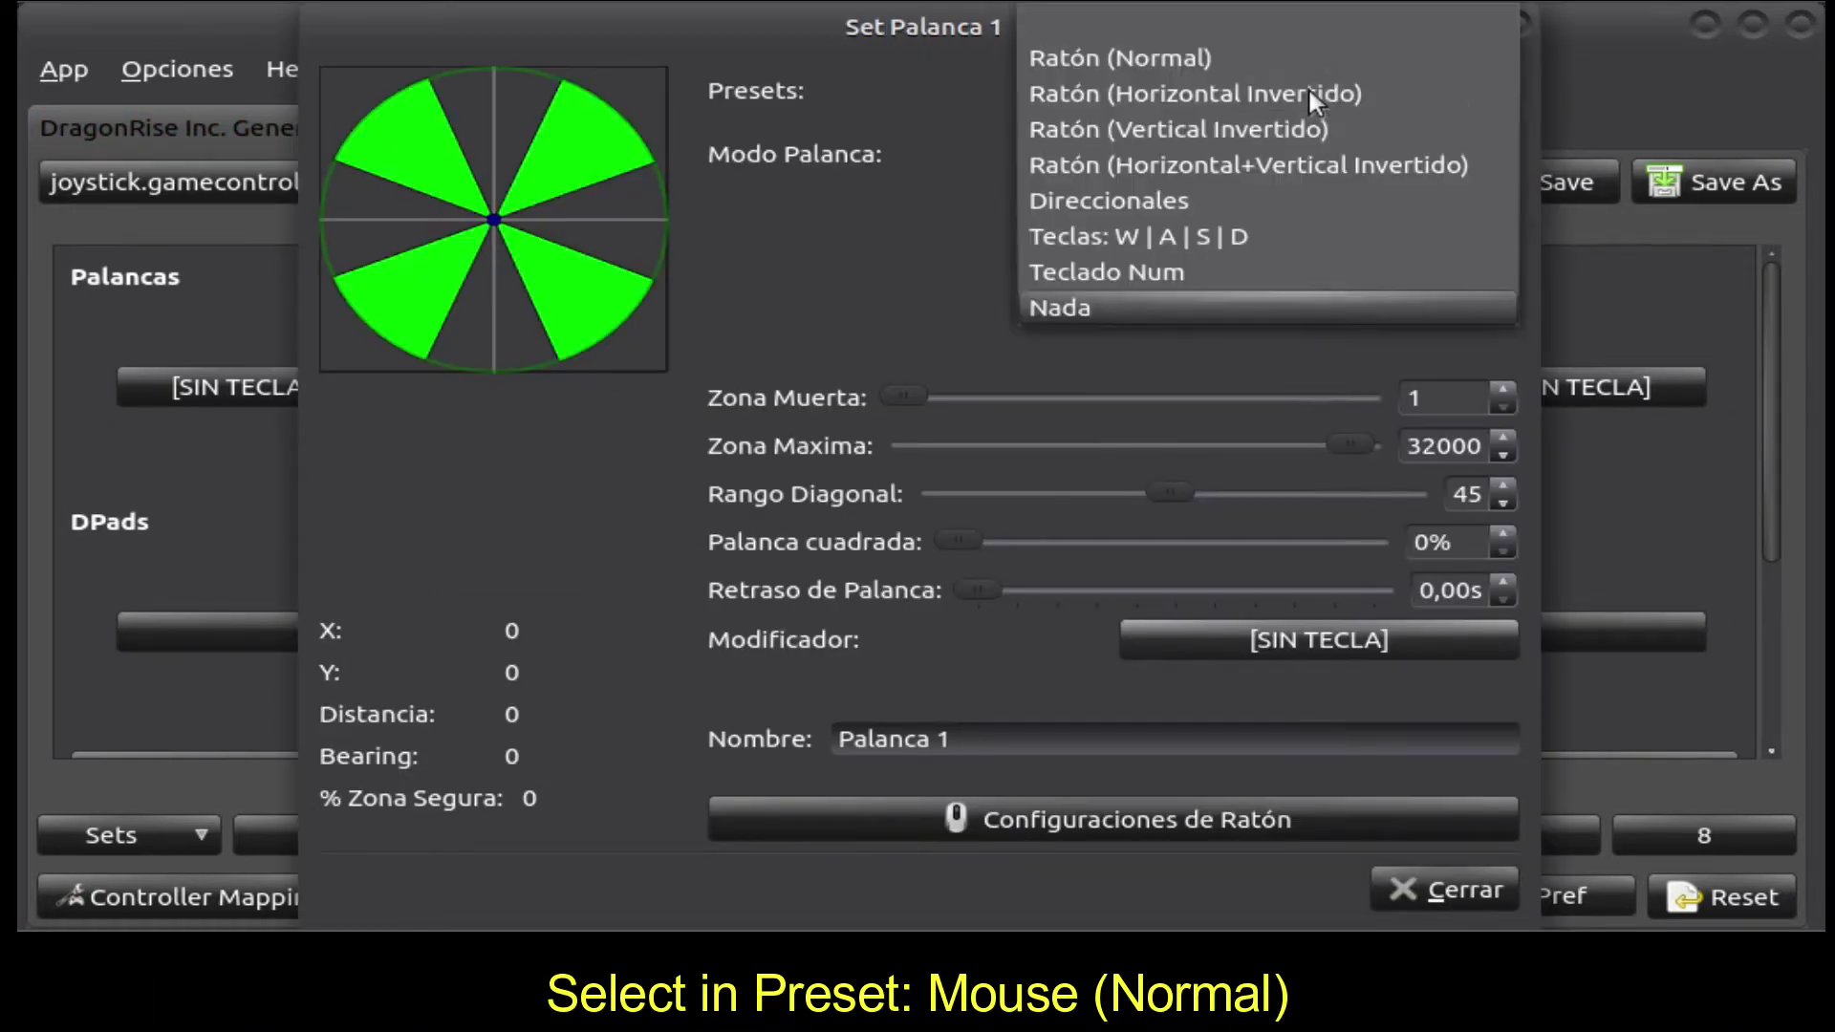
{"action": "left_click", "coordinate": [1227, 57]}
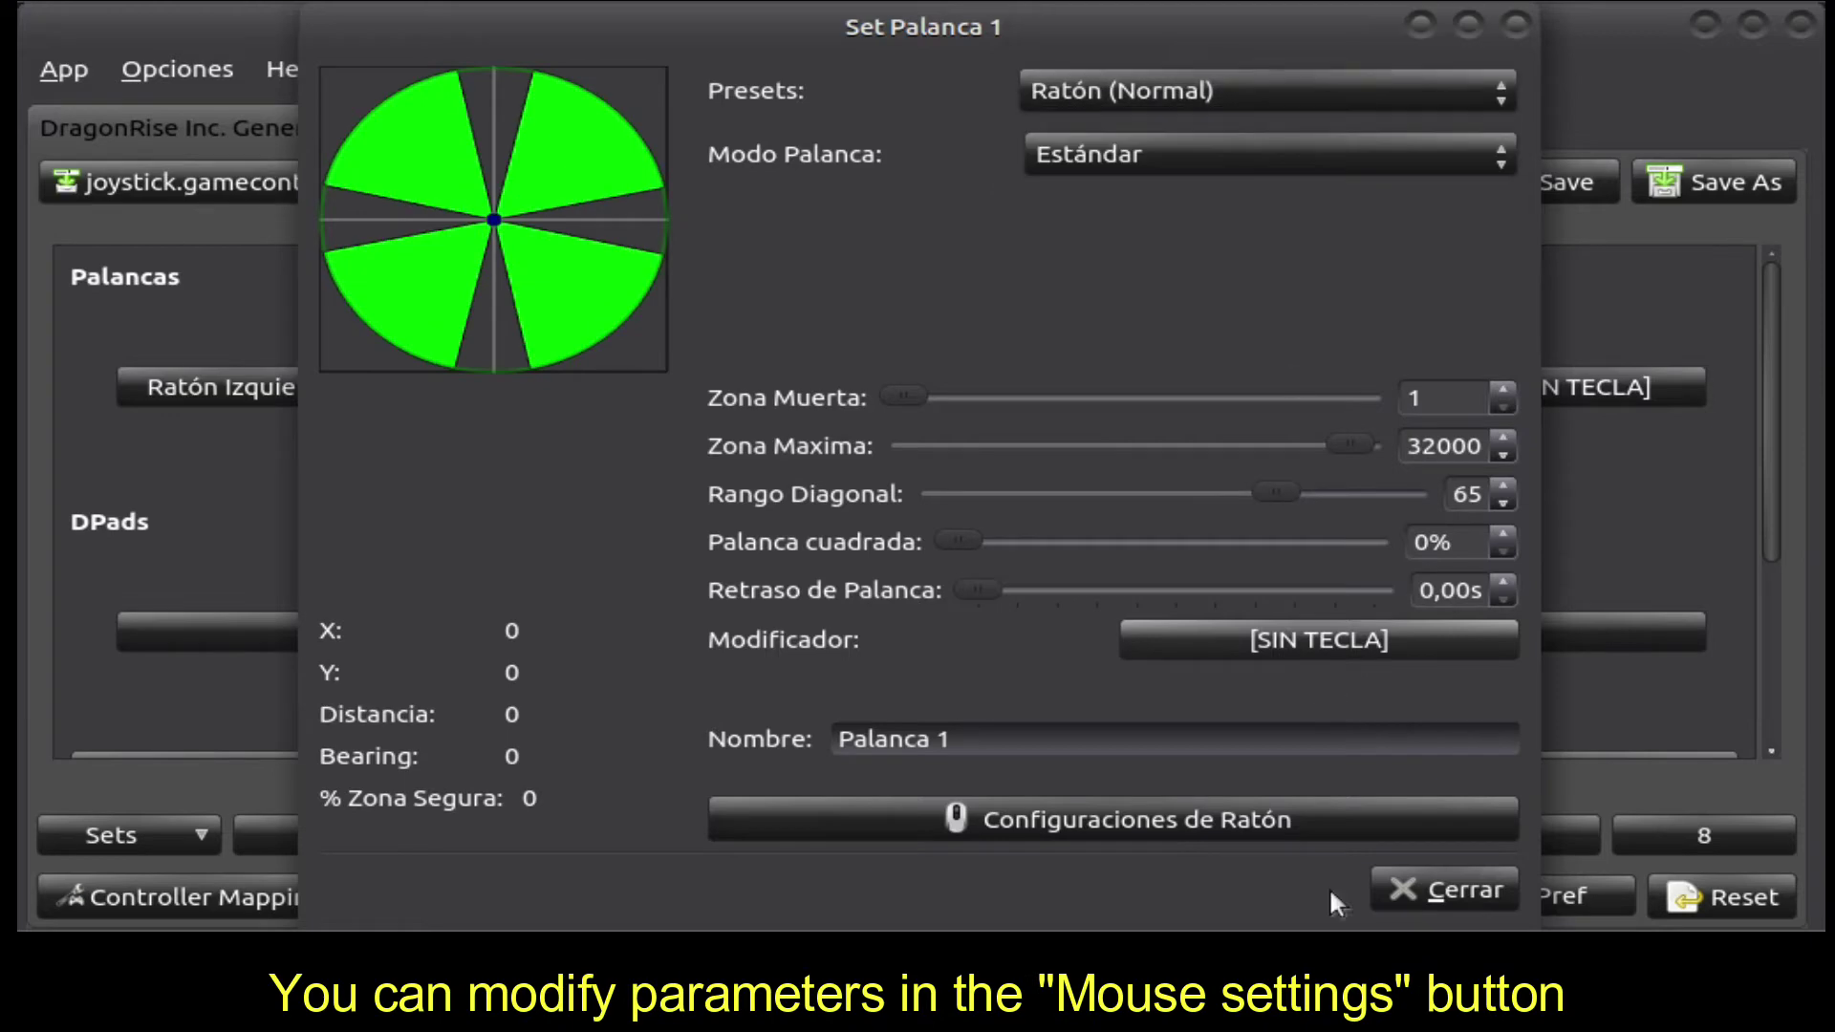
- Apply the Ratón (Normal) preset to the right stick, R Stick
{"action": "left_click", "coordinate": [1430, 883]}
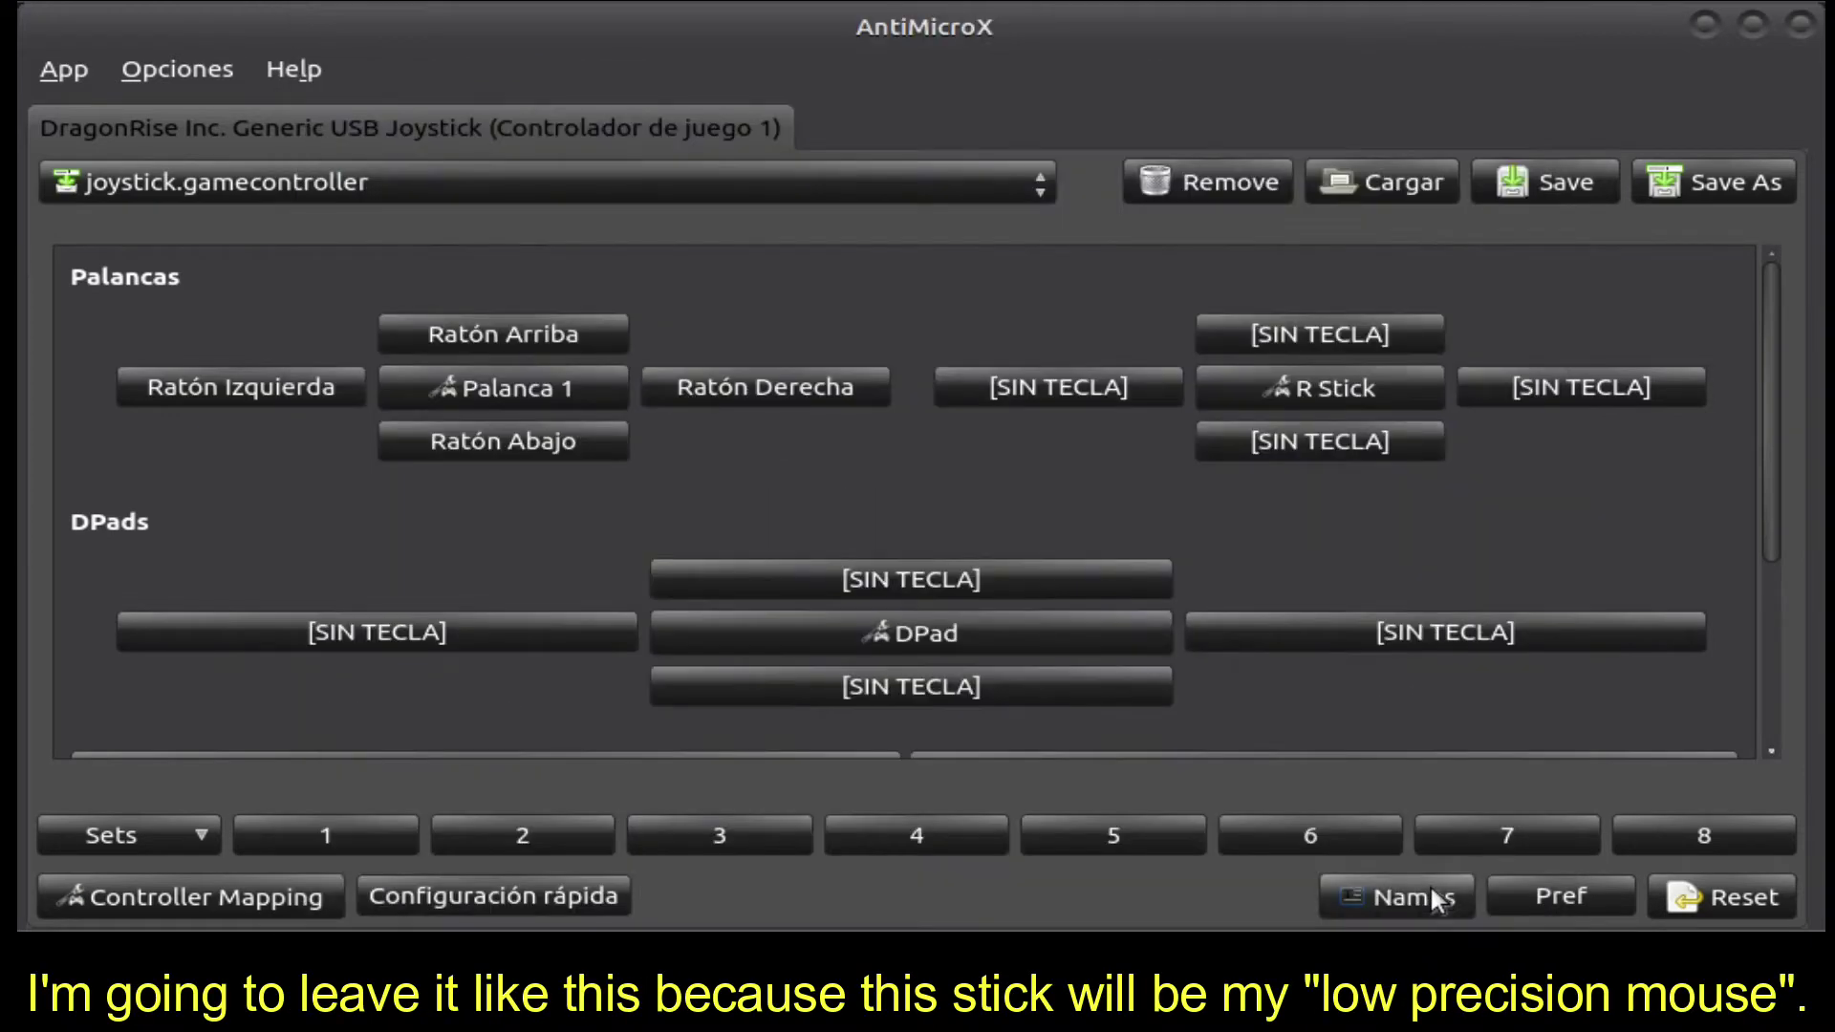
{"action": "left_click", "coordinate": [1277, 387]}
{"action": "left_click", "coordinate": [1227, 84]}
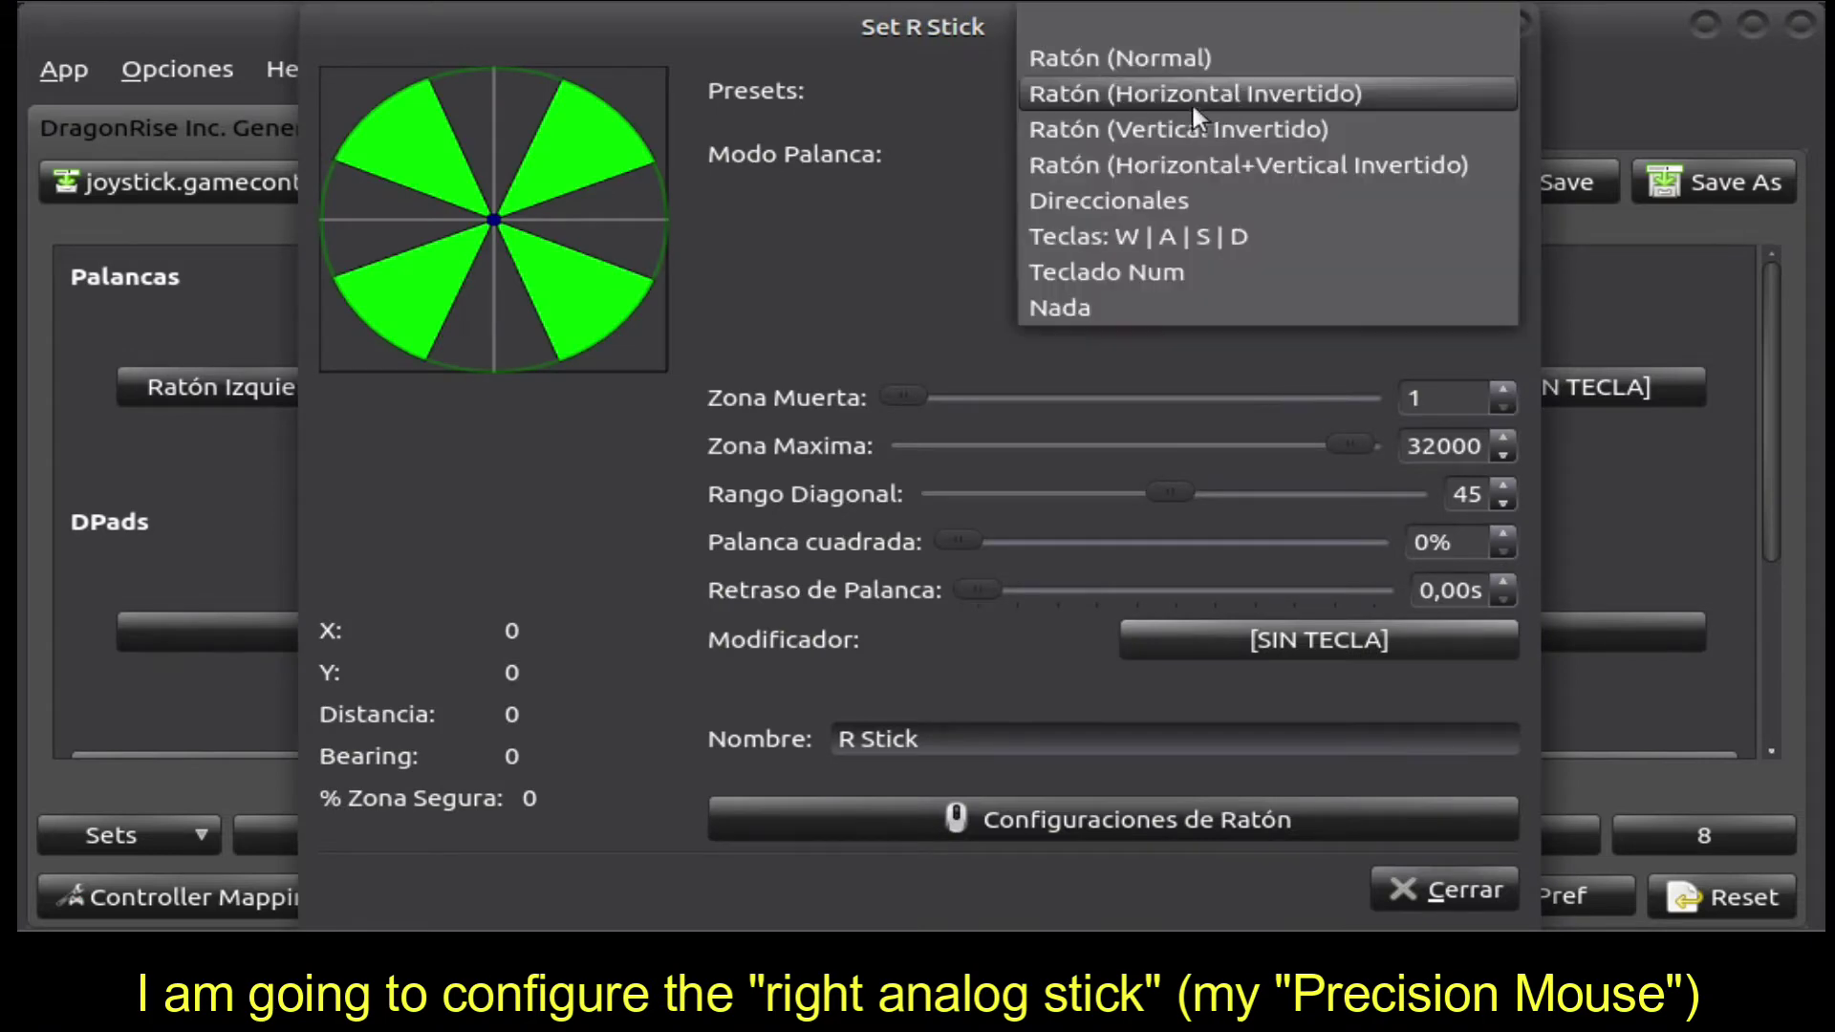
{"action": "left_click", "coordinate": [1170, 60]}
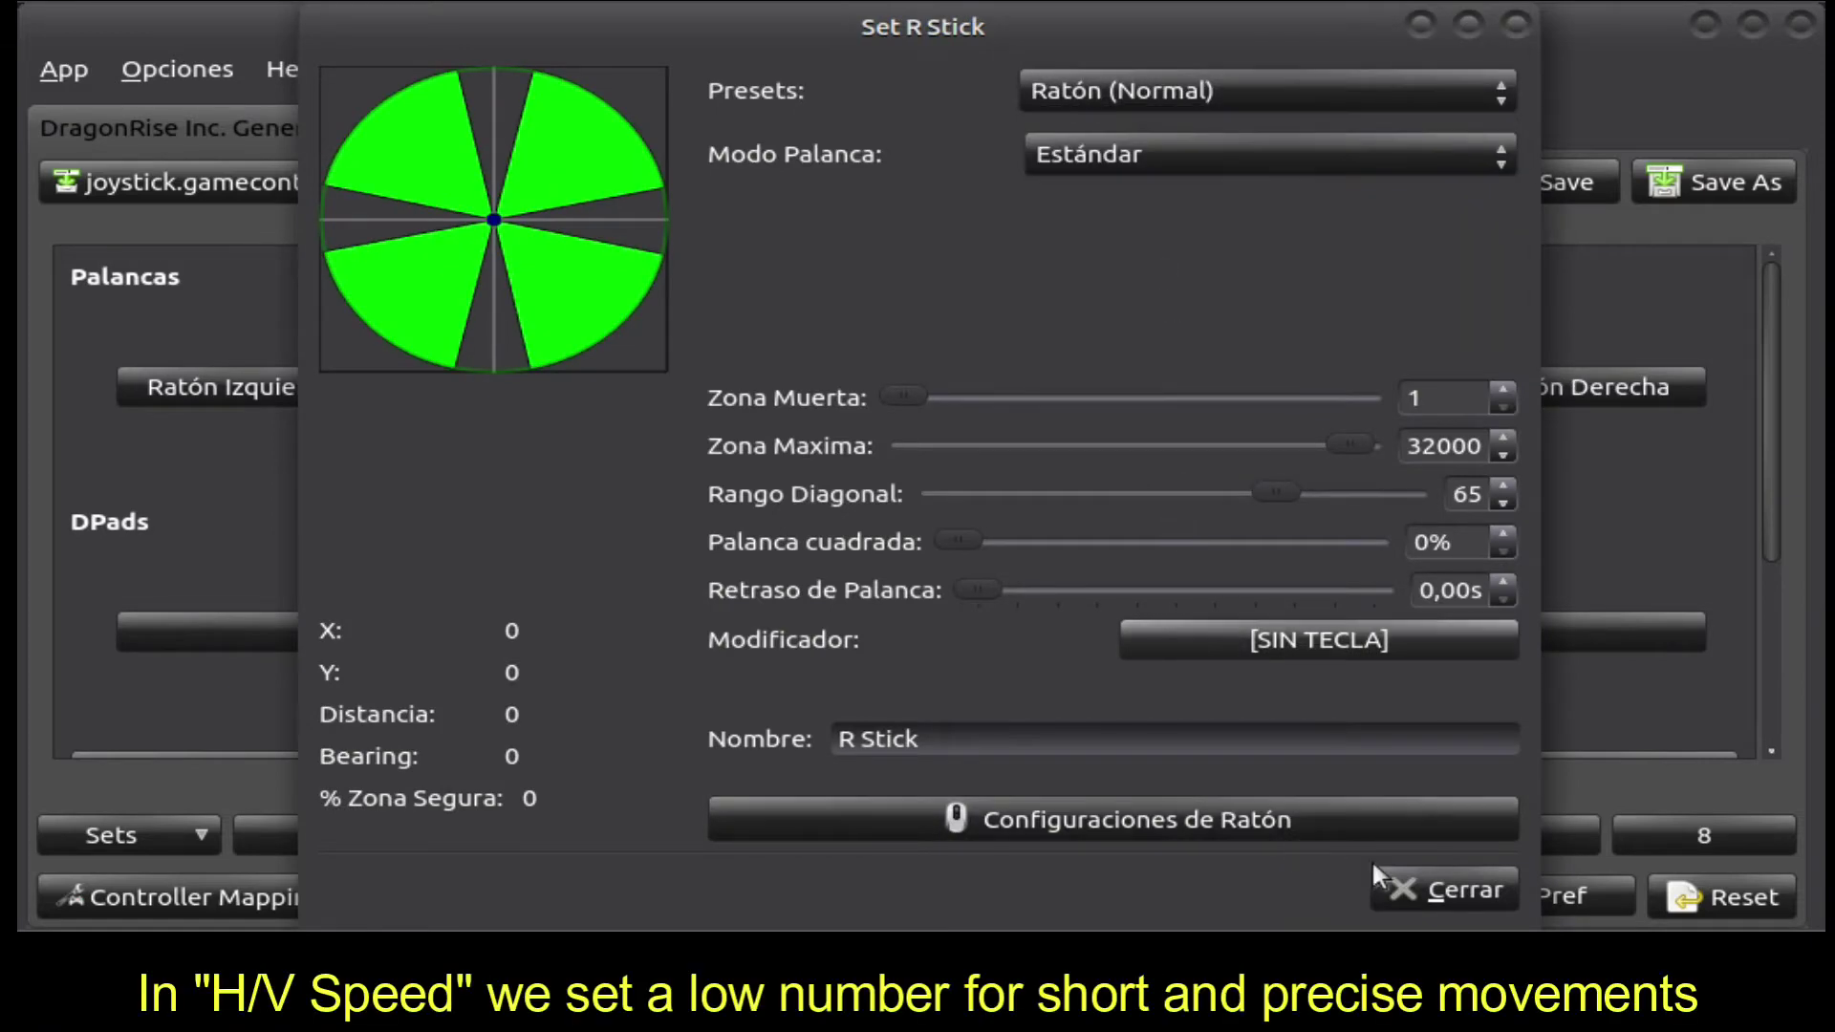
- Set the right stick's horizontal and vertical mouse speed to 10 and save the profile
{"action": "left_click", "coordinate": [1281, 819]}
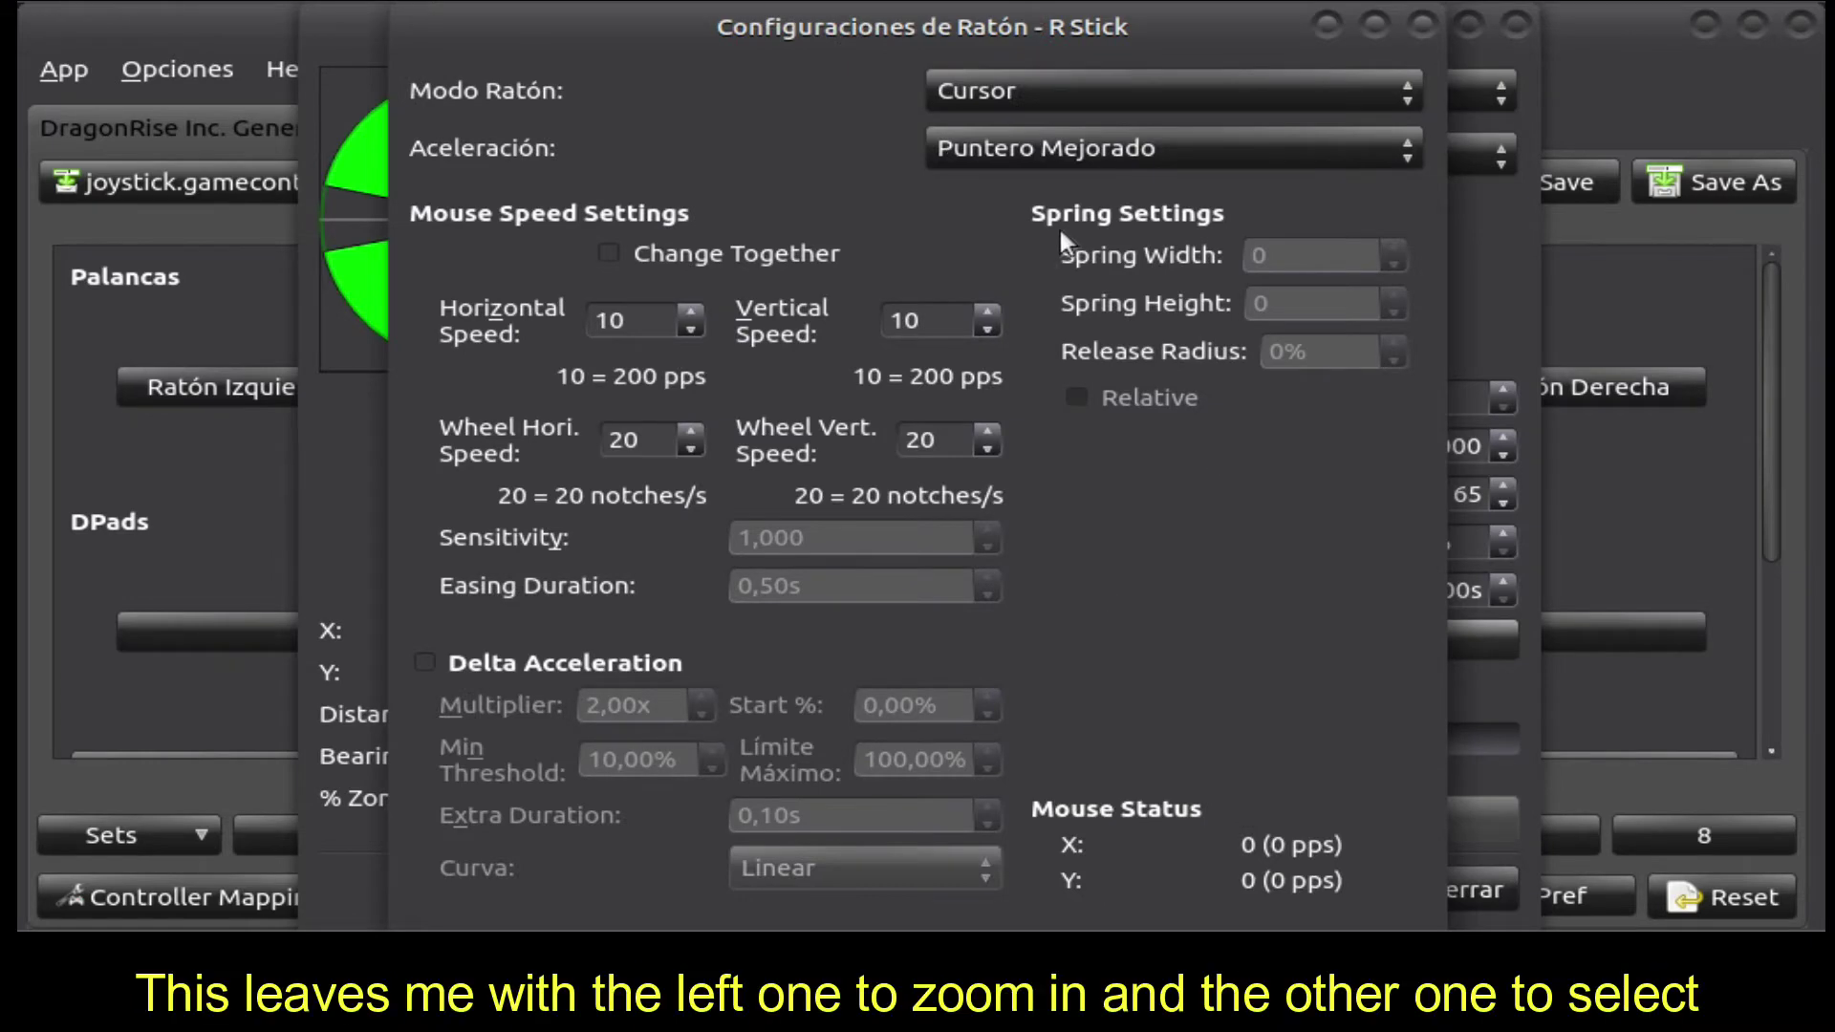
{"action": "left_click", "coordinate": [1422, 24]}
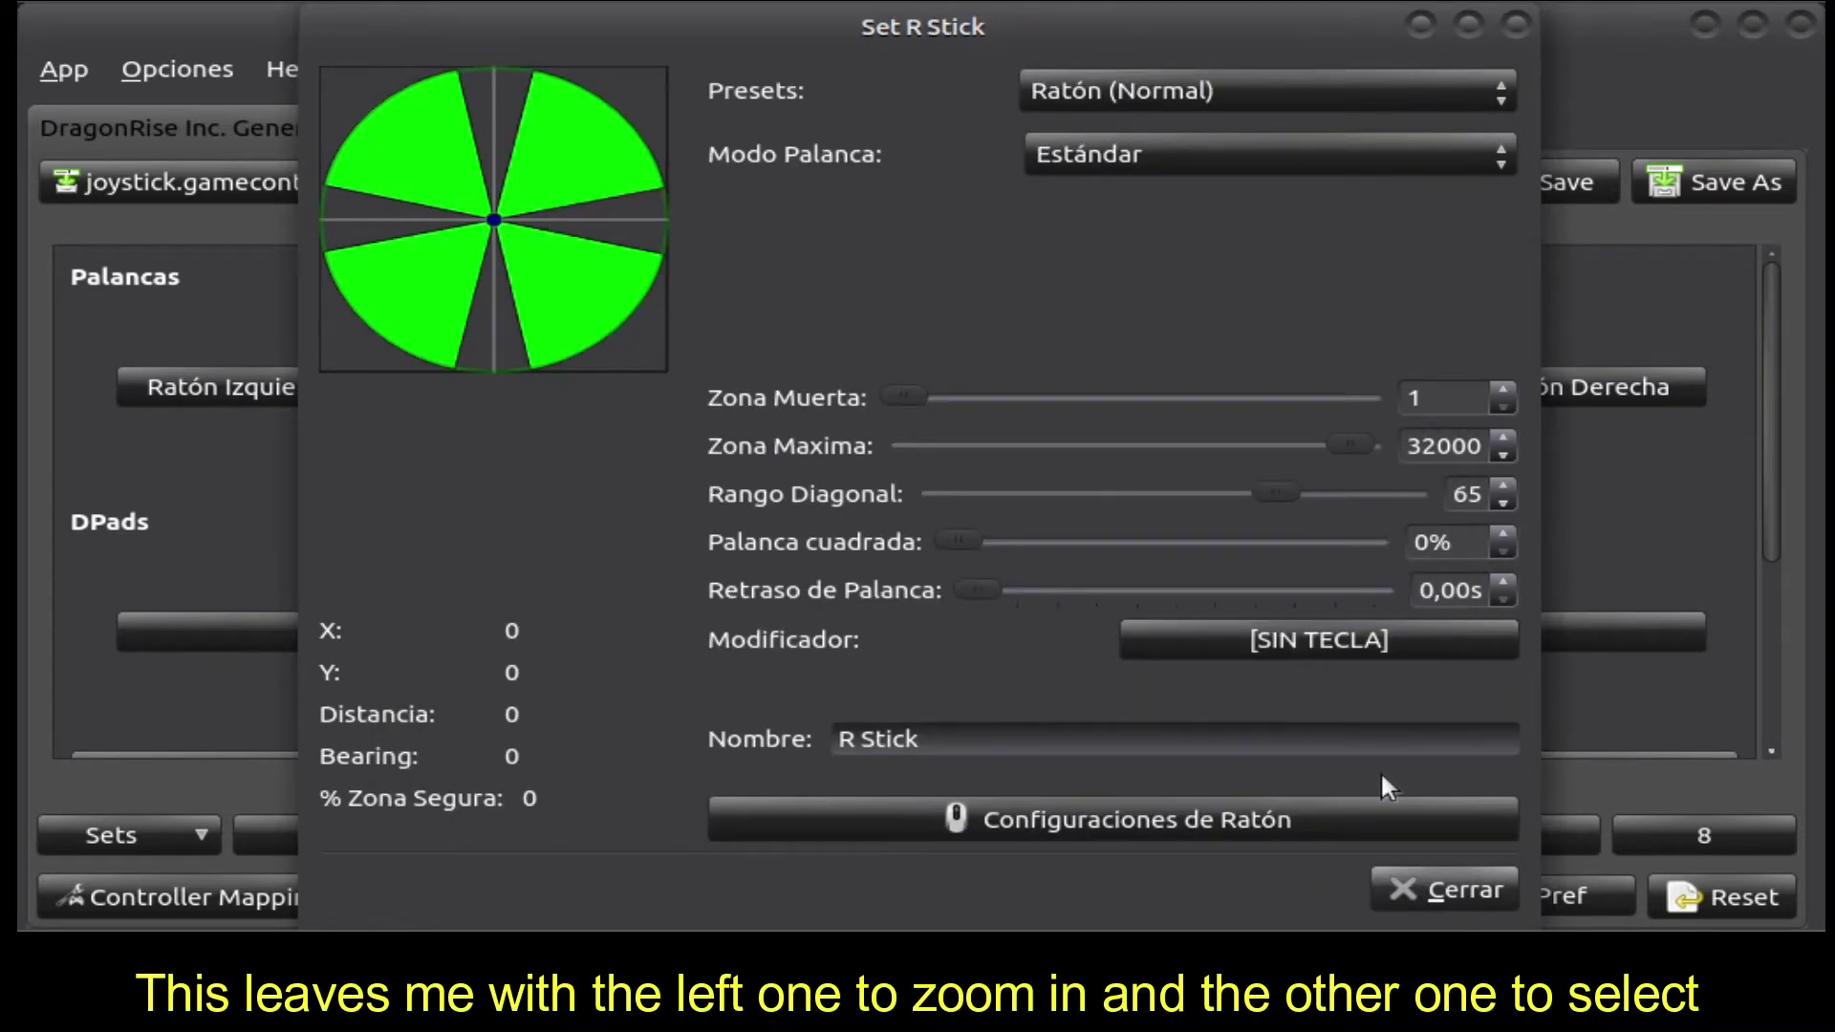
{"action": "left_click", "coordinate": [1451, 889]}
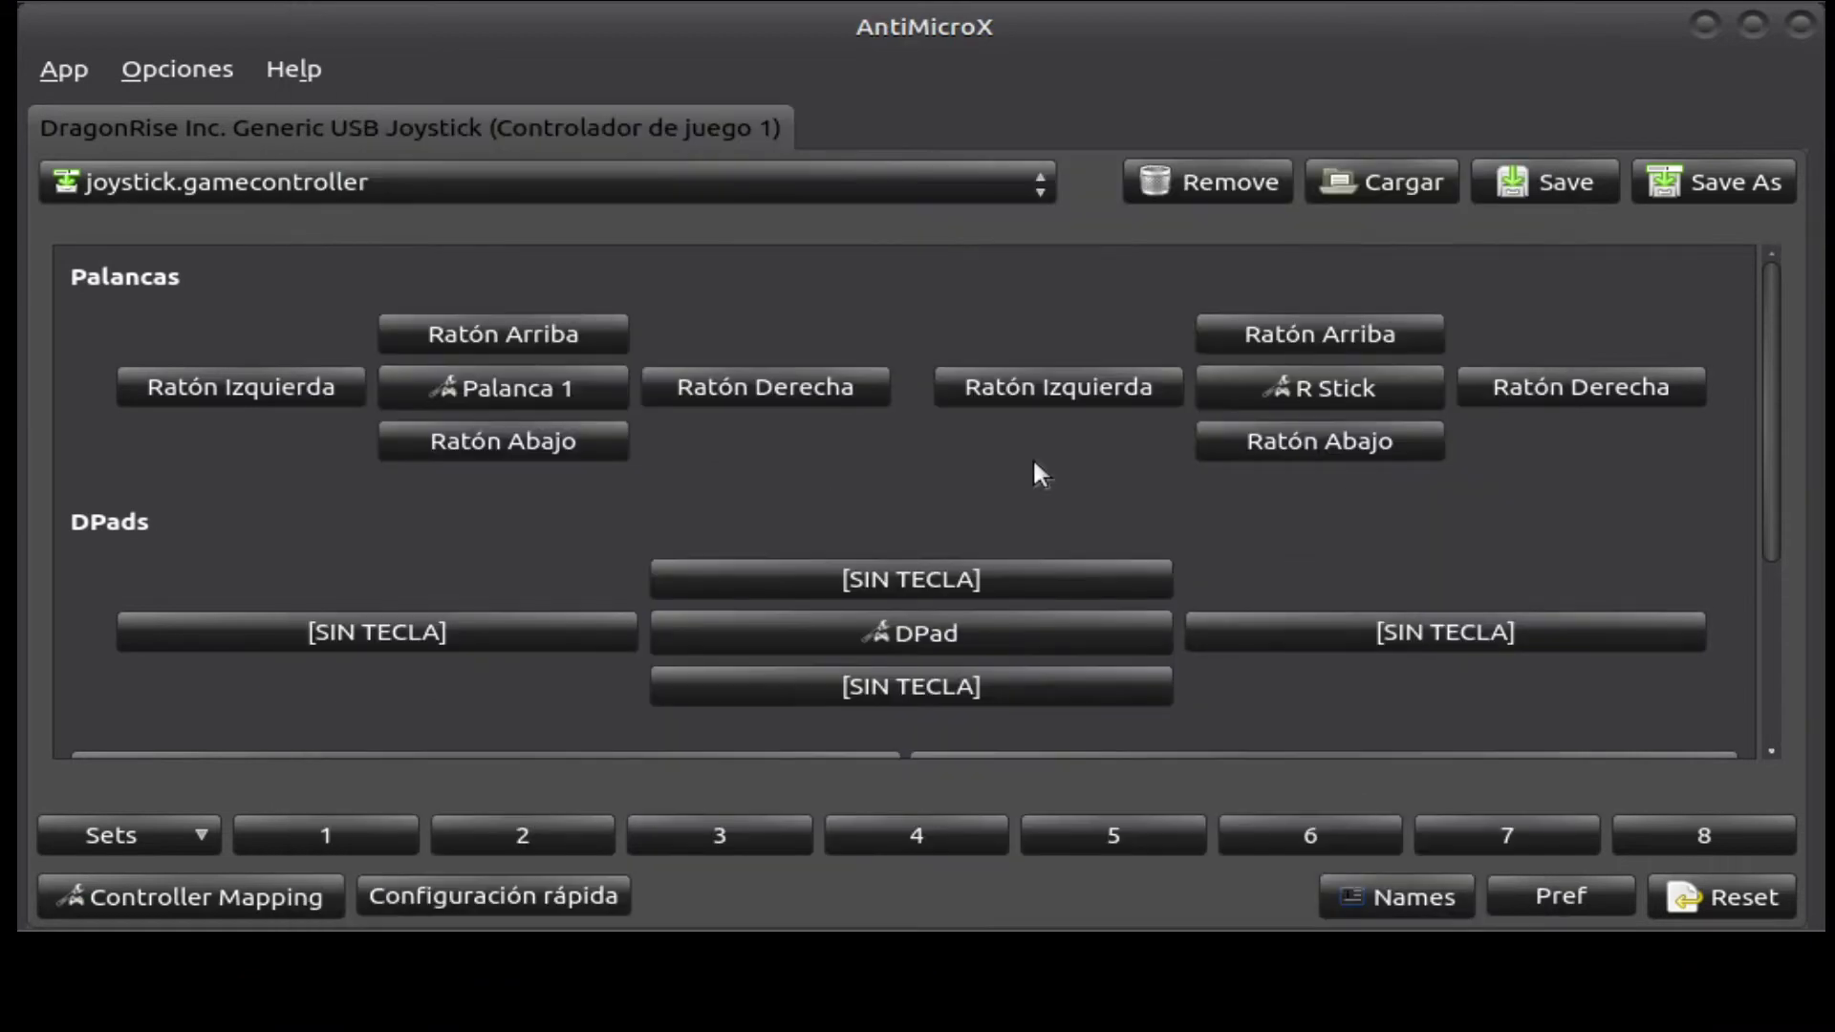
{"action": "left_click", "coordinate": [1549, 178]}
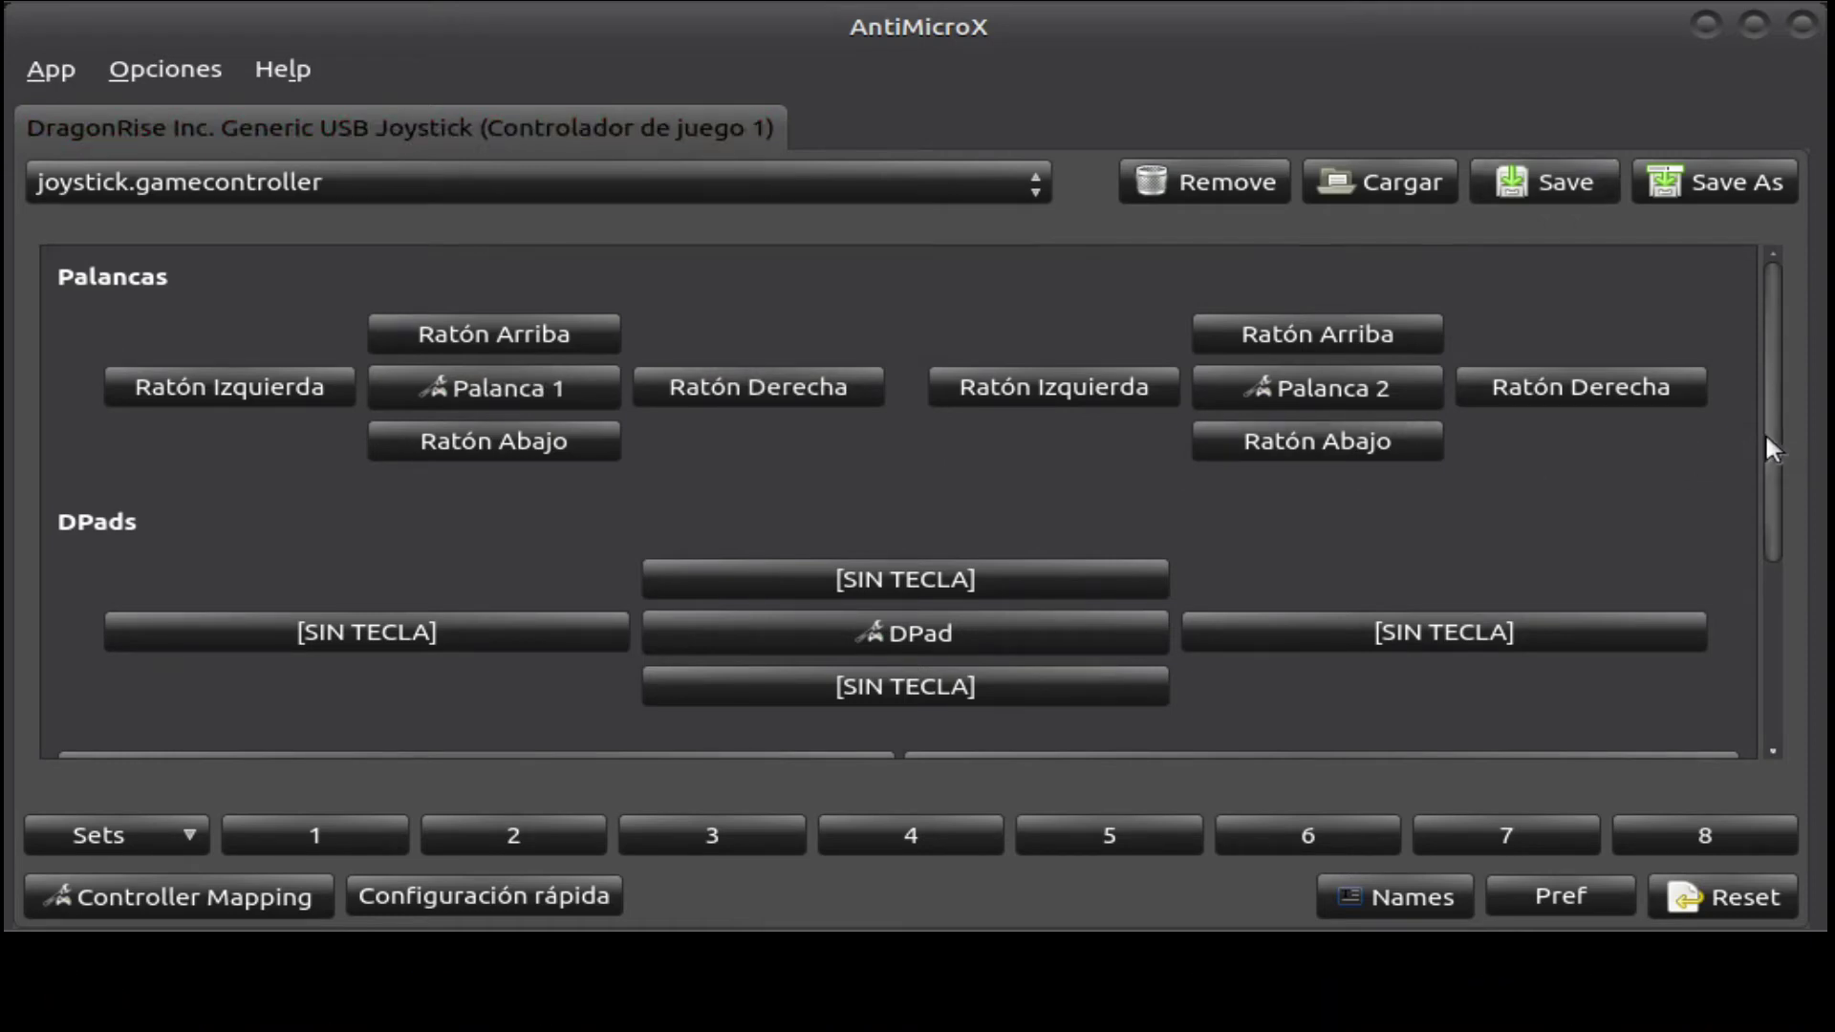
- Assign the left mouse button to the gamepad's A button and save the profile
{"action": "left_click_drag", "start_coordinate": [1770, 451], "coordinate": [1774, 620]}
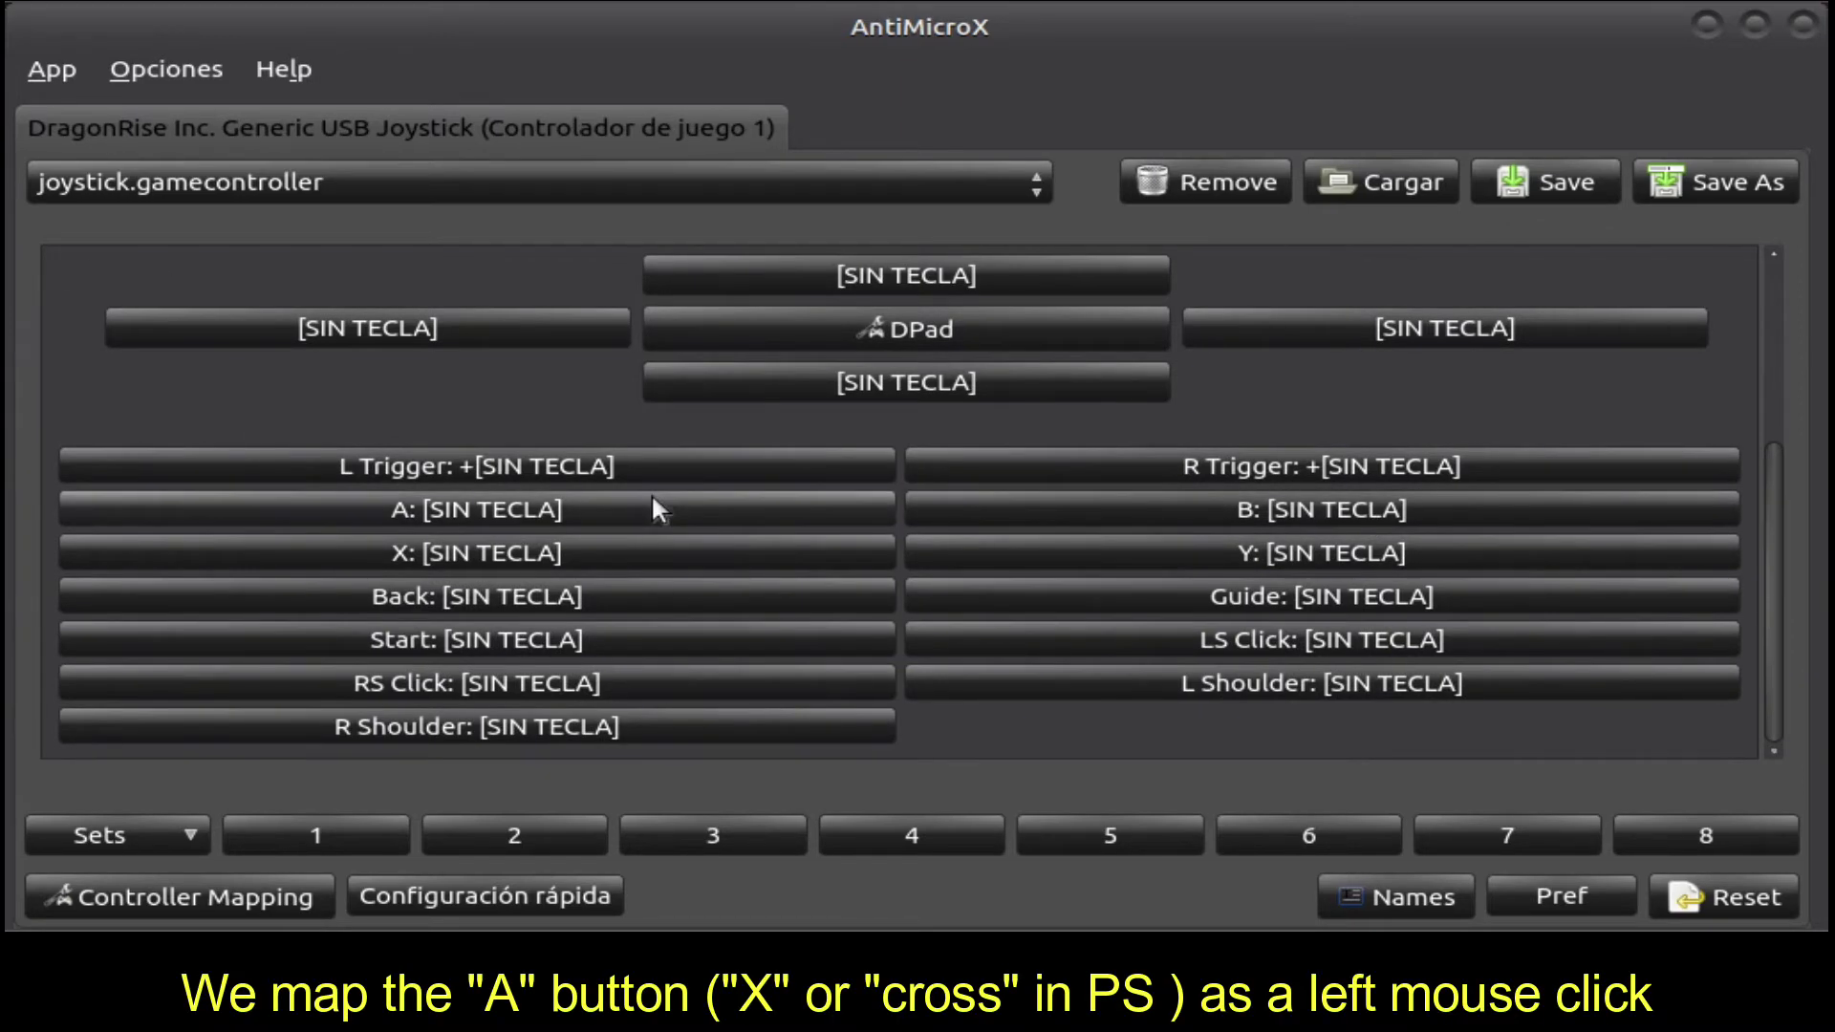
{"action": "left_click", "coordinate": [554, 507]}
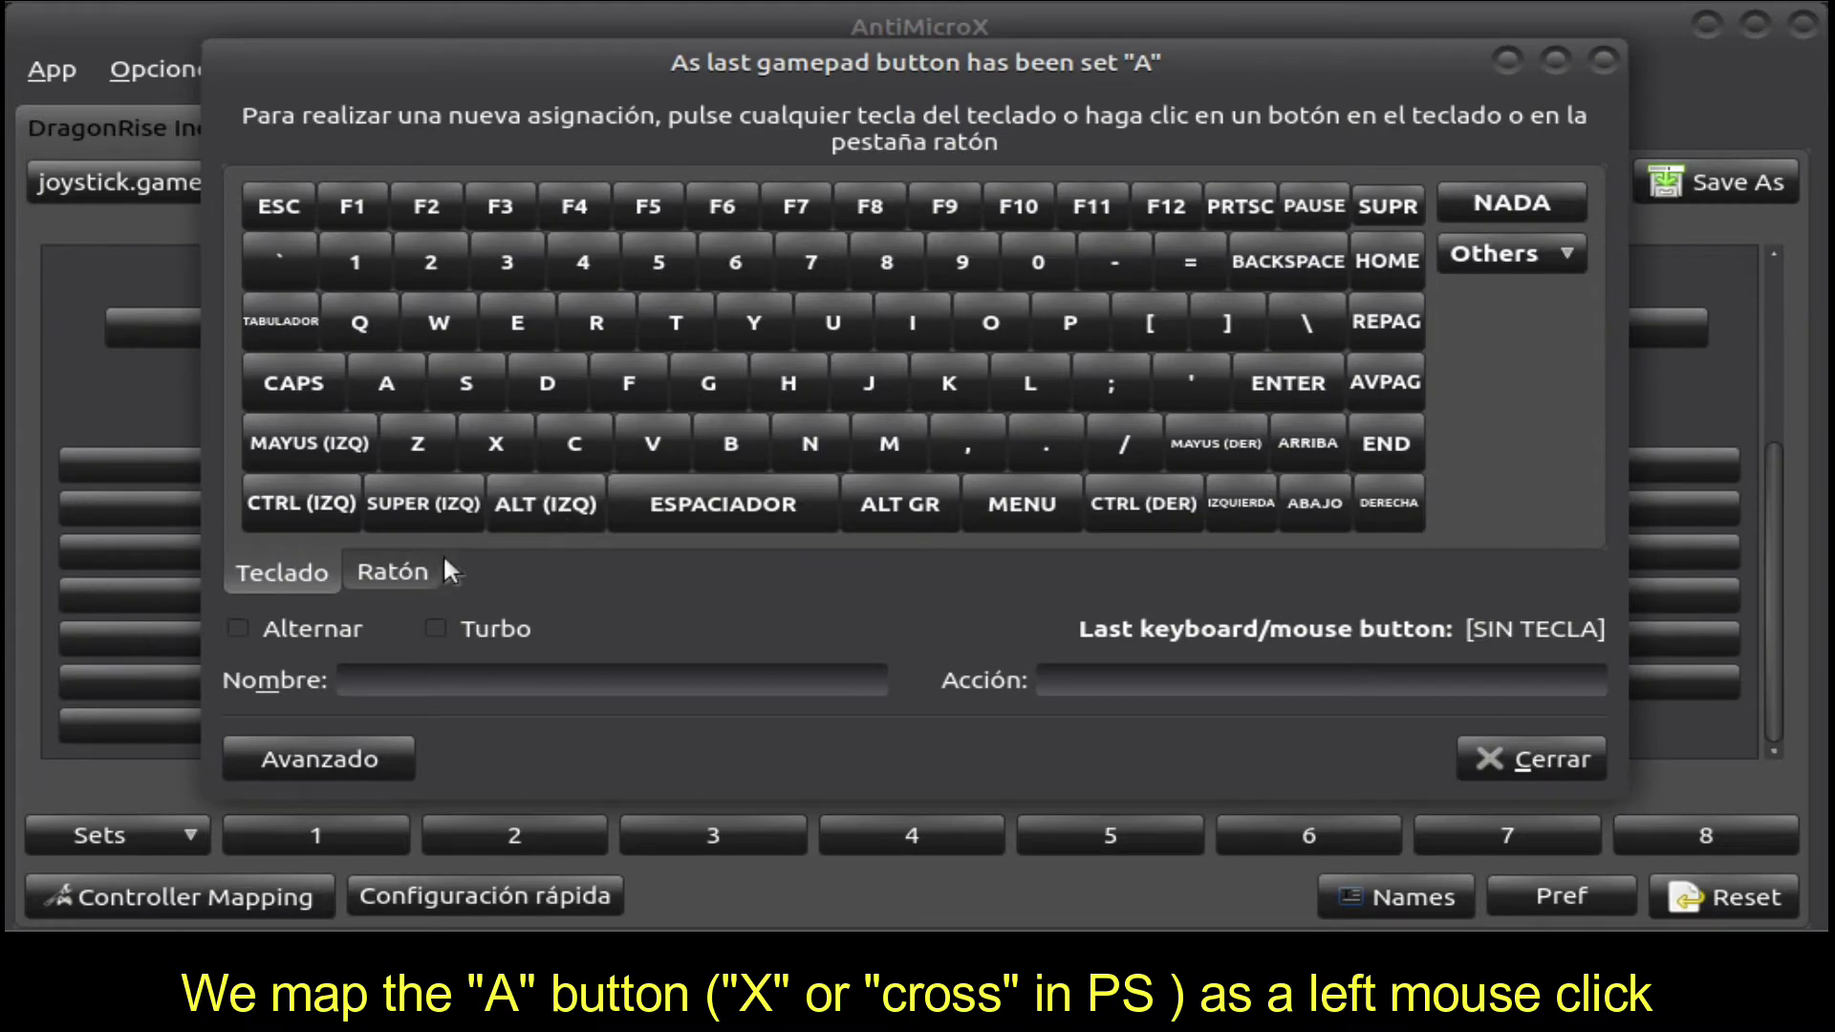
{"action": "left_click", "coordinate": [399, 578]}
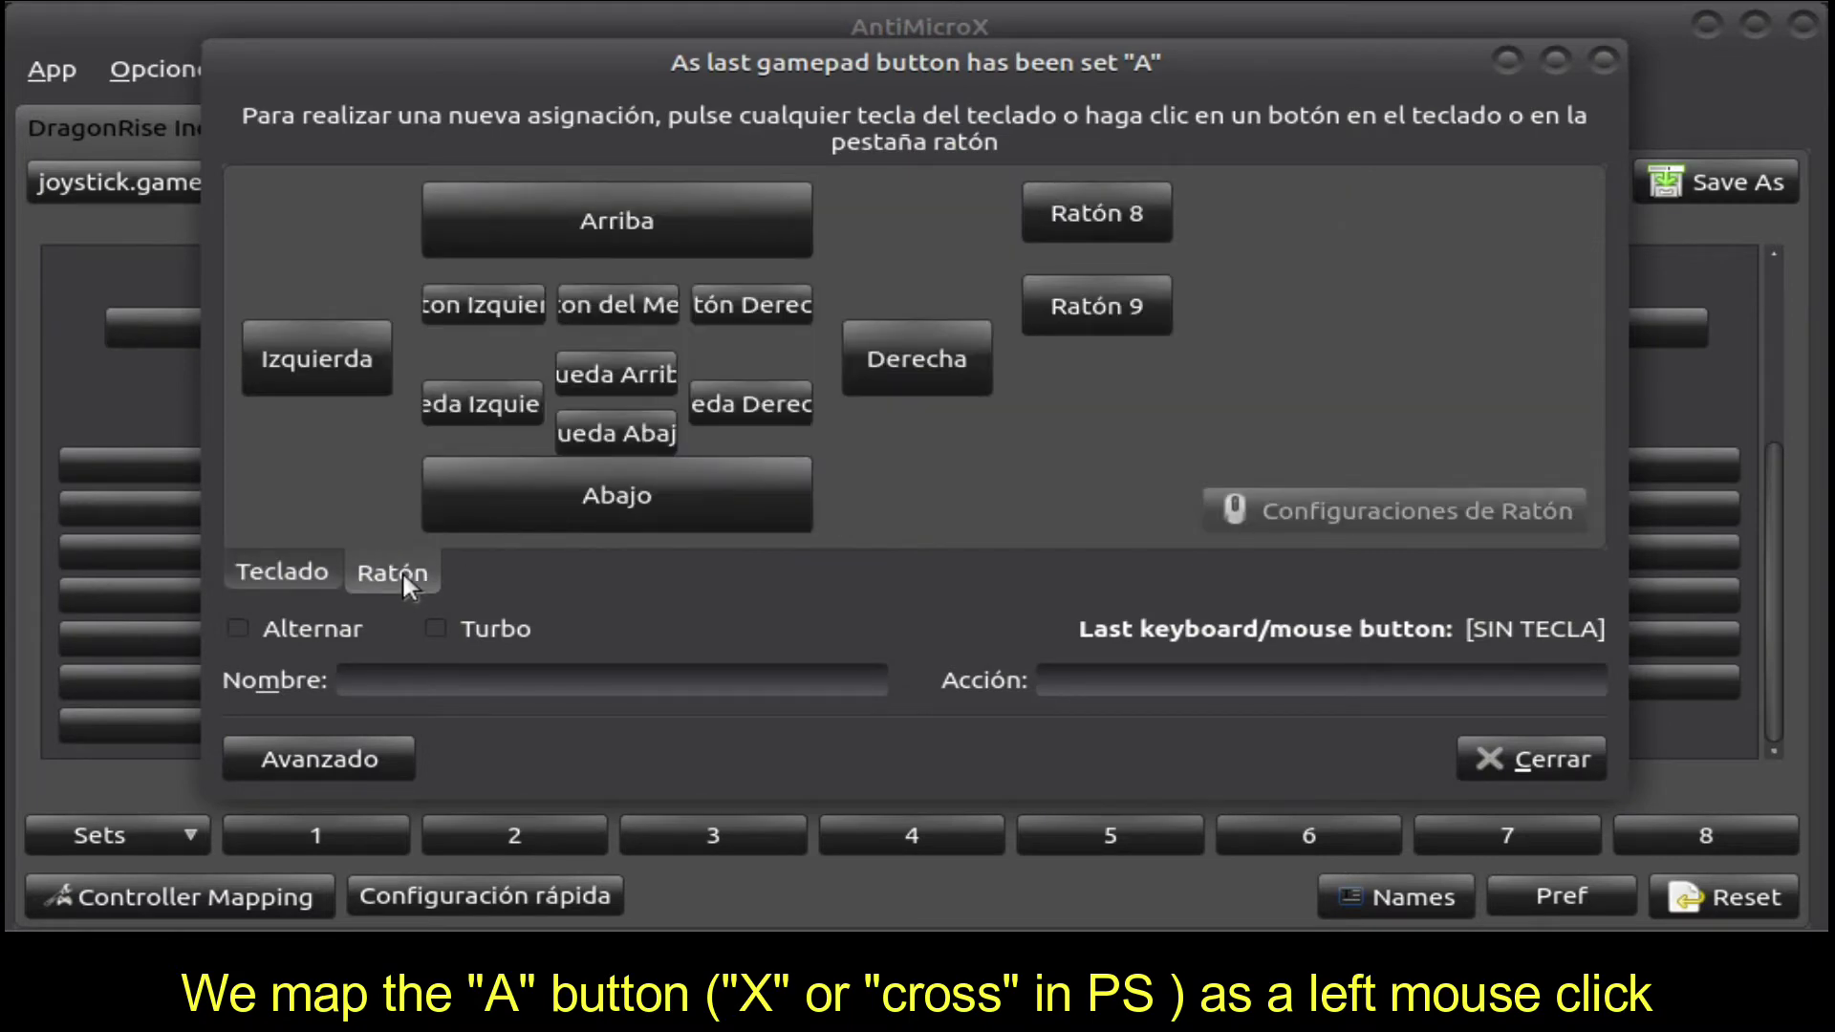
{"action": "left_click", "coordinate": [459, 307]}
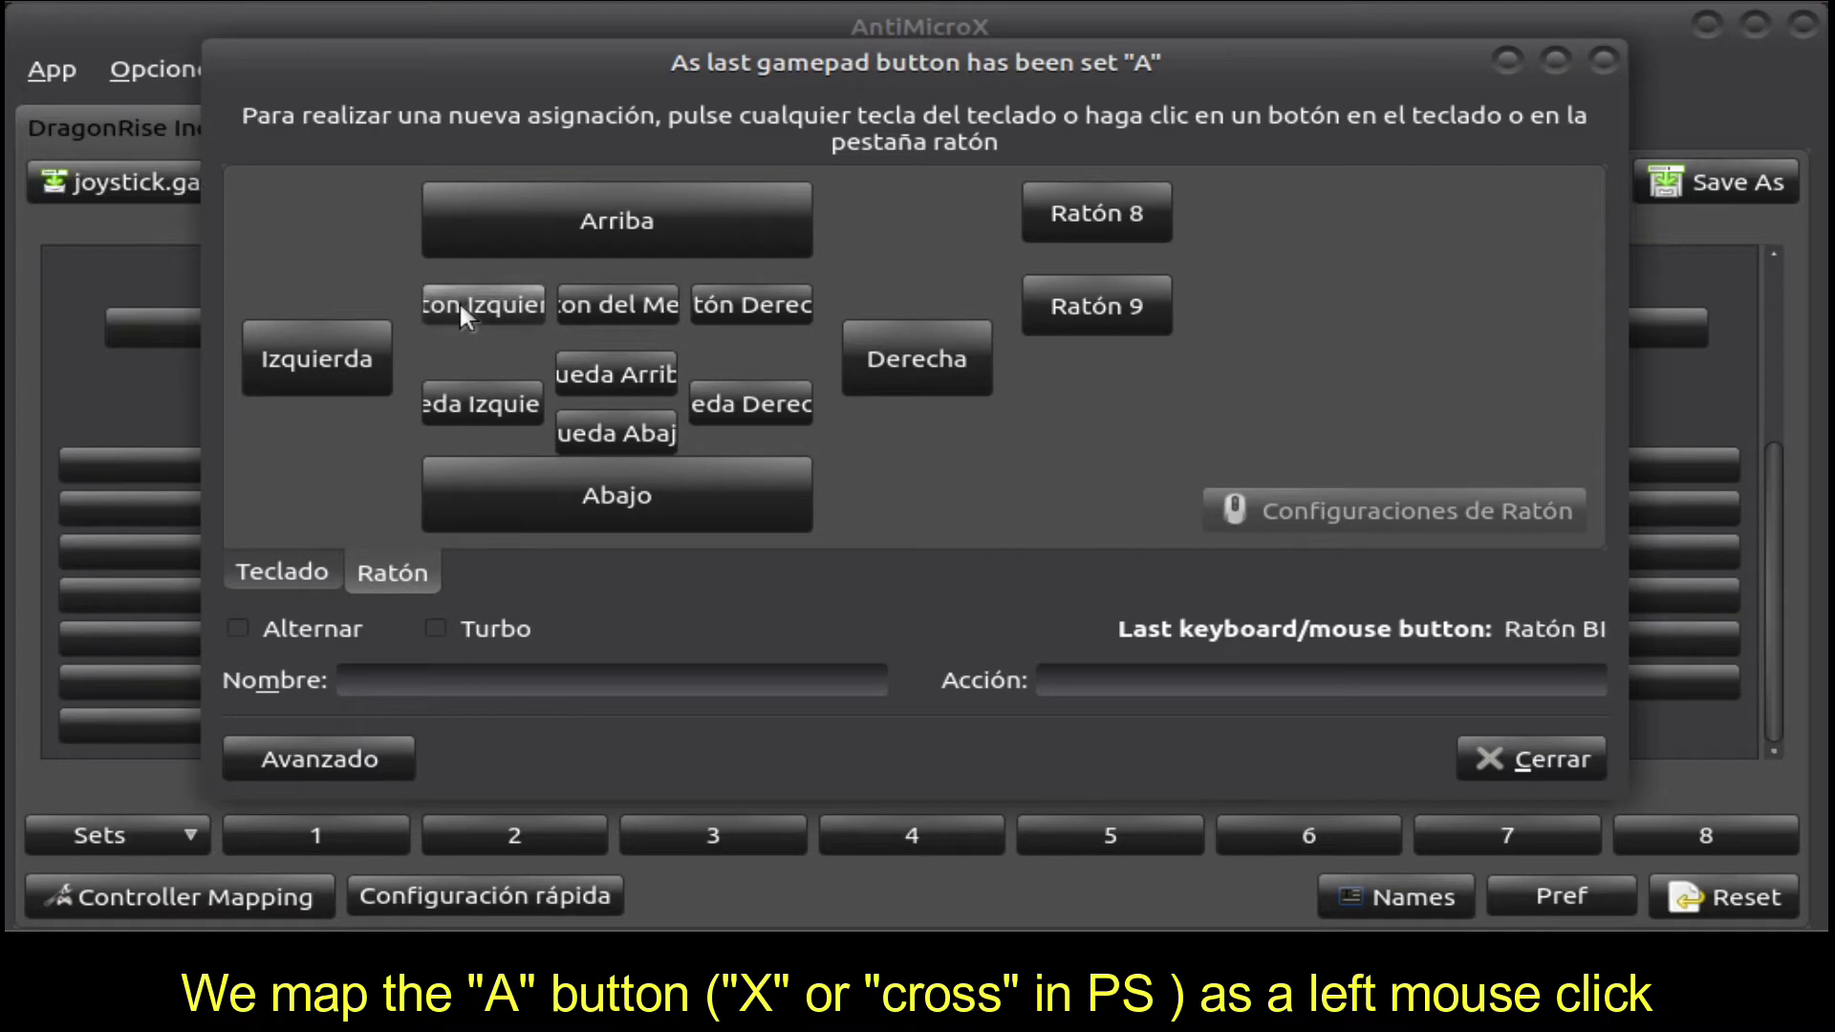
{"action": "left_click", "coordinate": [1519, 779]}
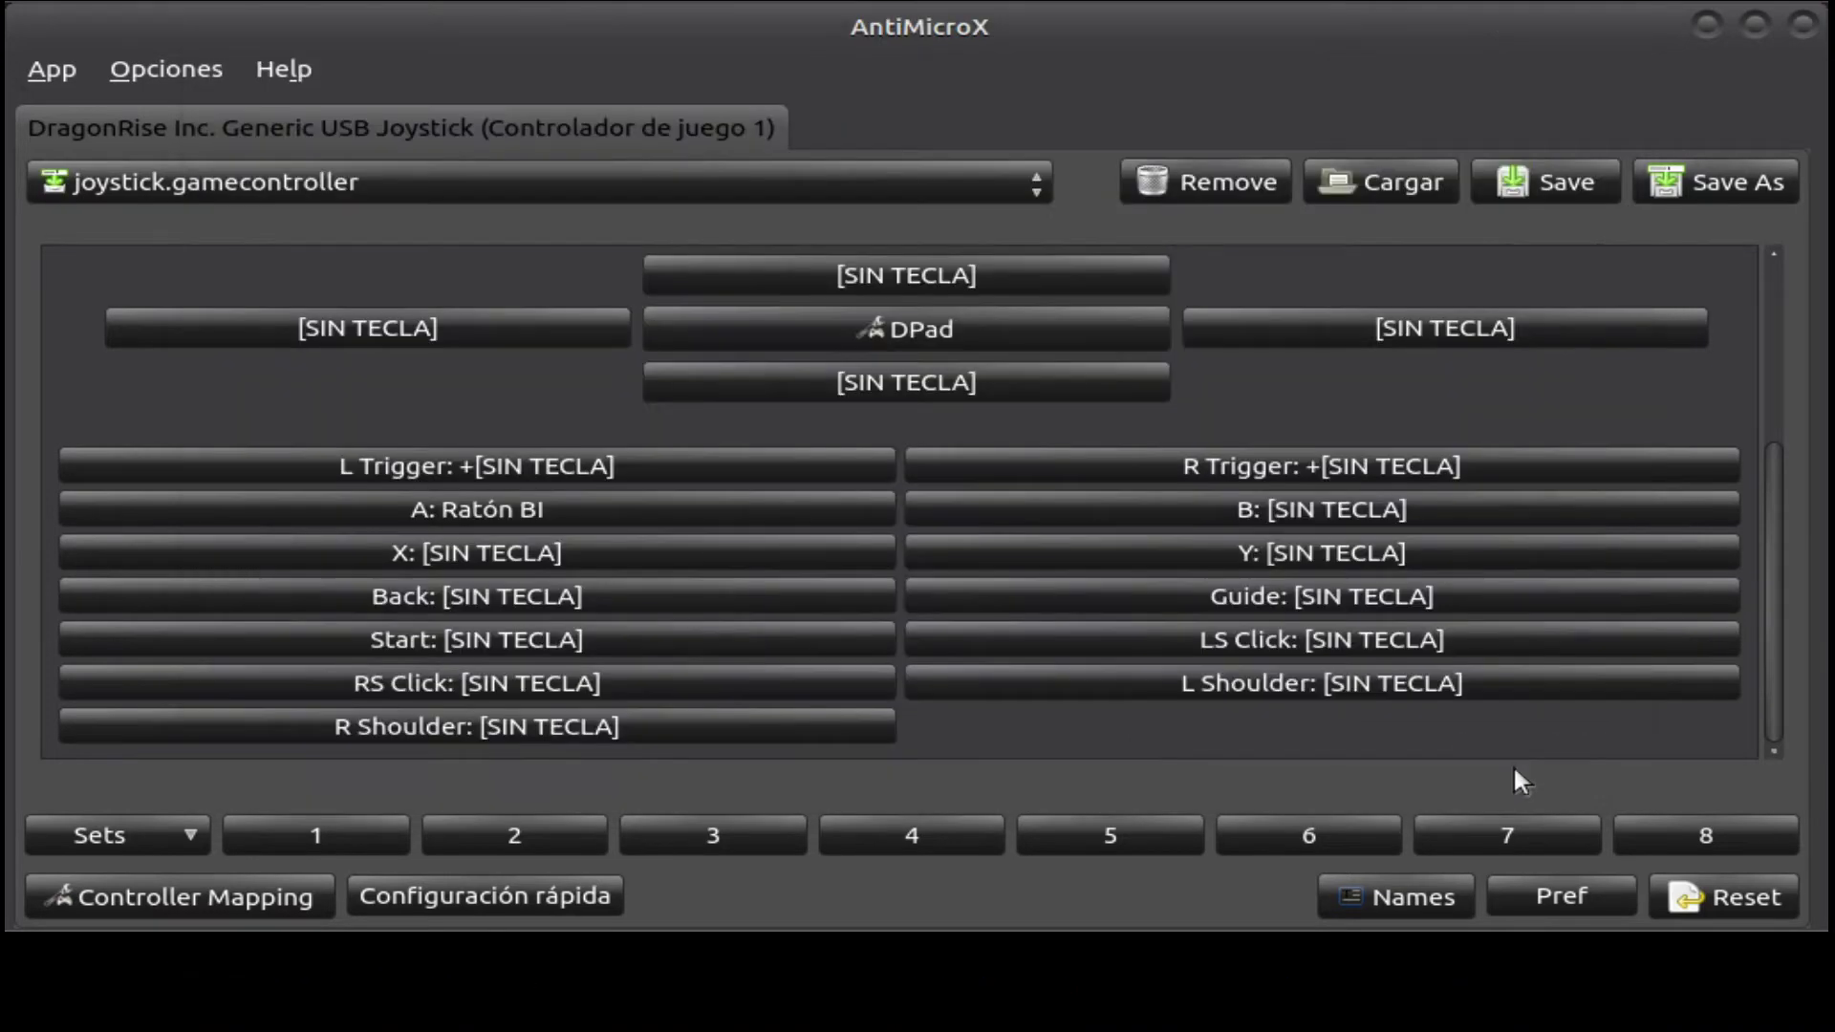
{"action": "left_click", "coordinate": [1529, 186]}
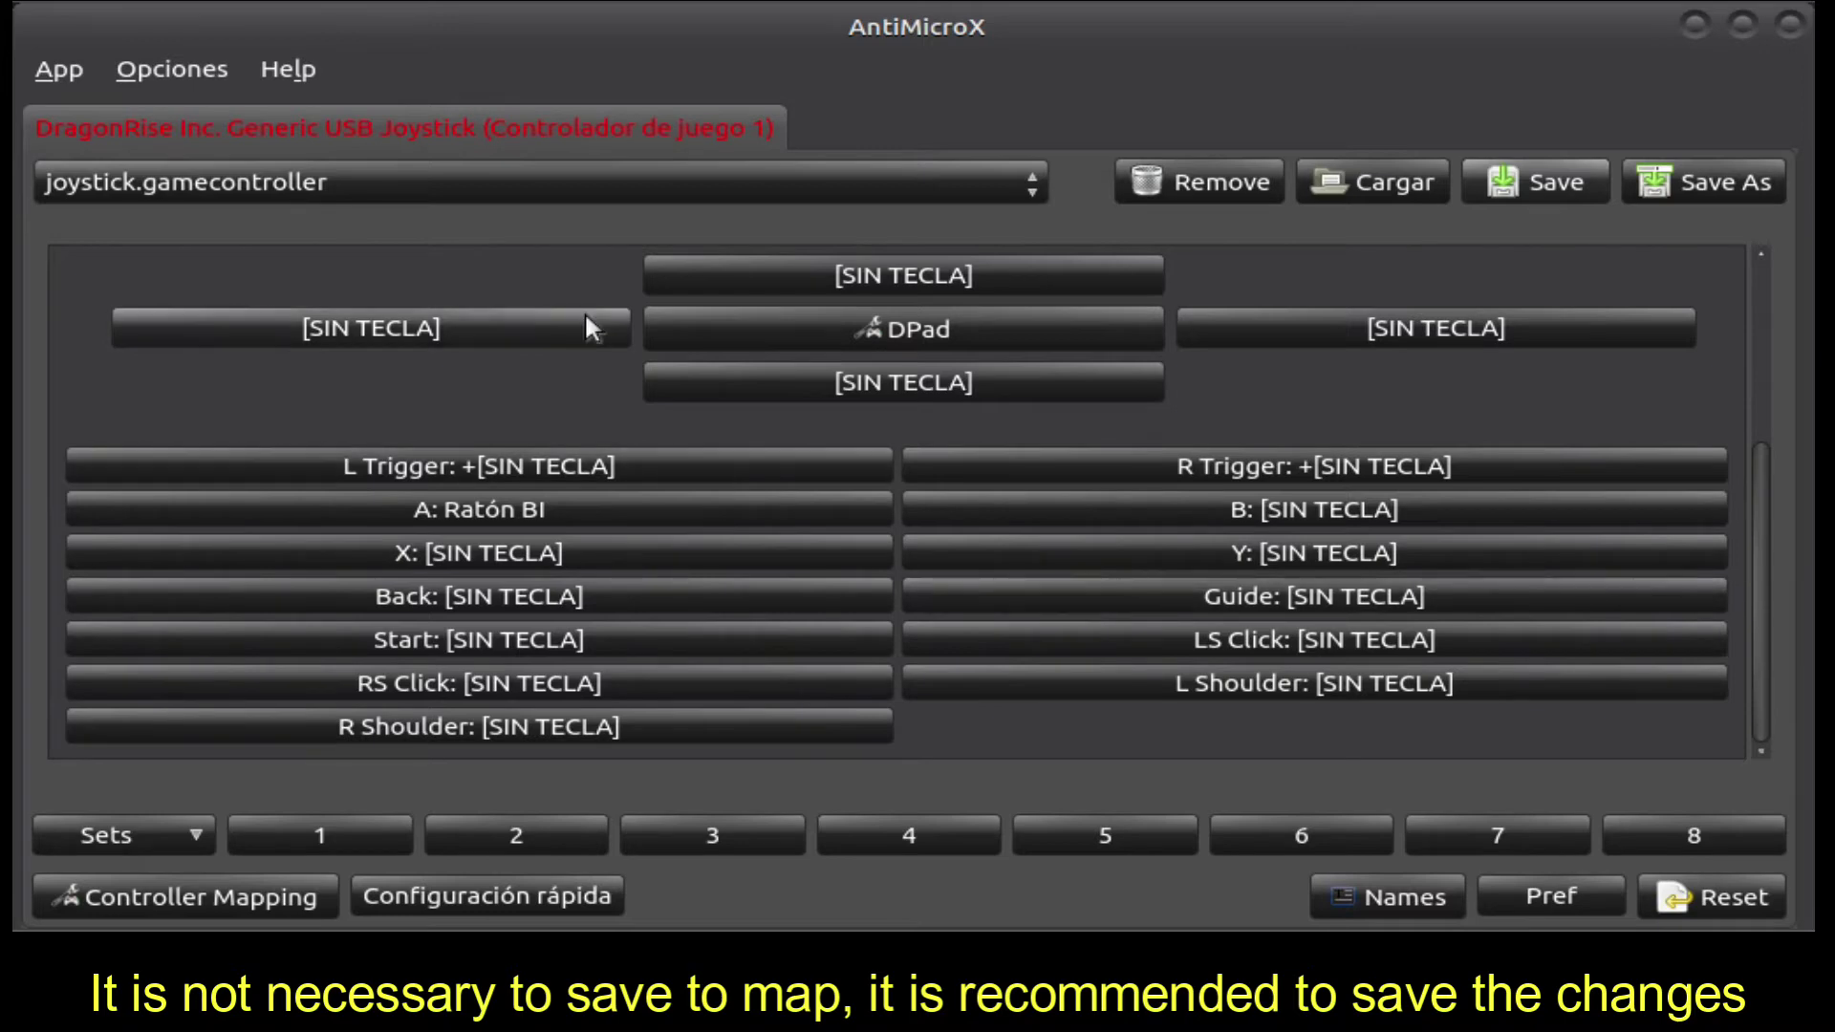
- Enable Minimizar para la barra de tareas in the general application settings
{"action": "left_click", "coordinate": [37, 73]}
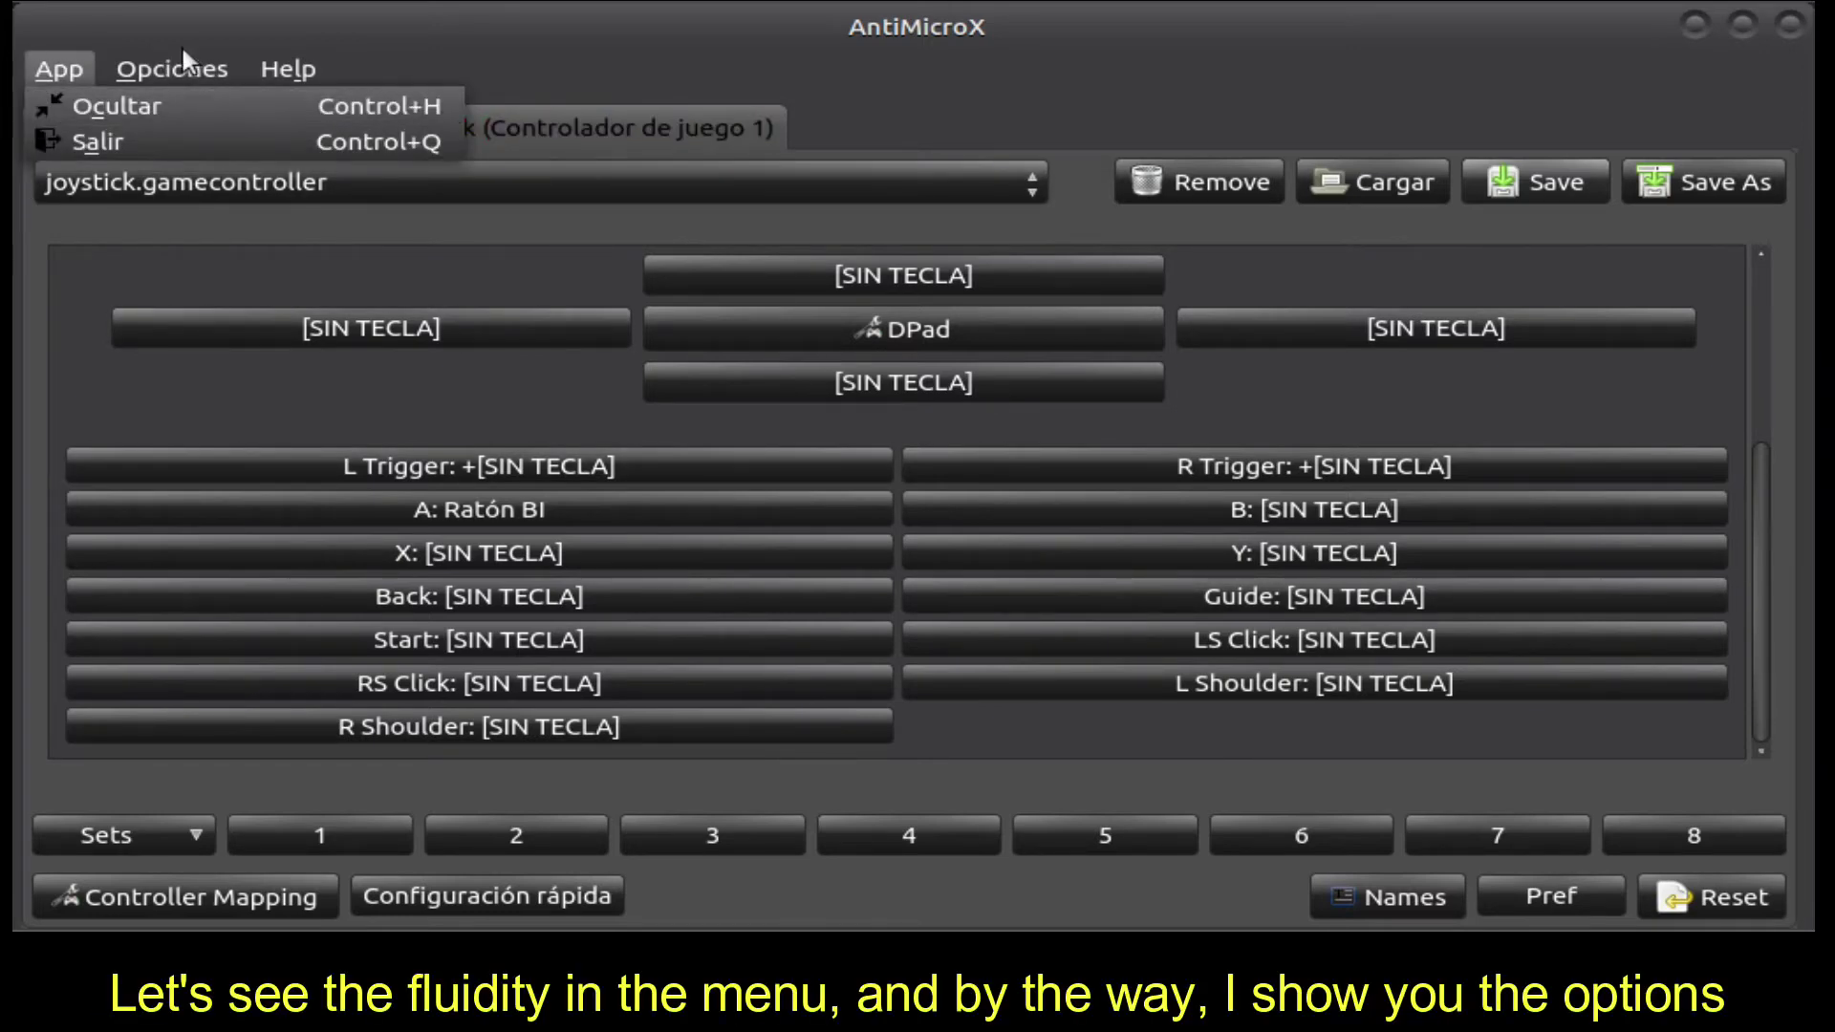
{"action": "mouse_move", "coordinate": [180, 60]}
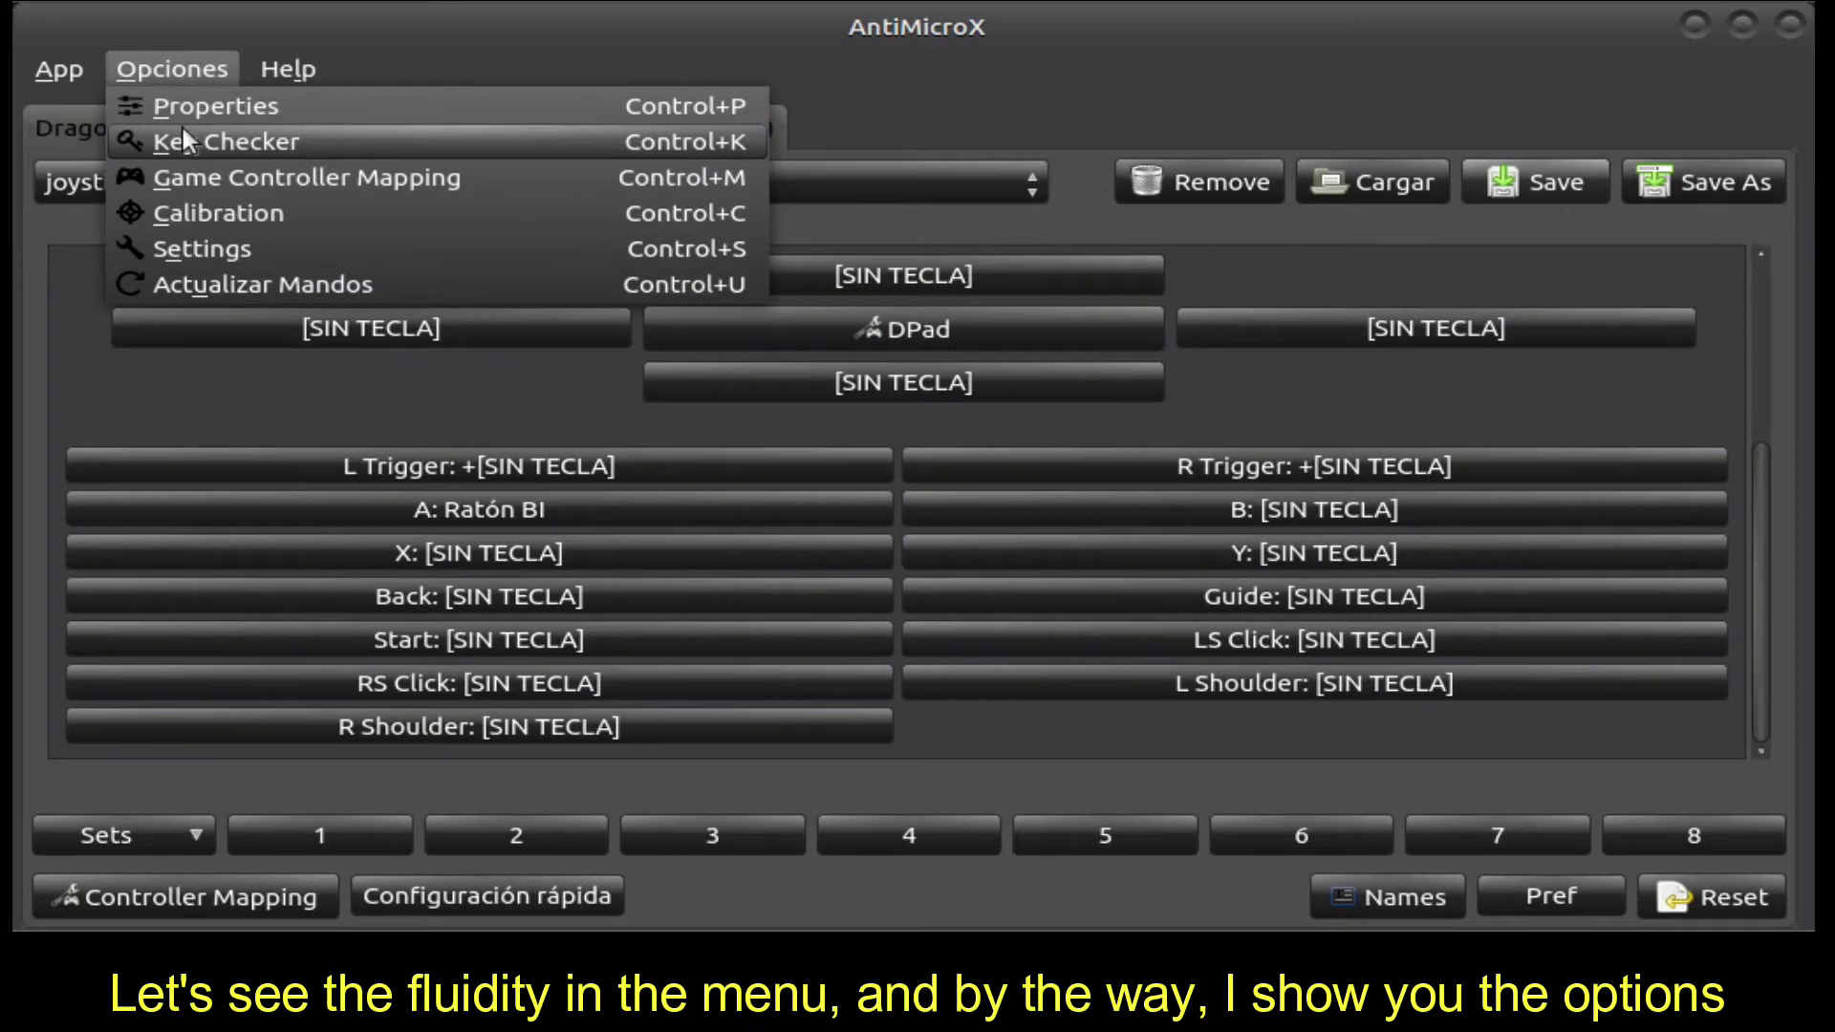
{"action": "left_click", "coordinate": [178, 248]}
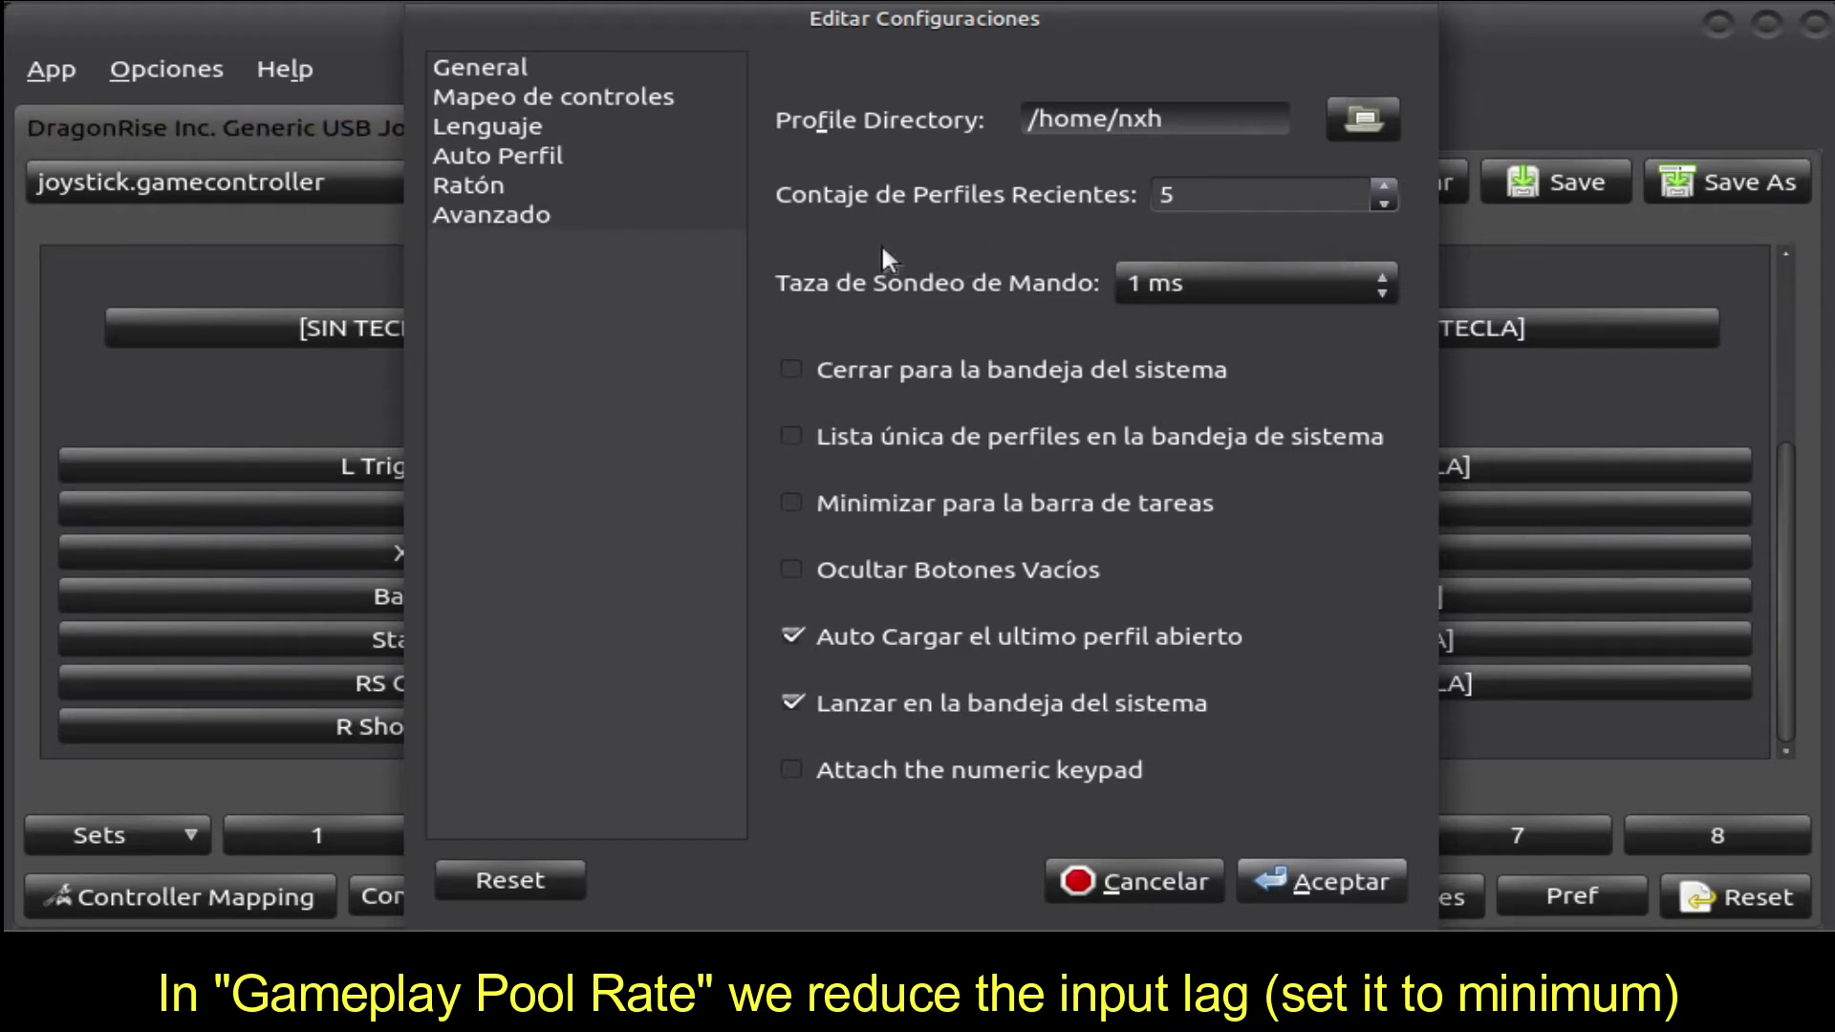
{"action": "left_click", "coordinate": [882, 497]}
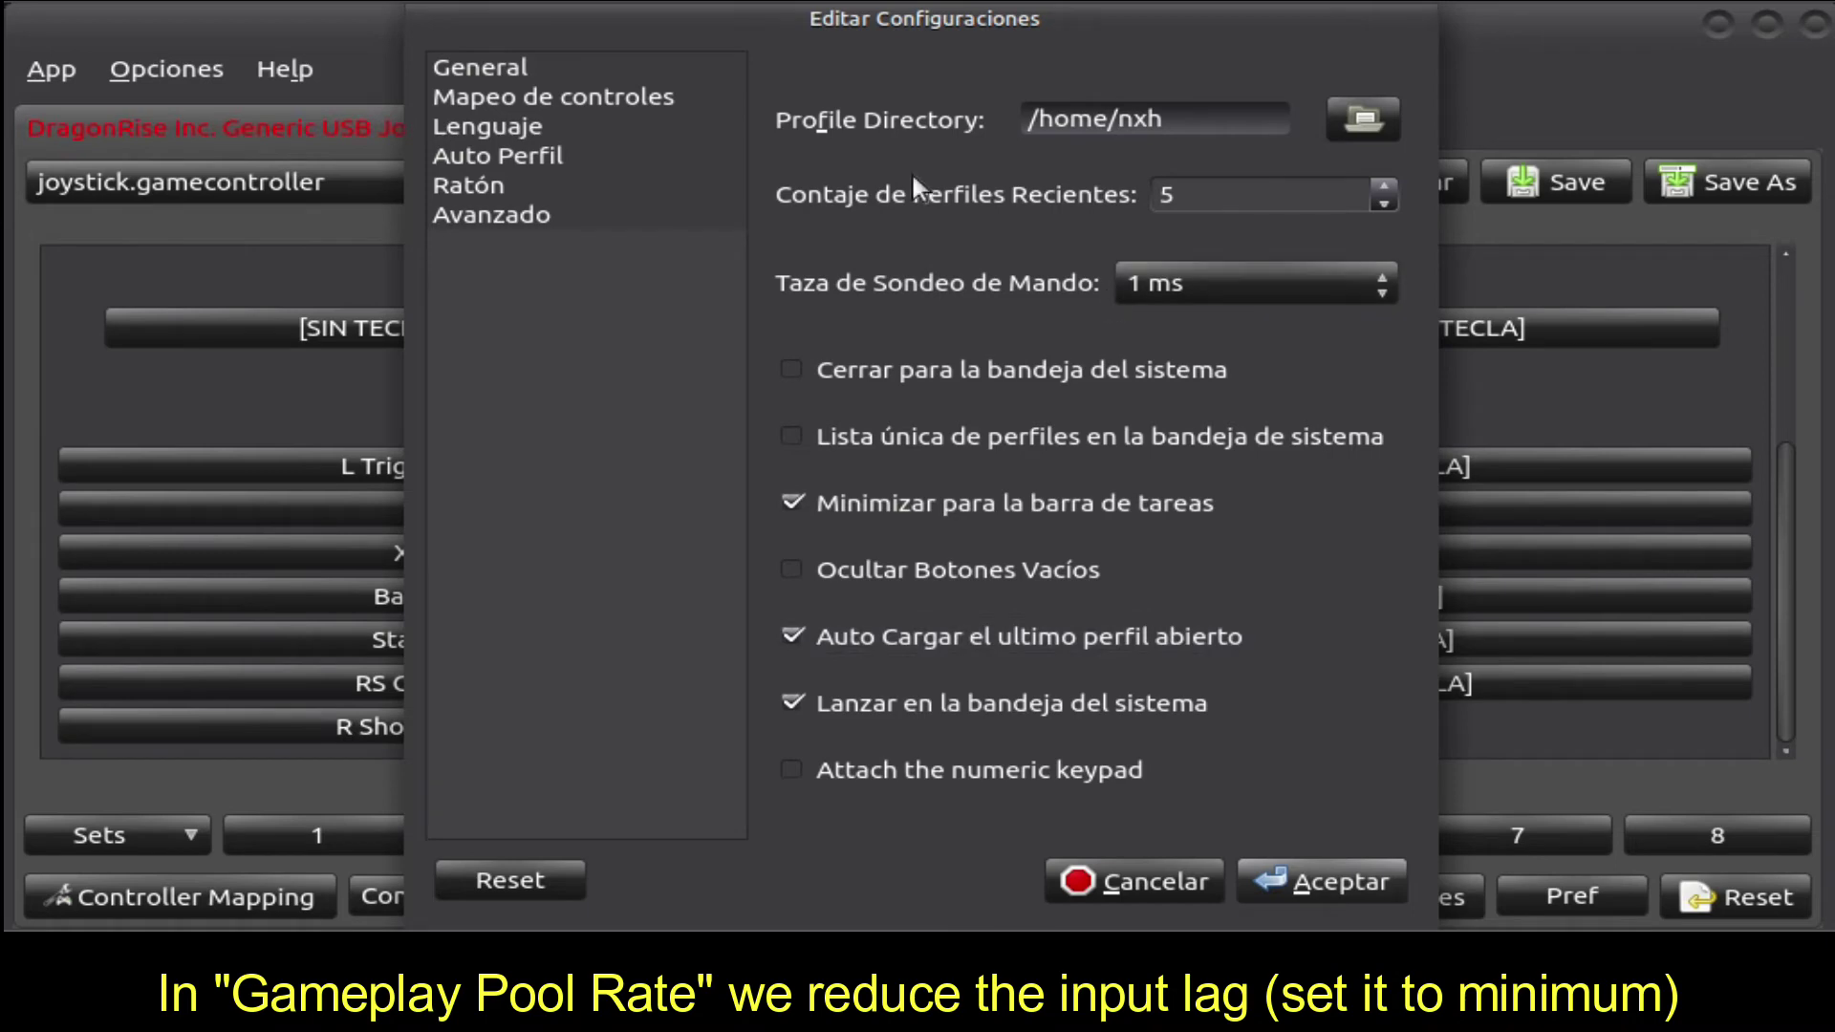
- Look through the General, Lenguaje, Ratón and Avanzado settings, checking the mouse update rate, and accept the configuration
{"action": "left_click", "coordinate": [528, 67]}
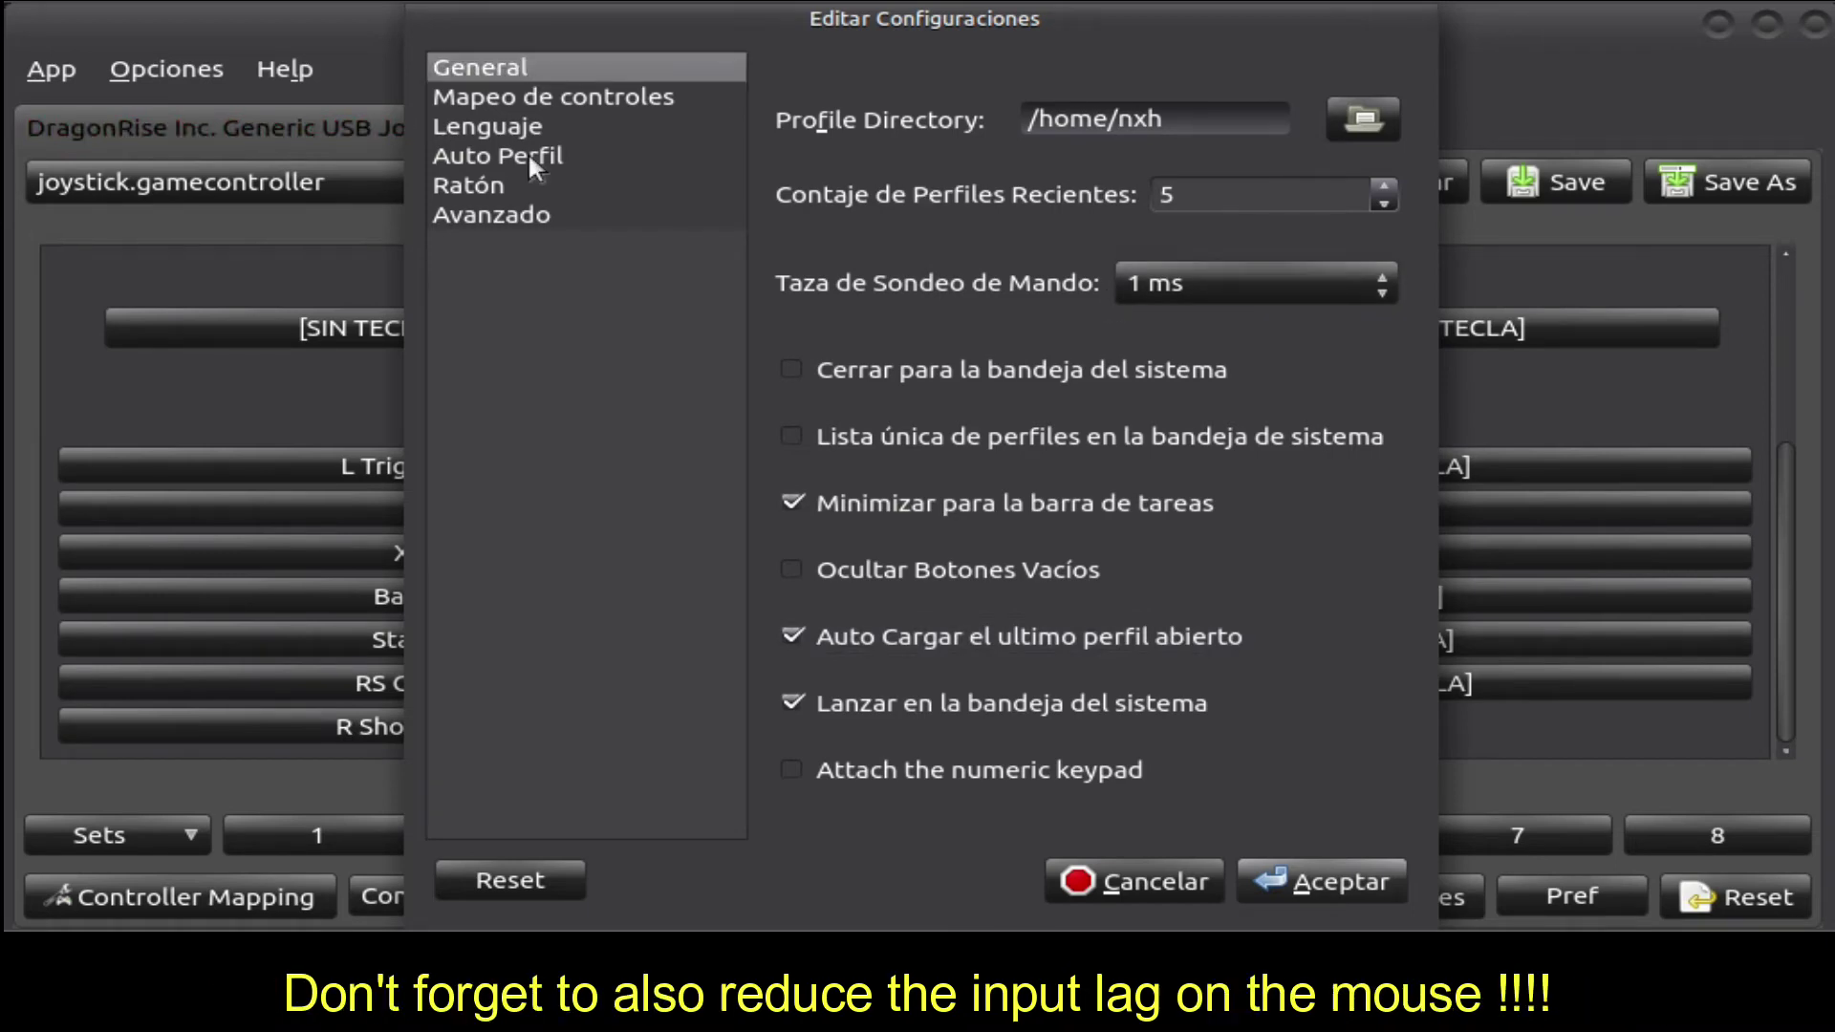
{"action": "left_click", "coordinate": [529, 156]}
{"action": "left_click", "coordinate": [529, 119]}
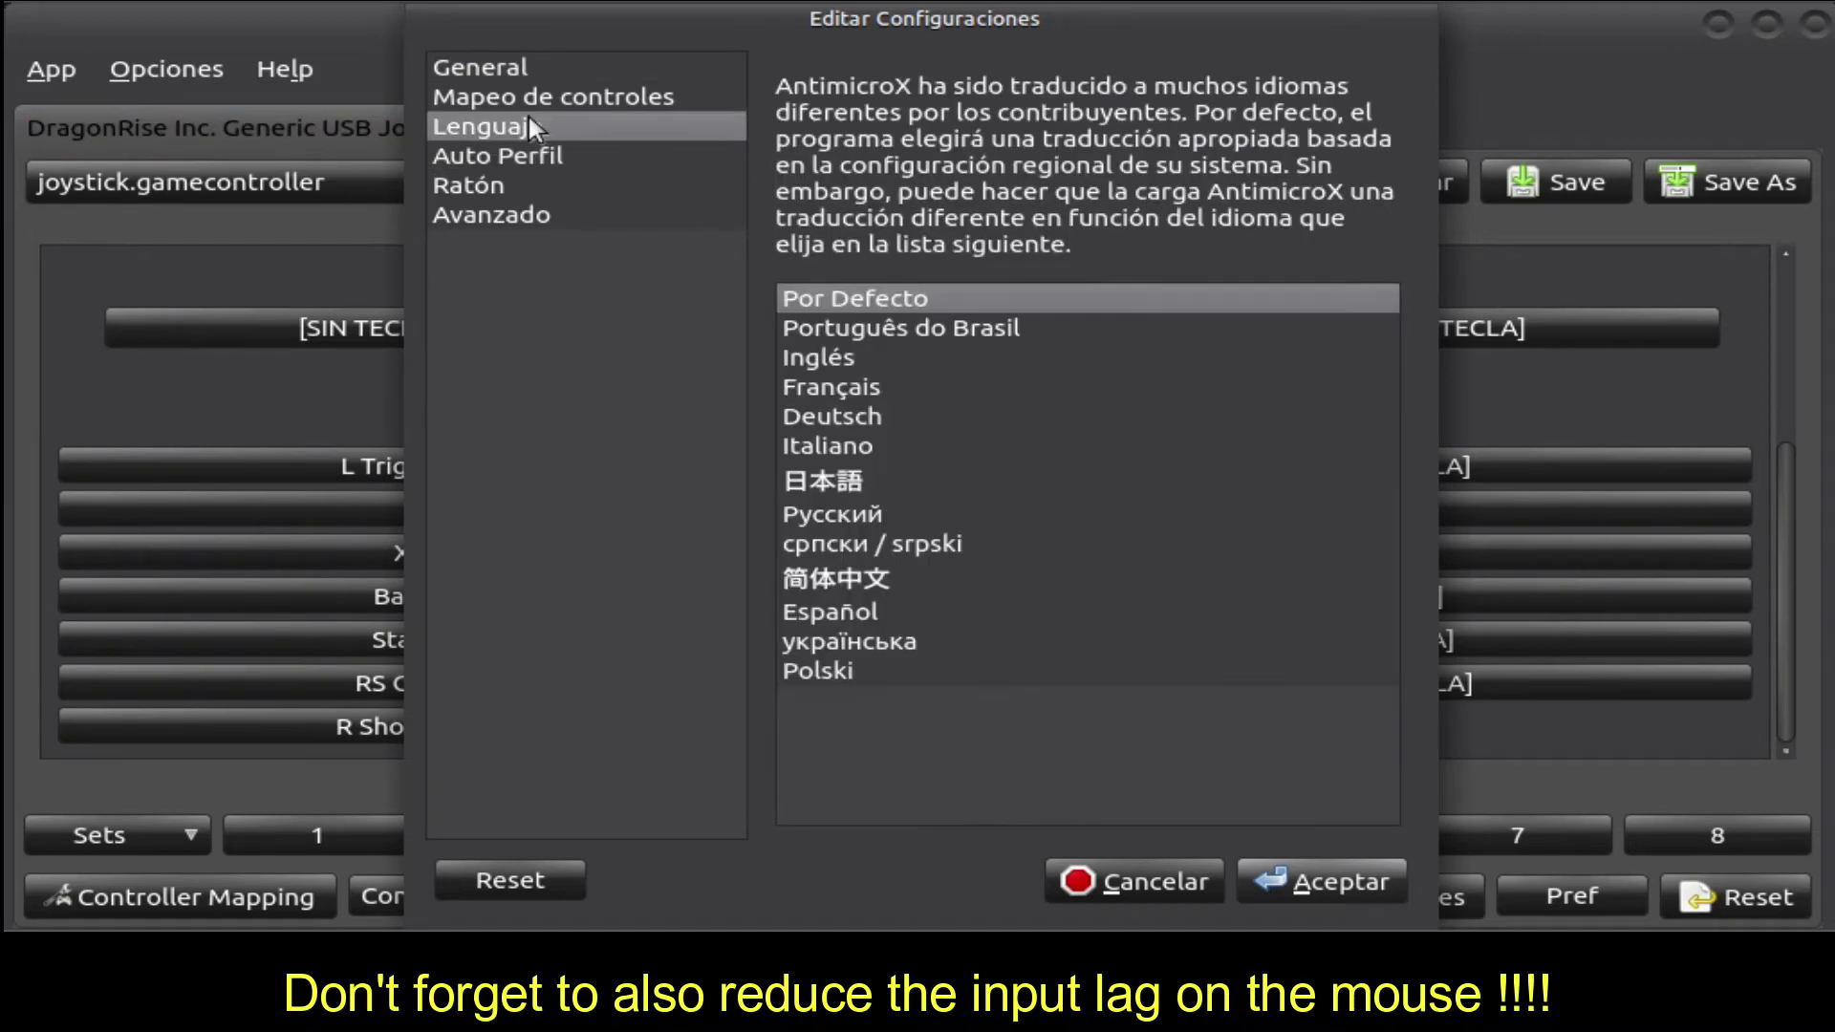
{"action": "left_click", "coordinate": [501, 187]}
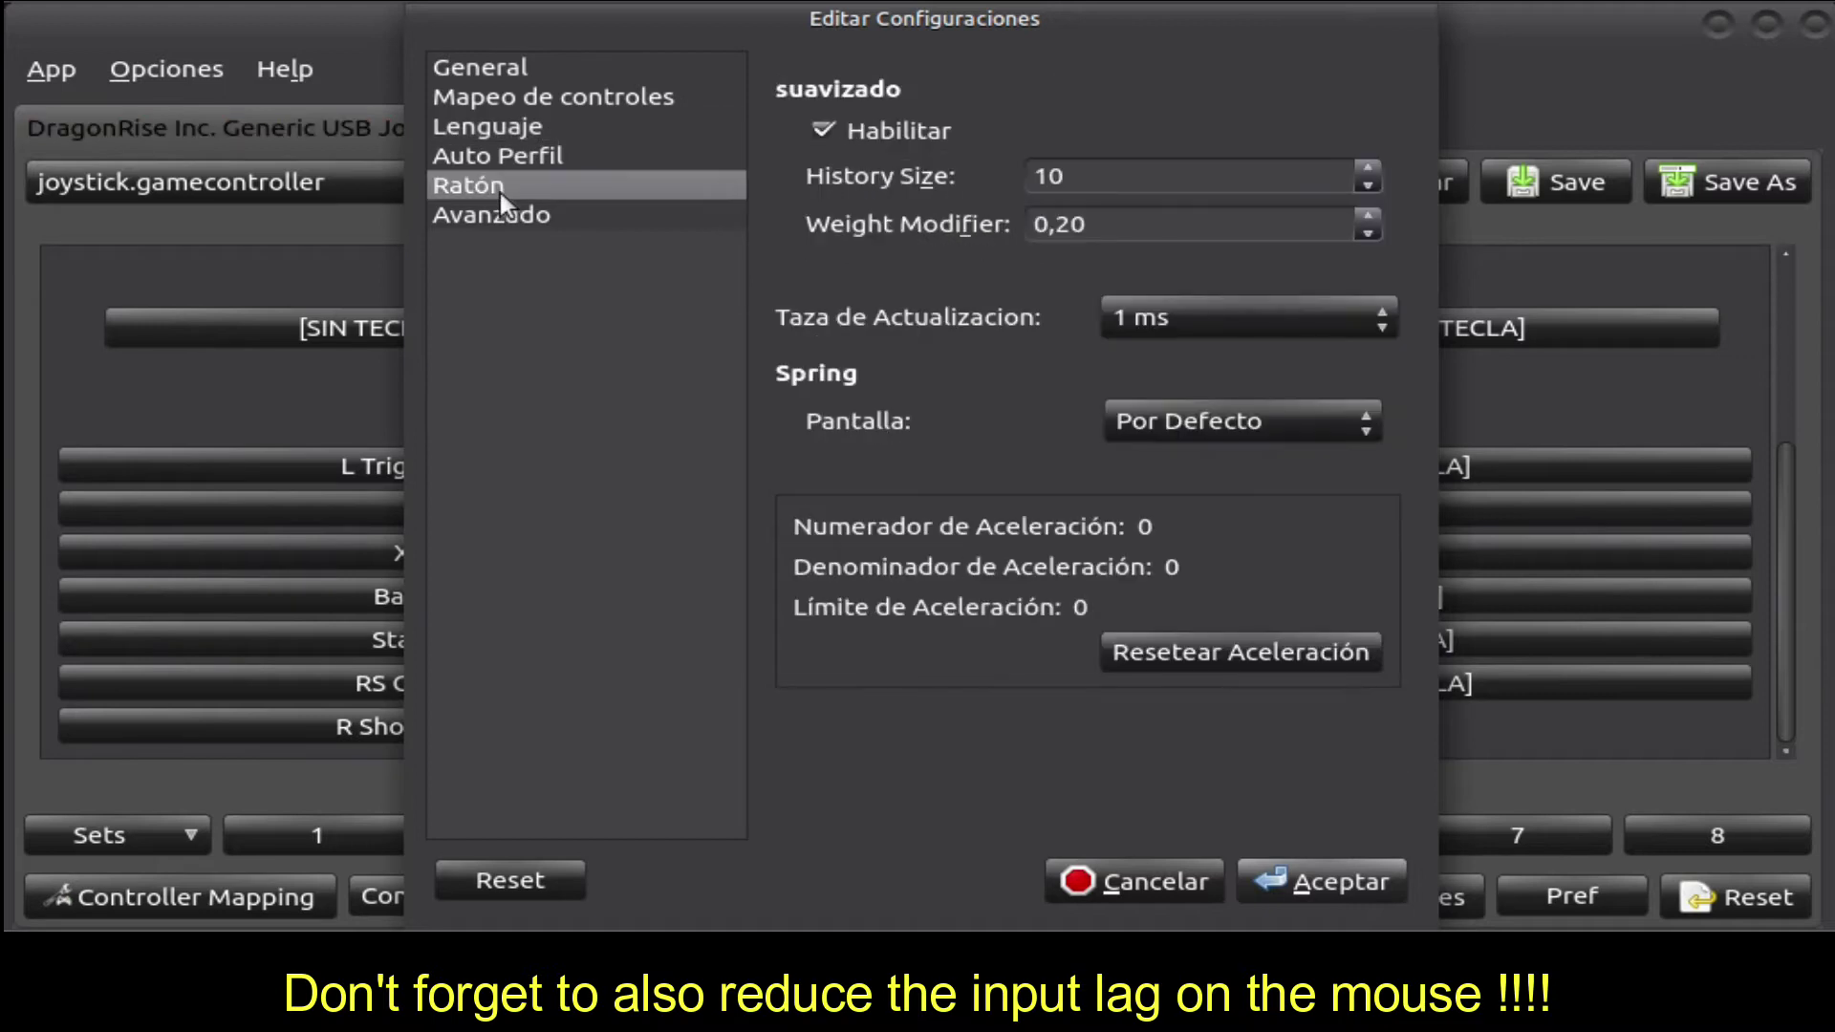
{"action": "left_click", "coordinate": [500, 223]}
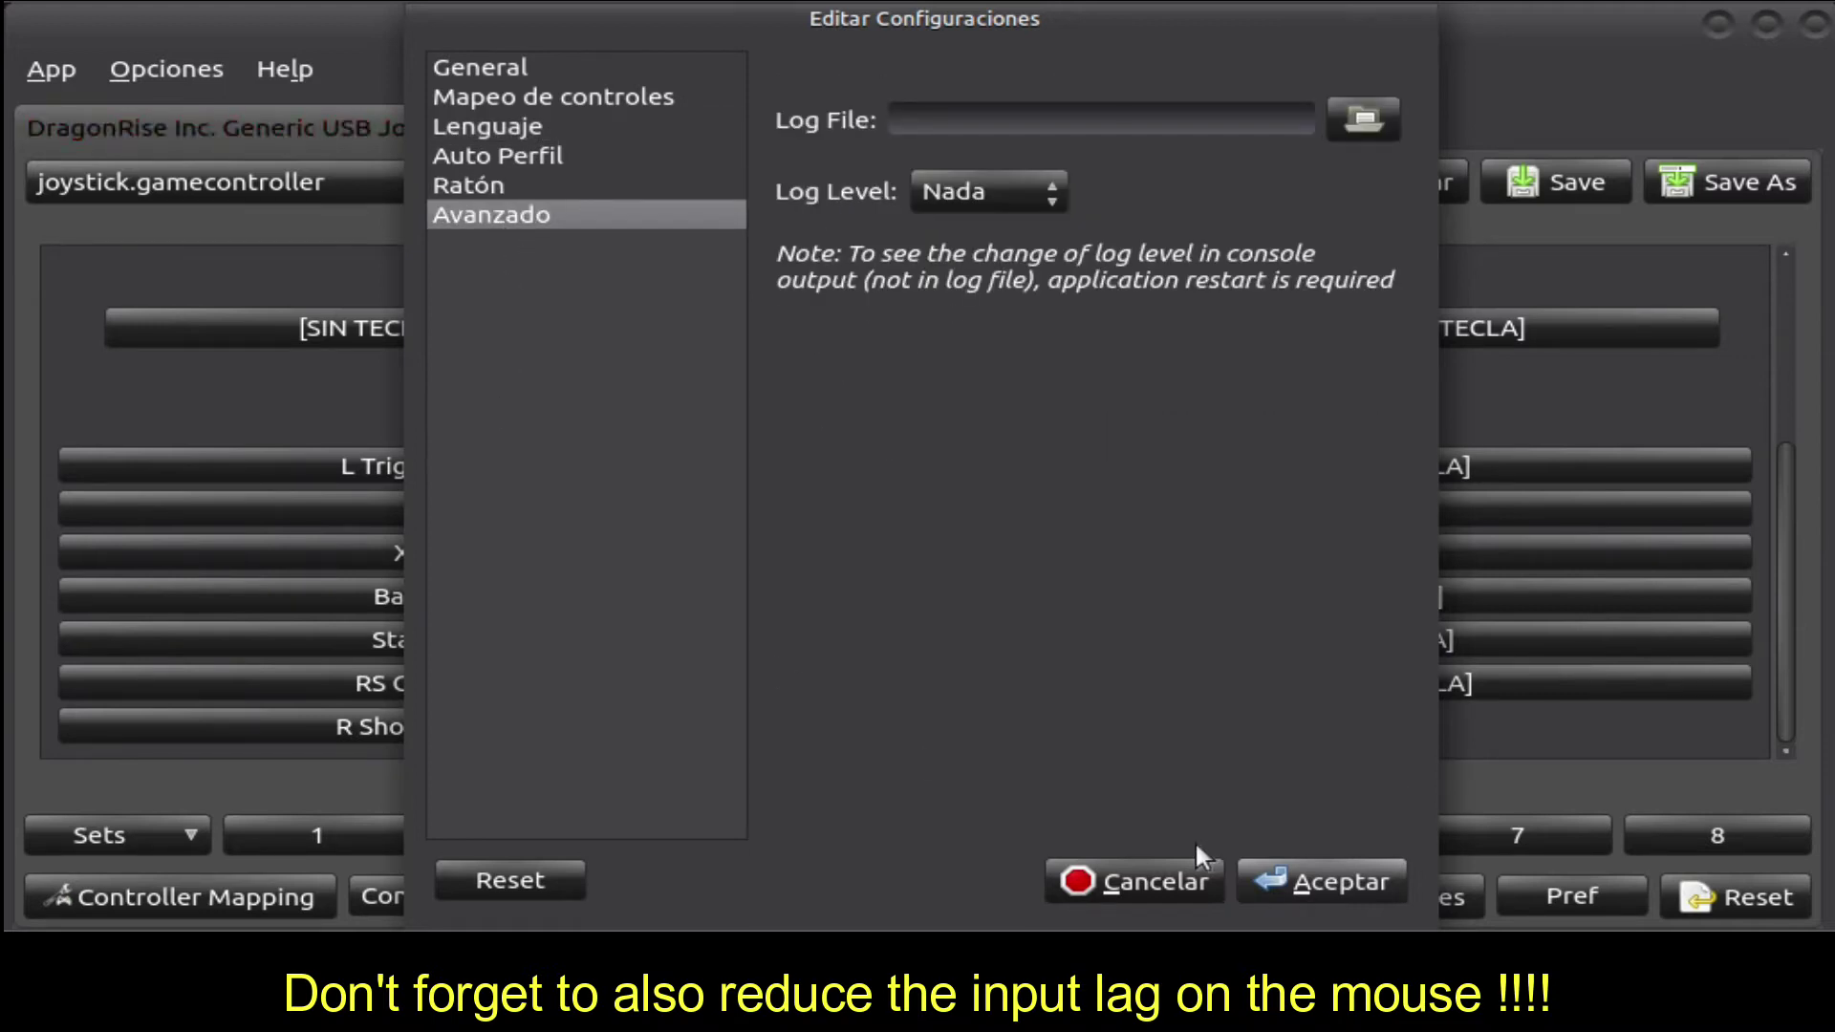
{"action": "left_click", "coordinate": [1320, 880]}
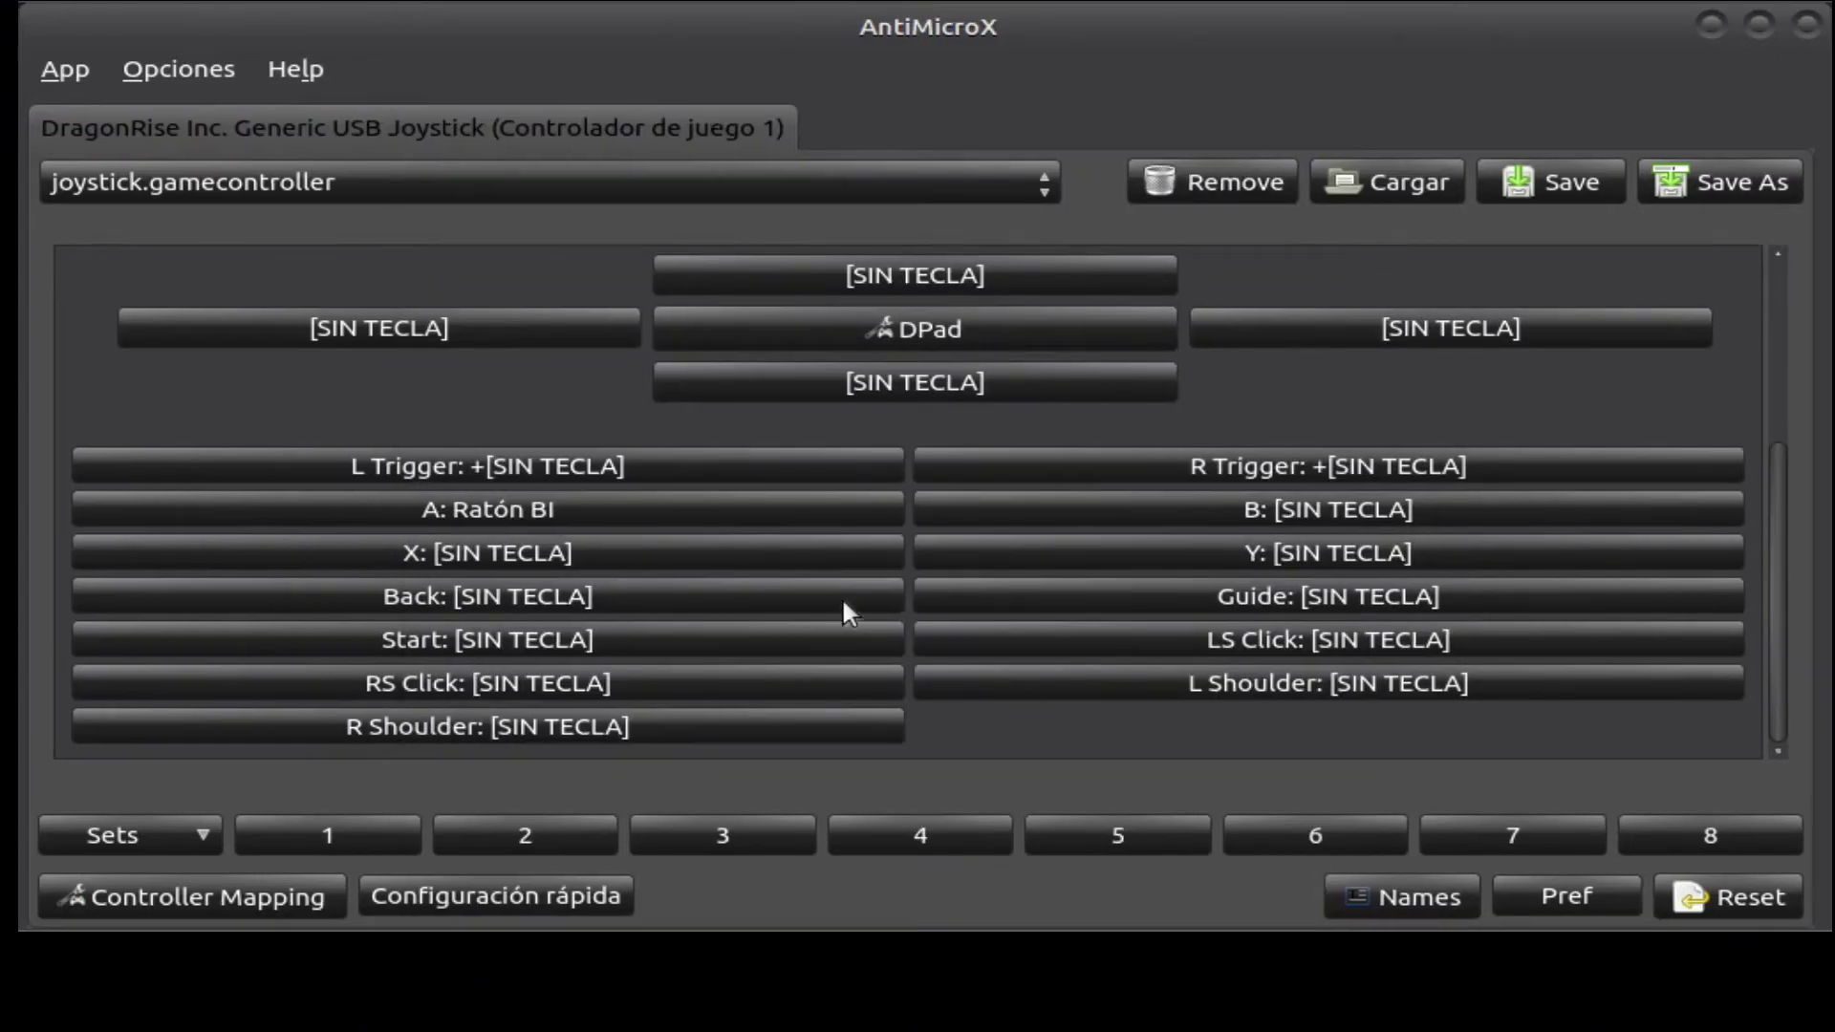
- Apply the Direccionales preset to the DPad in Estándar mode and name it teclado
{"action": "left_click", "coordinate": [829, 330]}
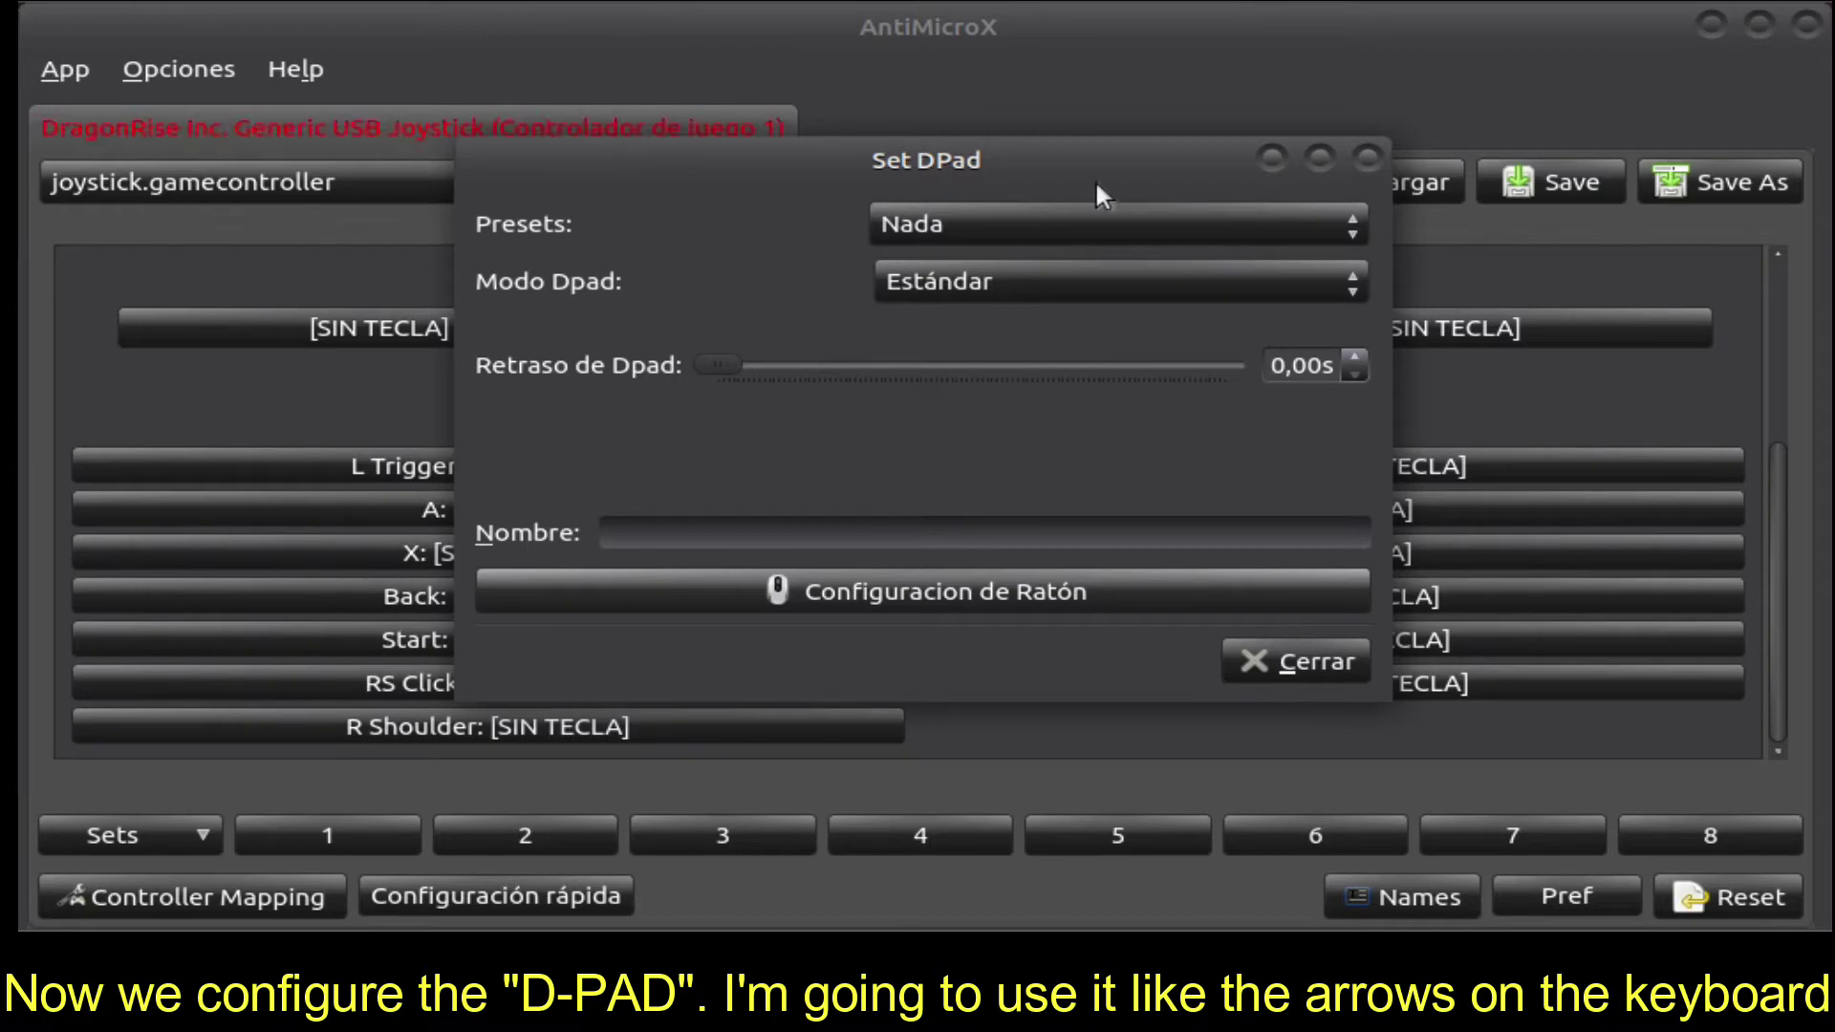
{"action": "left_click", "coordinate": [1096, 228]}
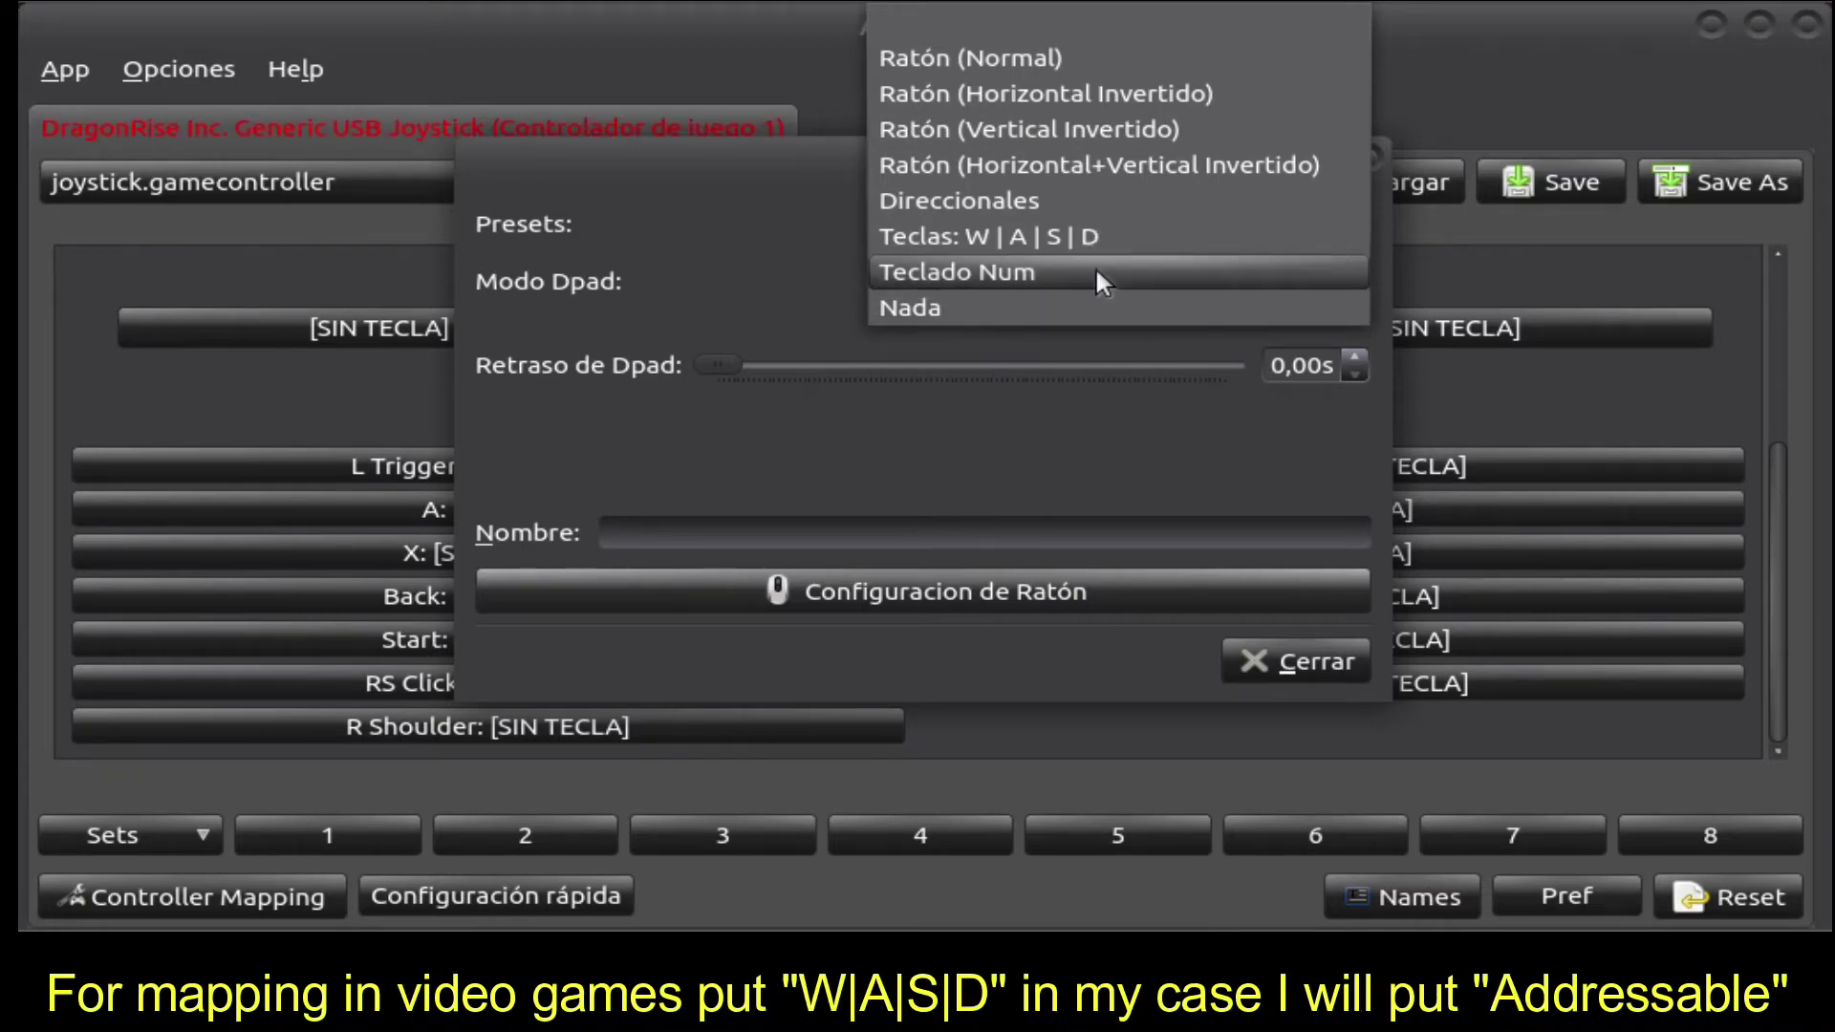
{"action": "left_click", "coordinate": [1097, 200]}
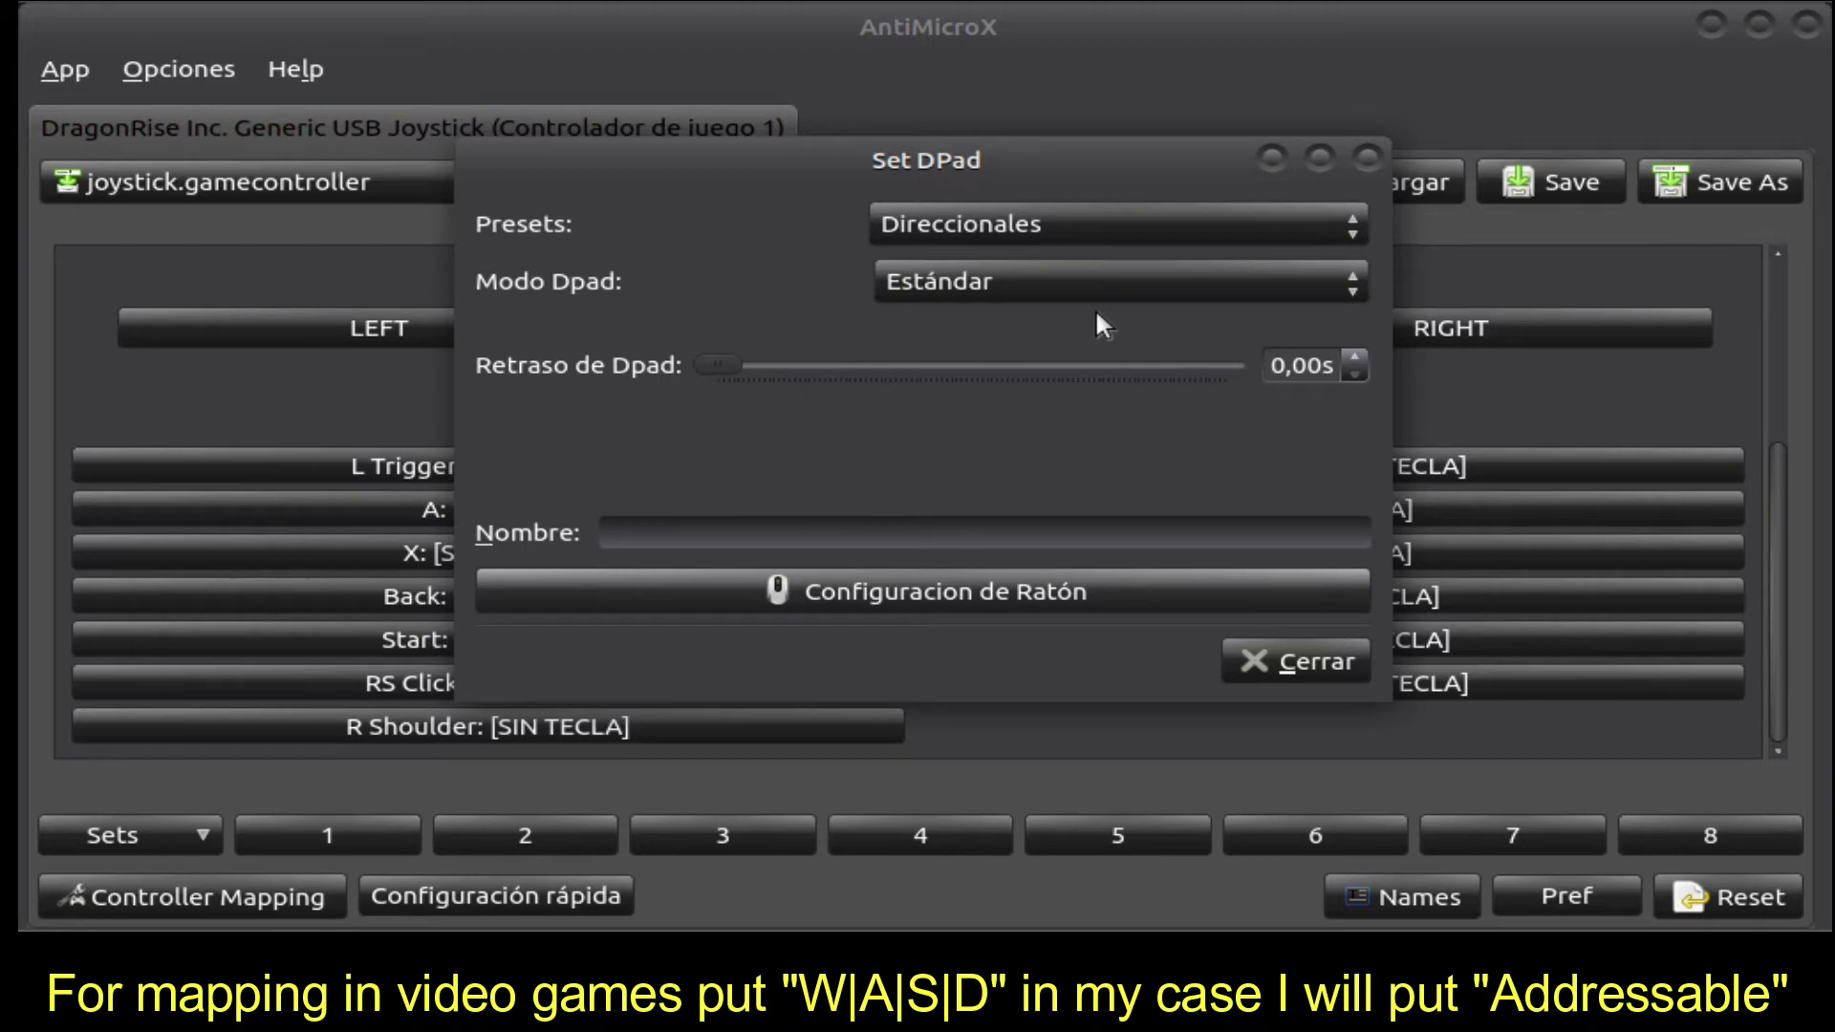
{"action": "left_click", "coordinate": [1074, 289]}
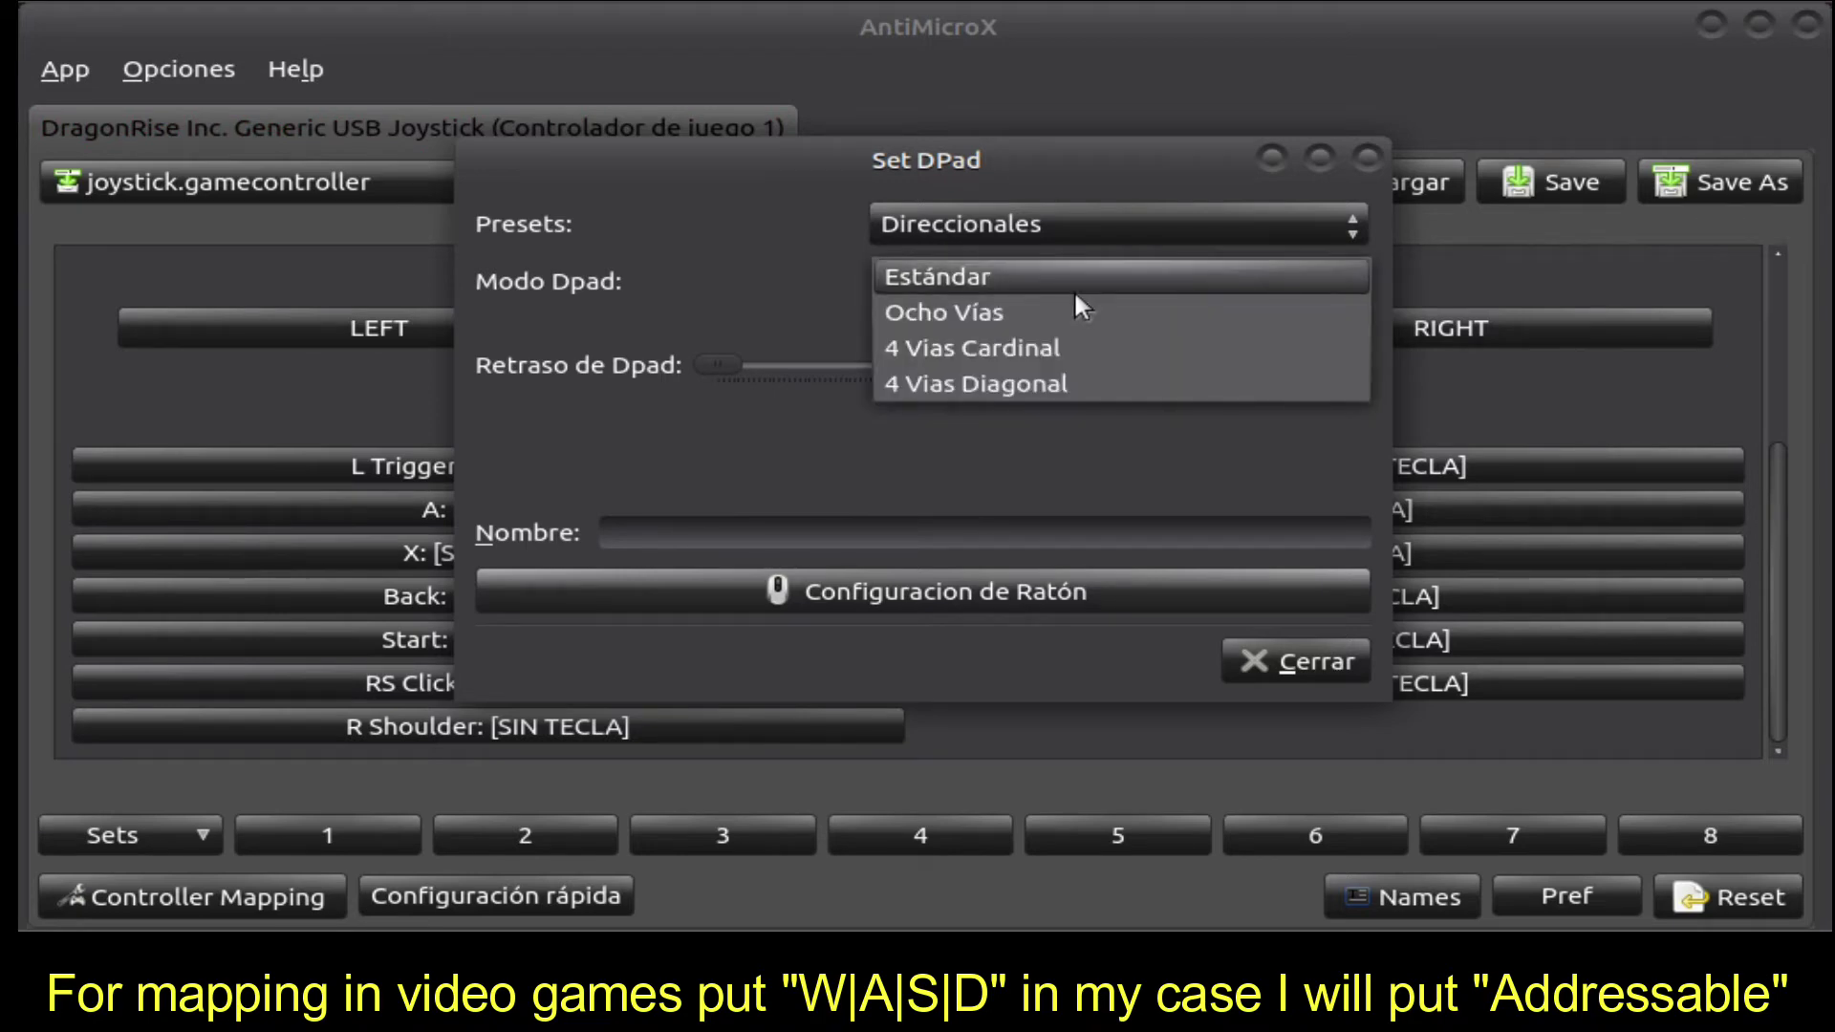
{"action": "left_click", "coordinate": [1074, 288]}
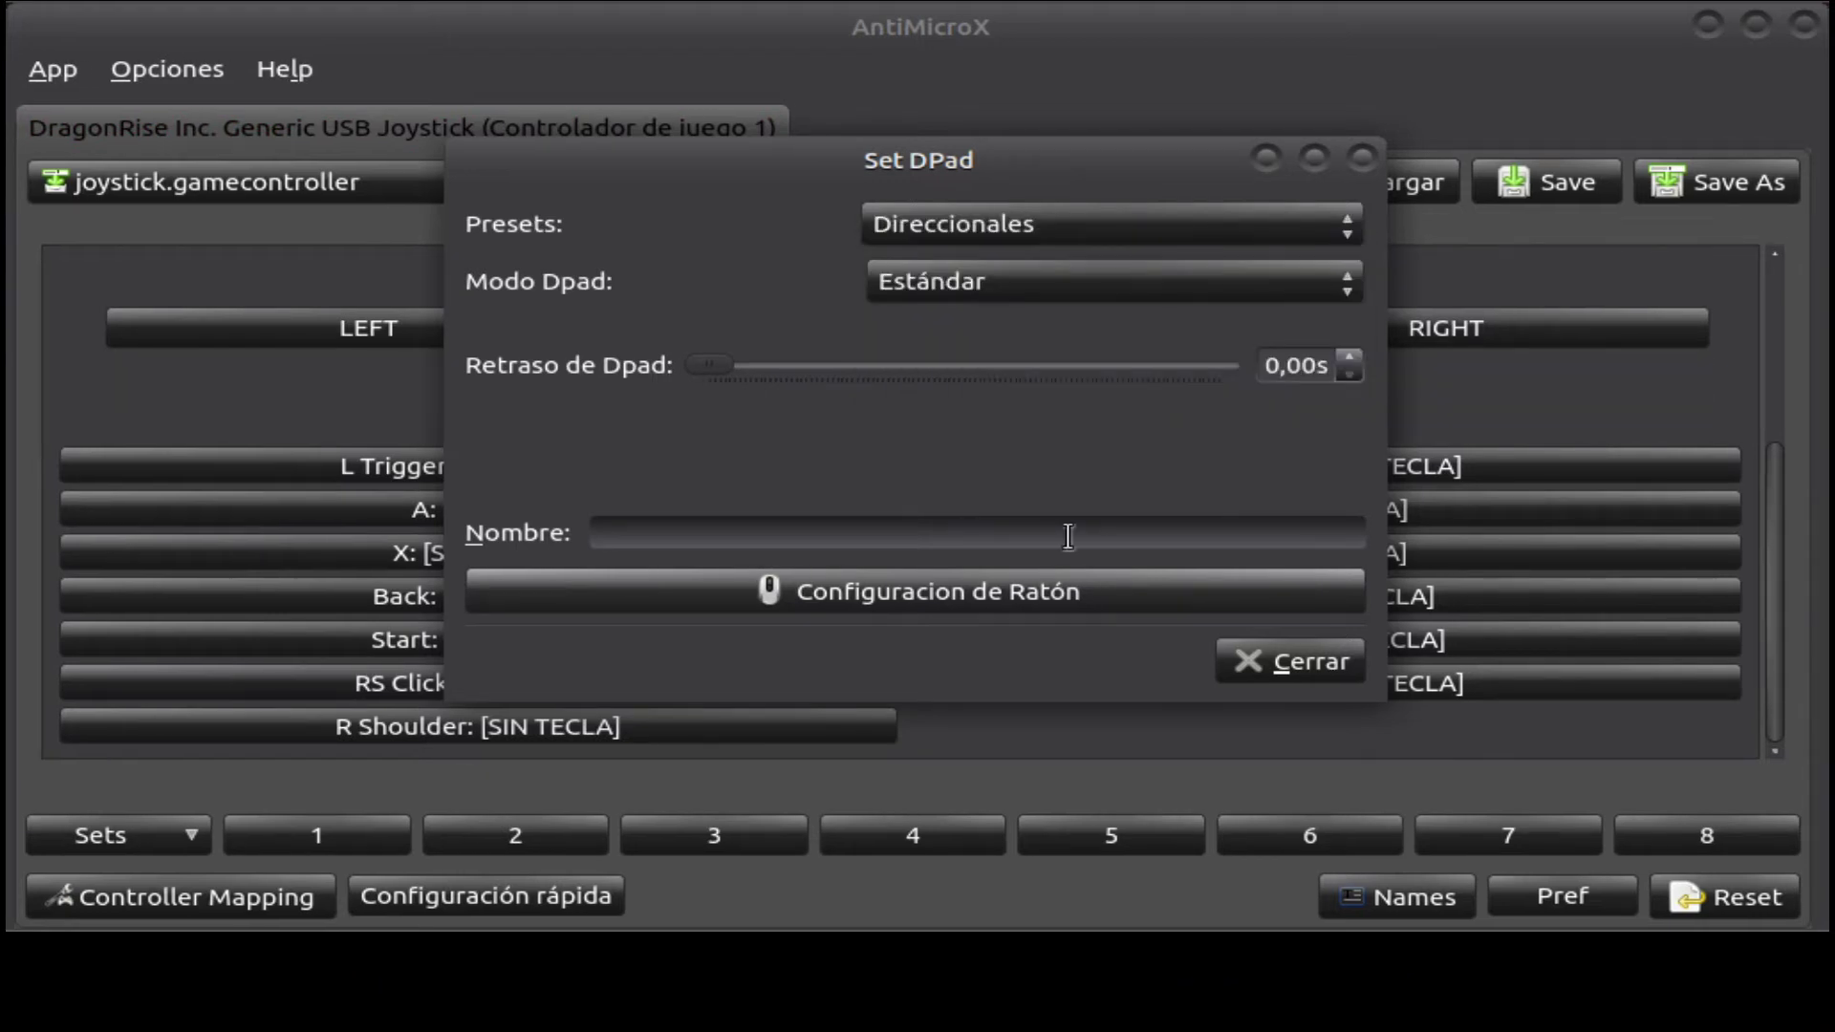
{"action": "type", "text": "teclado"}
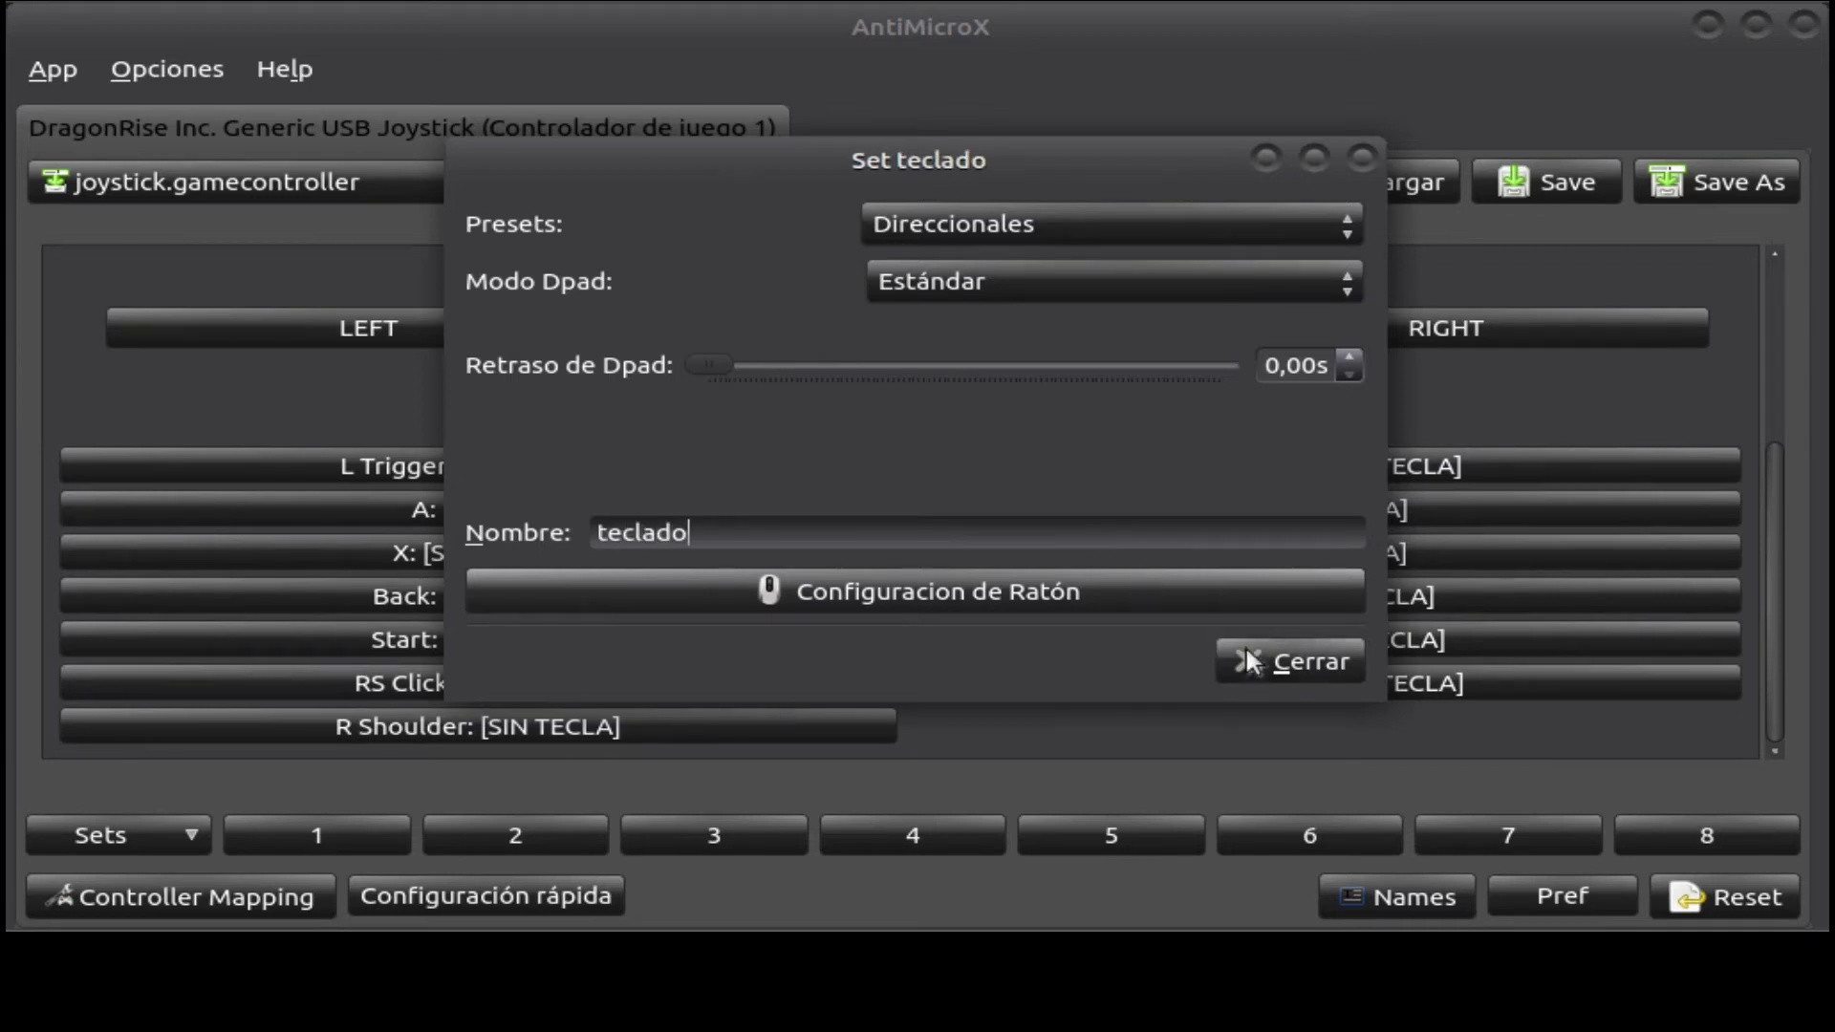
{"action": "left_click", "coordinate": [1279, 665]}
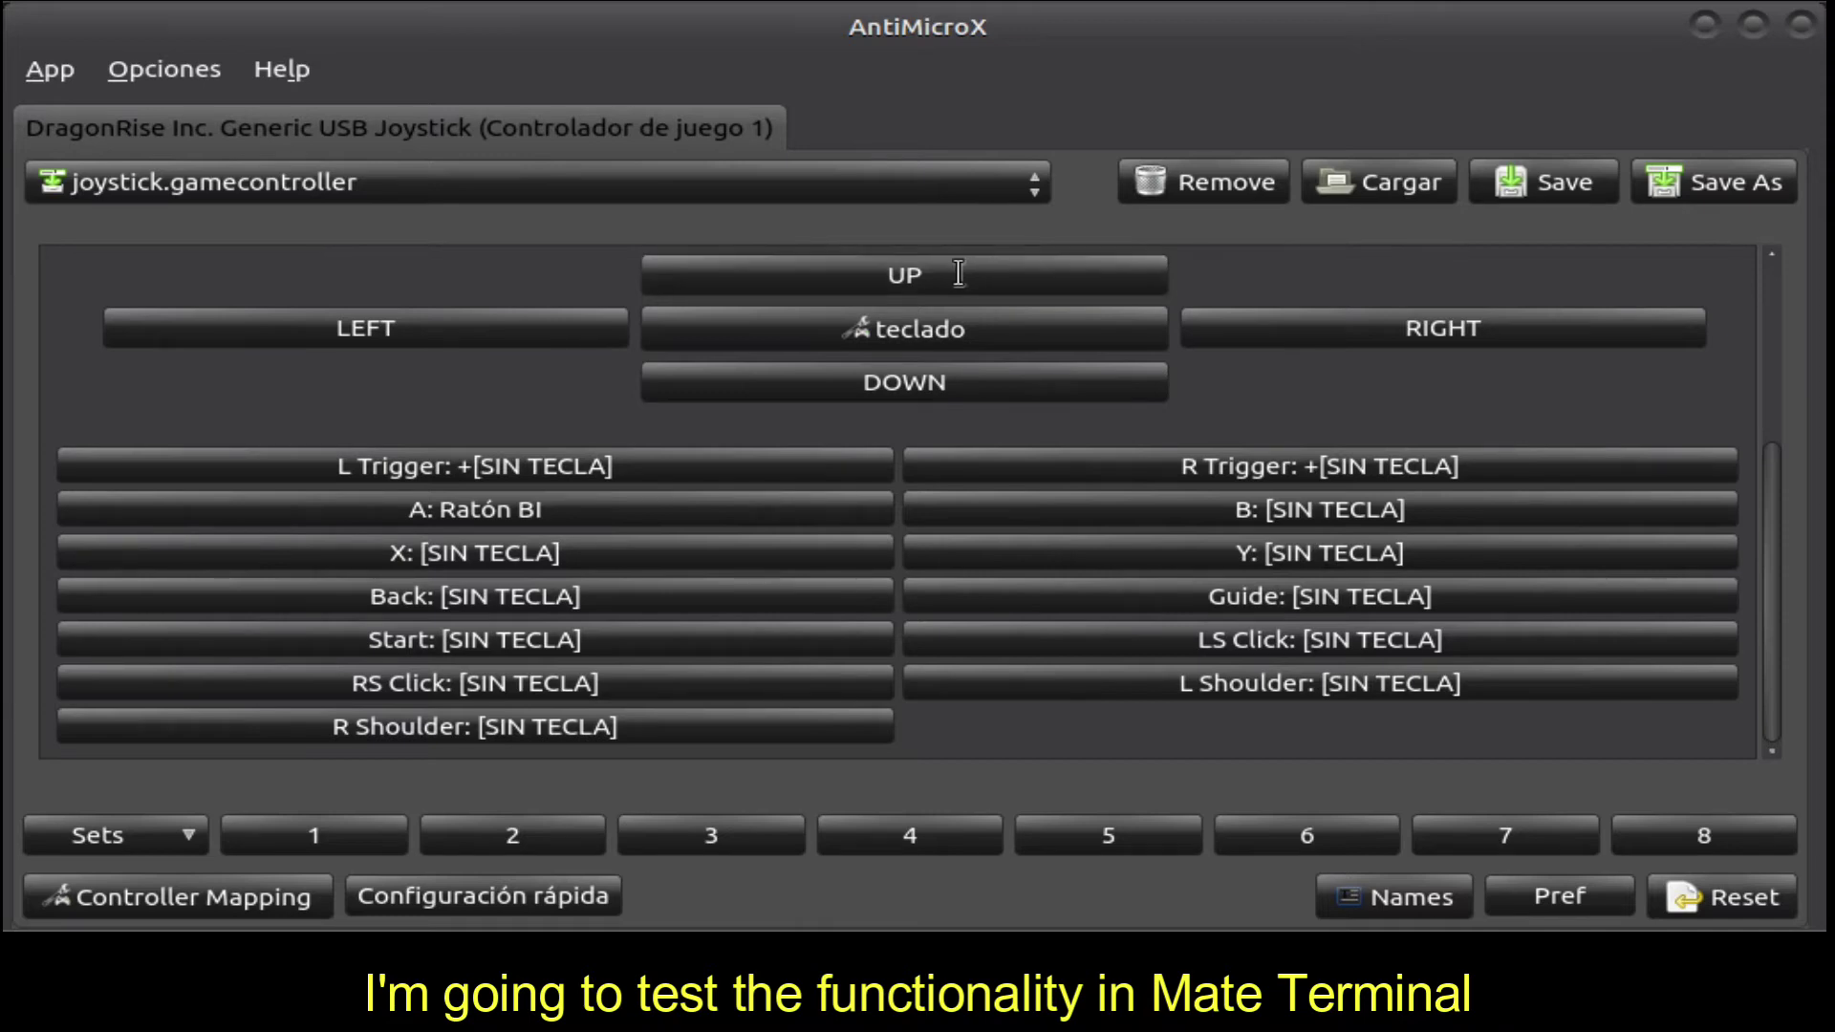
- Test the DPad's arrow mapping in a terminal with the command lsusb, clearing it without running it, and close the terminal
{"action": "key", "text": "ctrl+alt+t"}
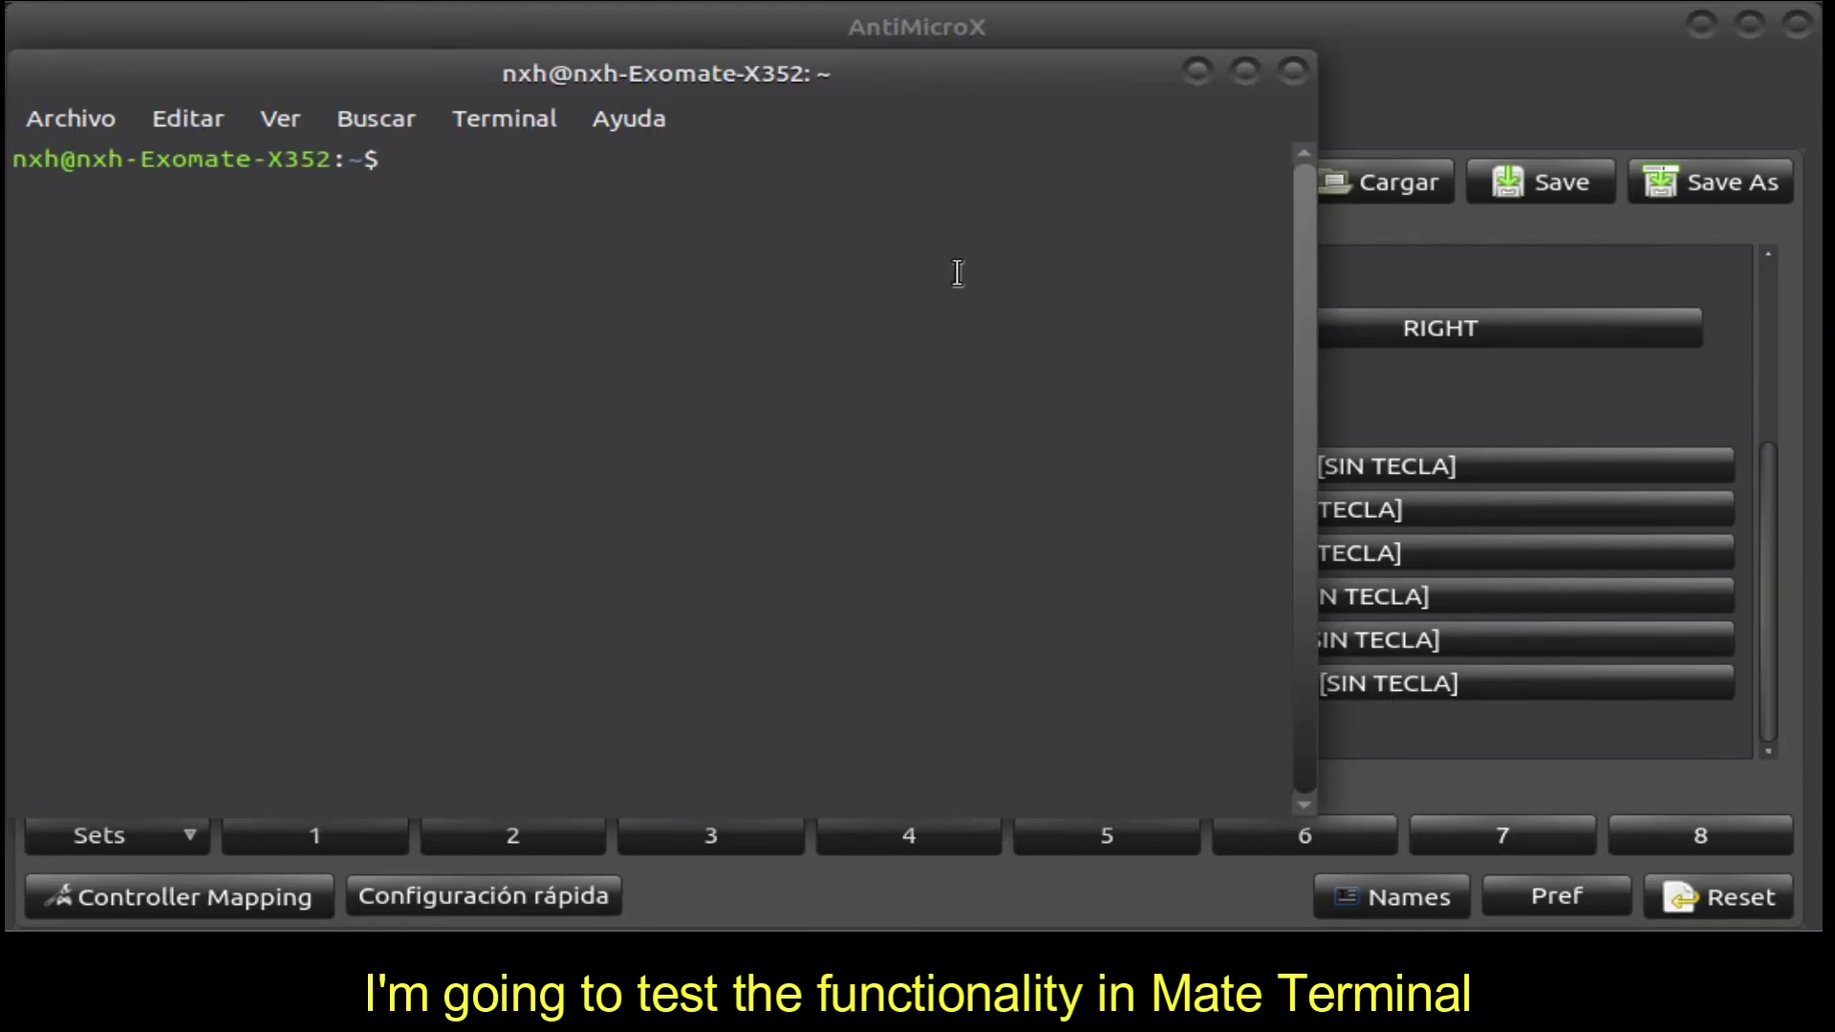
{"action": "type", "text": "lsusb"}
{"action": "key", "text": "ctrl+u"}
{"action": "type", "text": "lsusb"}
{"action": "key", "text": "BackSpace"}
{"action": "key", "text": "BackSpace"}
{"action": "key", "text": "BackSpace"}
{"action": "key", "text": "BackSpace"}
{"action": "key", "text": "BackSpace"}
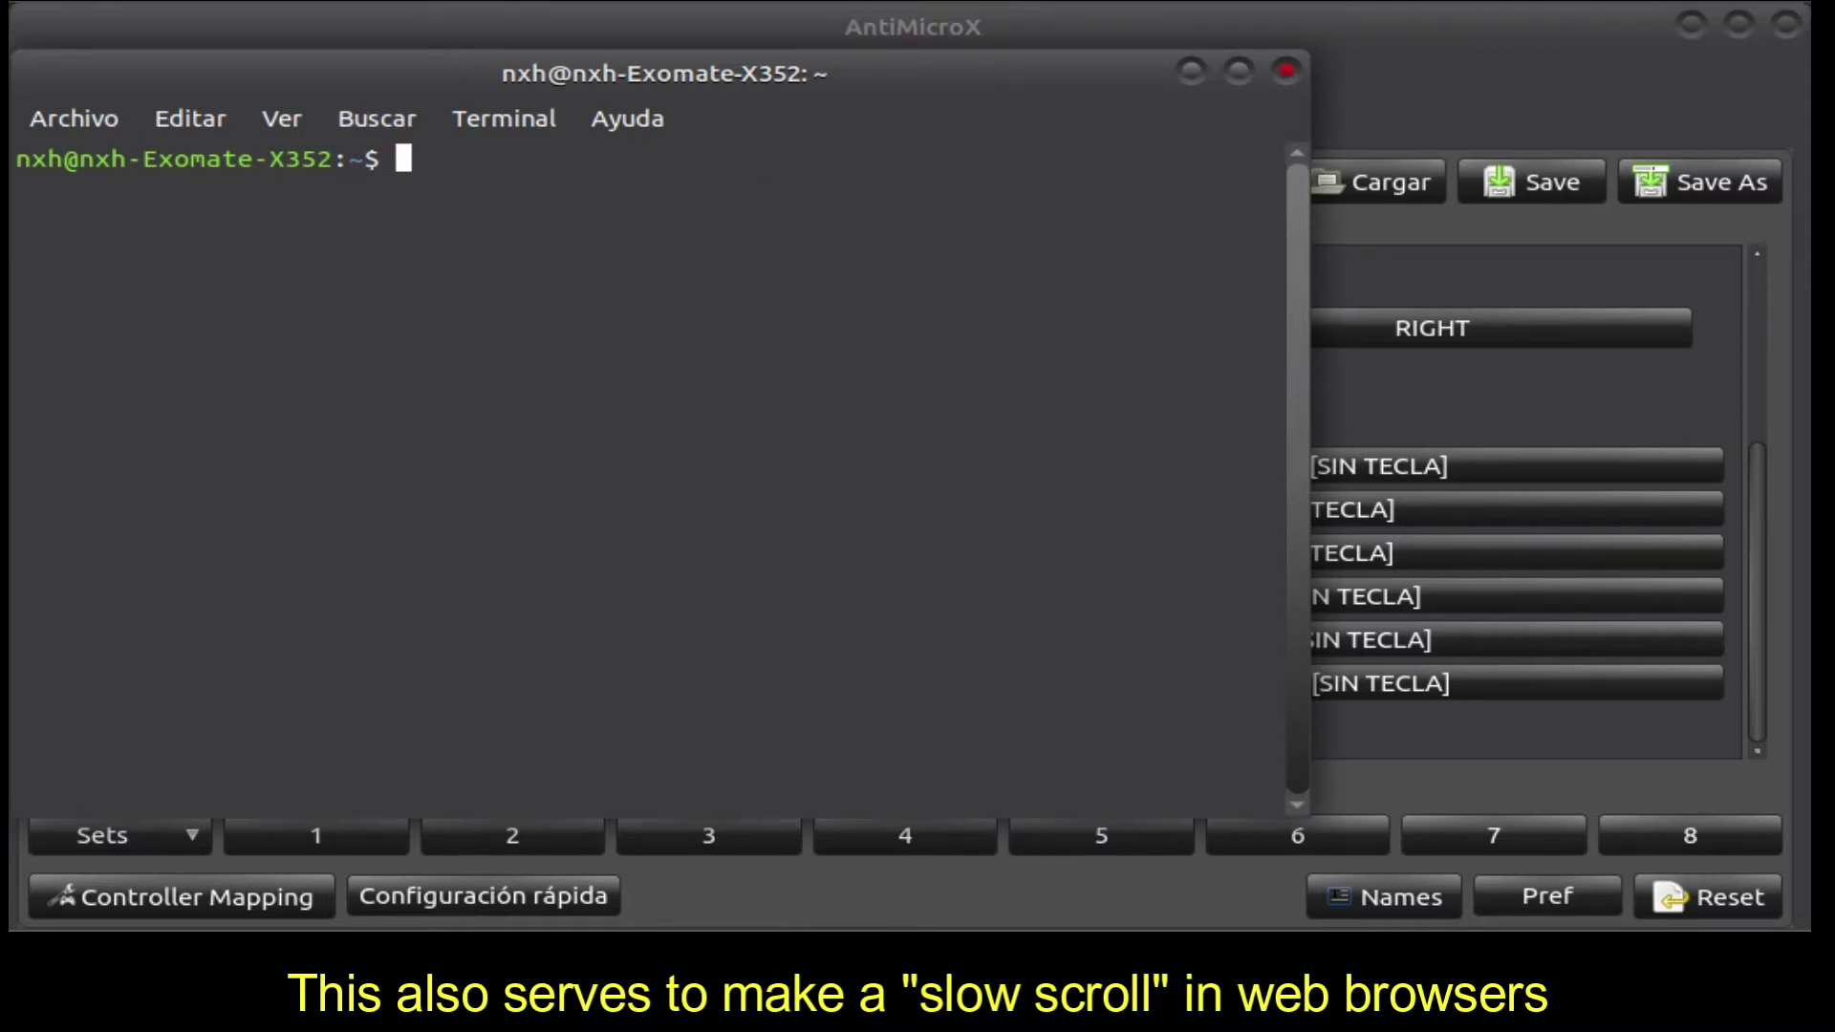
{"action": "left_click", "coordinate": [1290, 72]}
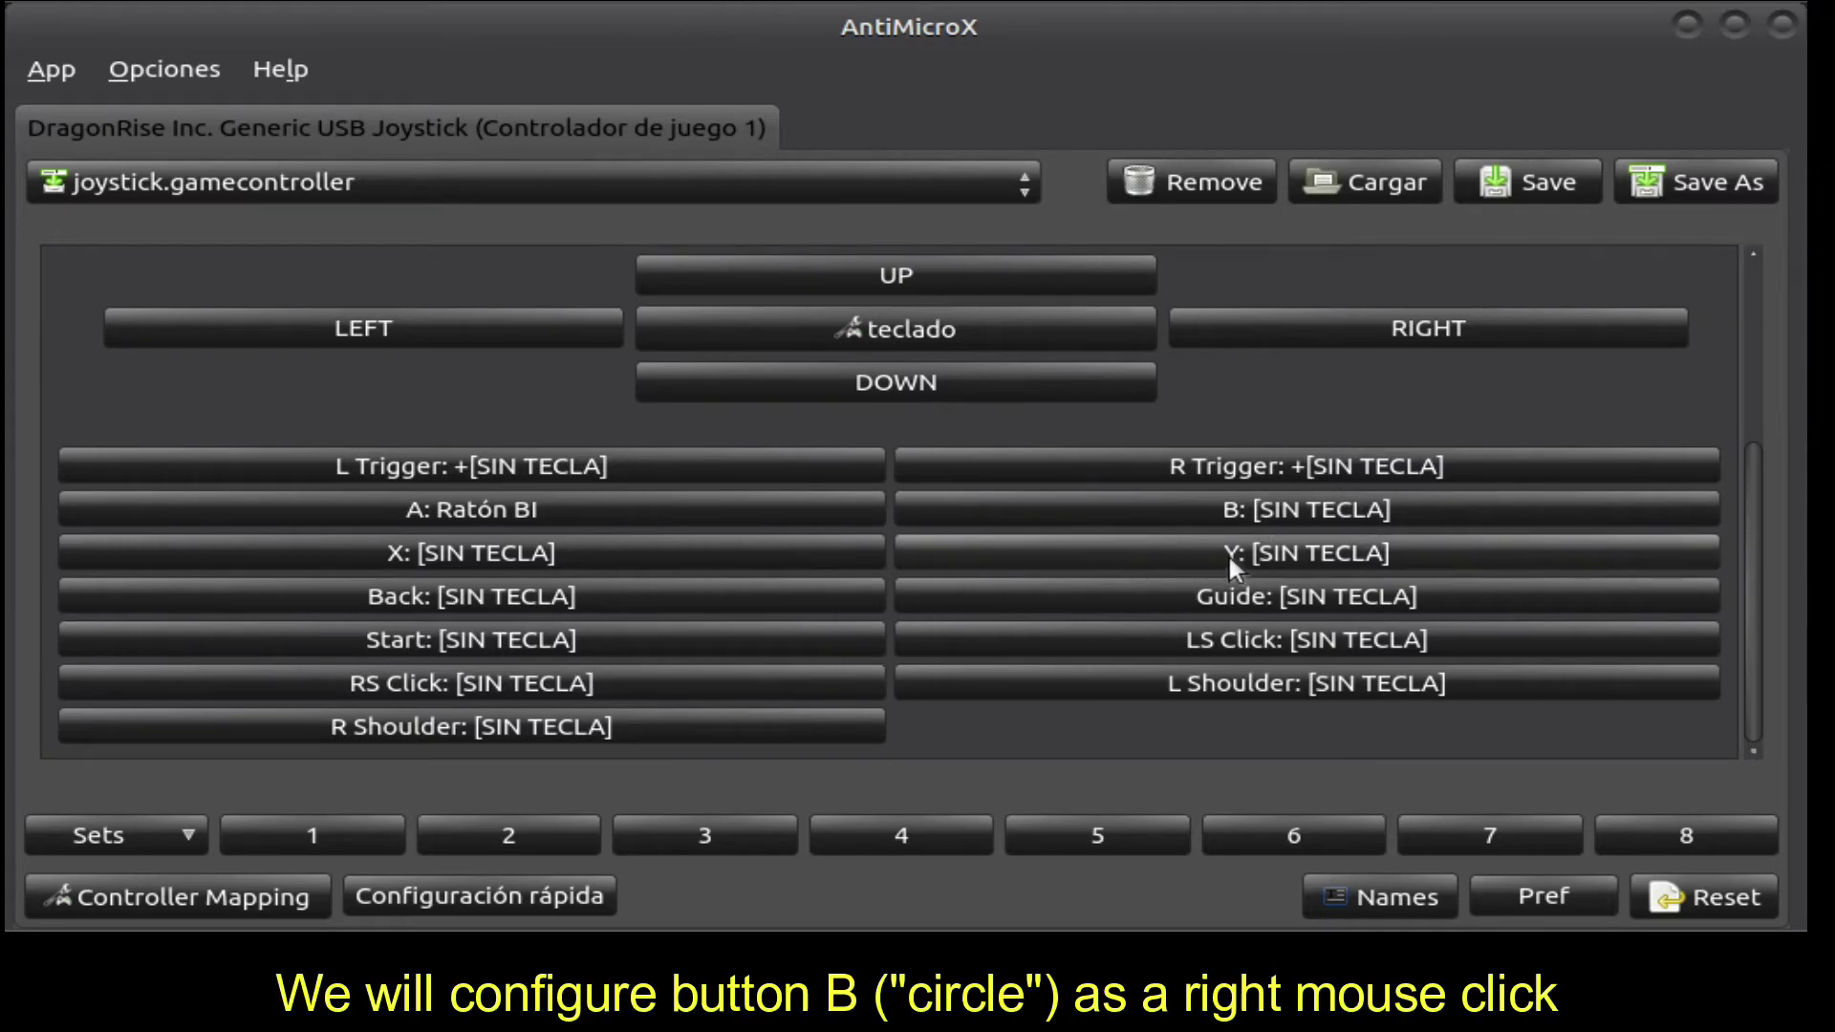
- Assign the right mouse button to the gamepad's B button
{"action": "left_click", "coordinate": [1253, 512]}
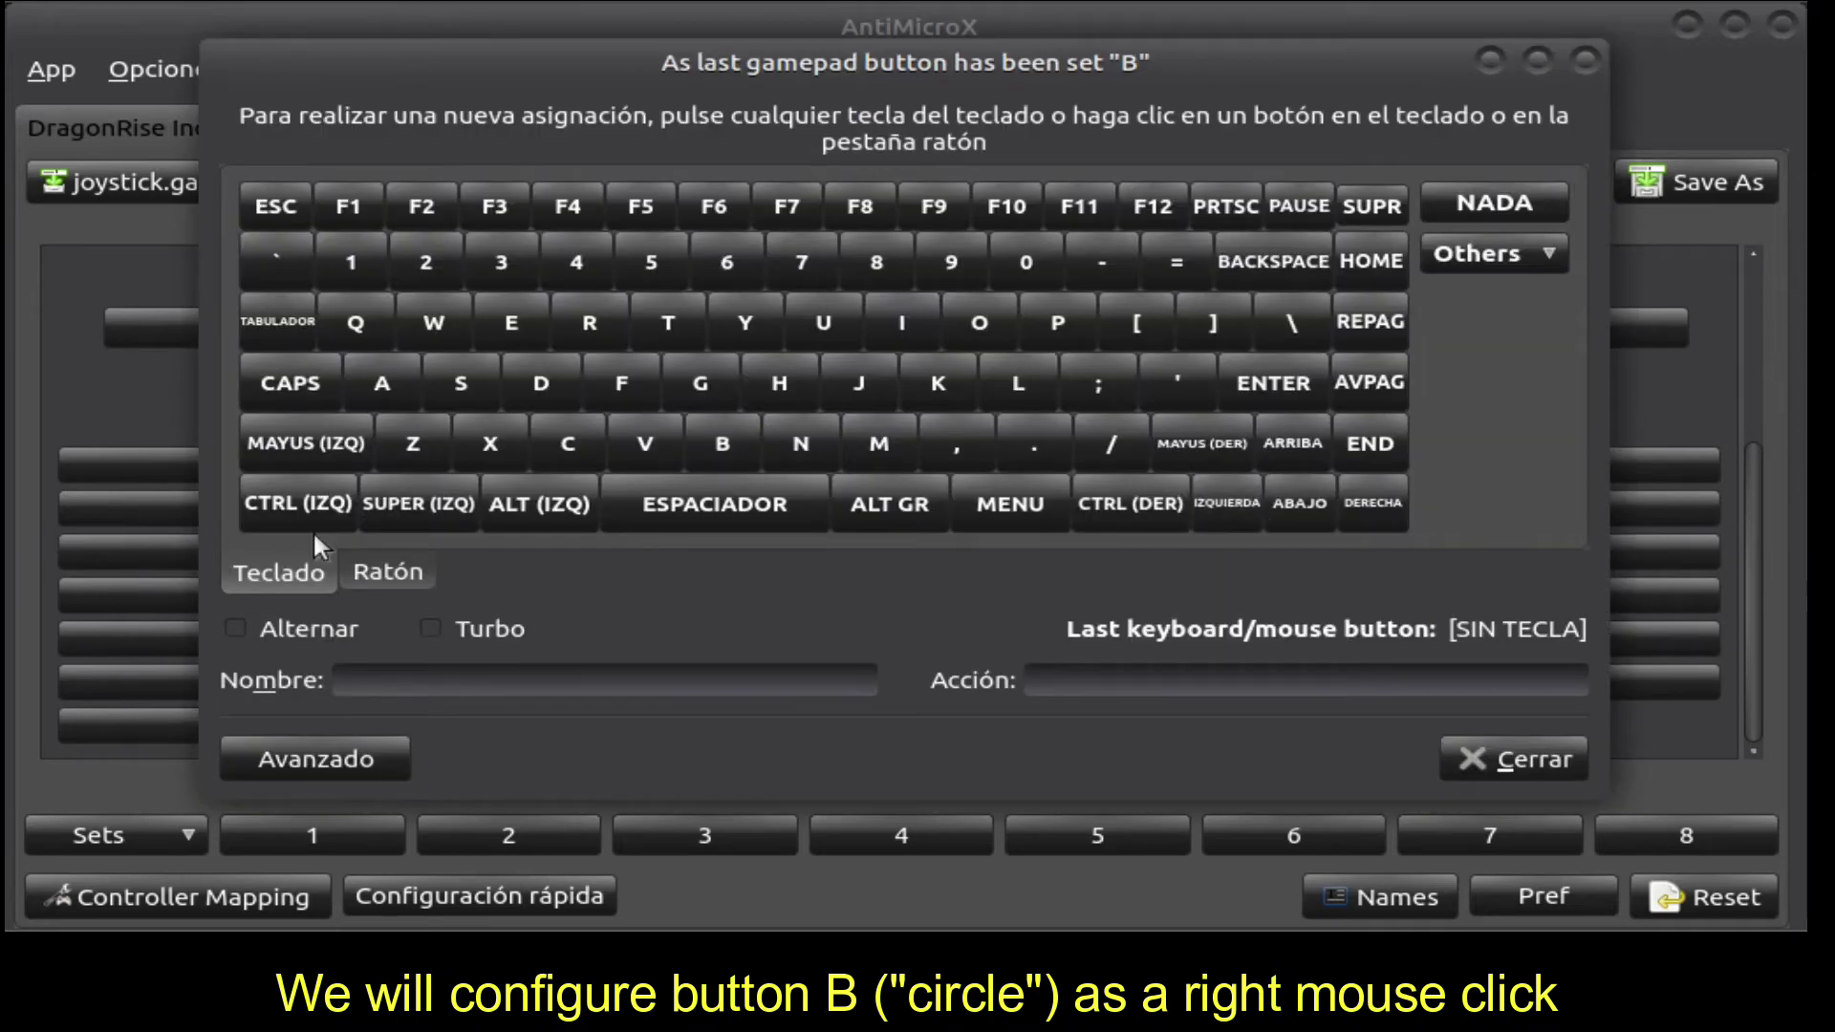
{"action": "left_click", "coordinate": [399, 570]}
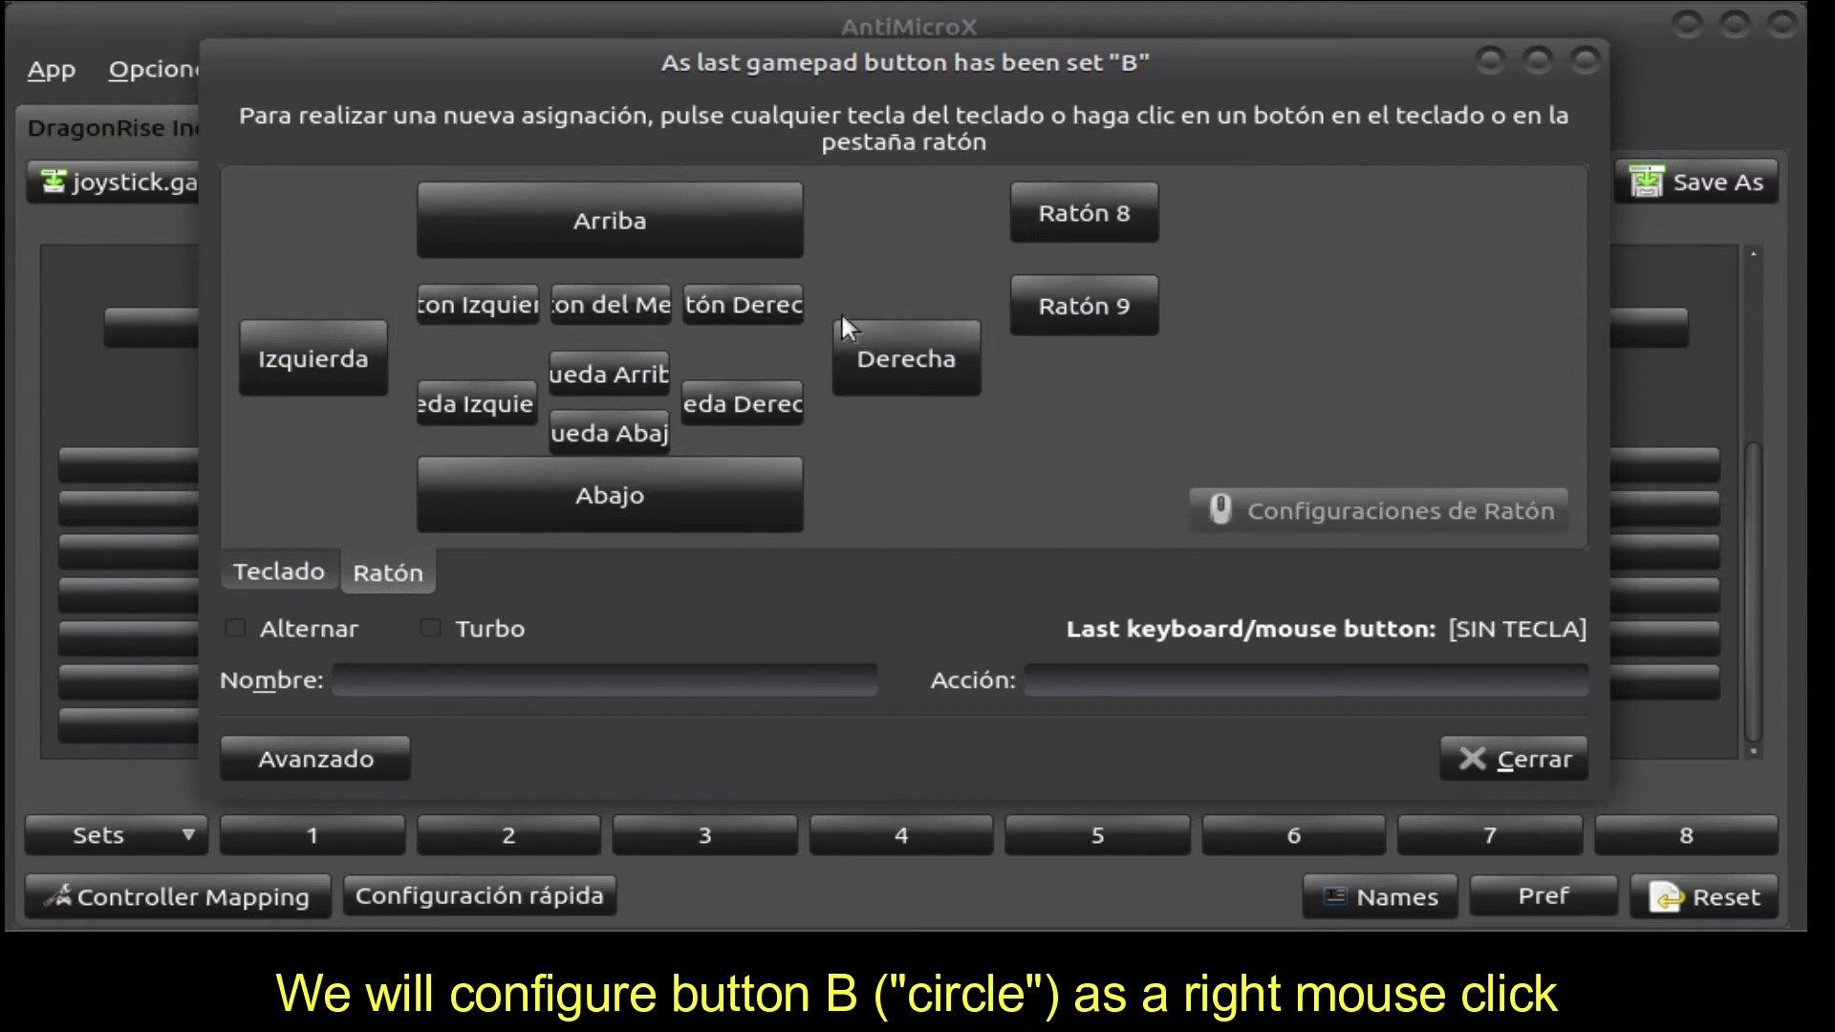
{"action": "left_click", "coordinate": [736, 312]}
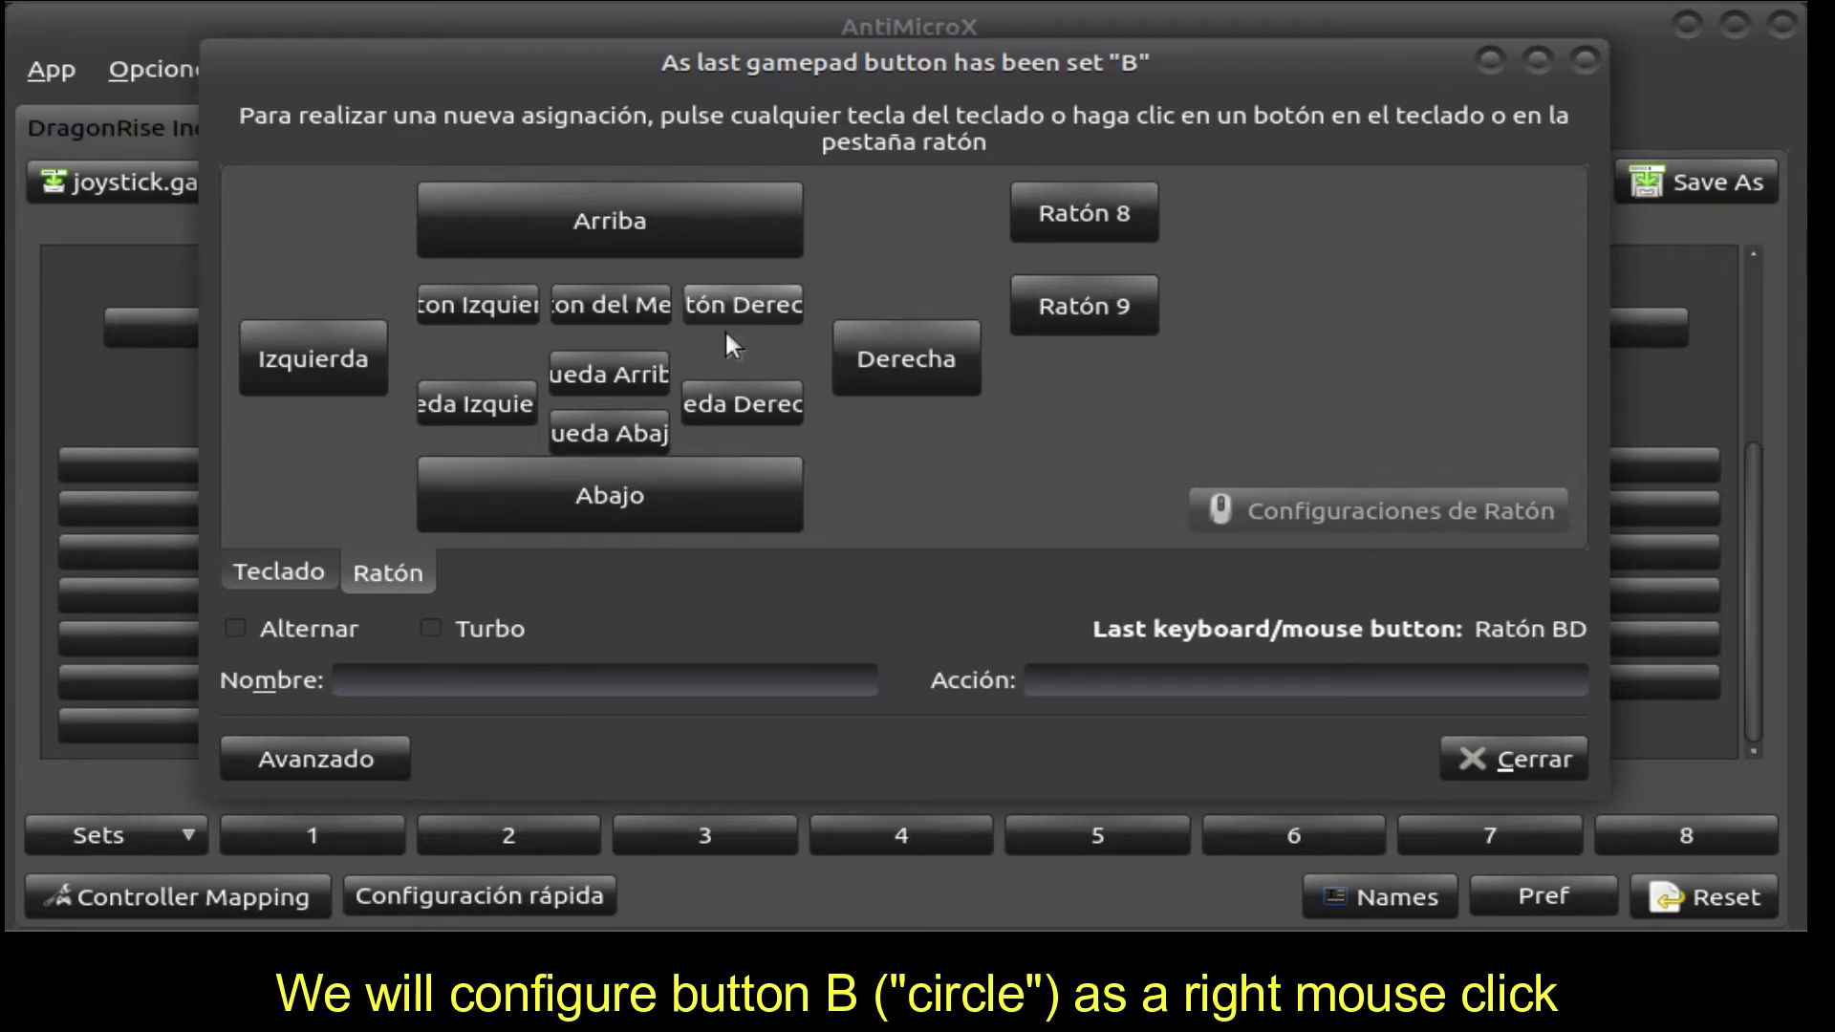
- Close the B button assignment, save the joystick.gamecontroller profile and hide the window to reach the desktop
{"action": "left_click", "coordinate": [1542, 759]}
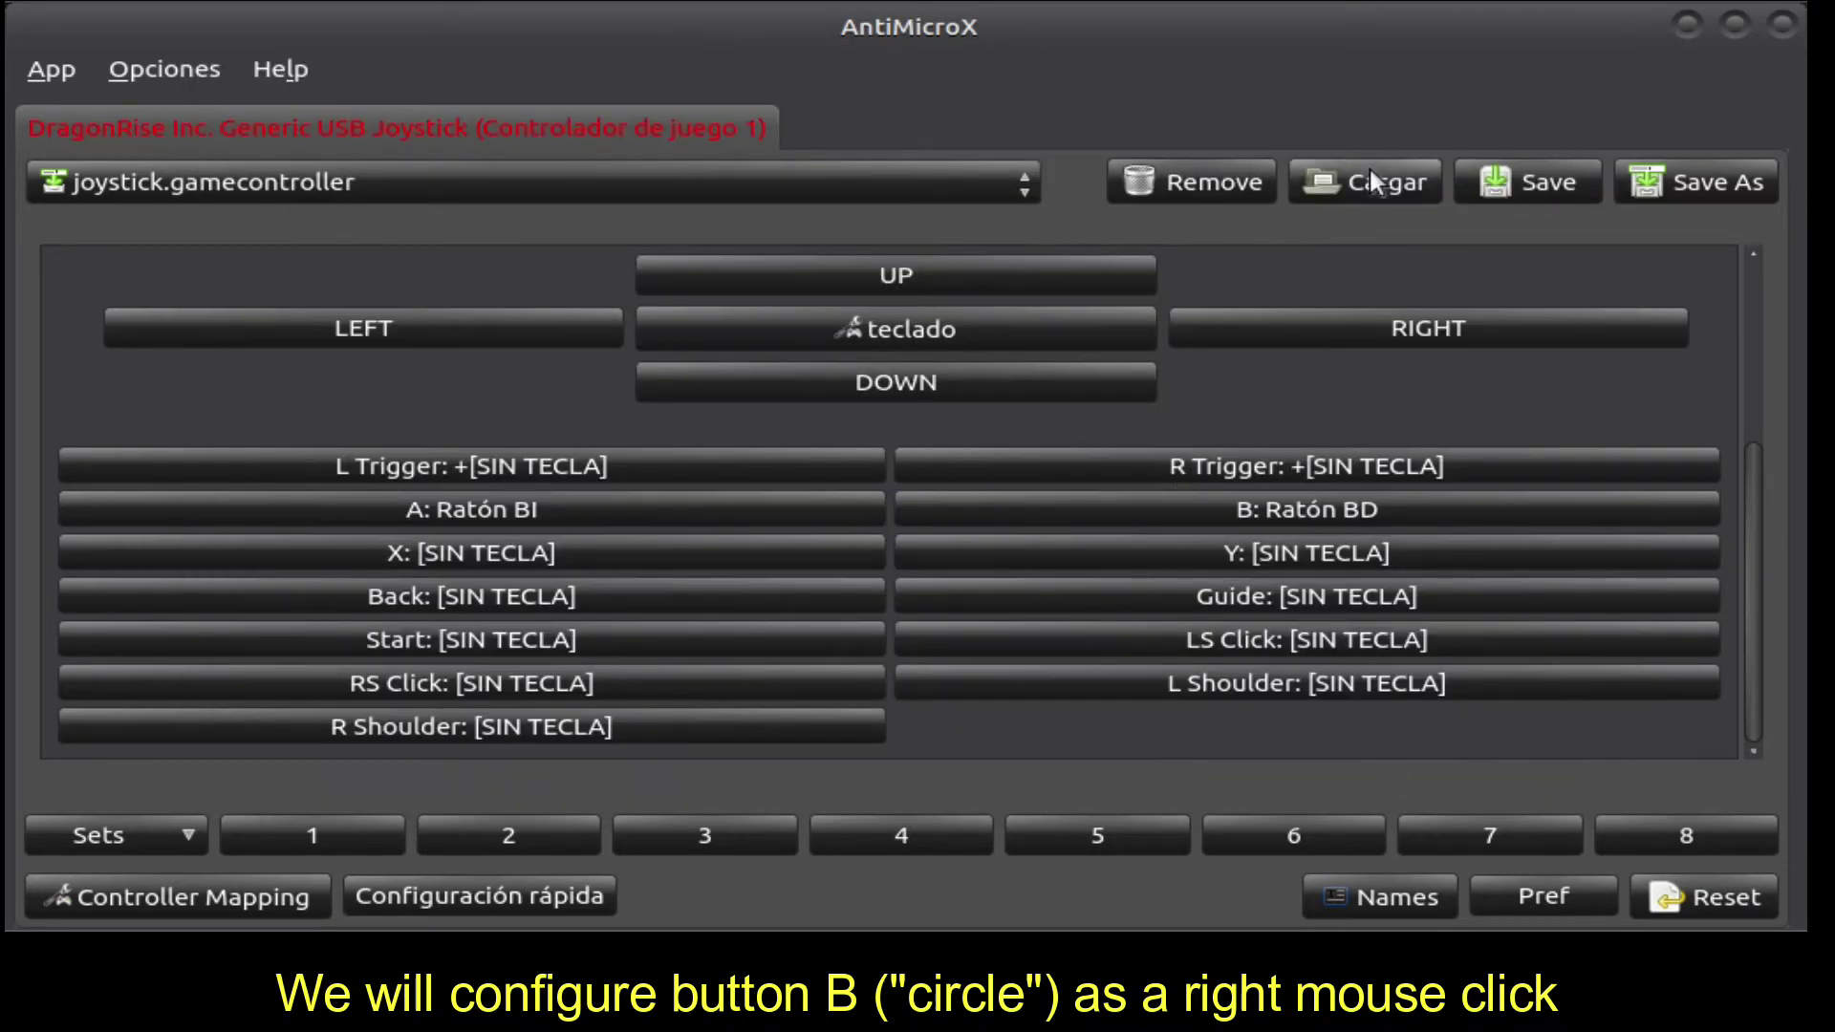
{"action": "left_click", "coordinate": [1526, 184]}
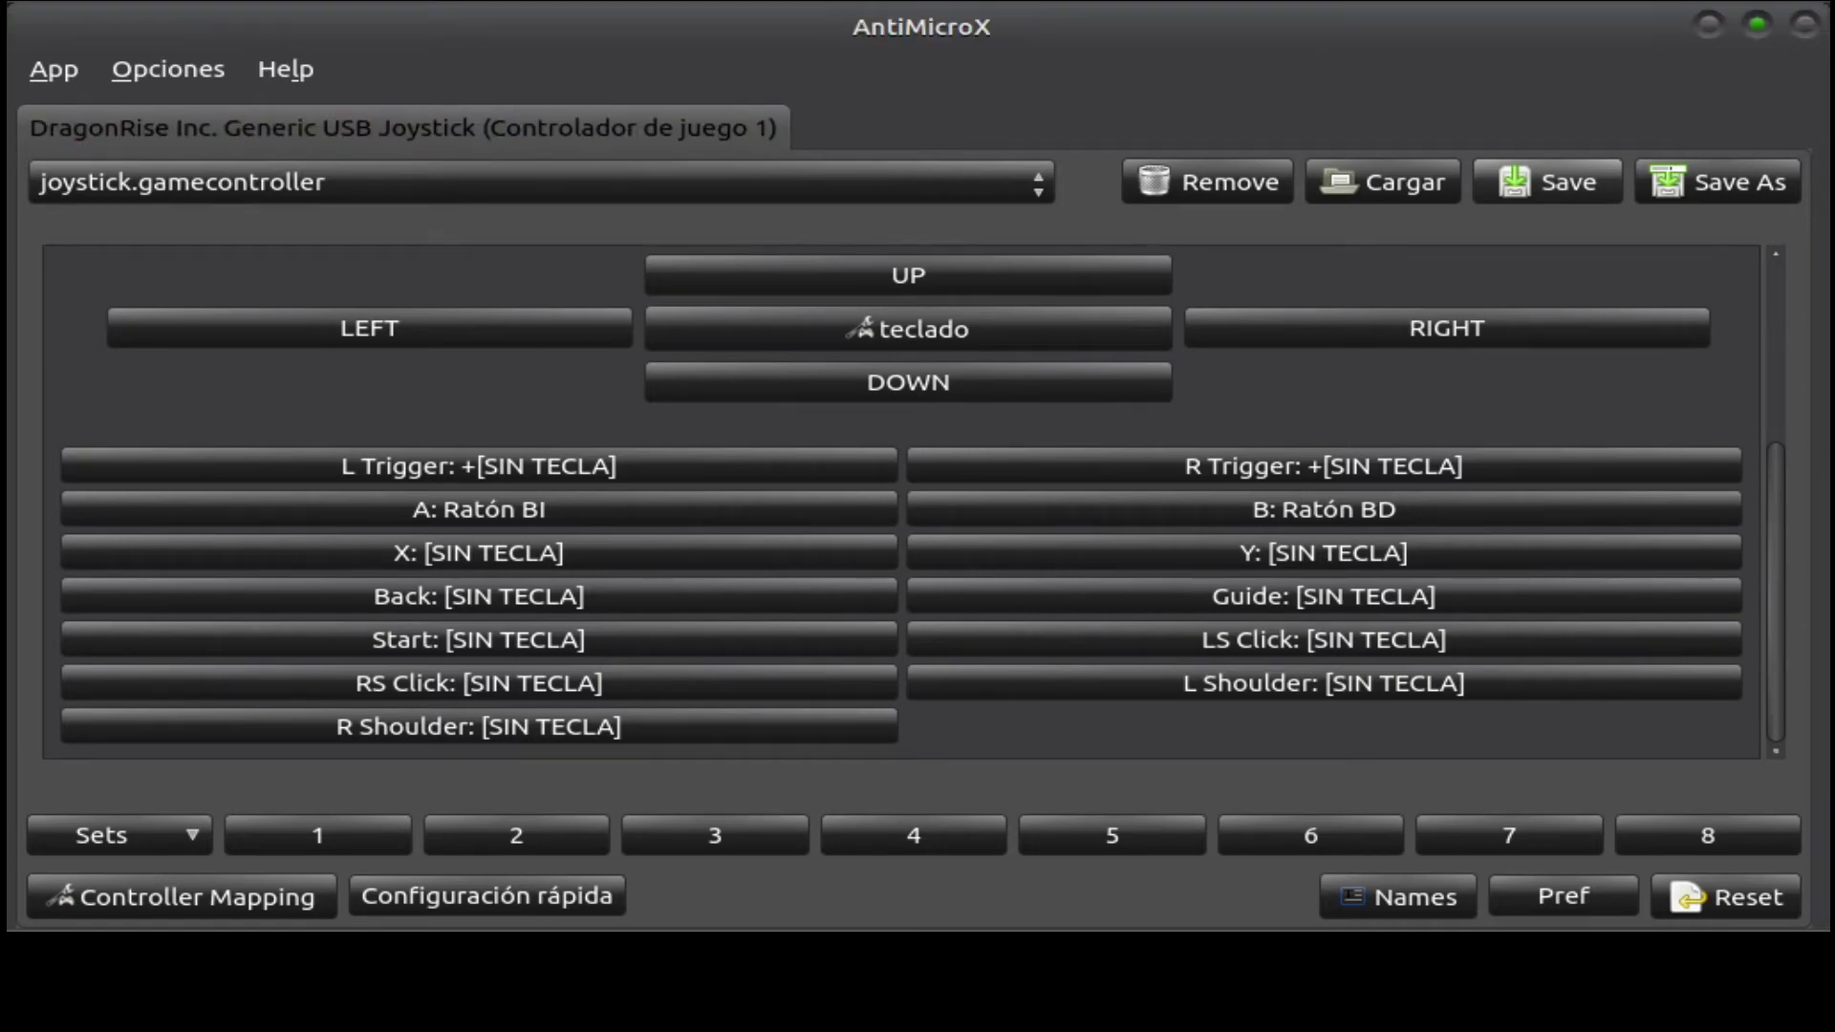
{"action": "left_click", "coordinate": [1759, 25]}
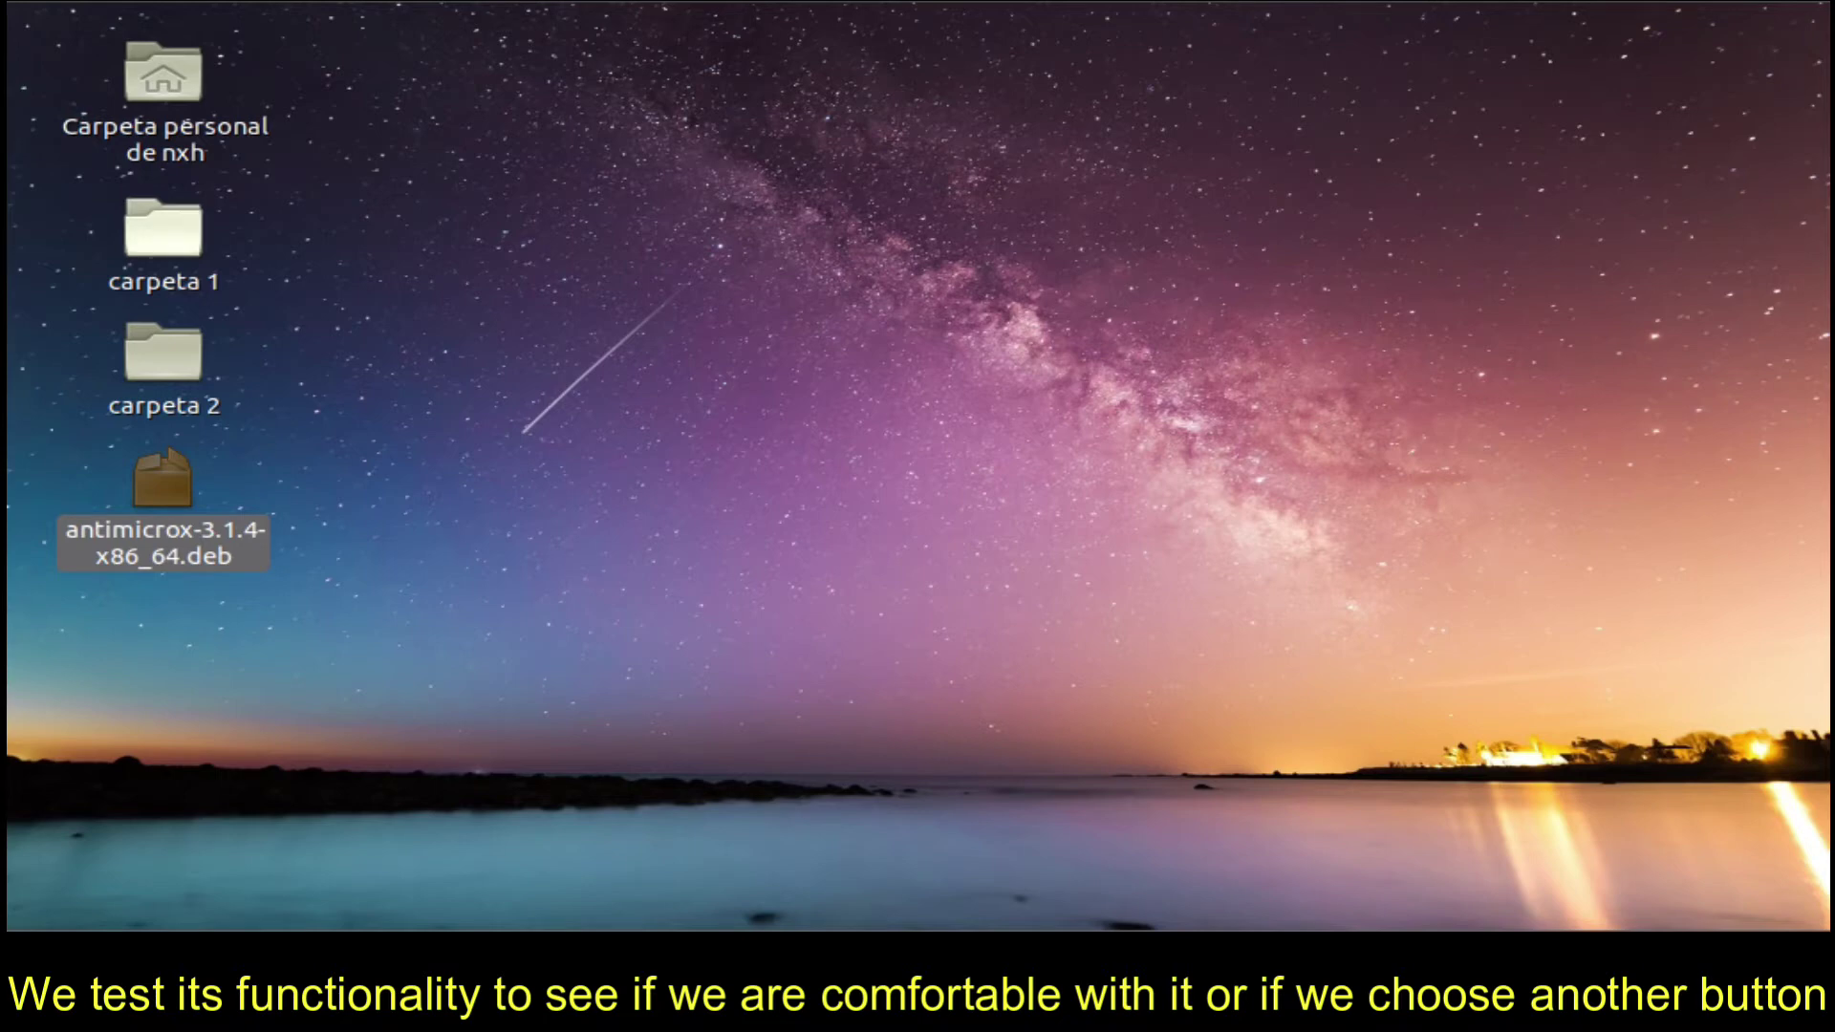
- Test the B button's context menu on the desktop folder carpeta 2 and inside the opened folder, dismissing each menu
{"action": "left_click", "coordinate": [163, 354]}
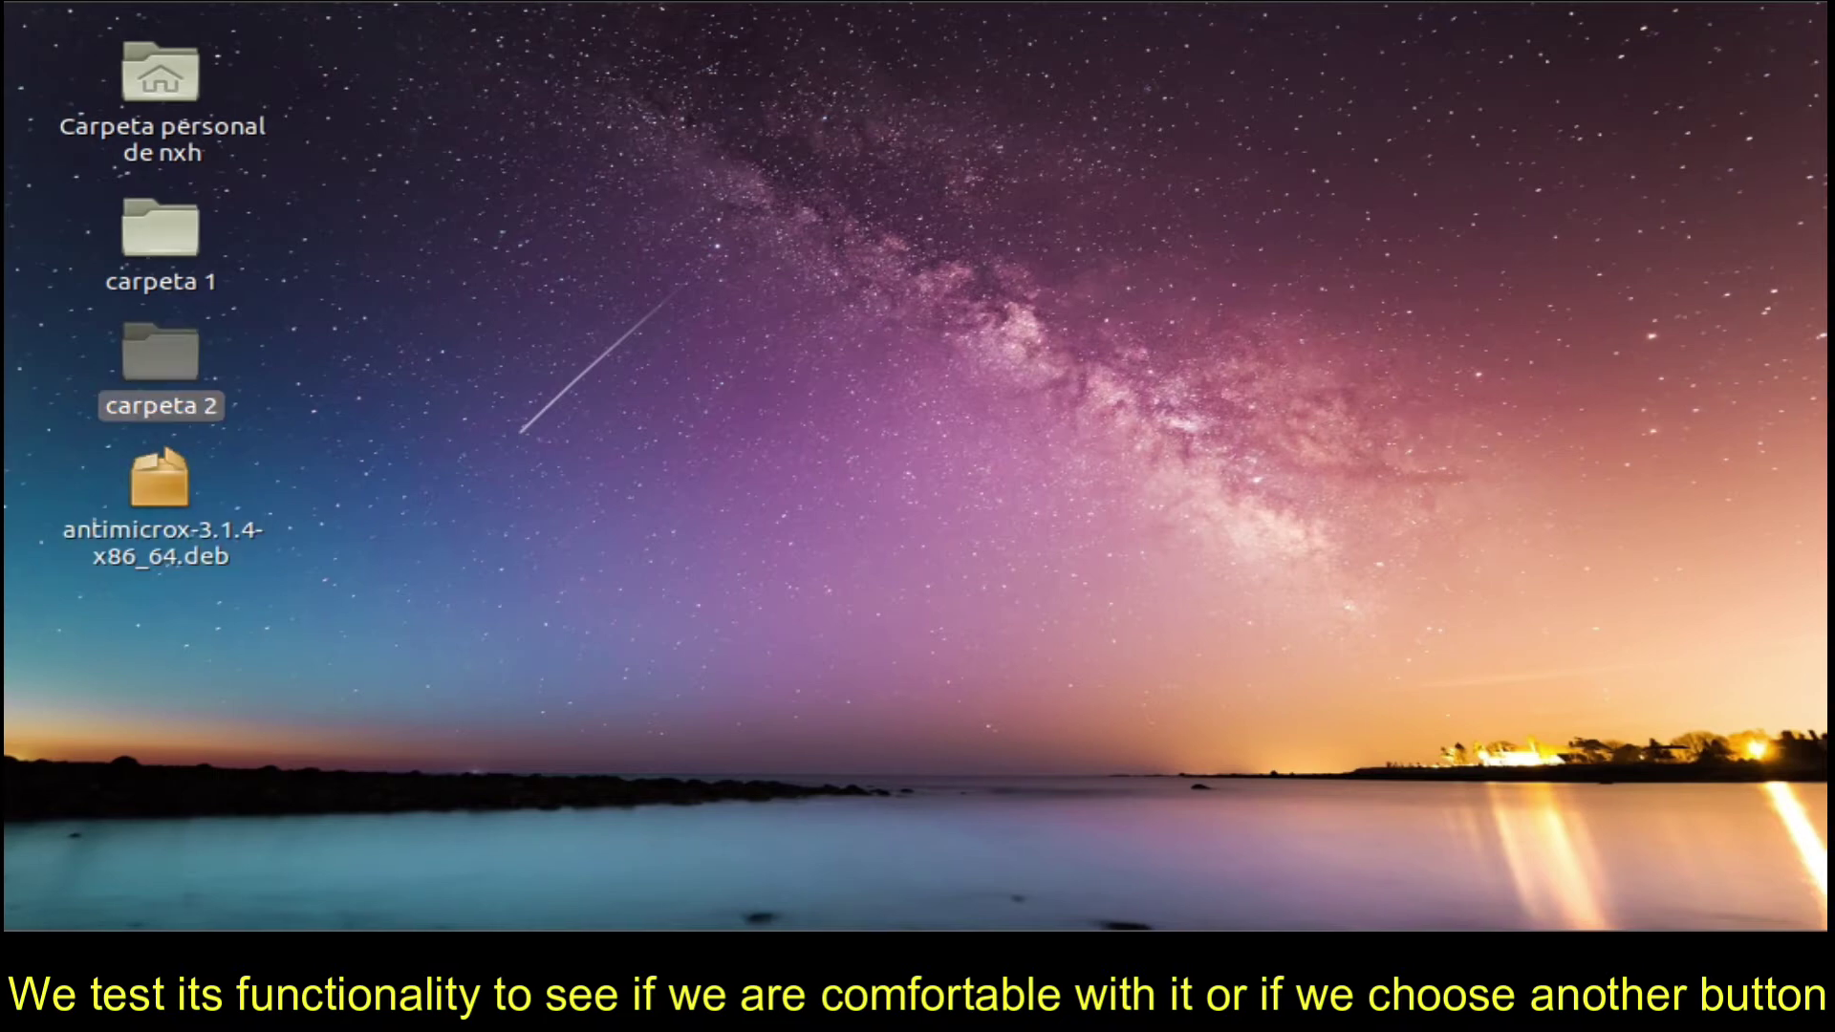
{"action": "key", "text": "shift+F10"}
{"action": "key", "text": "Escape"}
{"action": "key", "text": "Return"}
{"action": "key", "text": "shift+F10"}
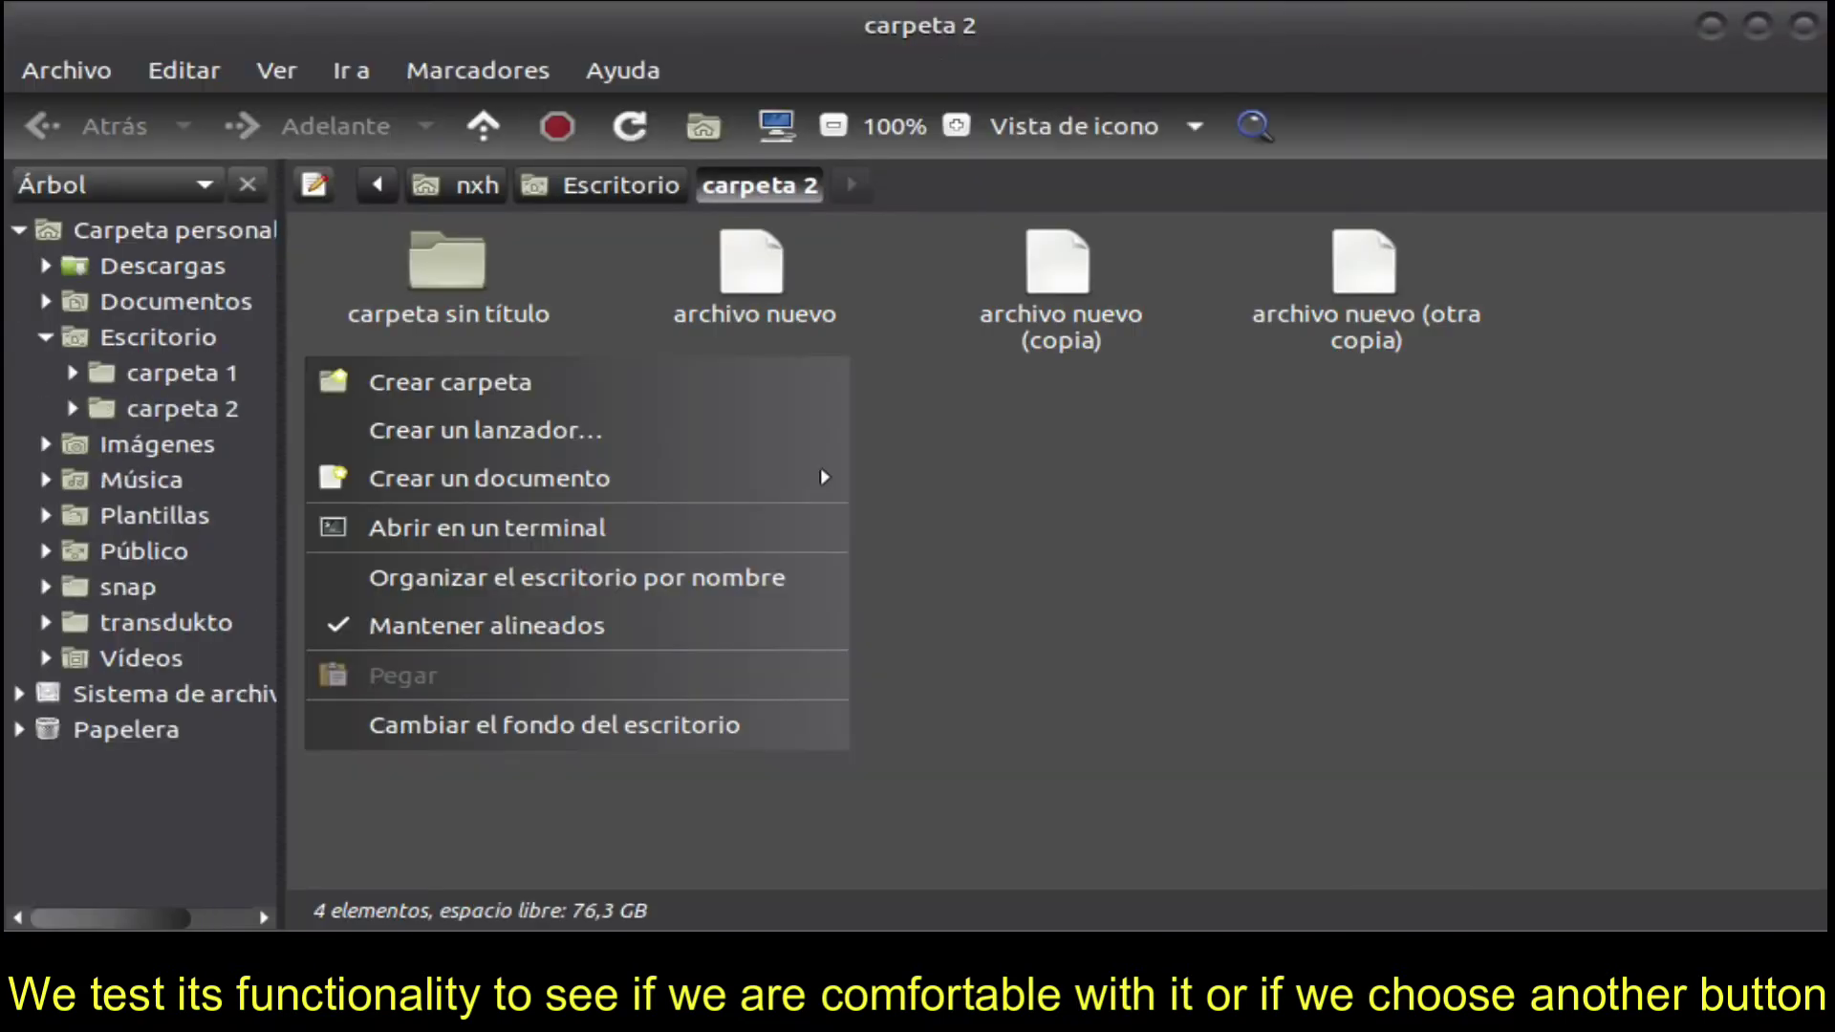
{"action": "key", "text": "Escape"}
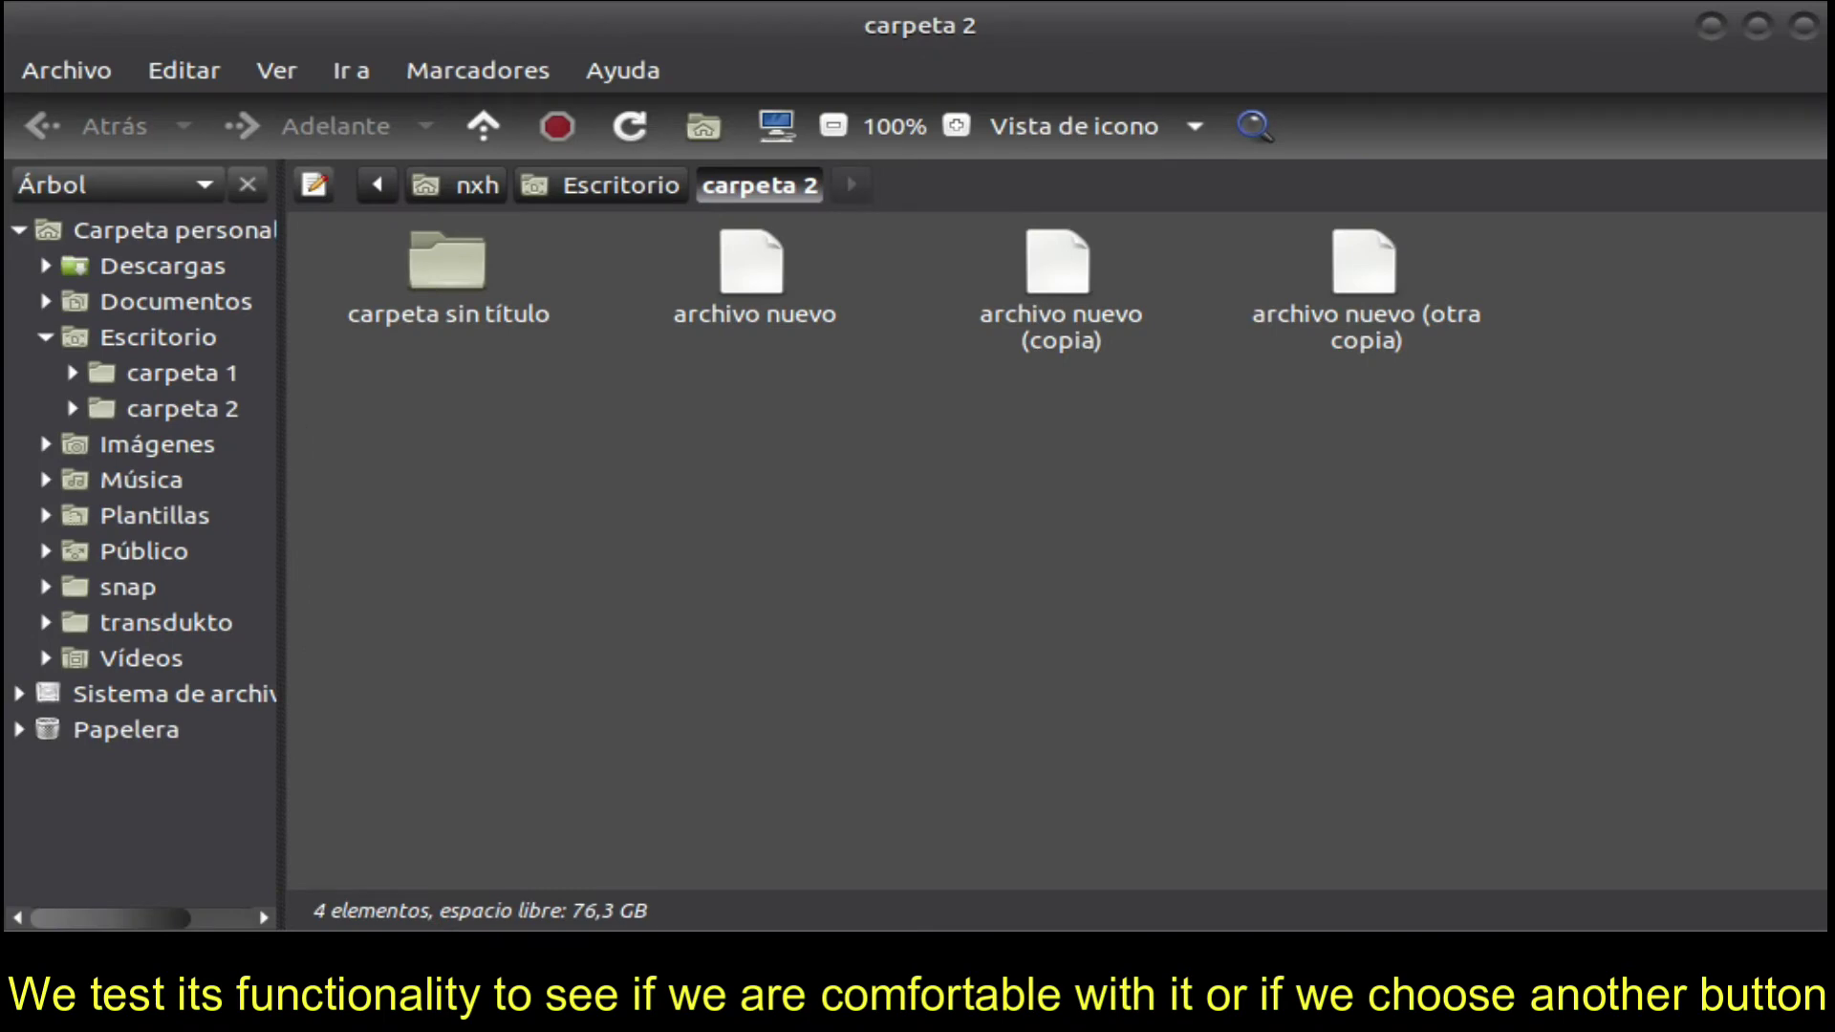
- Open archivo nuevo from carpeta 2 in Pluma and test the context menu in its empty text area, dismissing it
{"action": "left_click", "coordinate": [754, 314]}
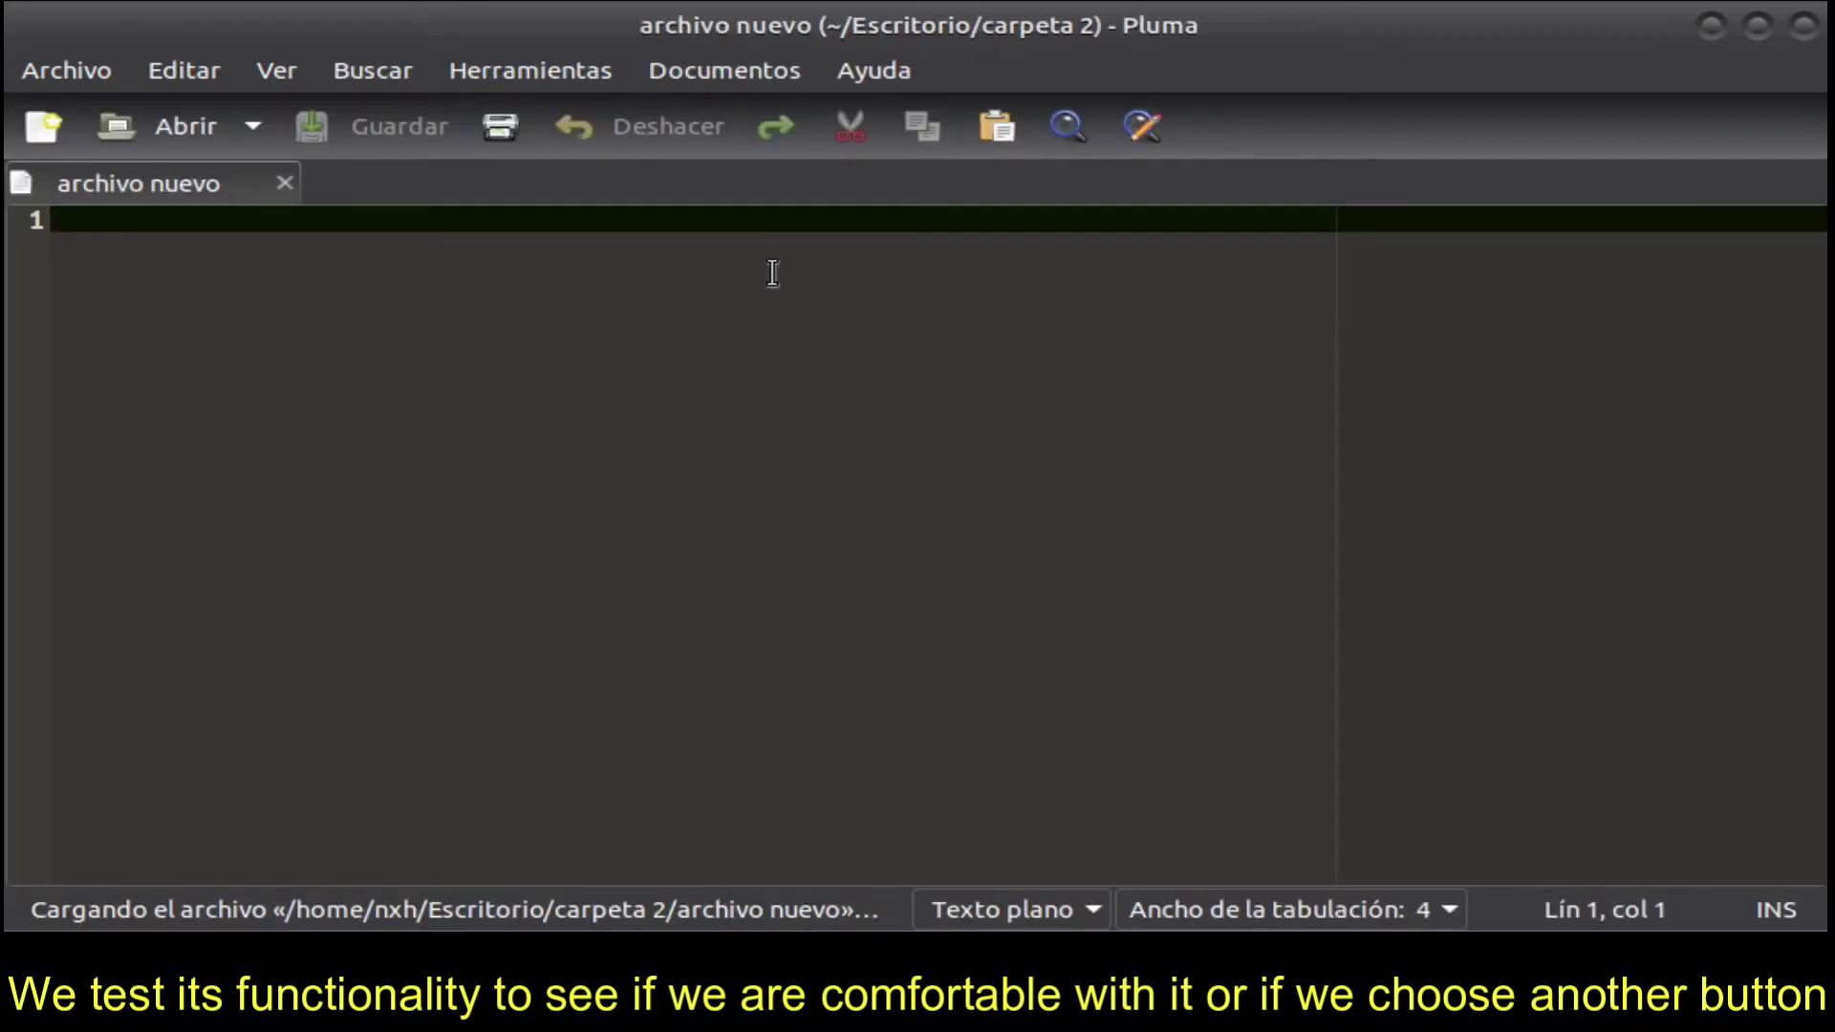
{"action": "right_click", "coordinate": [773, 274]}
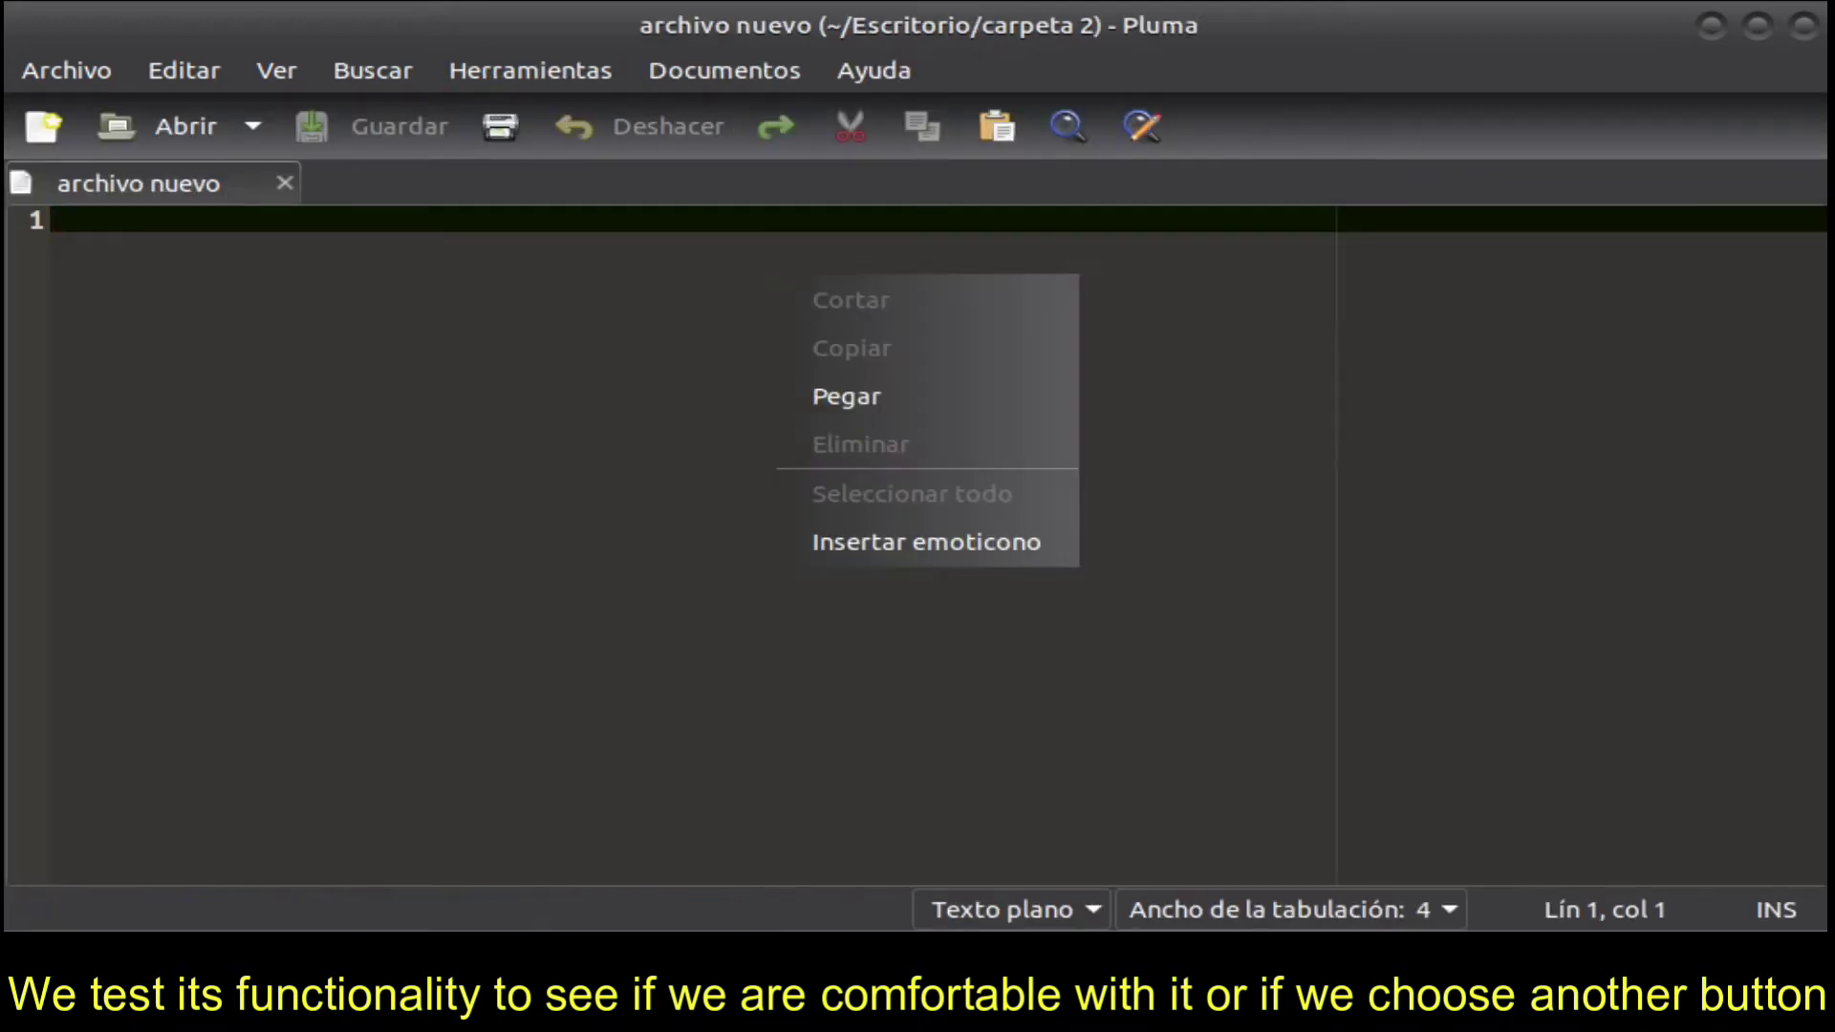
{"action": "left_click", "coordinate": [689, 275]}
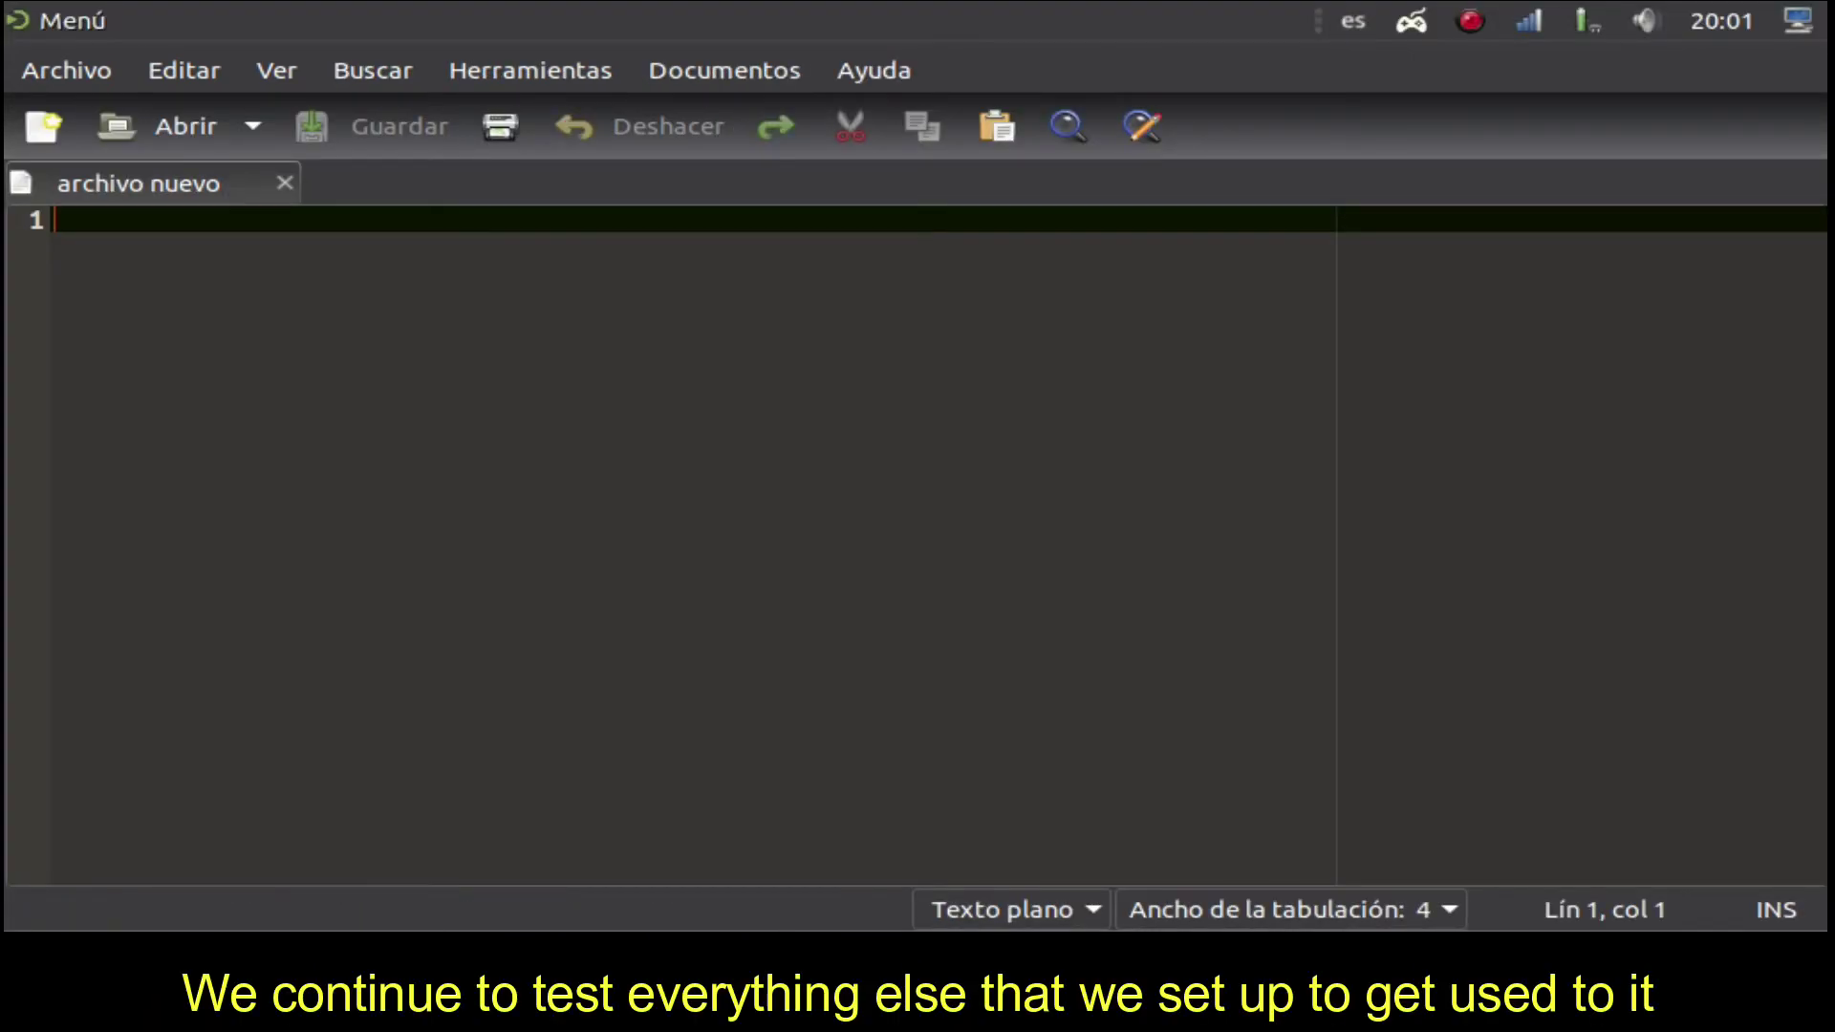
- Test the DPad's arrow mapping by moving up and down through Pluma's Archivo entries, leaving without choosing one
{"action": "key", "text": "alt+a"}
{"action": "key", "text": "Down"}
{"action": "key", "text": "Down"}
{"action": "key", "text": "Down"}
{"action": "key", "text": "Down"}
{"action": "key", "text": "Down"}
{"action": "key", "text": "Down"}
{"action": "key", "text": "Down"}
{"action": "key", "text": "Down"}
{"action": "key", "text": "Down"}
{"action": "key", "text": "Down"}
{"action": "key", "text": "Down"}
{"action": "key", "text": "Down"}
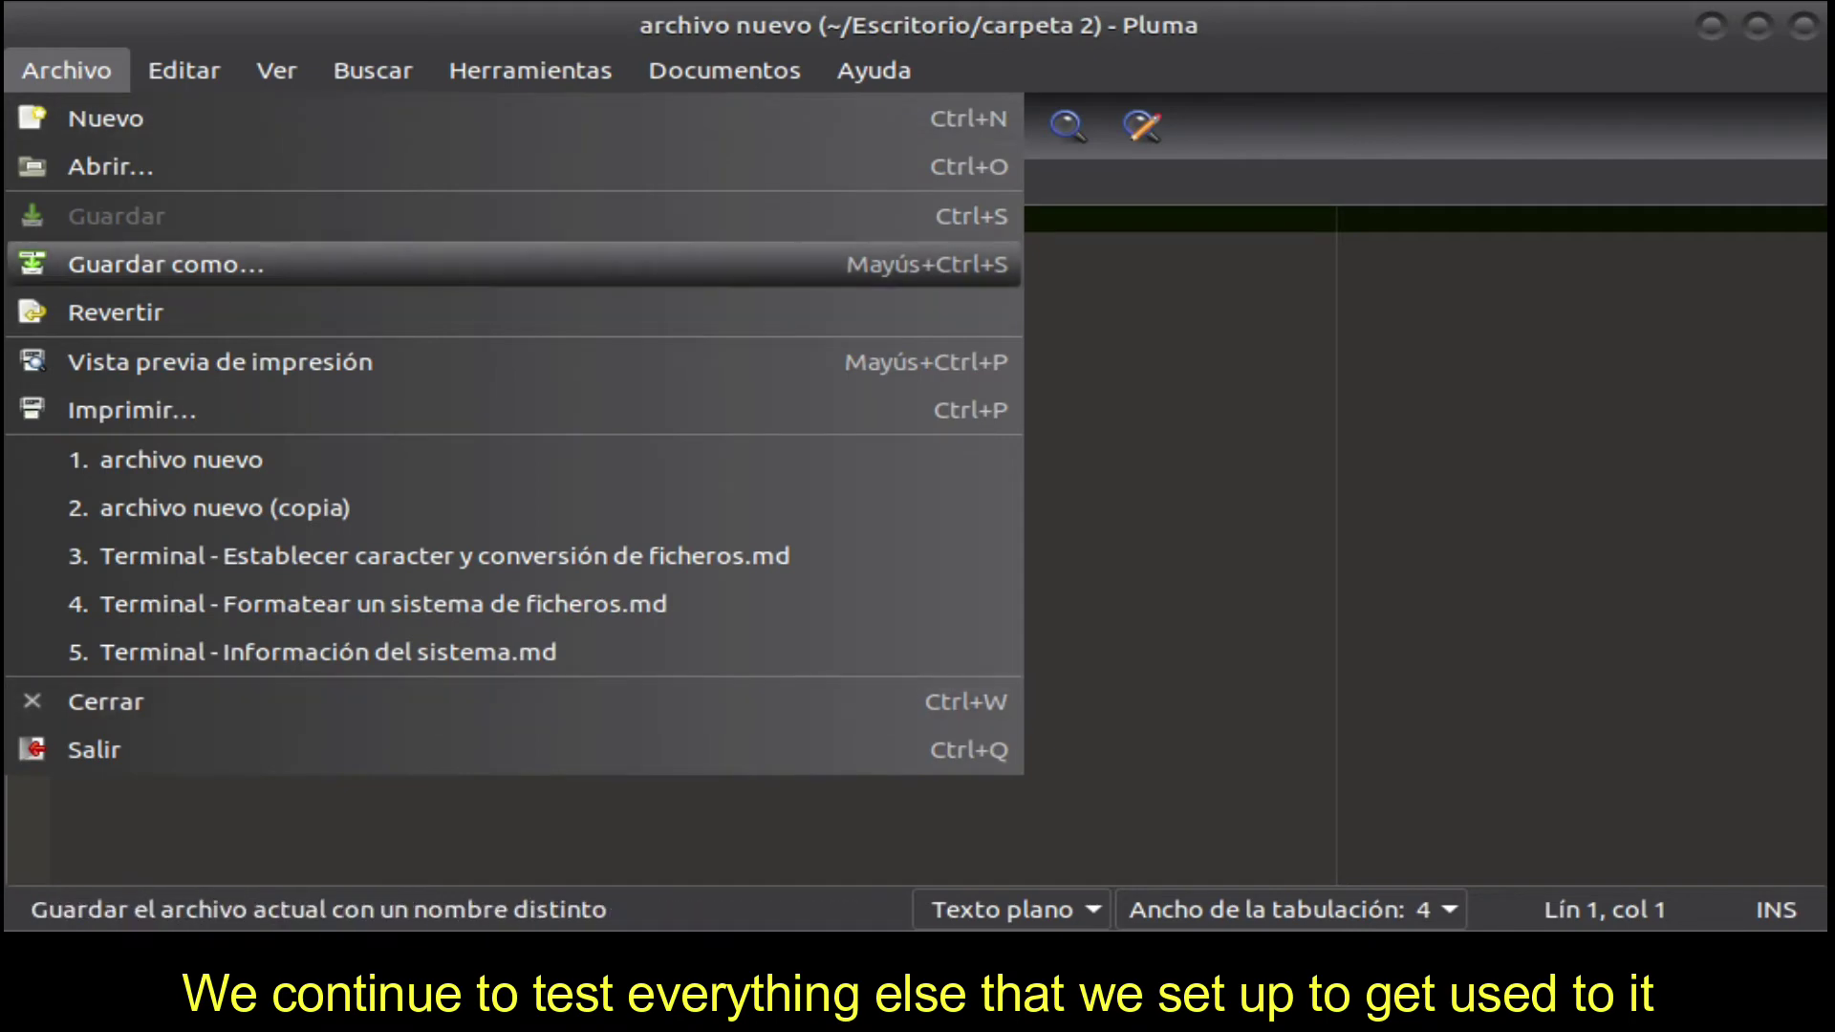
{"action": "key", "text": "Up"}
{"action": "key", "text": "Up"}
{"action": "key", "text": "Up"}
{"action": "key", "text": "Up"}
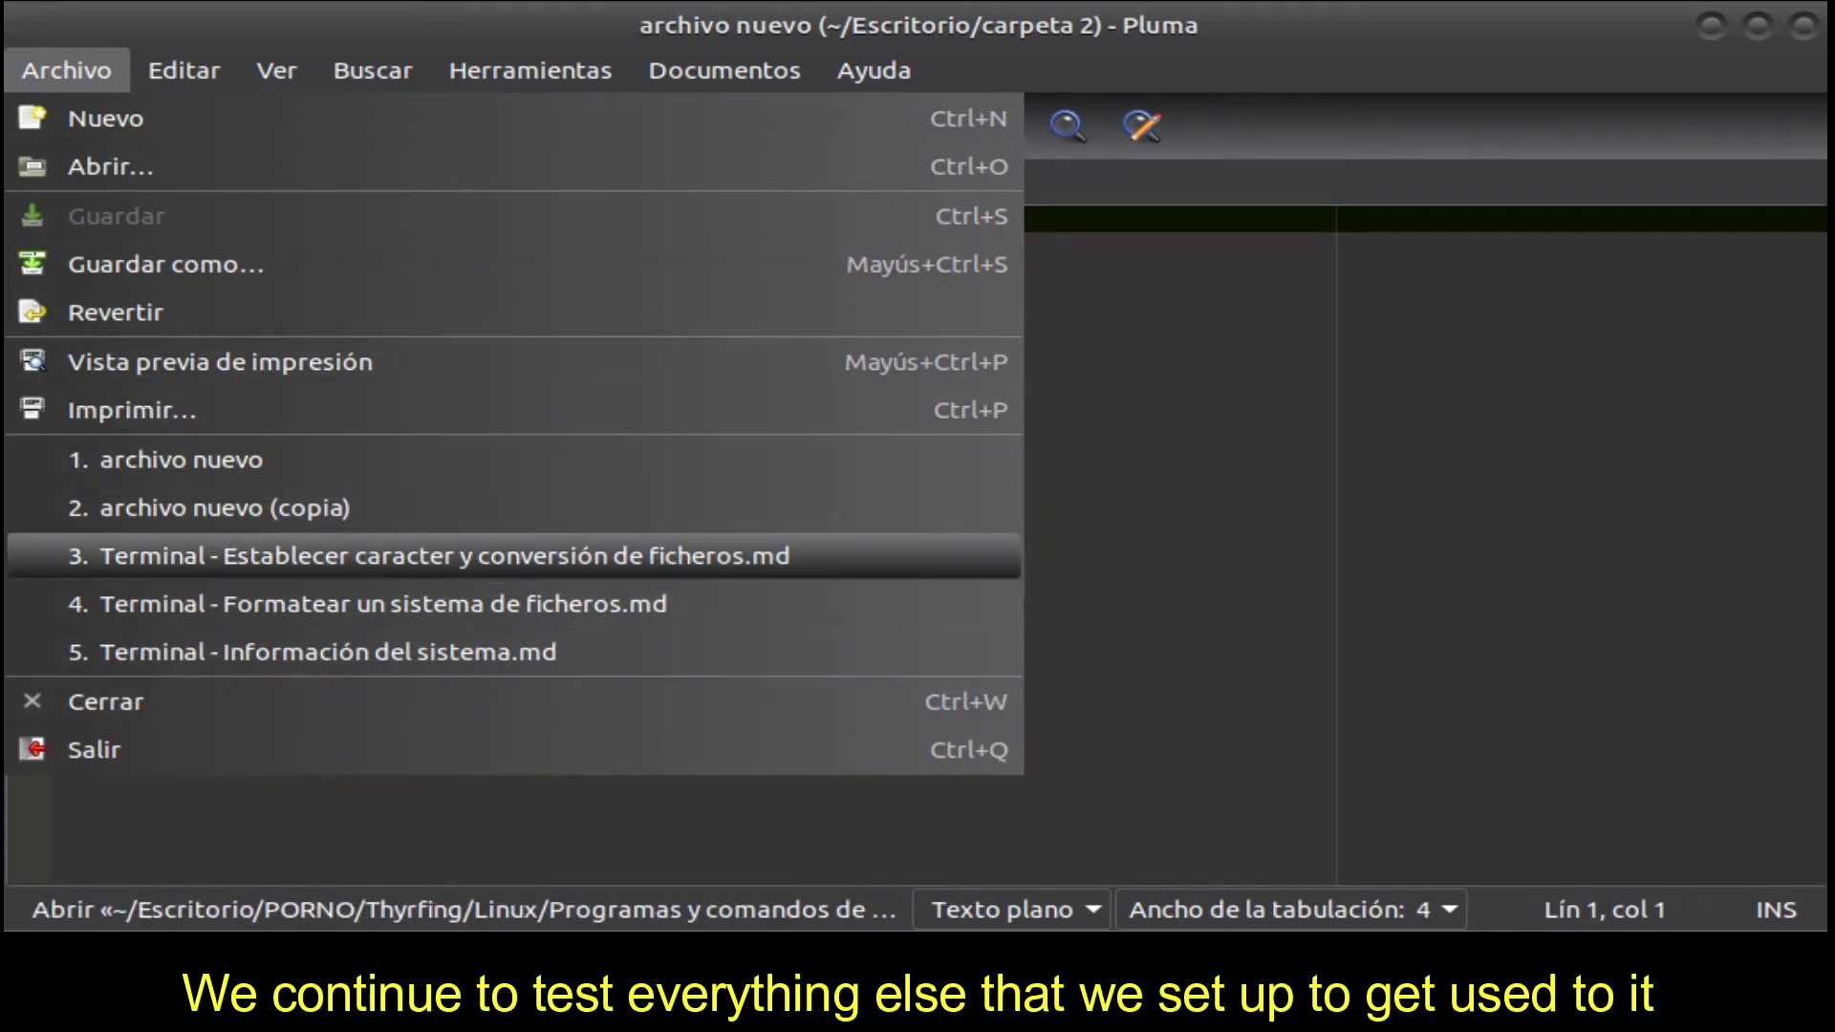
{"action": "key", "text": "Down"}
{"action": "key", "text": "Down"}
{"action": "key", "text": "Down"}
{"action": "key", "text": "Down"}
{"action": "key", "text": "Down"}
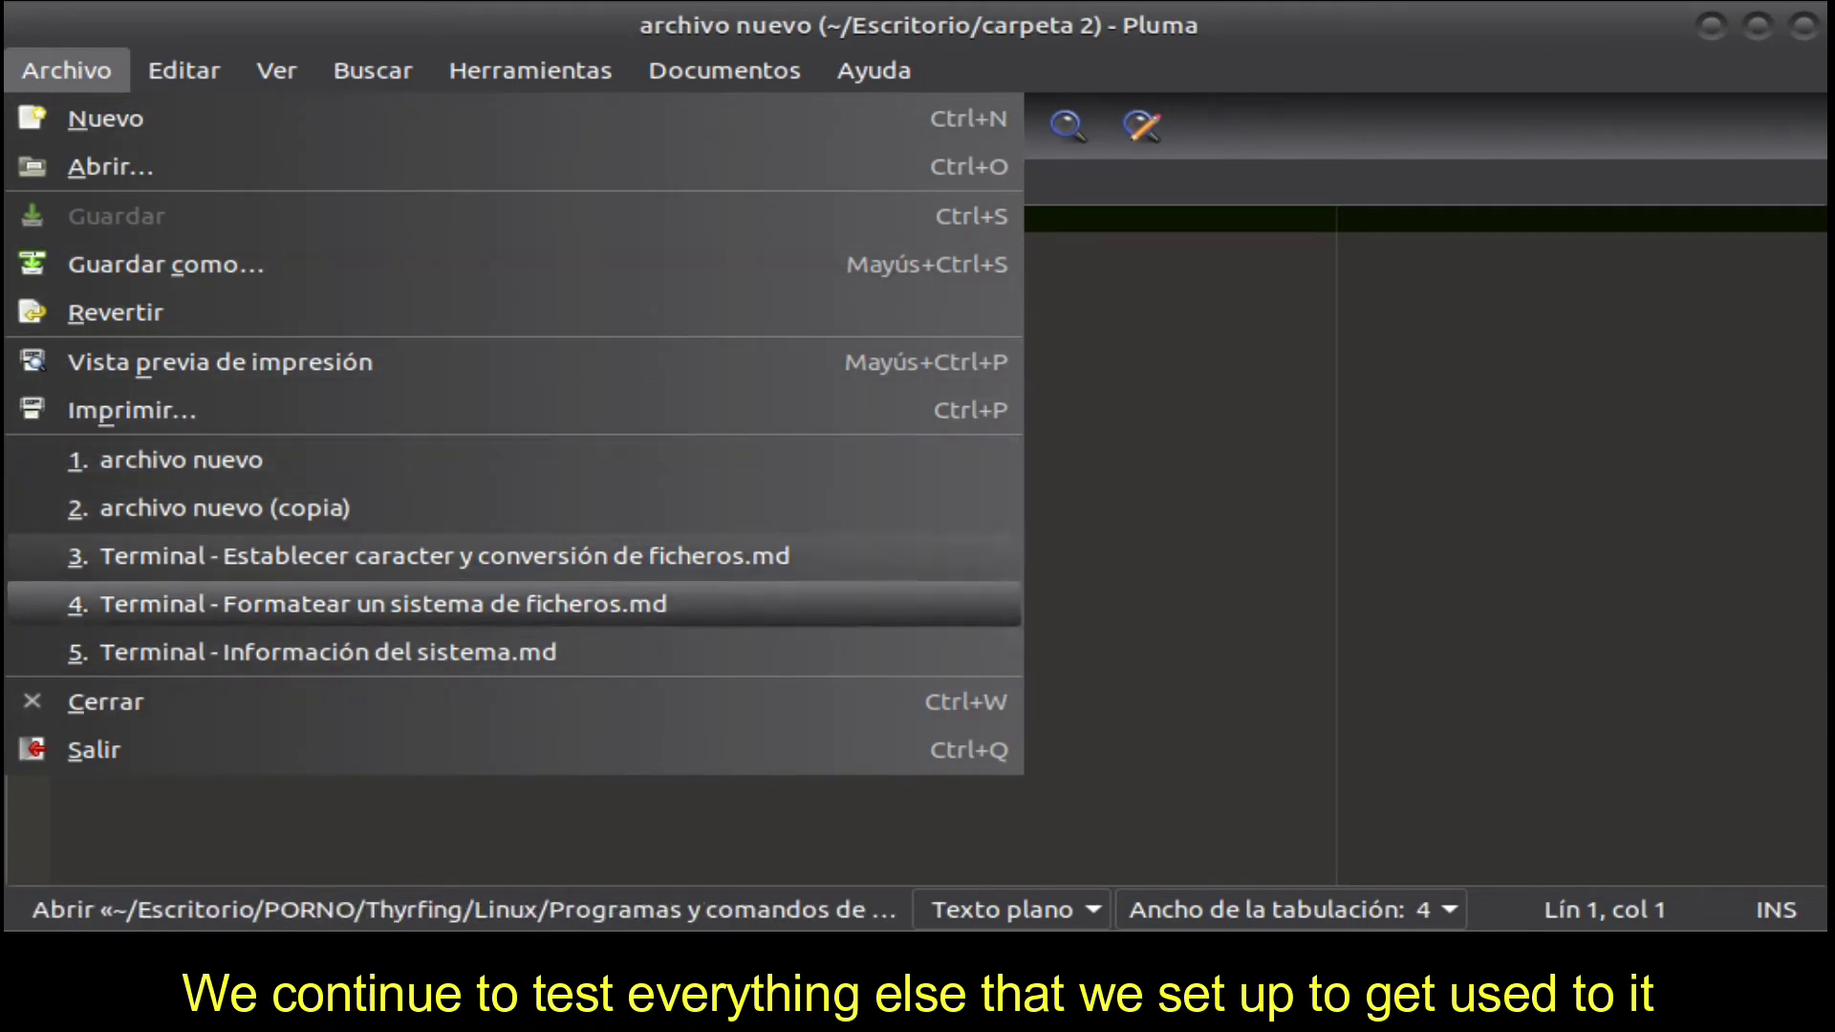
{"action": "key", "text": "Up"}
{"action": "key", "text": "Down"}
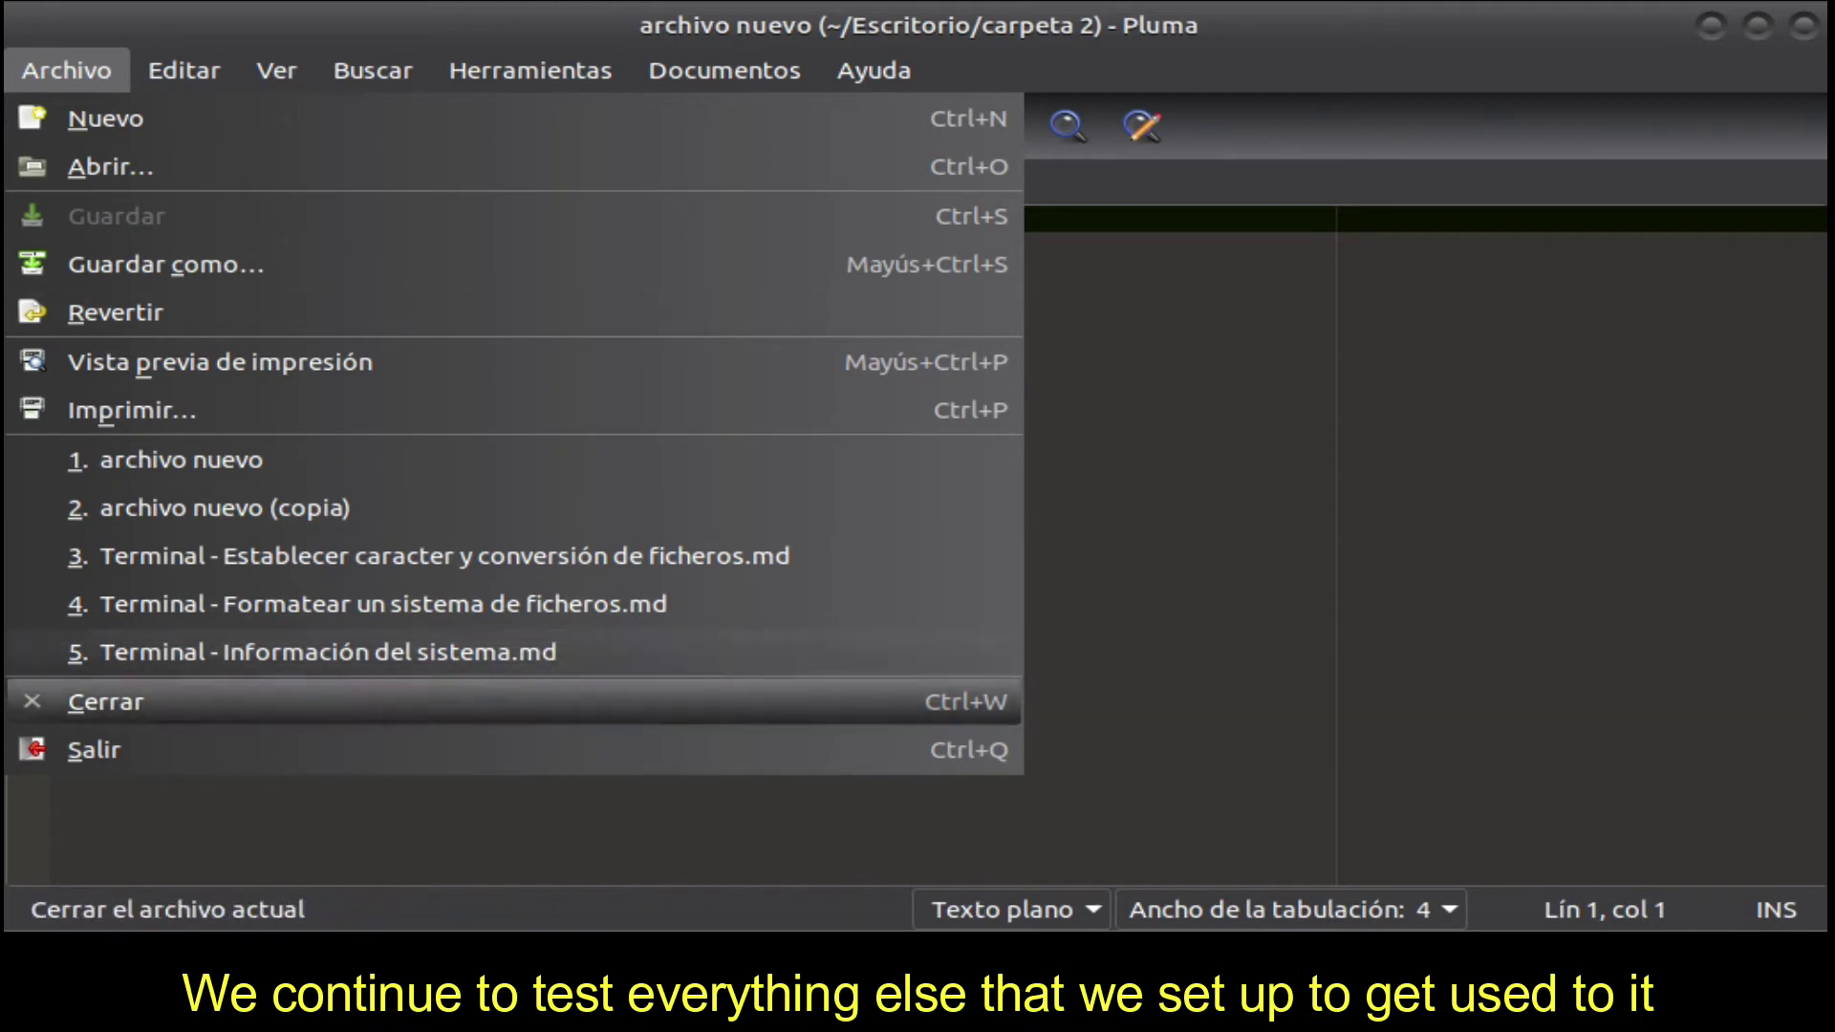
{"action": "key", "text": "Down"}
{"action": "key", "text": "Escape"}
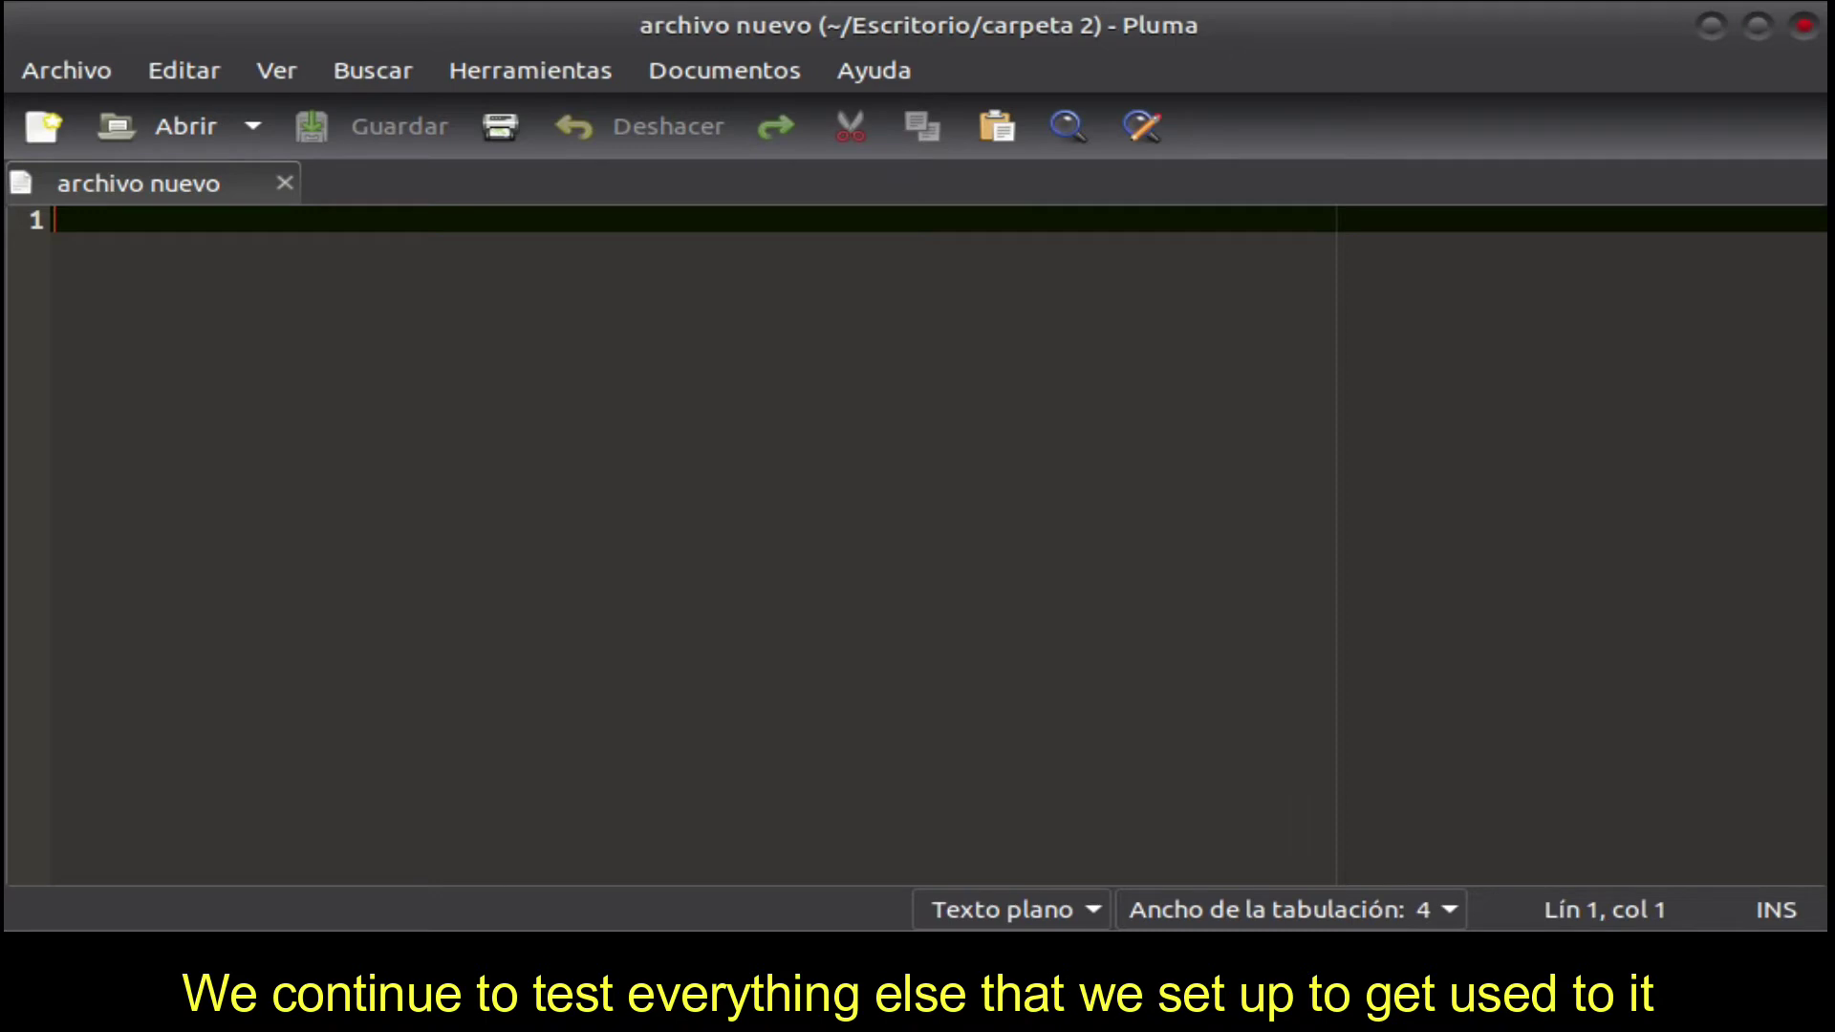
- Close Pluma and the carpeta 2 folder window
{"action": "key", "text": "ctrl+q"}
{"action": "key", "text": "Escape"}
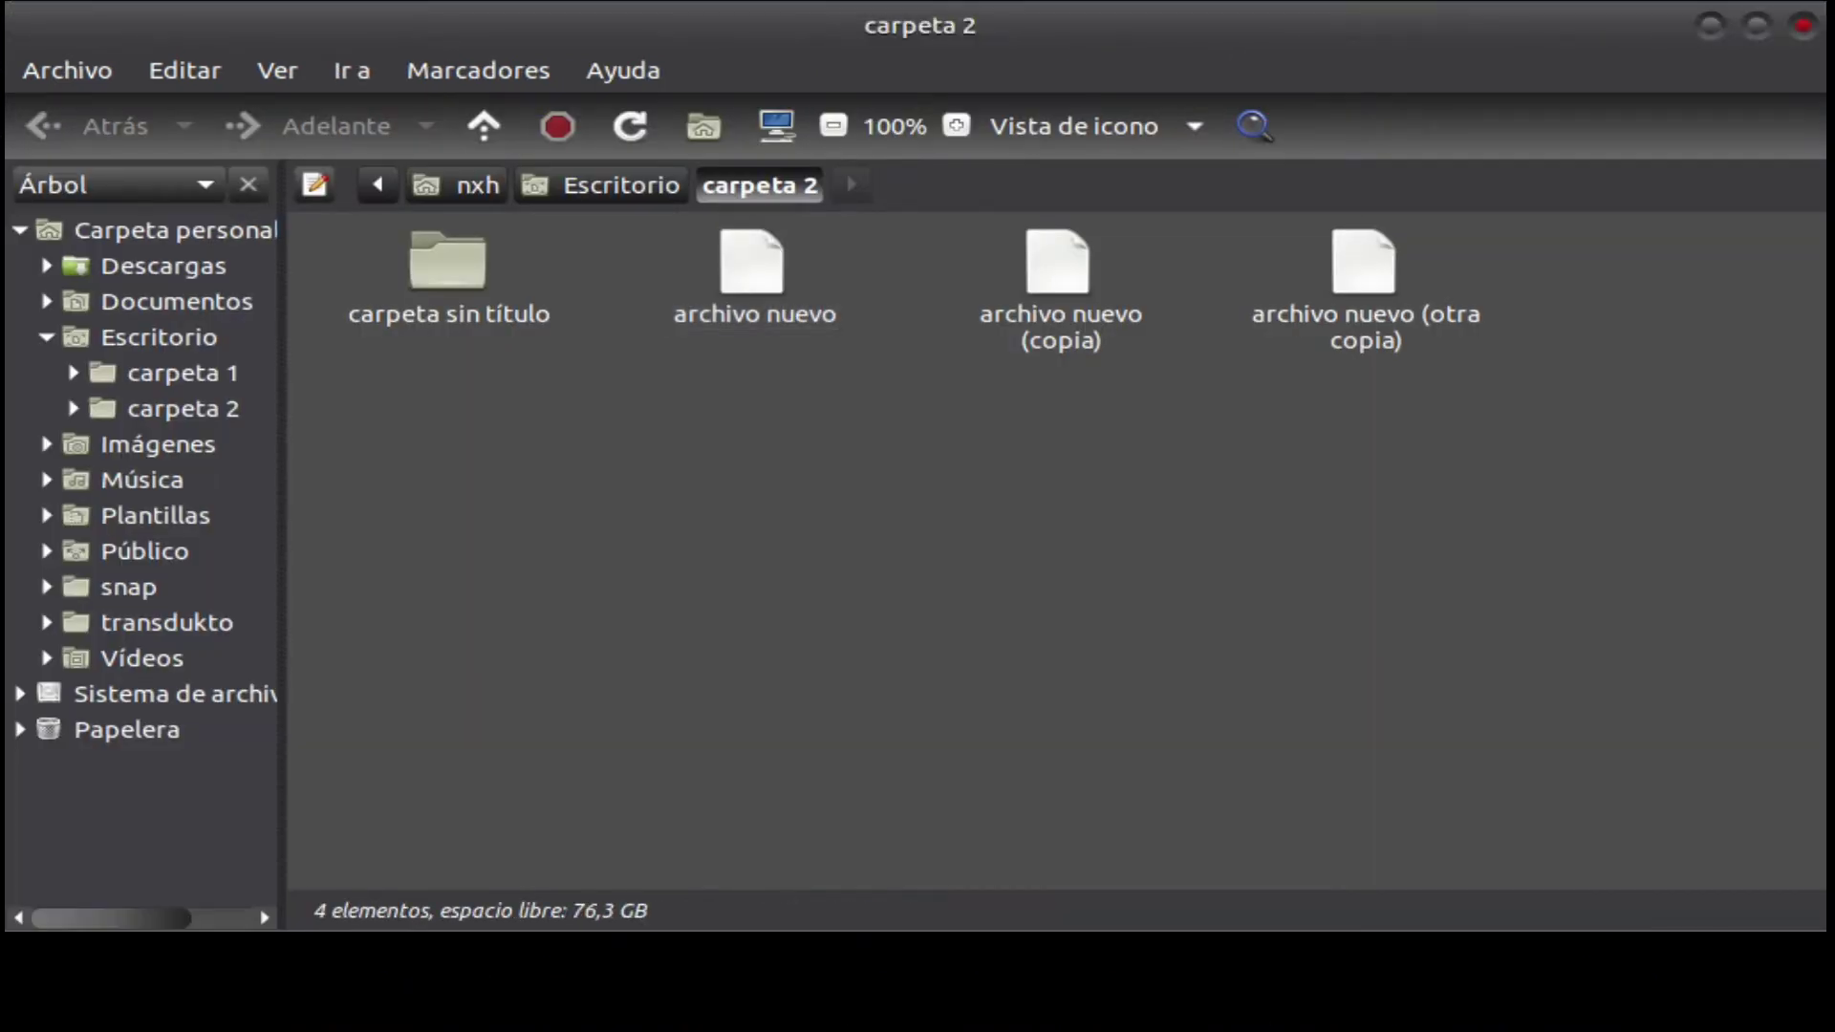
{"action": "key", "text": "ctrl+q"}
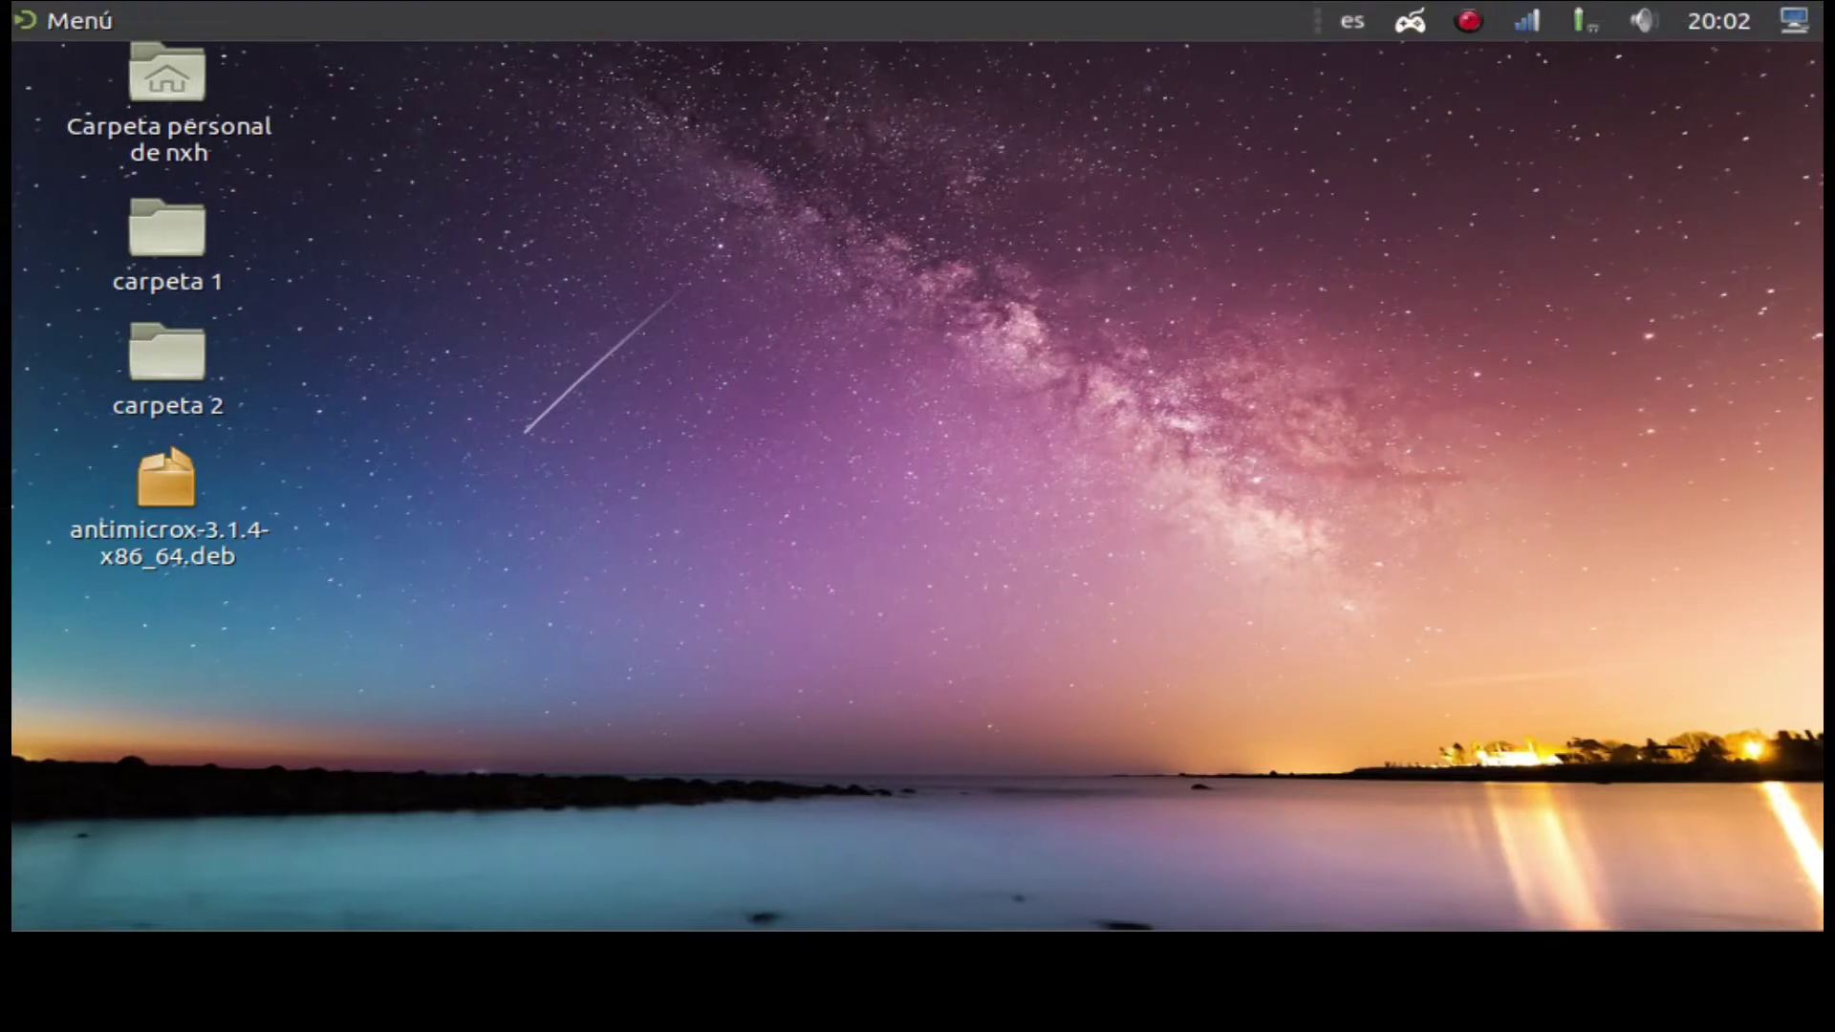
- Return to the AntiMicroX window and assign the Enter key to the gamepad's Start button
{"action": "left_click", "coordinate": [1410, 21]}
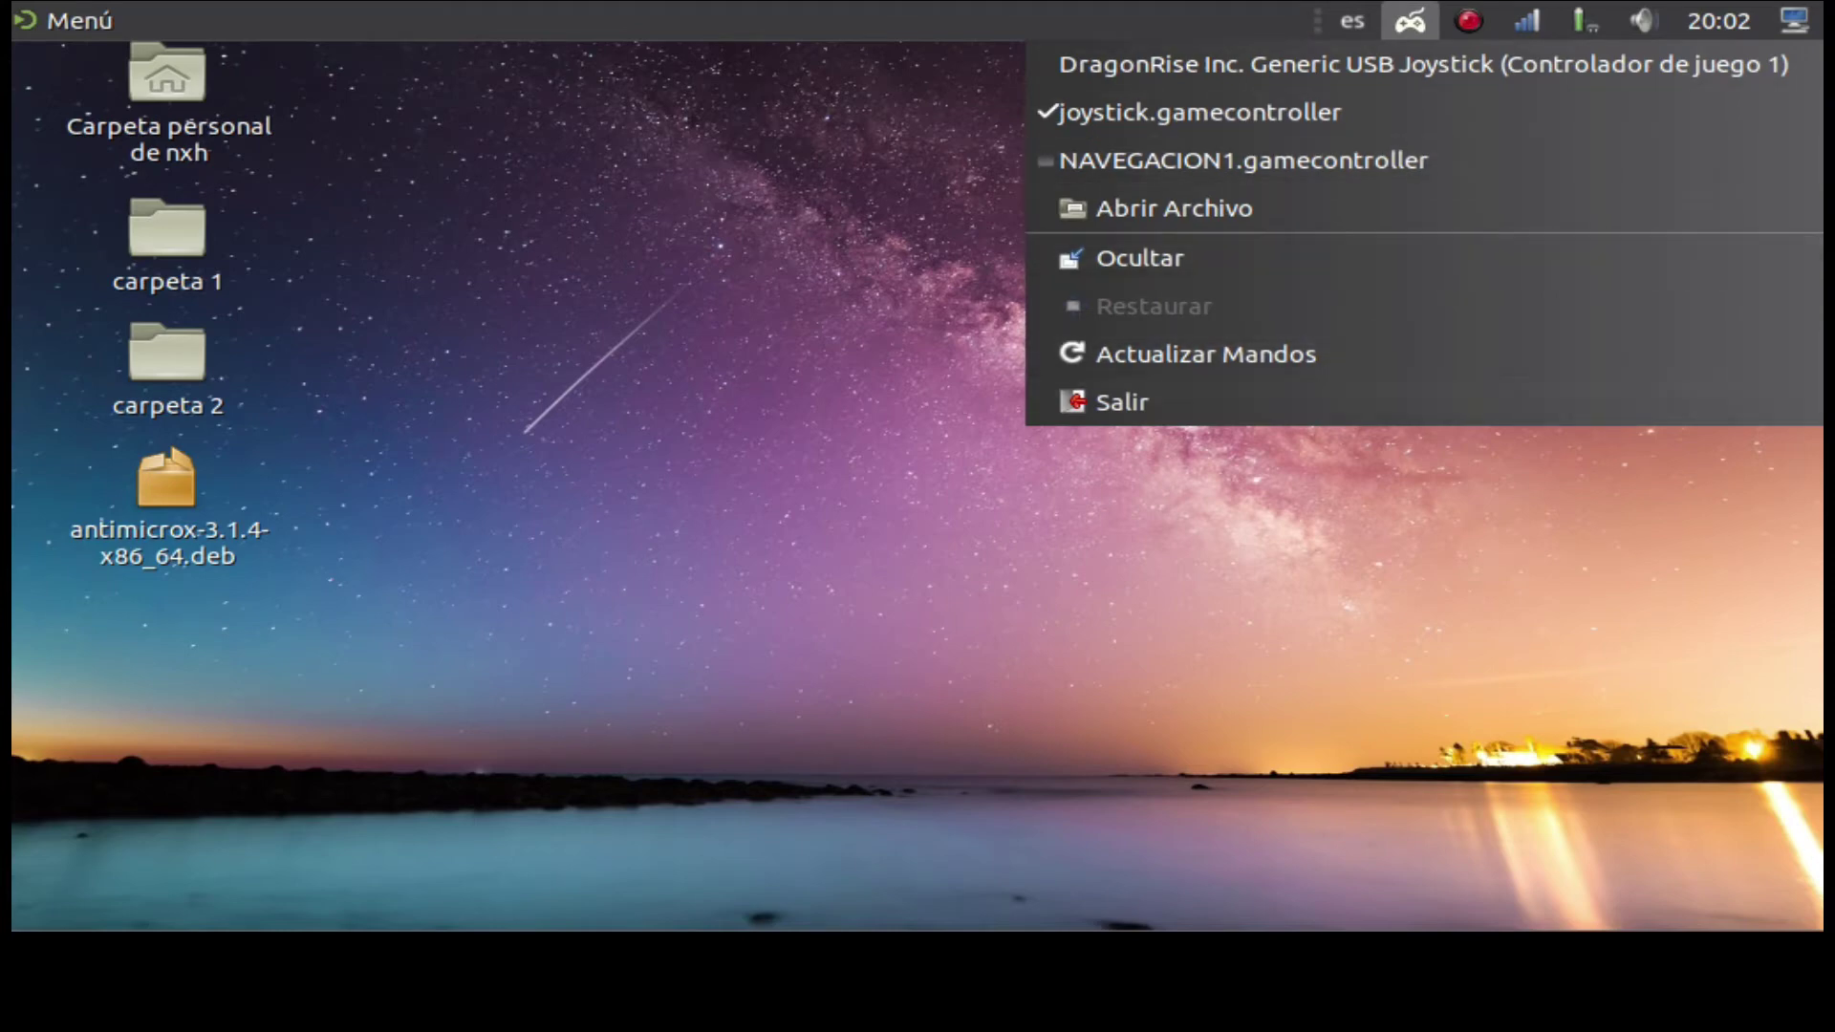
{"action": "left_click", "coordinate": [1207, 354]}
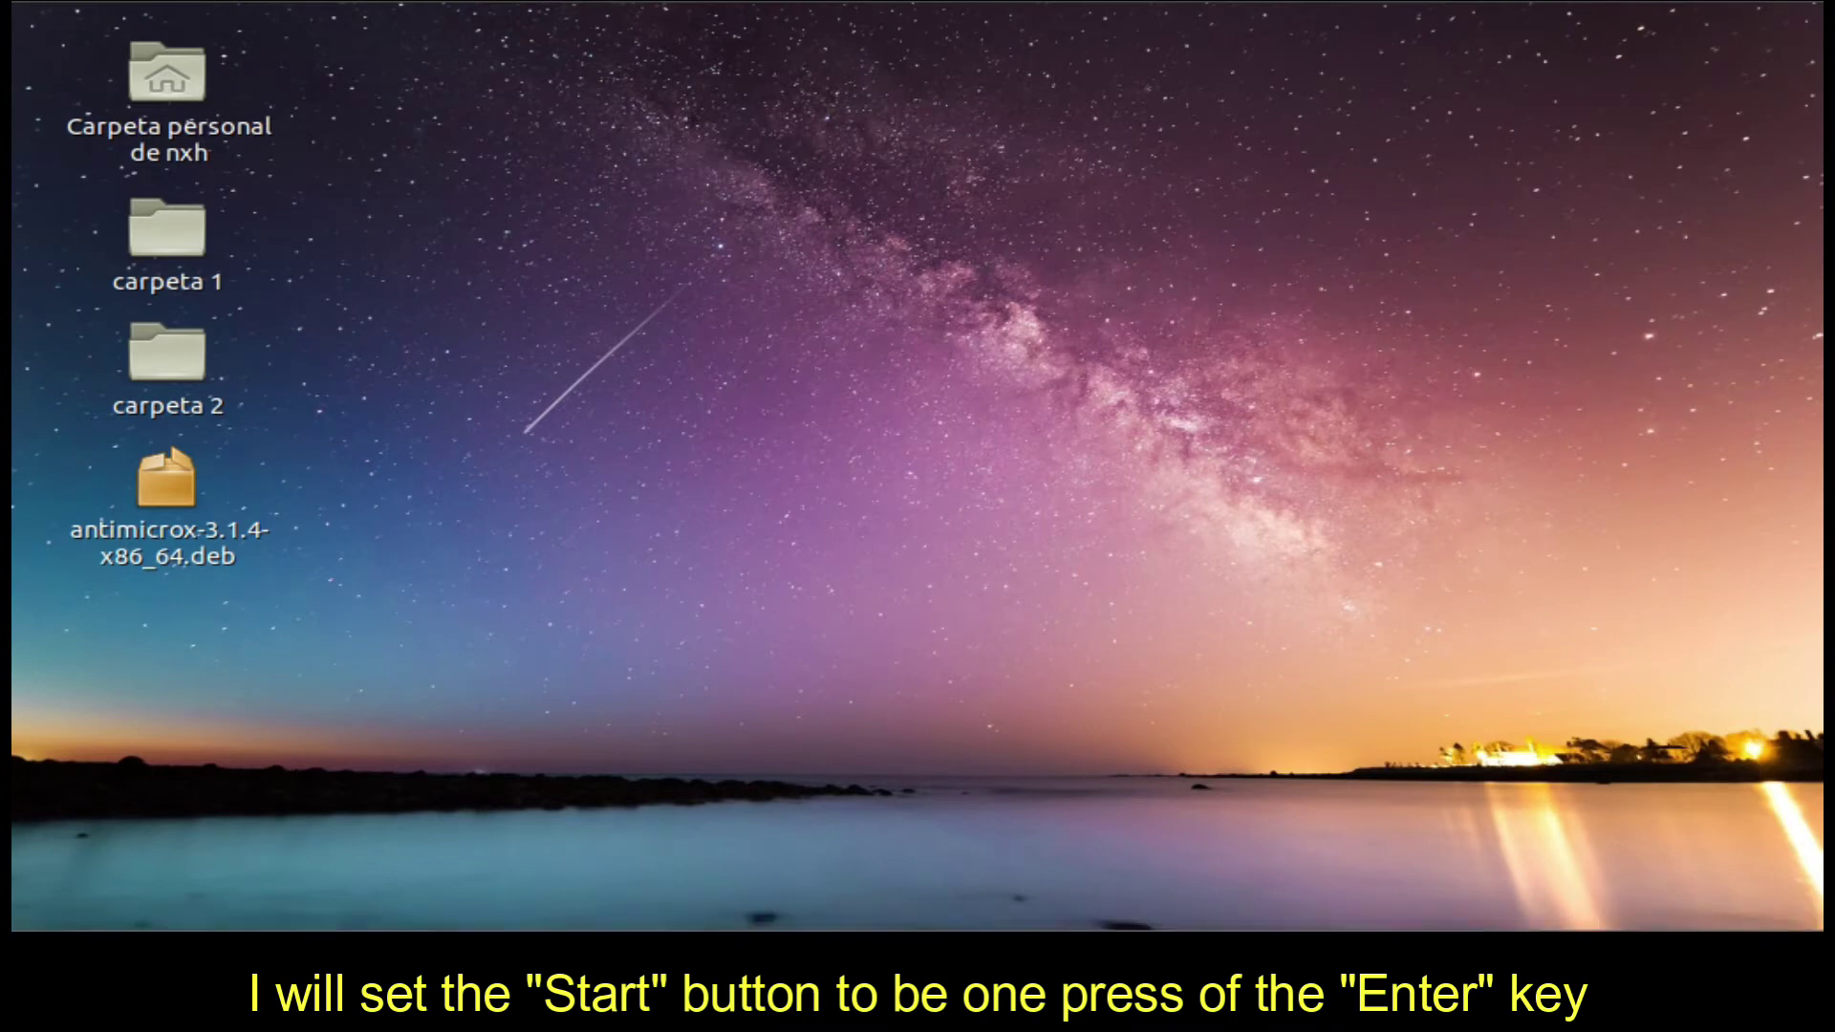
{"action": "left_click", "coordinate": [201, 917]}
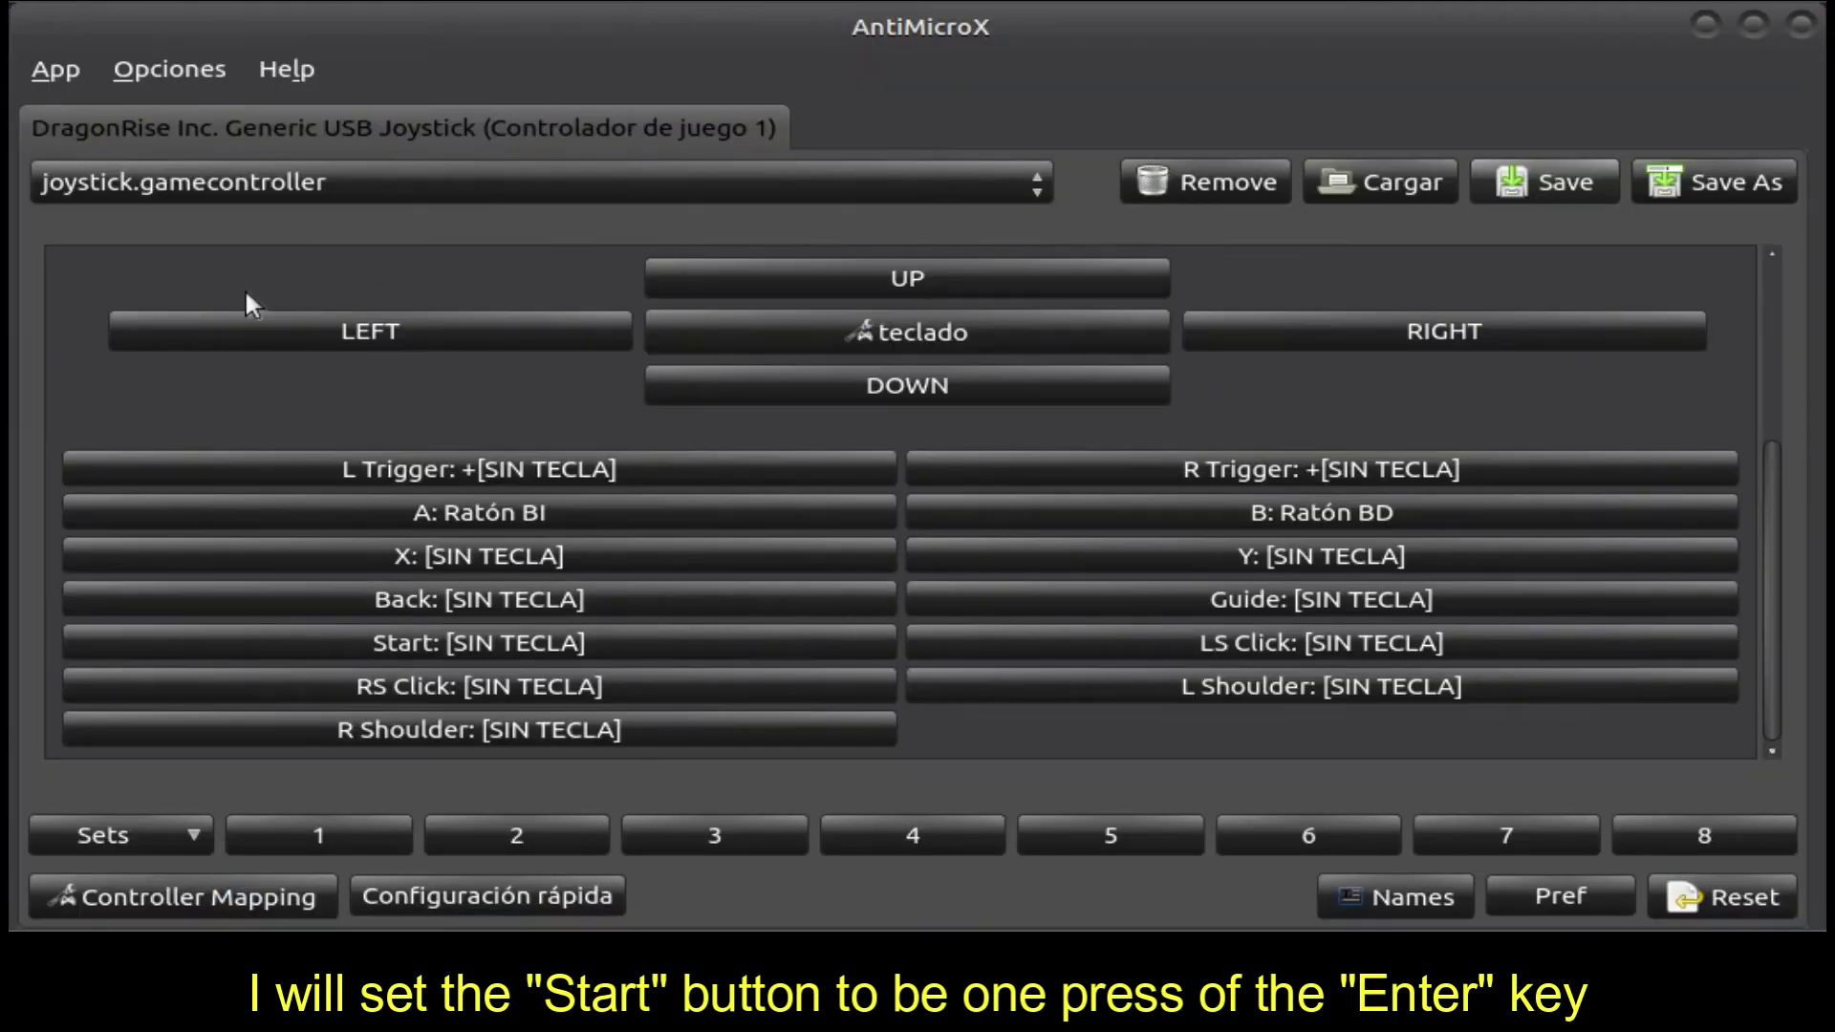
{"action": "left_click", "coordinate": [458, 644]}
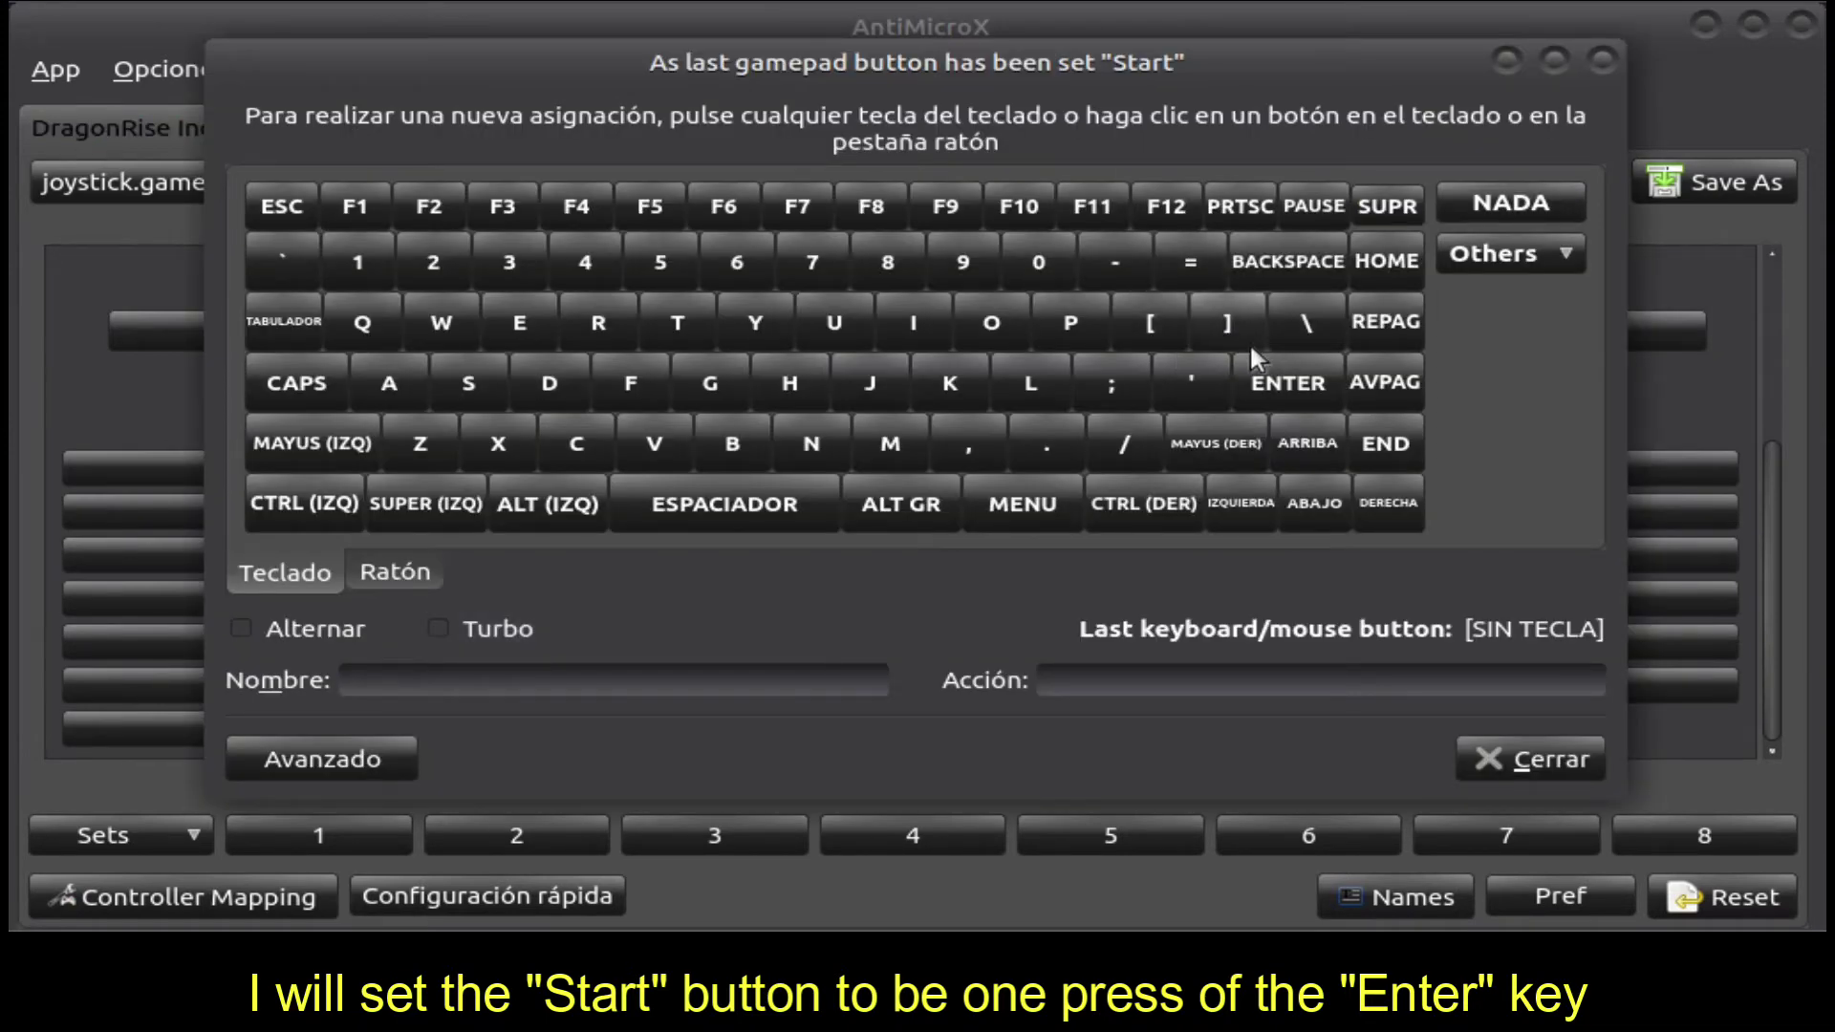
{"action": "left_click", "coordinate": [1250, 390]}
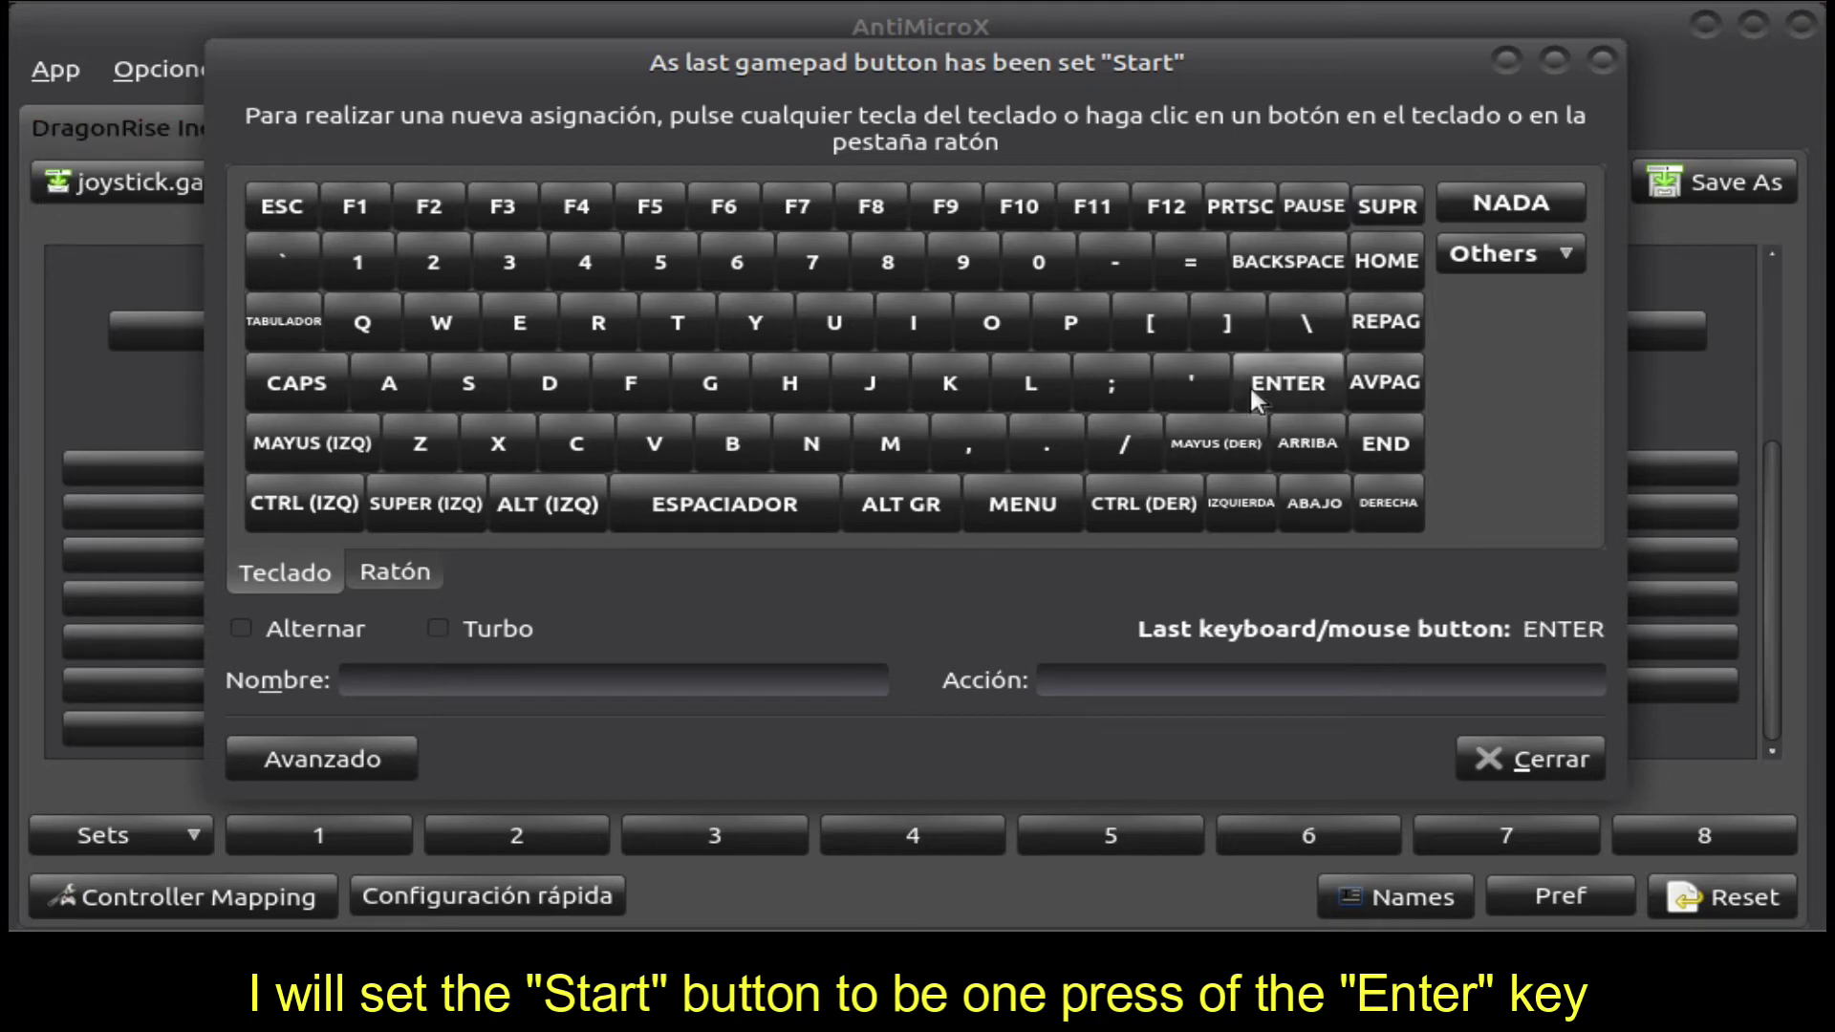
{"action": "left_click", "coordinate": [1517, 770]}
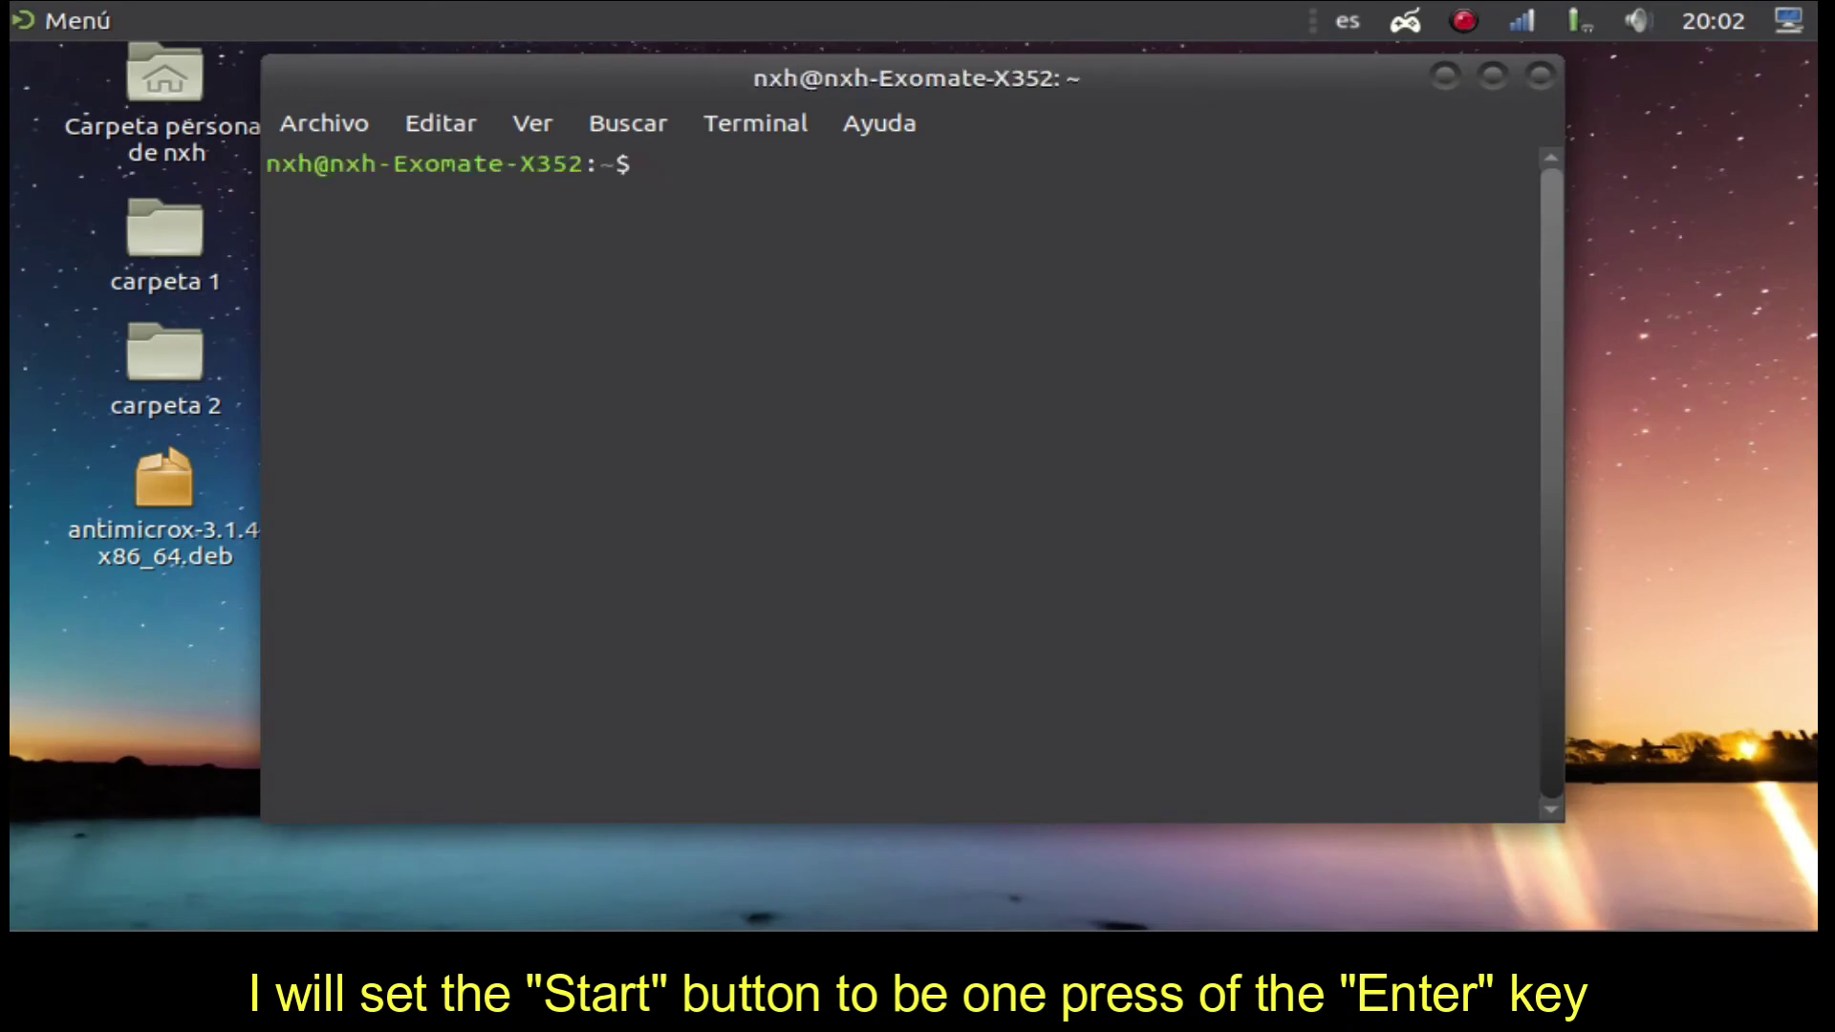
- Test the Start button's Enter mapping by running sudo apt update in a terminal and submitting the account password
{"action": "type", "text": "sudo"}
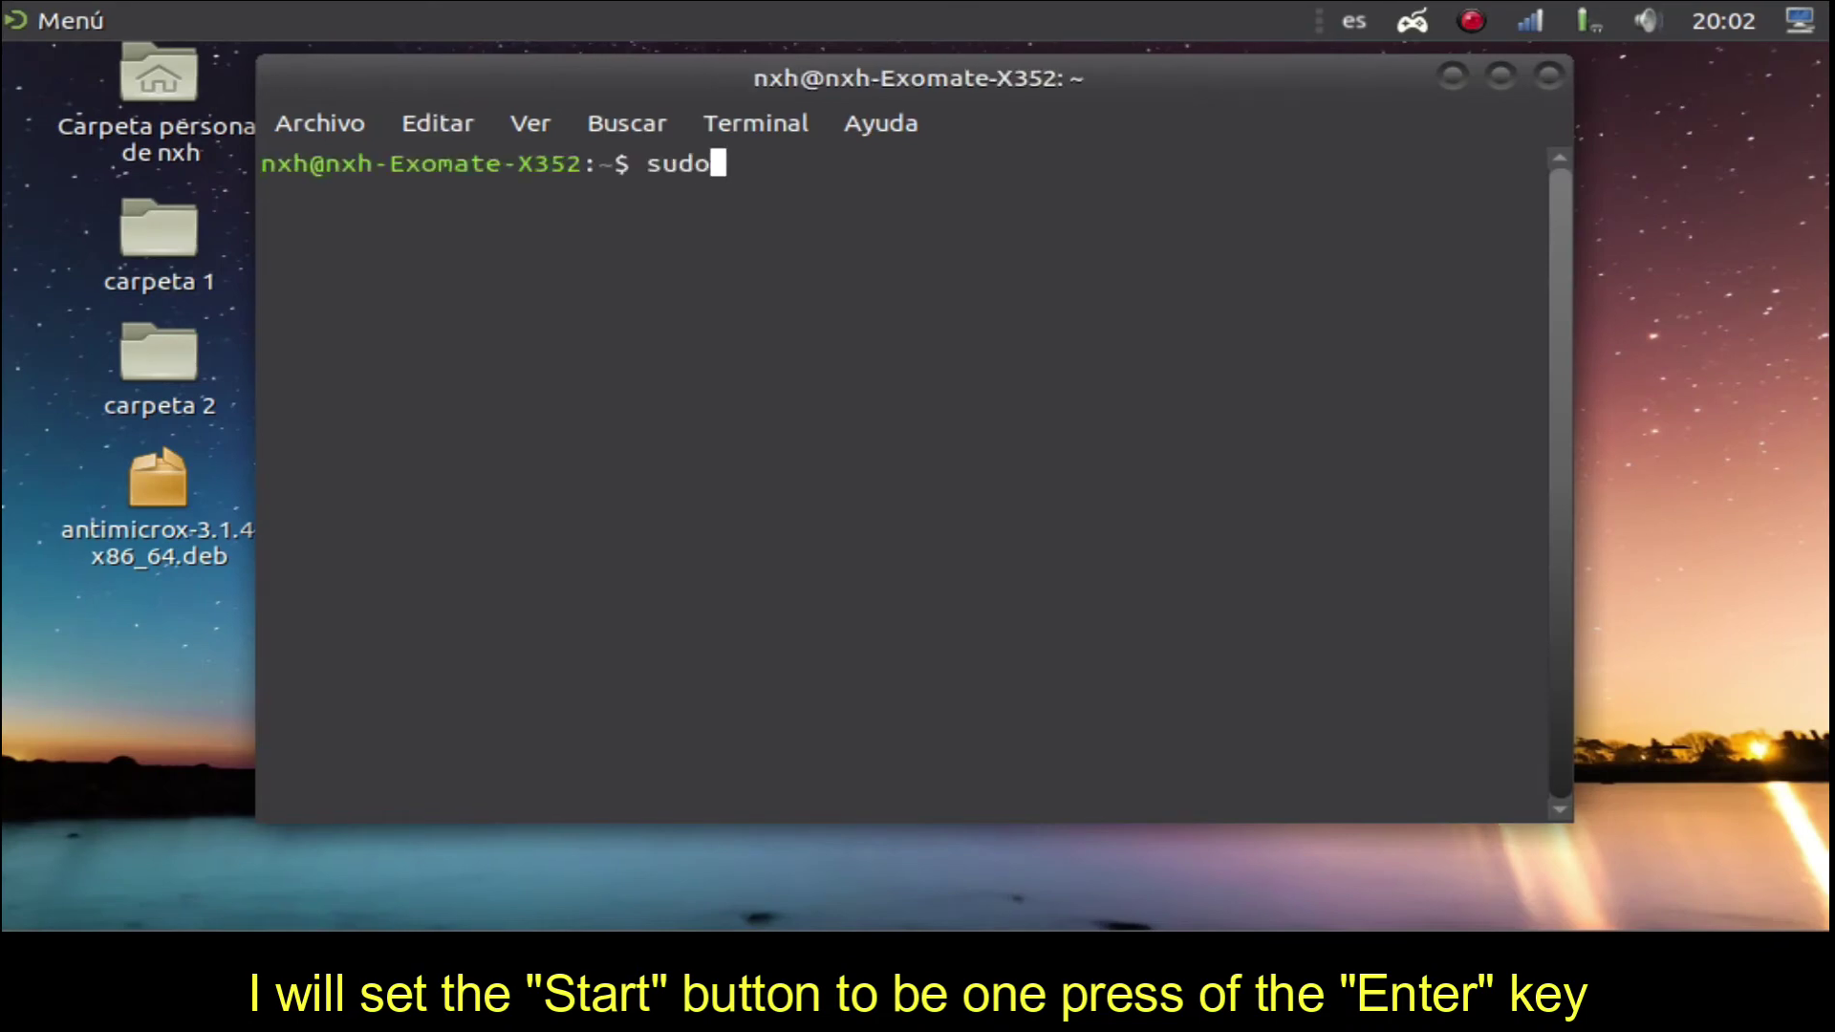
{"action": "type", "text": " apt update"}
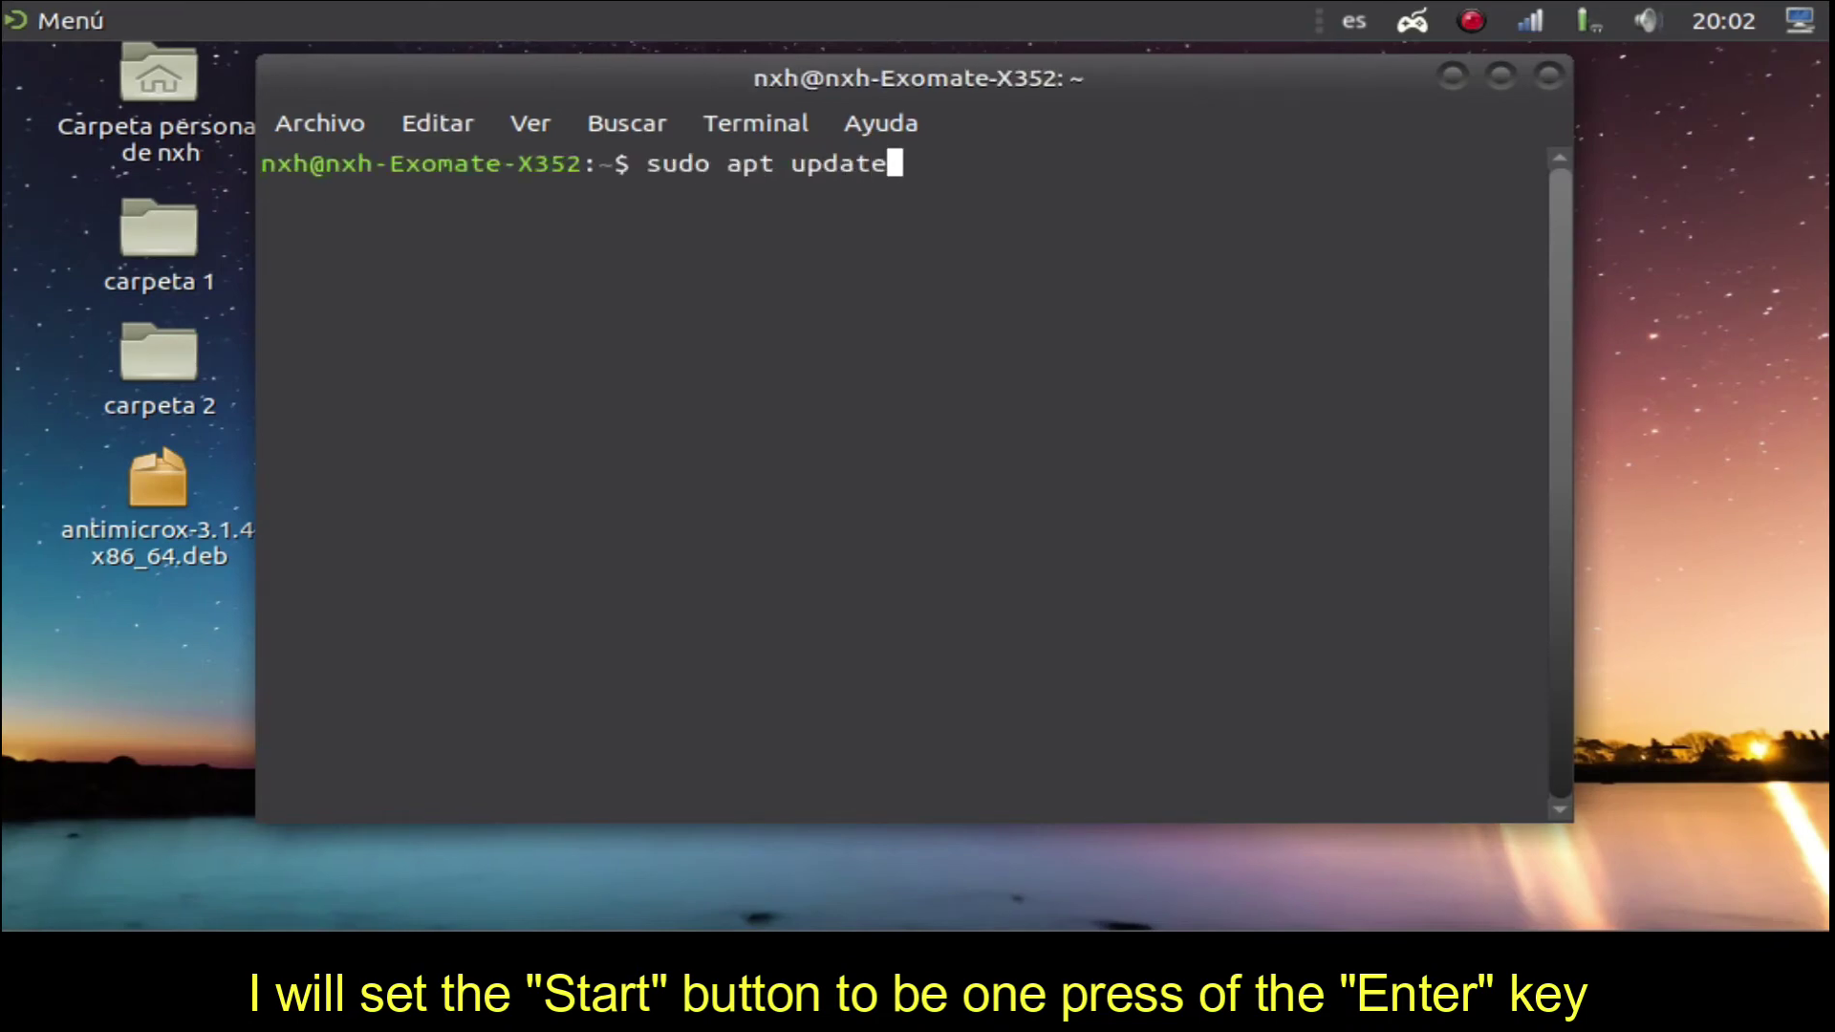
{"action": "key", "text": "Return"}
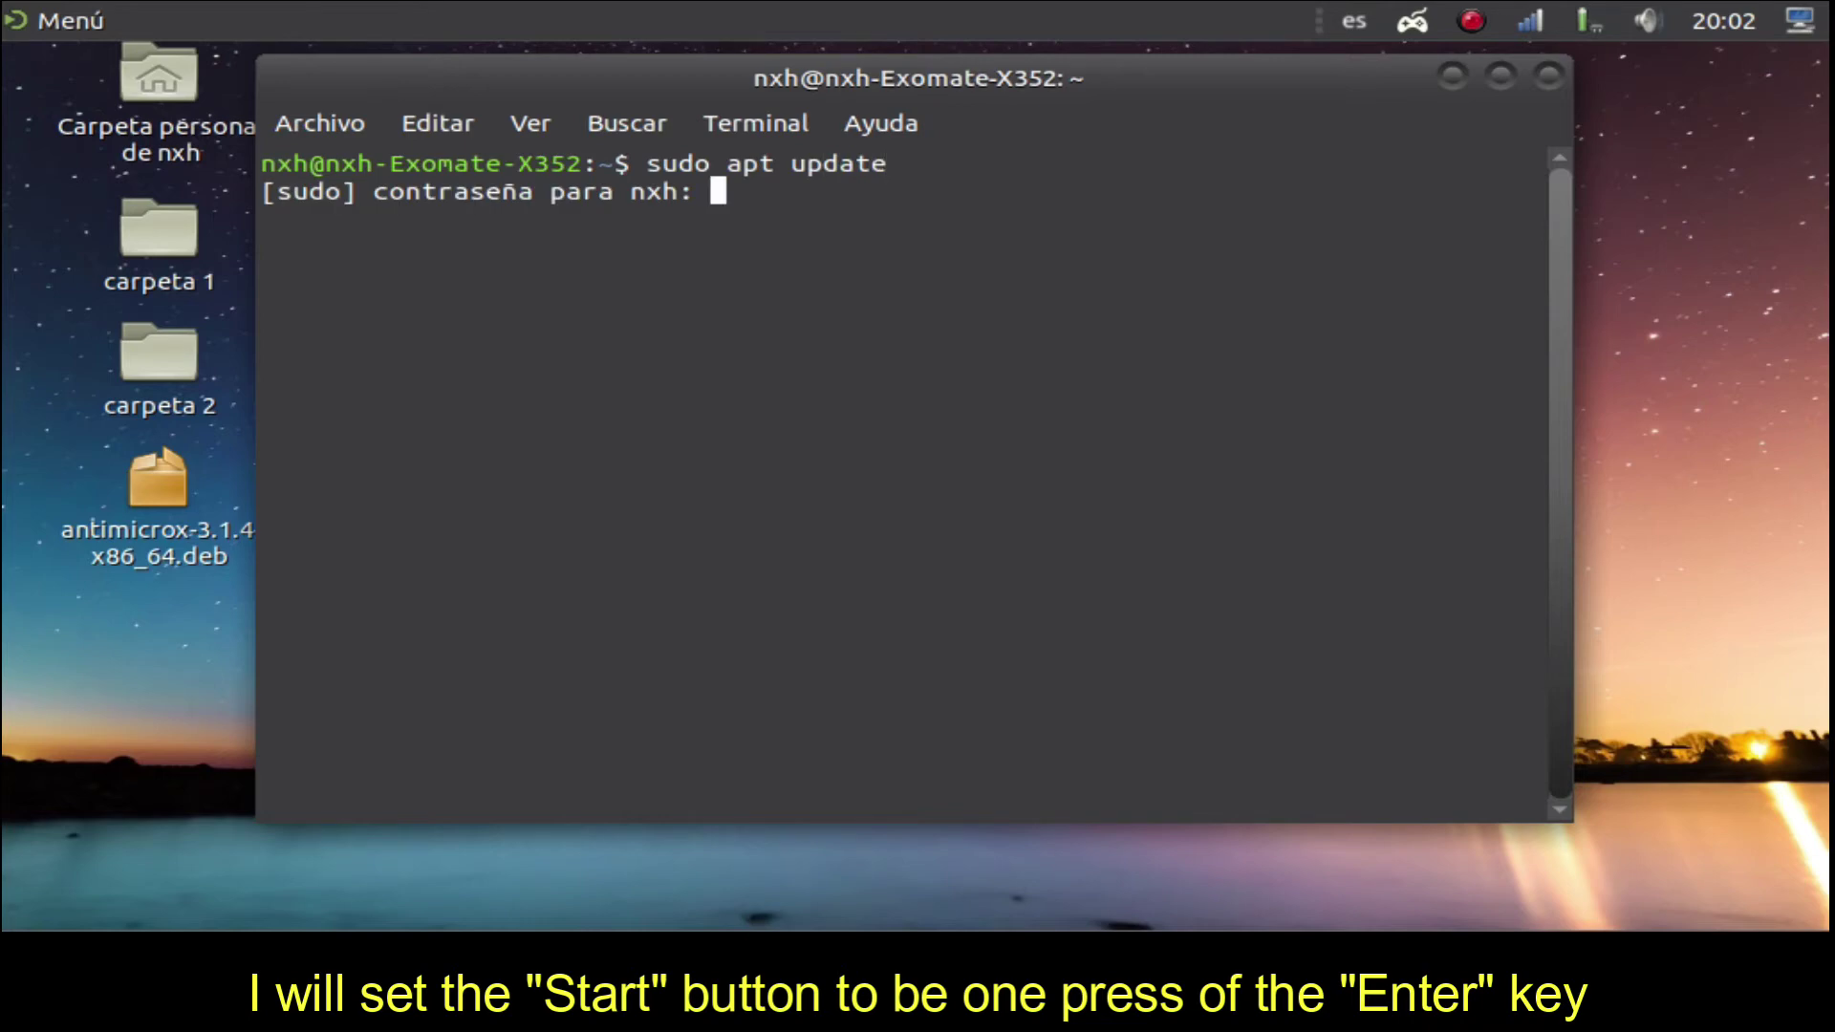
{"action": "key", "text": "Return"}
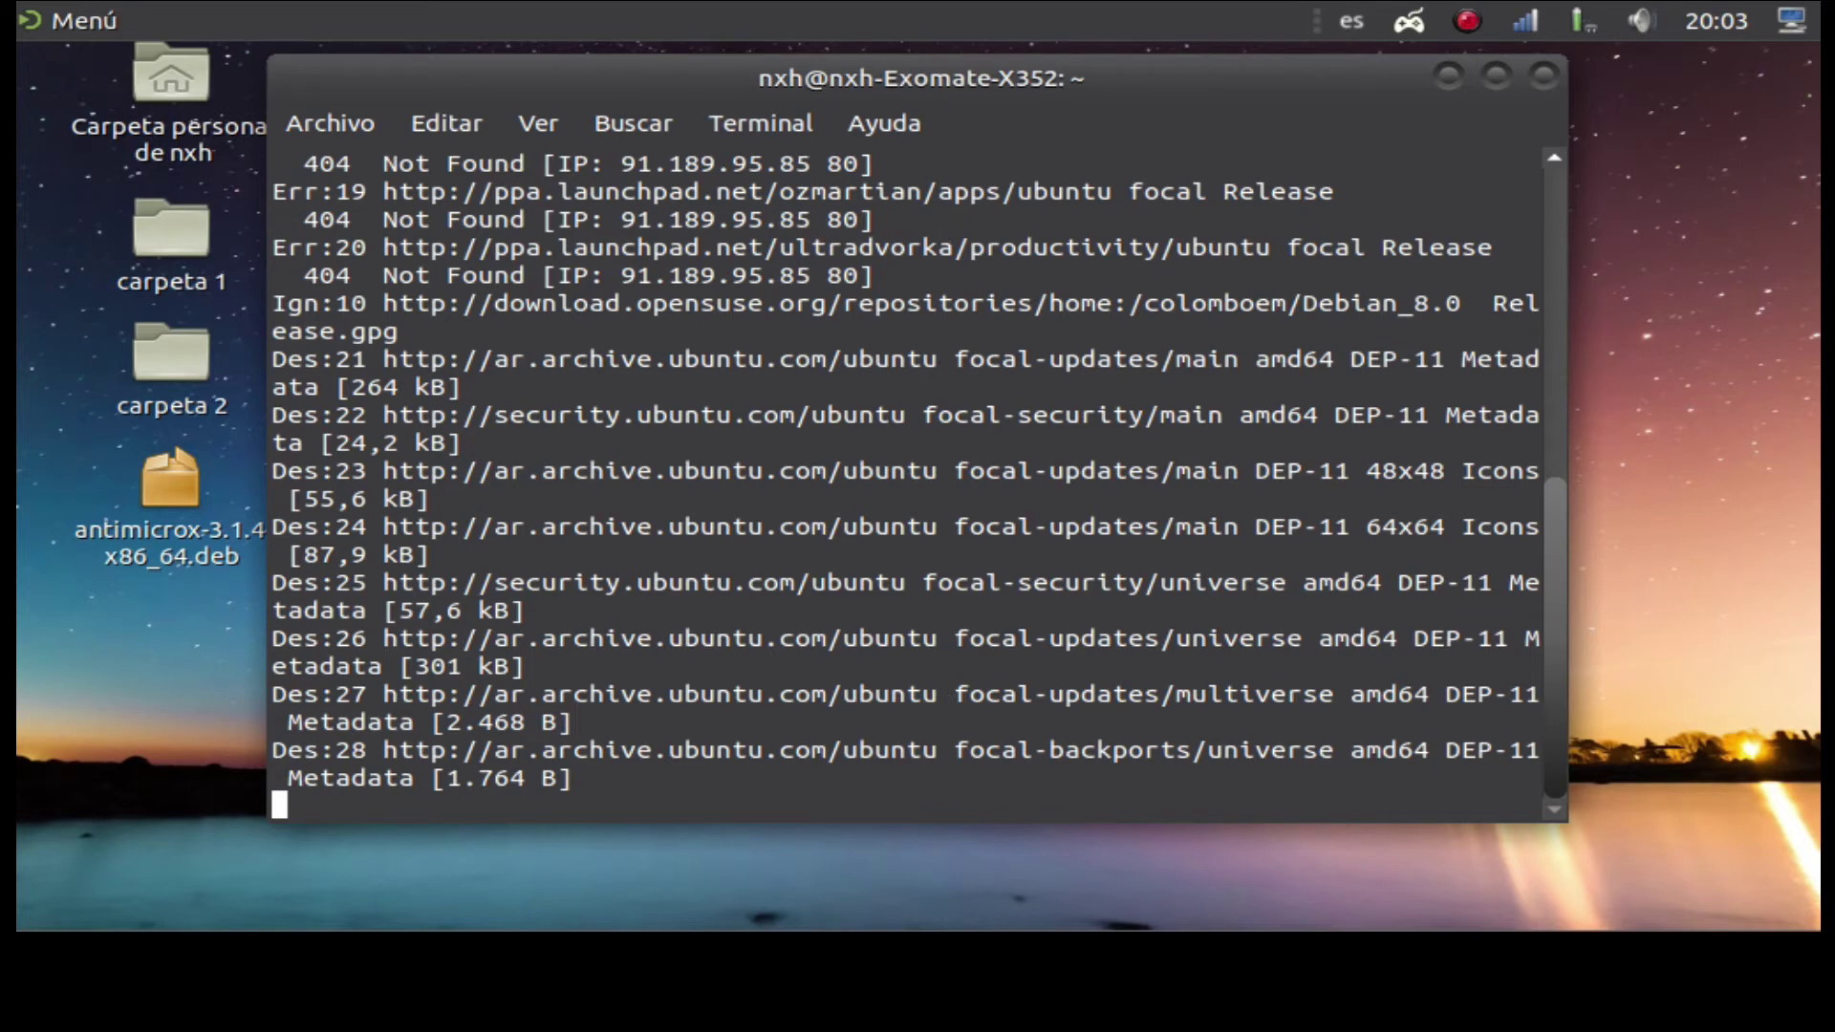
- Close the terminal window while the update is running, confirming that its process is ended
{"action": "left_click", "coordinate": [330, 123]}
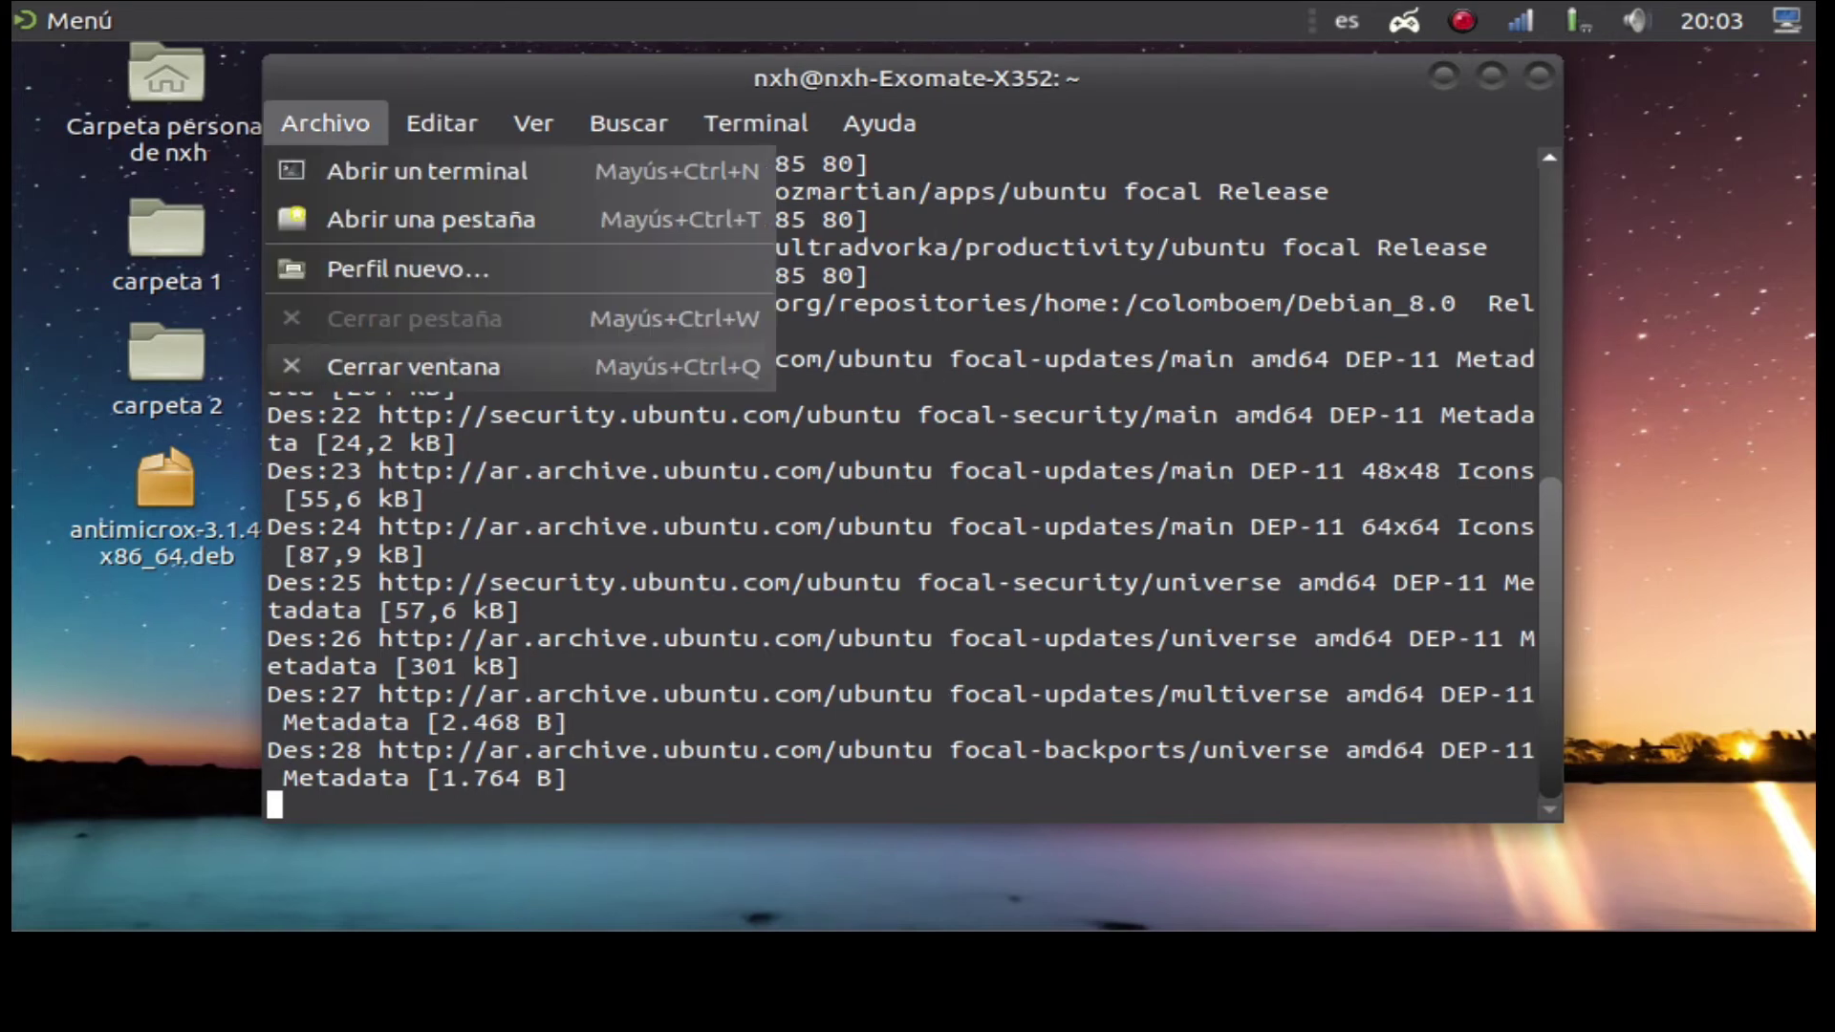
{"action": "left_click", "coordinate": [330, 123]}
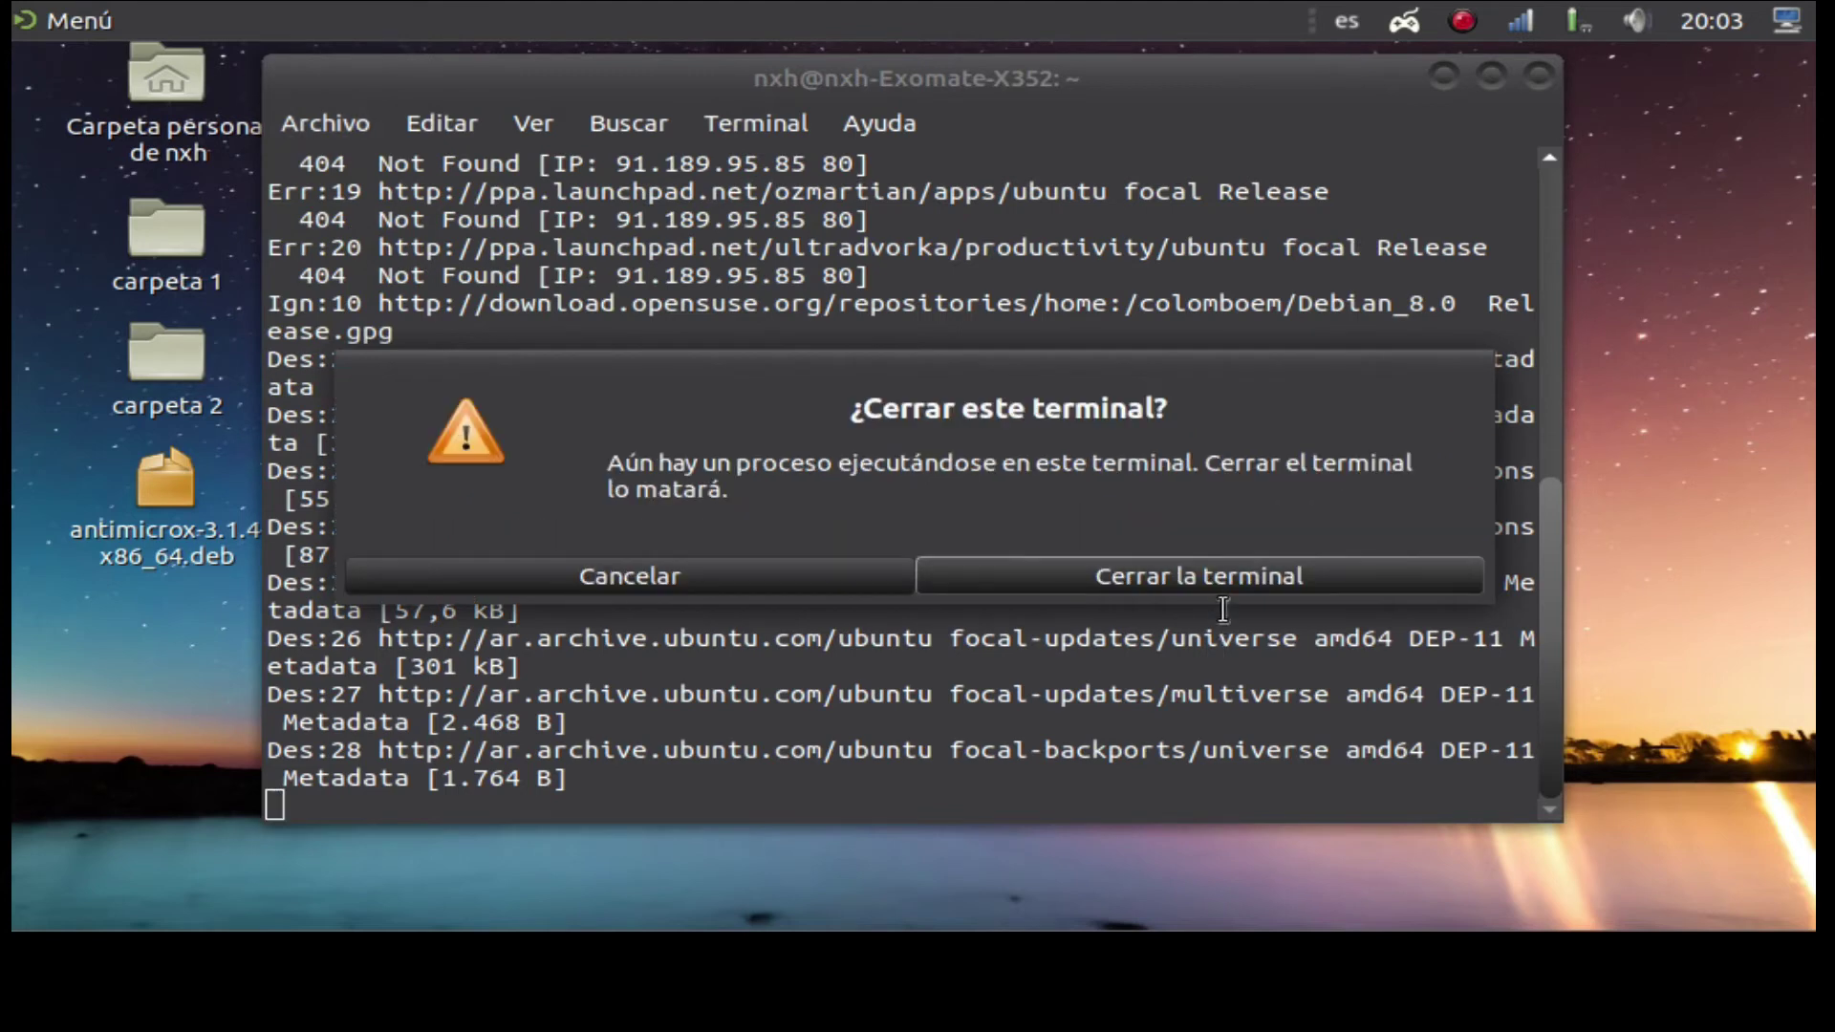
{"action": "key", "text": "Return"}
- Return to the AntiMicroX window, assign the left Super key to the gamepad's Back button and save the profile
{"action": "left_click", "coordinate": [1404, 21]}
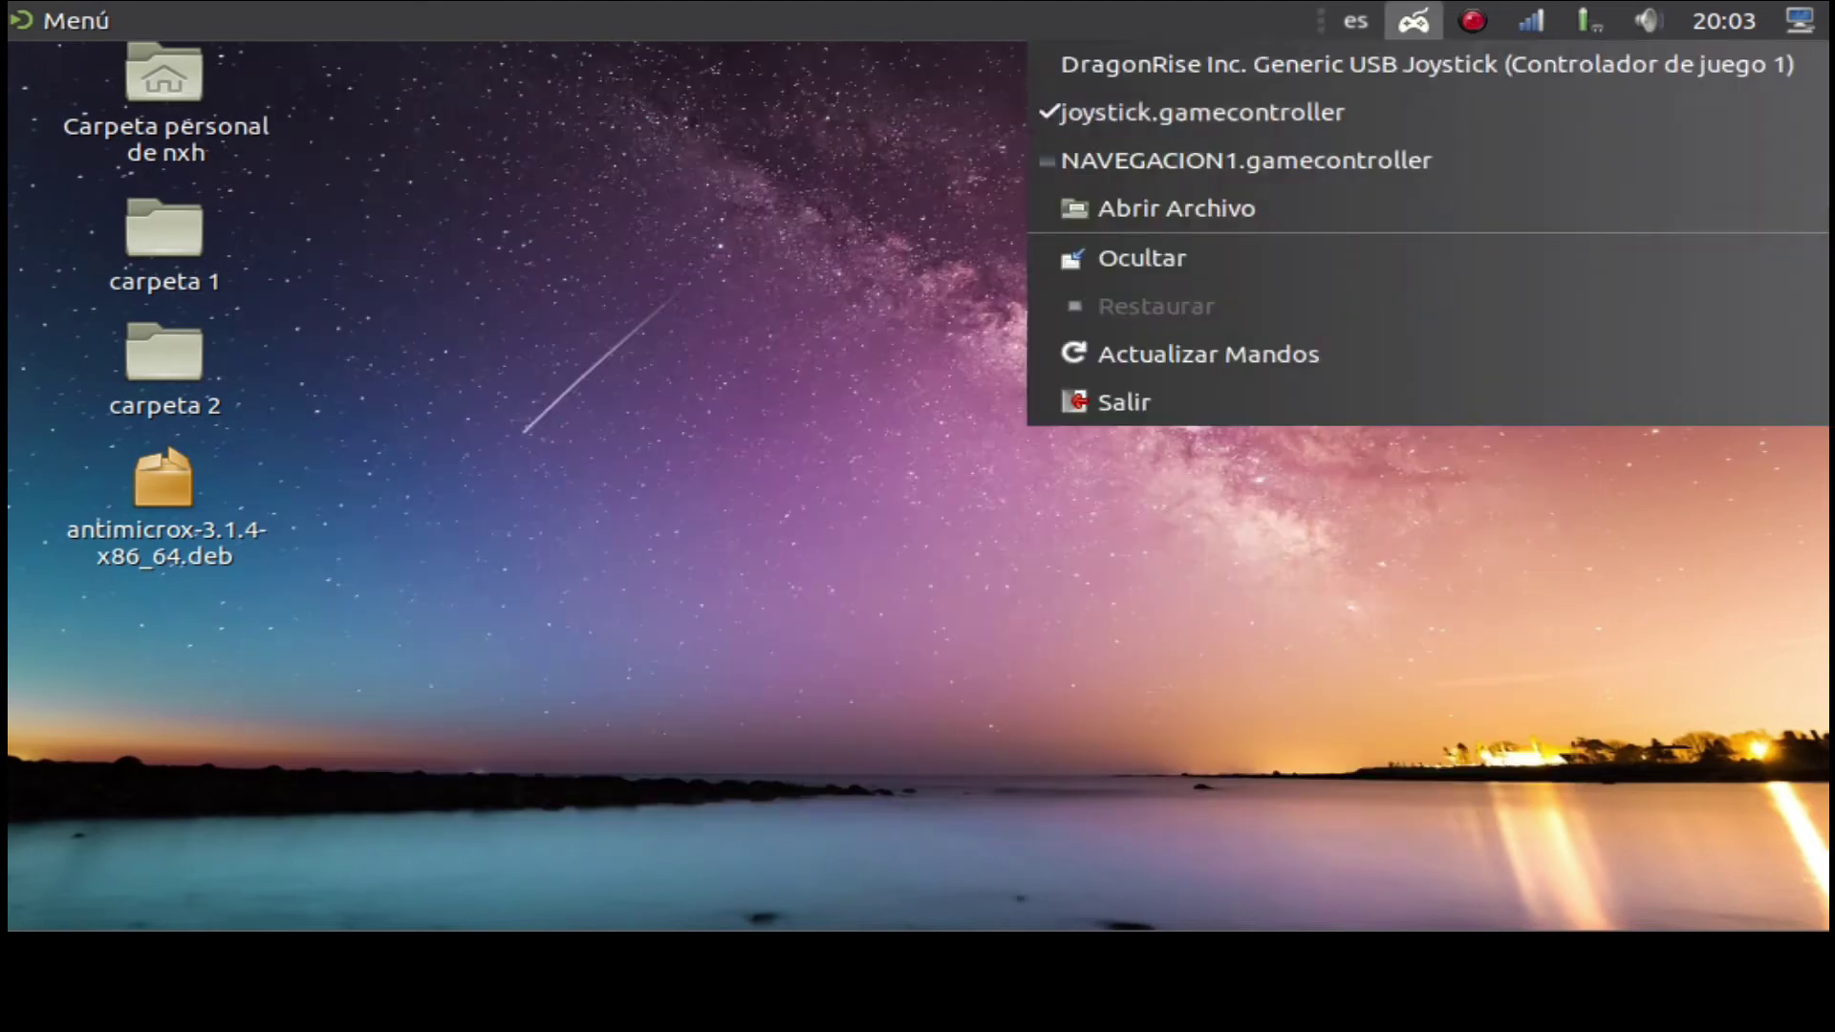
{"action": "left_click", "coordinate": [1202, 111]}
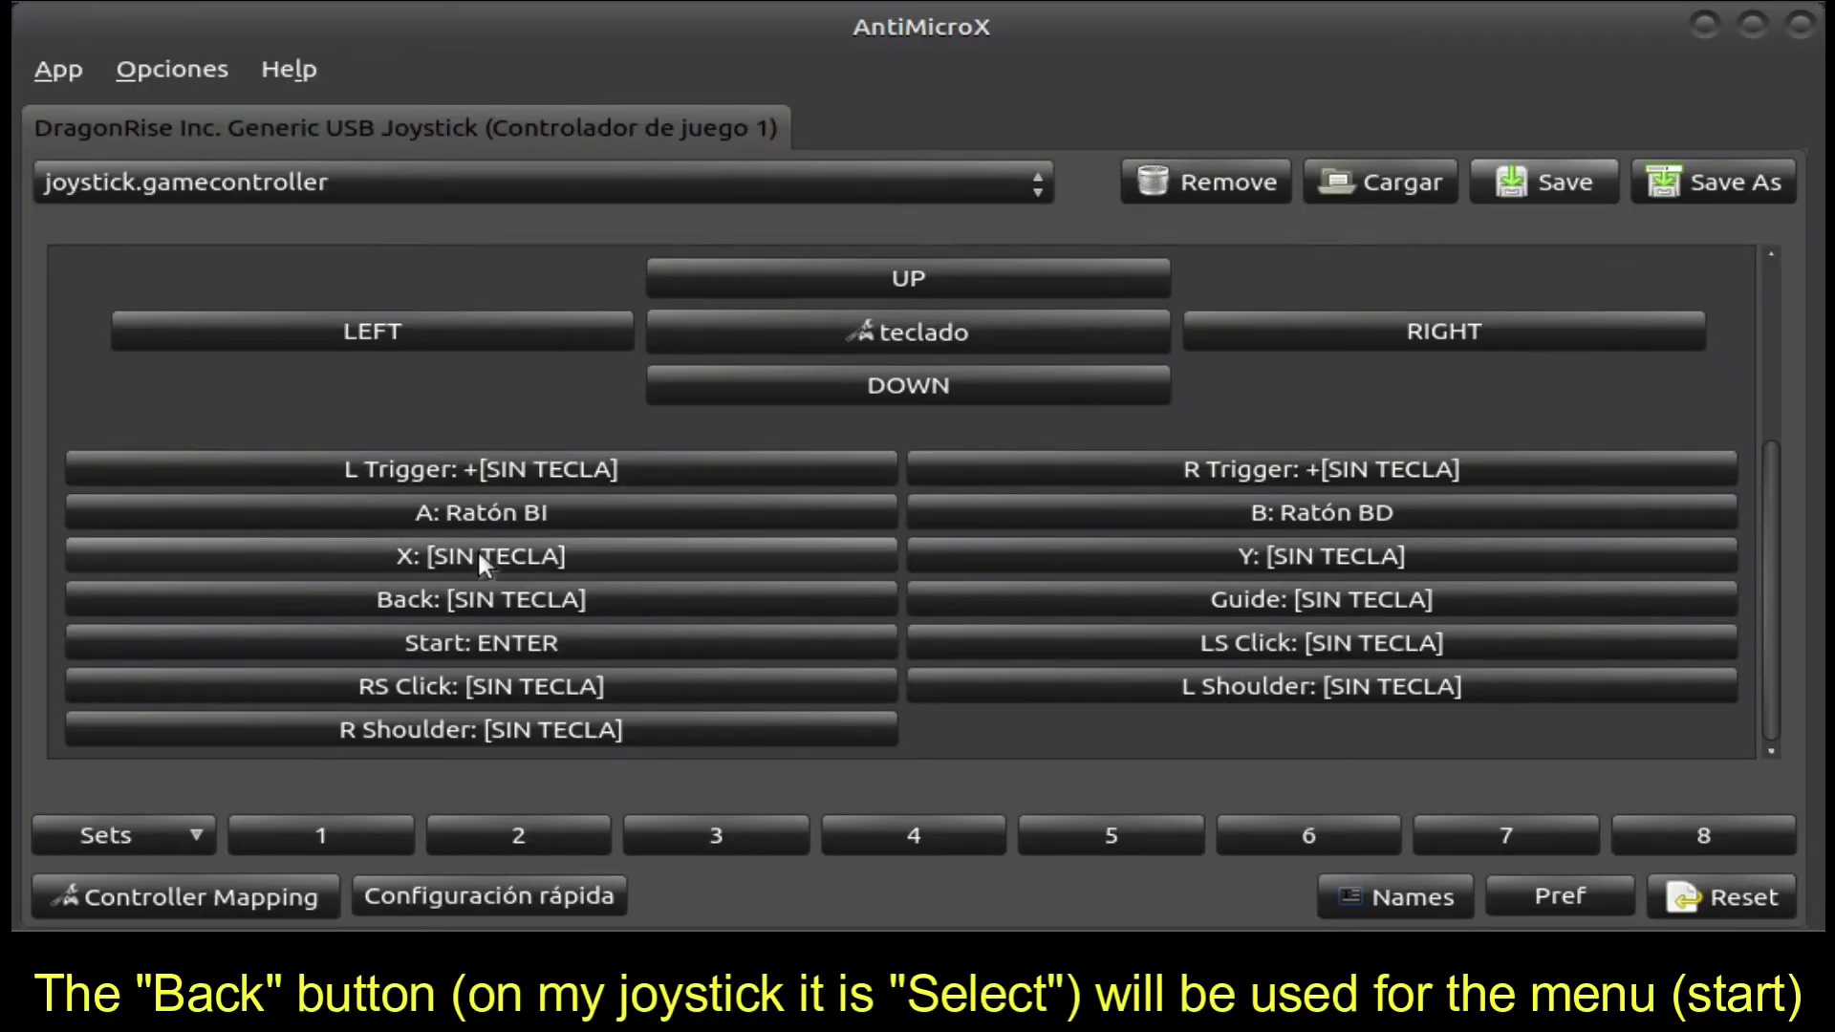
{"action": "left_click", "coordinate": [478, 602]}
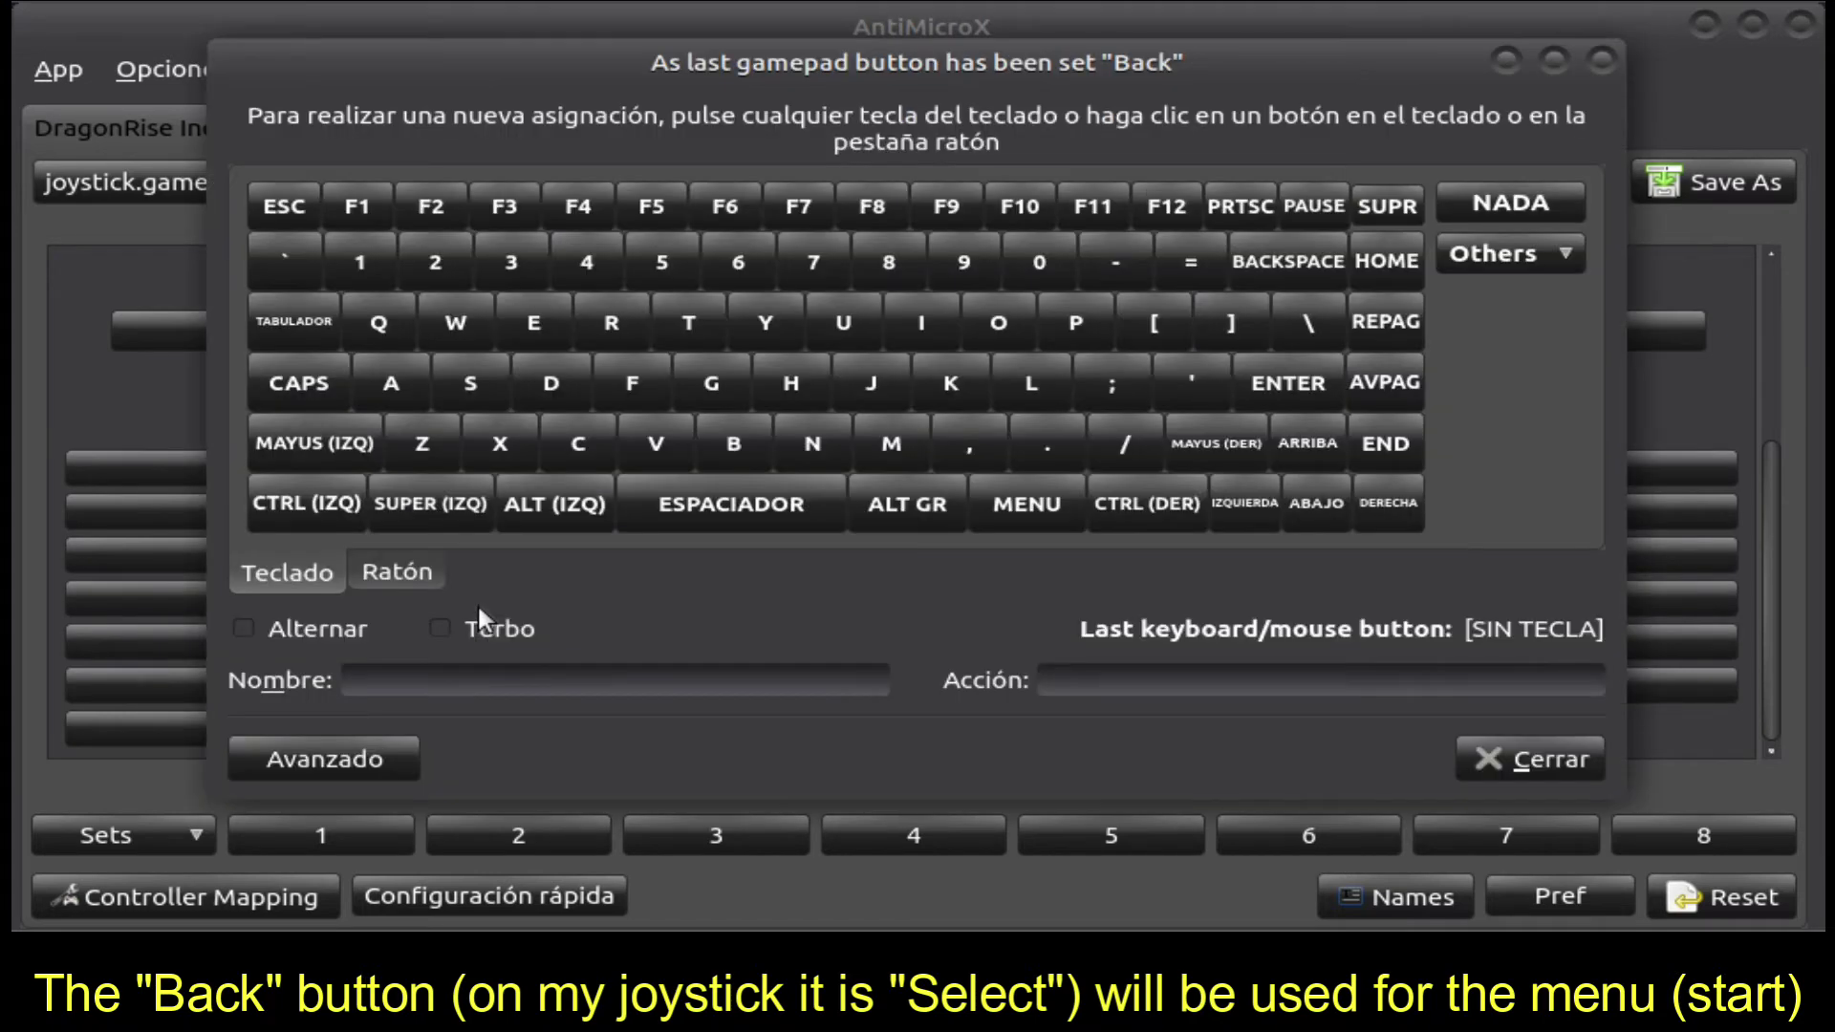
{"action": "left_click", "coordinate": [442, 506]}
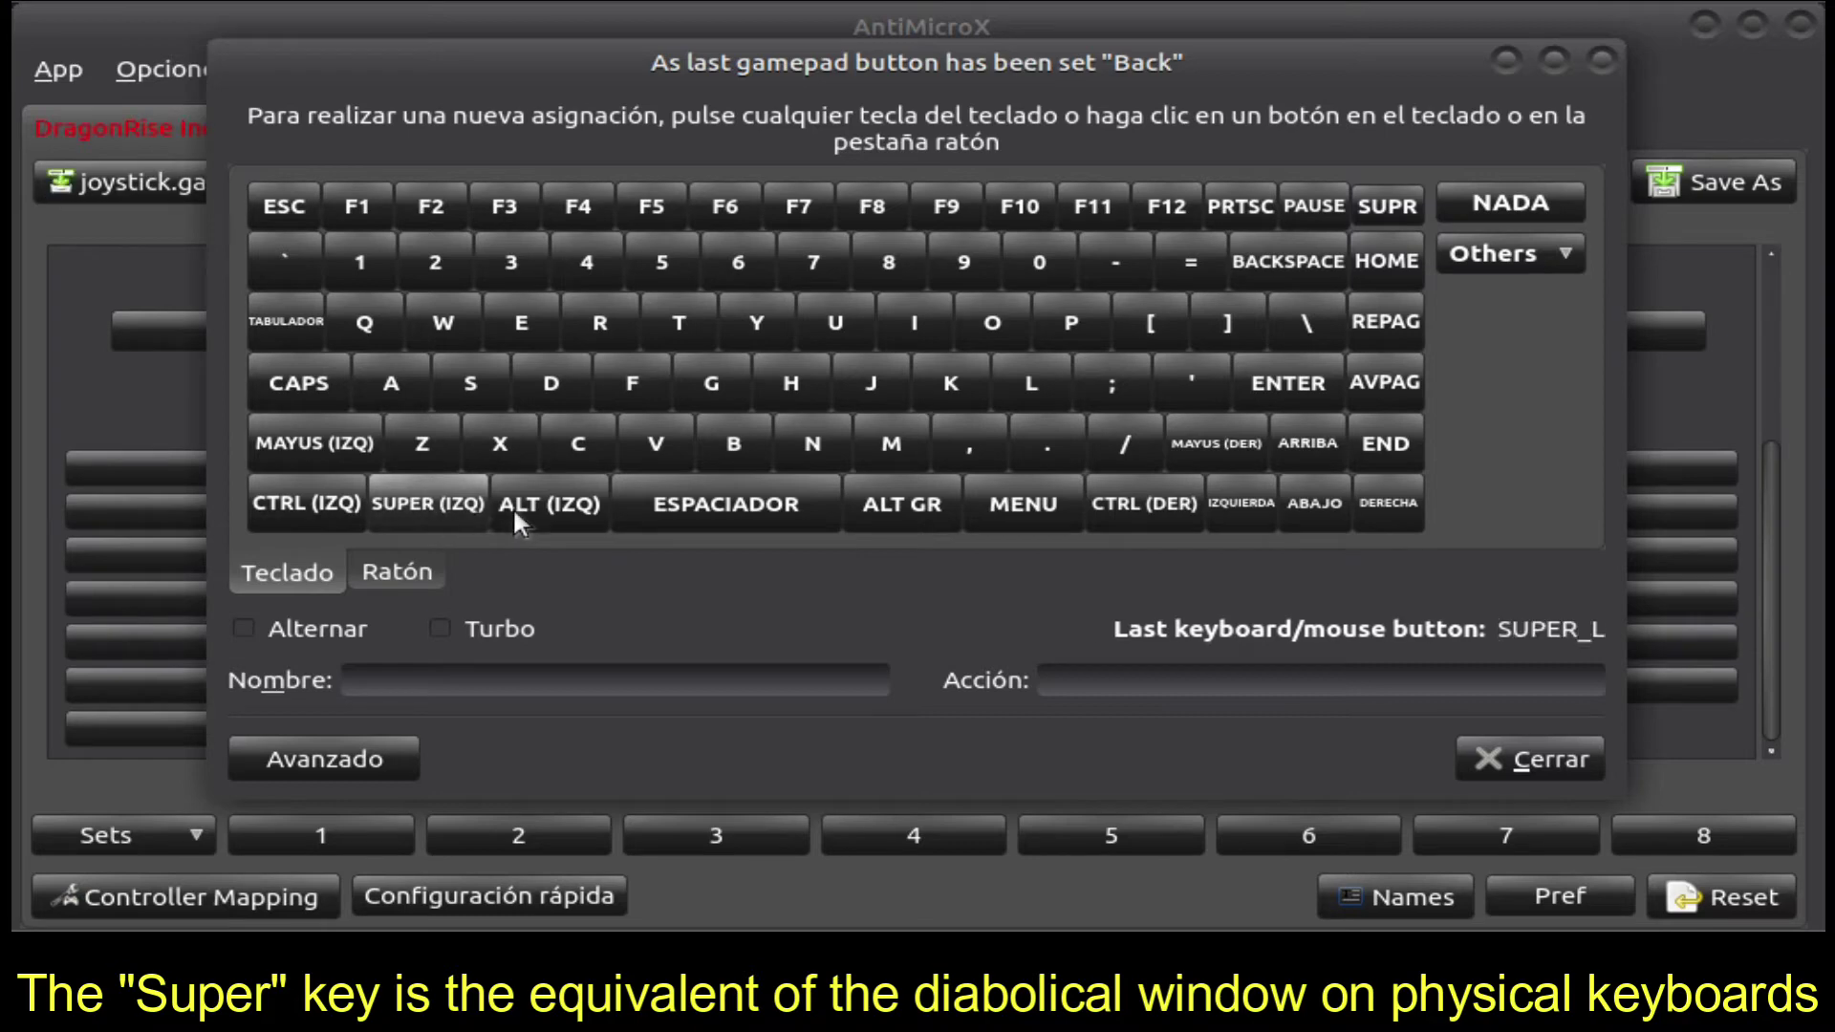
{"action": "left_click", "coordinate": [1516, 761]}
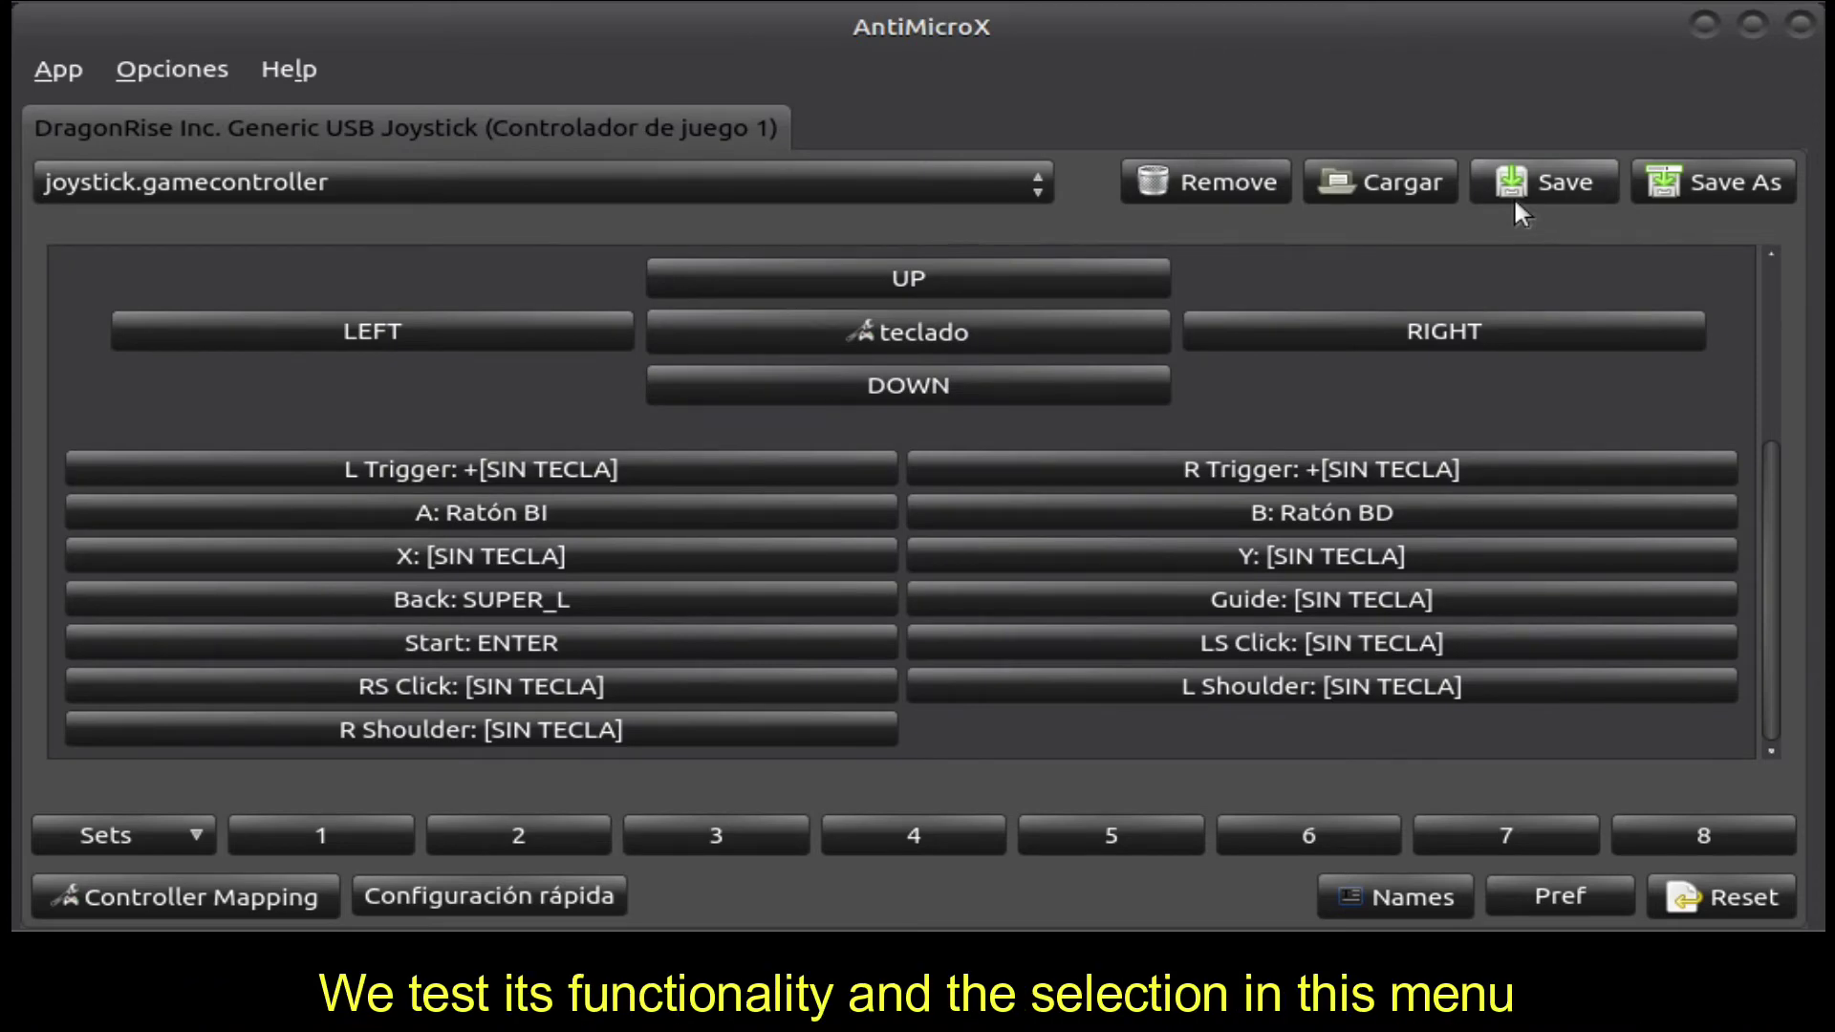
- Test the gamepad Back button's left Super mapping by repeatedly opening and closing the applications menu
{"action": "key", "text": "super"}
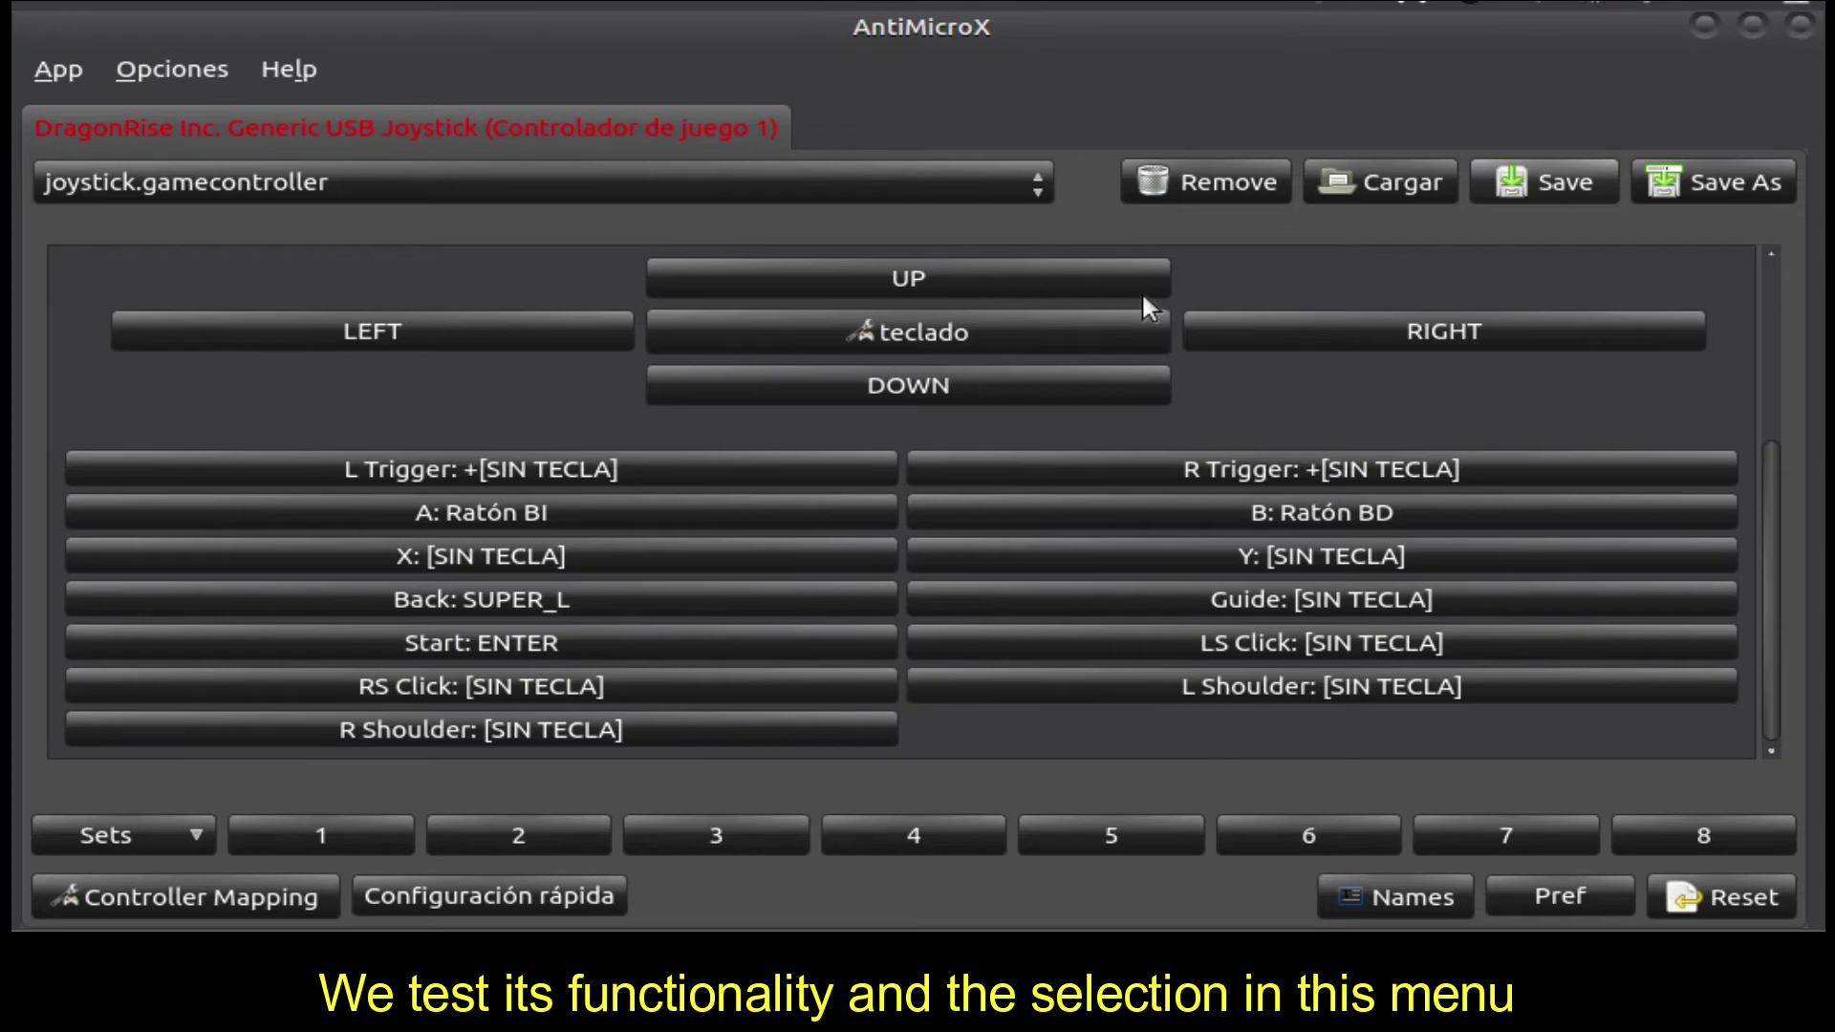
{"action": "key", "text": "super"}
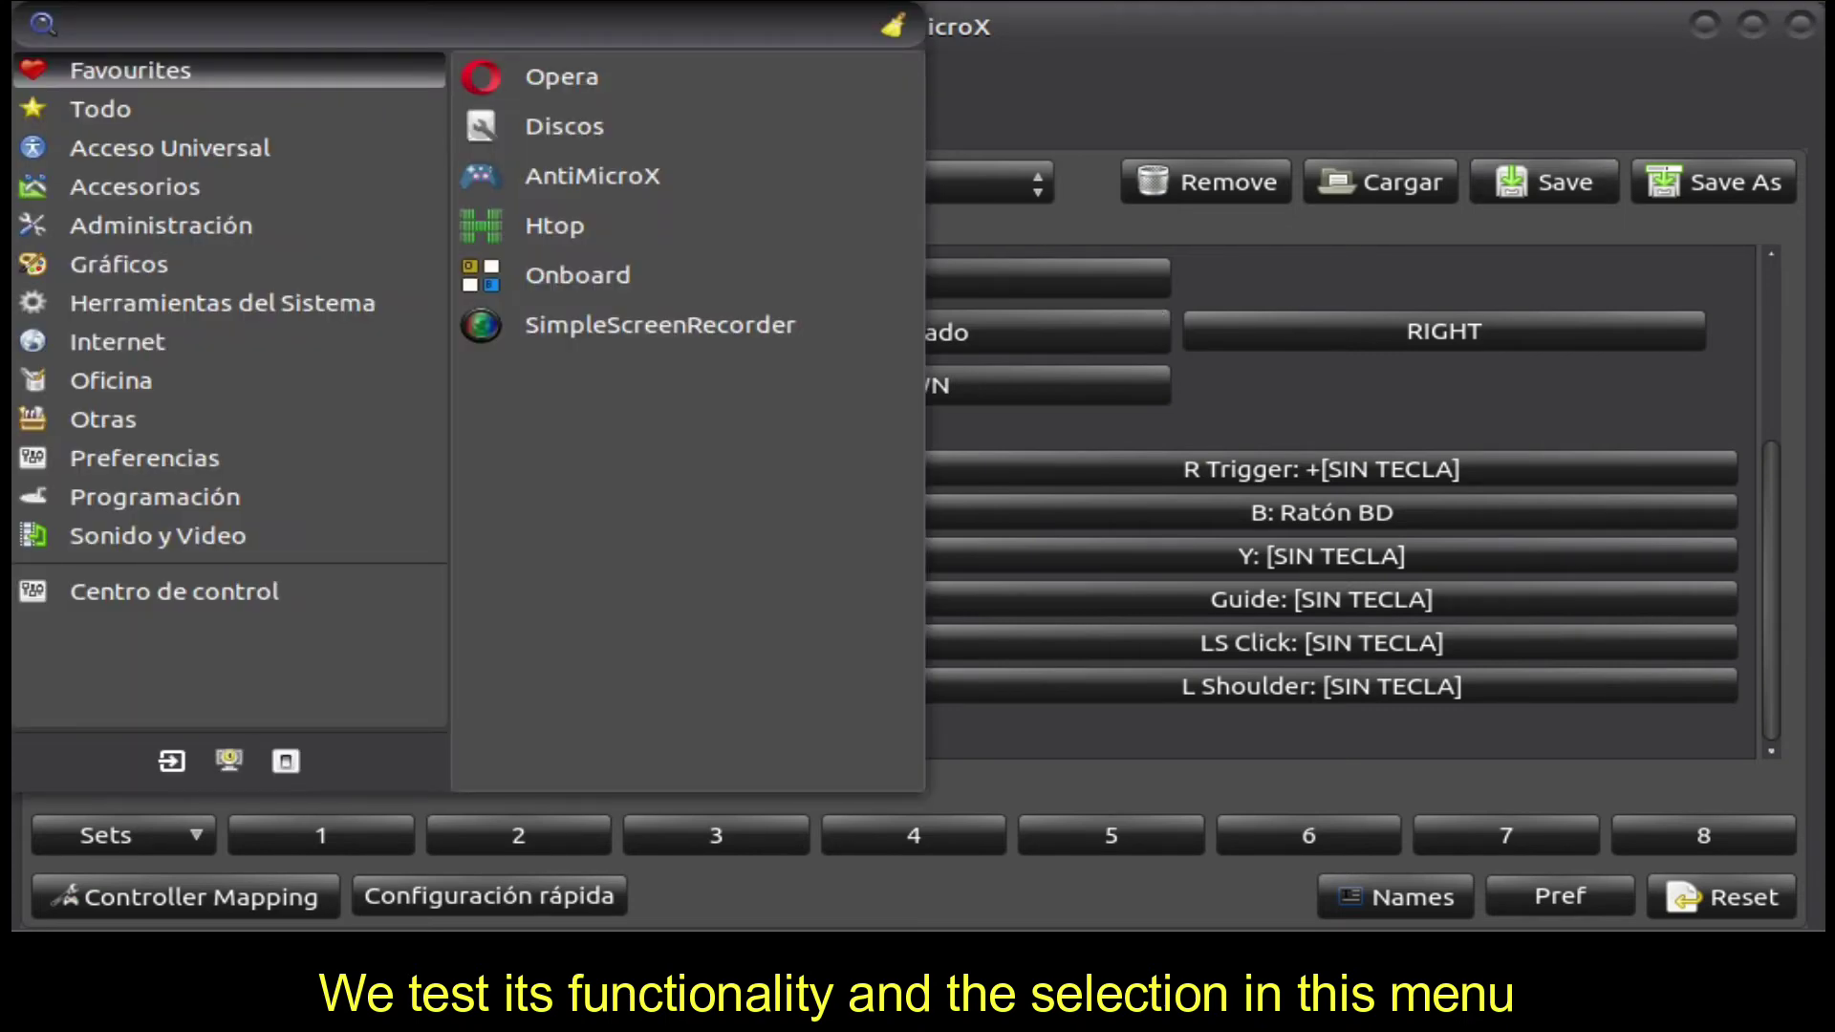
{"action": "key", "text": "super"}
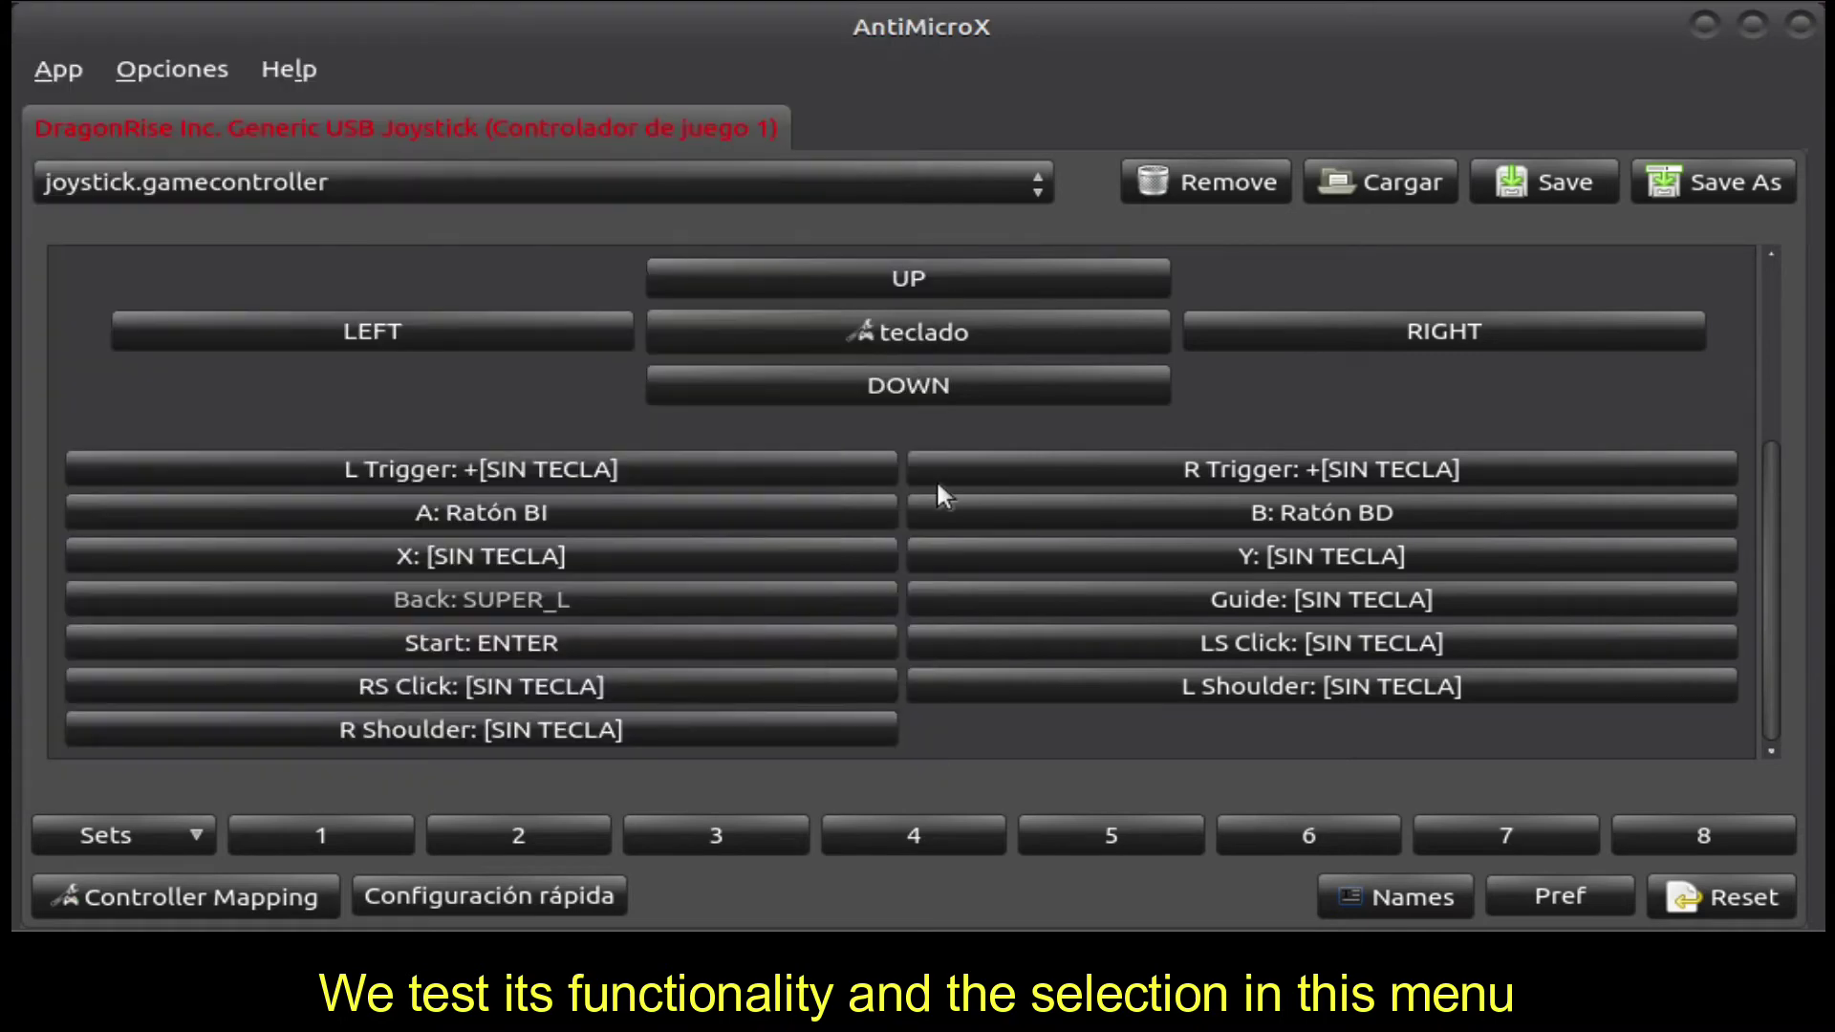
{"action": "key", "text": "super"}
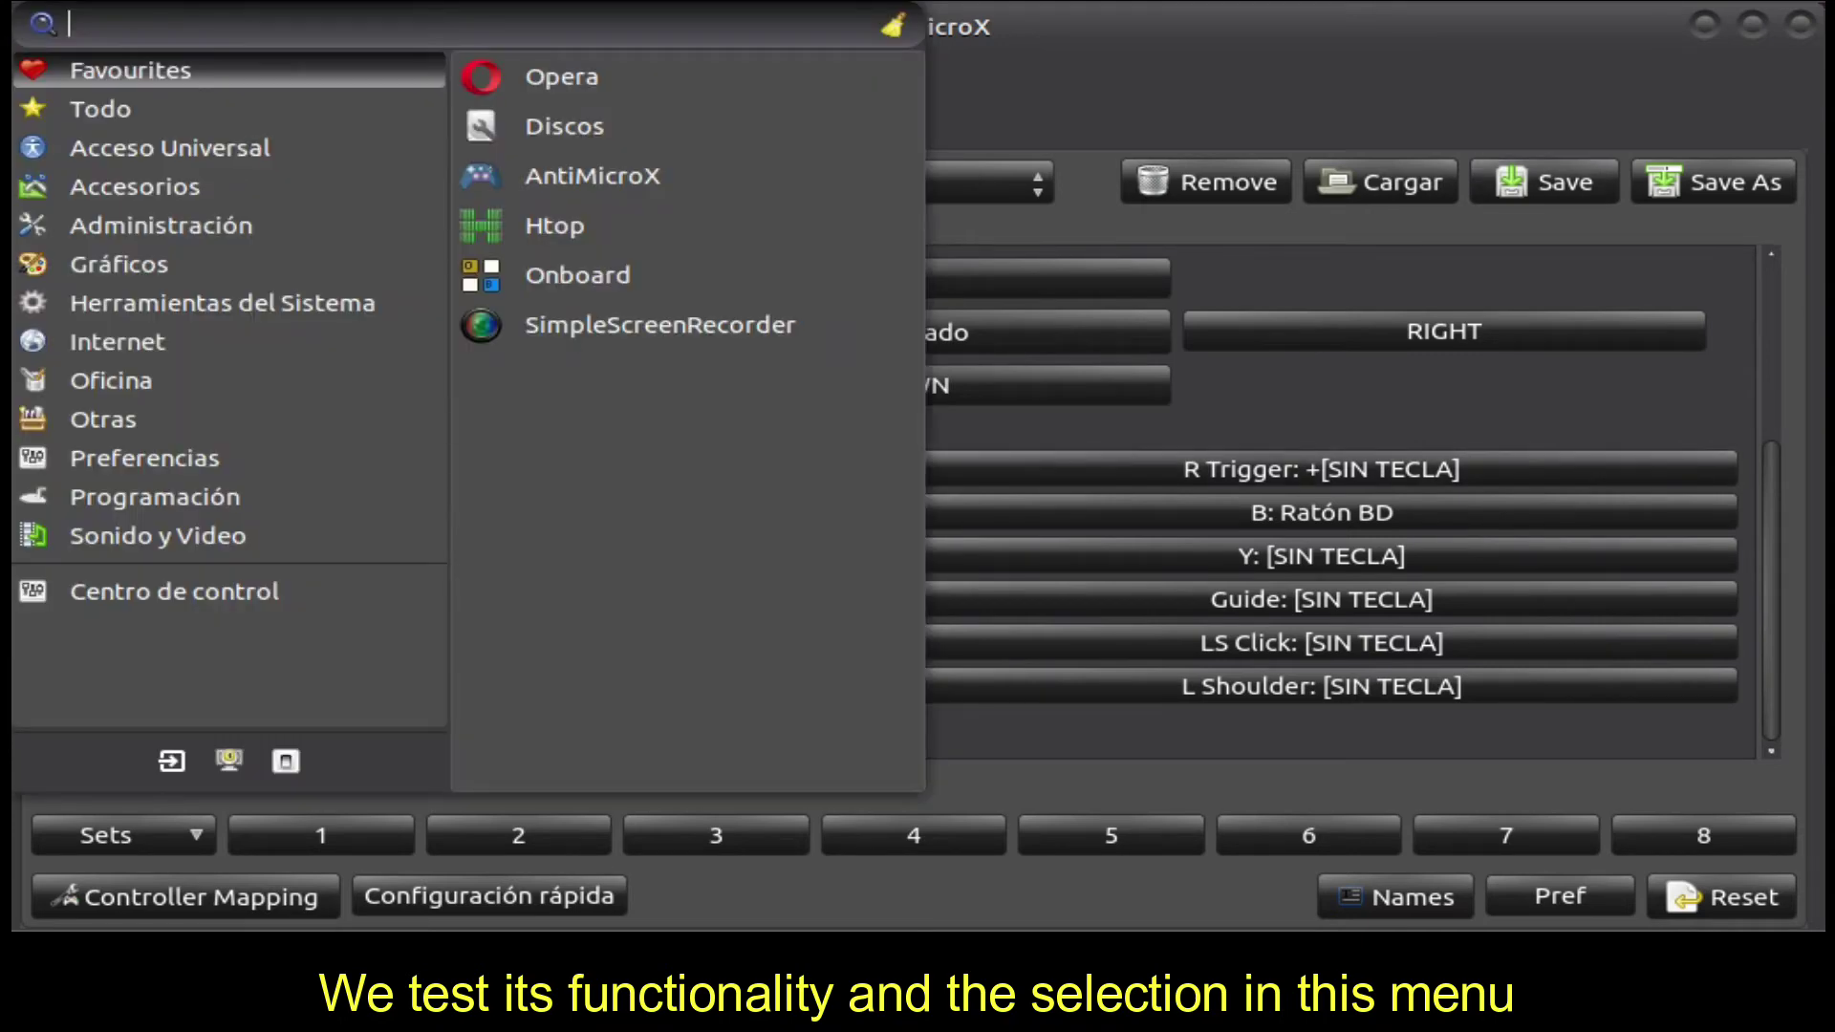
- Test category selection in the applications menu with Programación, Todo, Sonido y Video and Preferencias, and close the menu
{"action": "left_click", "coordinate": [155, 497]}
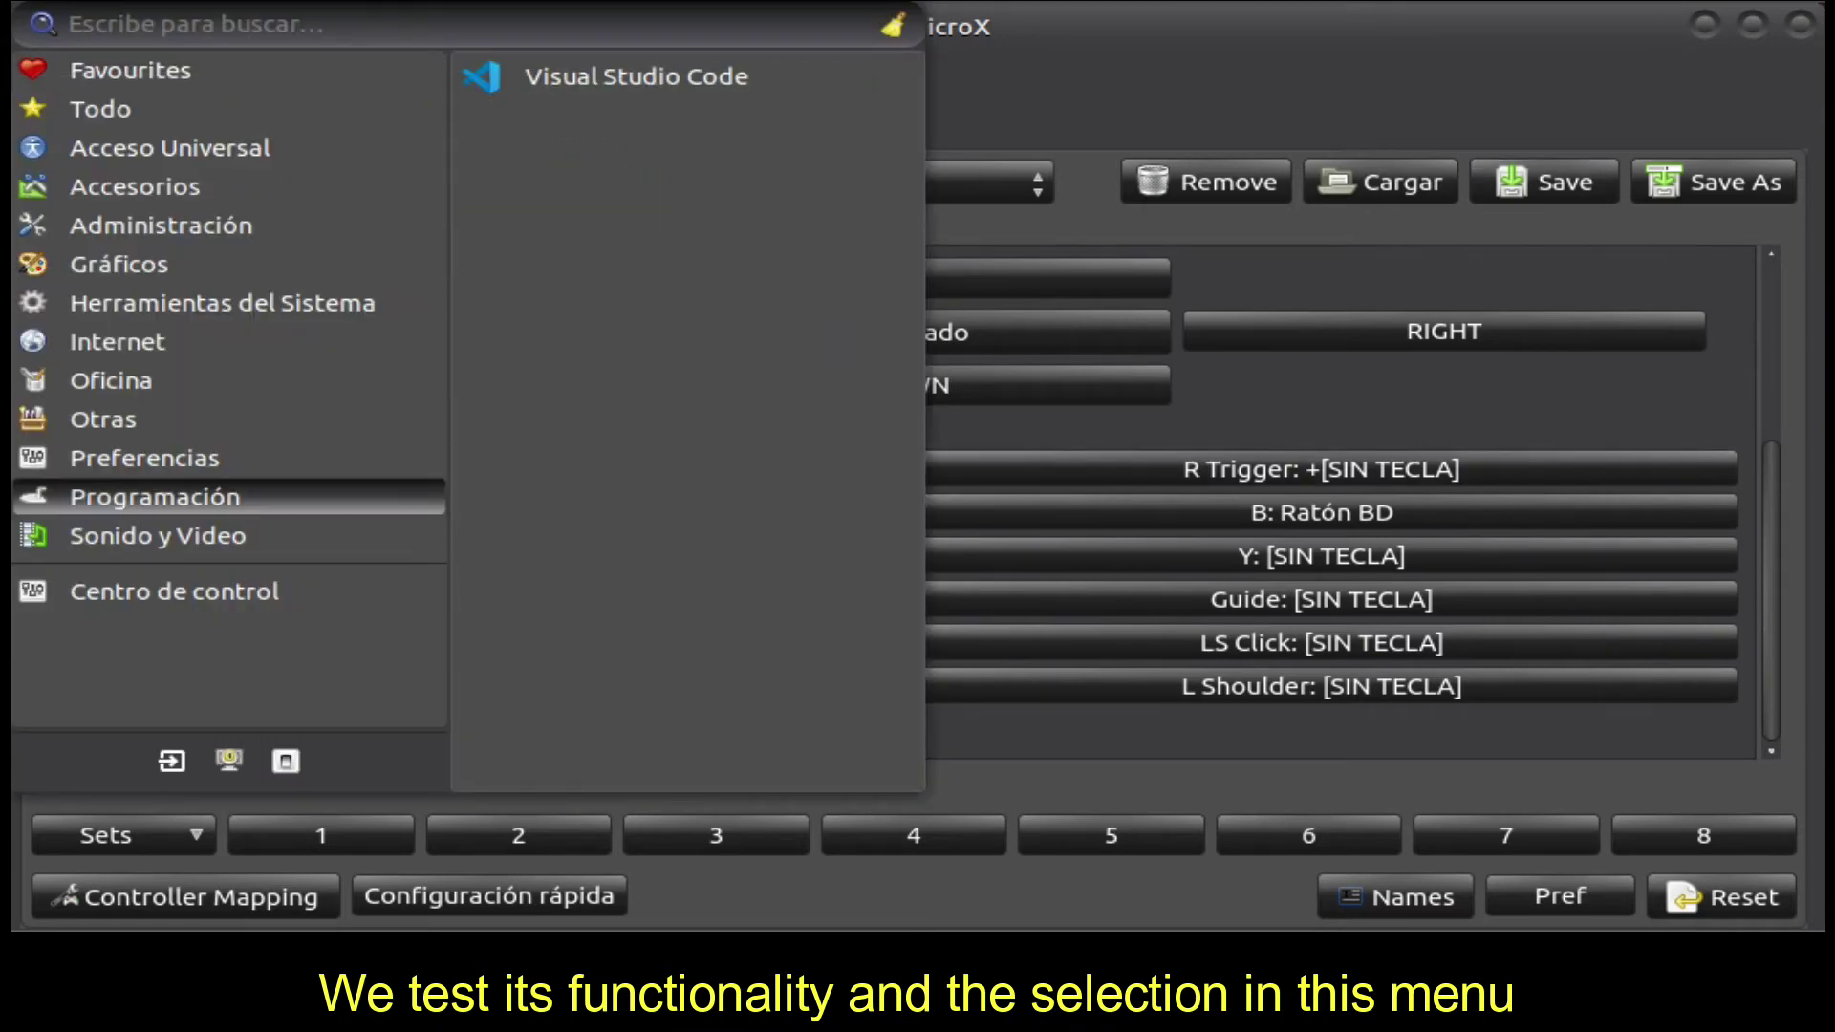
{"action": "left_click", "coordinate": [100, 108]}
{"action": "left_click", "coordinate": [158, 535]}
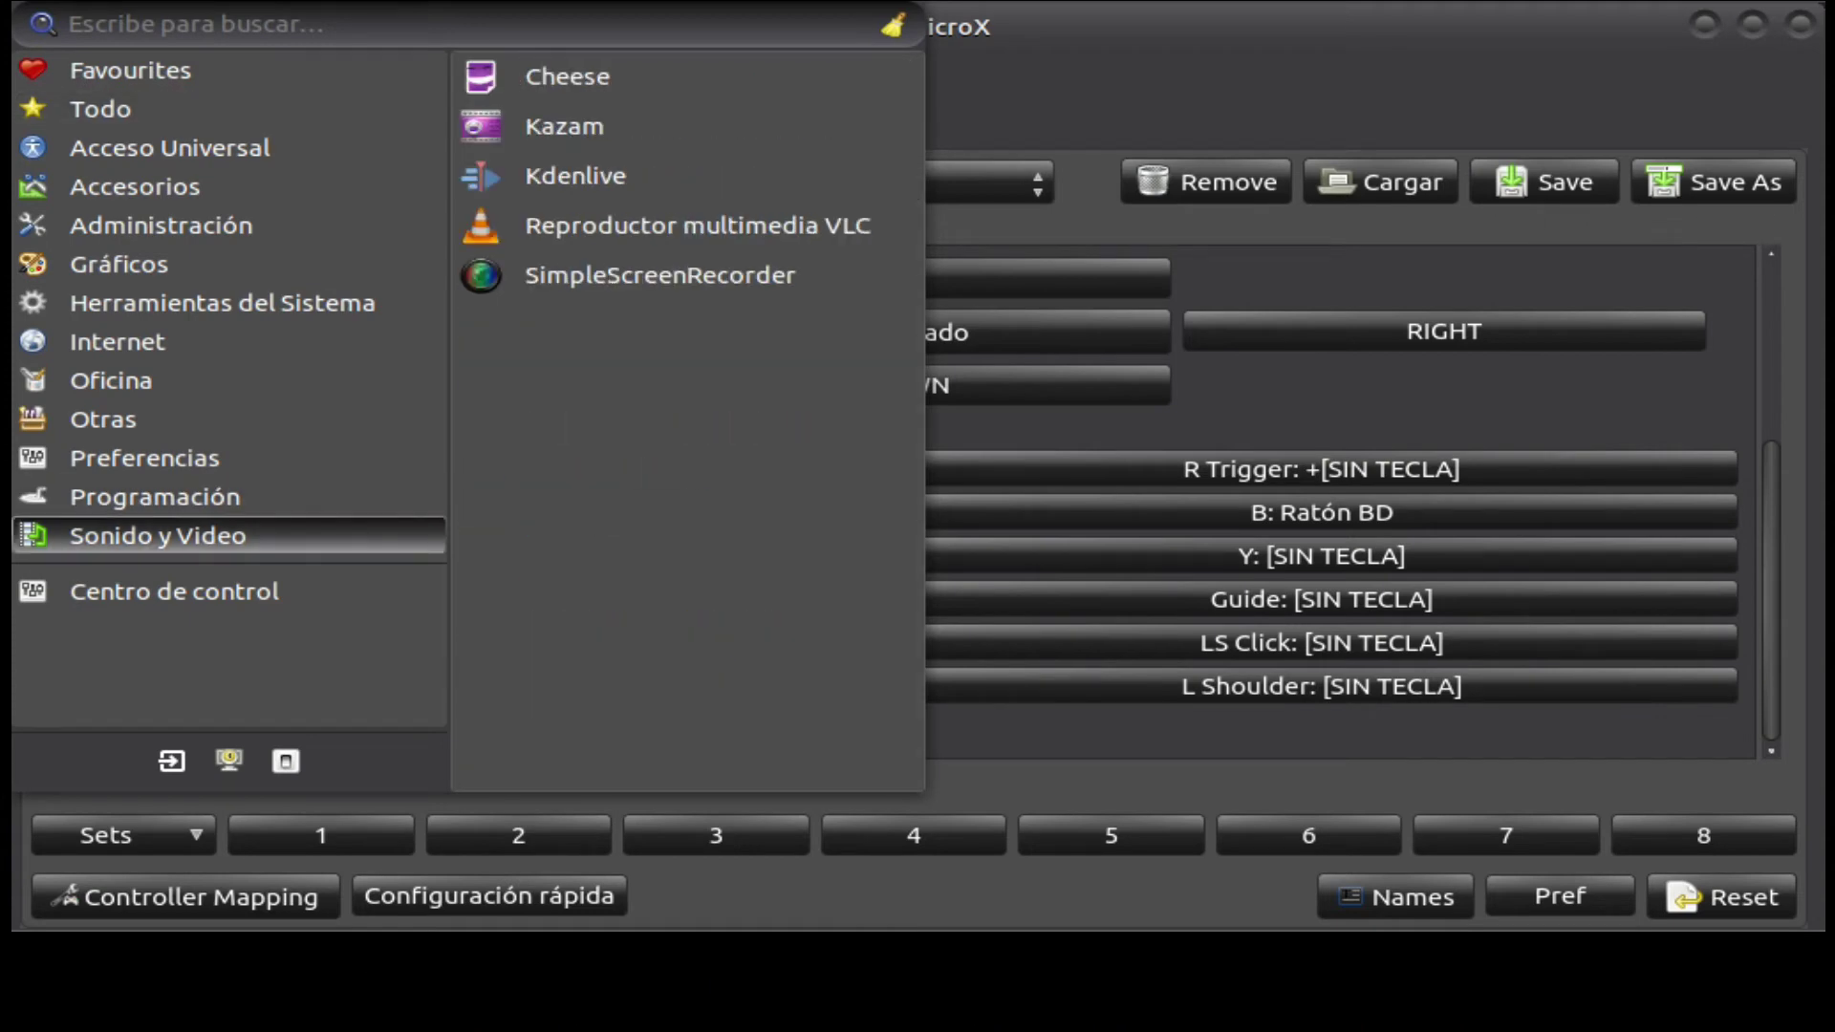
{"action": "left_click", "coordinate": [145, 458]}
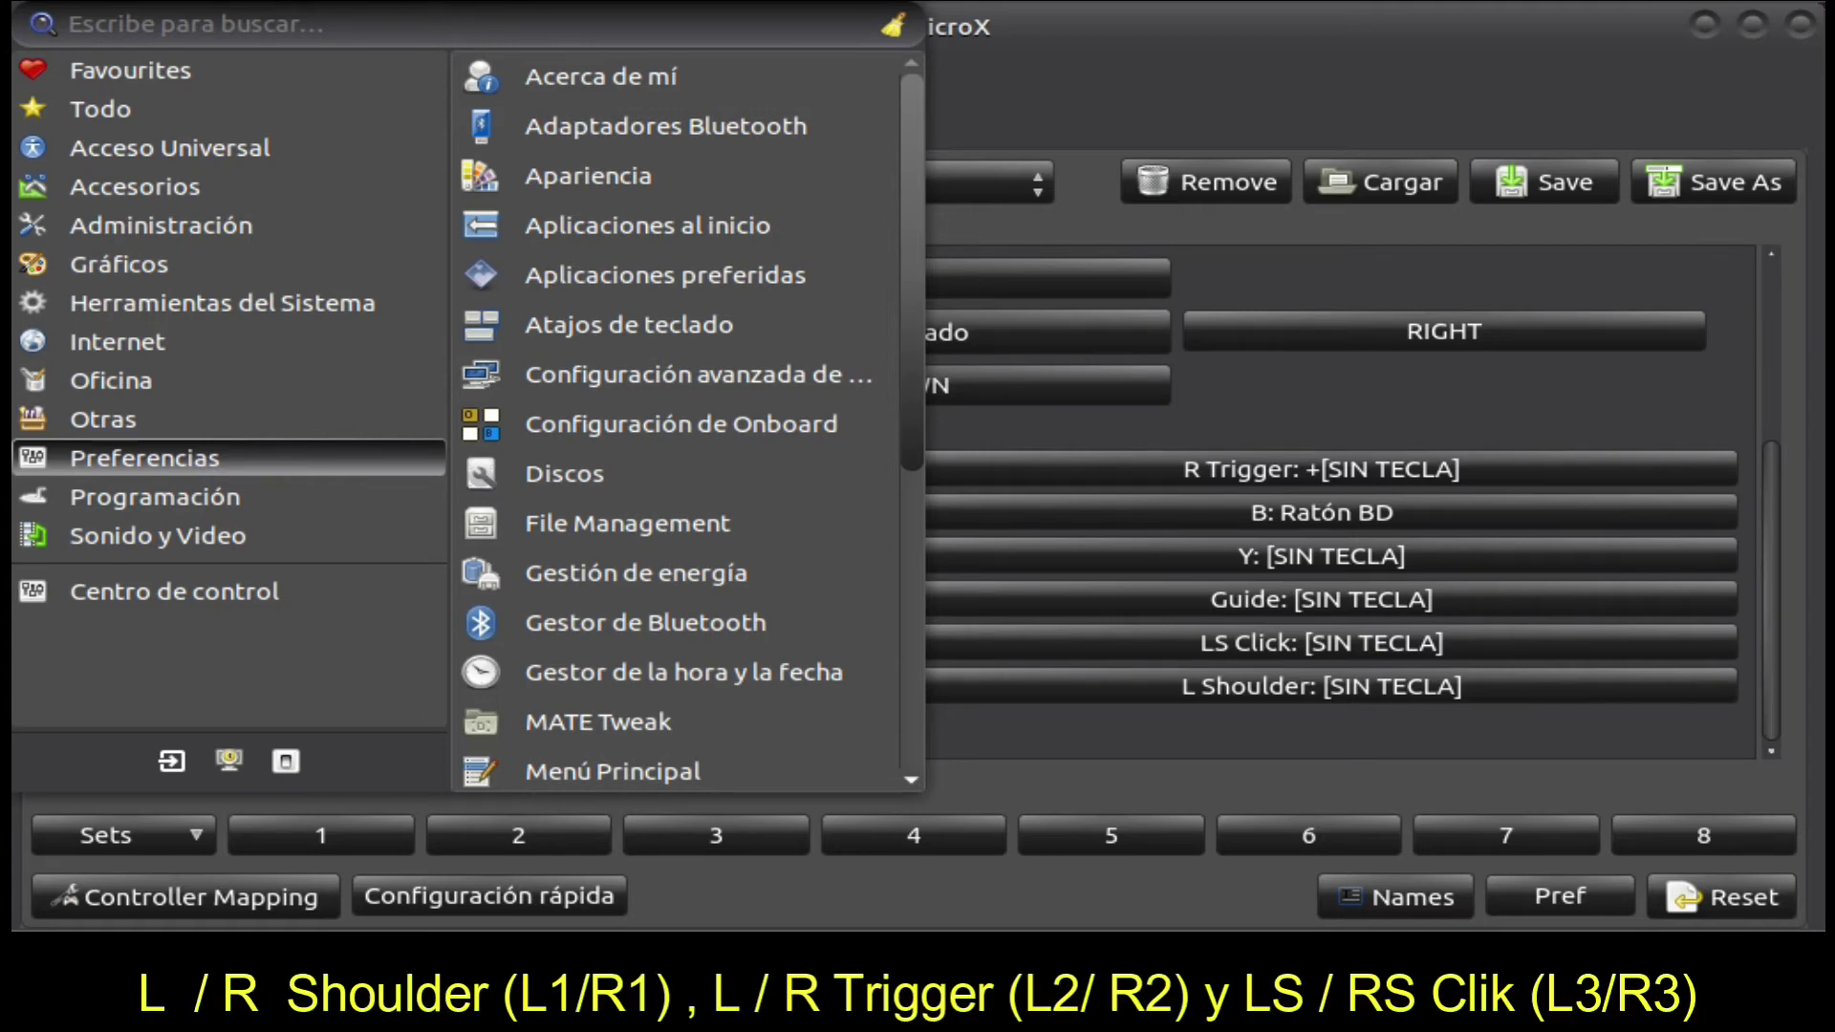
{"action": "left_click", "coordinate": [1215, 438]}
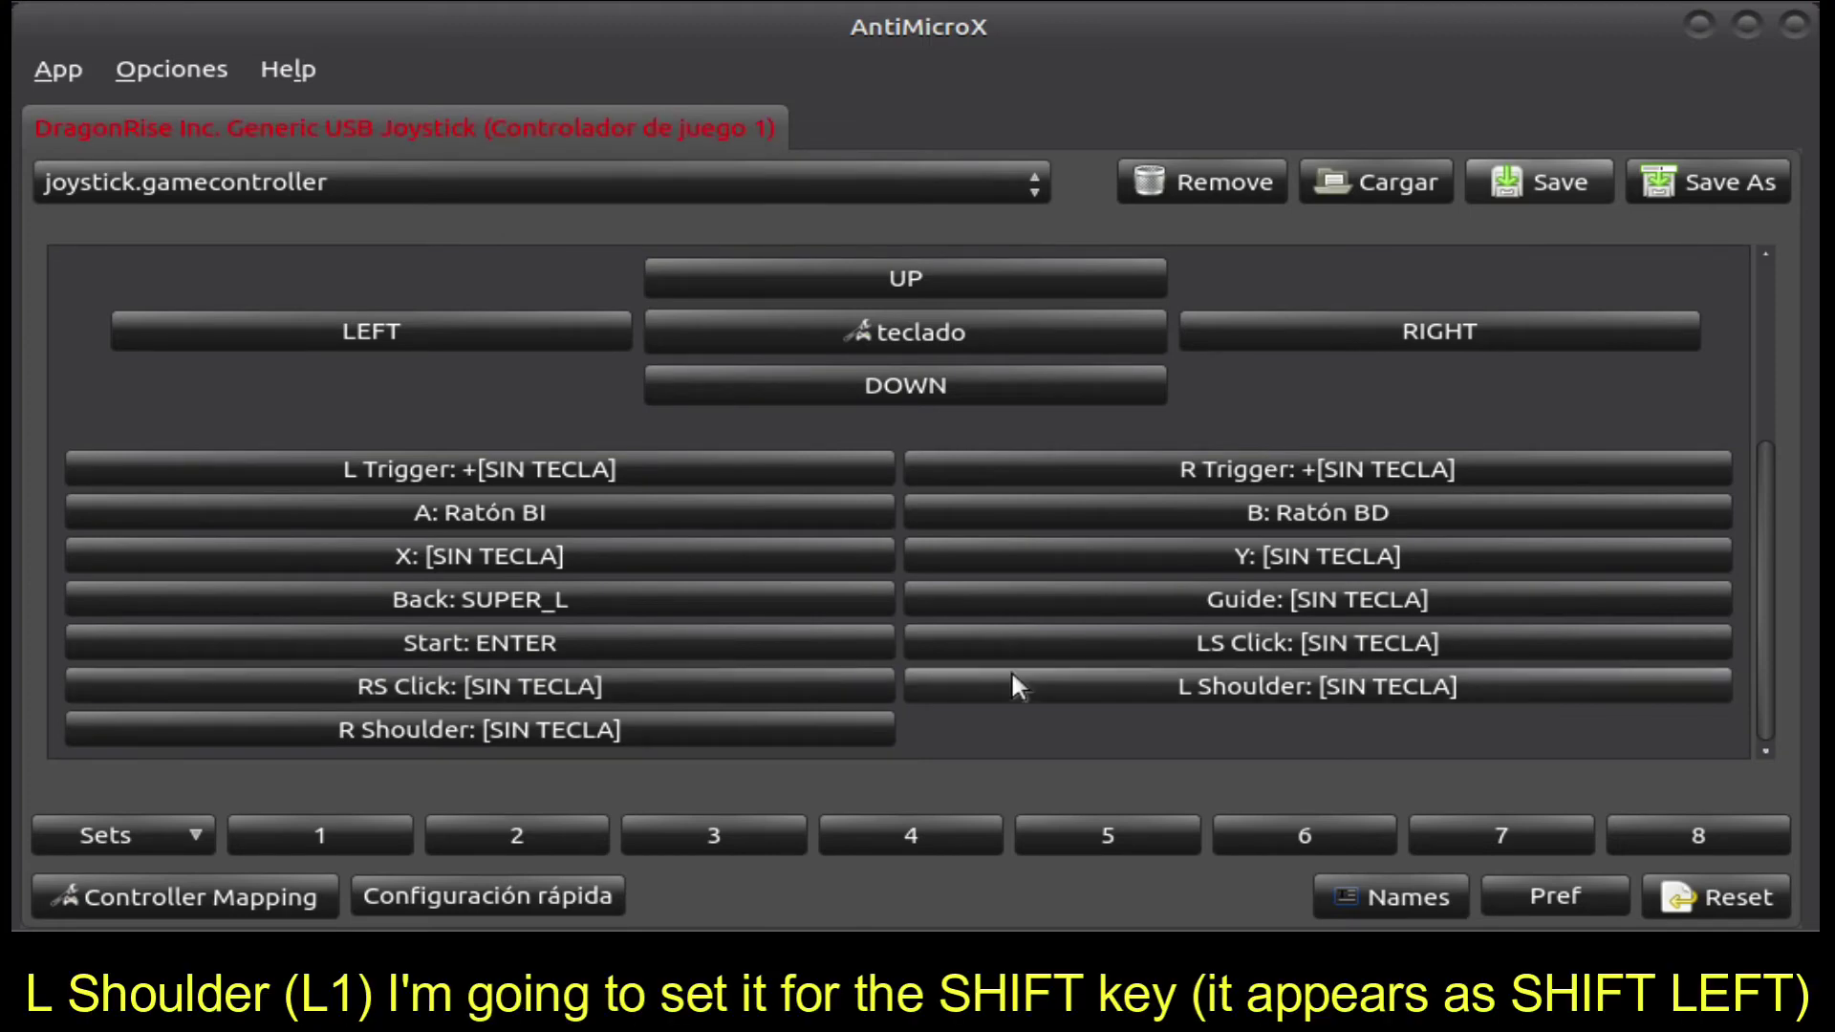
- Assign the left Shift key to the gamepad's L Shoulder button
{"action": "left_click", "coordinate": [1202, 687]}
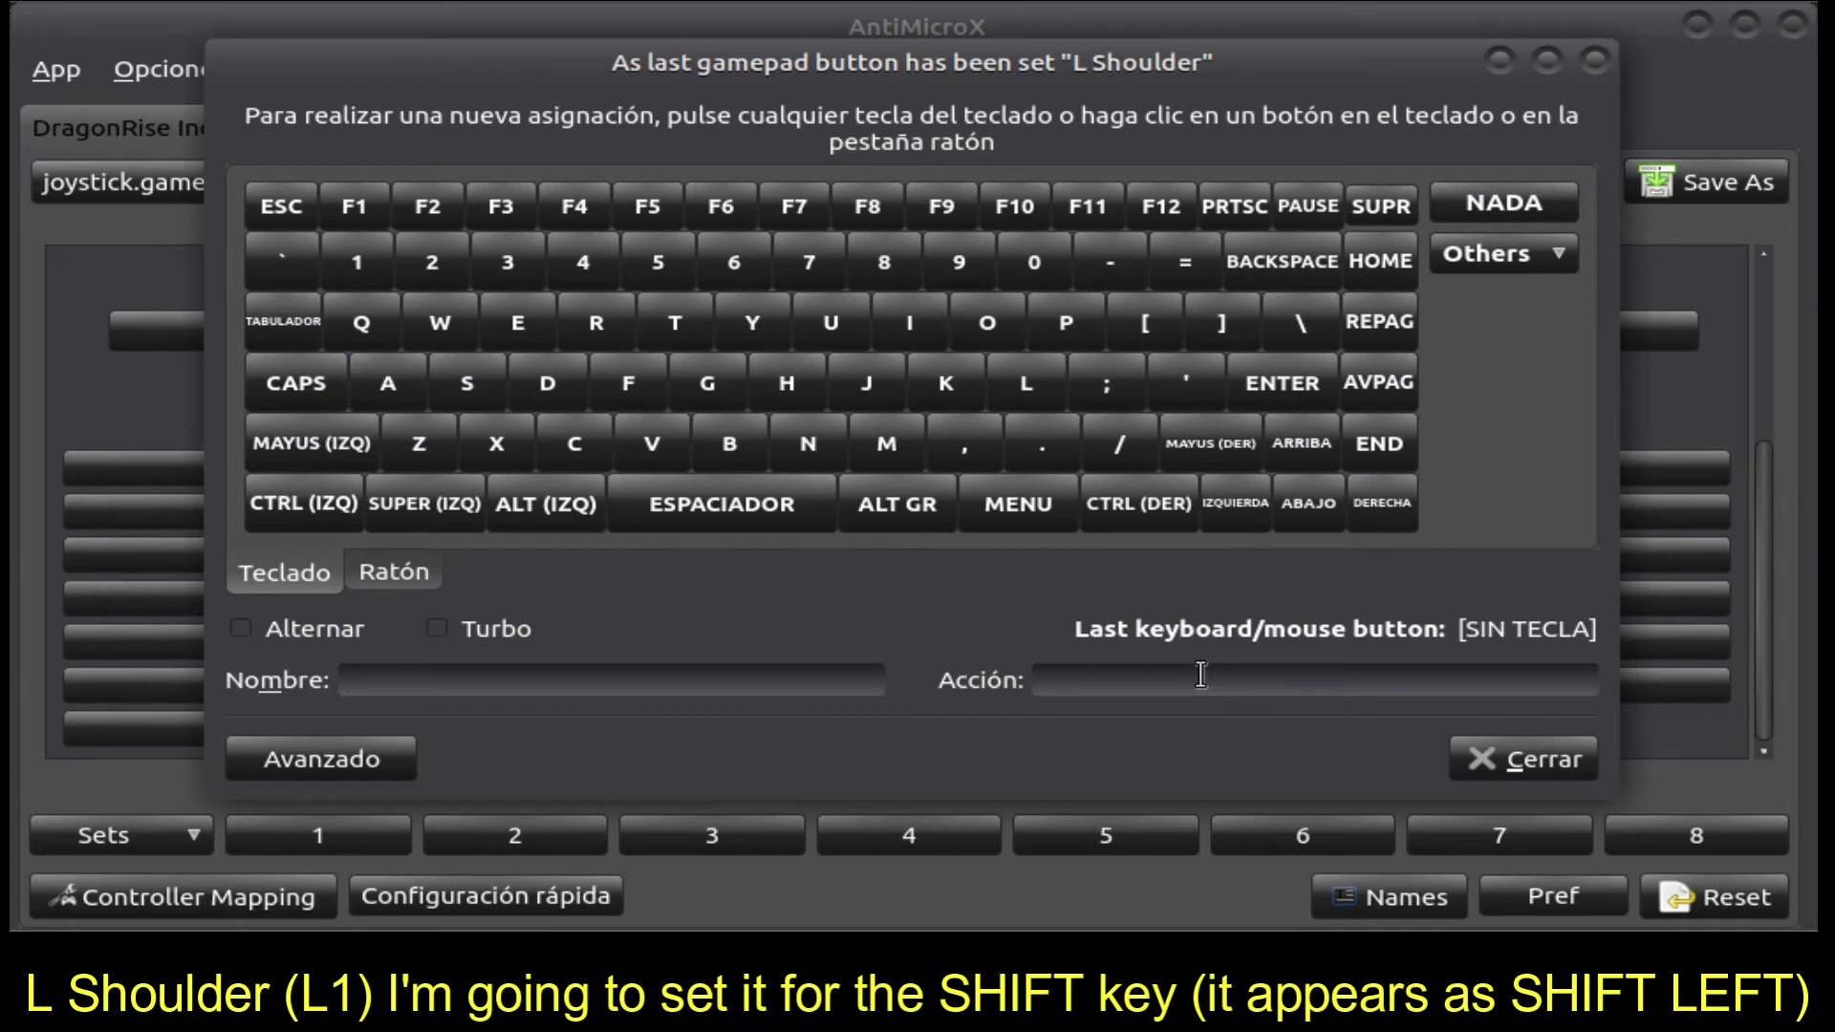
{"action": "left_click", "coordinate": [325, 442]}
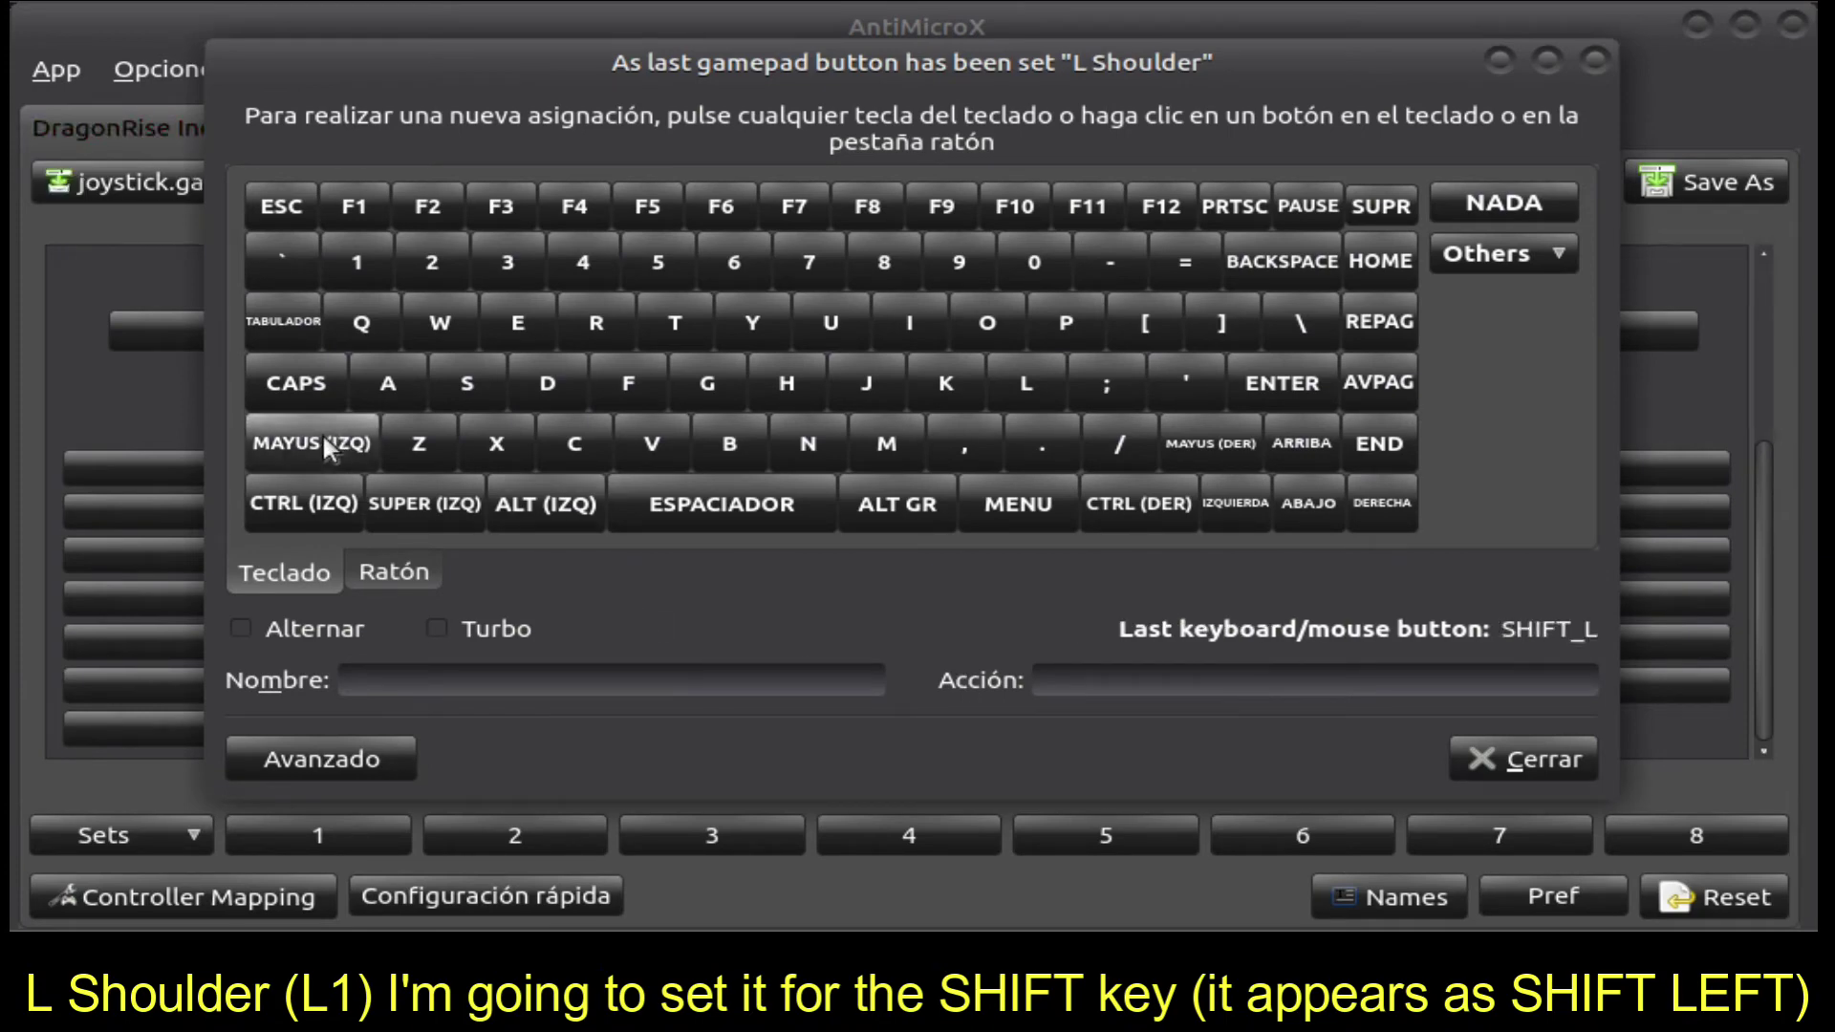
{"action": "left_click", "coordinate": [1451, 767]}
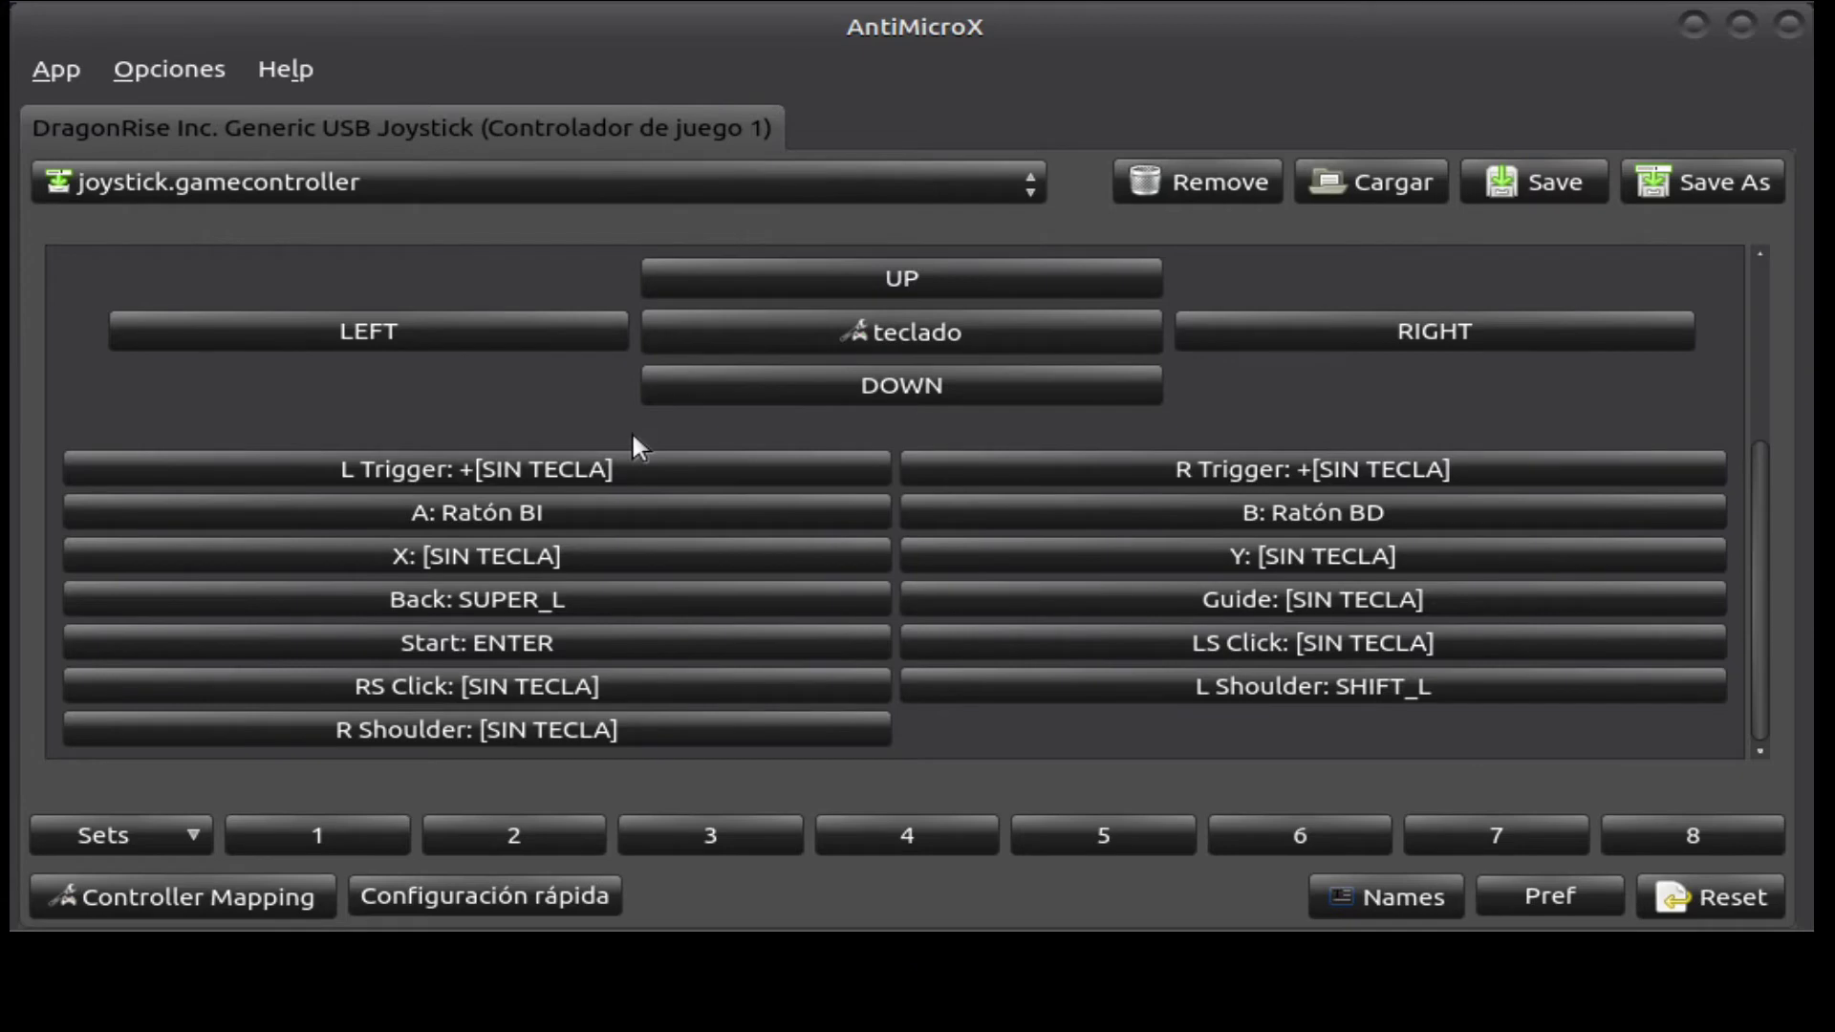
- Open the L Trigger settings, keep the preset at Nada and name the trigger "alt f4"
{"action": "left_click", "coordinate": [633, 467]}
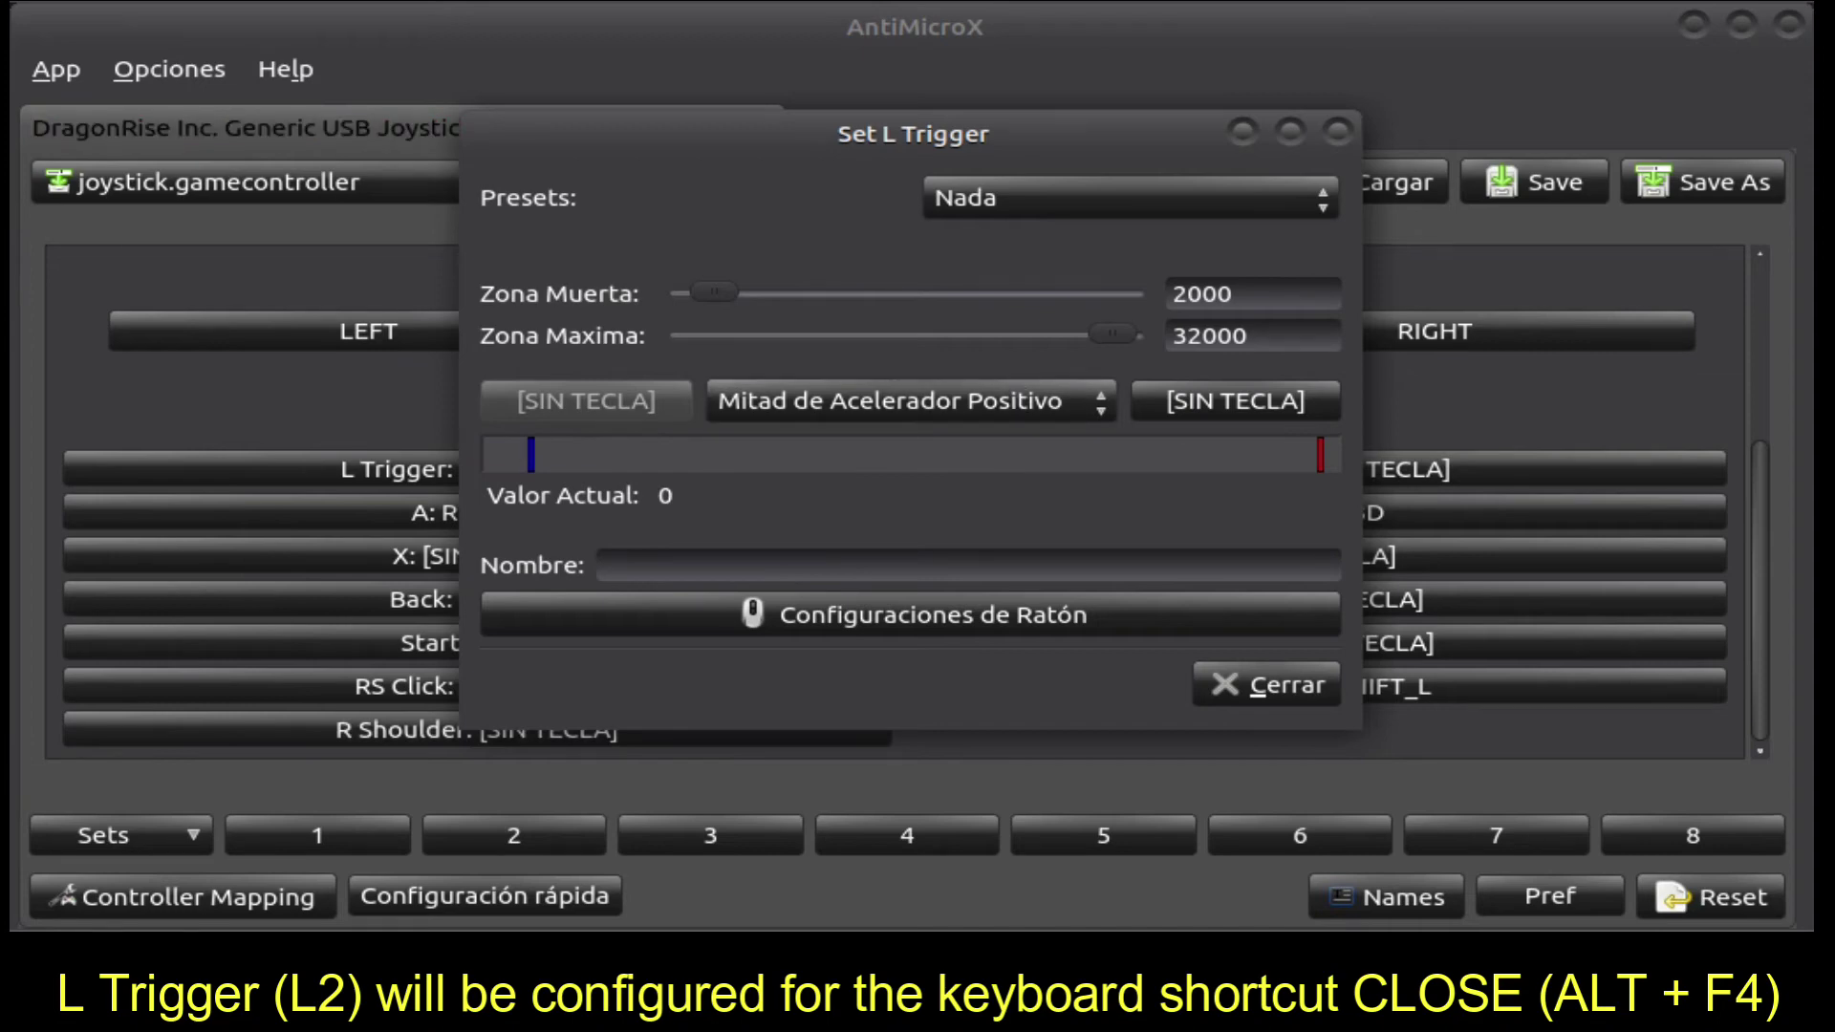
{"action": "left_click", "coordinate": [978, 182]}
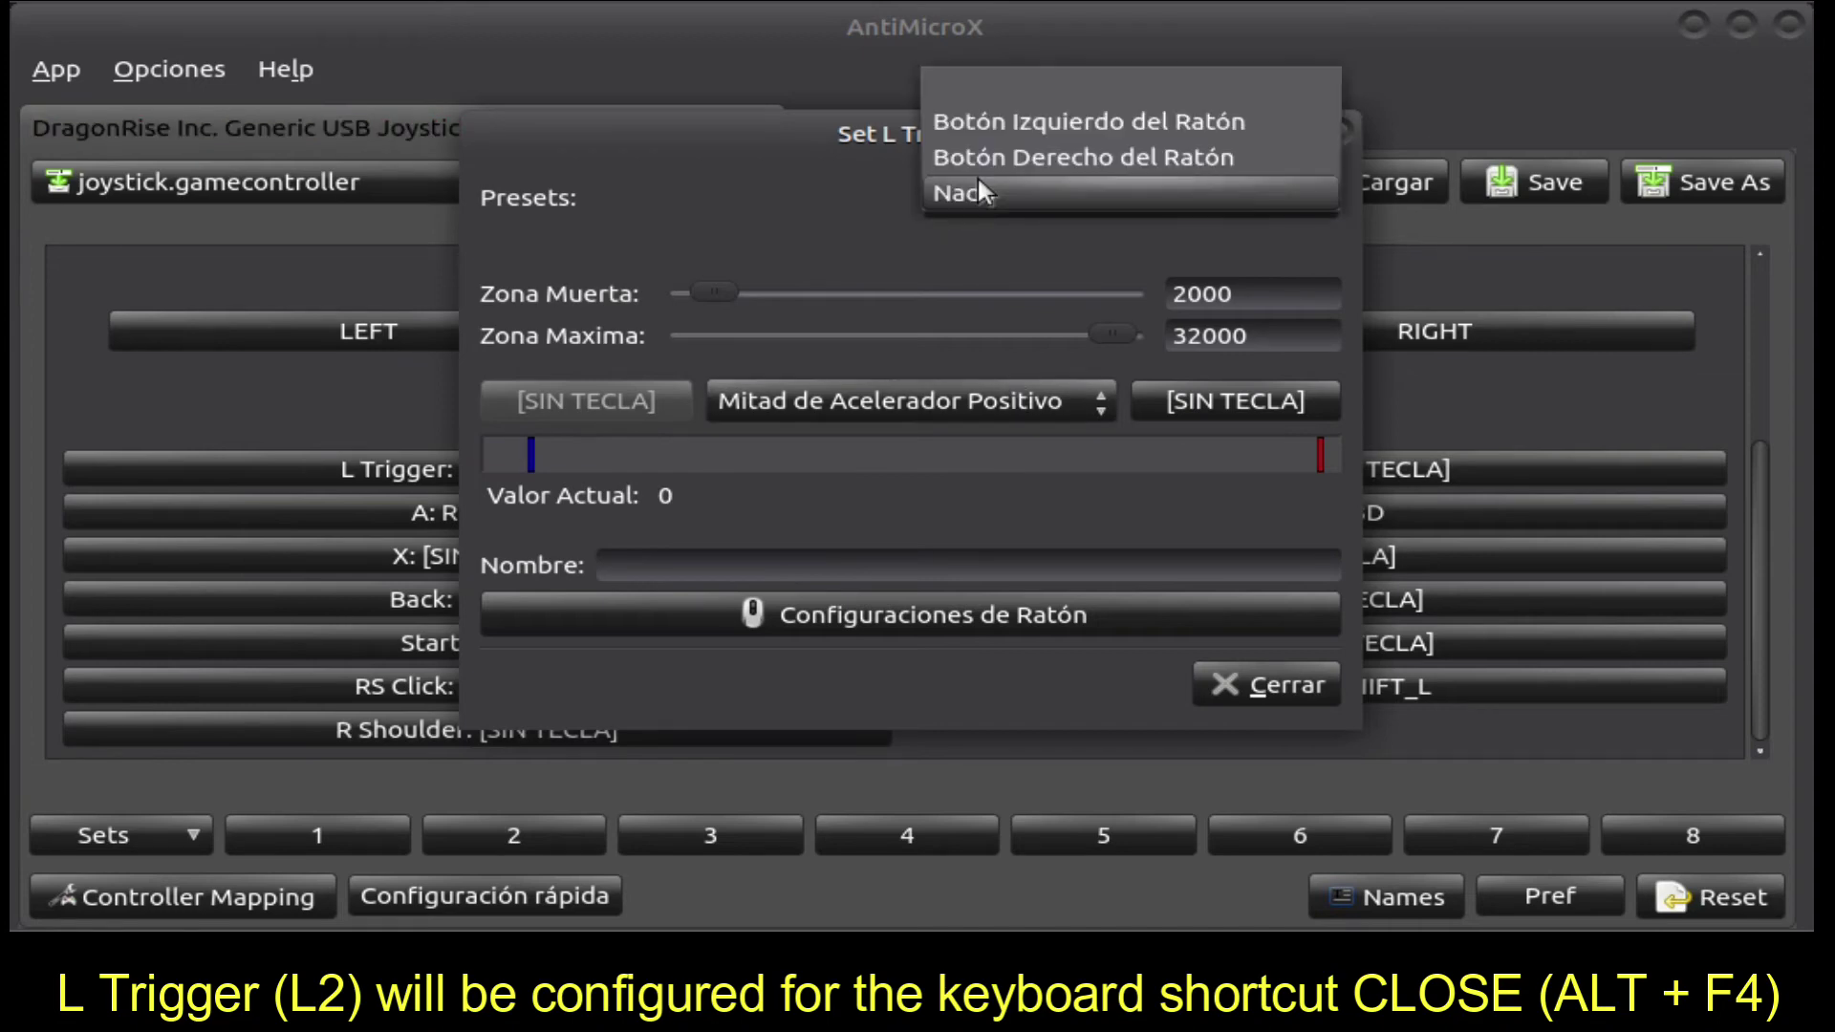
{"action": "left_click", "coordinate": [977, 186]}
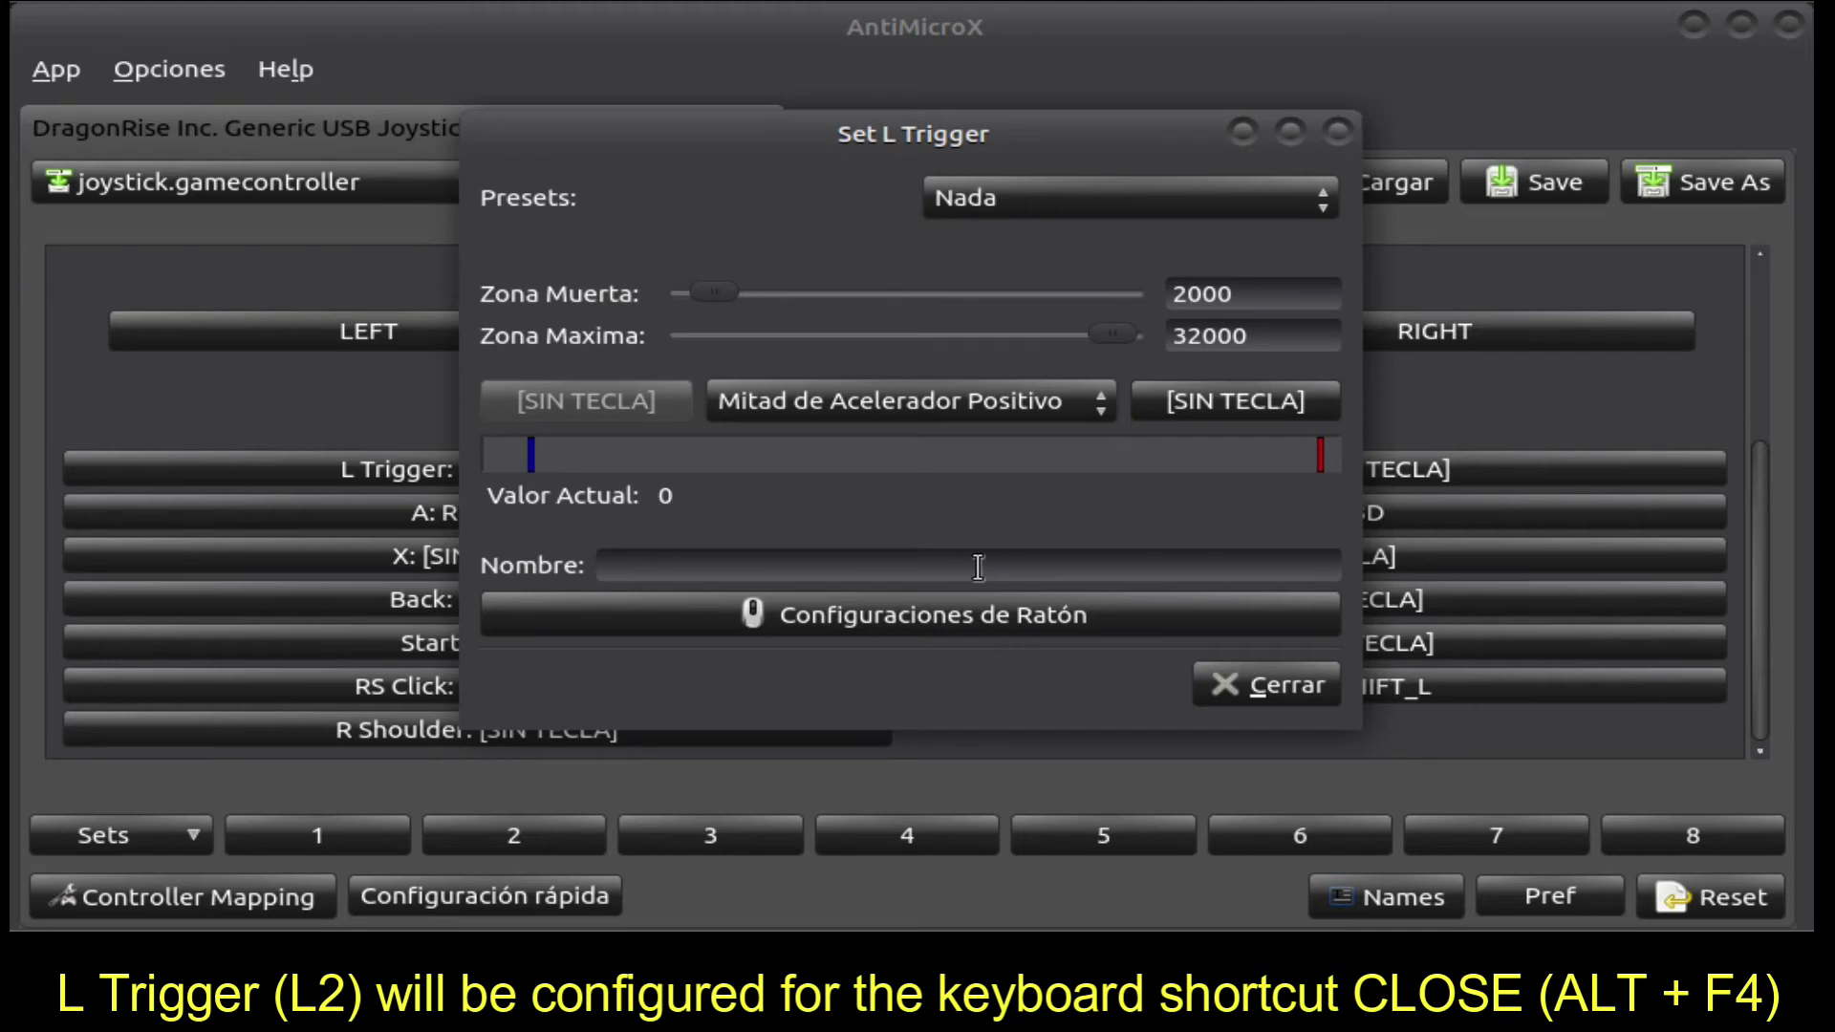
{"action": "type", "text": "alt "}
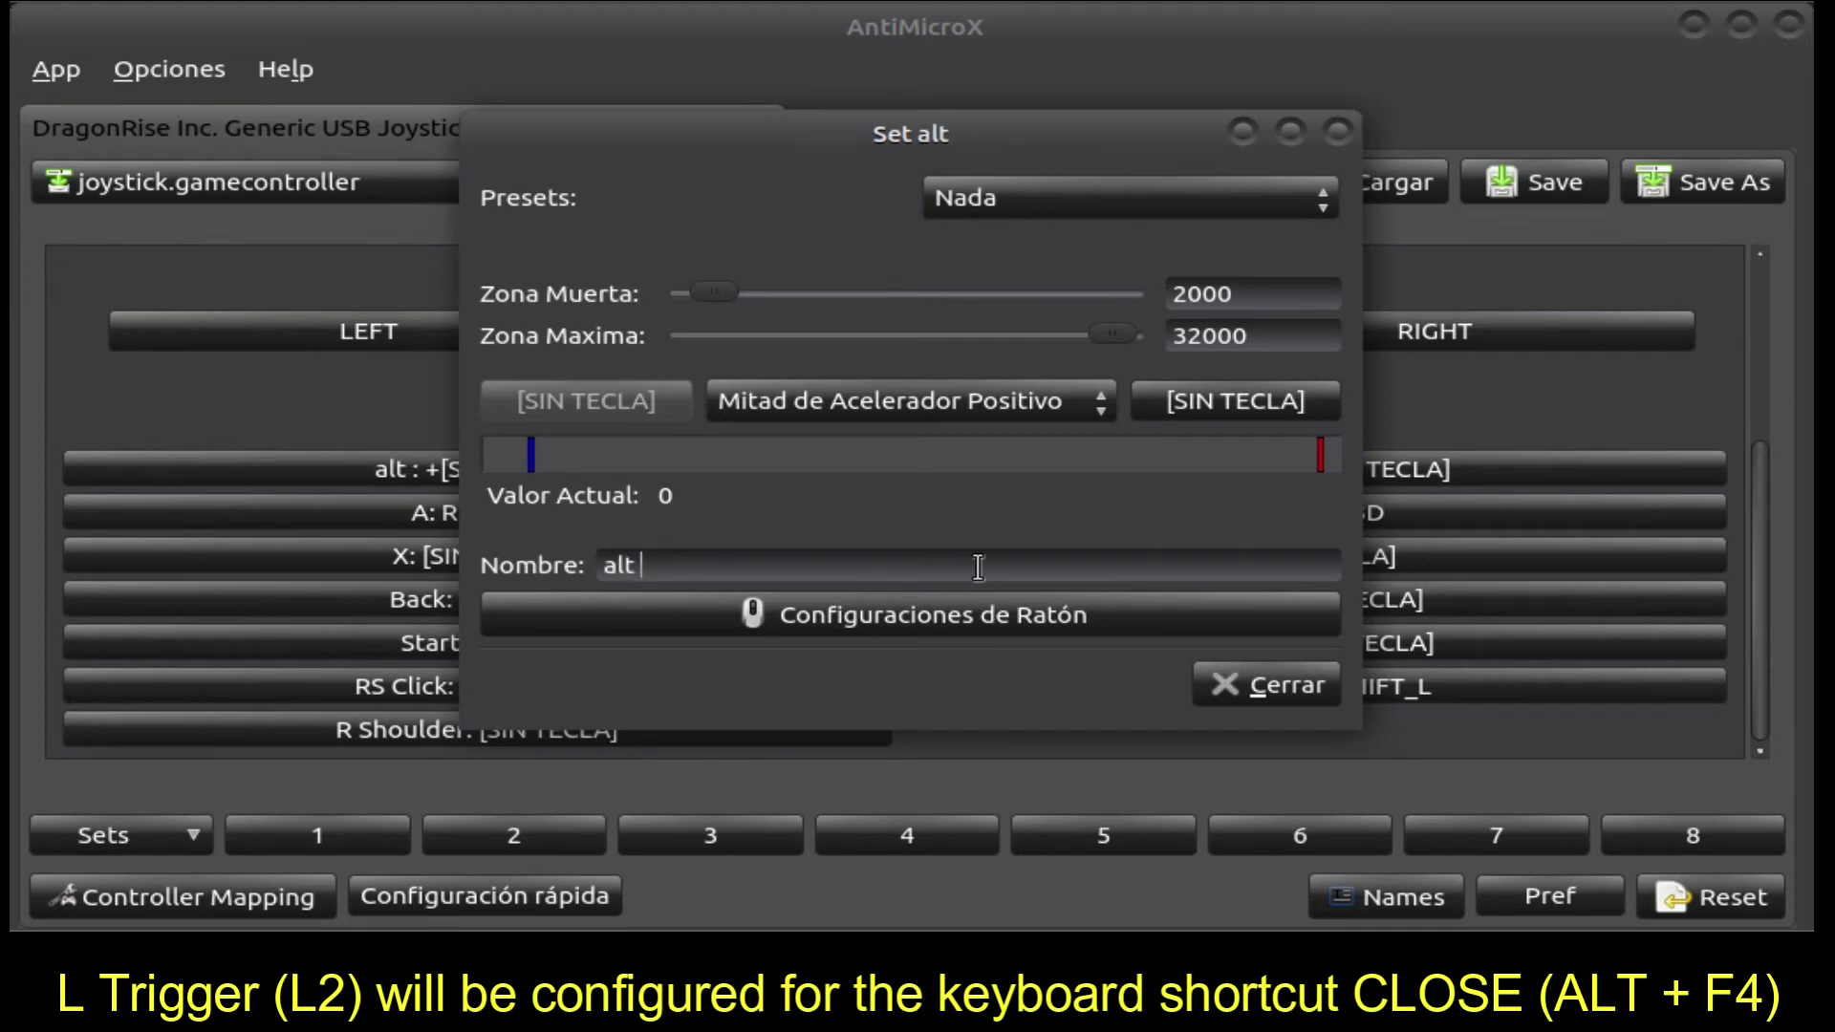
{"action": "type", "text": "f4"}
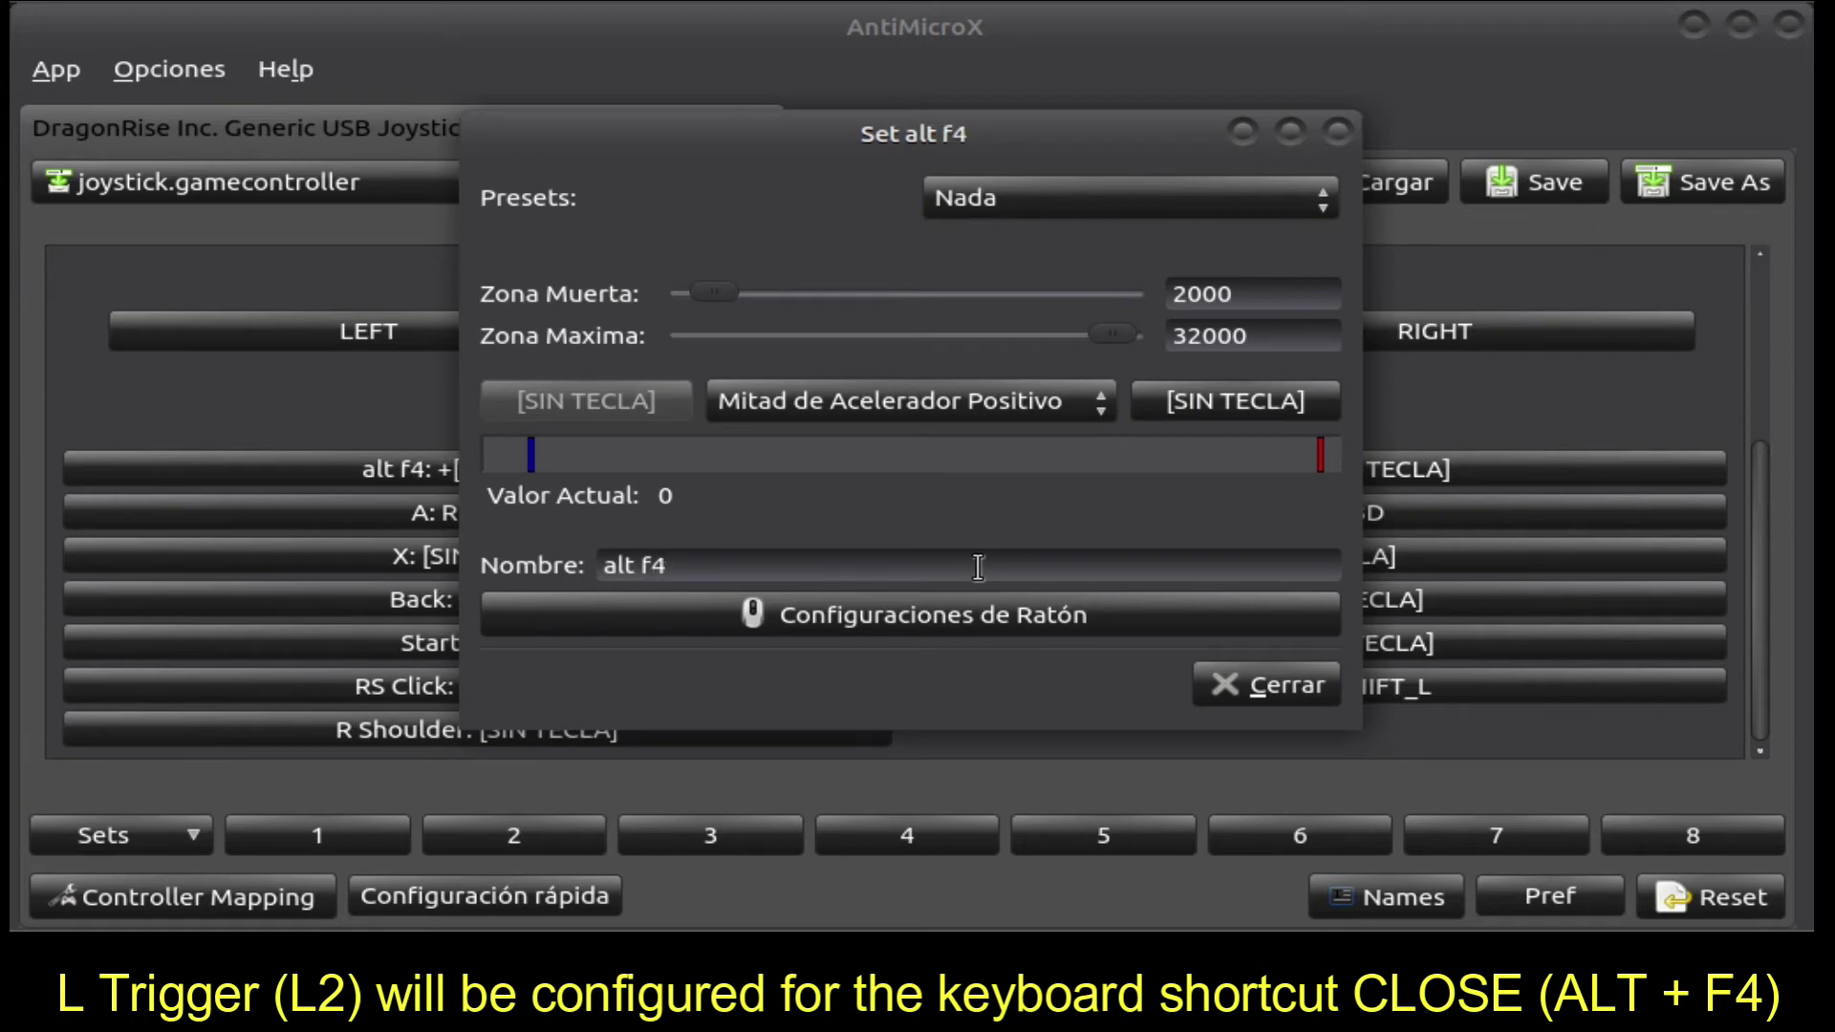
- Assign the left Alt and F4 key combination to the L Trigger's positive button and save the profile
{"action": "left_click", "coordinate": [1185, 388]}
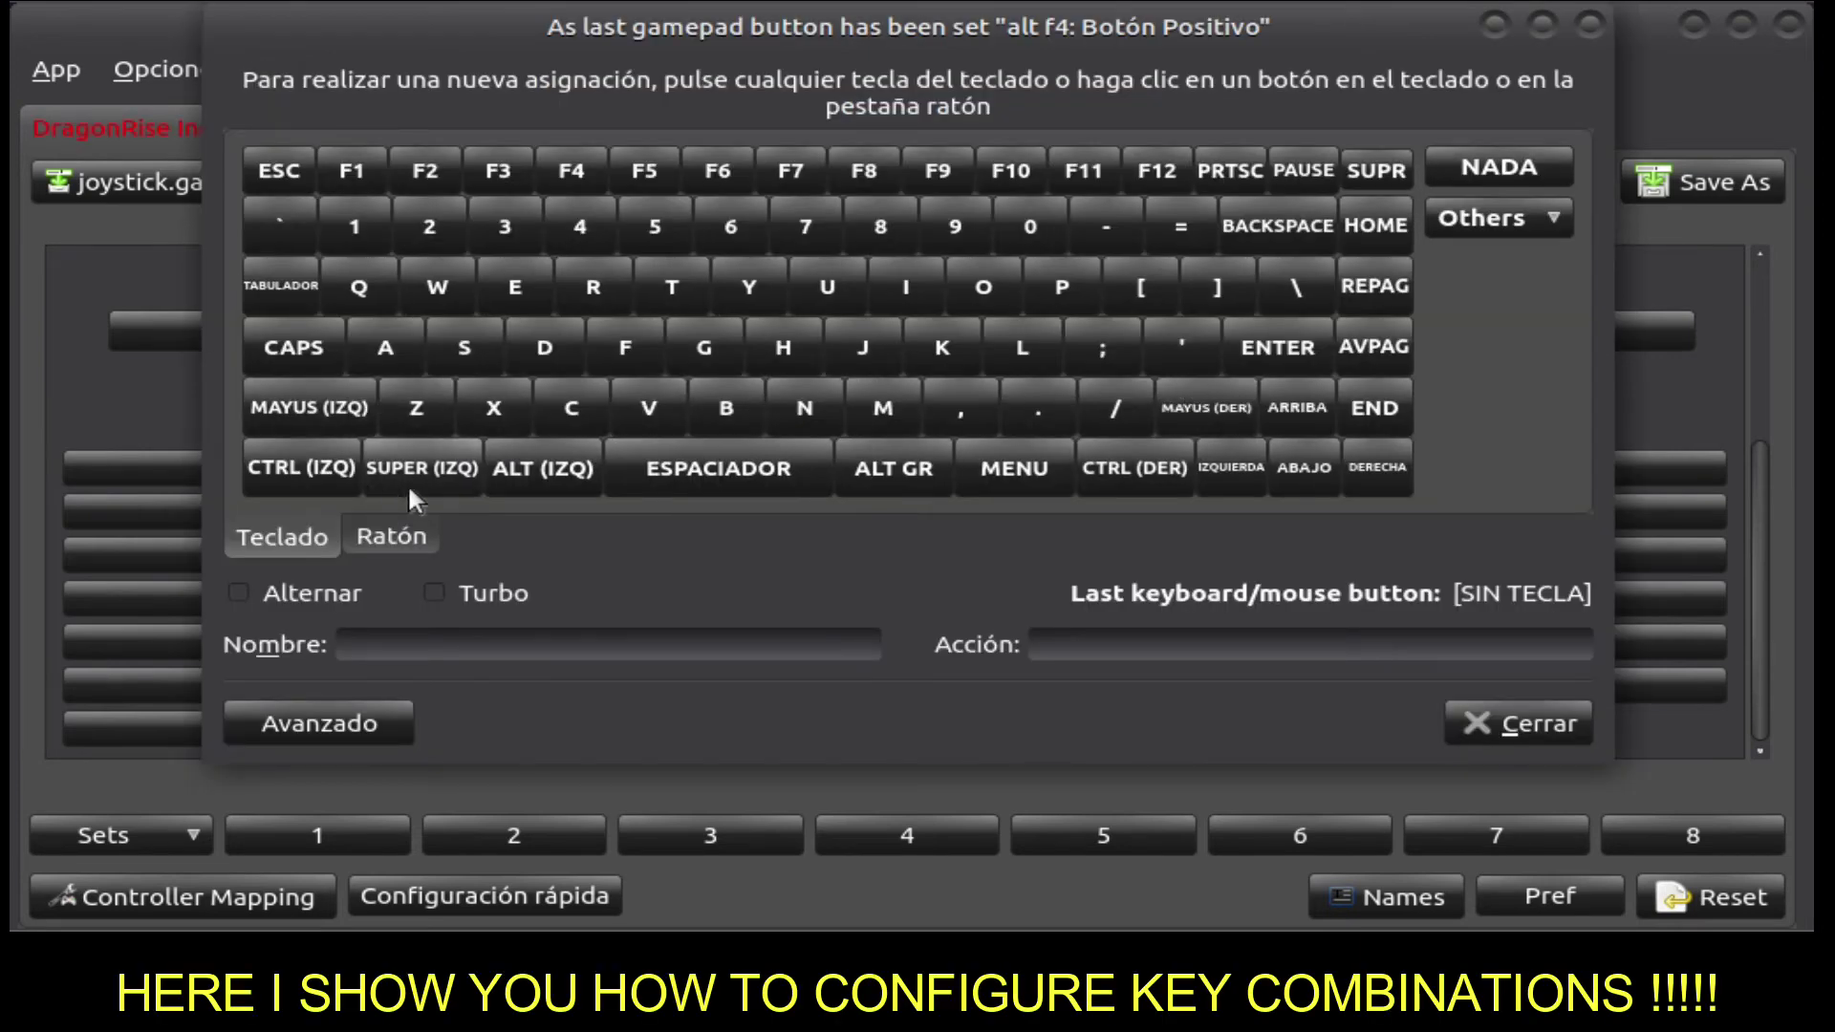
{"action": "left_click", "coordinate": [501, 467]}
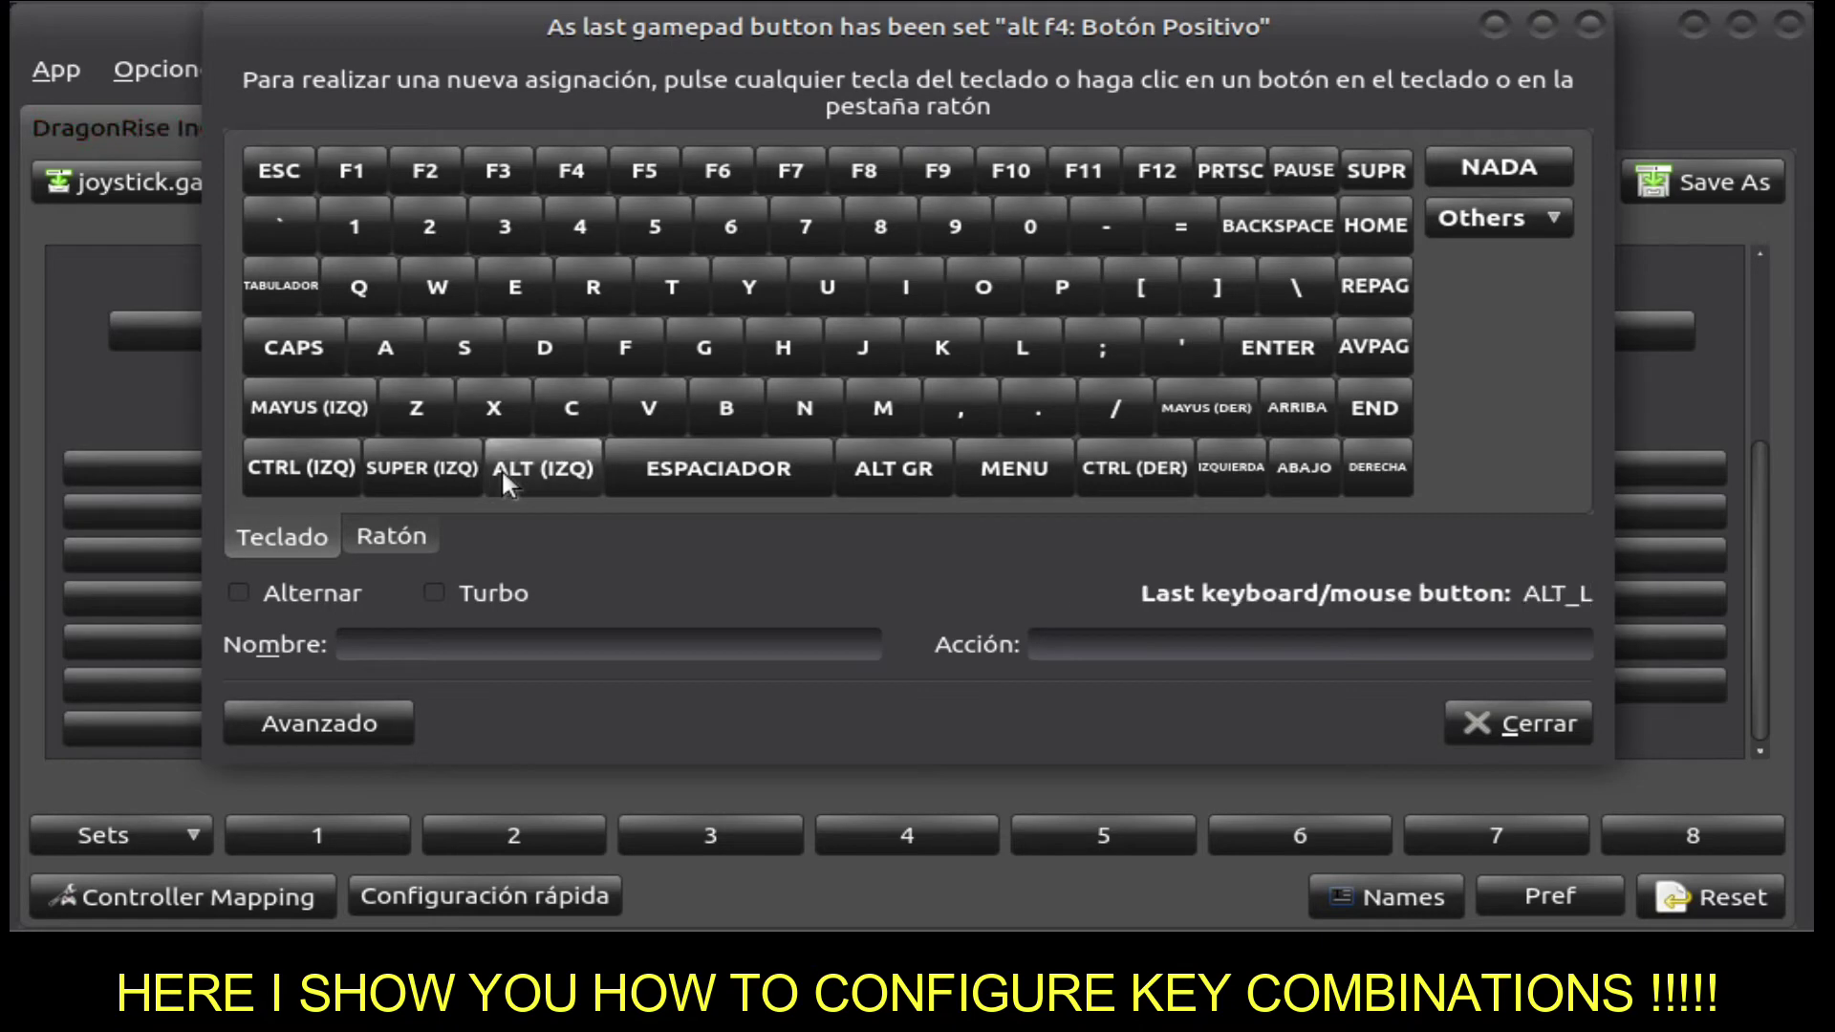
{"action": "left_click", "coordinate": [373, 734]}
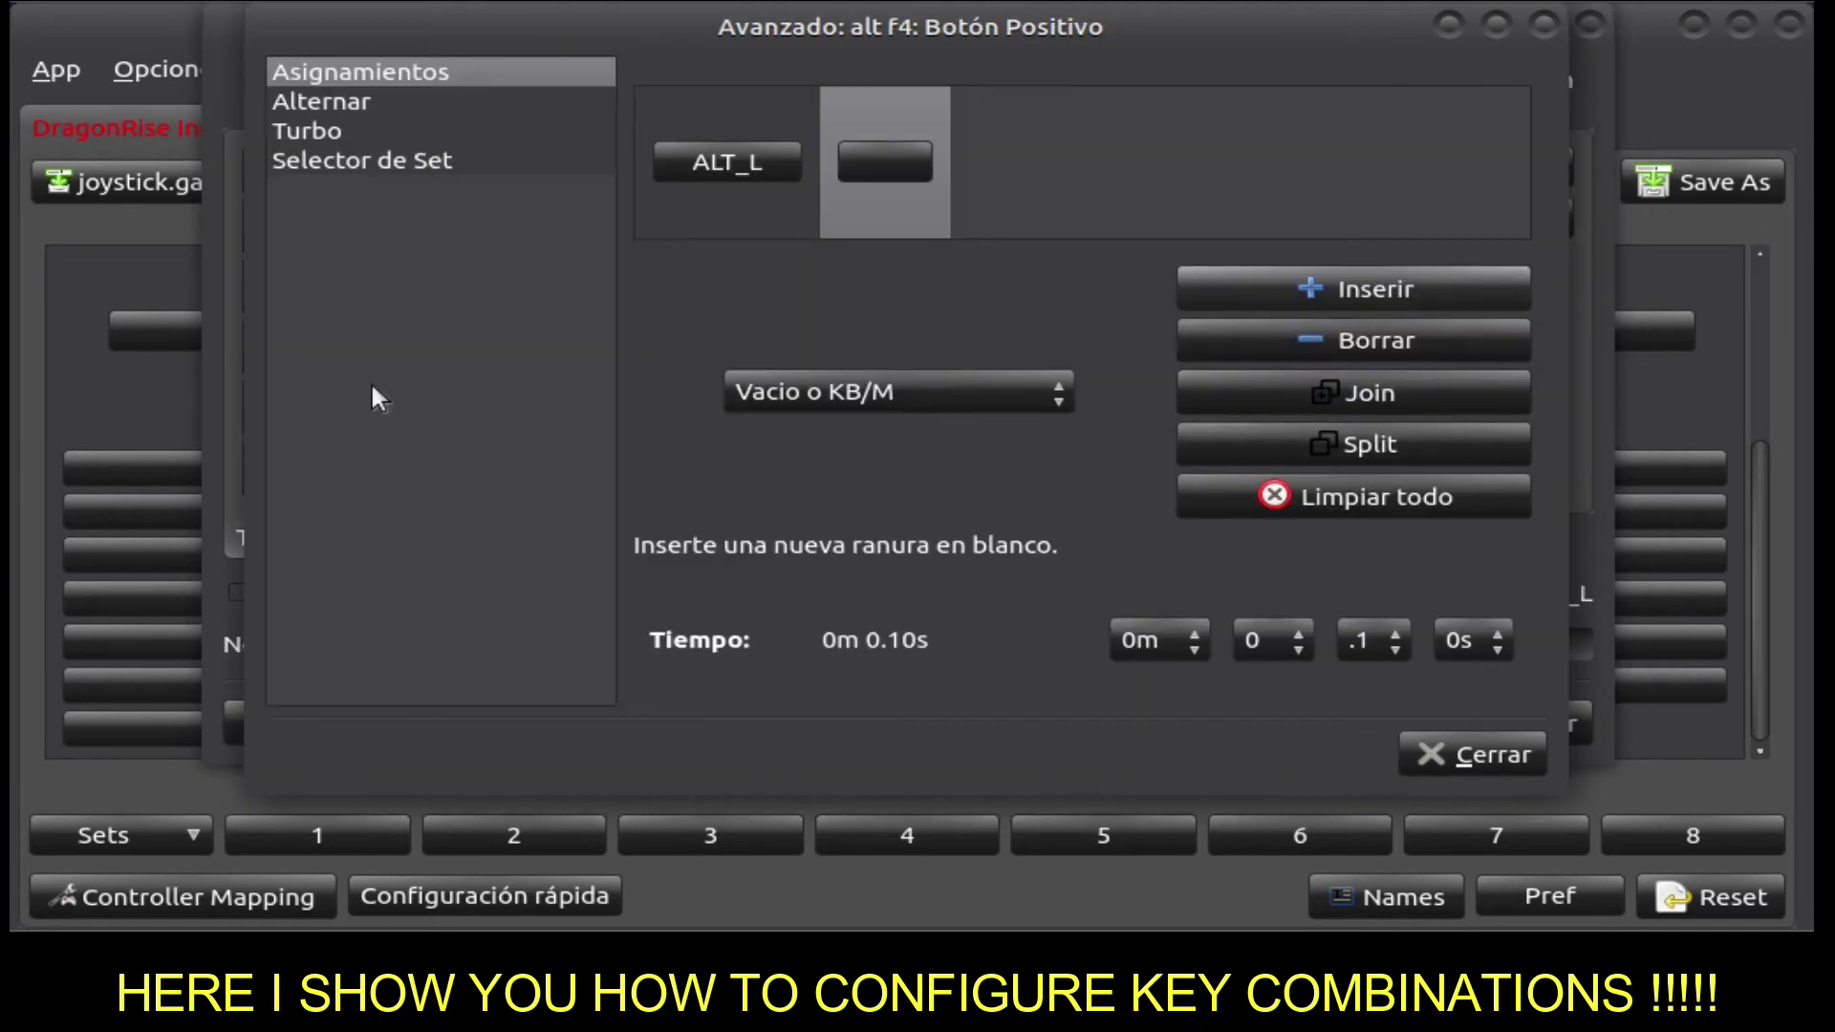
{"action": "left_click", "coordinate": [882, 149]}
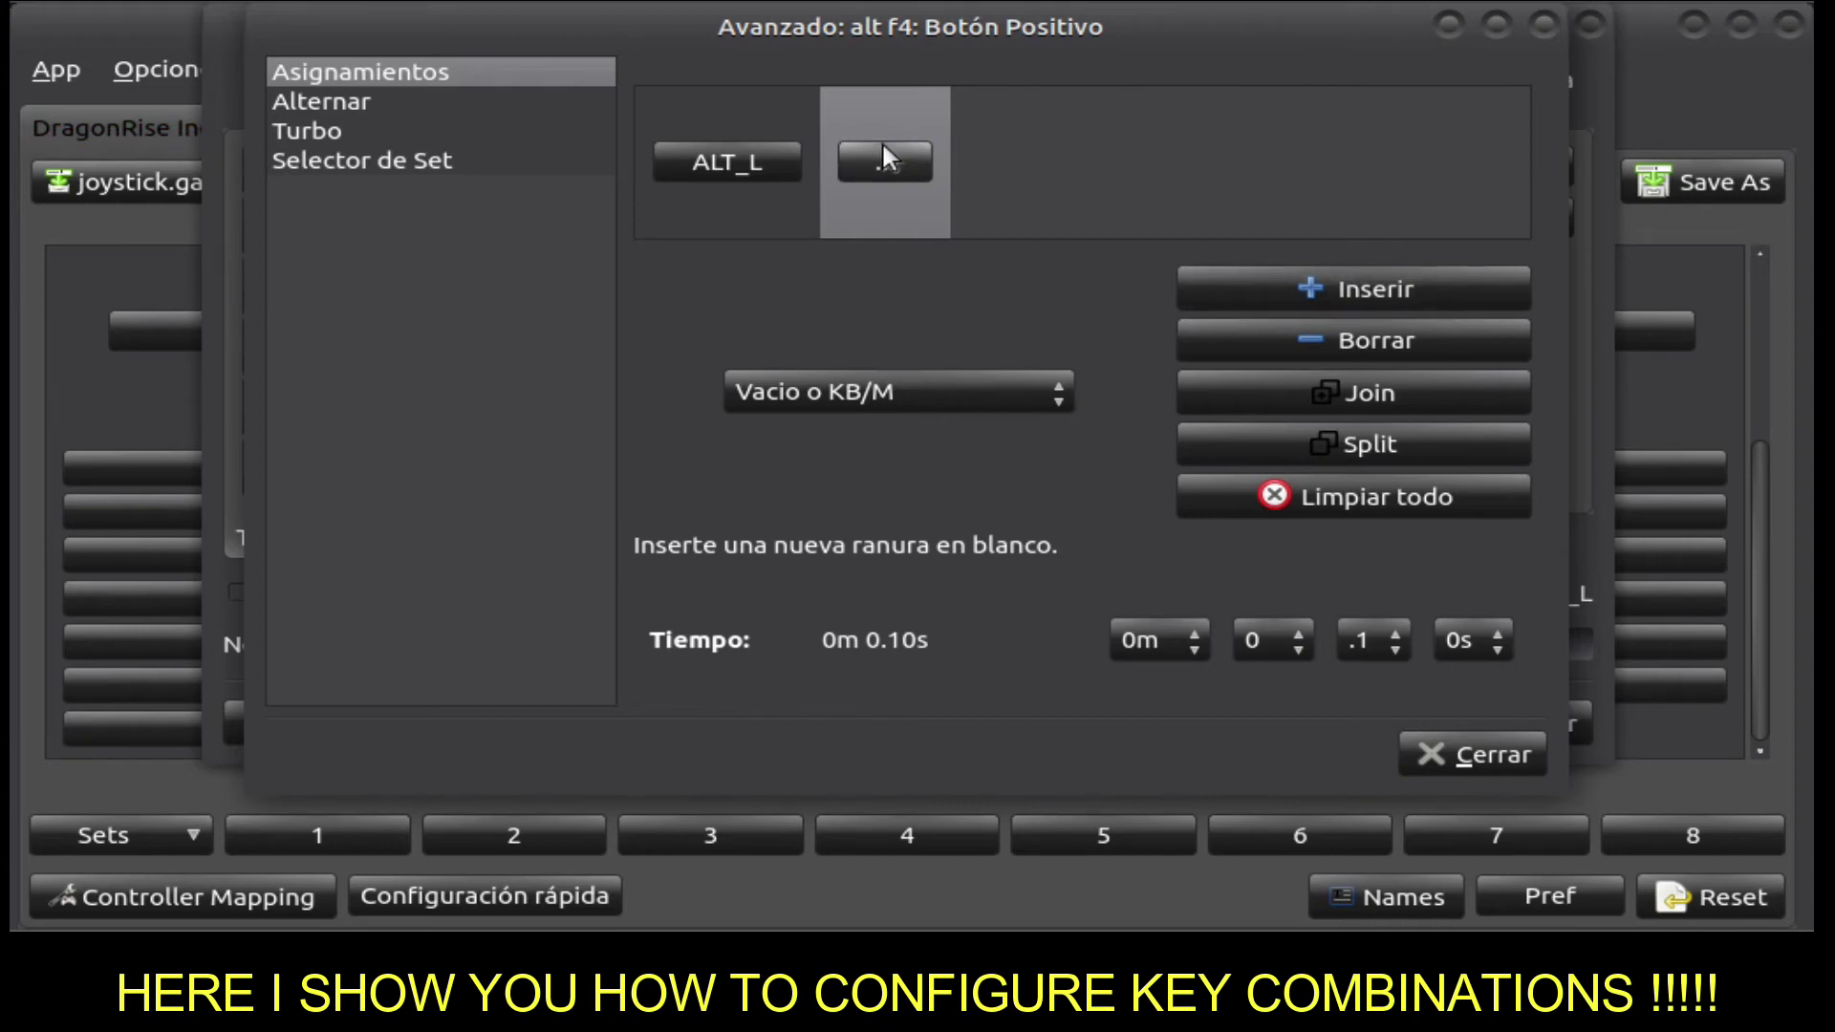
{"action": "key", "text": "F4"}
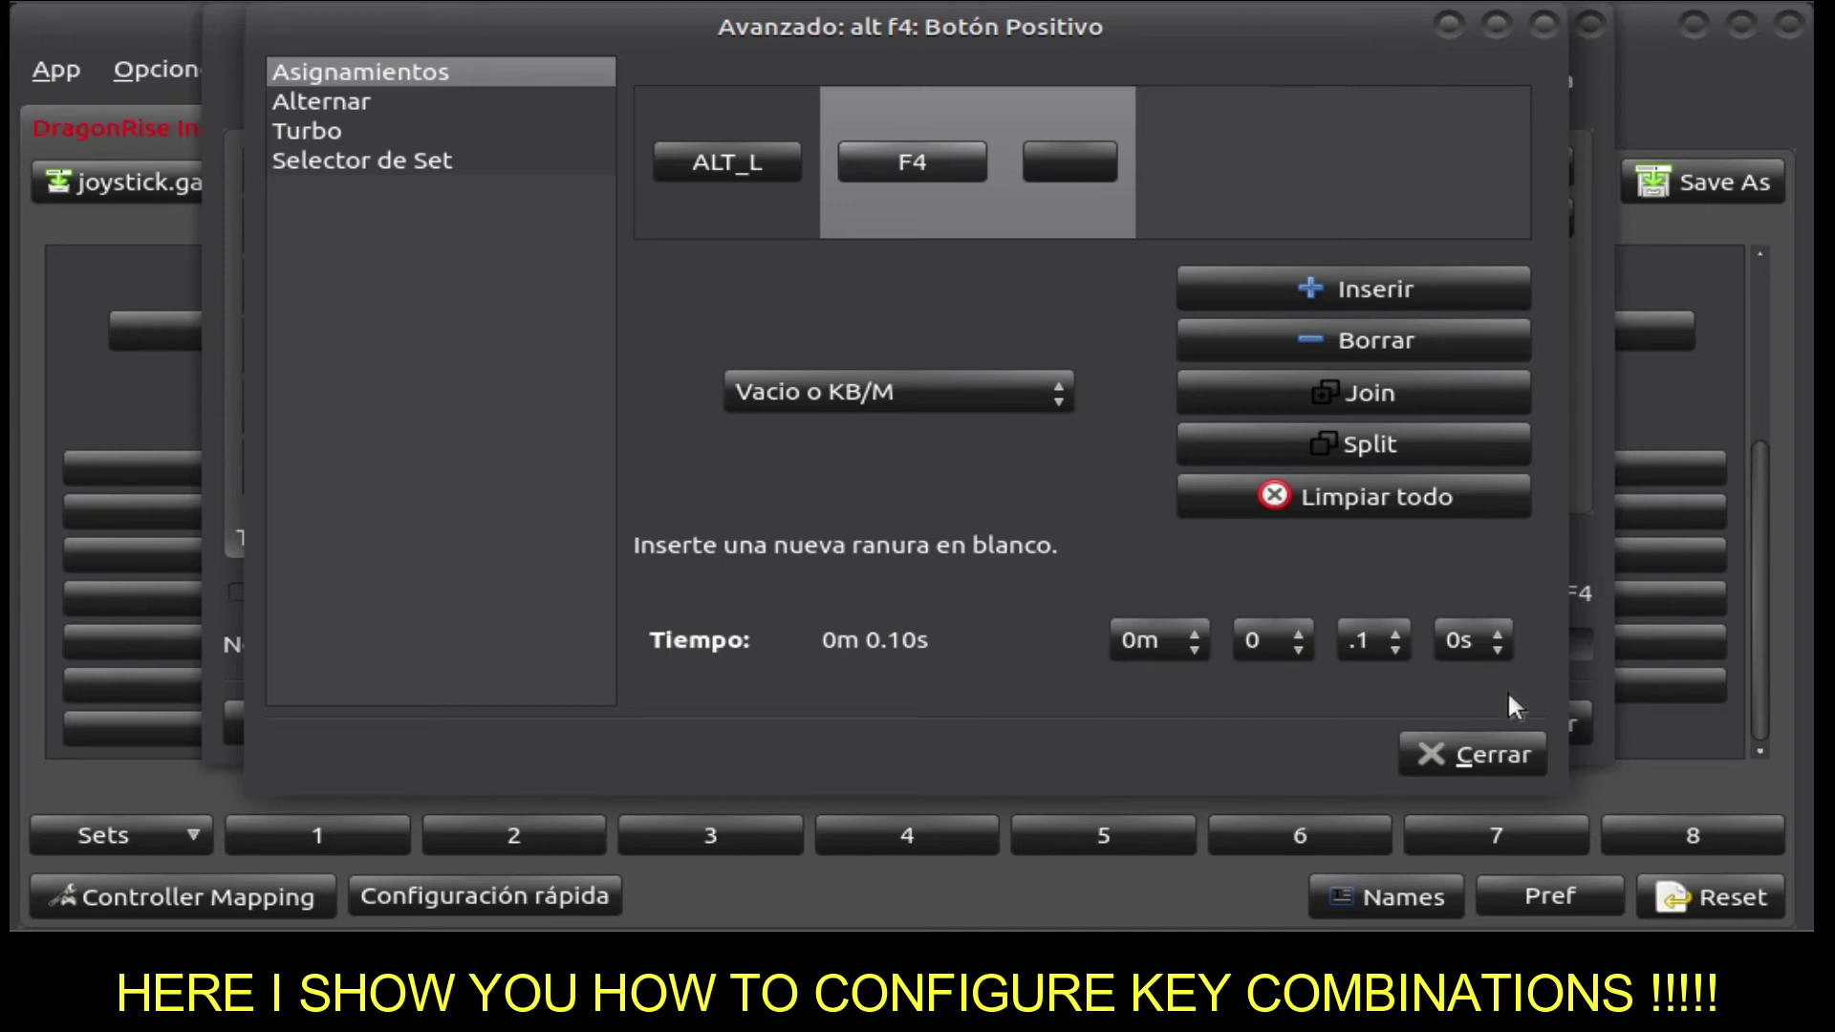
{"action": "left_click", "coordinate": [1508, 741]}
{"action": "left_click", "coordinate": [1508, 742]}
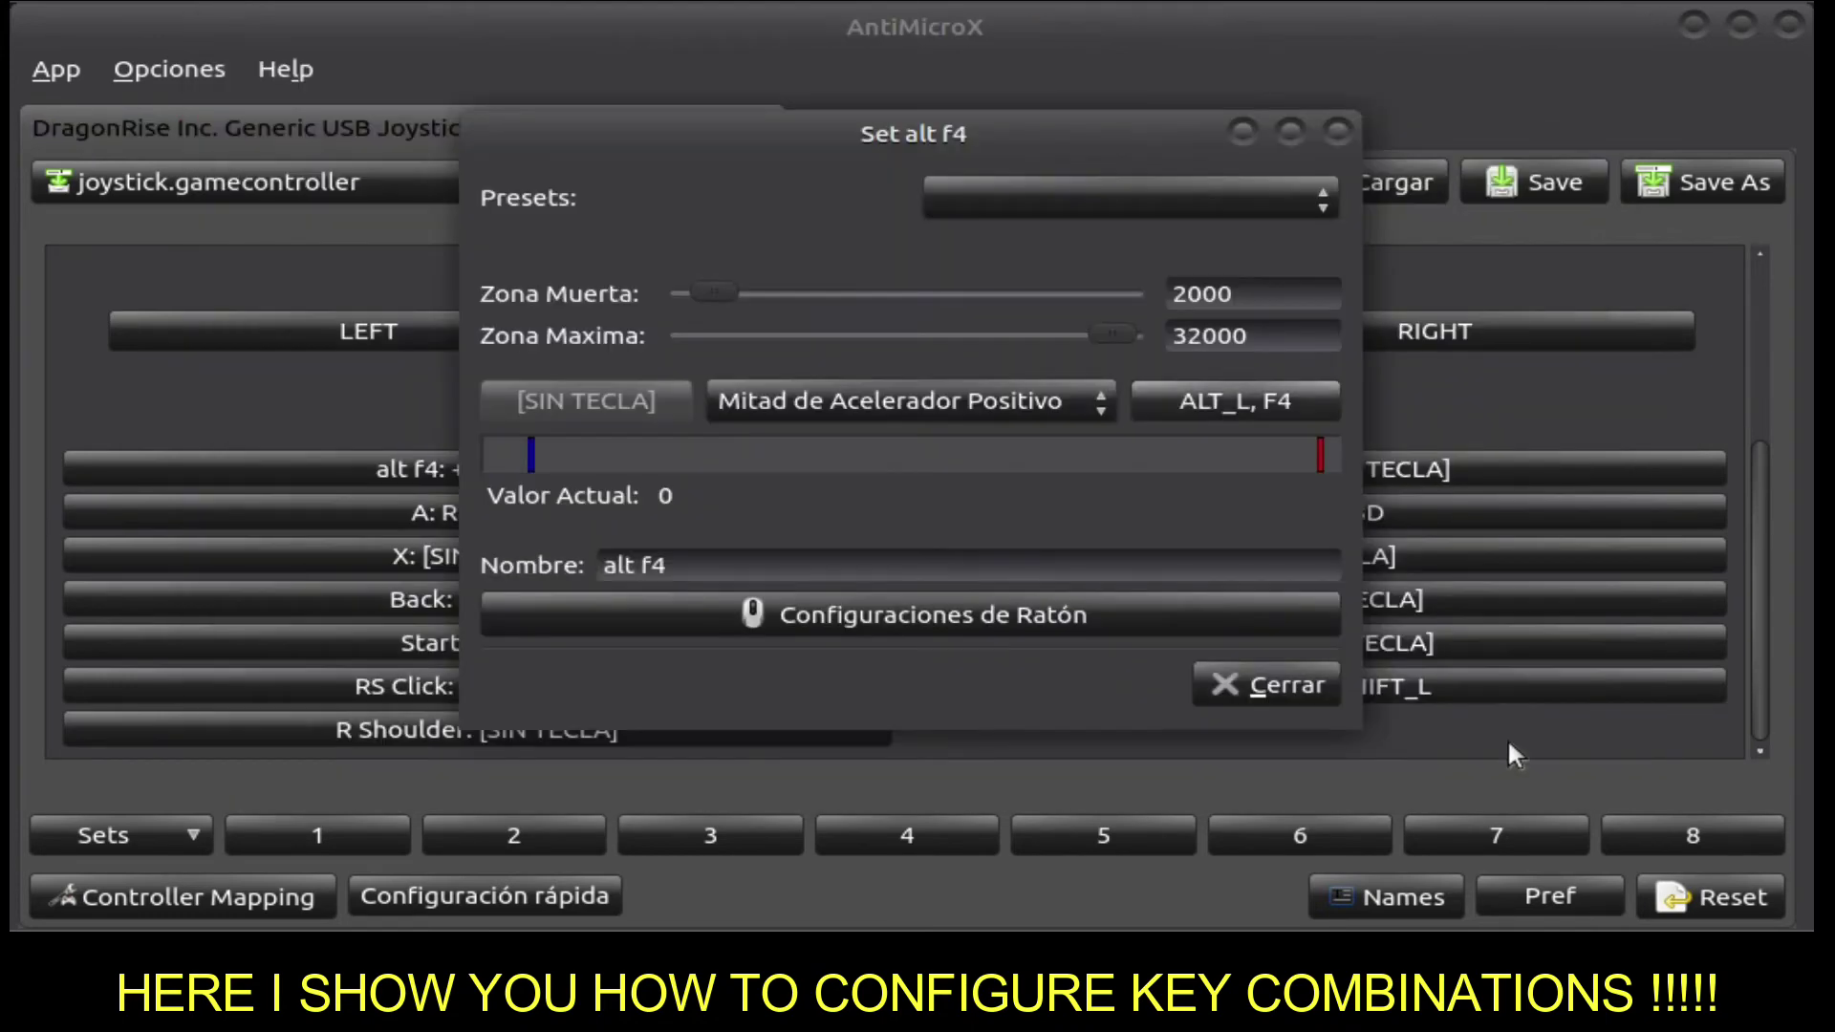
{"action": "left_click", "coordinate": [1314, 669]}
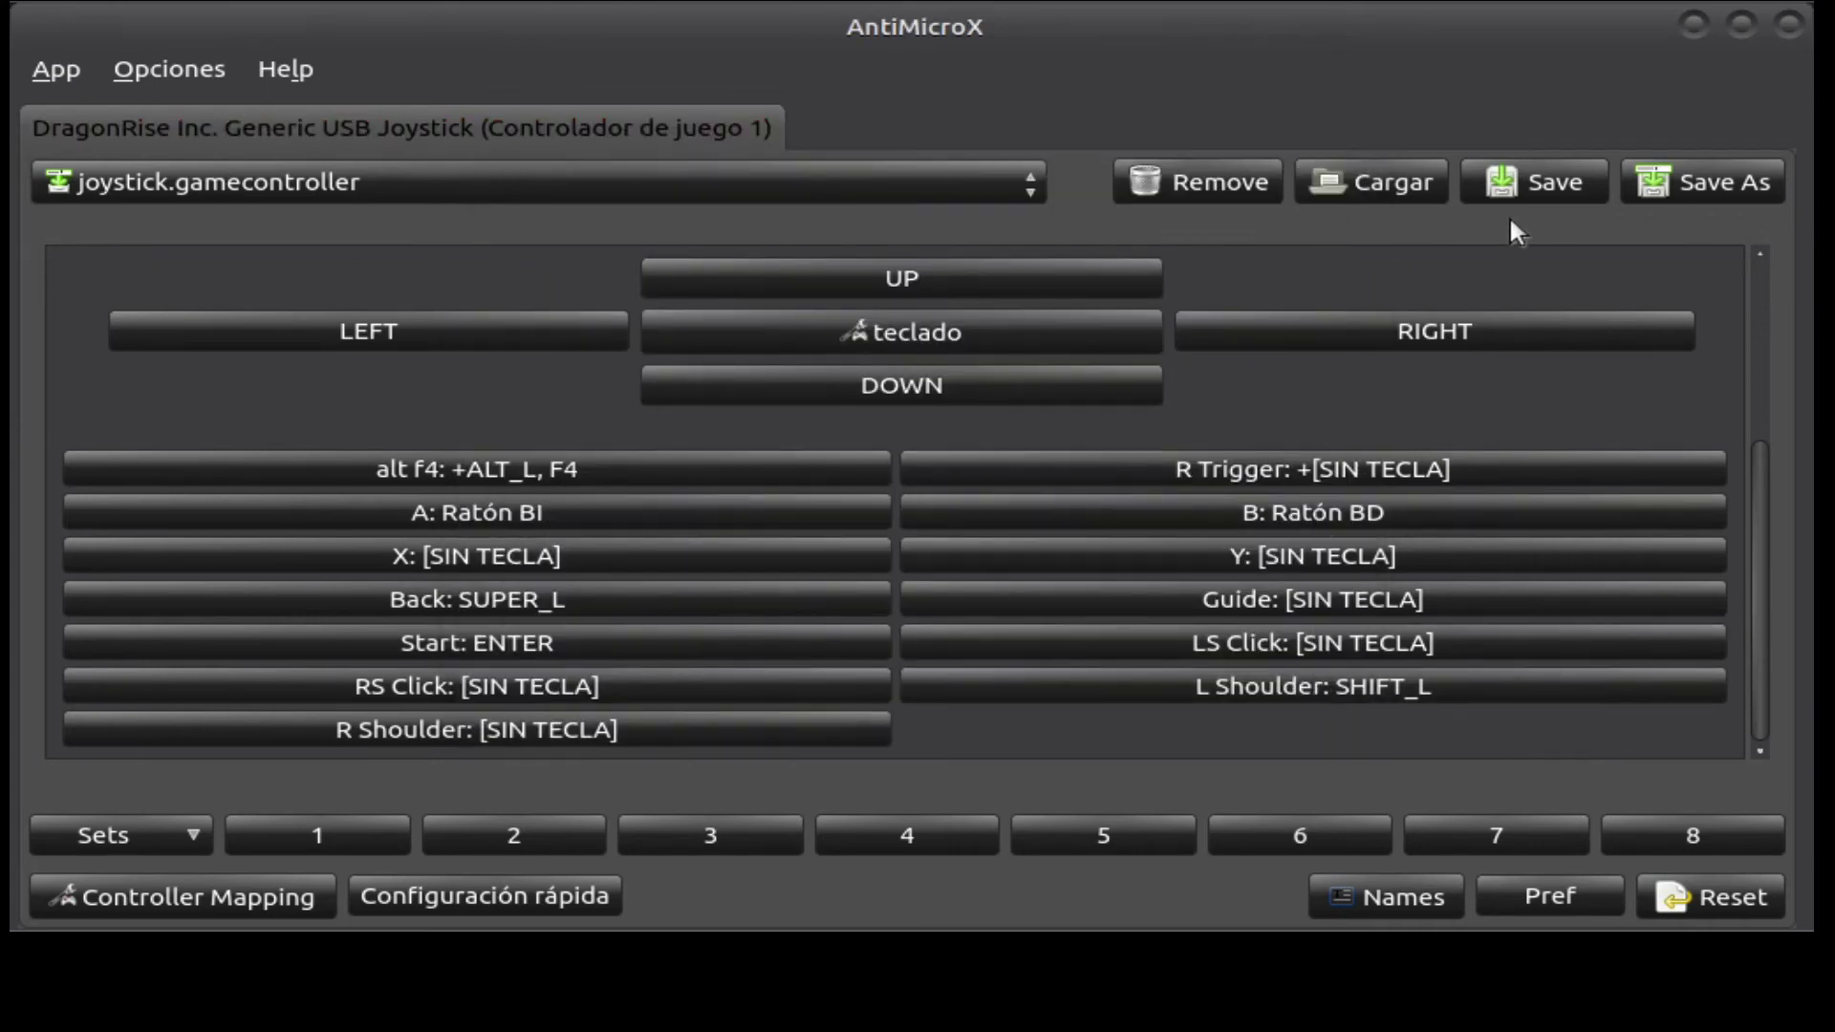
{"action": "left_click", "coordinate": [1510, 181]}
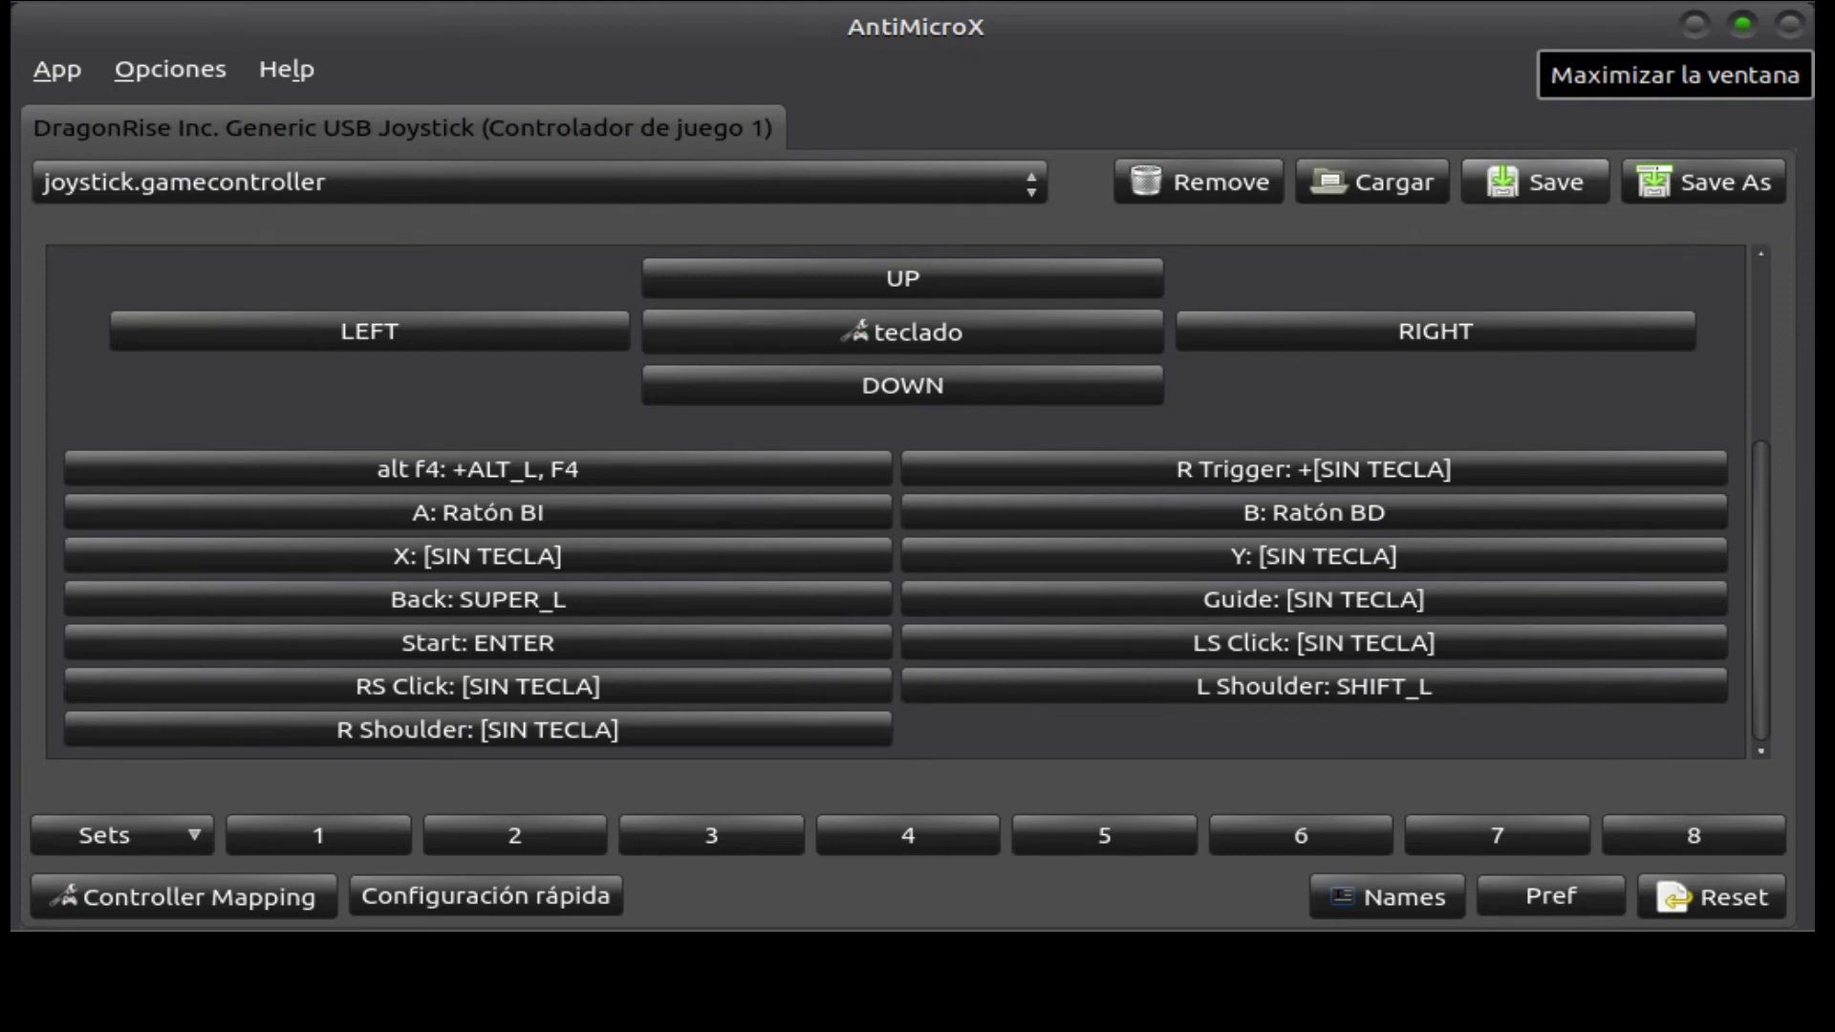
- Test the L Trigger's Alt+F4 mapping by opening the desktop folder carpeta 2 and closing its window, repeating the test once
{"action": "key", "text": "alt+F4"}
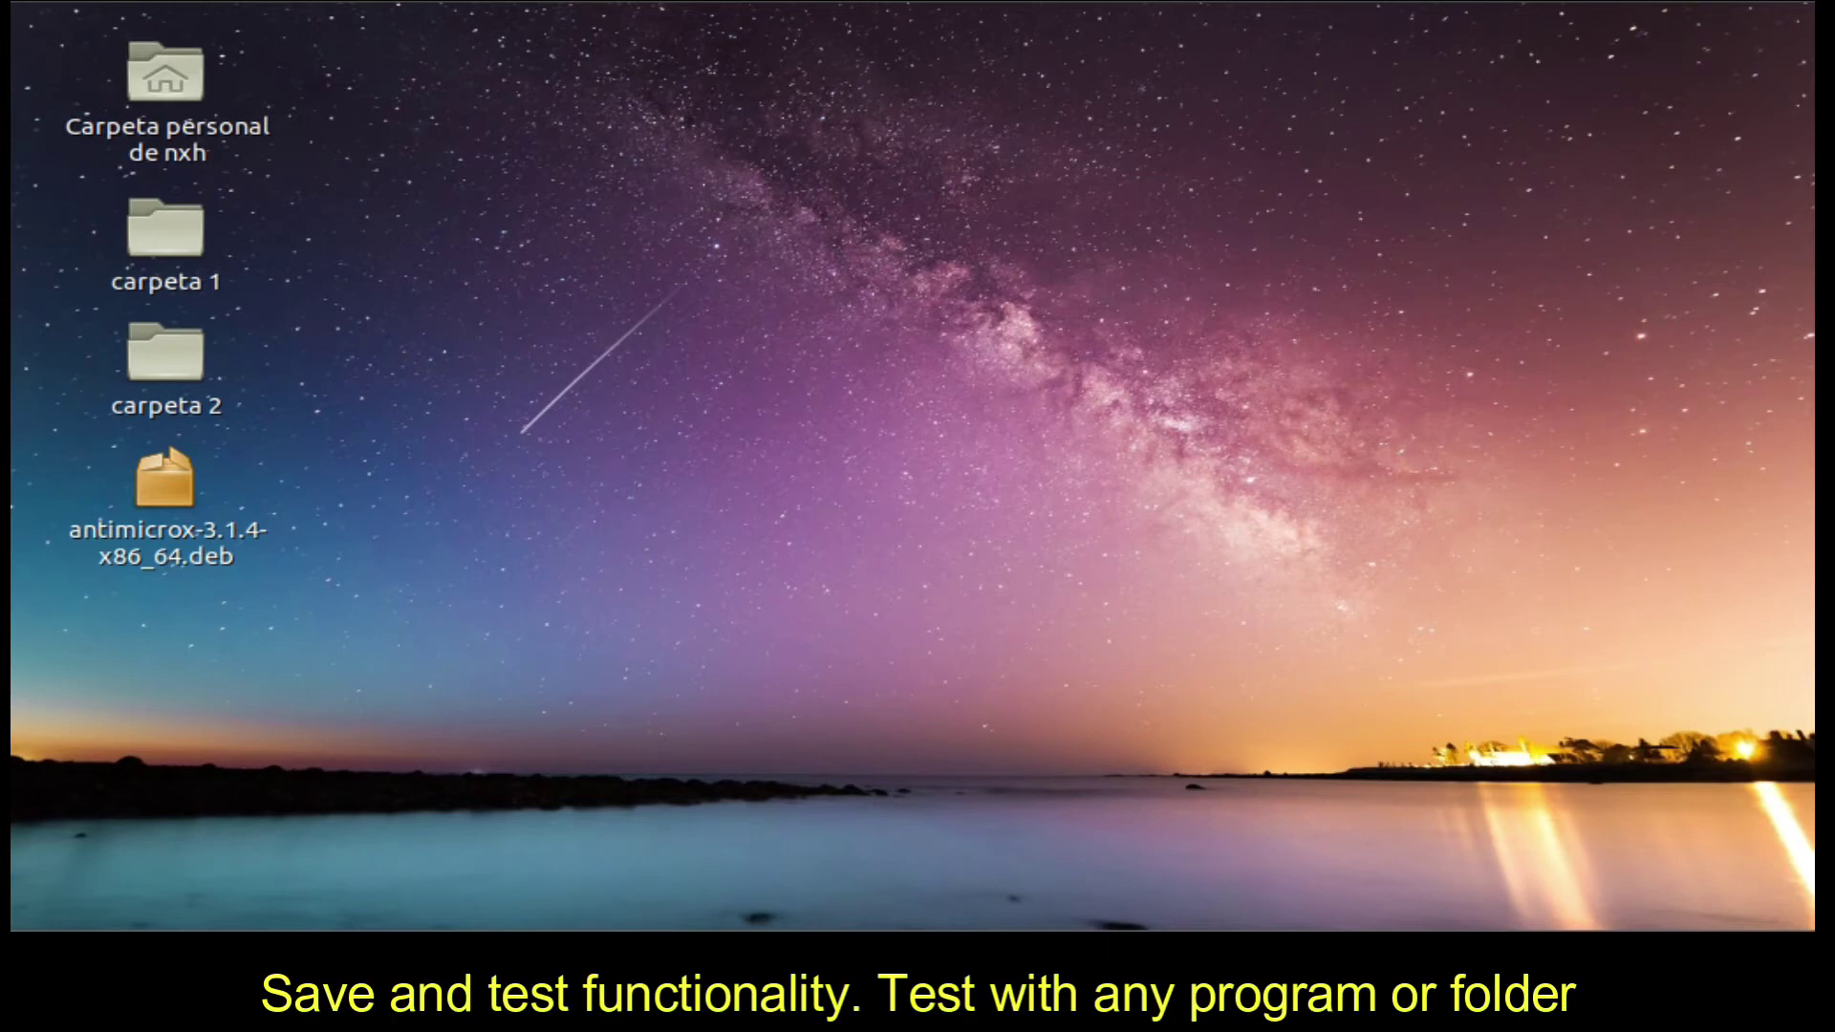
{"action": "left_click", "coordinate": [166, 363]}
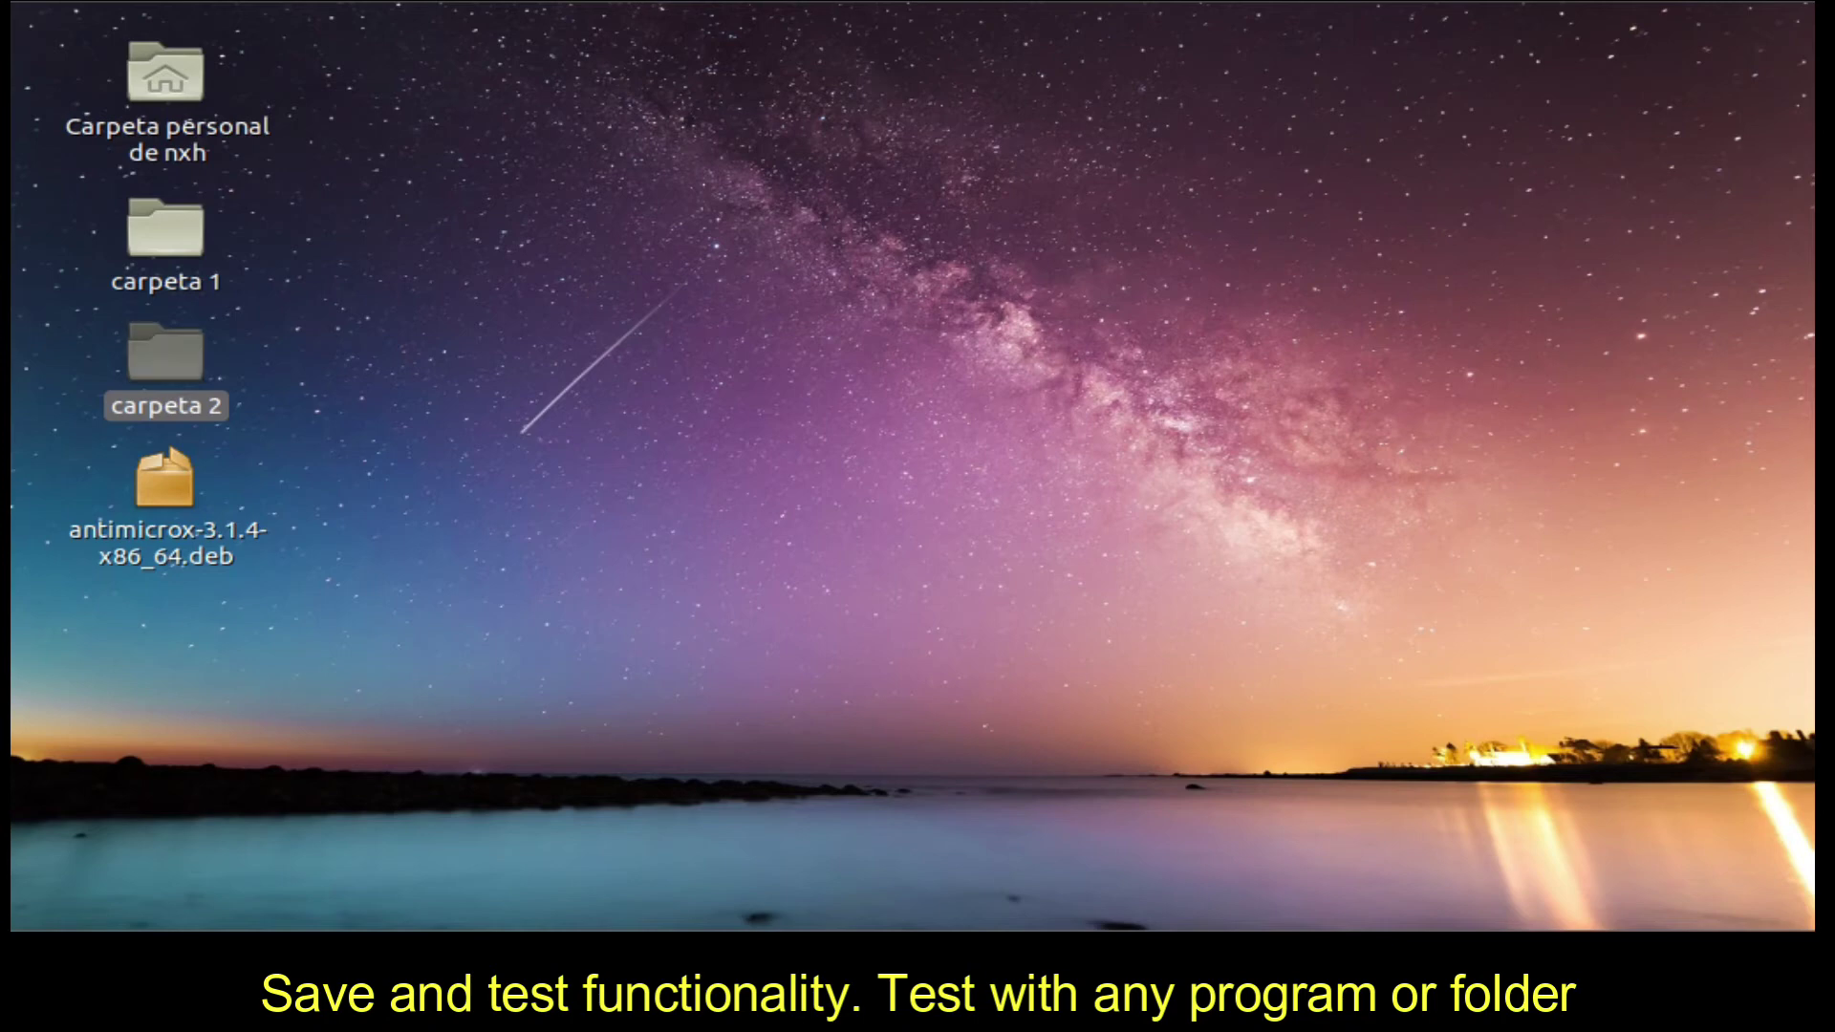
{"action": "double_click", "coordinate": [166, 352]}
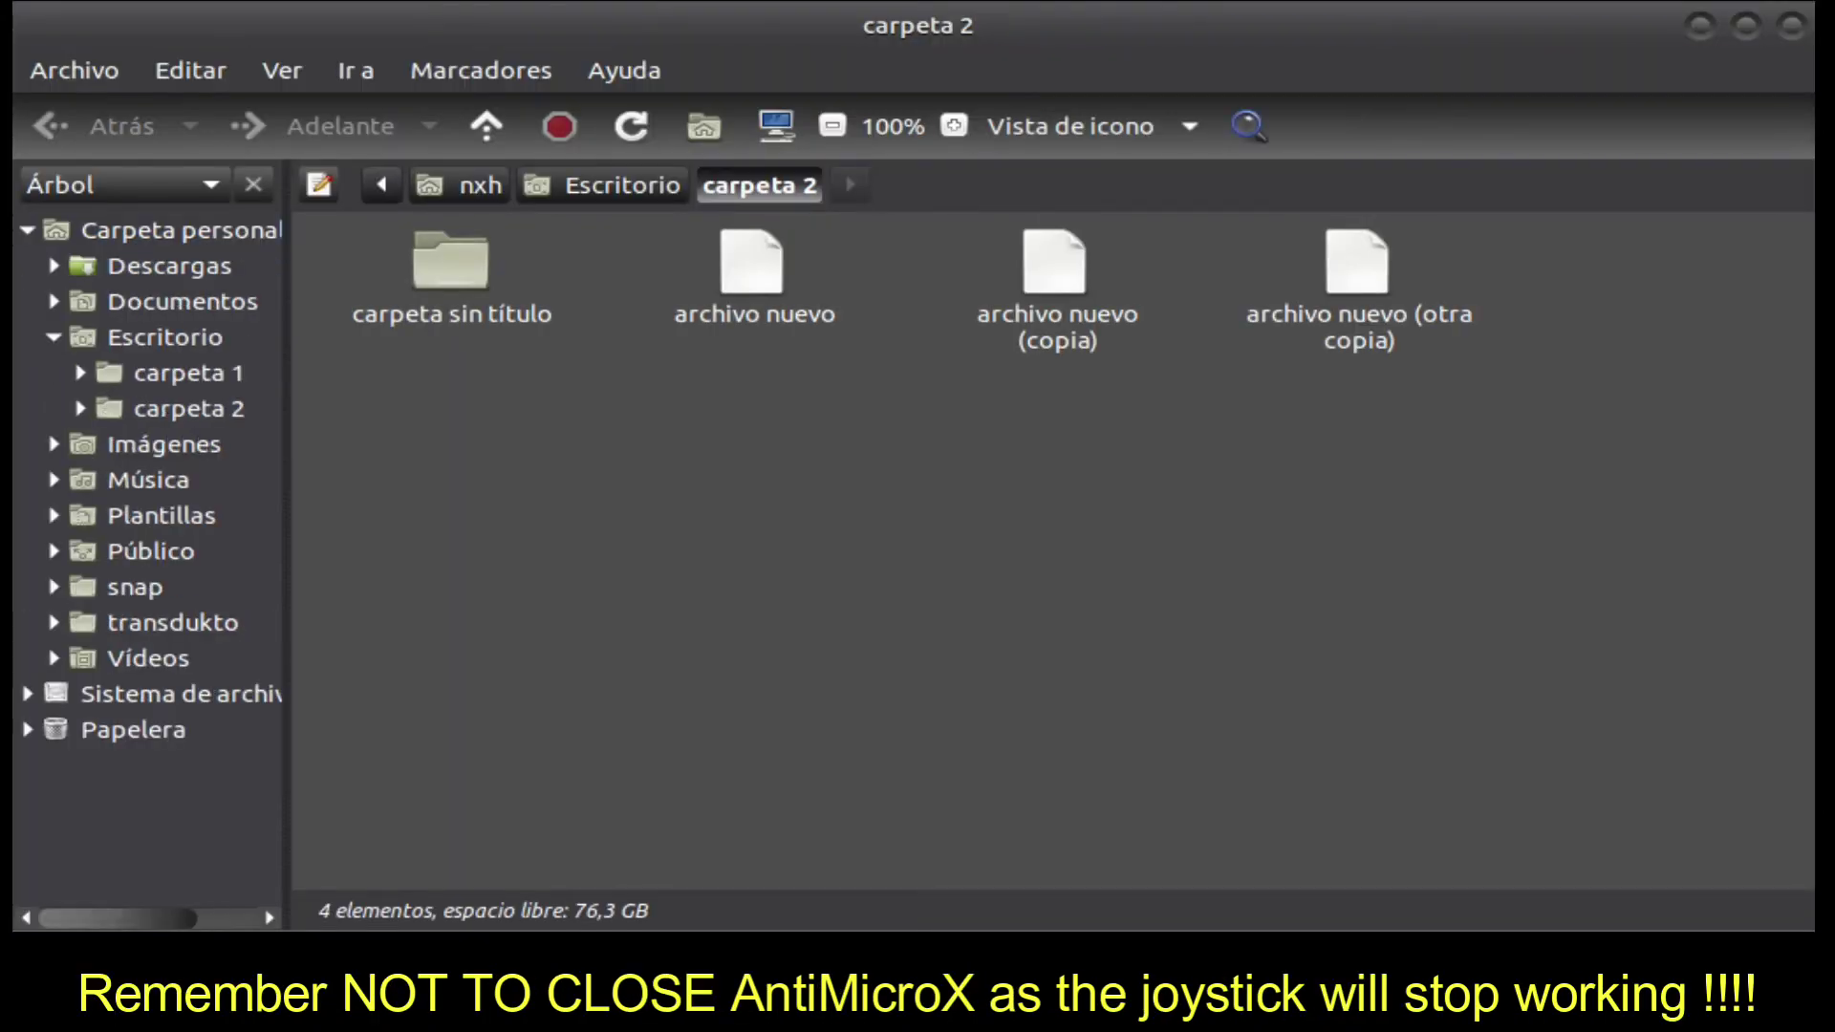
{"action": "key", "text": "ctrl+w"}
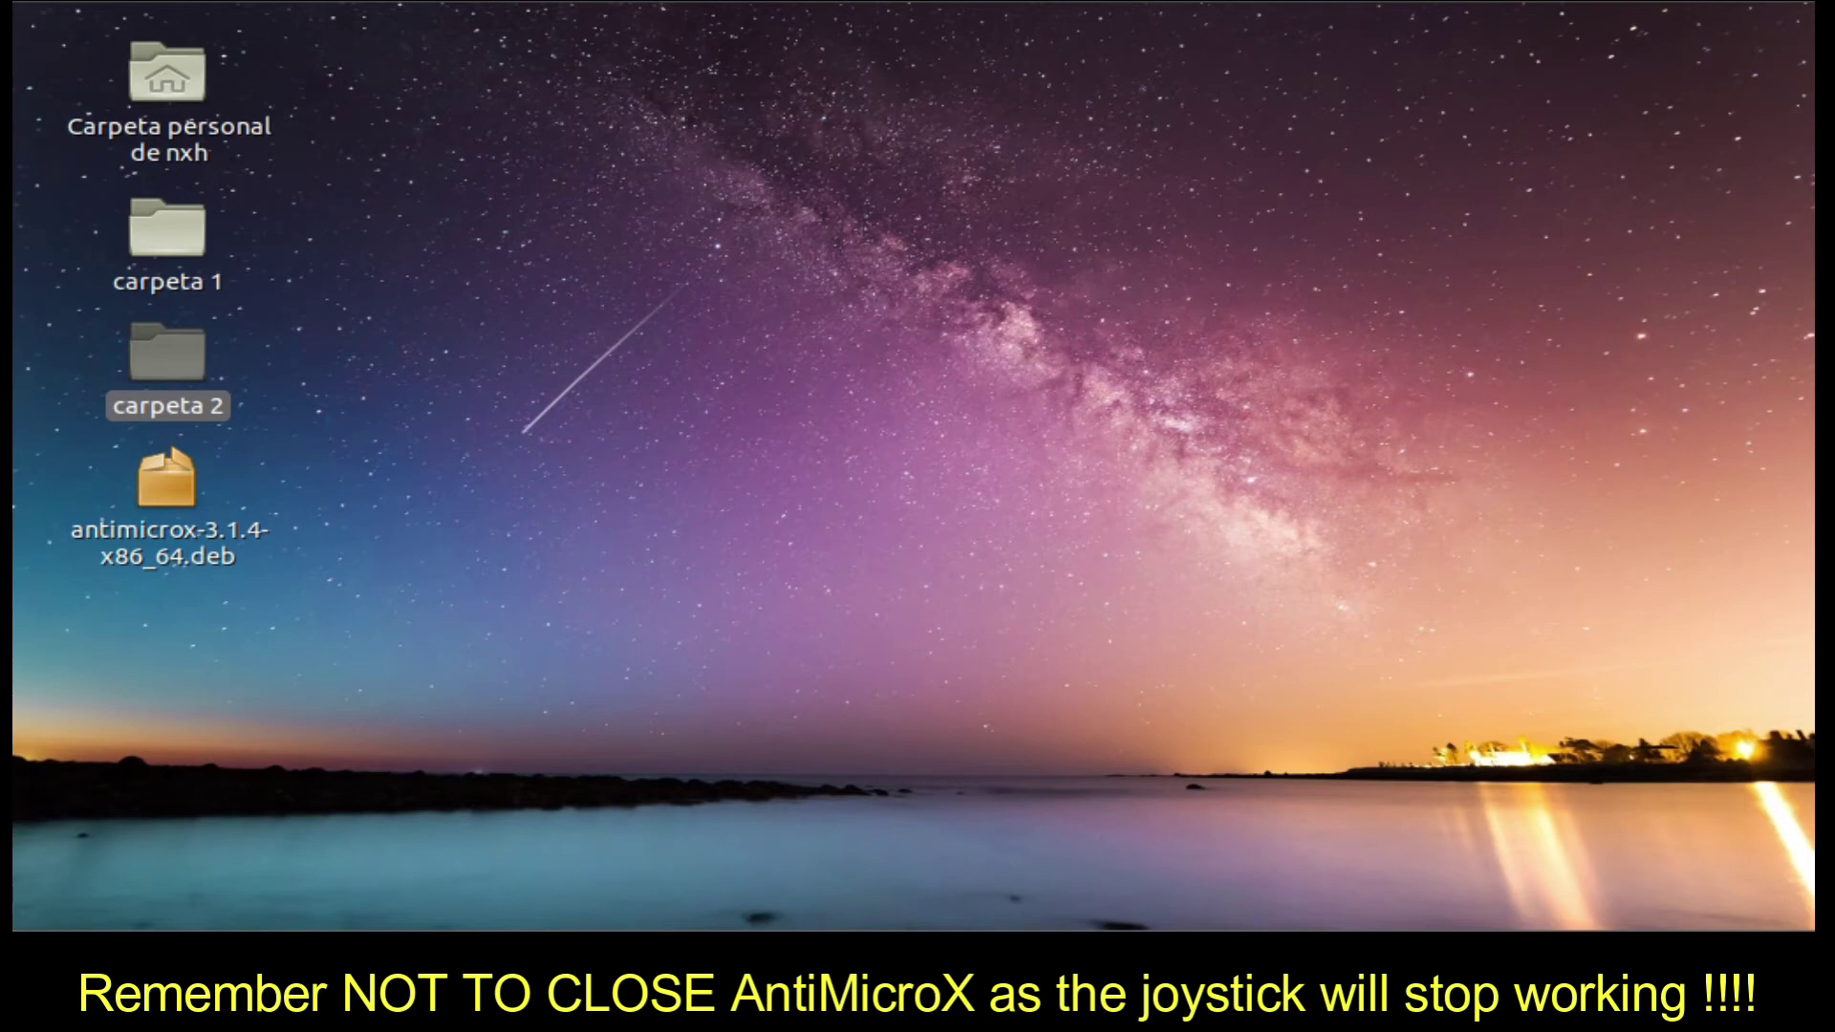
{"action": "key", "text": "Return"}
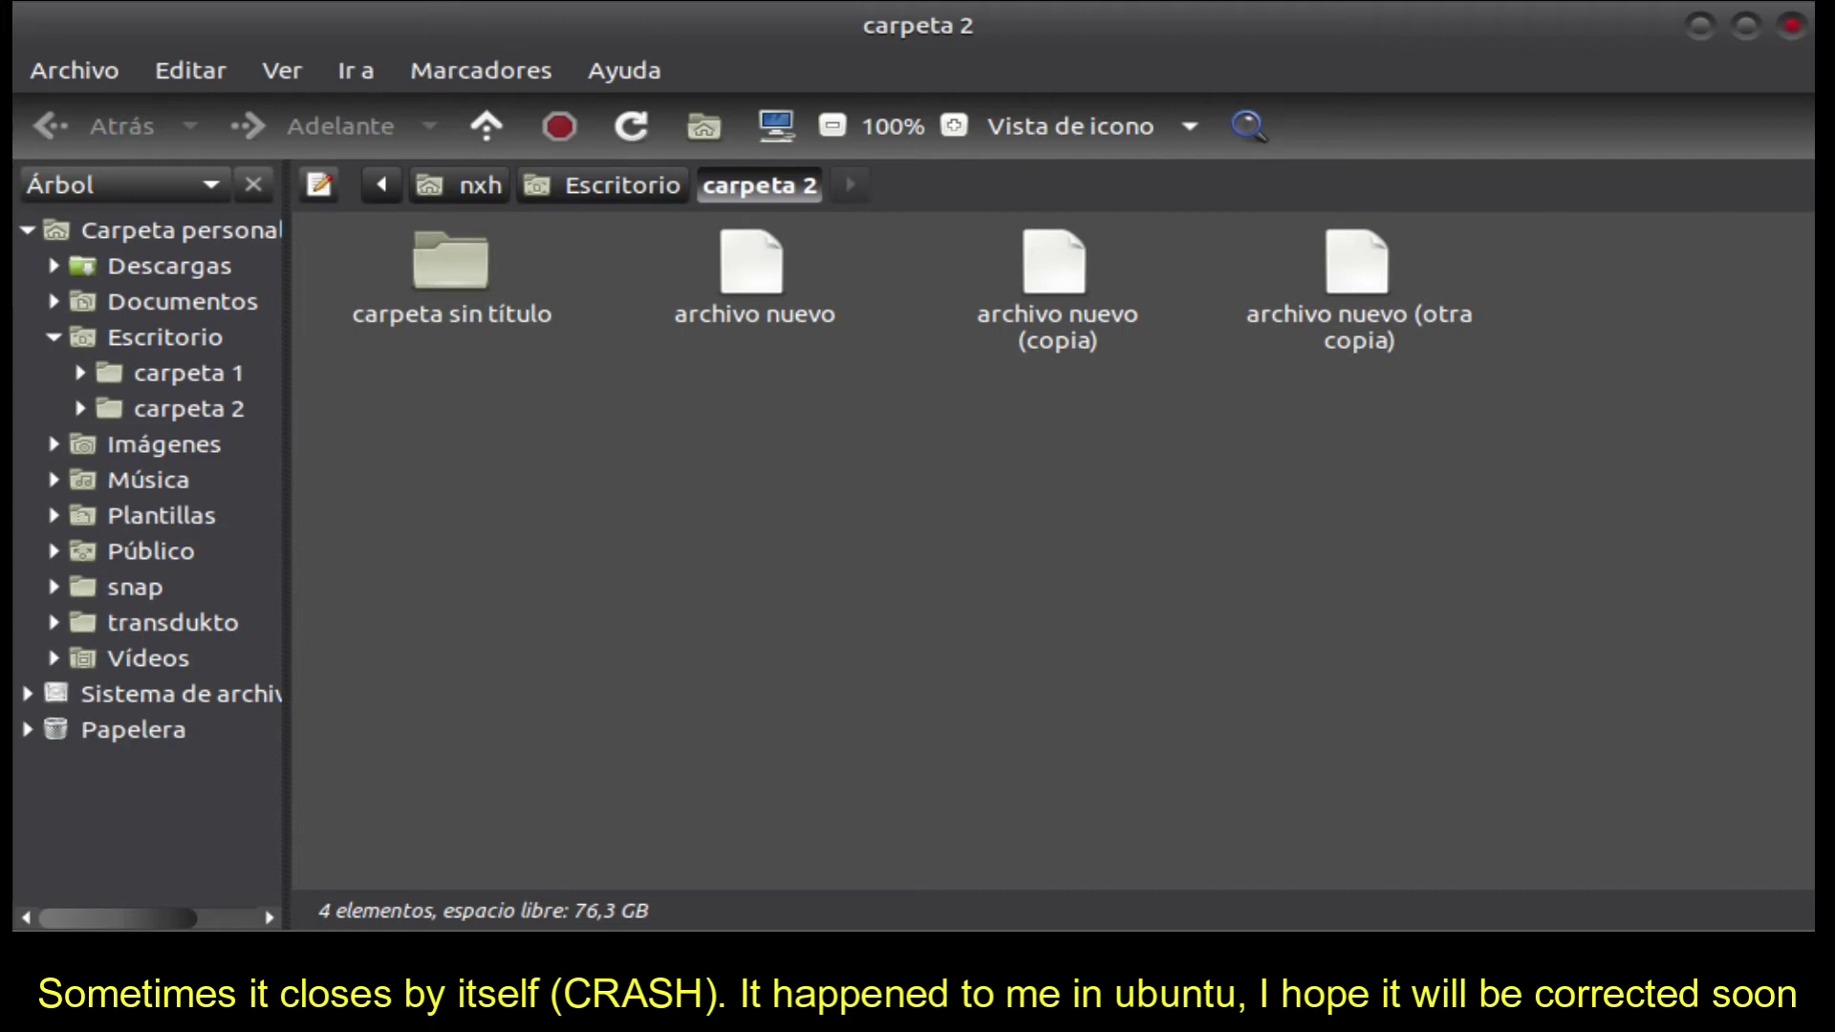
{"action": "left_click", "coordinate": [1791, 26]}
{"action": "key", "text": "Escape"}
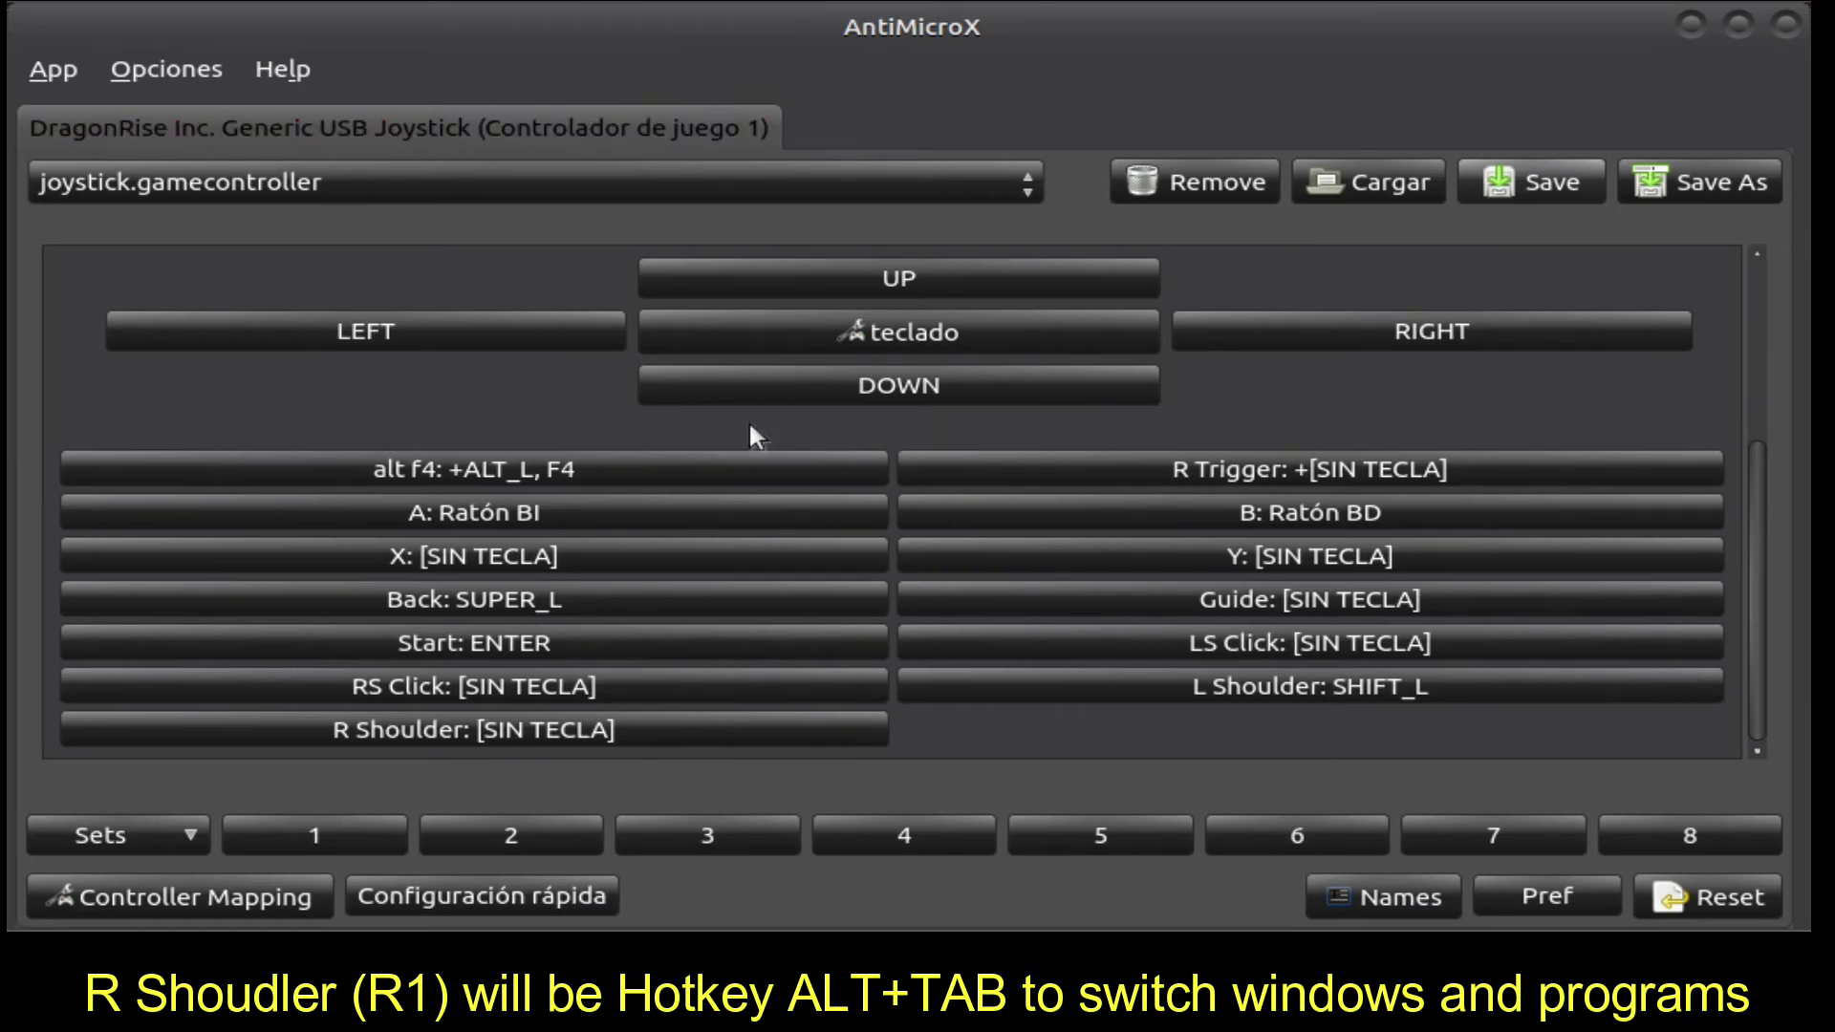
- Assign the left Alt and Tab key combination to the gamepad's R Shoulder button through its advanced assignments
{"action": "left_click", "coordinate": [749, 730]}
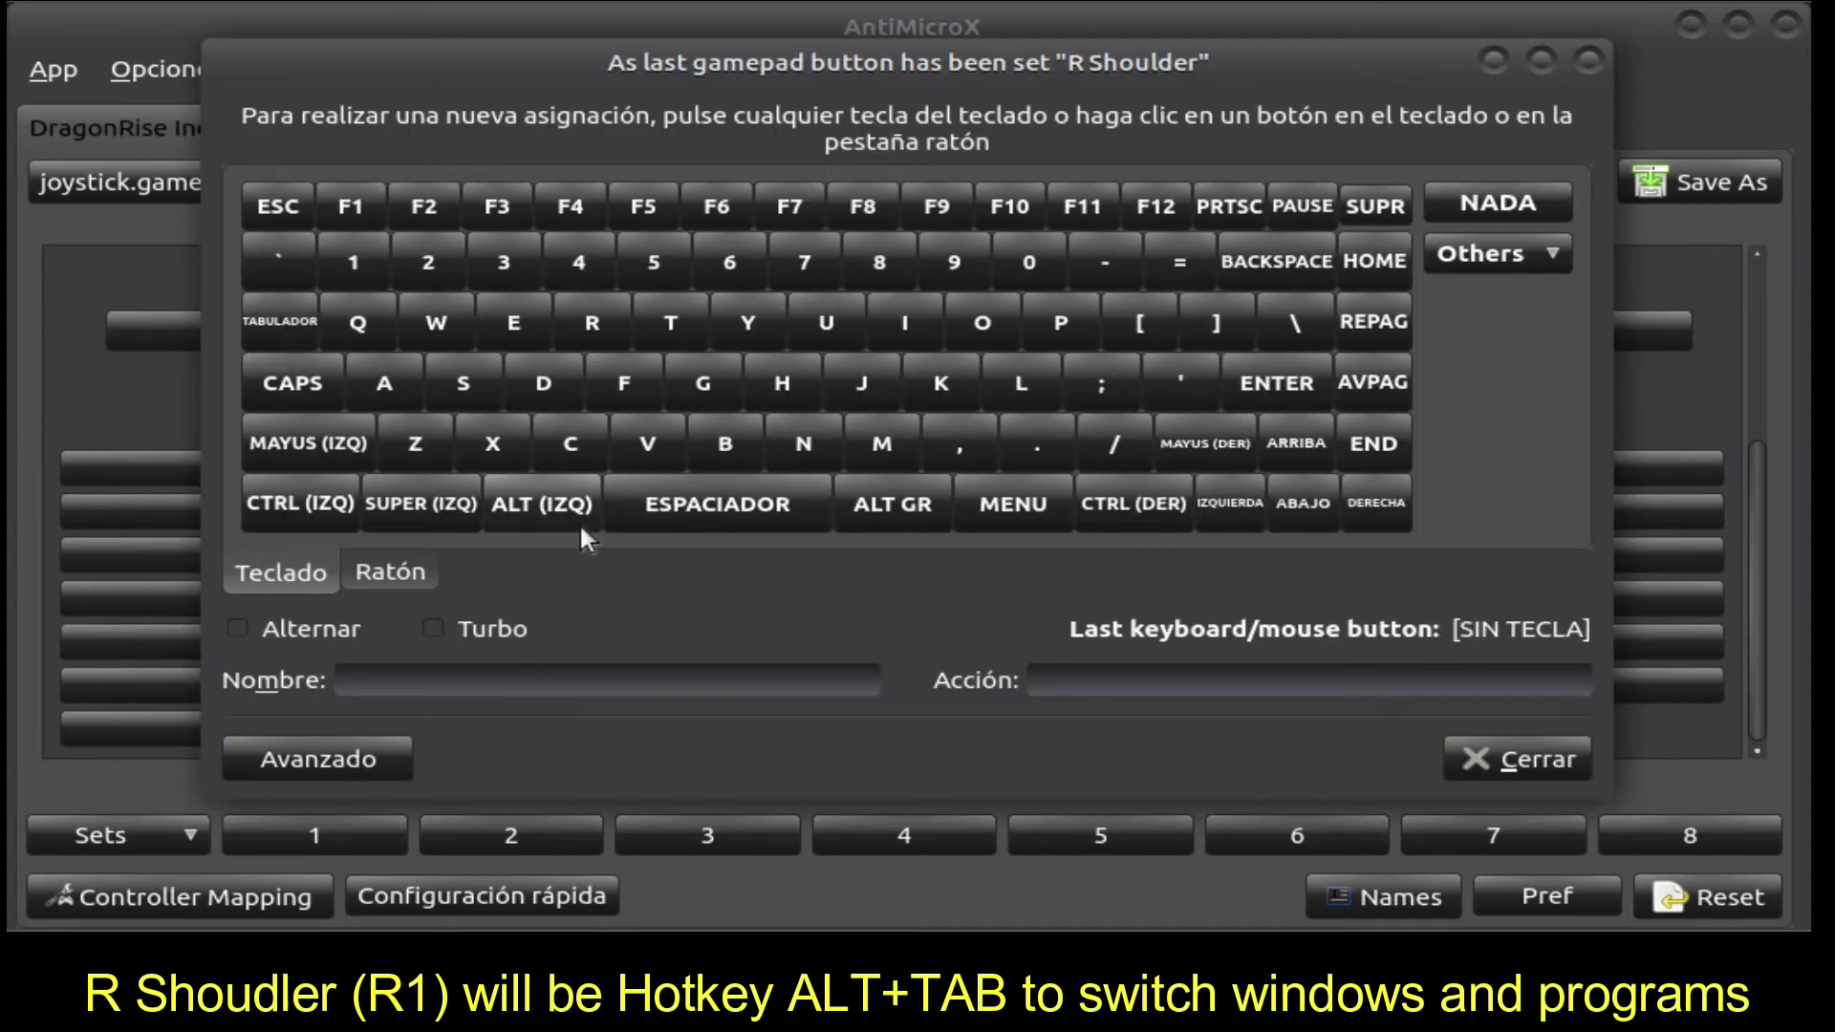
{"action": "left_click", "coordinate": [563, 502]}
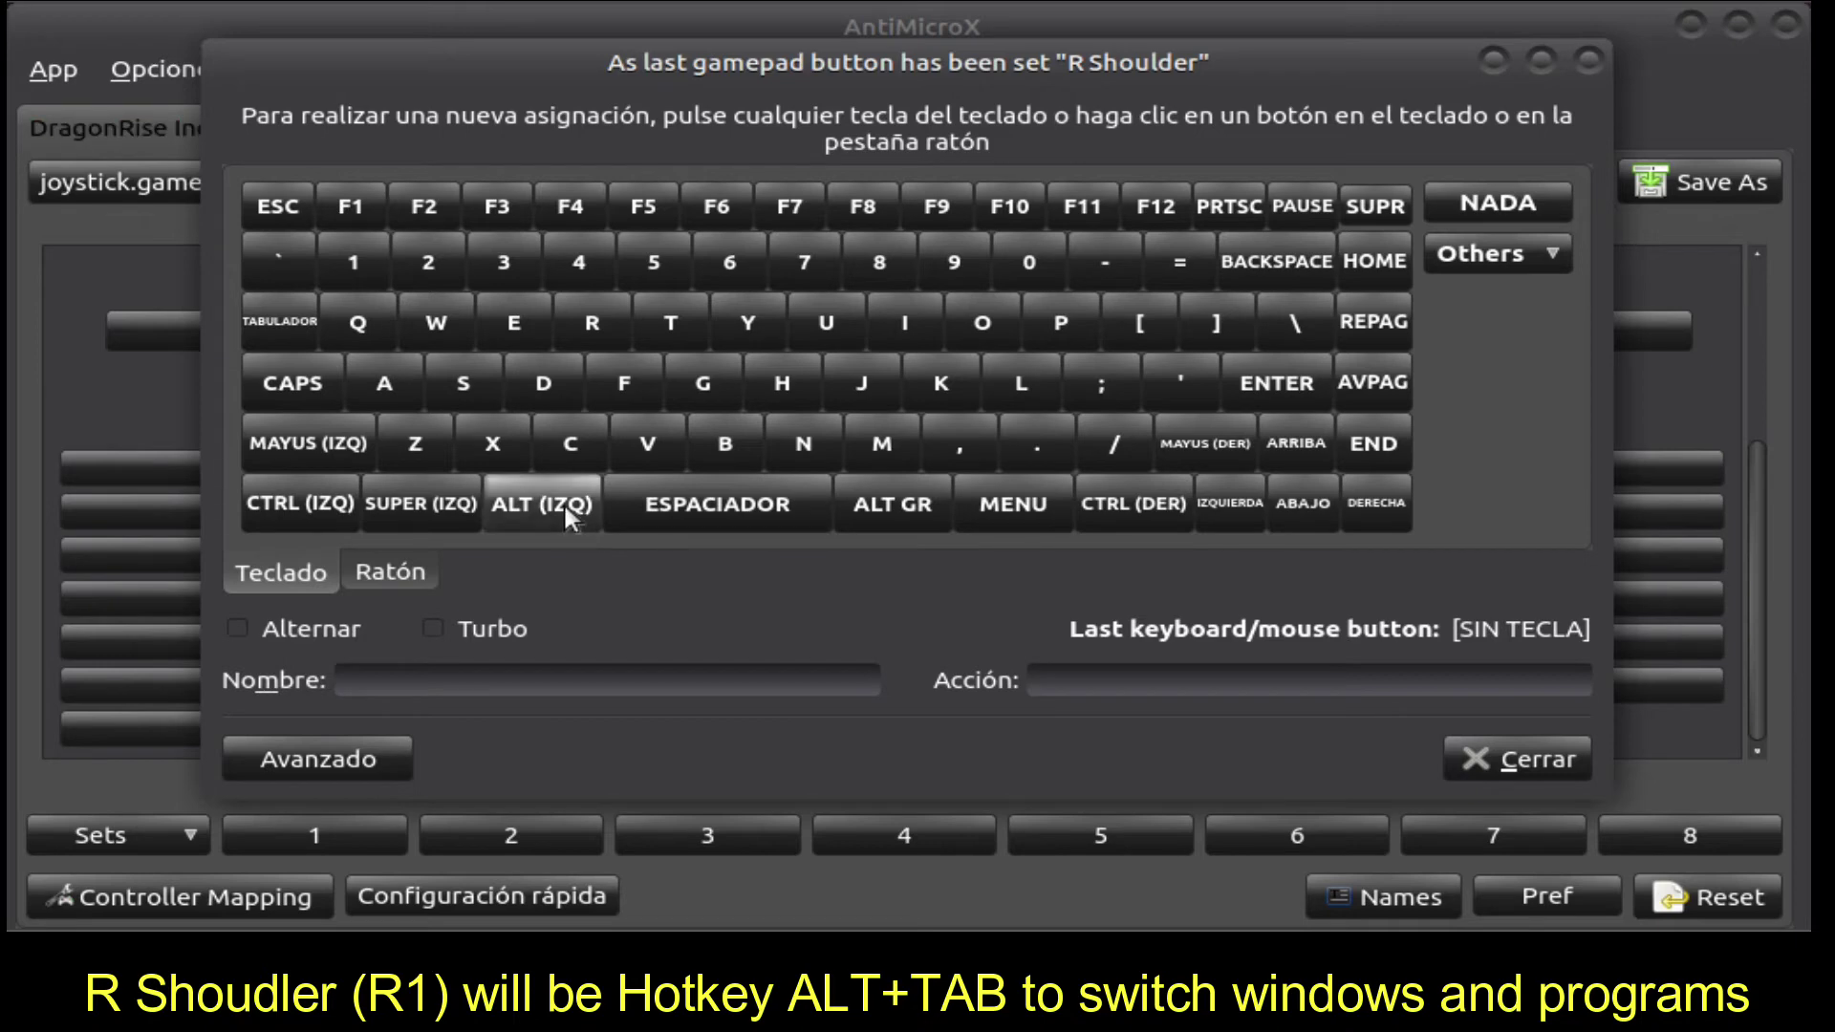
{"action": "left_click", "coordinate": [358, 758]}
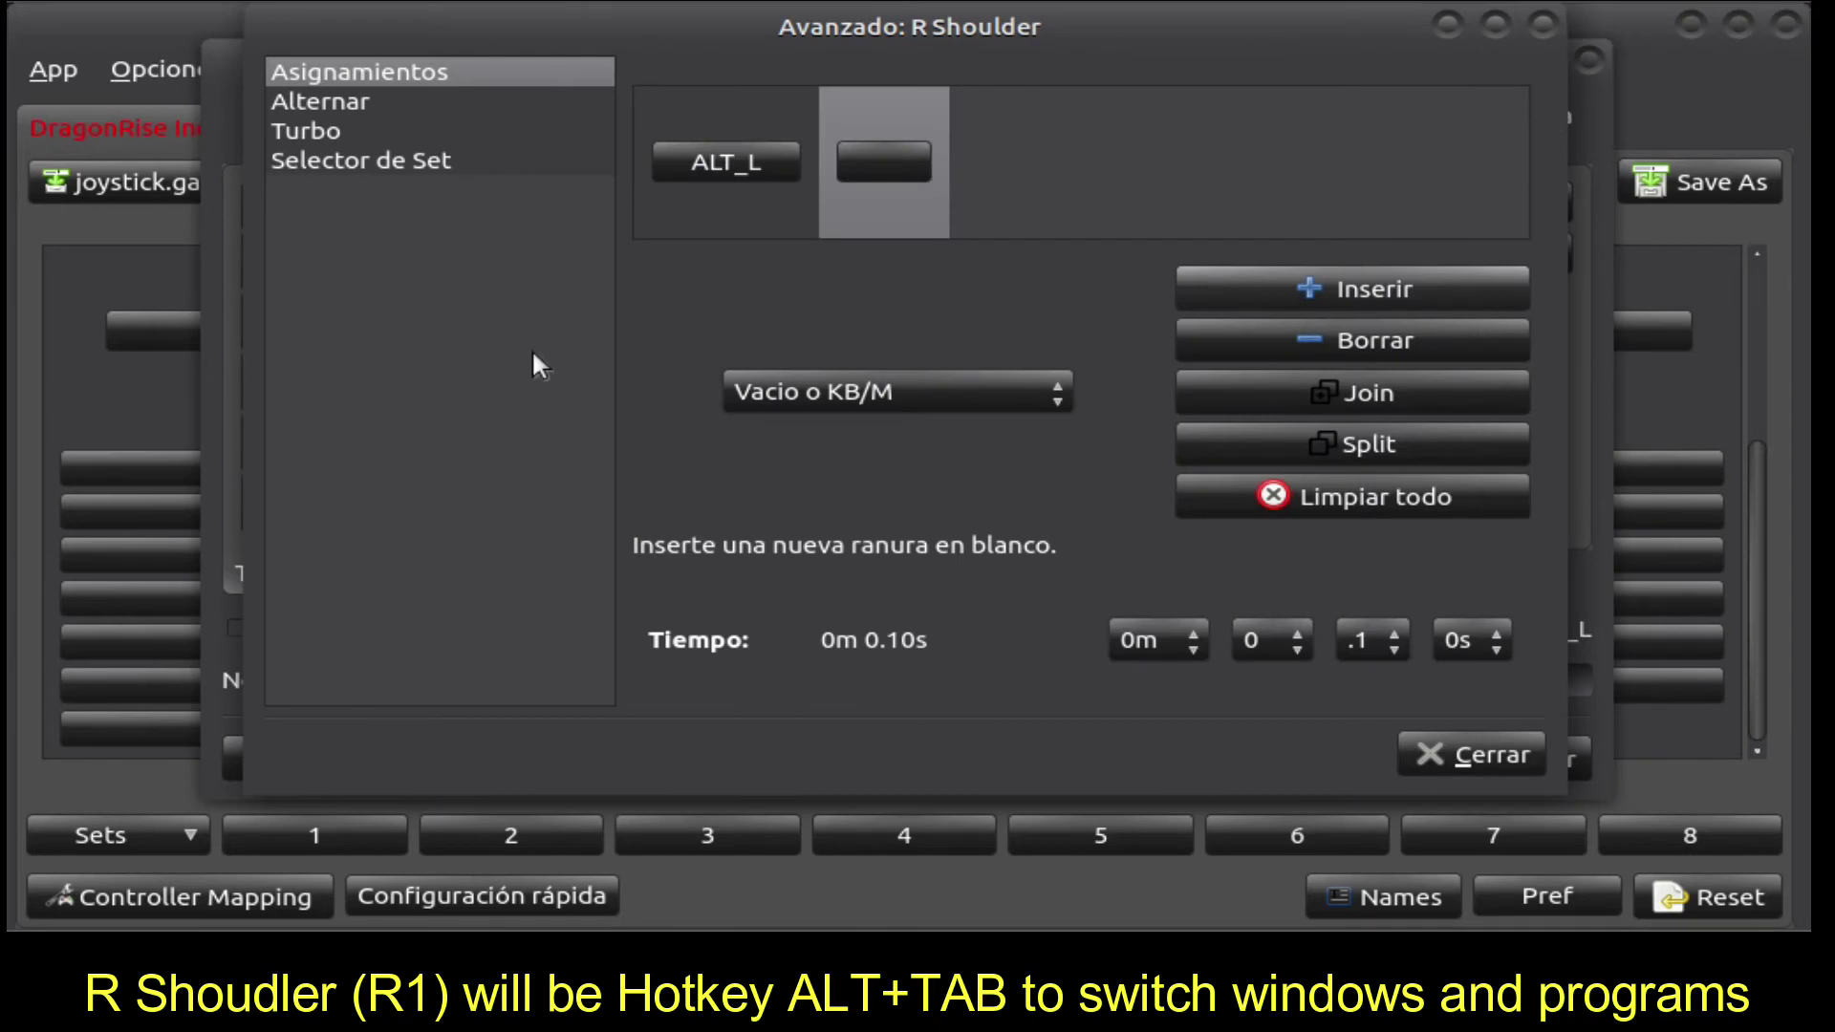
{"action": "left_click", "coordinate": [904, 153]}
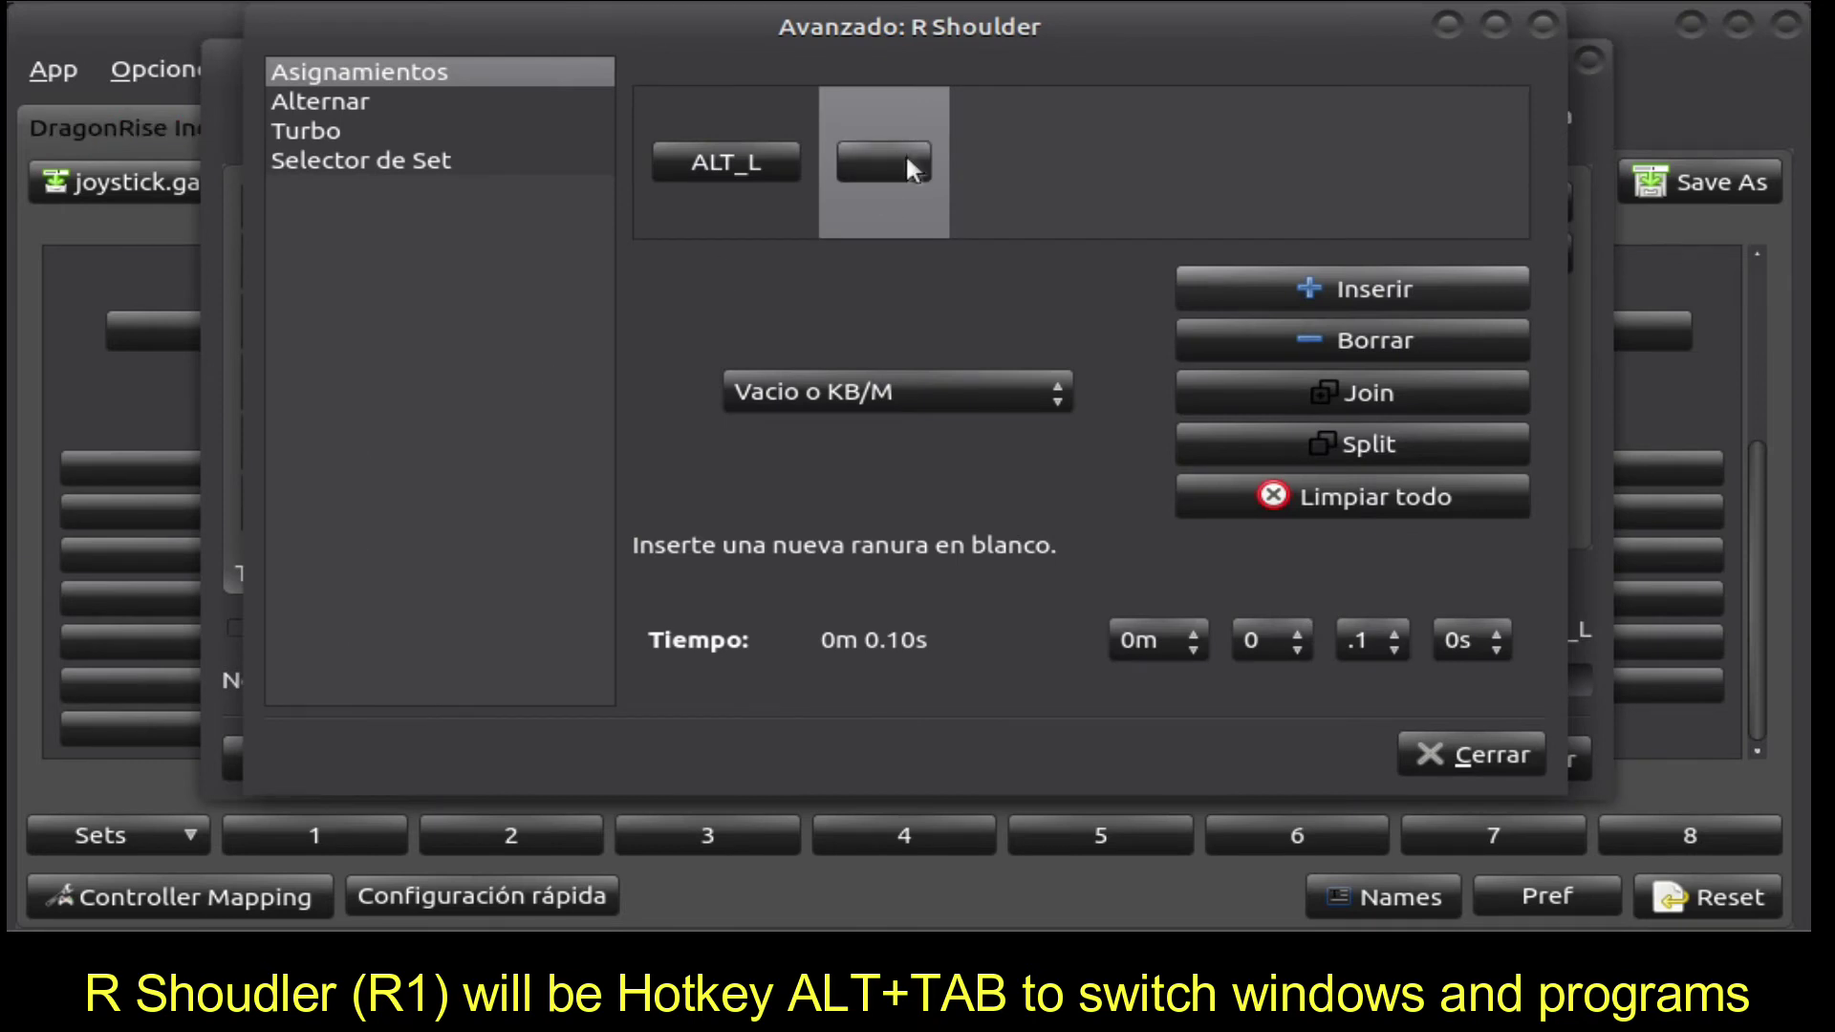
{"action": "key", "text": "Tab"}
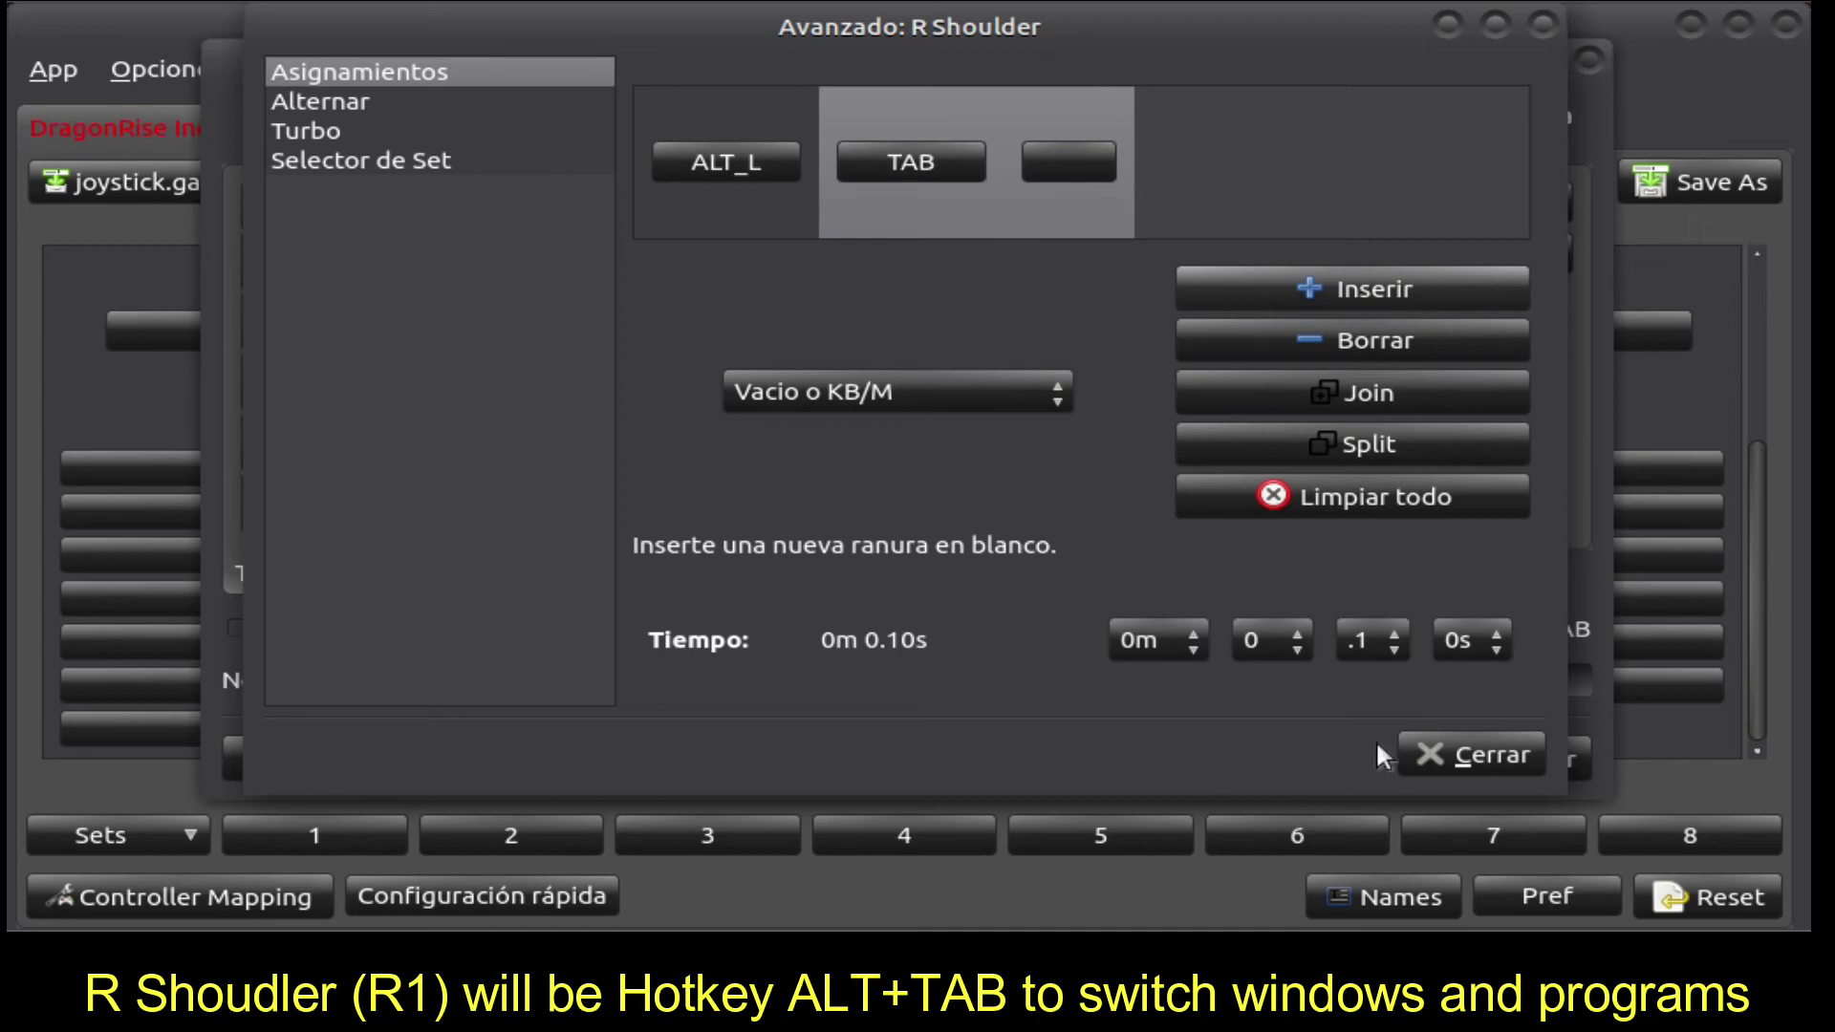
{"action": "left_click", "coordinate": [1484, 754]}
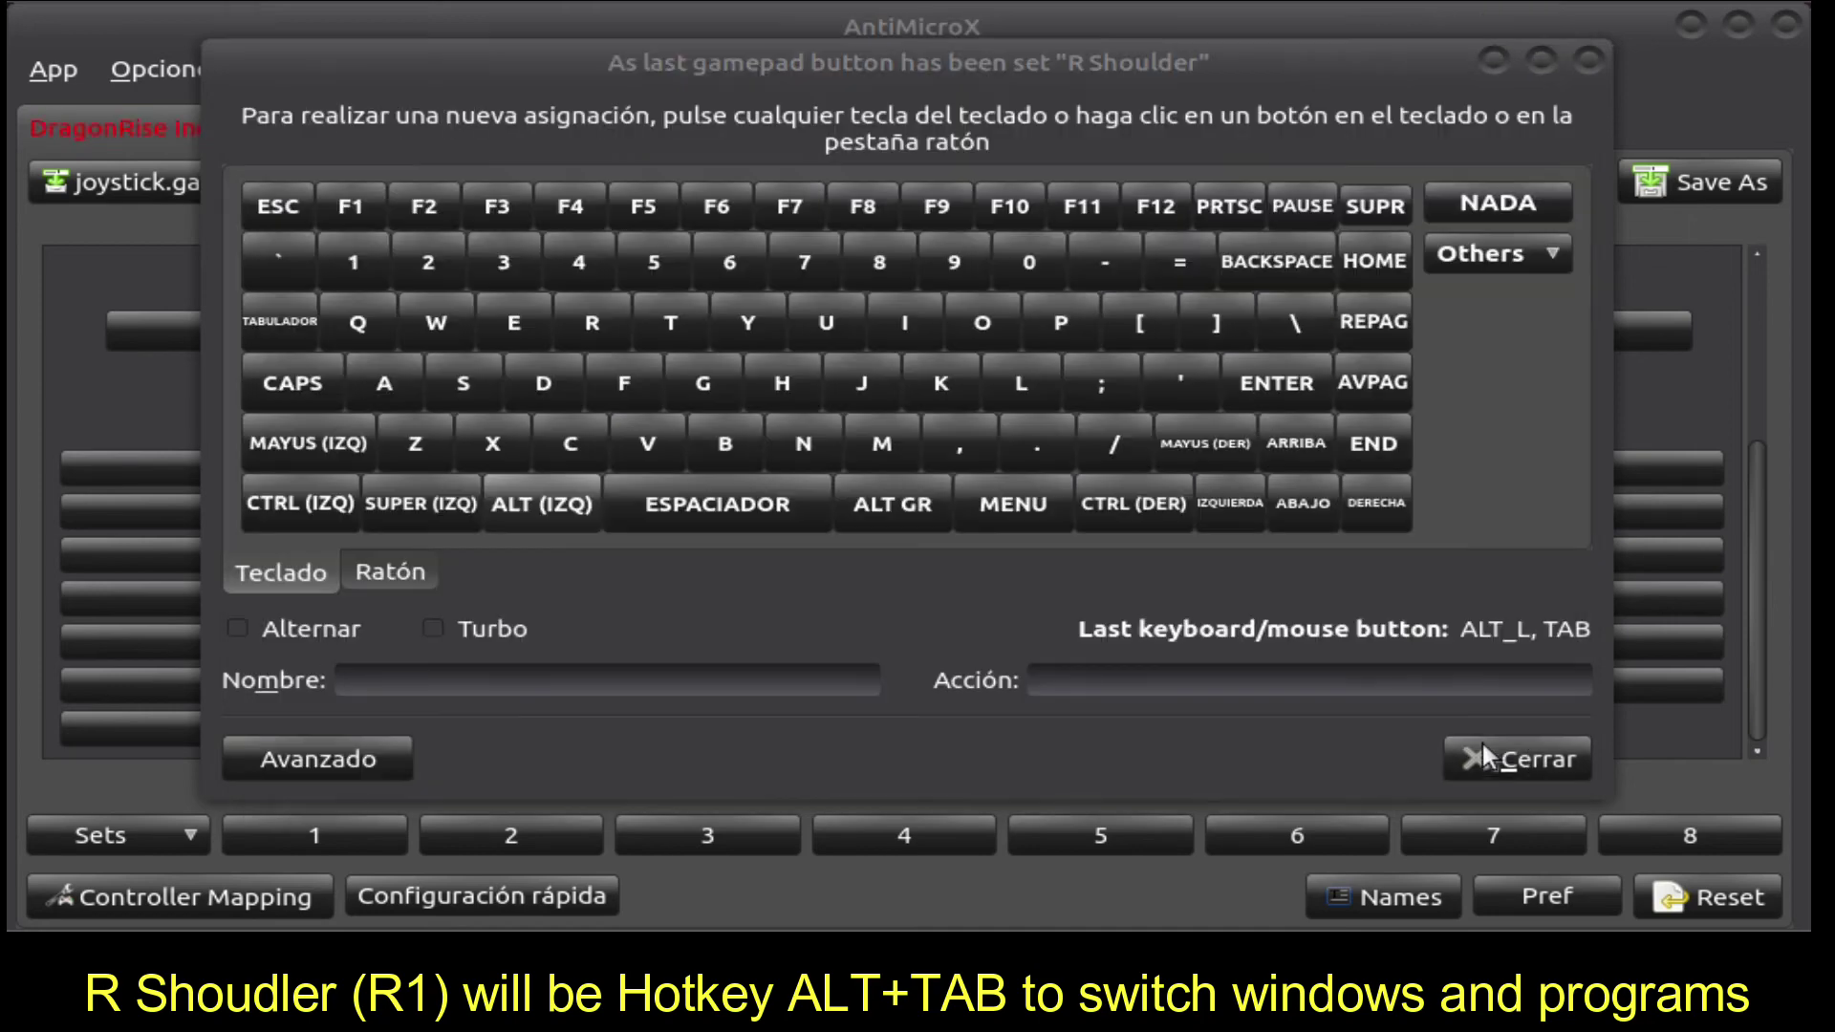
{"action": "left_click", "coordinate": [1484, 754]}
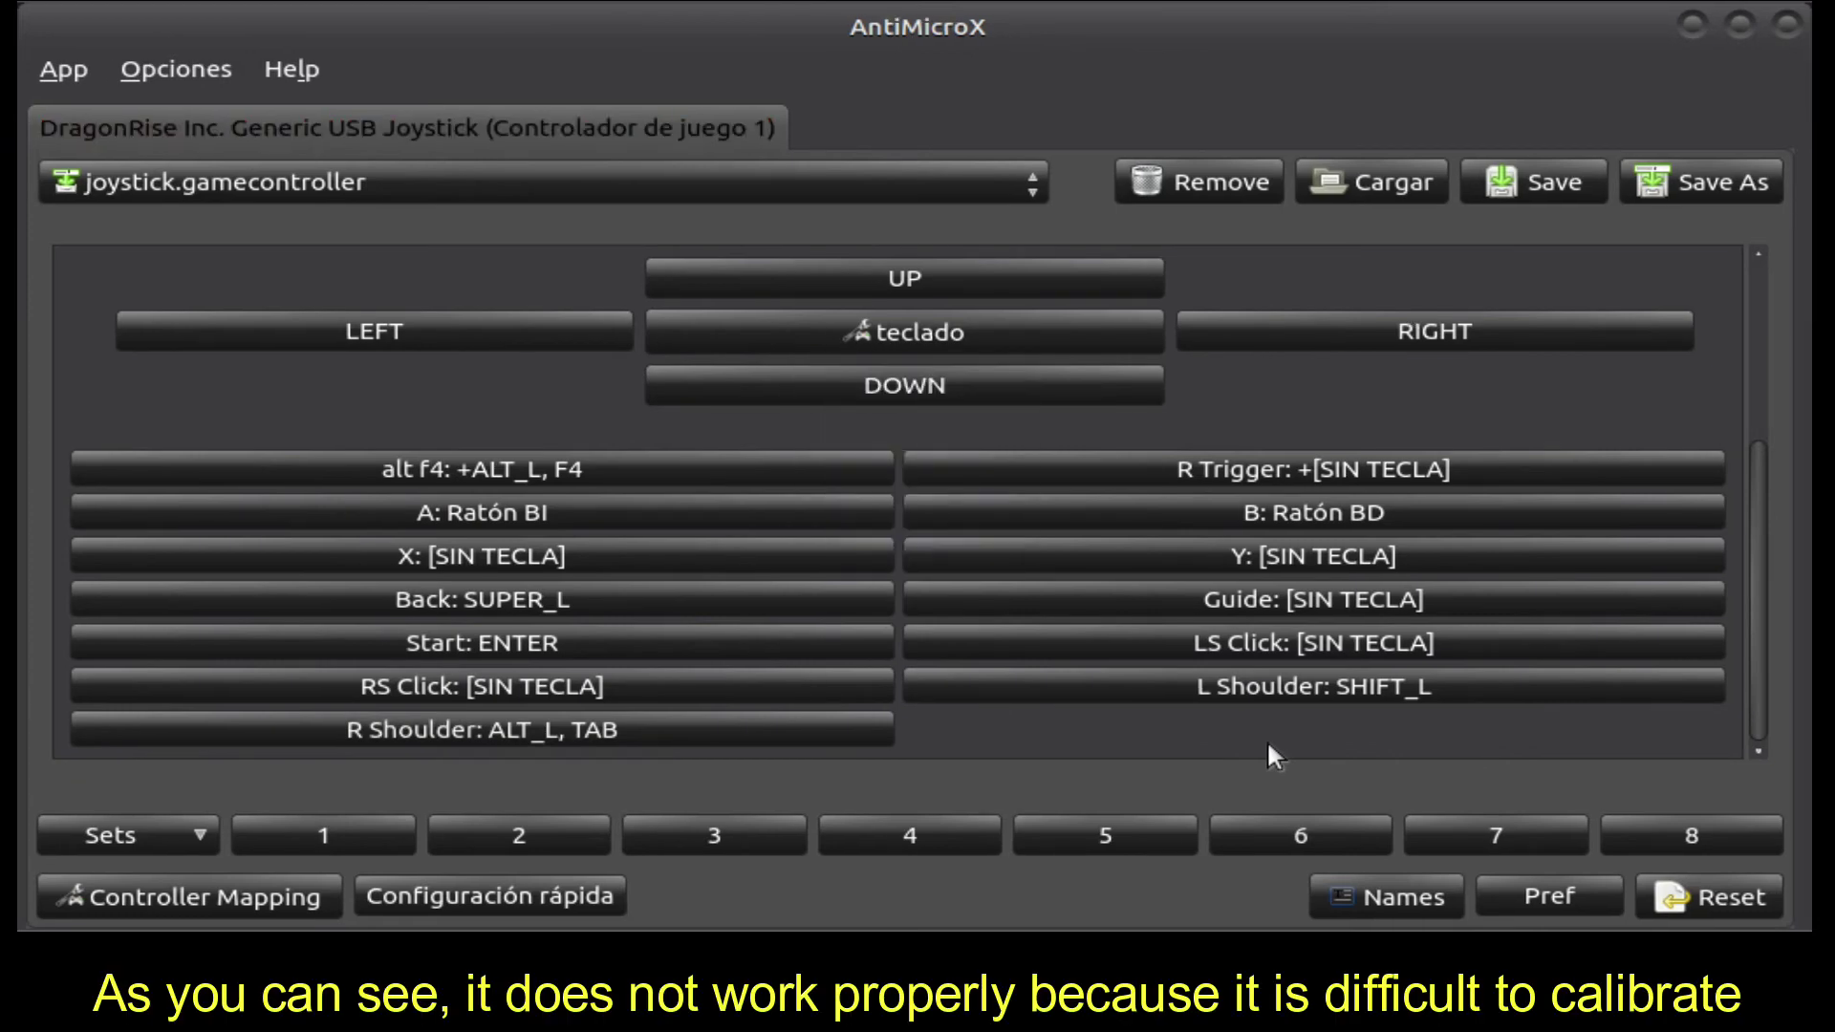
{"action": "key", "text": "super"}
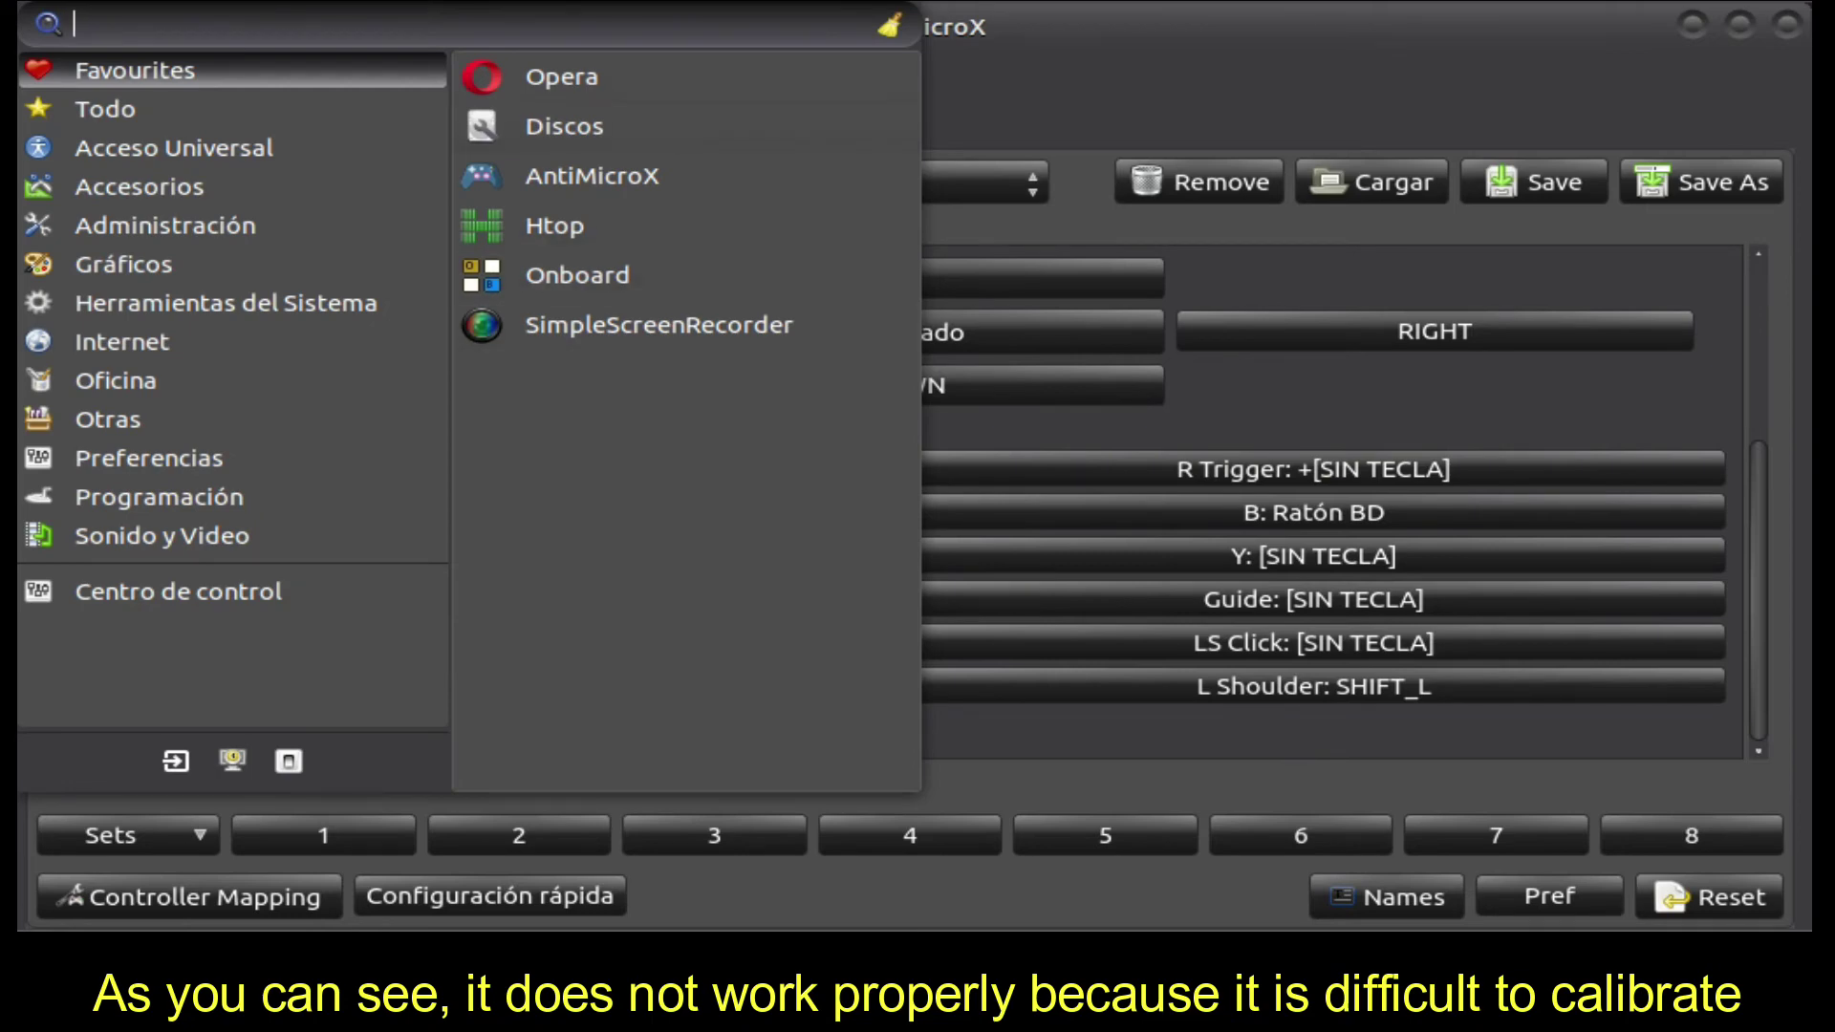
{"action": "left_click", "coordinate": [645, 134]}
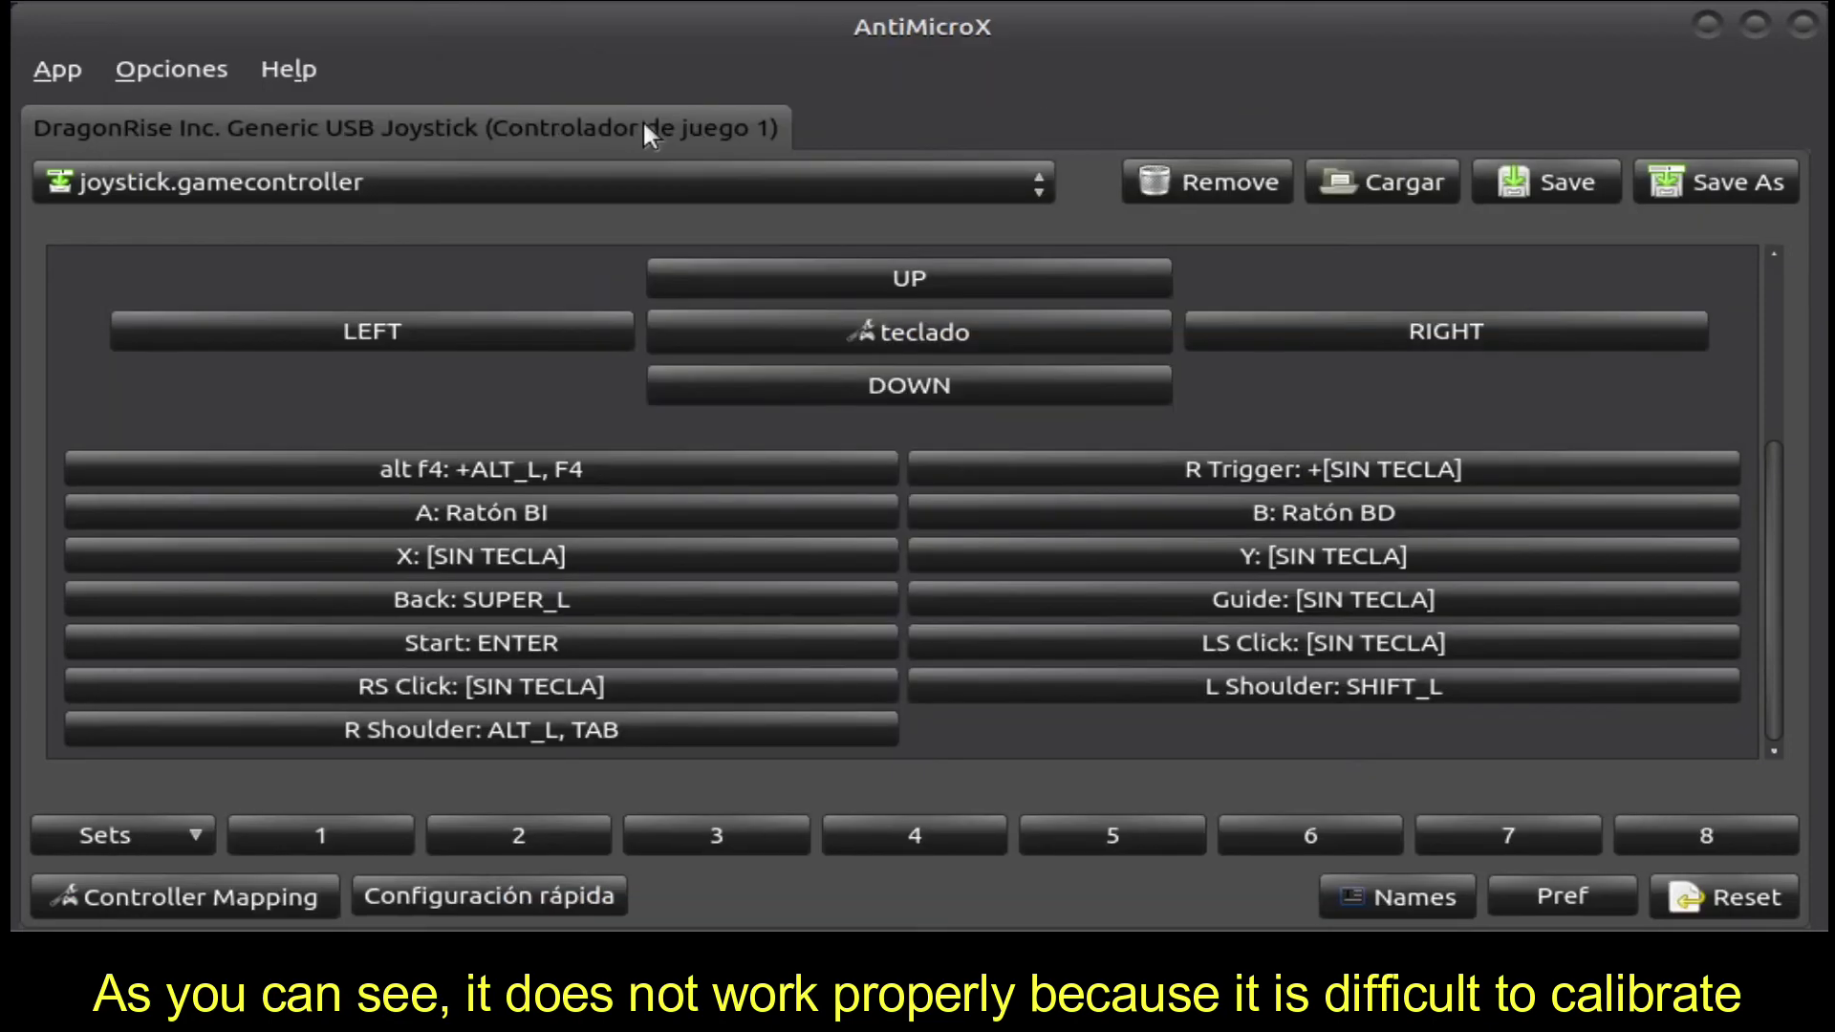
{"action": "left_click", "coordinate": [1395, 467]}
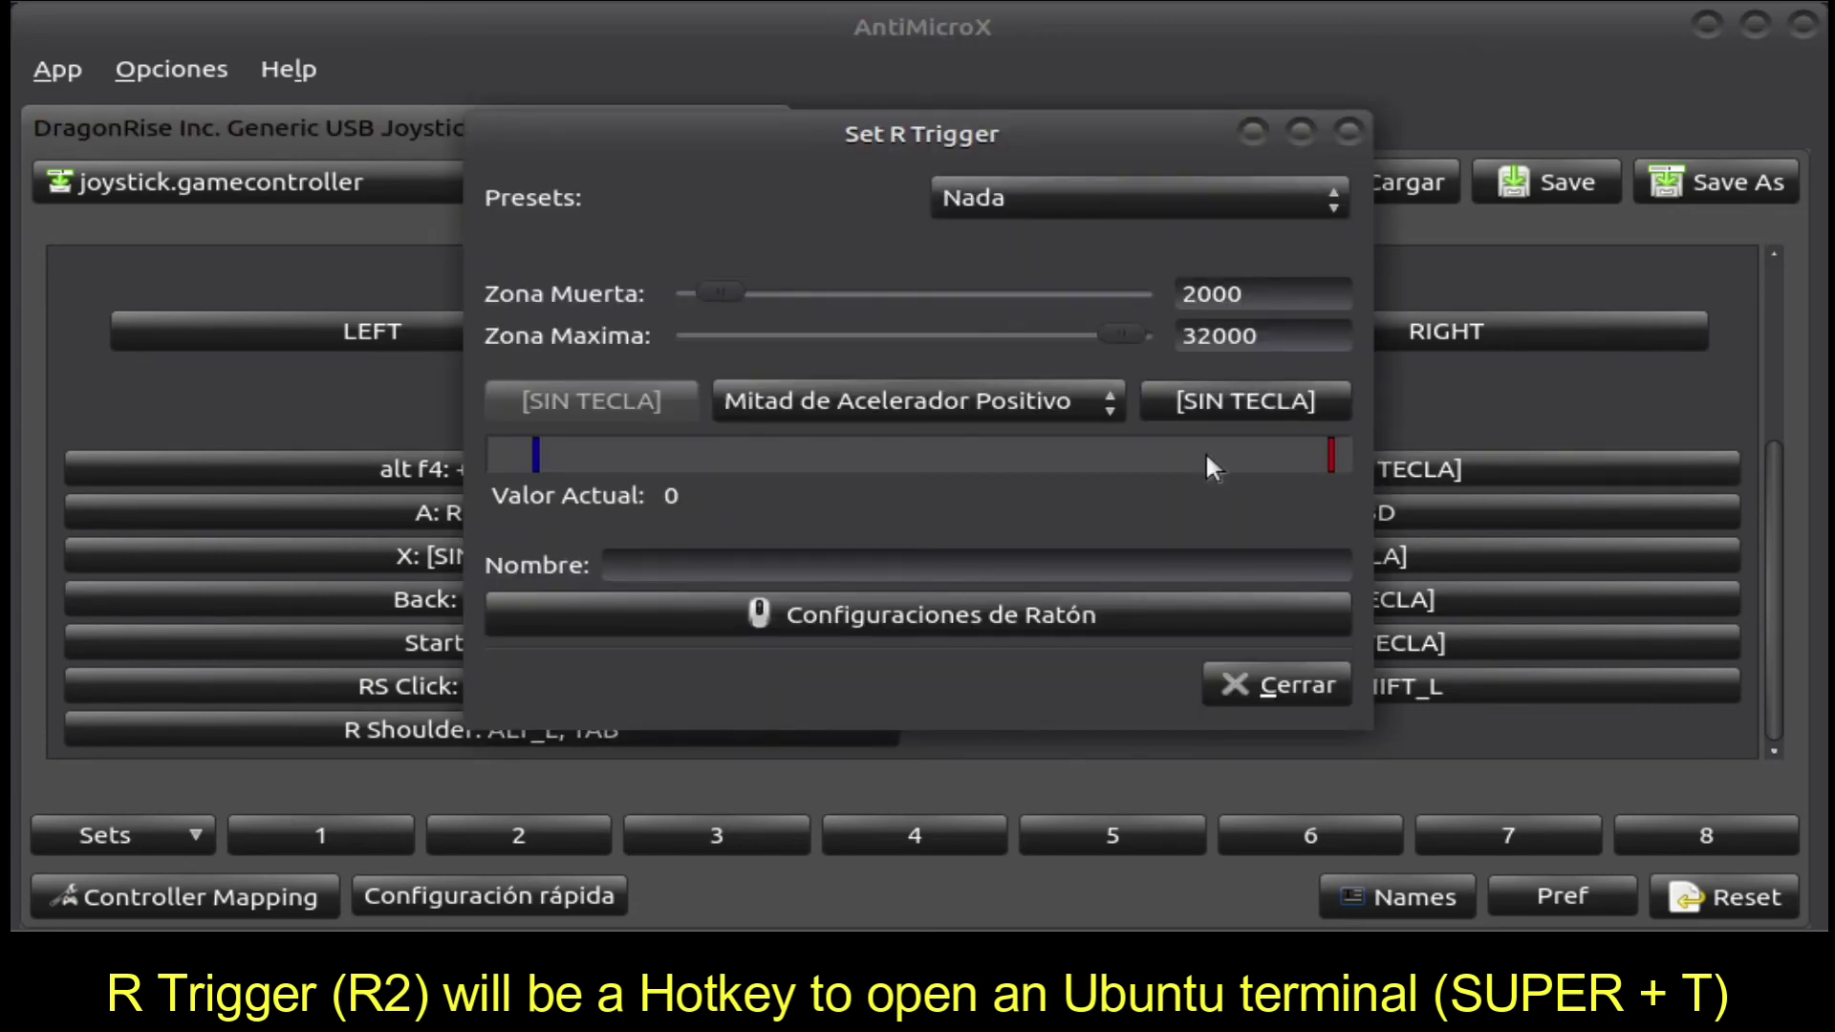
{"action": "key", "text": "Escape"}
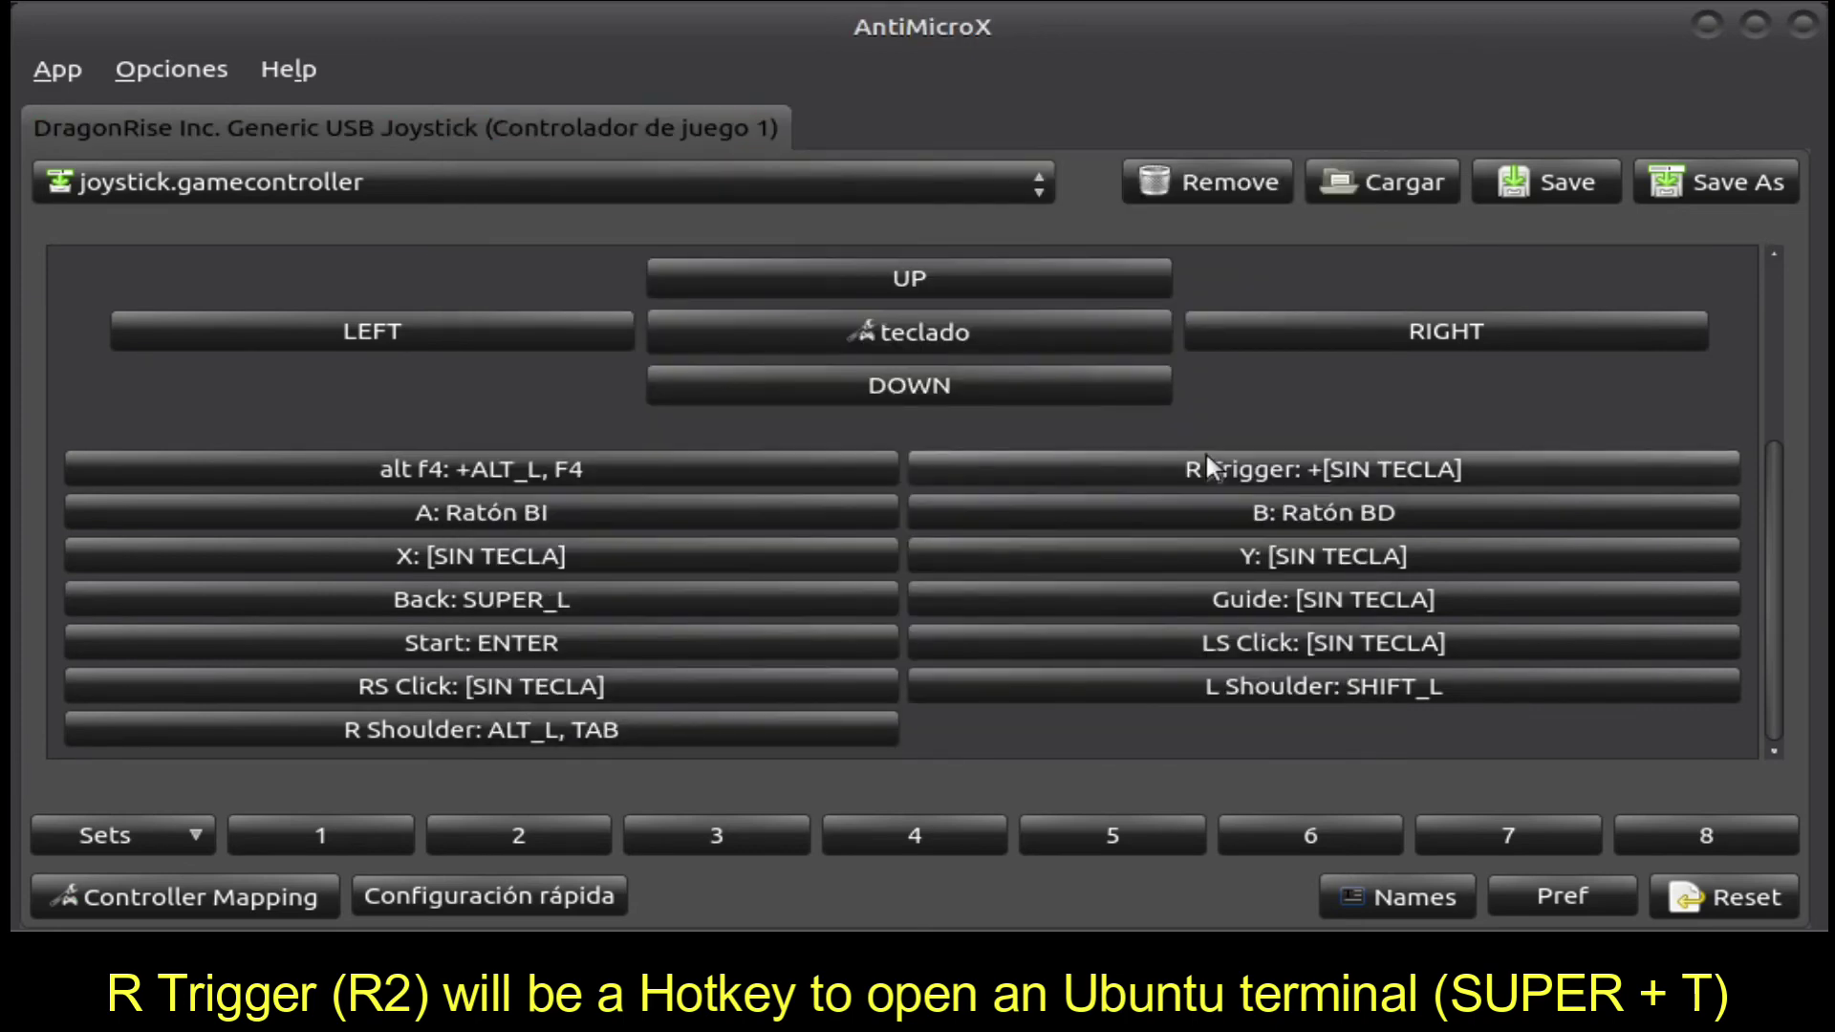
- Assign the left Super and T key combination to the R Trigger's positive button through its advanced assignments
{"action": "left_click", "coordinate": [1207, 457]}
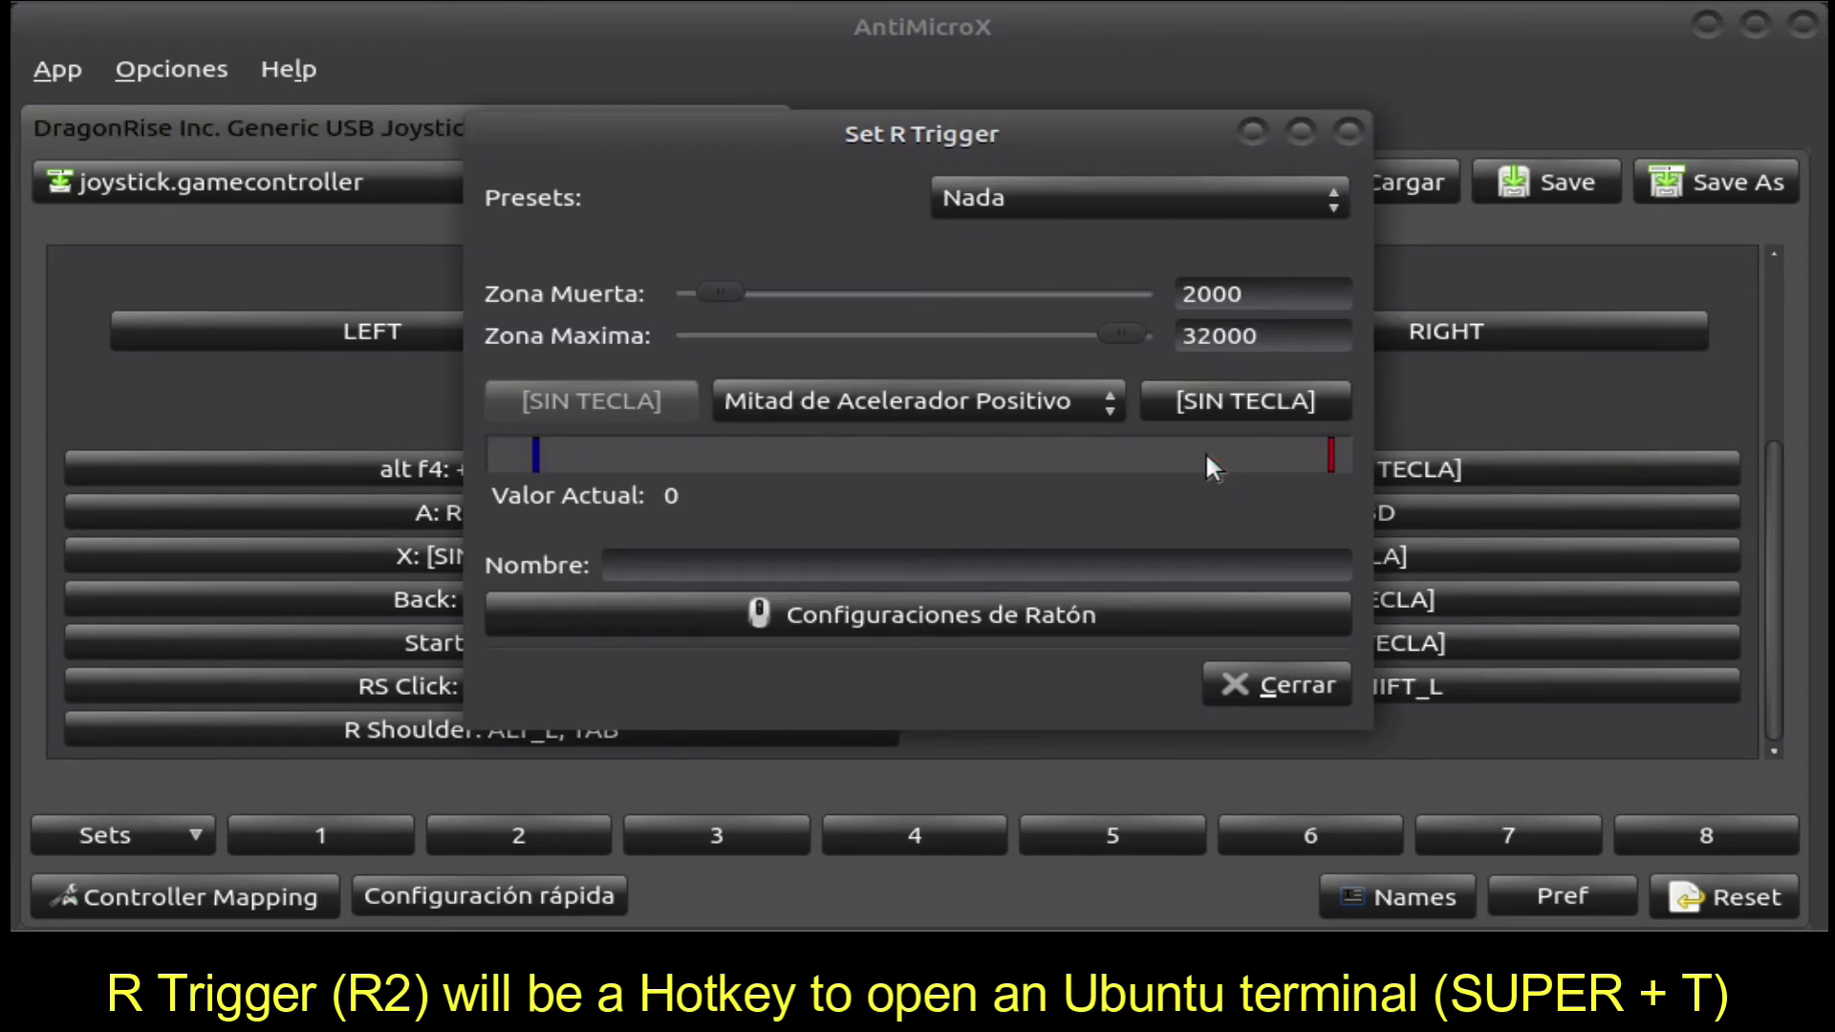
{"action": "left_click", "coordinate": [1206, 404]}
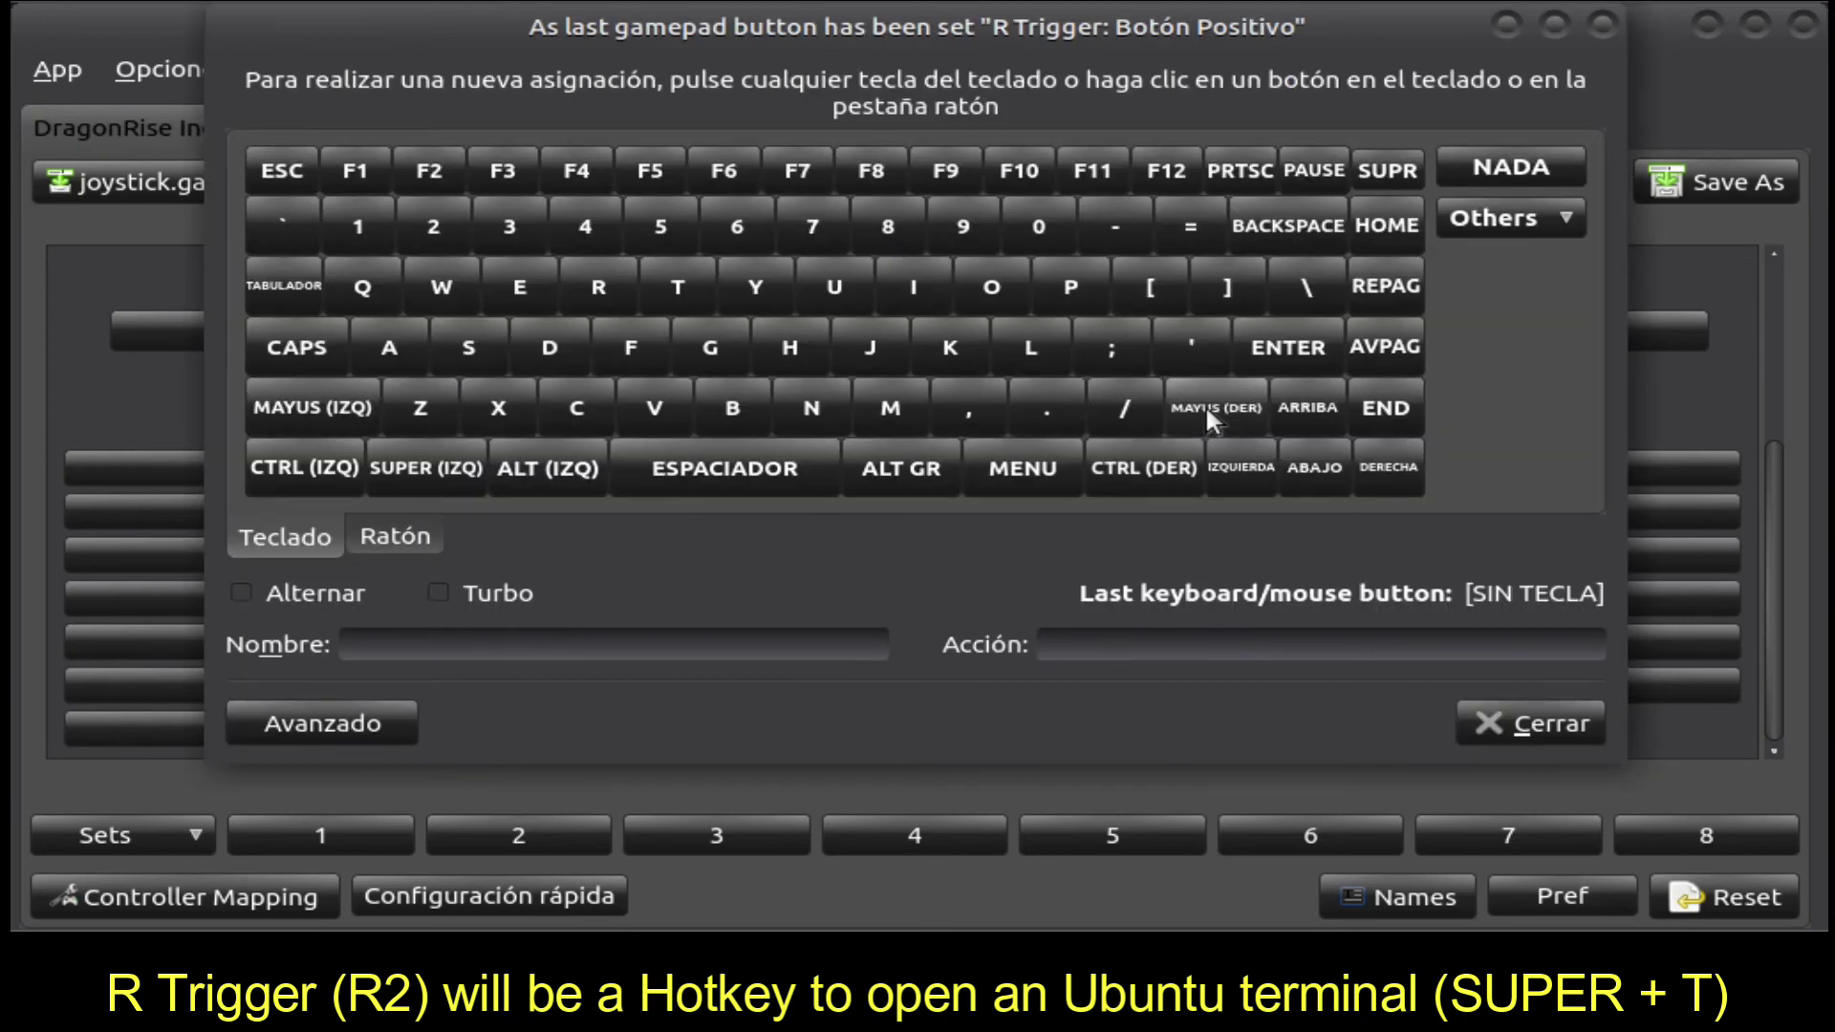
{"action": "left_click", "coordinate": [408, 460]}
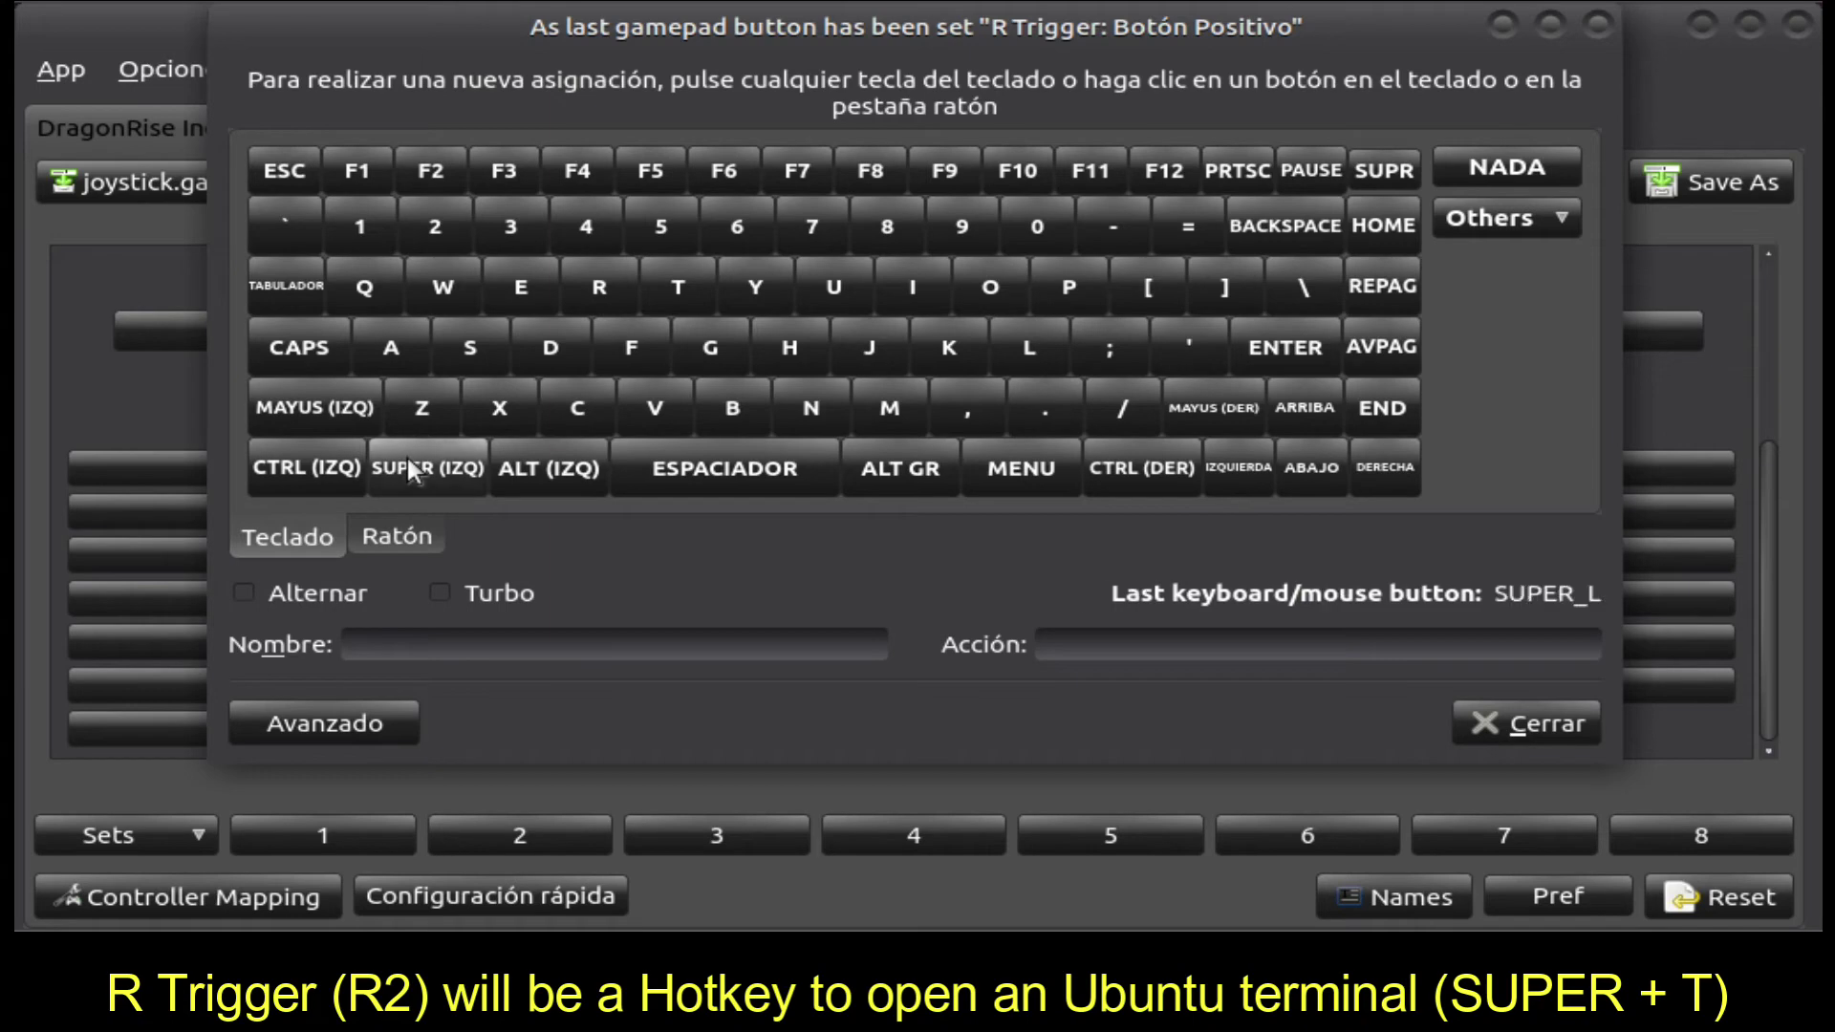
{"action": "left_click", "coordinate": [388, 729]}
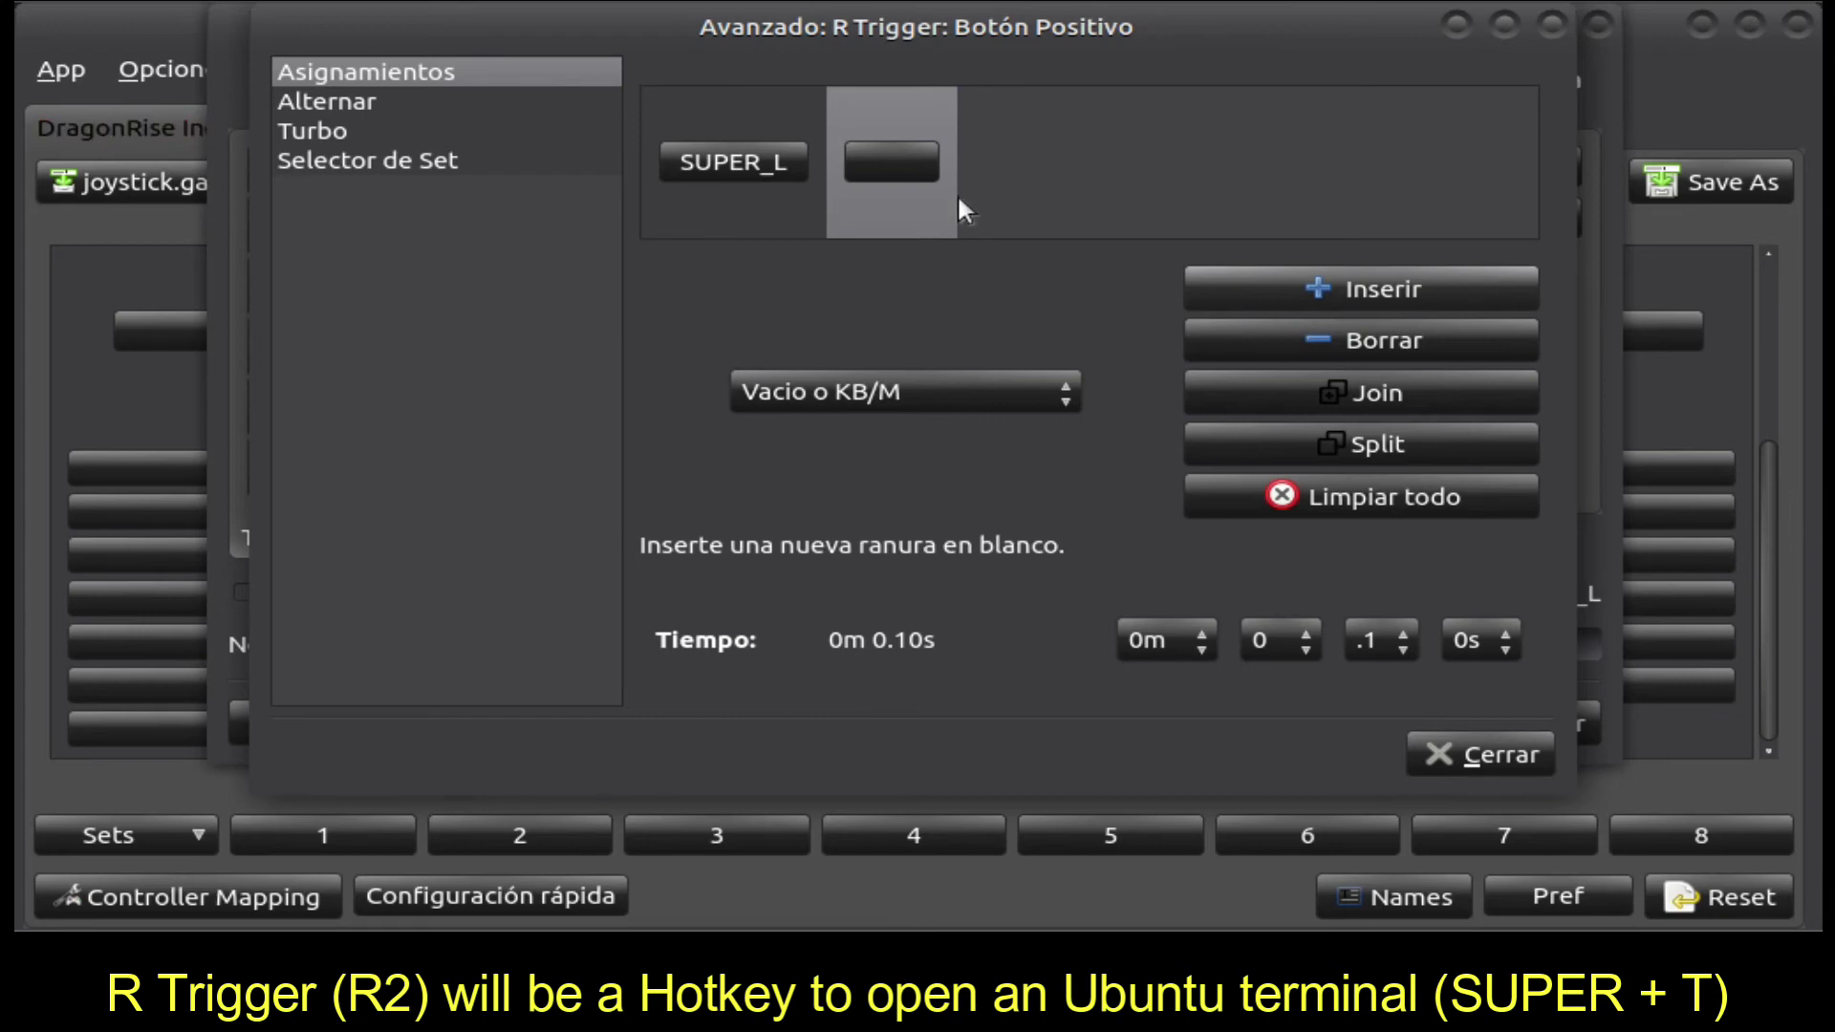
{"action": "left_click", "coordinate": [920, 172]}
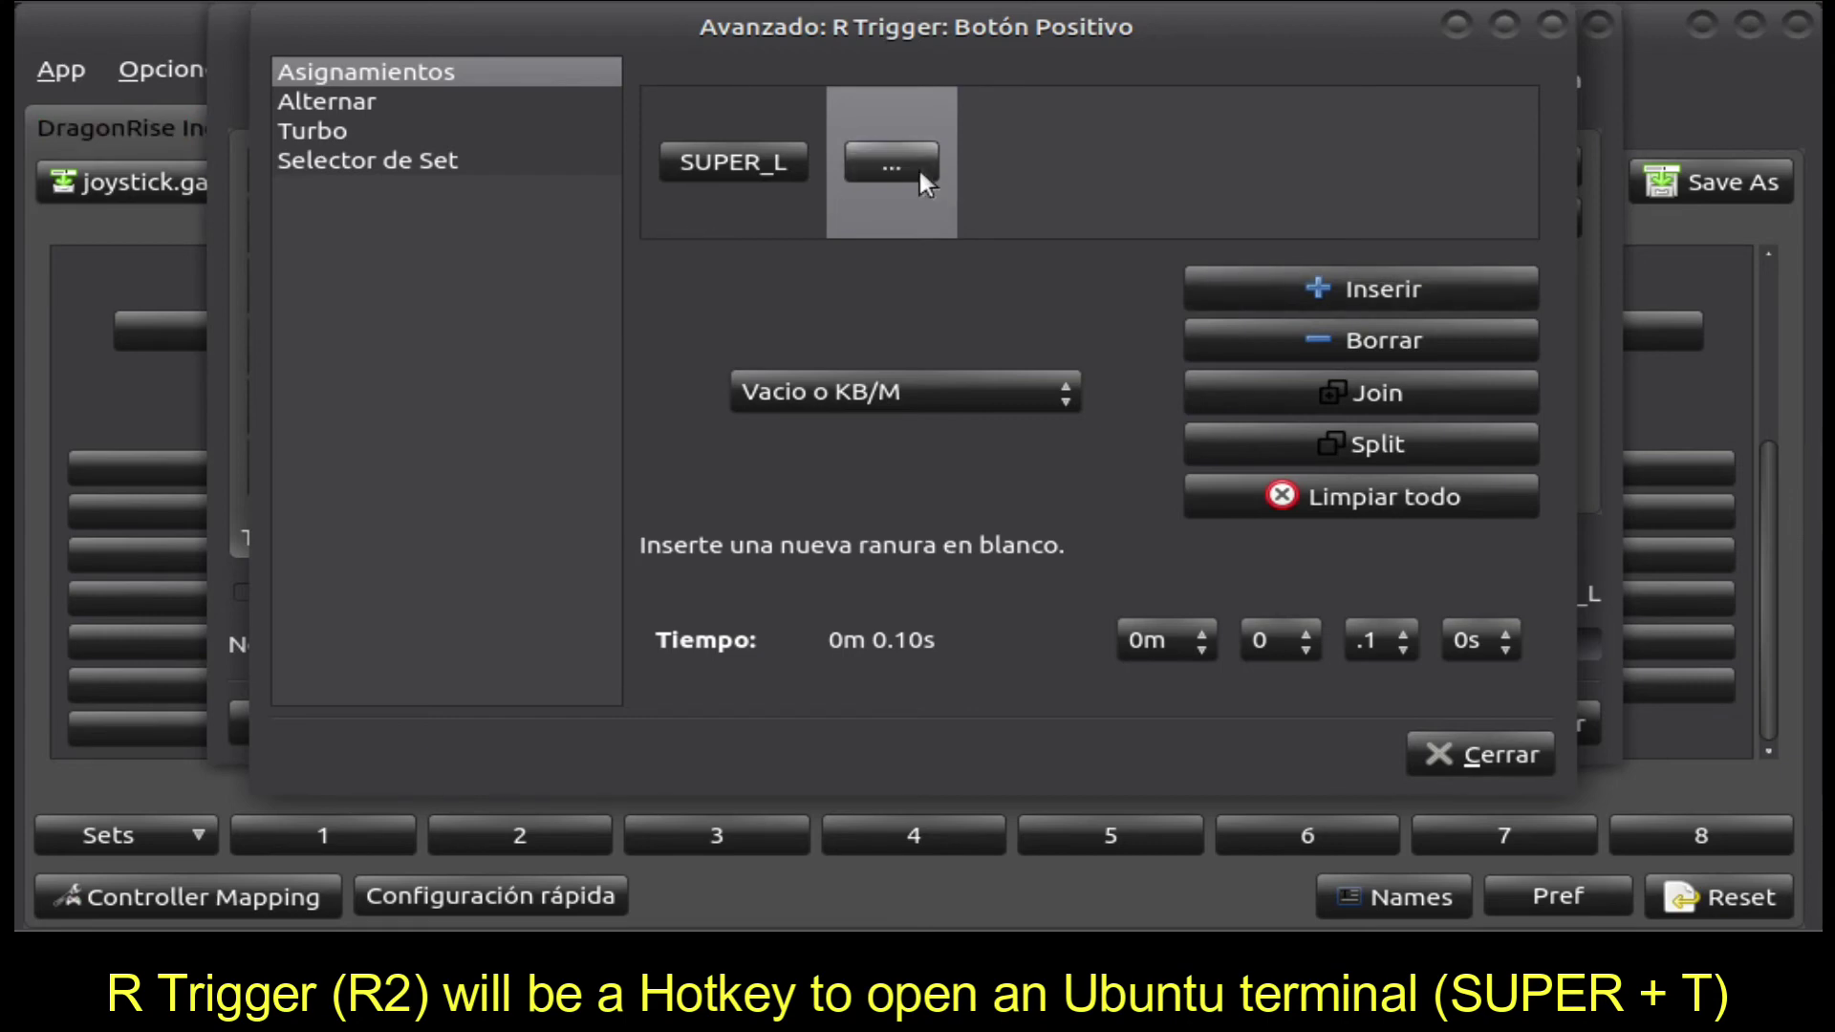
{"action": "key", "text": "t"}
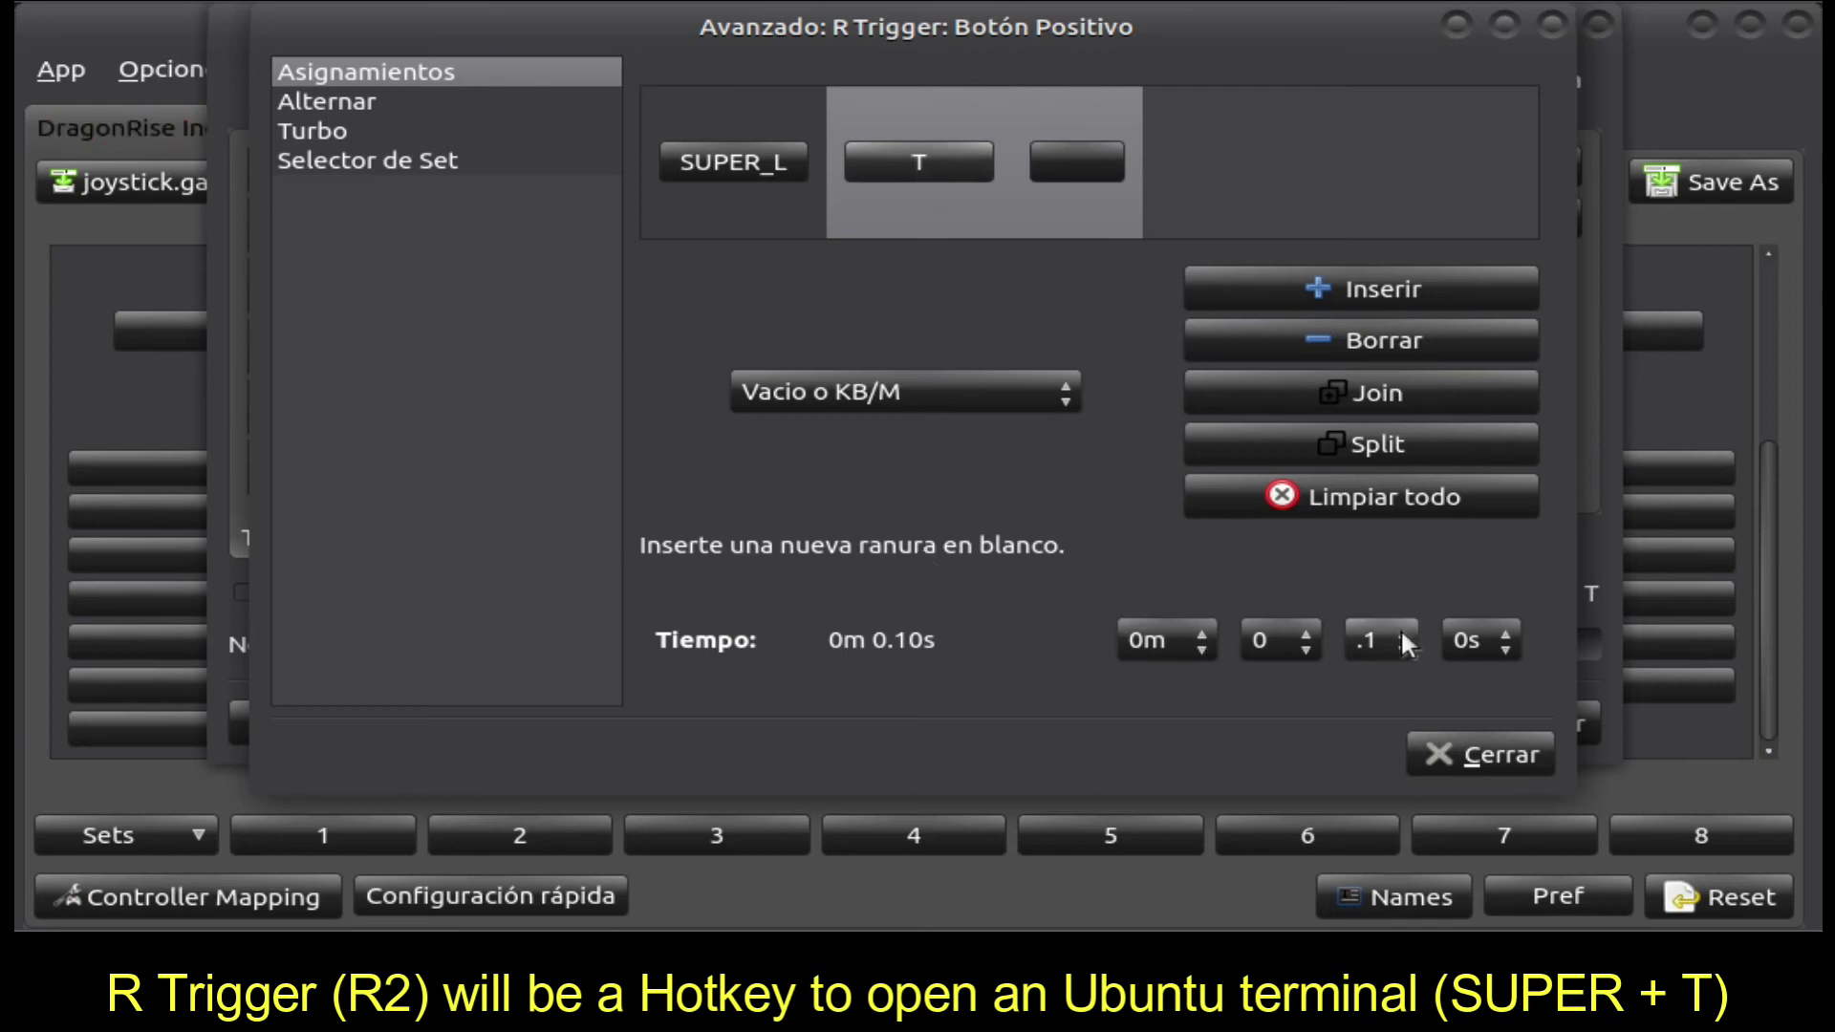
{"action": "left_click", "coordinate": [1456, 759]}
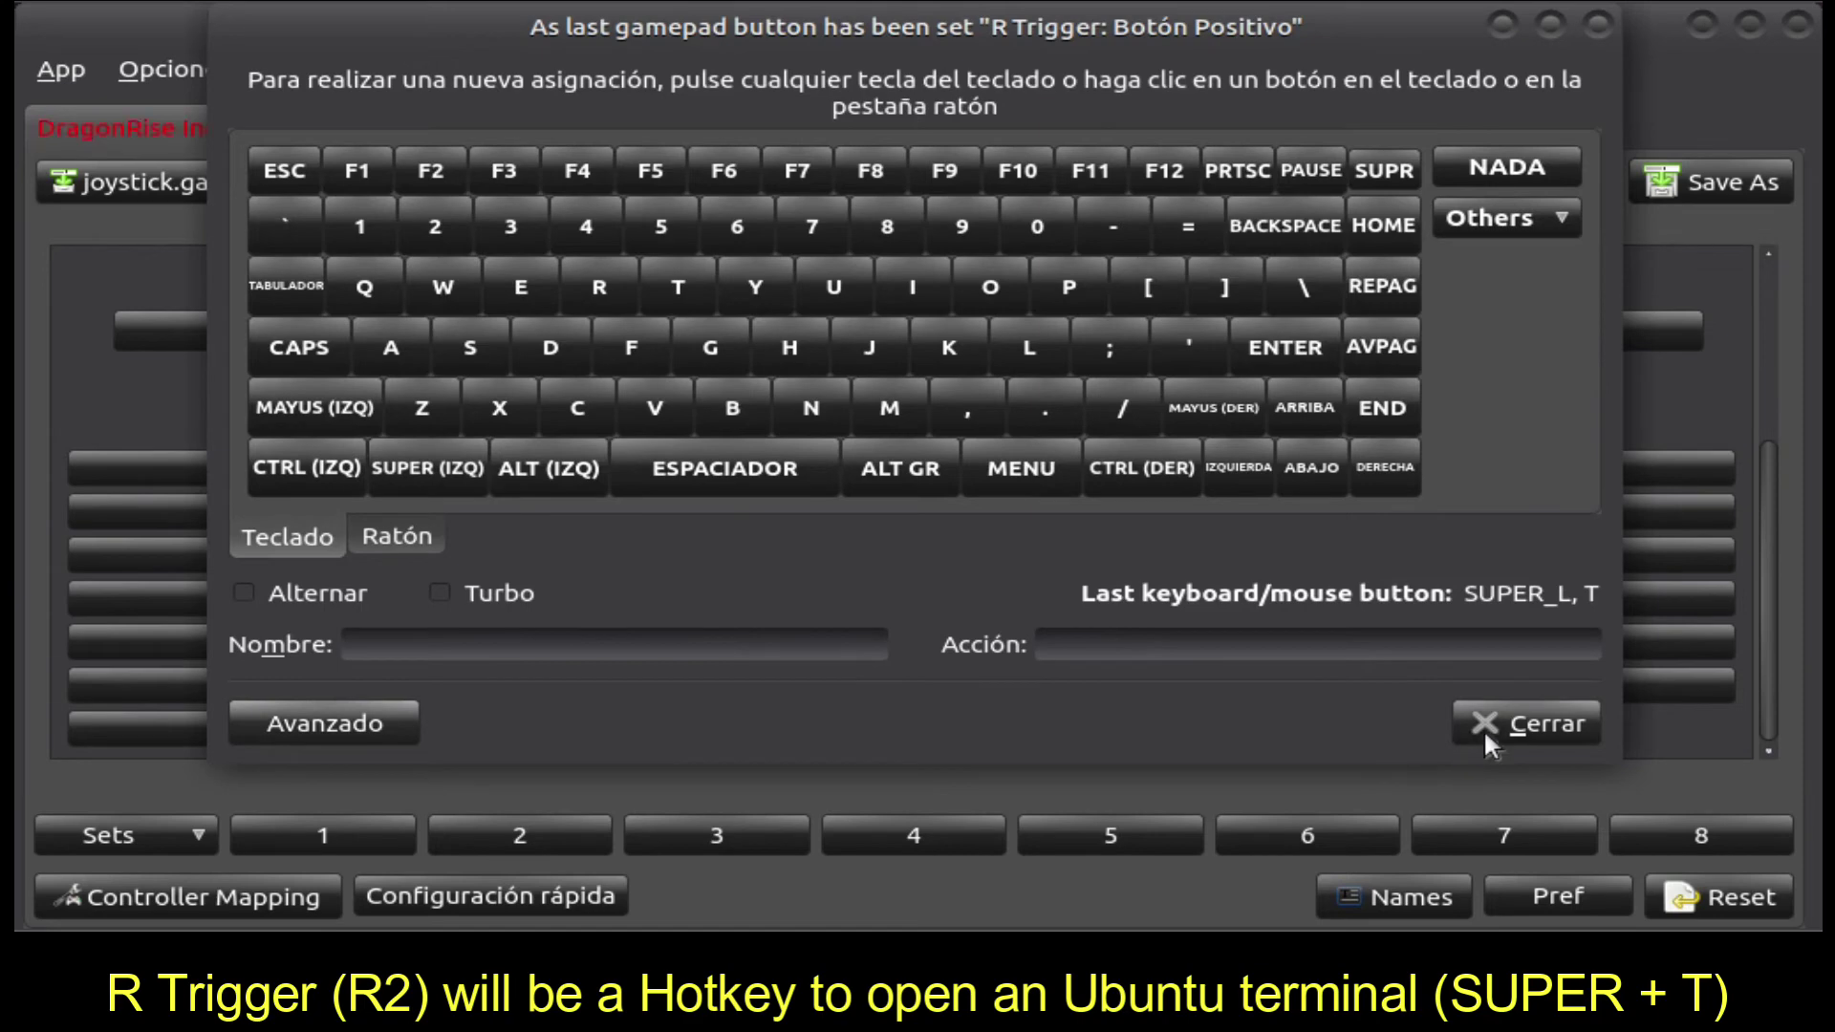
{"action": "left_click", "coordinate": [1493, 726]}
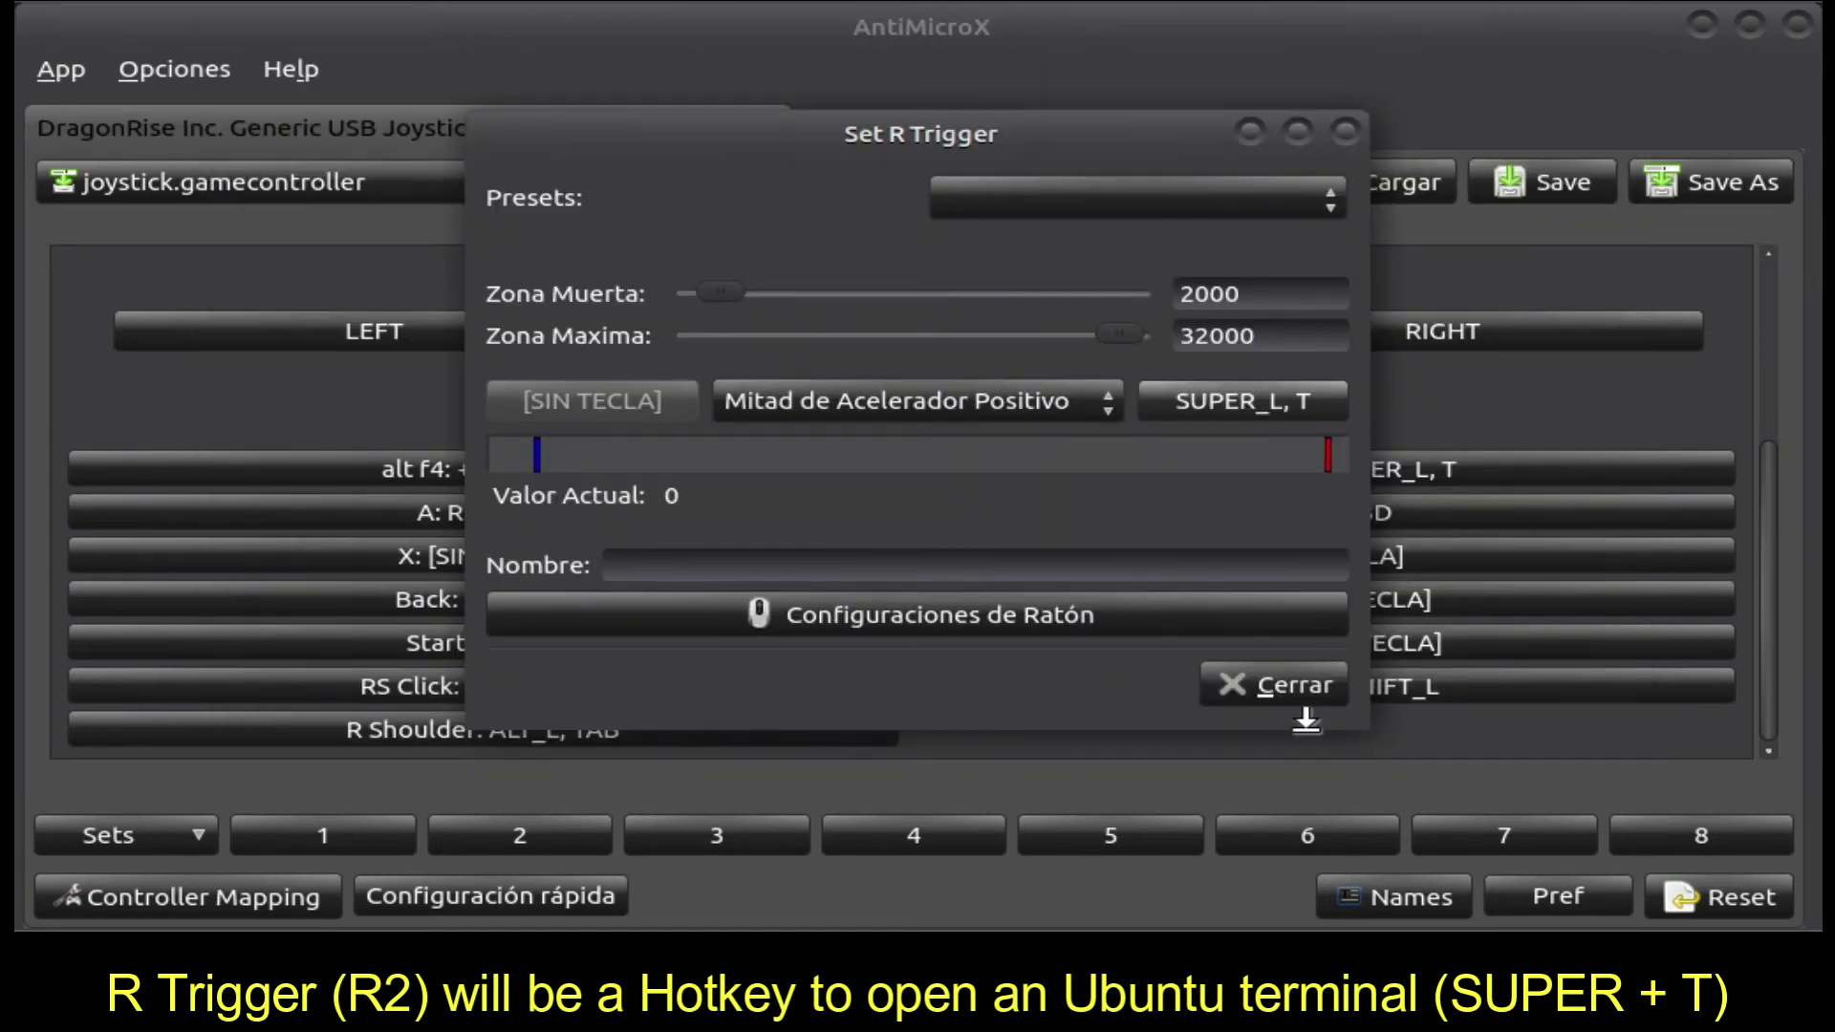
- Name the R Trigger "terminal", close its settings and save the profile
{"action": "left_click", "coordinate": [1284, 566]}
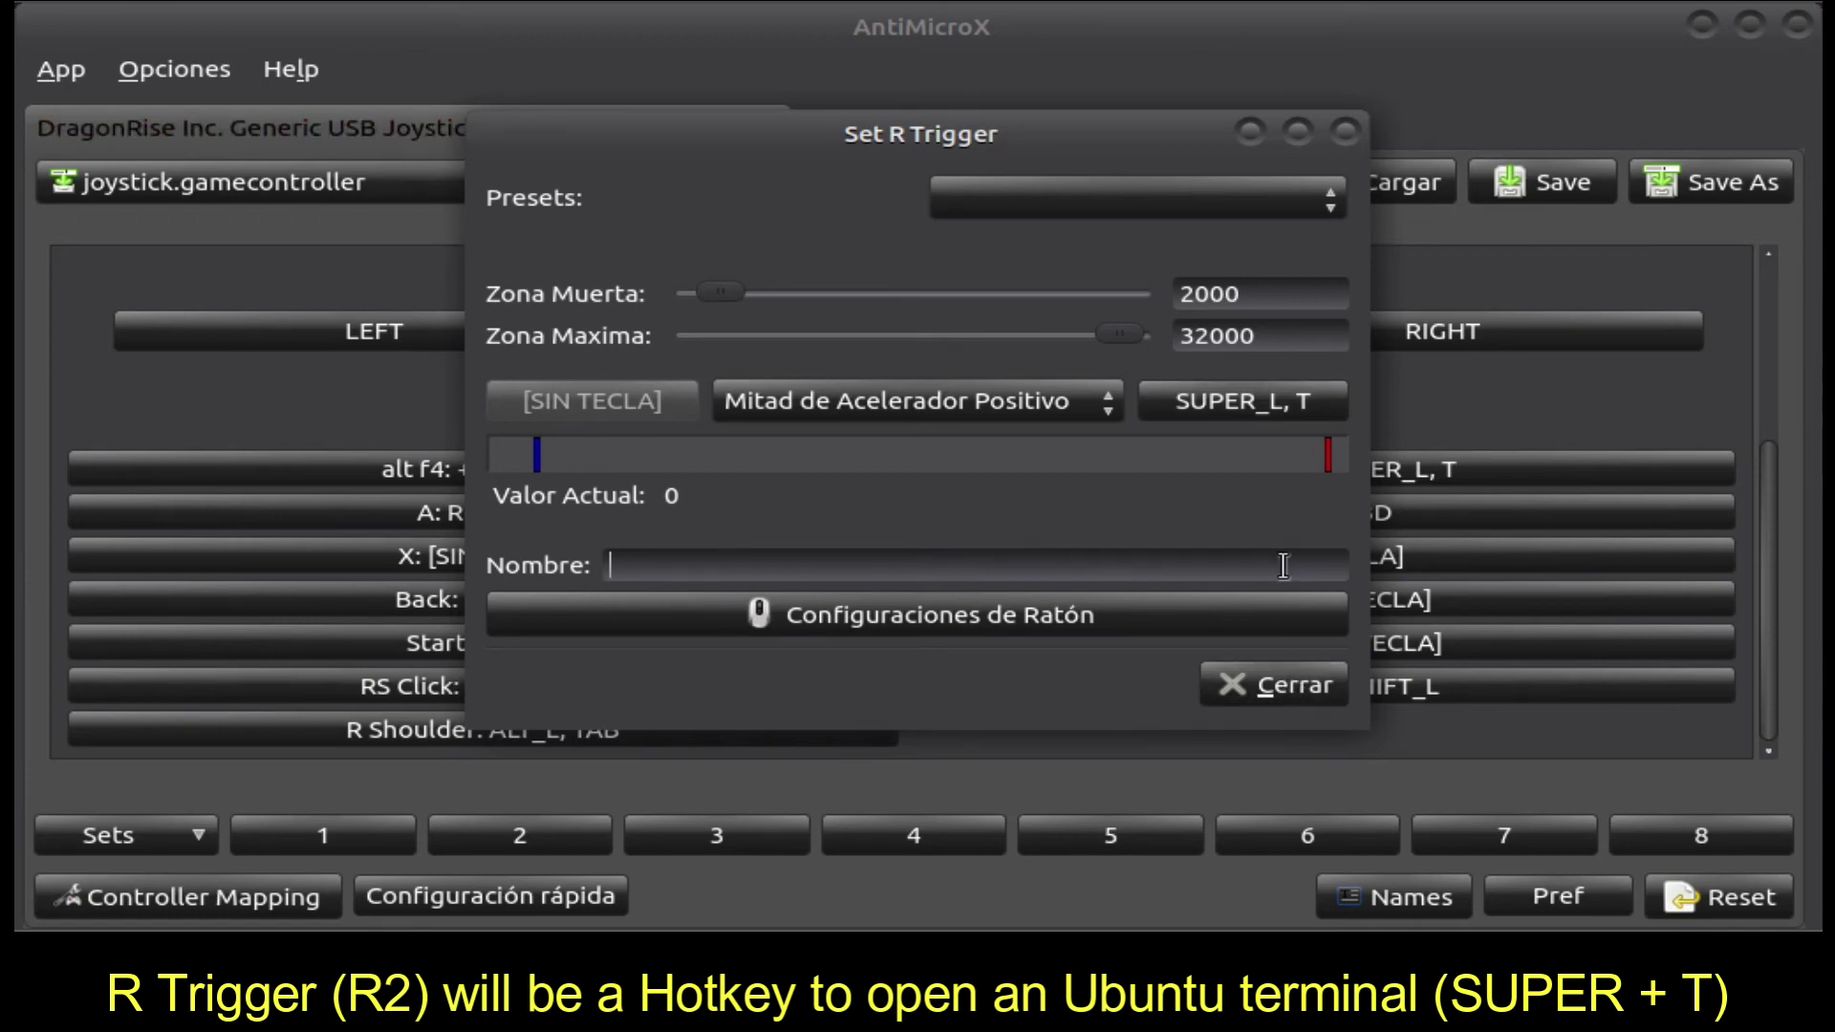
{"action": "type", "text": "termin"}
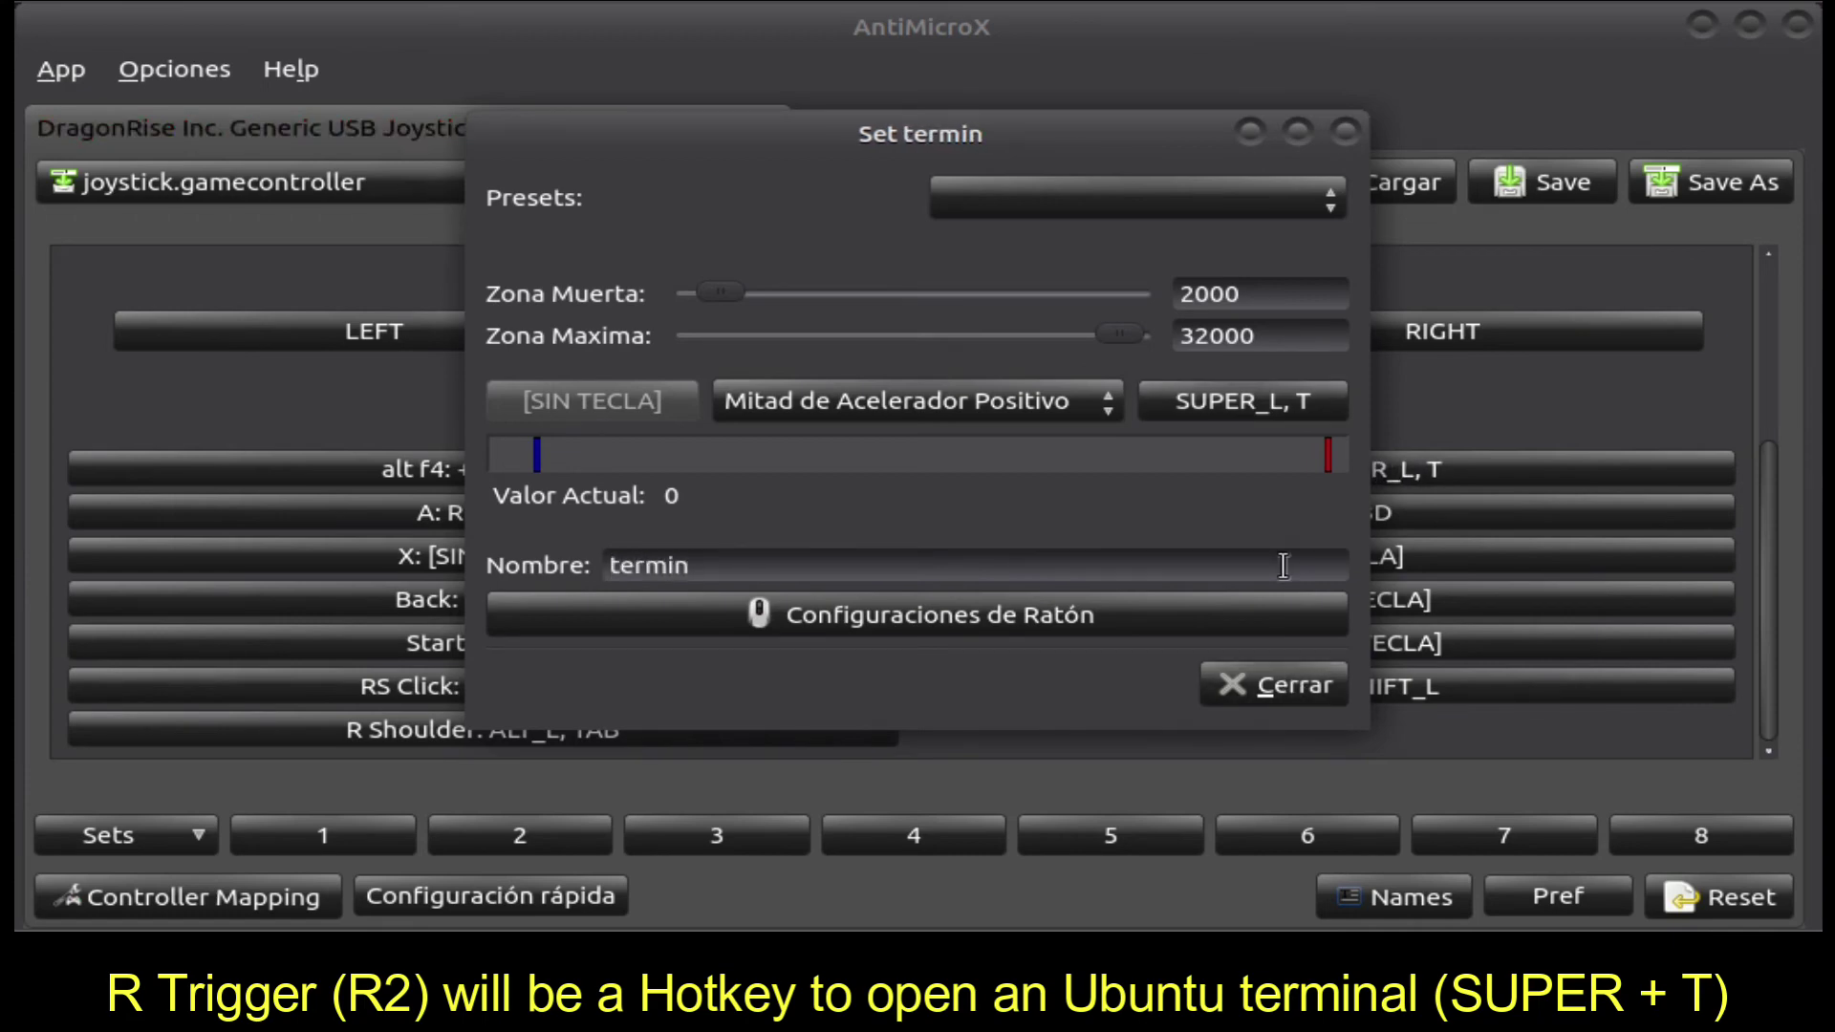
{"action": "type", "text": "al"}
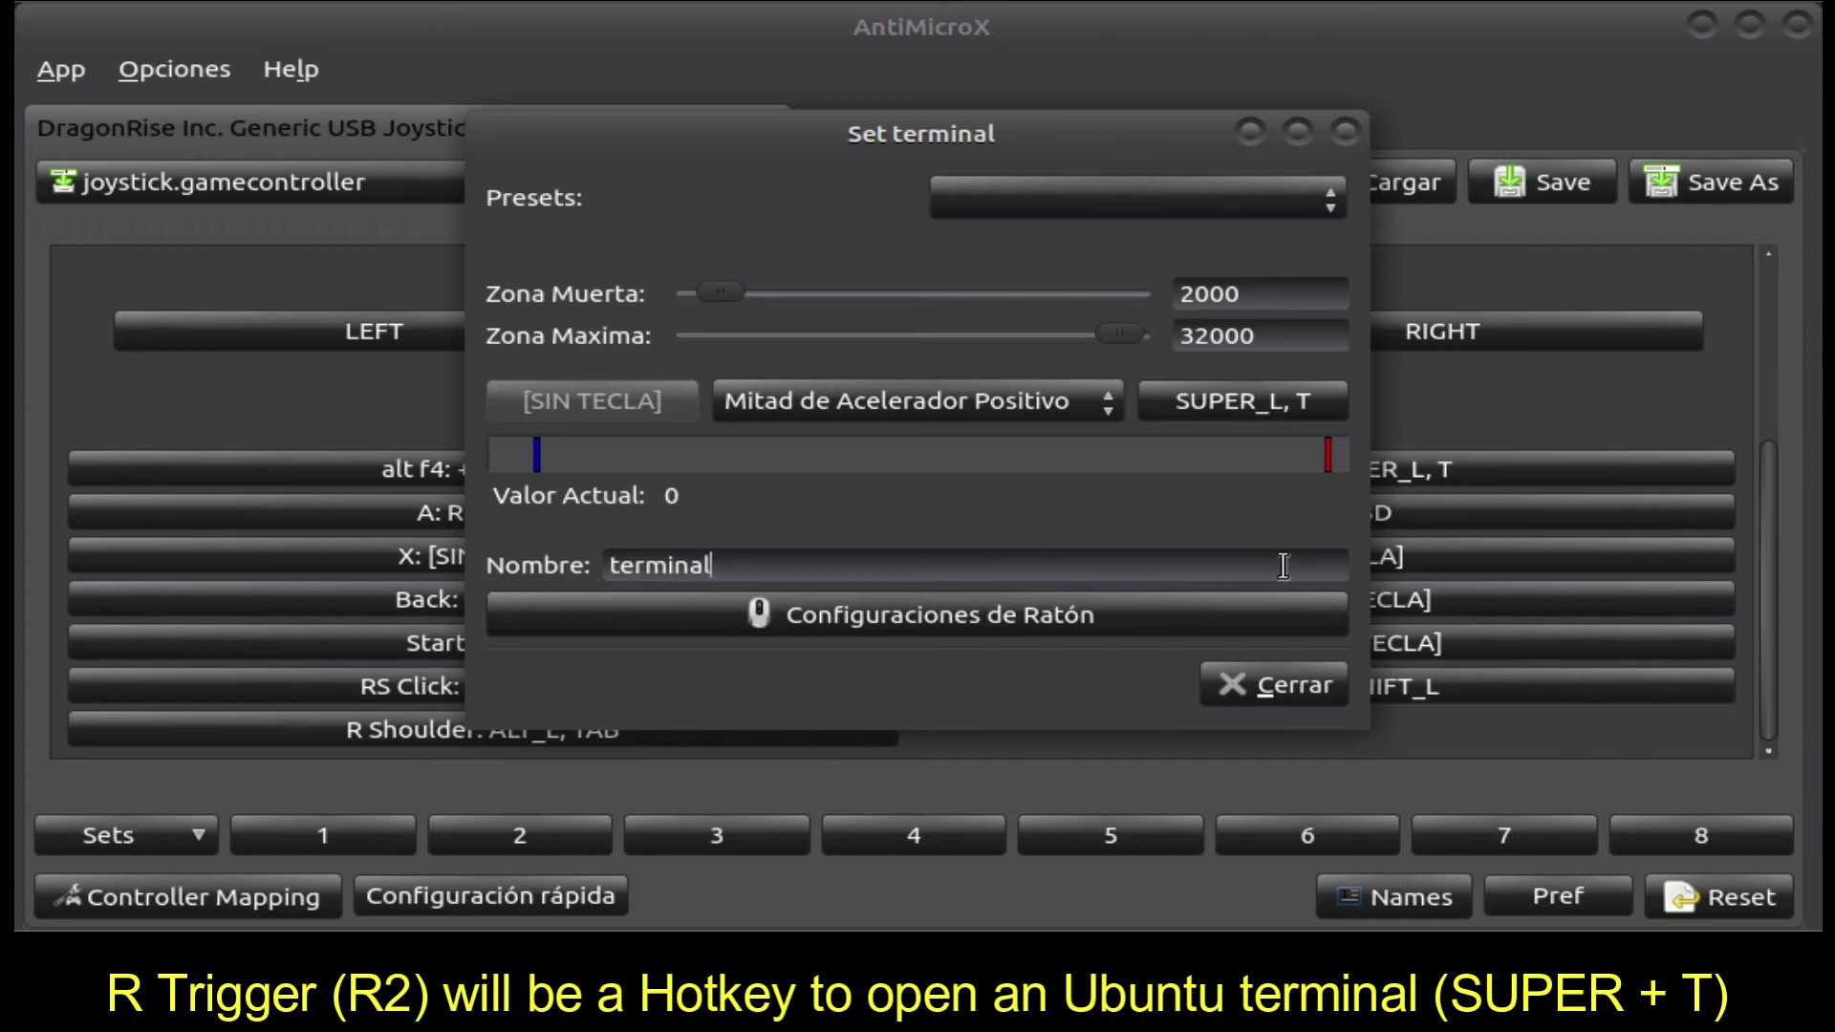
{"action": "left_click", "coordinate": [1282, 686]}
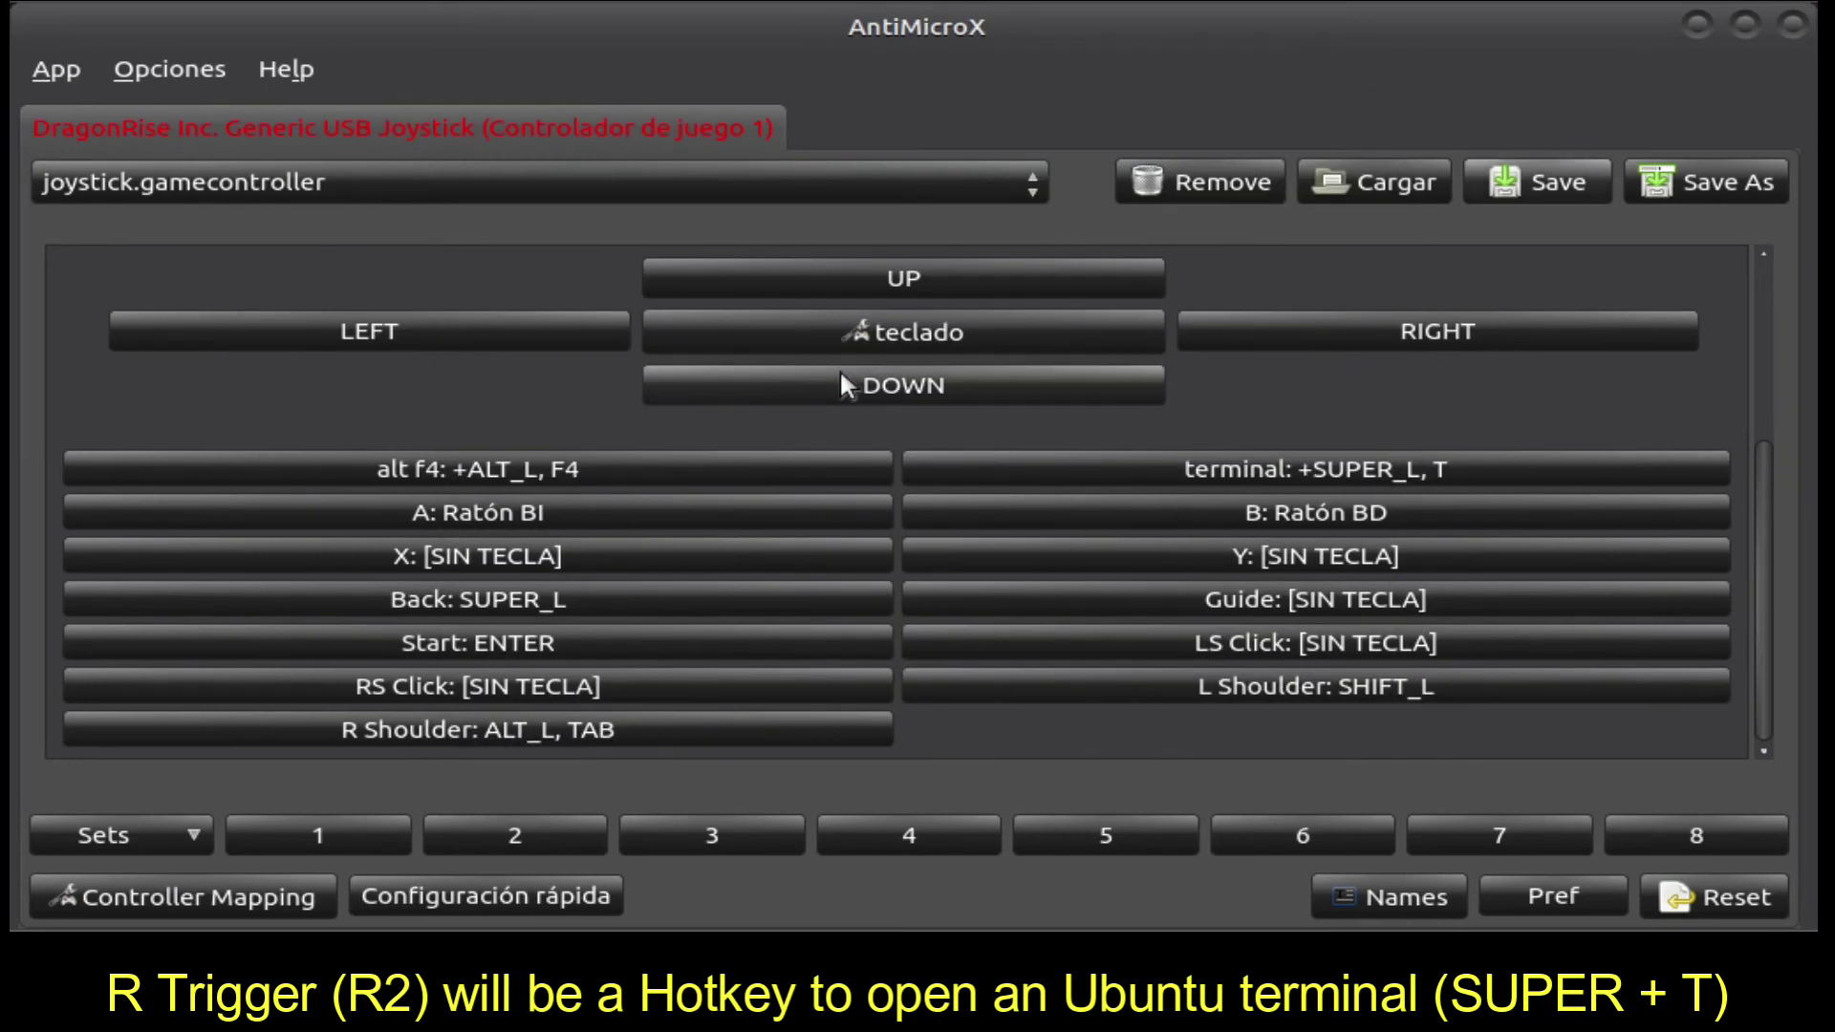
- Test the Super+T and Alt+F4 trigger mappings by opening a terminal and closing it three times
{"action": "key", "text": "super+t"}
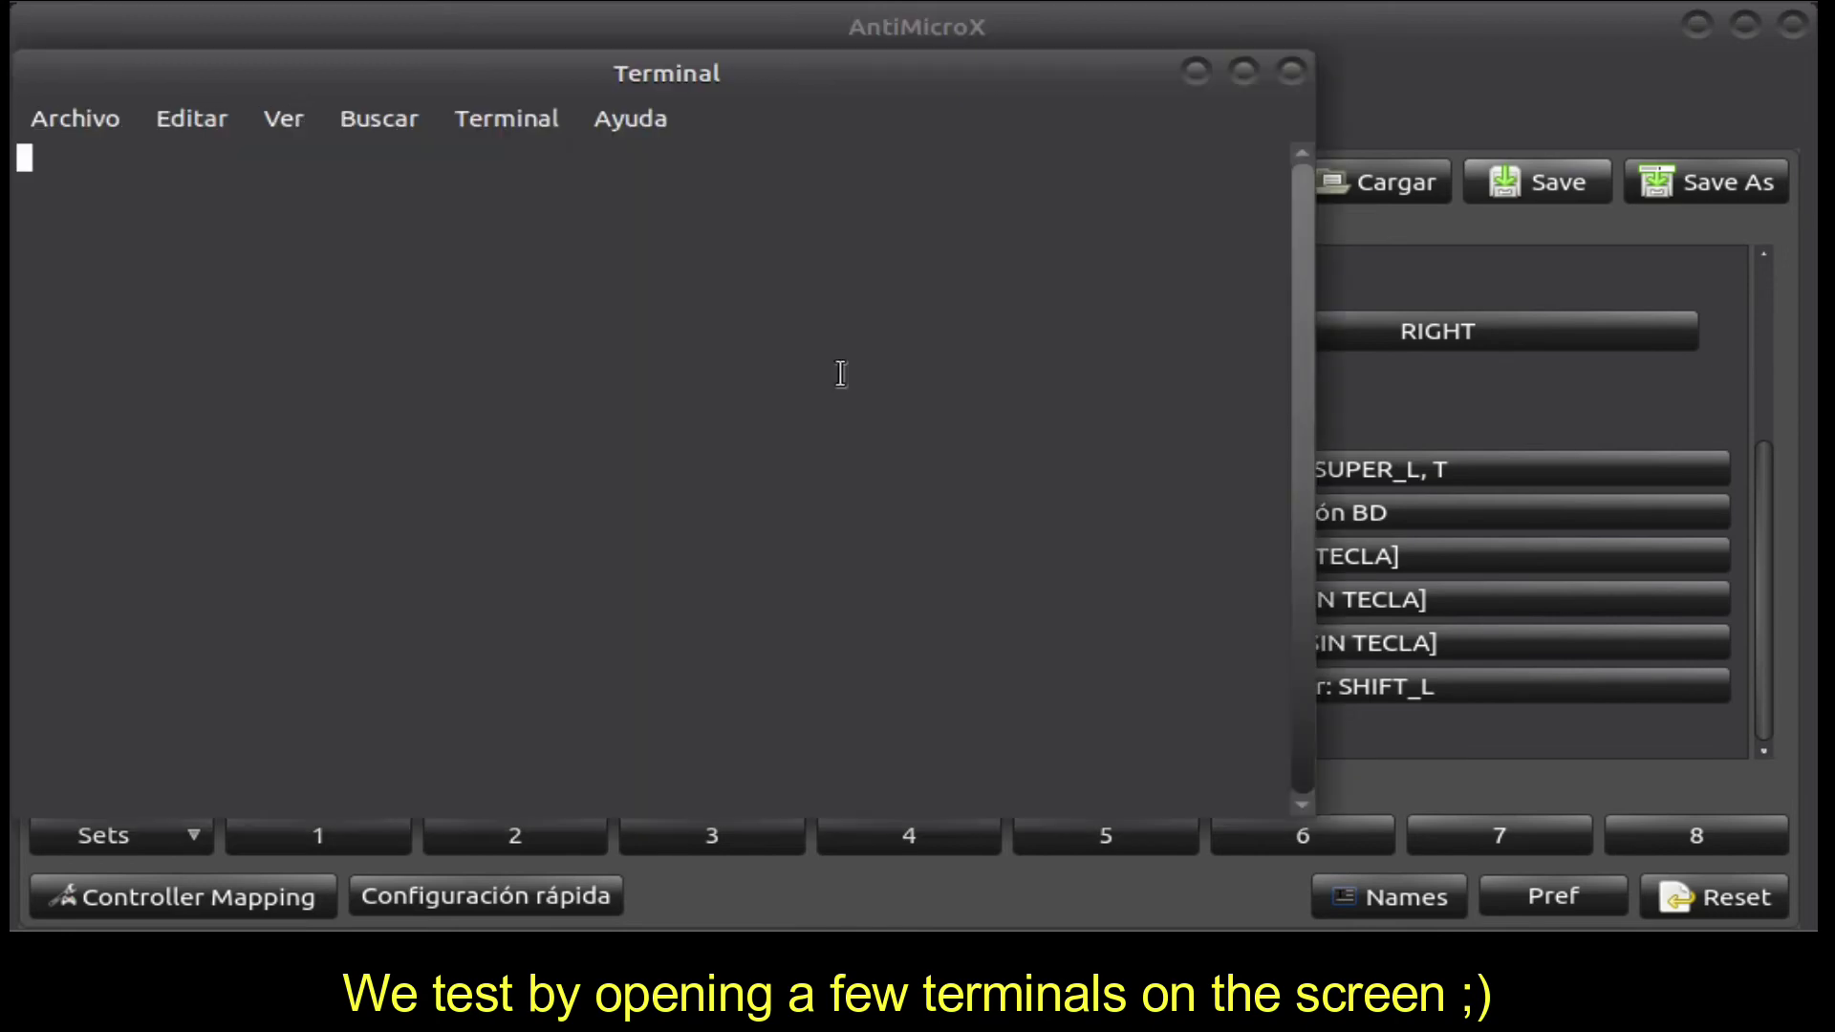
{"action": "key", "text": "alt+F4"}
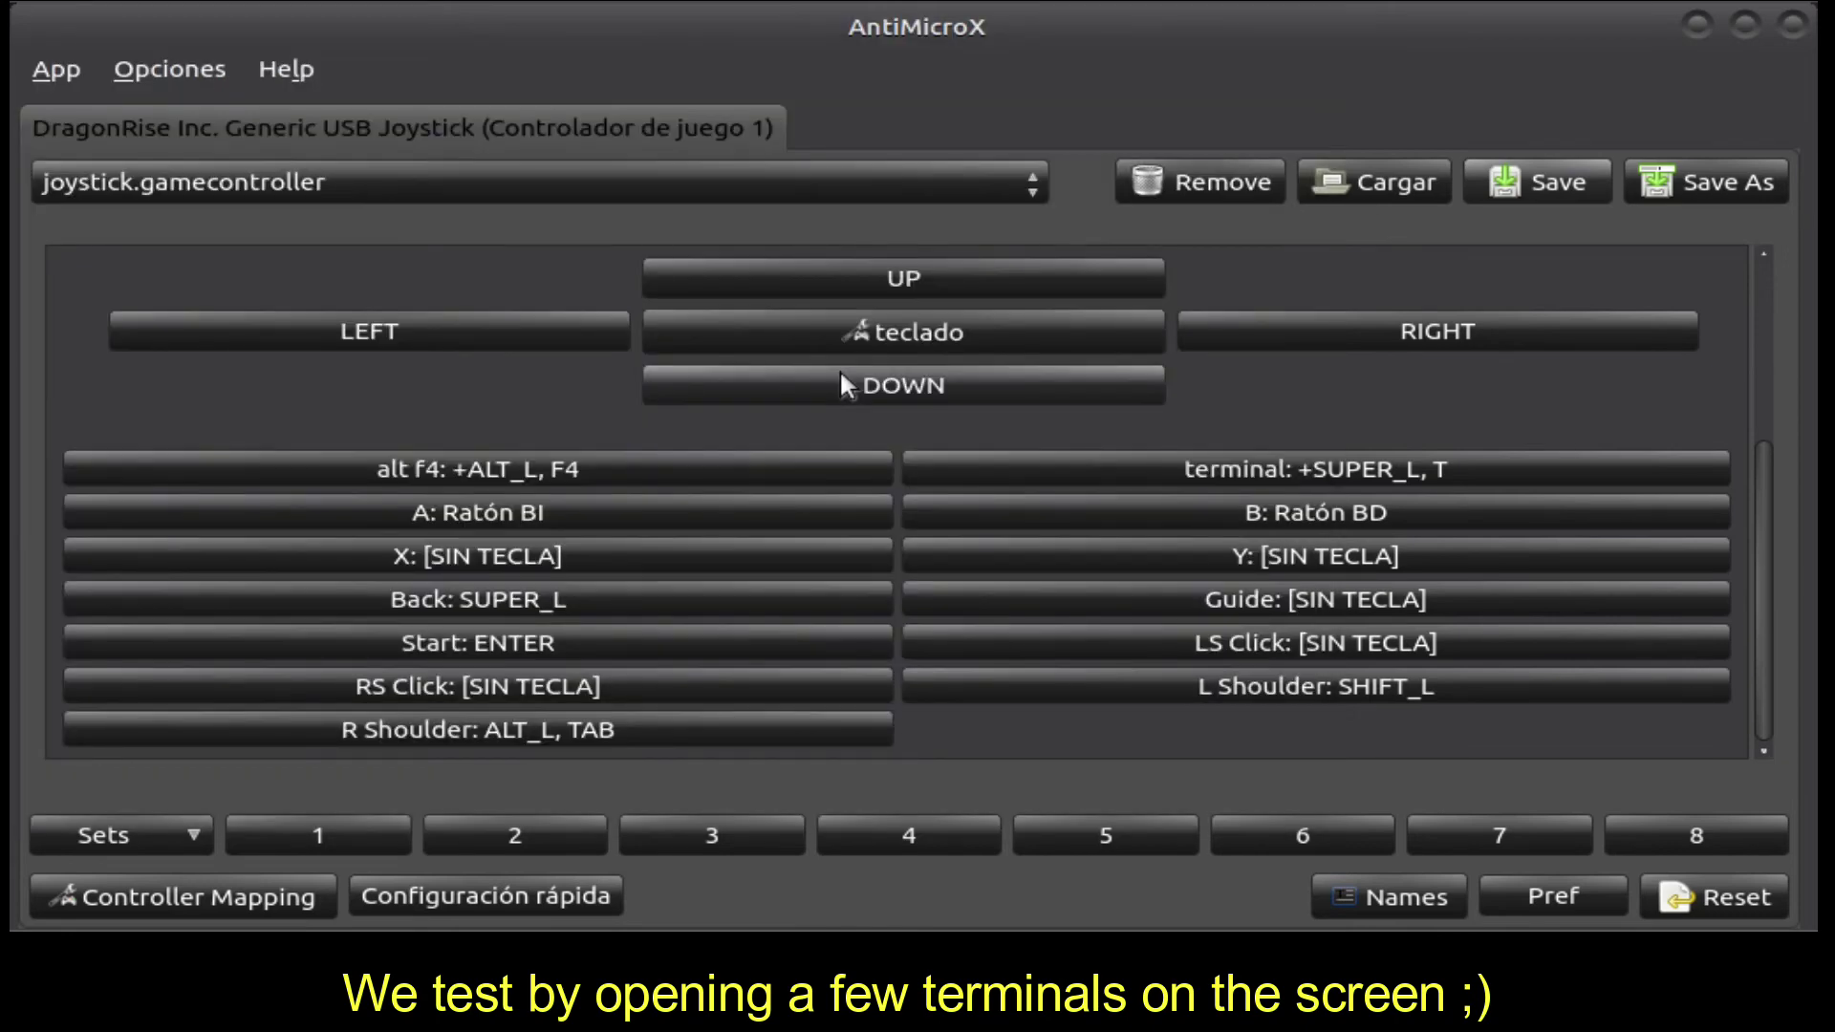
{"action": "key", "text": "super+t"}
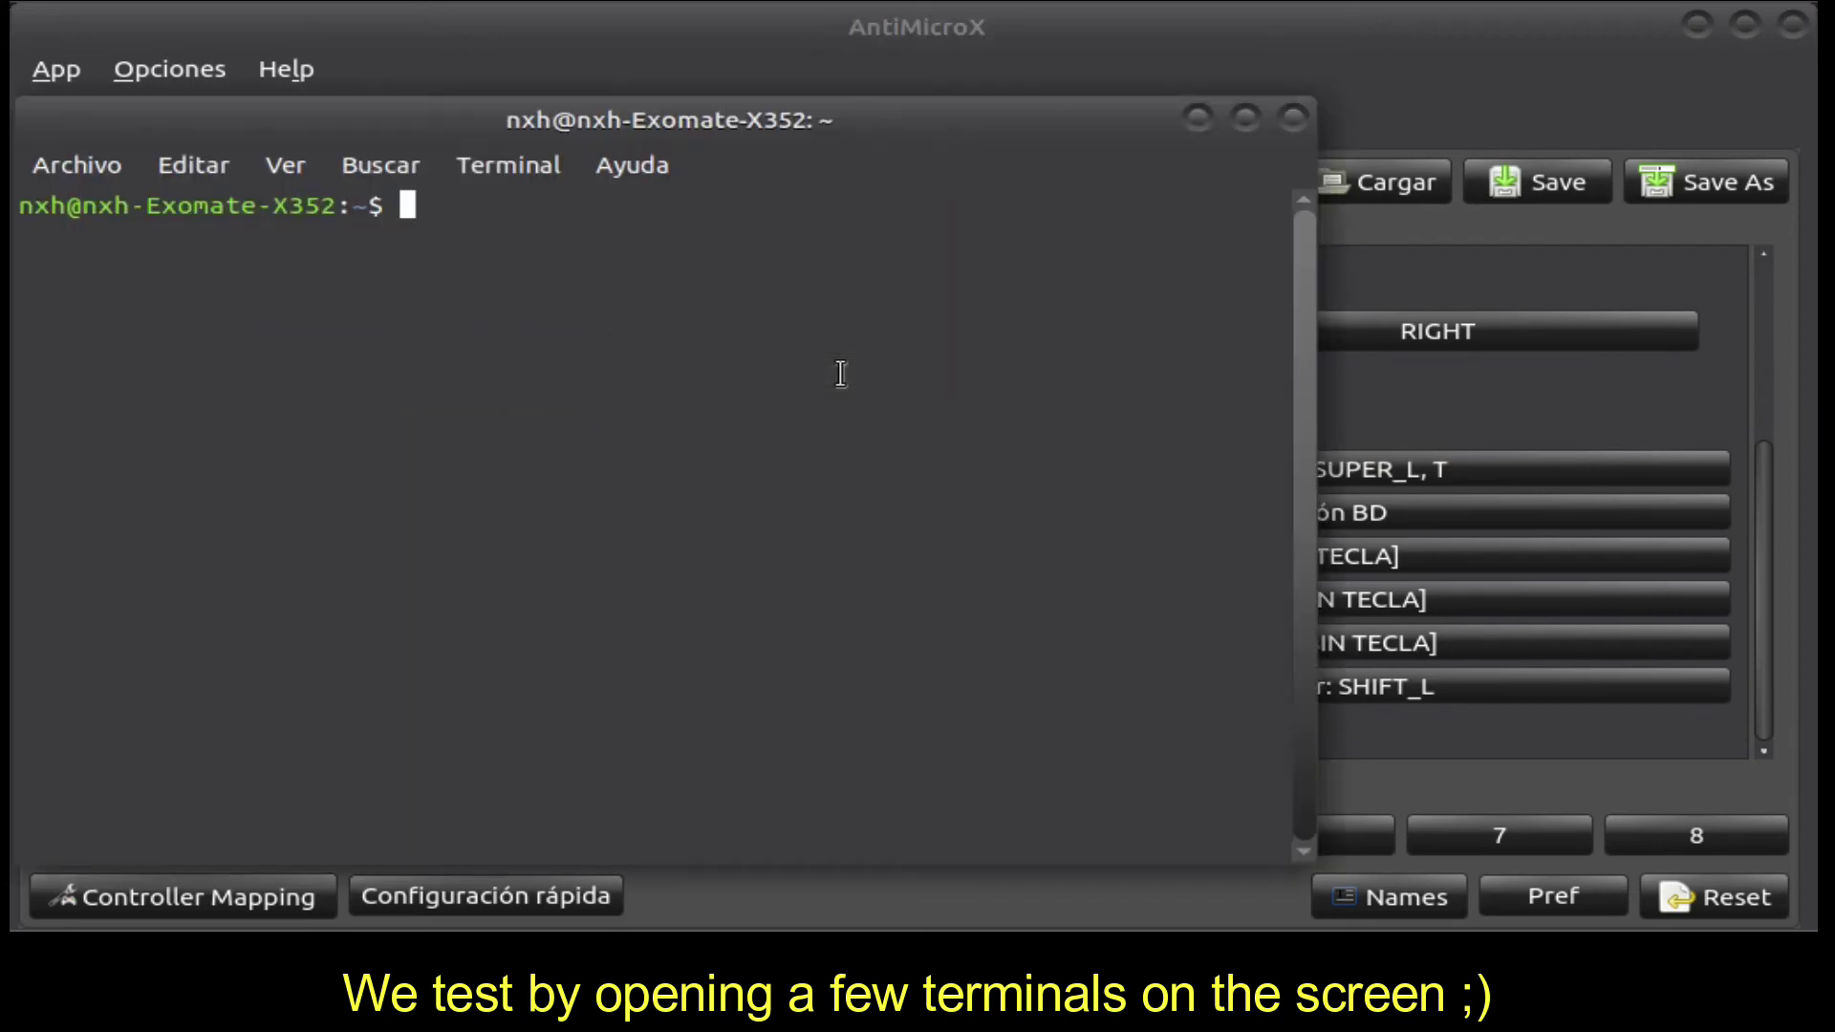
{"action": "key", "text": "alt+F4"}
{"action": "key", "text": "super+t"}
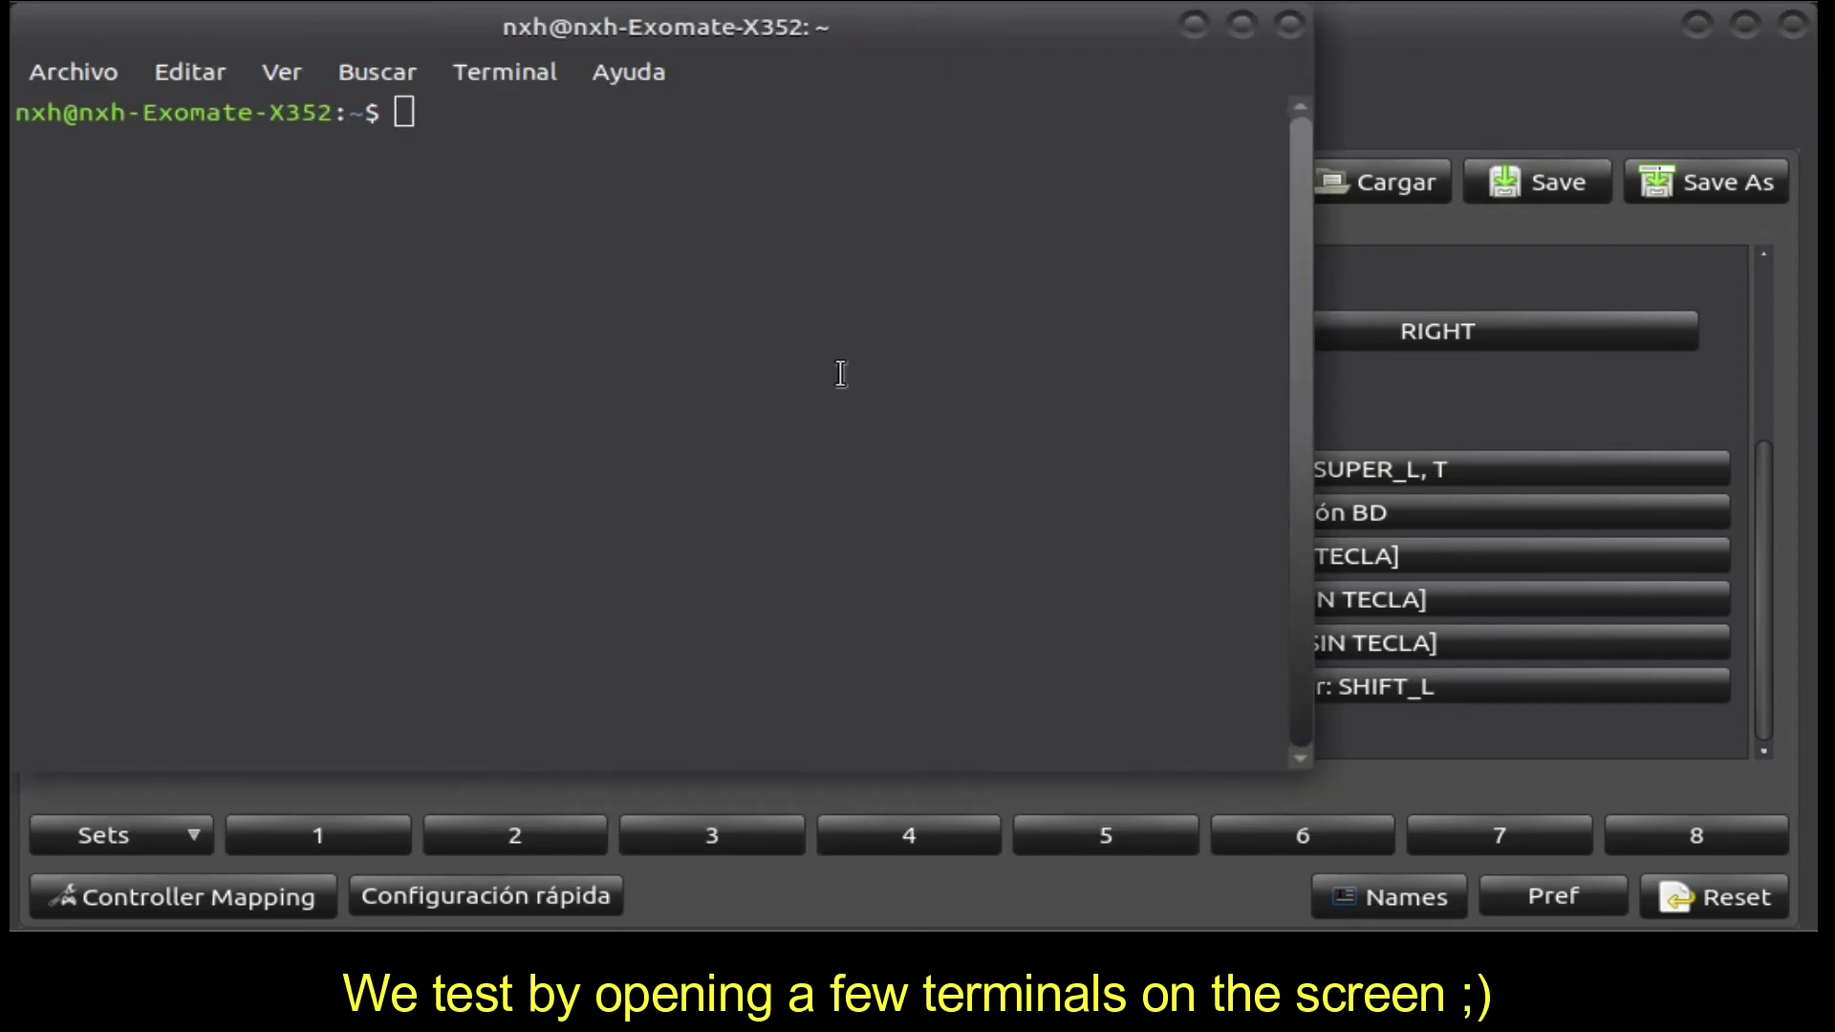
{"action": "key", "text": "alt+F4"}
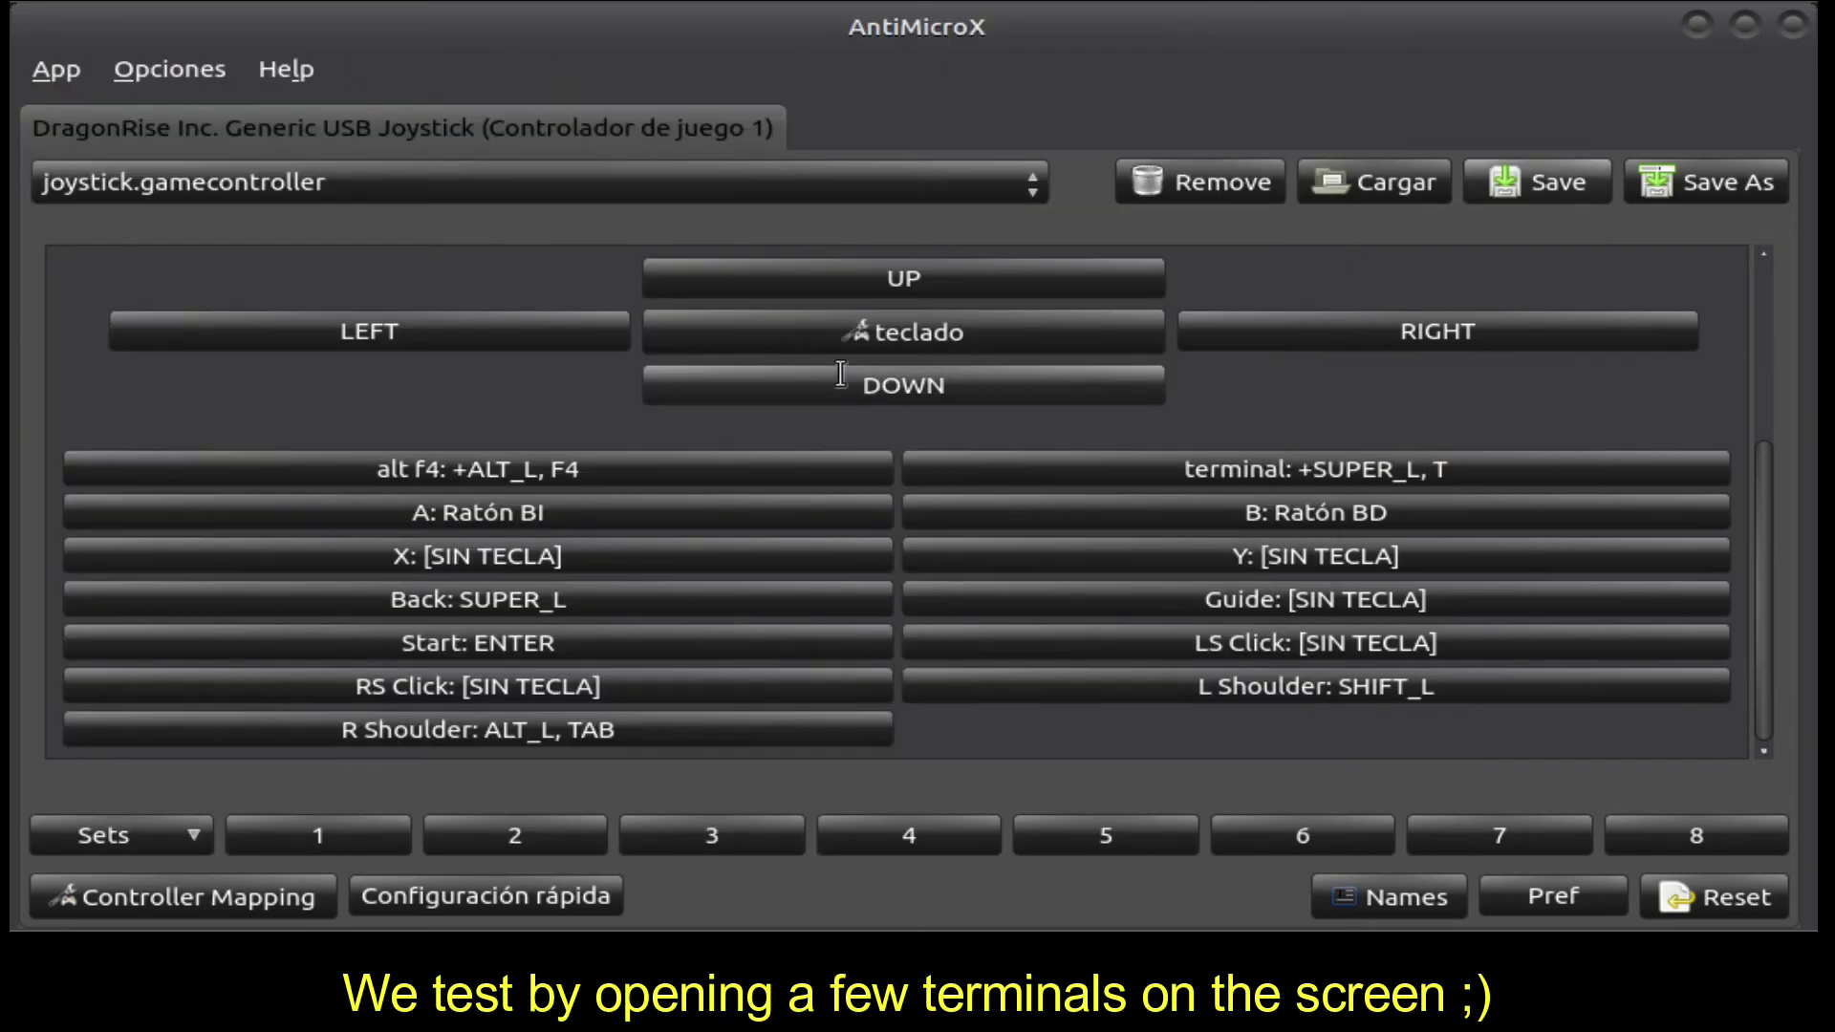
- Test the trigger mappings further by opening several terminals in a row and repeatedly sending the close-window shortcut
{"action": "key", "text": "super+t"}
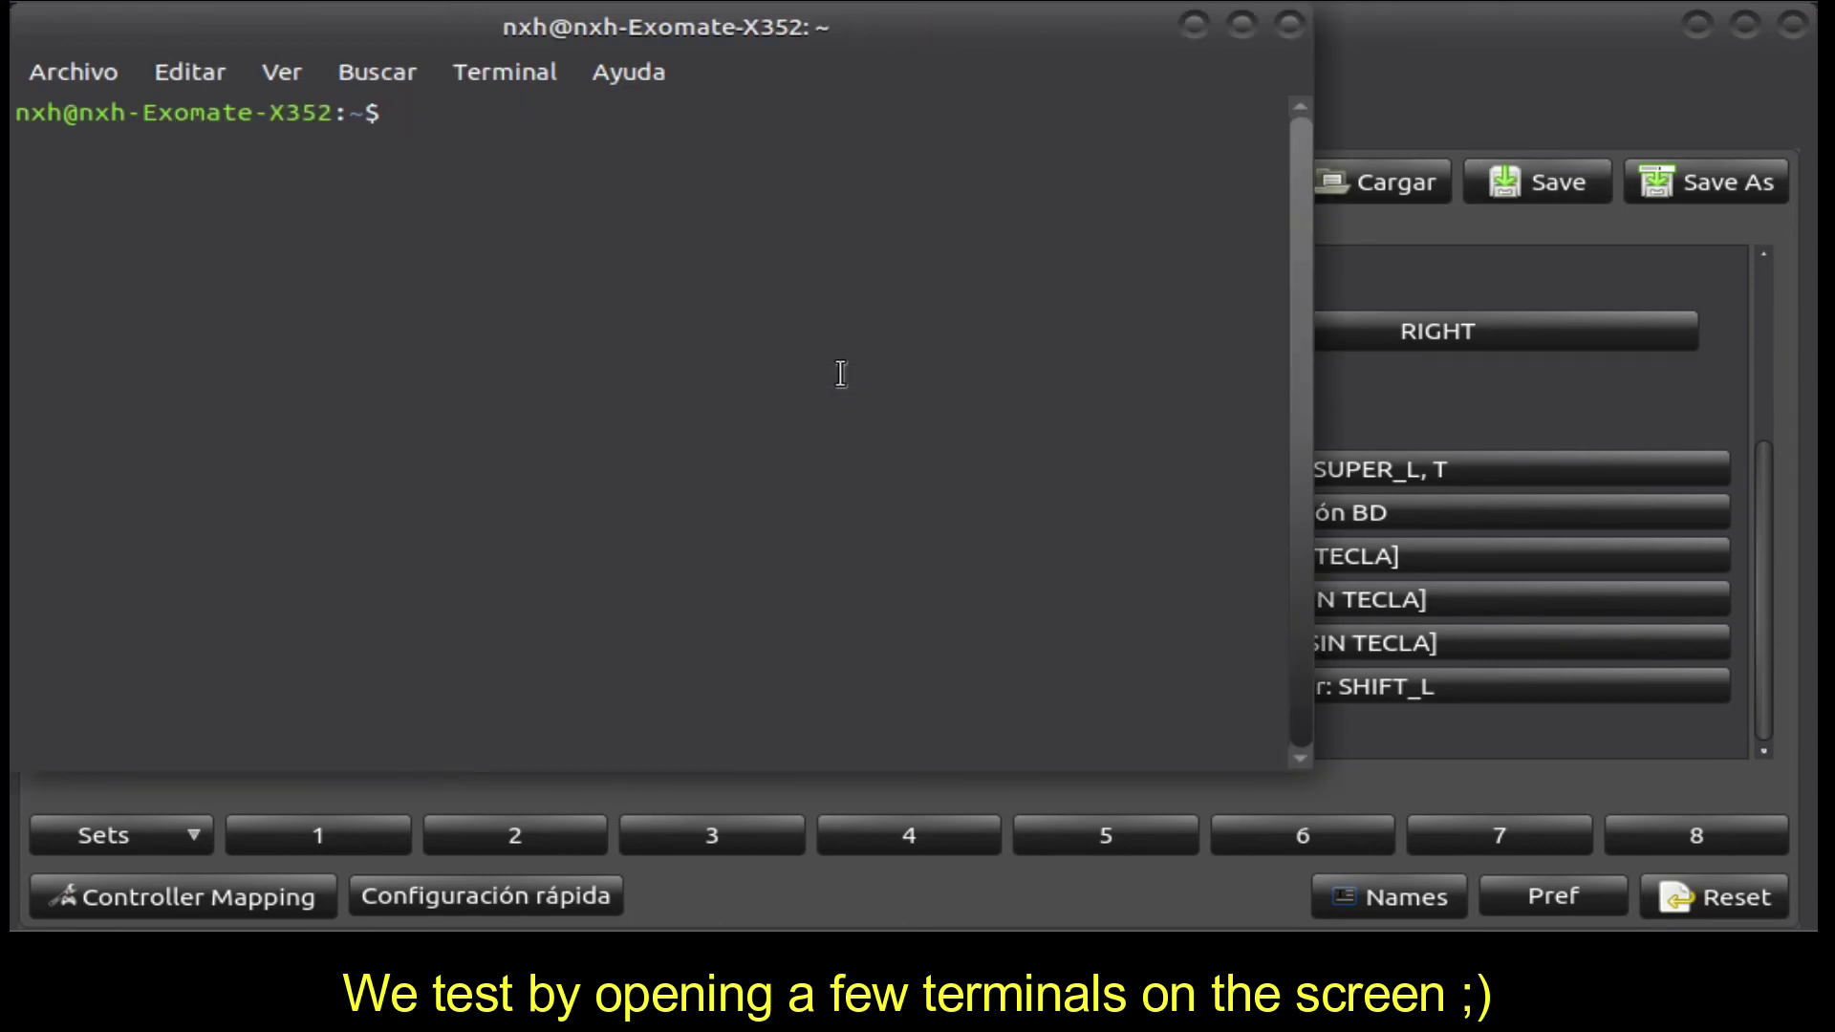
{"action": "key", "text": "super+t"}
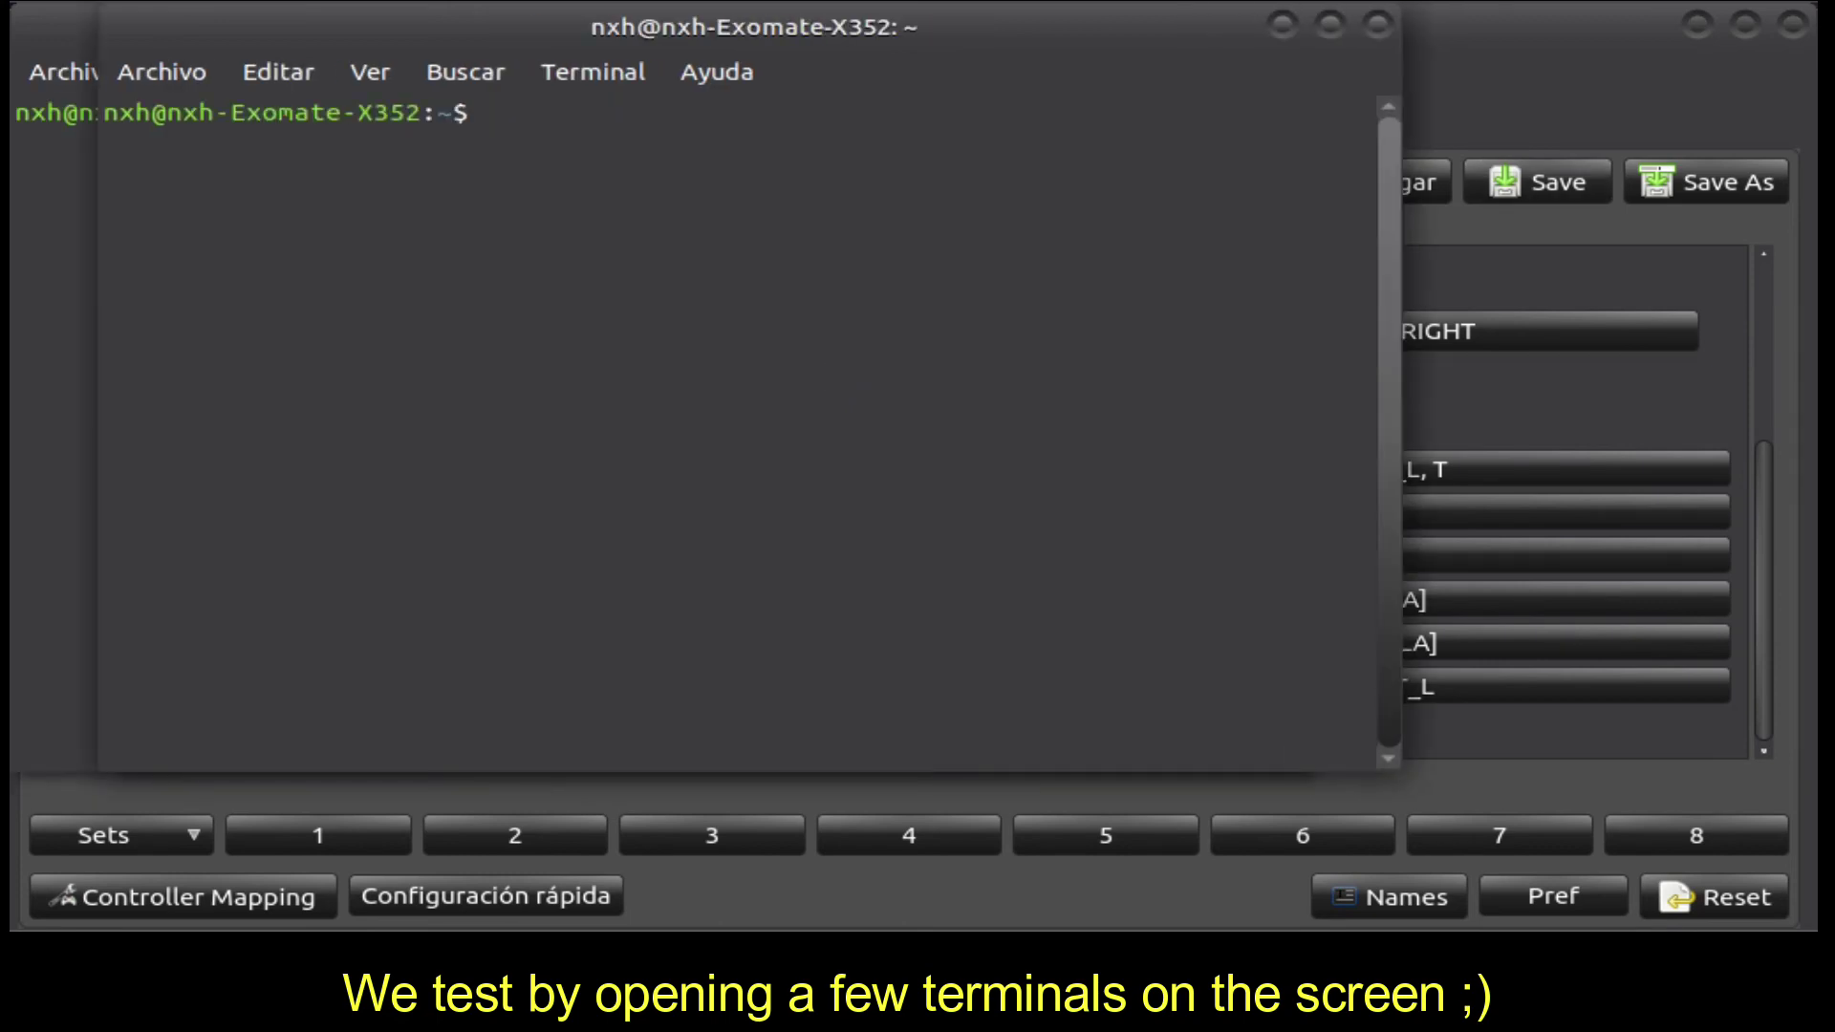
{"action": "key", "text": "super+t"}
{"action": "key", "text": "alt+F4"}
{"action": "key", "text": "alt+F4"}
{"action": "key", "text": "alt+F4"}
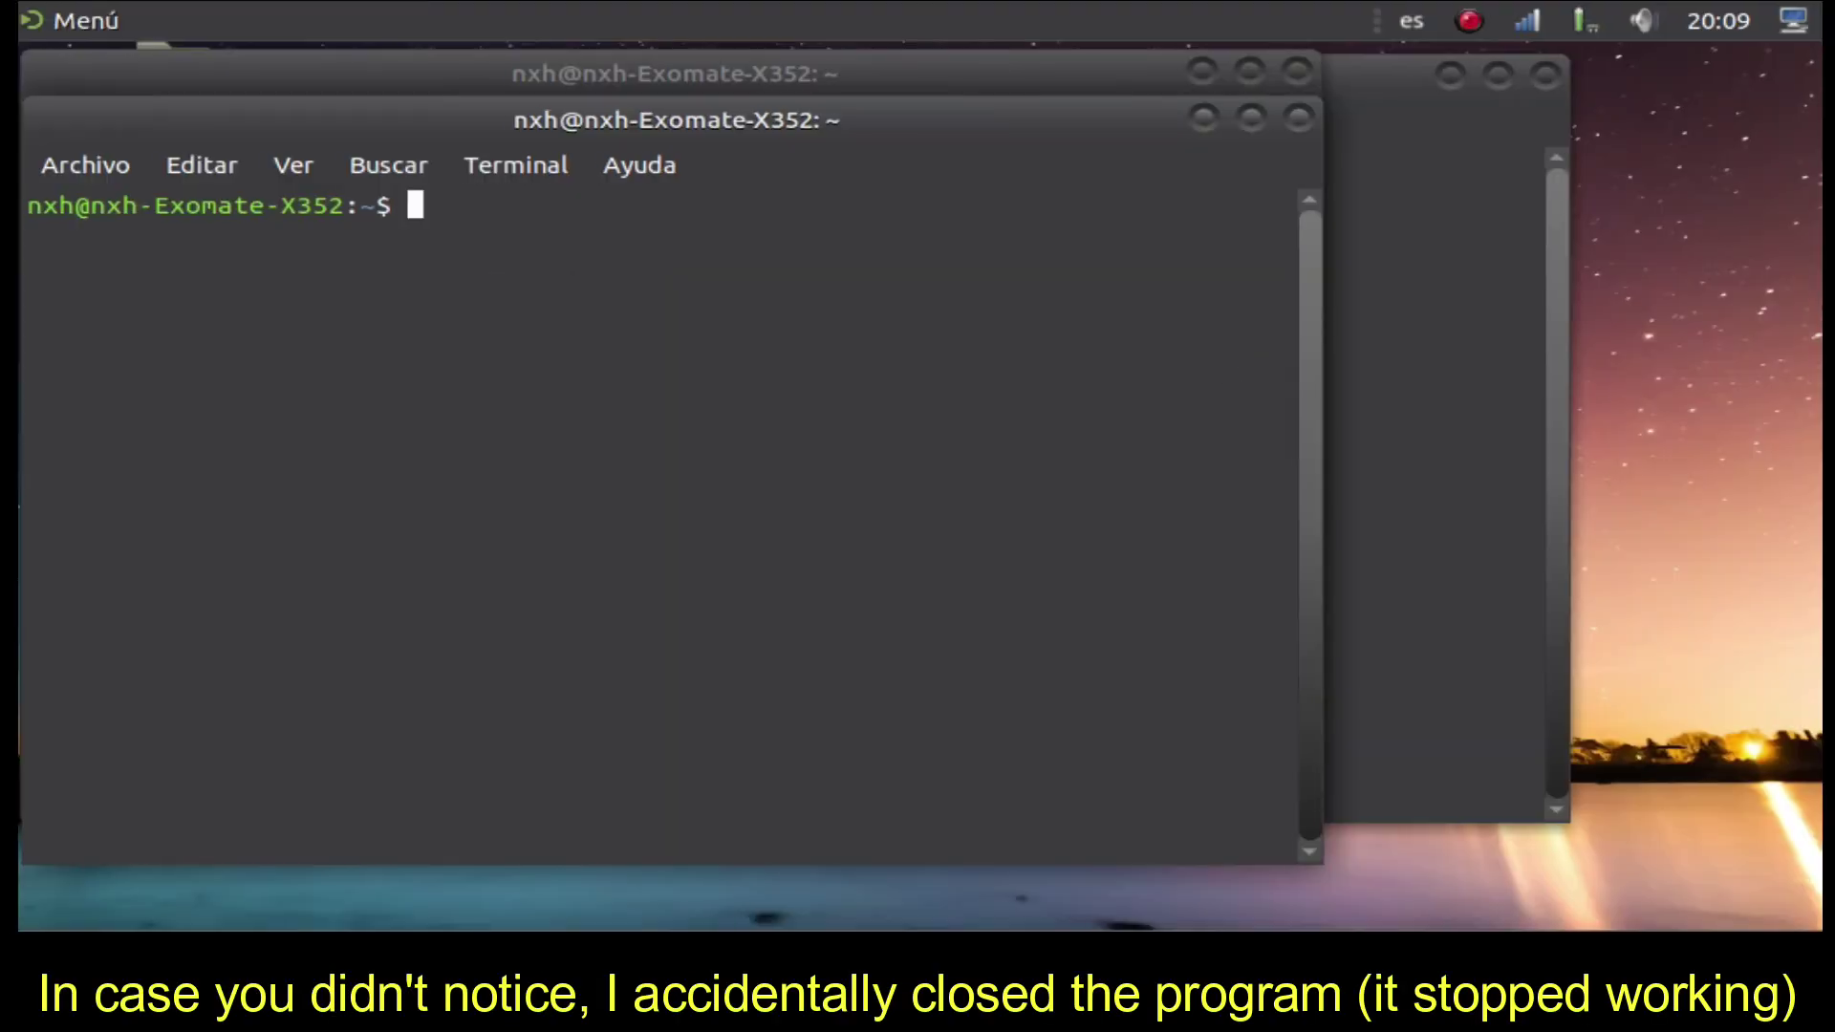
- Relaunch AntiMicroX and close the three open terminal windows
{"action": "left_click", "coordinate": [77, 20]}
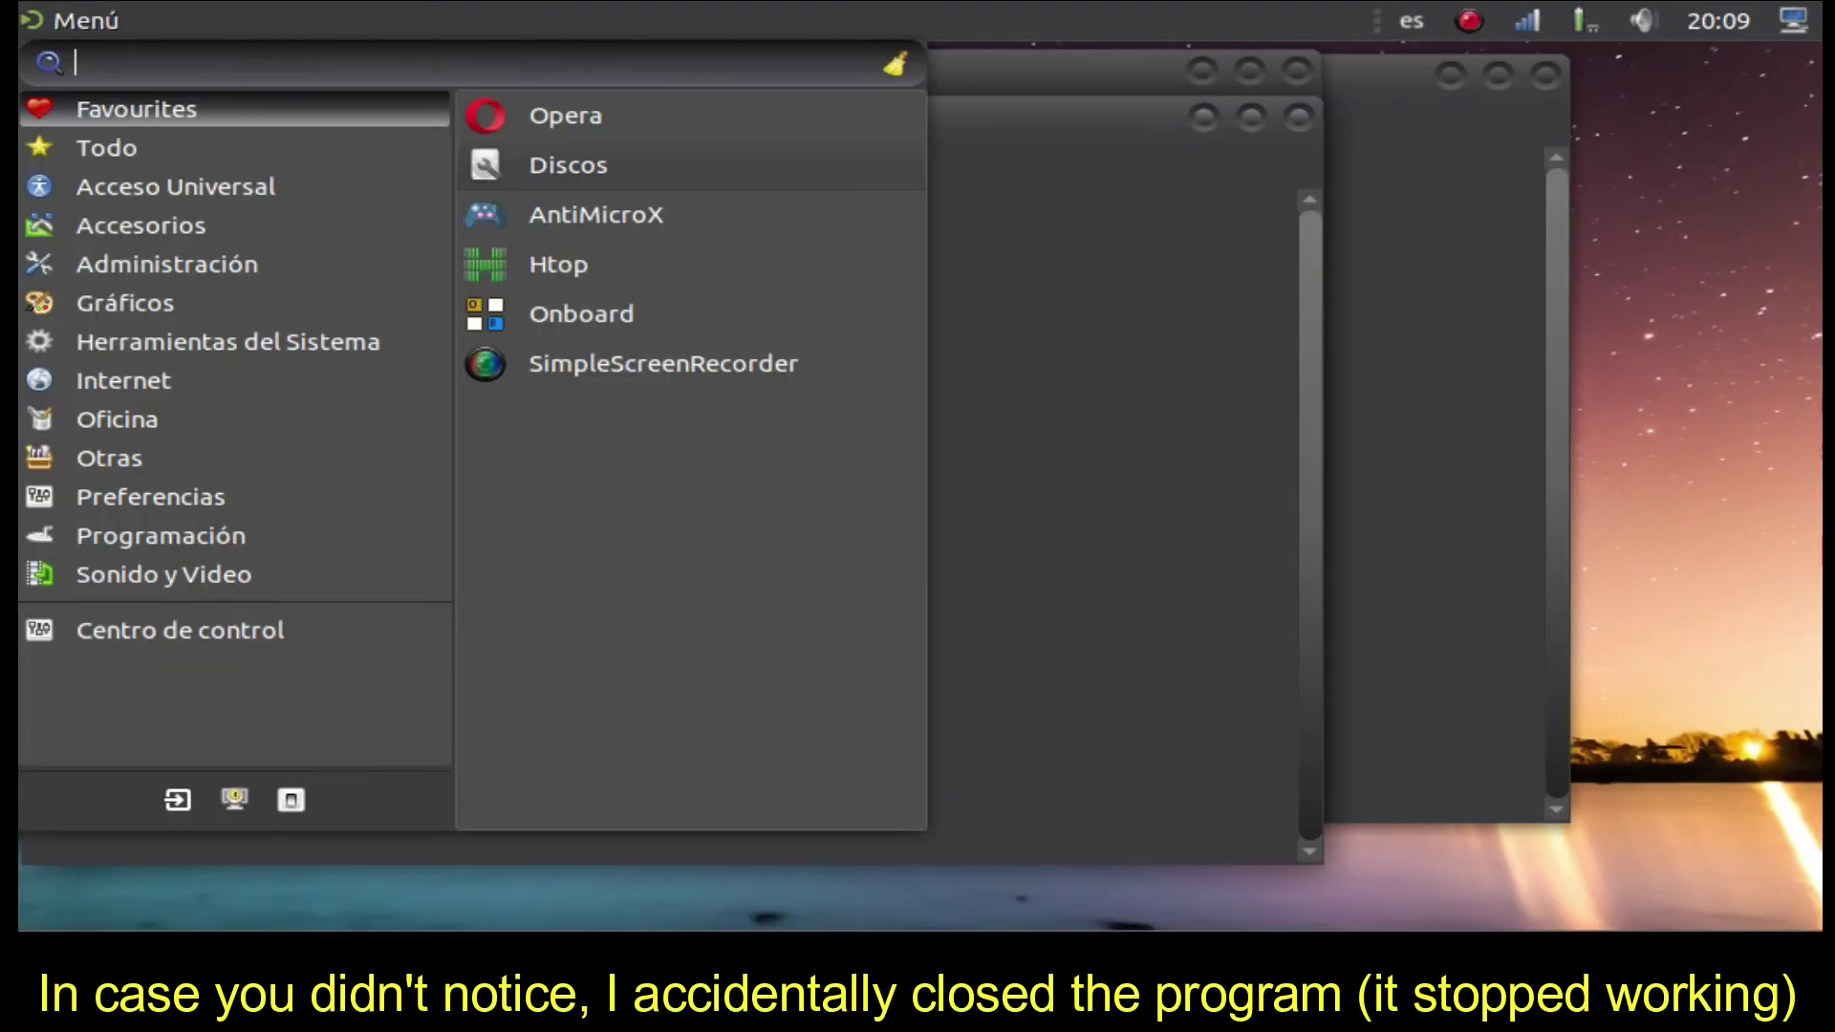
{"action": "left_click", "coordinate": [562, 216]}
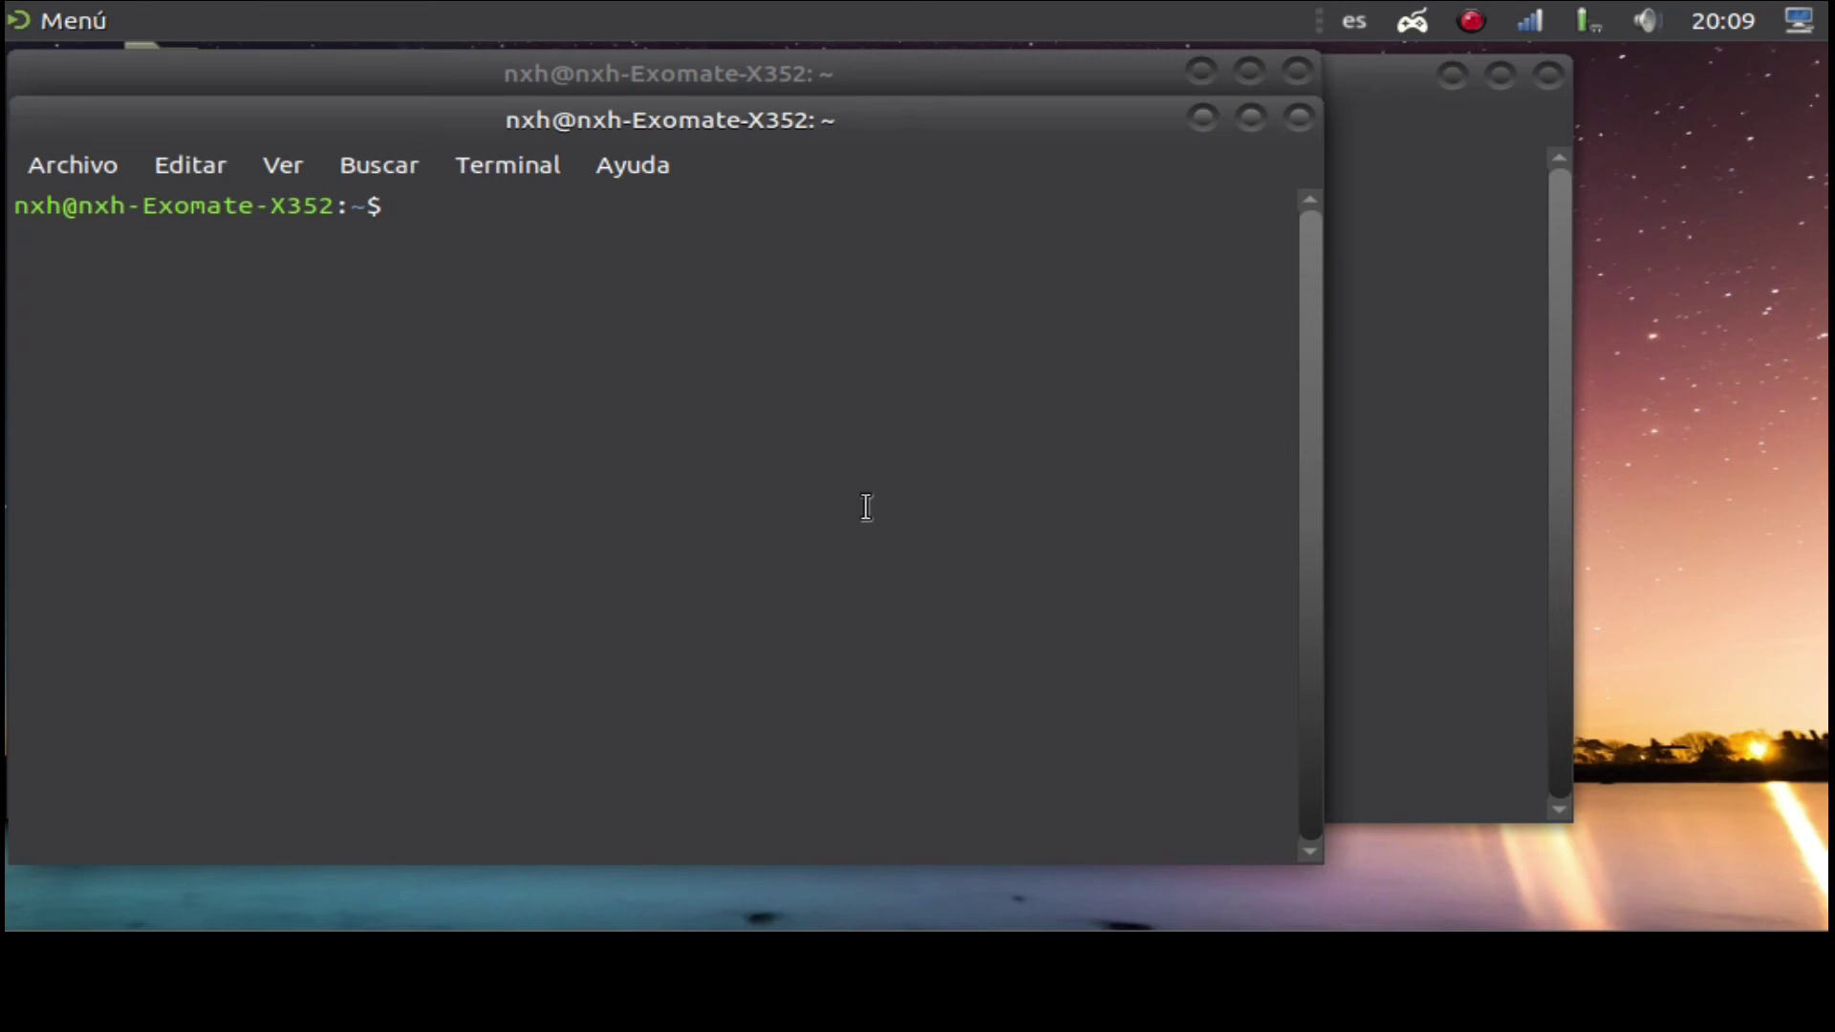
{"action": "key", "text": "ctrl+d"}
{"action": "key", "text": "ctrl+d"}
{"action": "key", "text": "ctrl+d"}
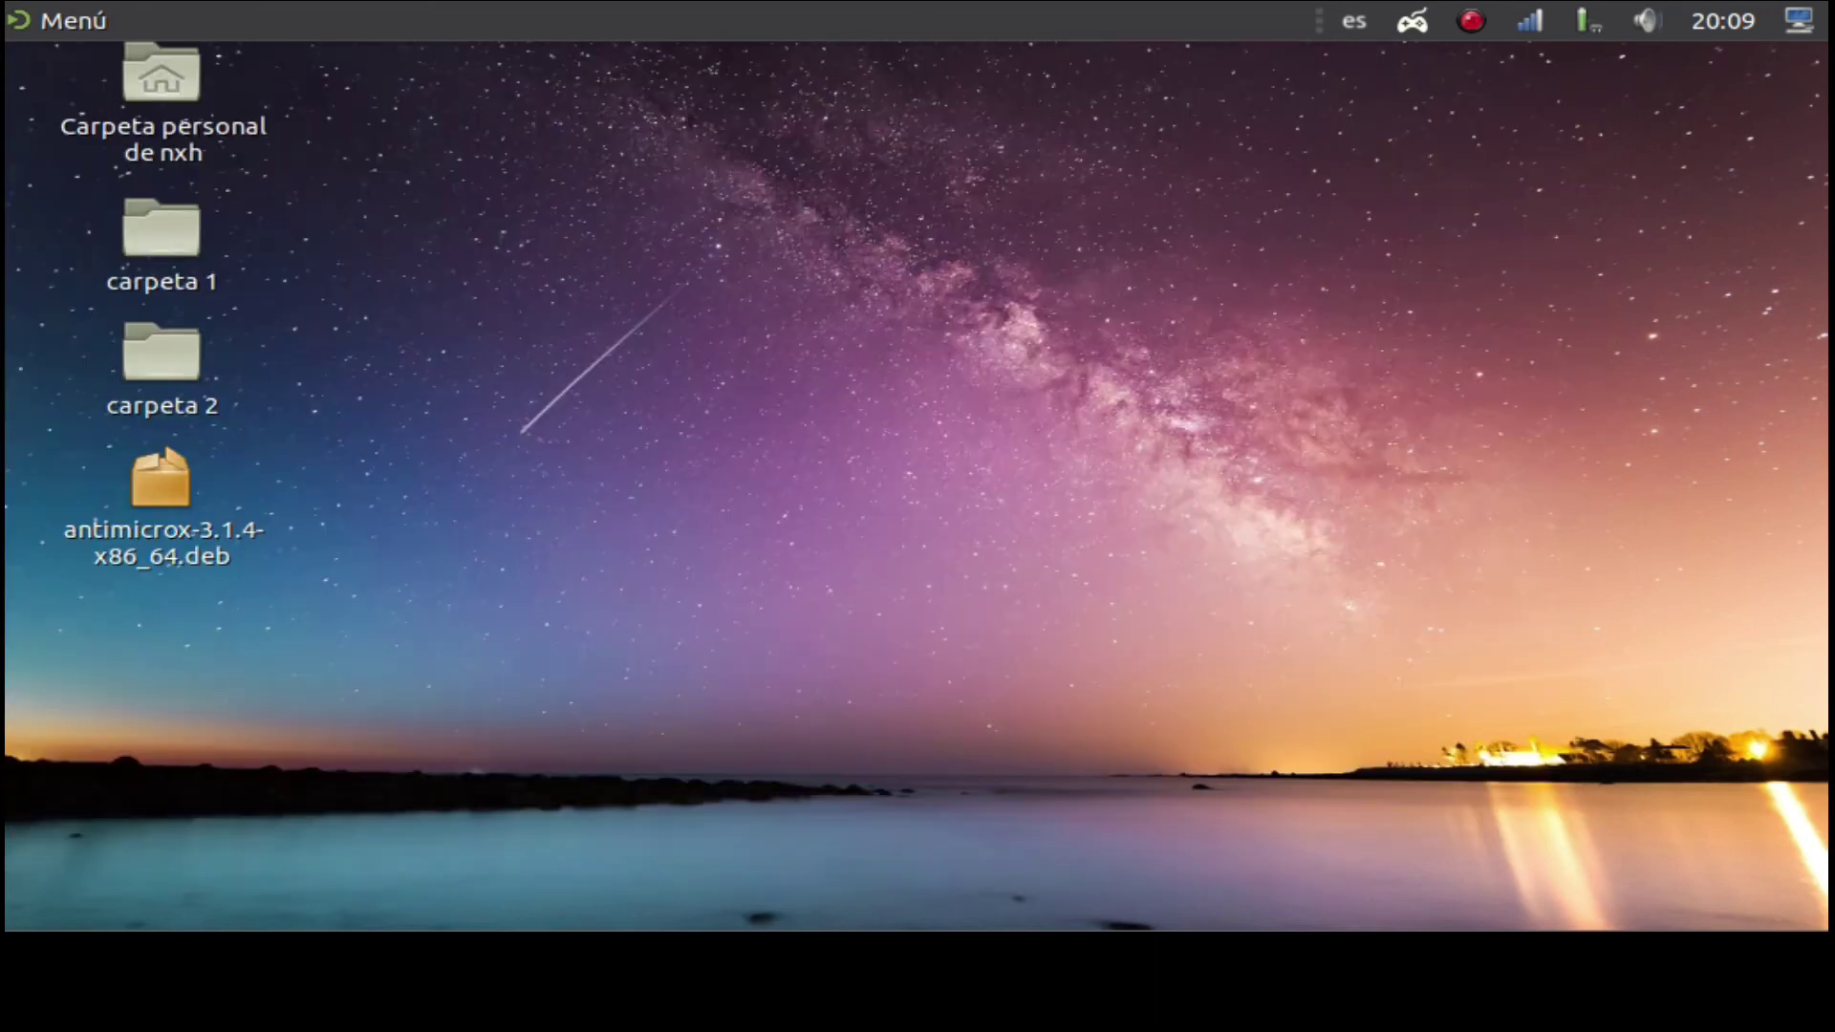
- Restore the AntiMicroX window and assign BACKSPACE to the gamepad's Y button
{"action": "left_click", "coordinate": [1412, 22]}
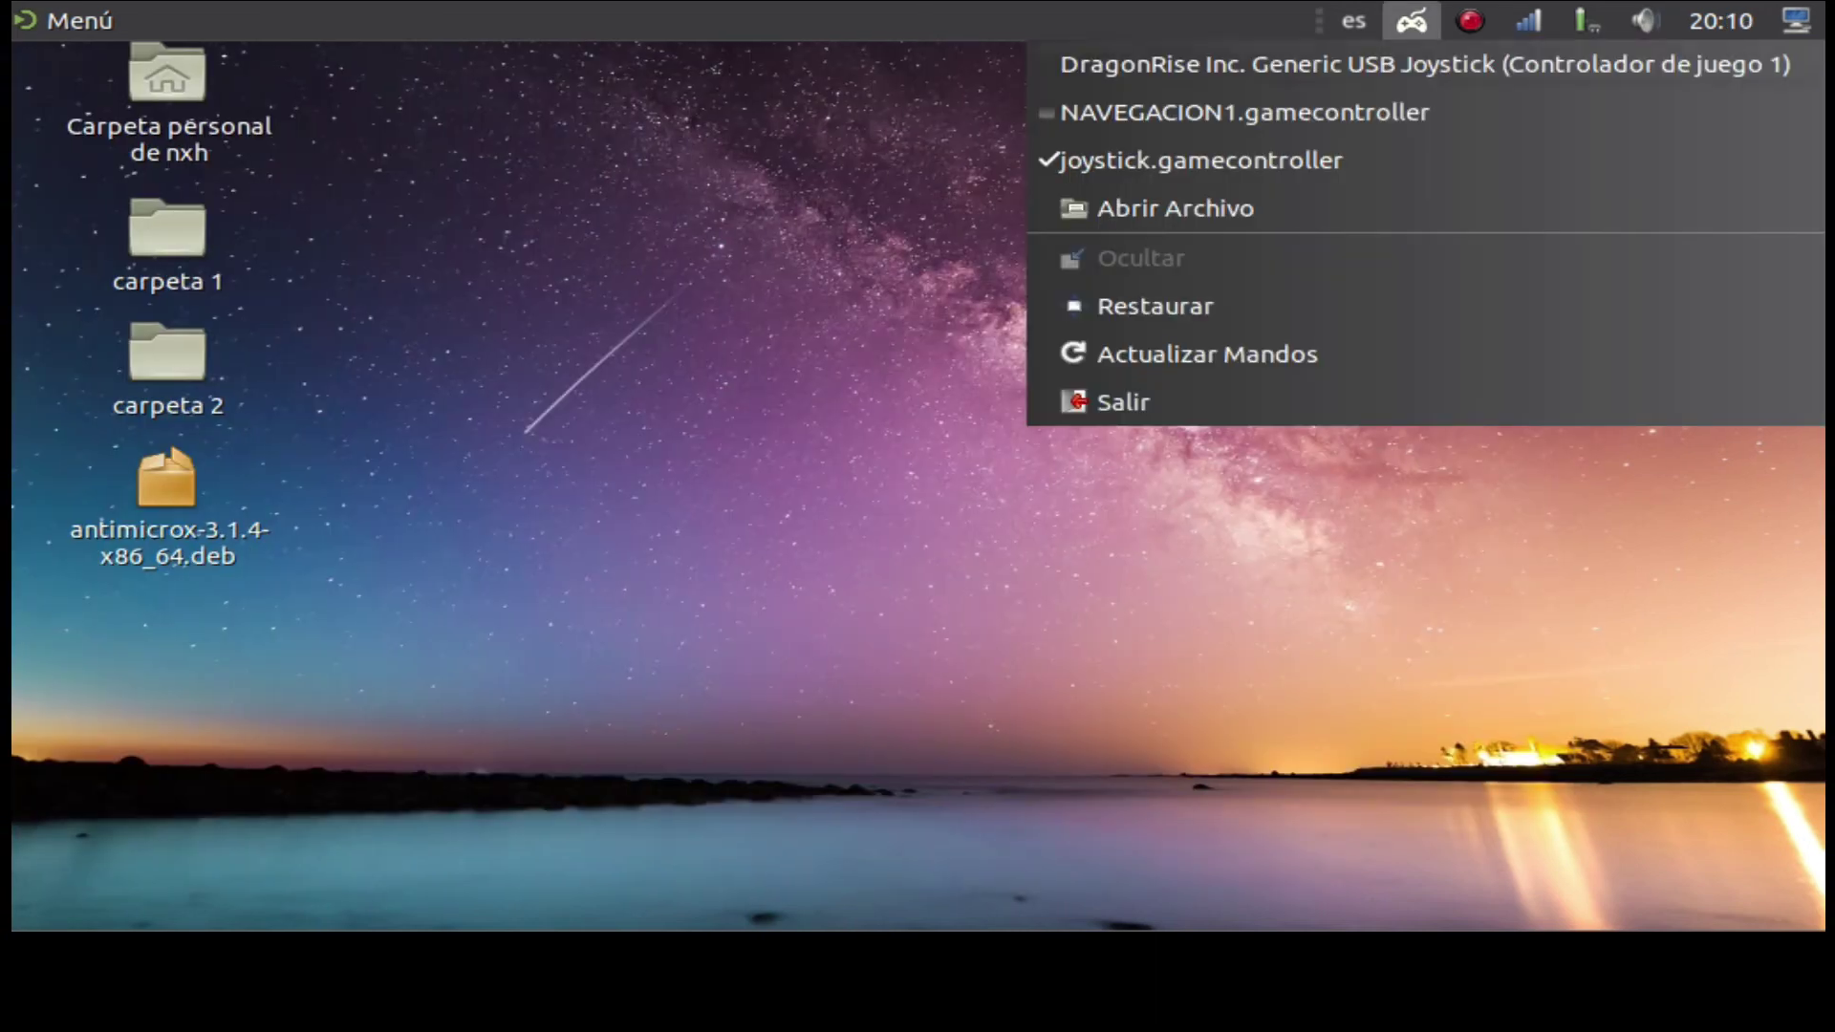
{"action": "left_click", "coordinate": [1189, 306]}
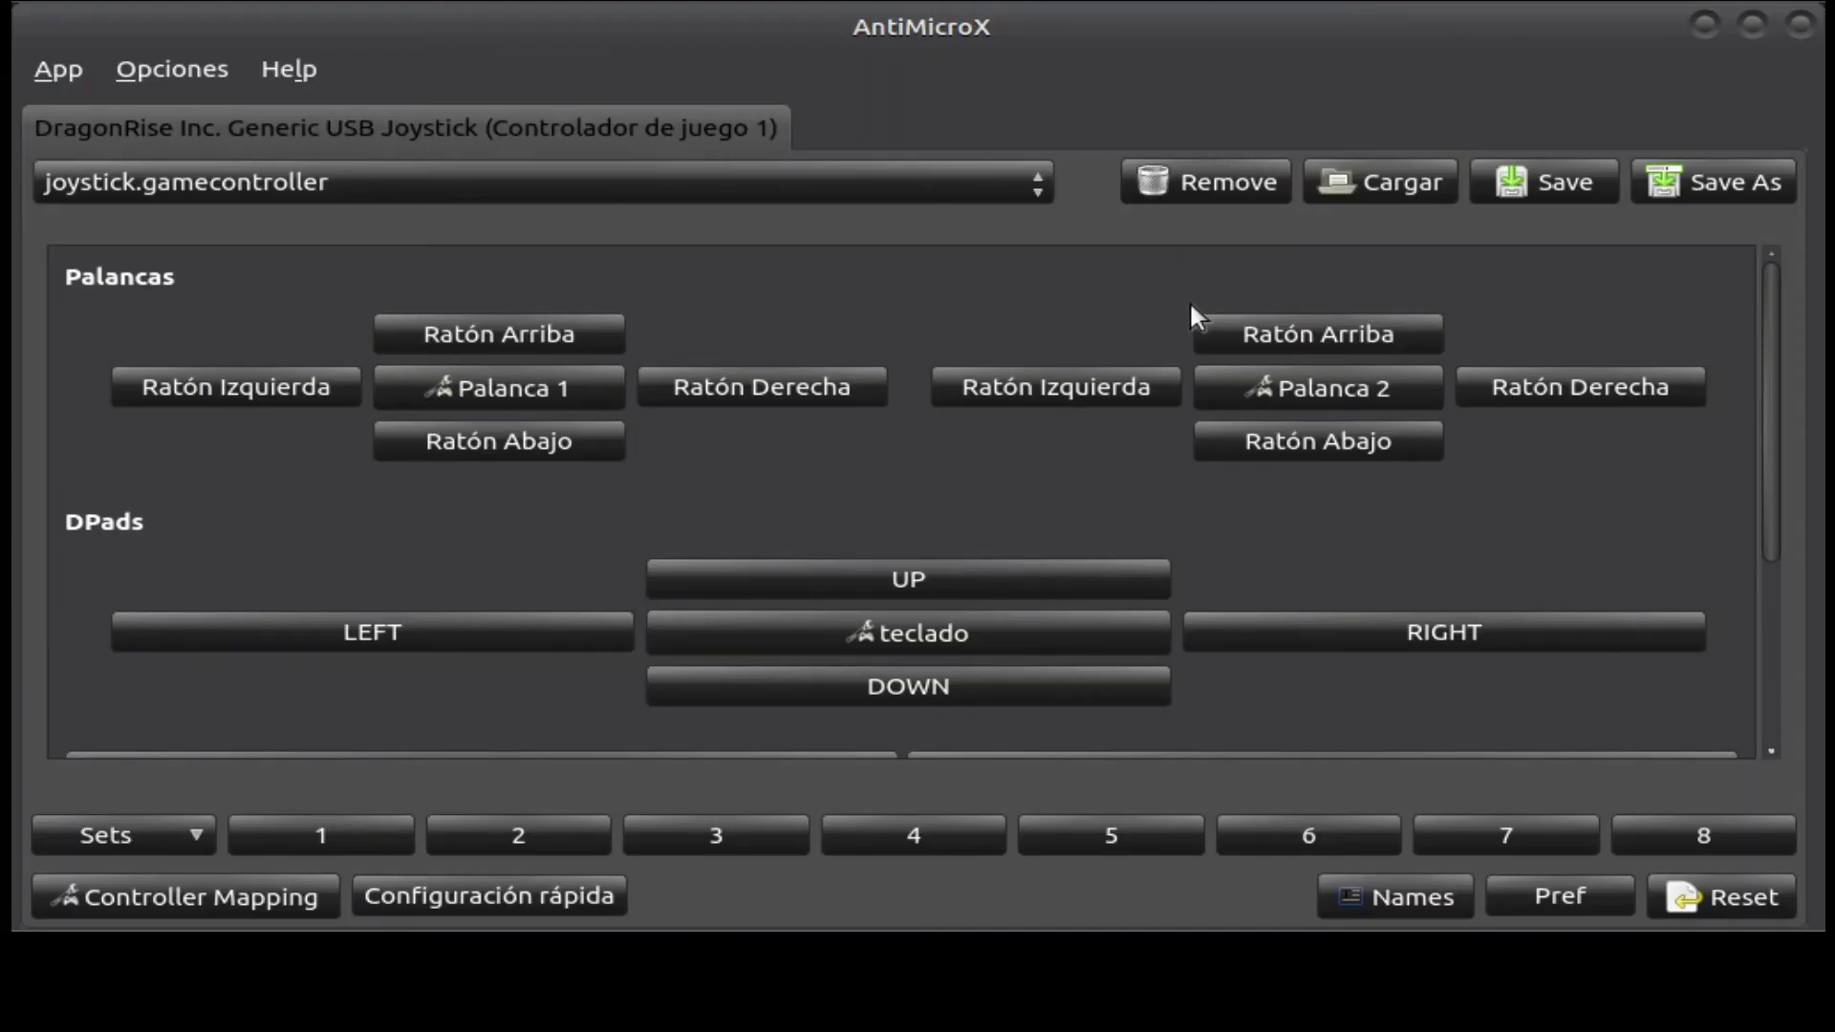
{"action": "left_click_drag", "start_coordinate": [1773, 307], "coordinate": [1773, 627]}
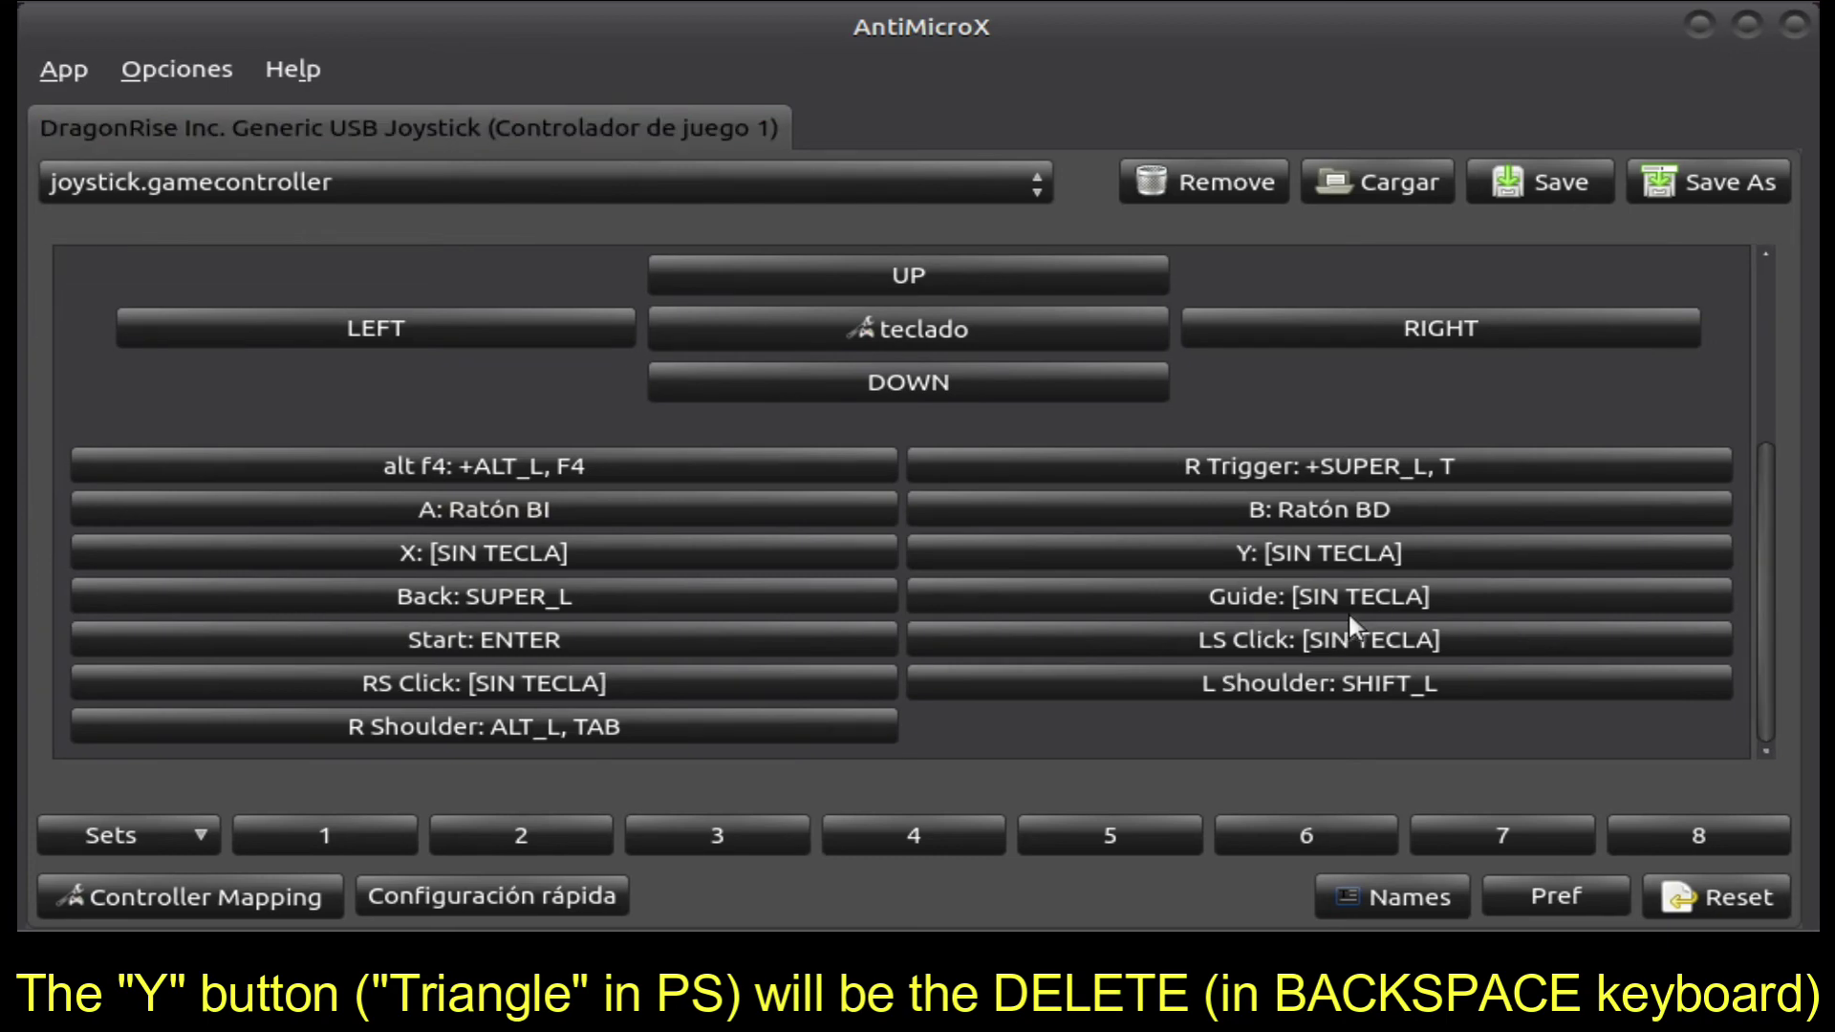
{"action": "left_click", "coordinate": [1347, 554]}
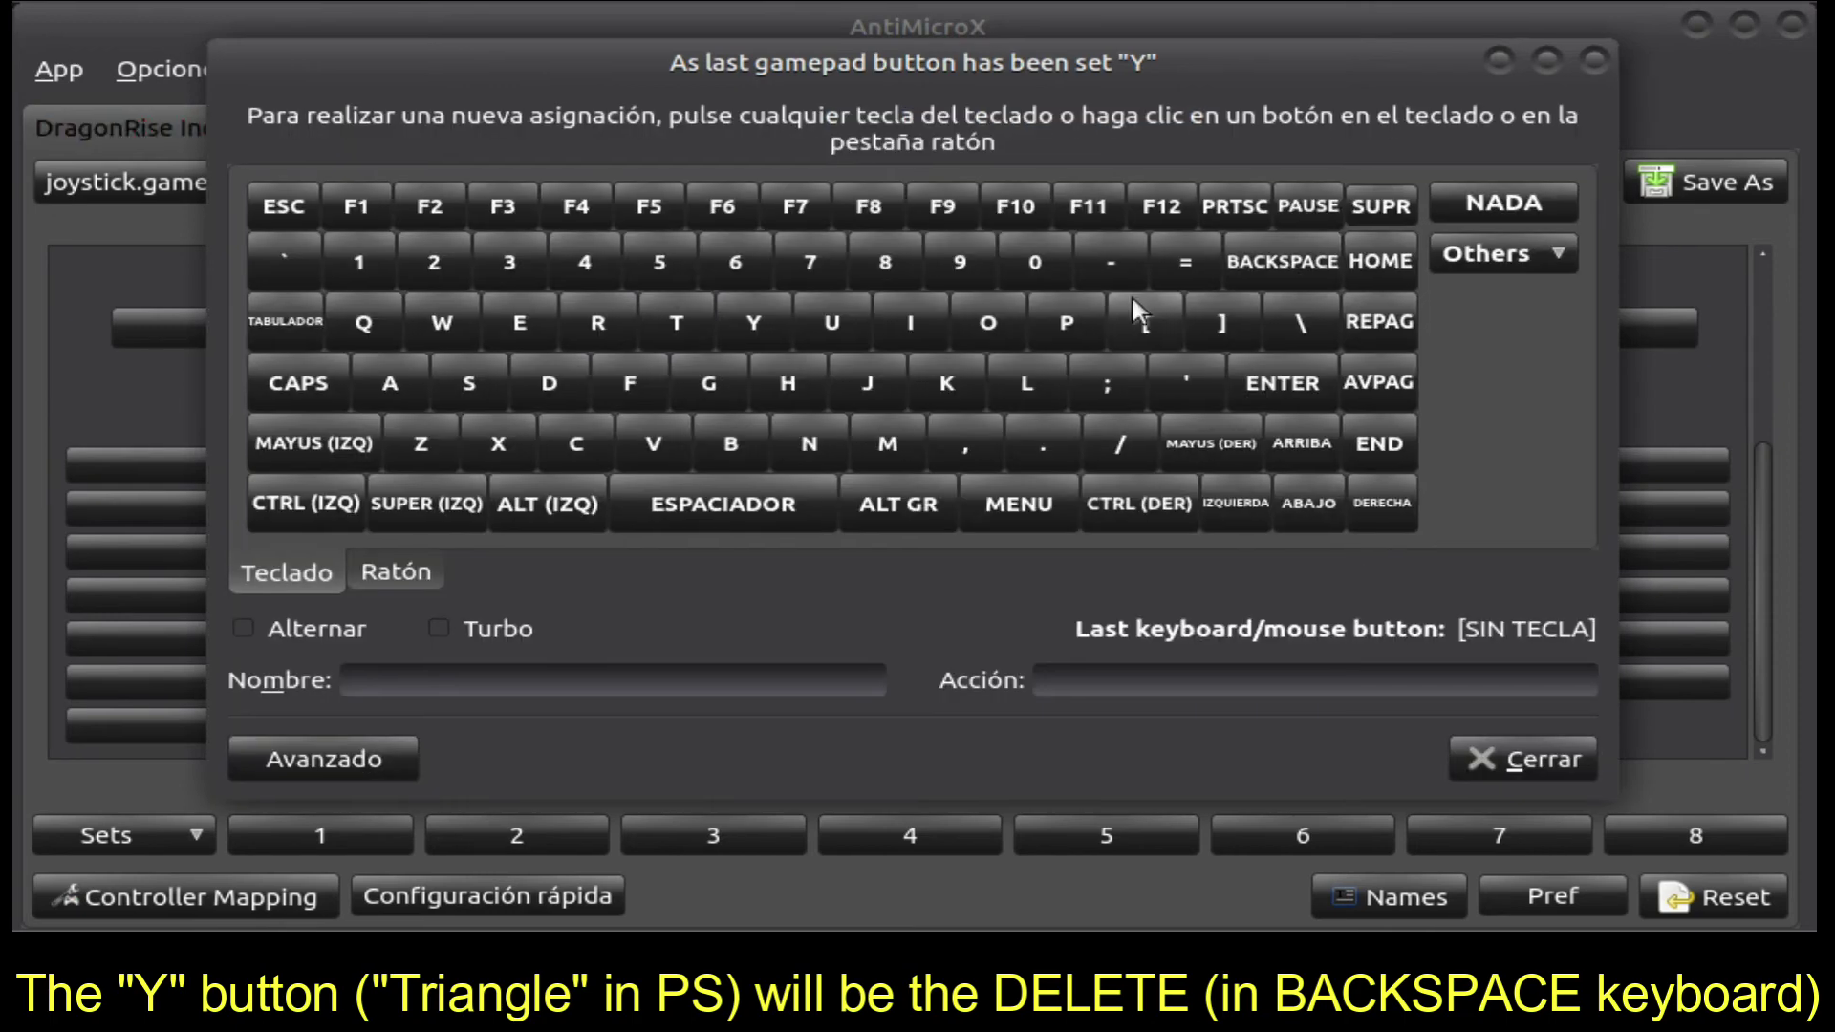
{"action": "left_click", "coordinate": [1277, 252]}
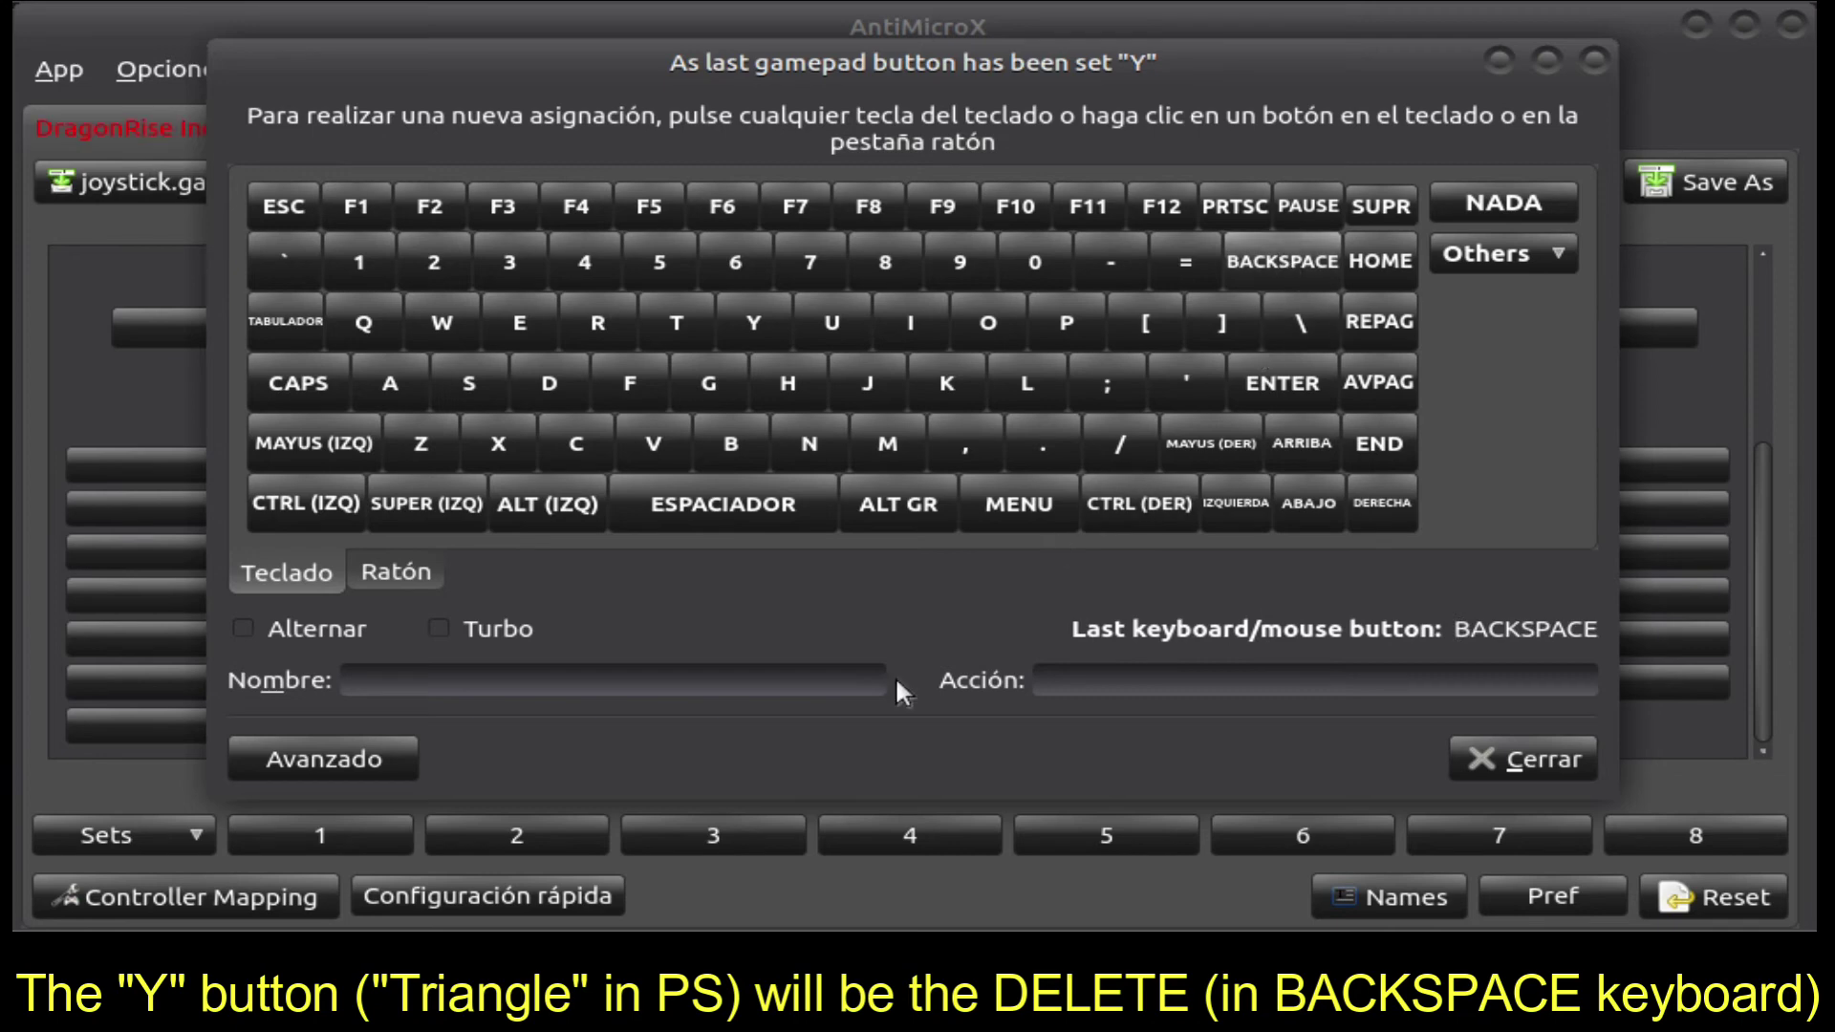
- Name the Y button mapping "back", close its settings and save the profile
{"action": "left_click", "coordinate": [786, 680]}
{"action": "type", "text": "back"}
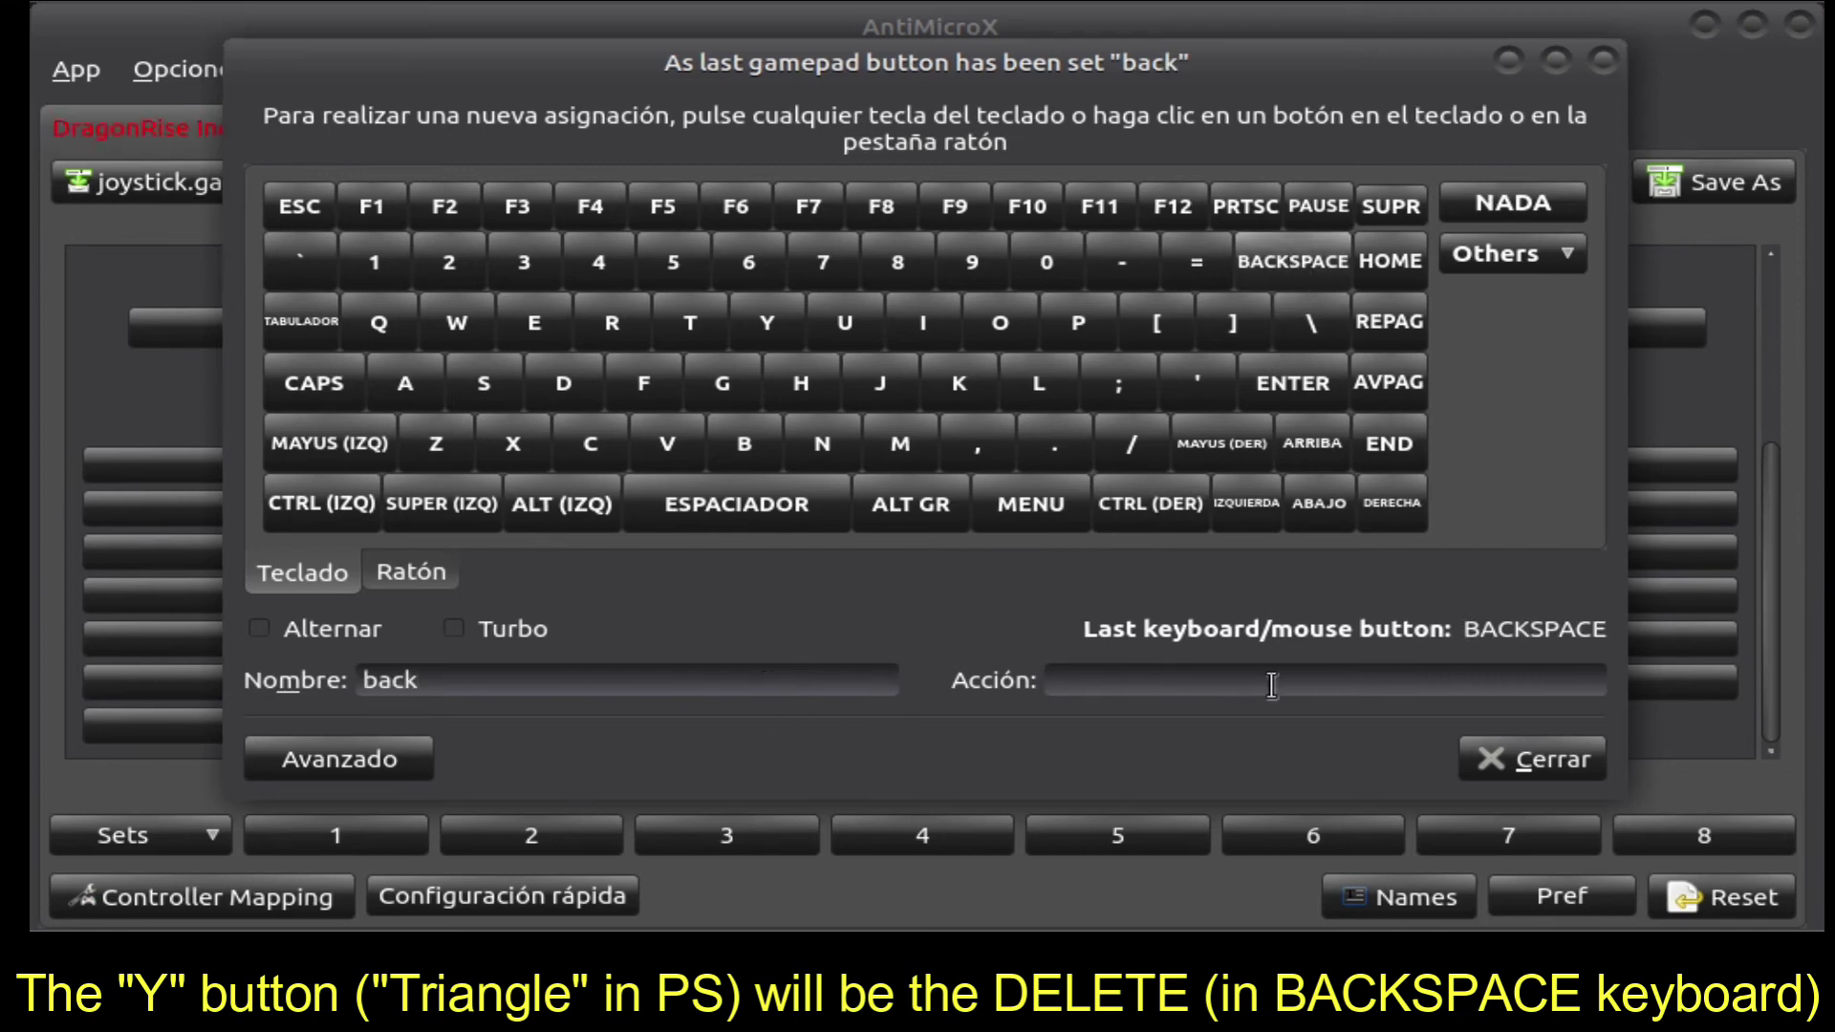
{"action": "left_click", "coordinate": [1523, 751]}
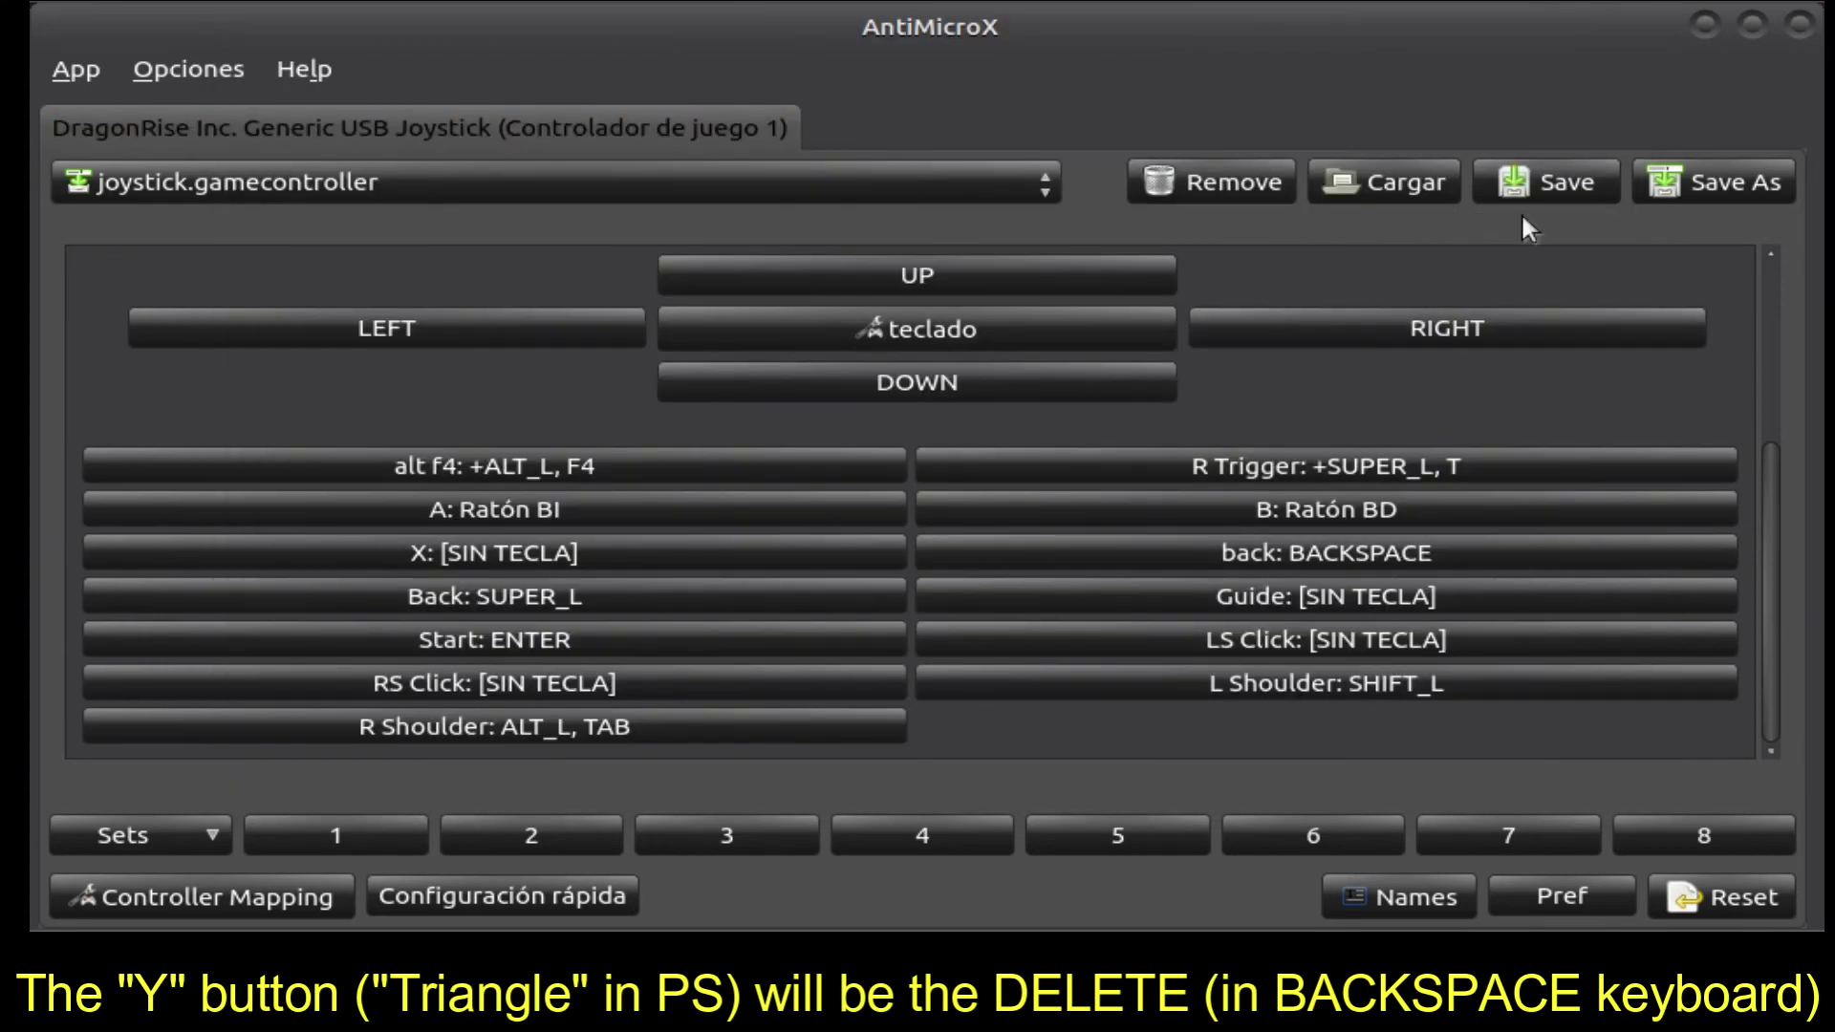
{"action": "left_click", "coordinate": [1530, 182]}
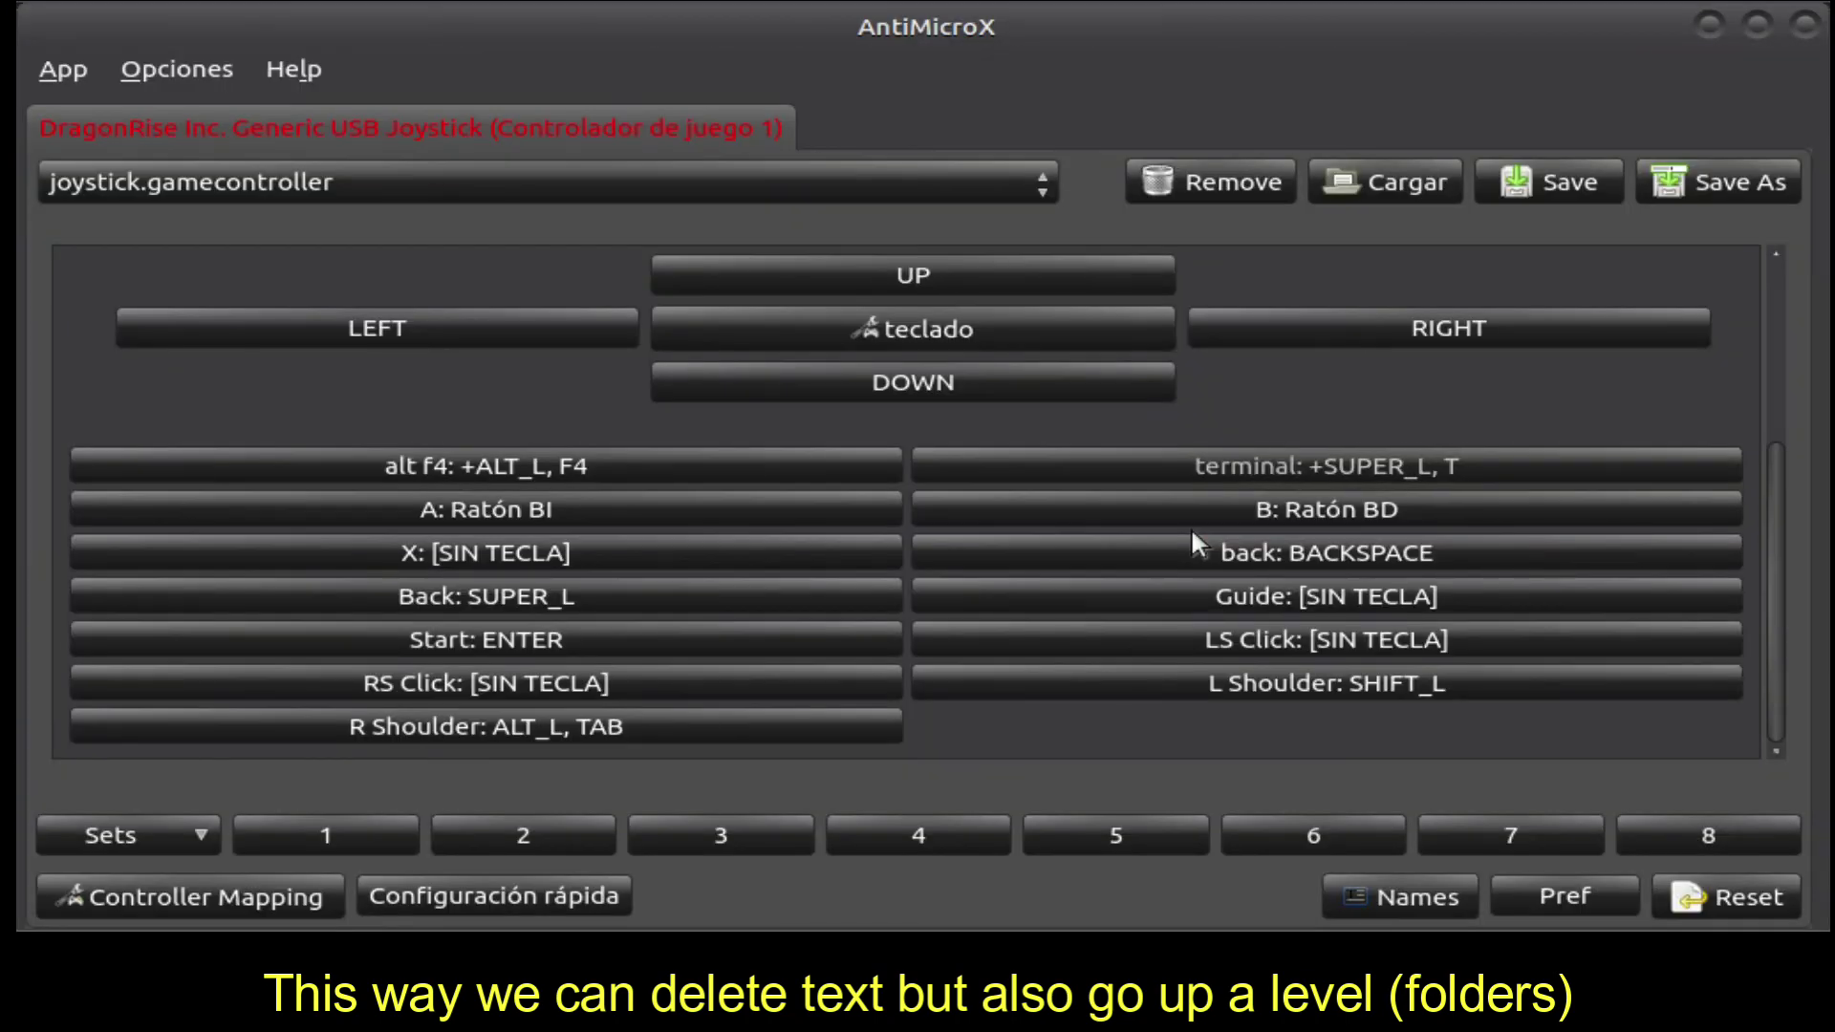
- Test the Backspace mapping in a new terminal by entering "sudo apt update" and erasing it completely
{"action": "key", "text": "super+t"}
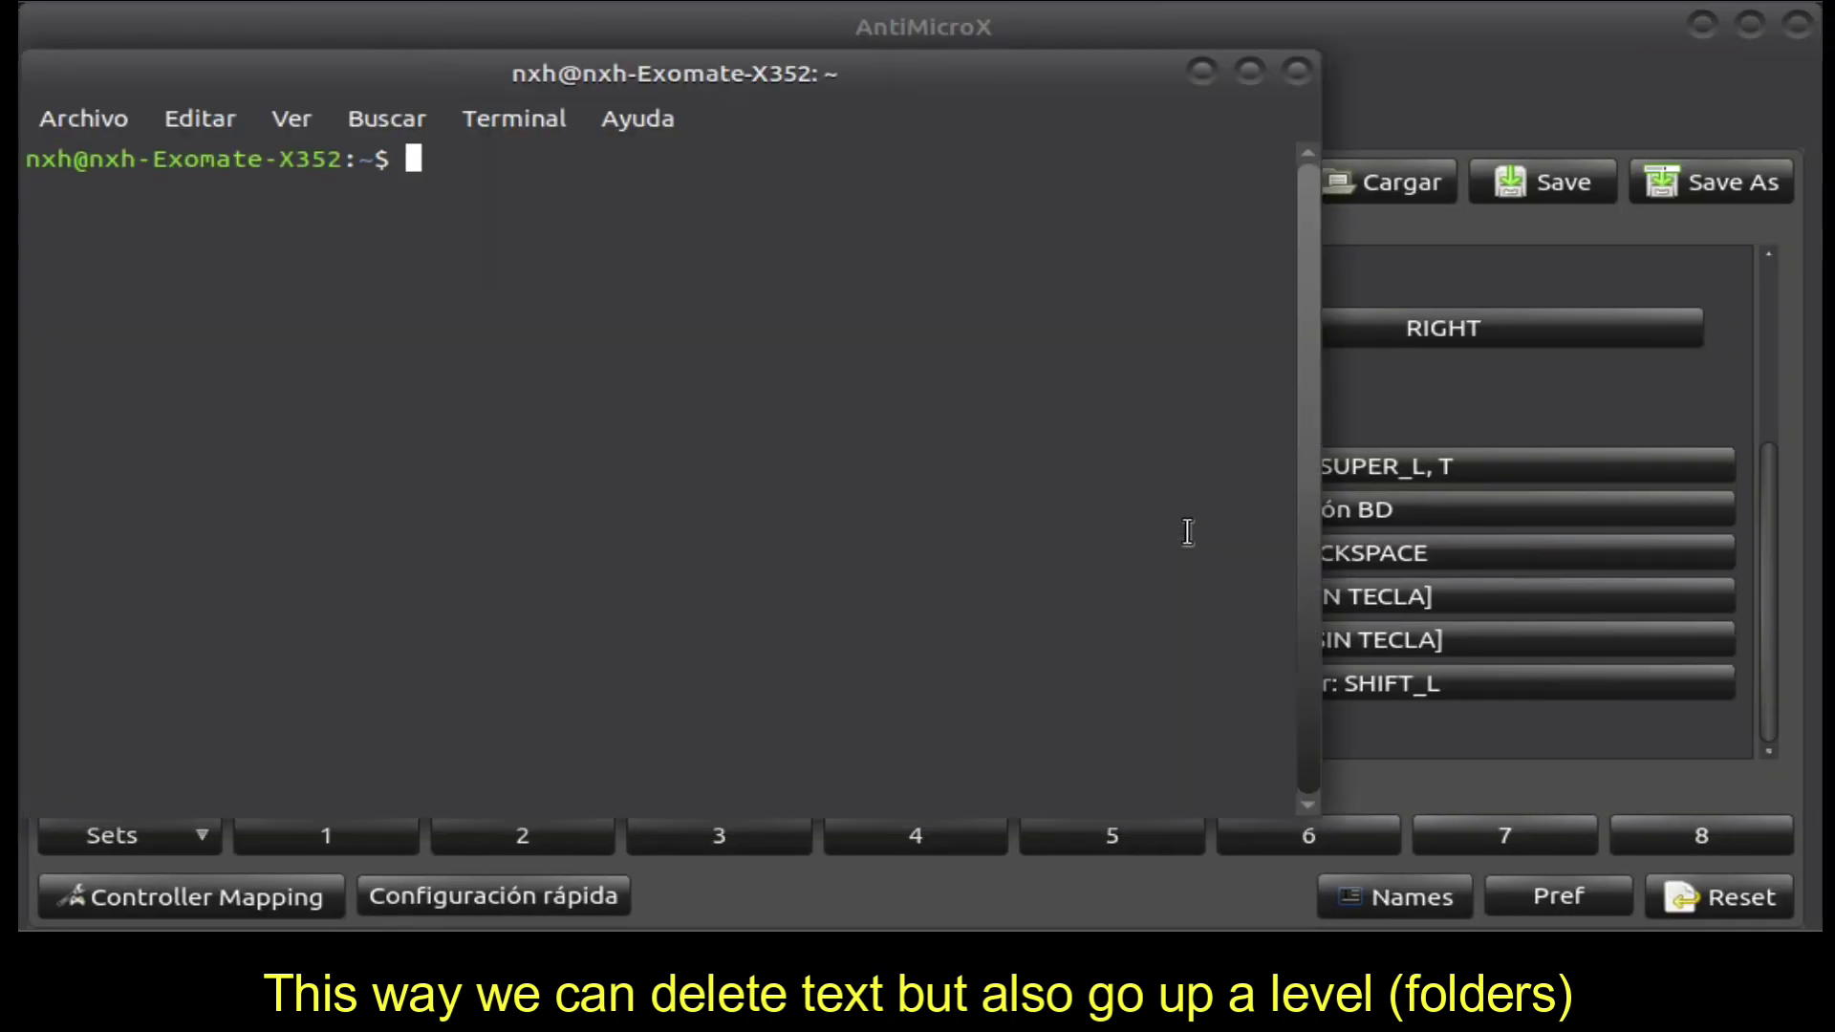
{"action": "type", "text": "sudo apt update"}
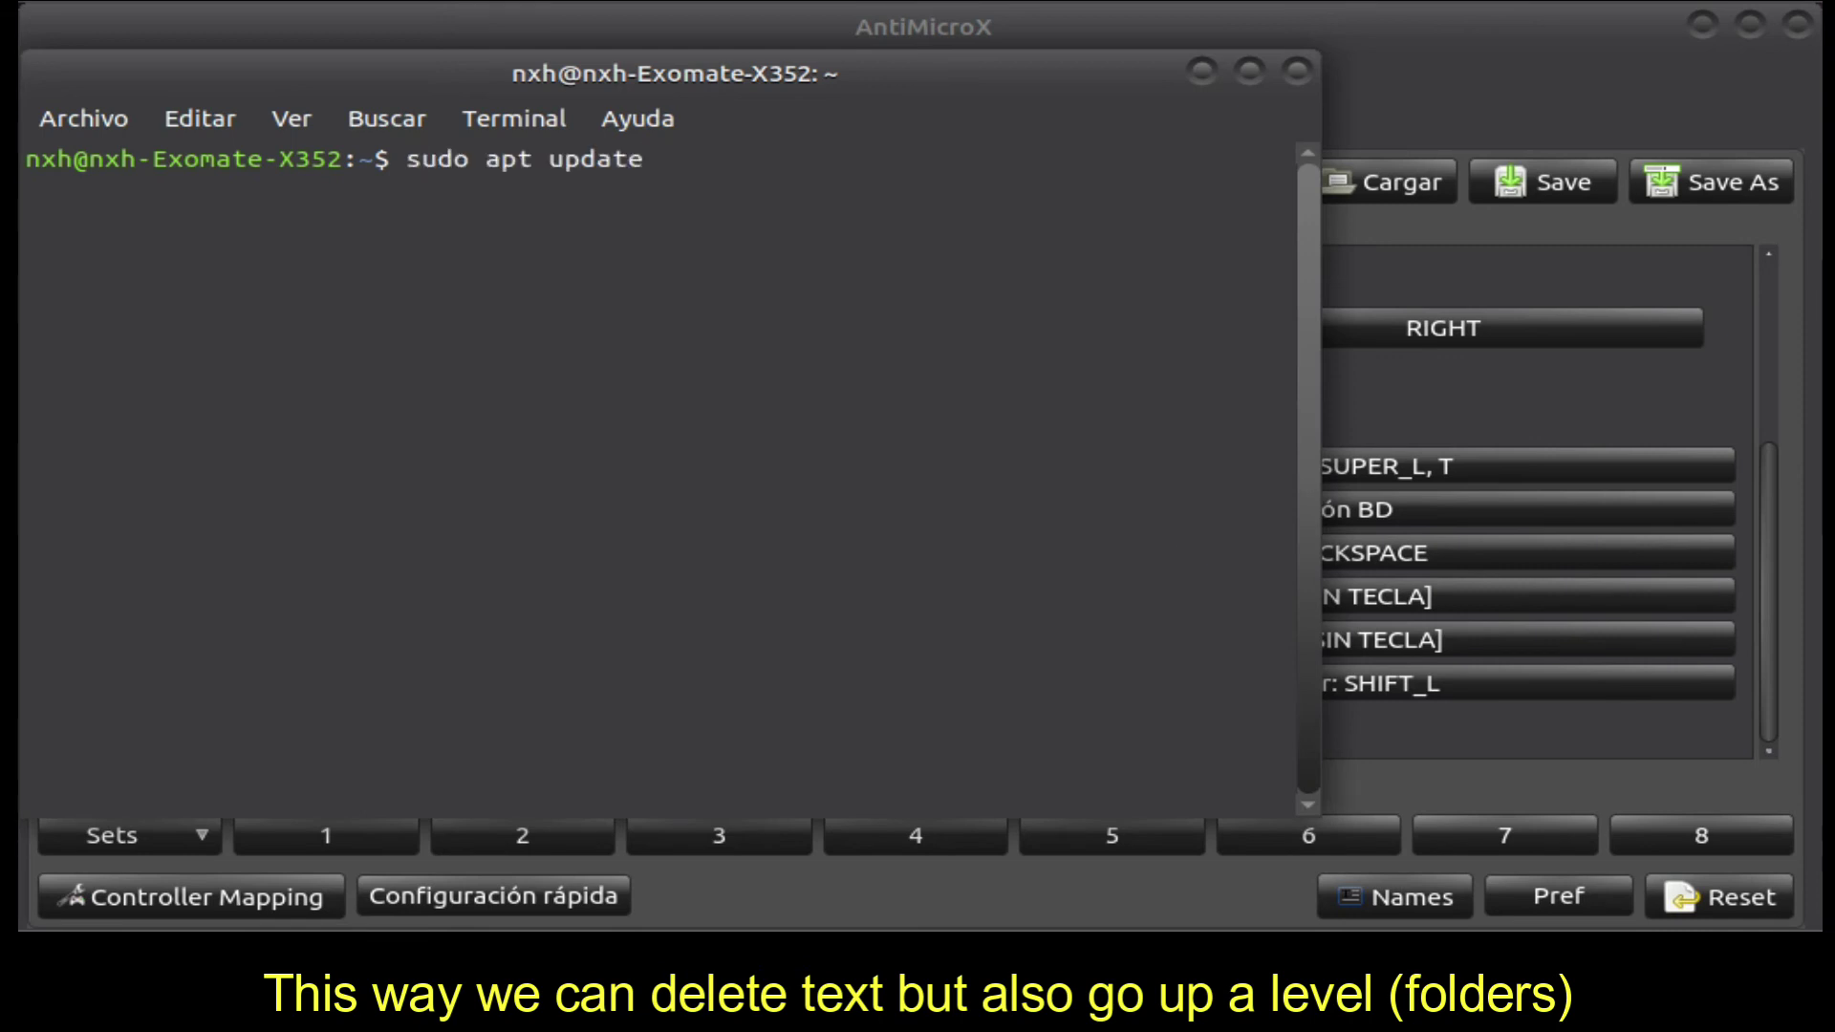
{"action": "key", "text": "BackSpace"}
{"action": "key", "text": "BackSpace"}
{"action": "key", "text": "BackSpace"}
{"action": "key", "text": "BackSpace"}
{"action": "key", "text": "BackSpace"}
{"action": "key", "text": "BackSpace"}
{"action": "key", "text": "BackSpace"}
{"action": "key", "text": "BackSpace"}
{"action": "key", "text": "BackSpace"}
{"action": "key", "text": "Left"}
{"action": "key", "text": "Left"}
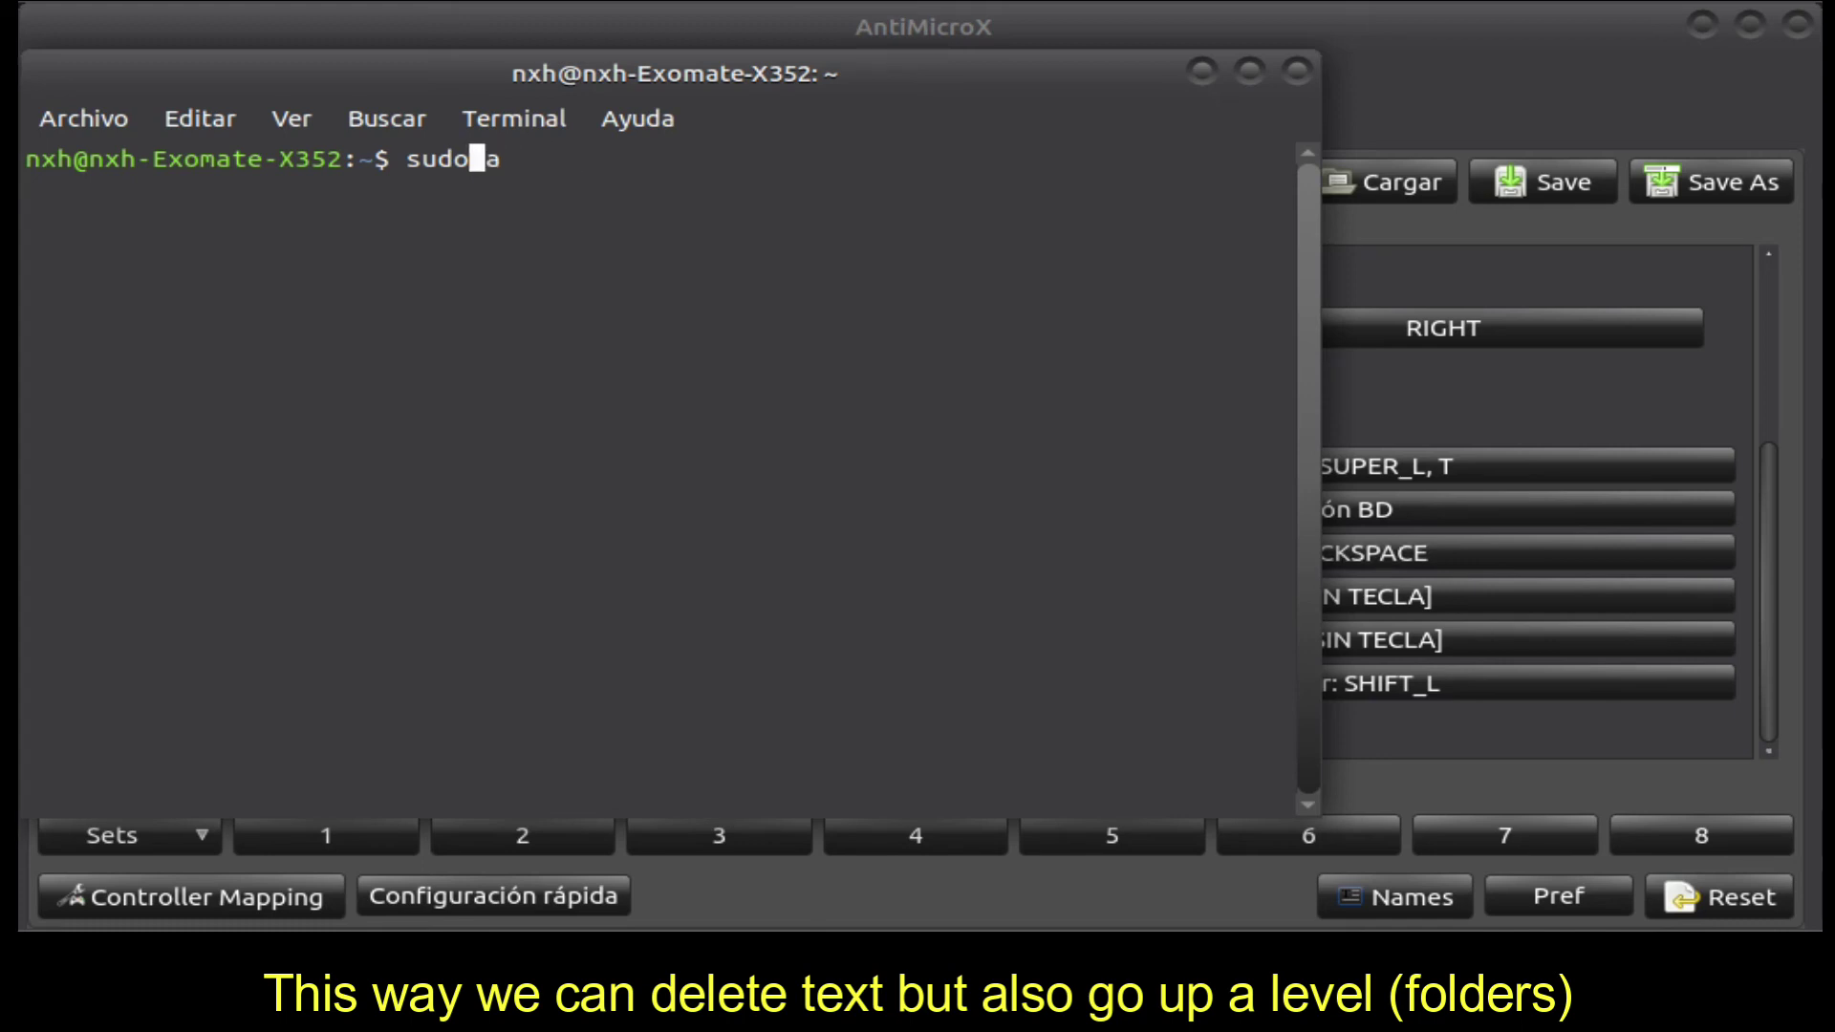
{"action": "key", "text": "Delete"}
{"action": "key", "text": "Delete"}
{"action": "key", "text": "BackSpace"}
{"action": "key", "text": "BackSpace"}
{"action": "key", "text": "BackSpace"}
{"action": "key", "text": "BackSpace"}
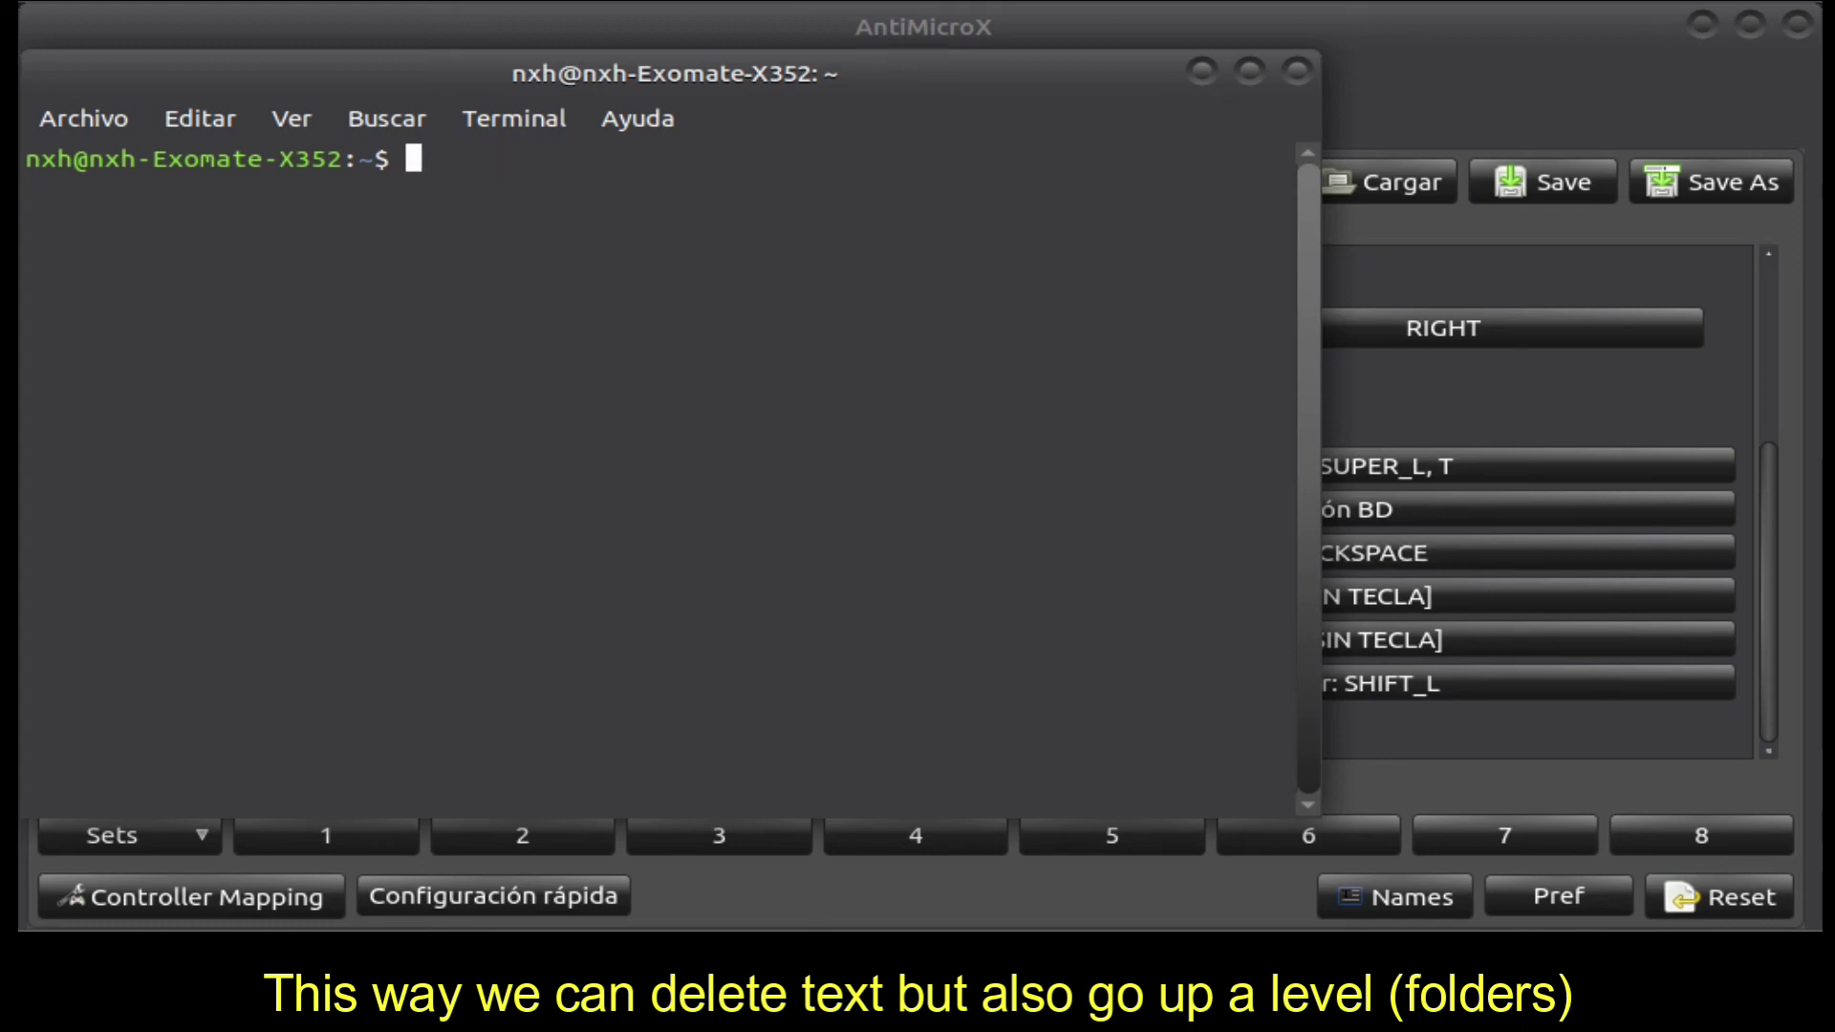
- Test erasing once more with further sample text at the prompt, and close the terminal
{"action": "type", "text": "sudo a"}
{"action": "key", "text": "BackSpace"}
{"action": "key", "text": "BackSpace"}
{"action": "key", "text": "BackSpace"}
{"action": "key", "text": "BackSpace"}
{"action": "key", "text": "BackSpace"}
{"action": "key", "text": "BackSpace"}
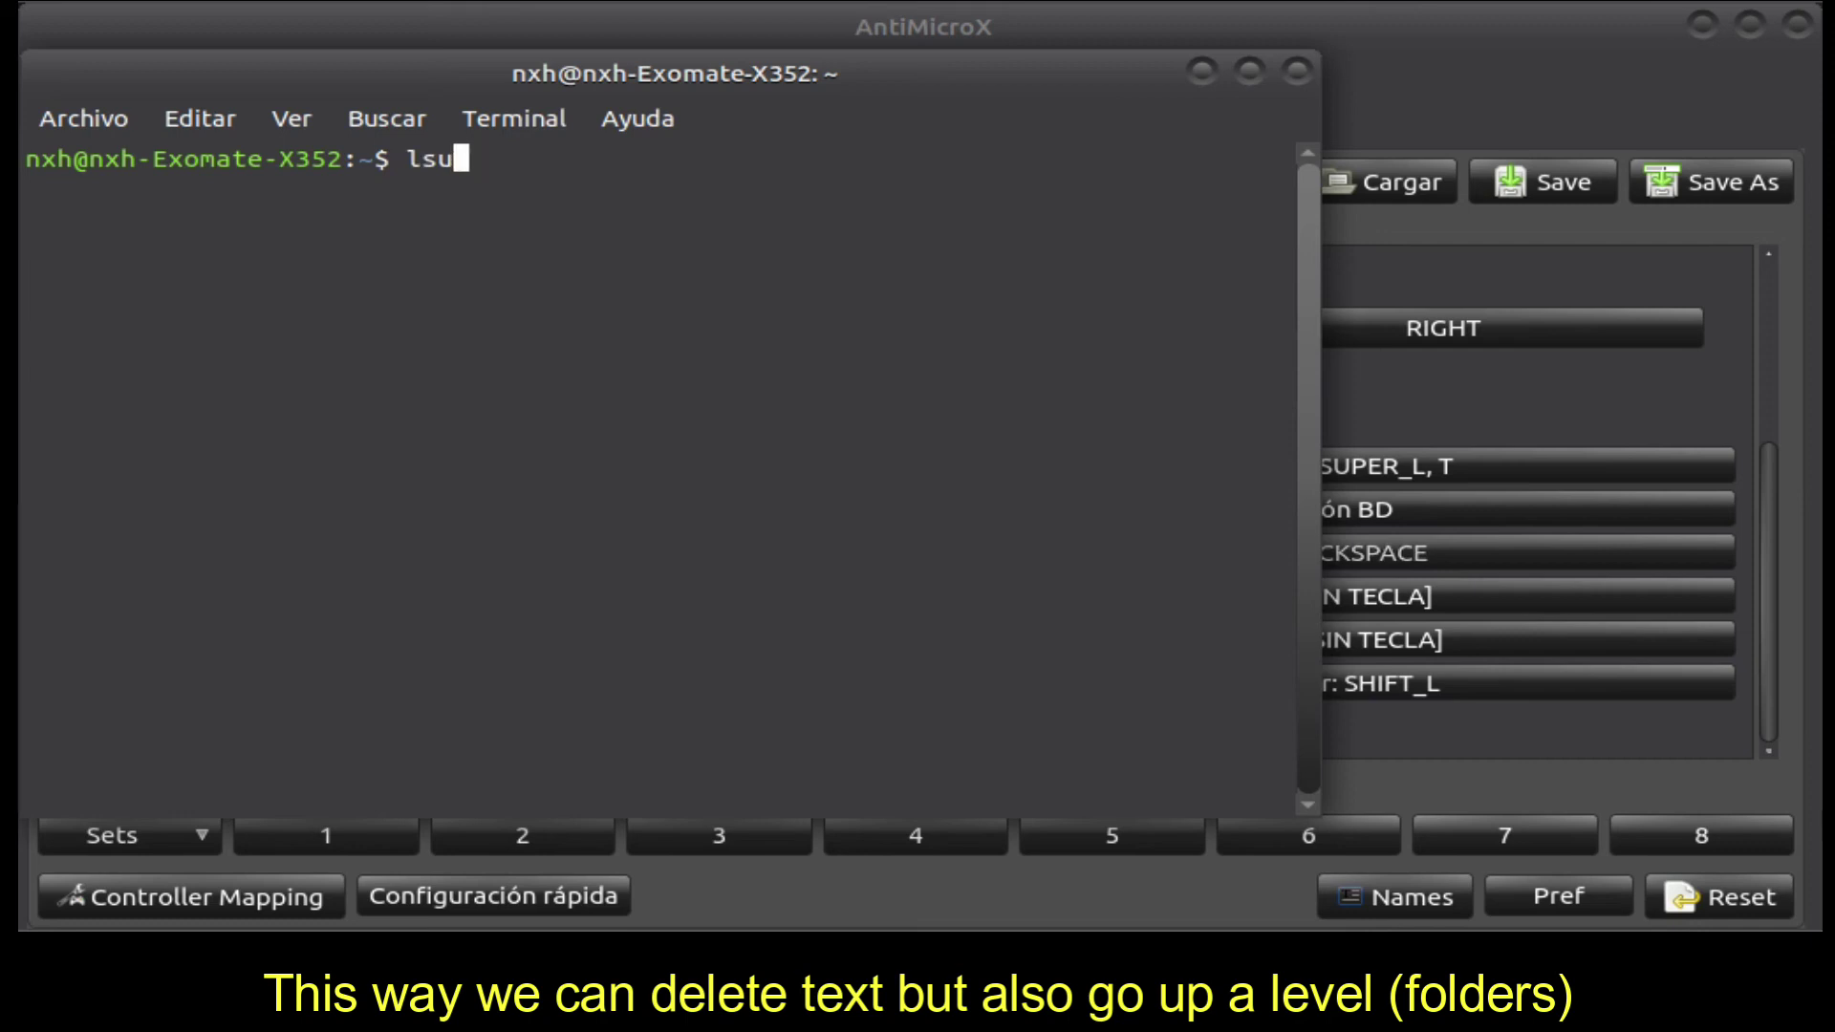
{"action": "key", "text": "alt+F4"}
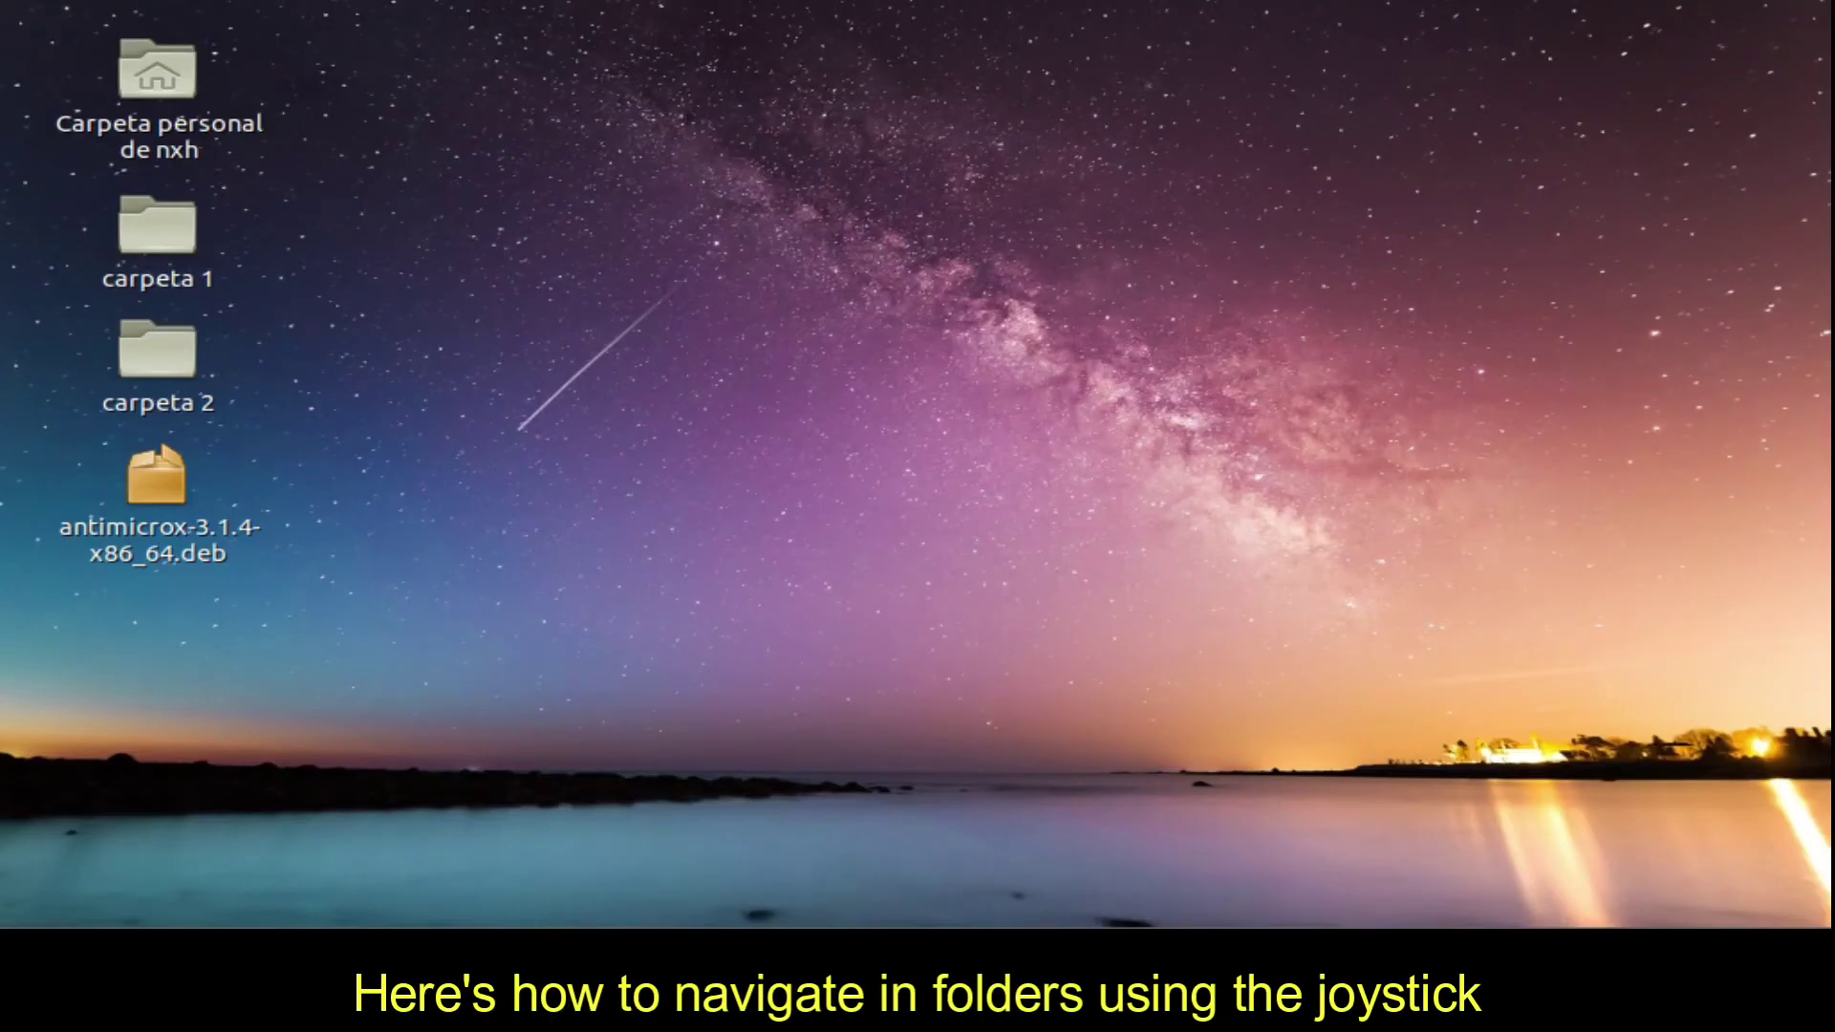
- Test folder navigation by opening carpeta 2, going up level by level to the root folder and closing the file manager
{"action": "left_click", "coordinate": [158, 363]}
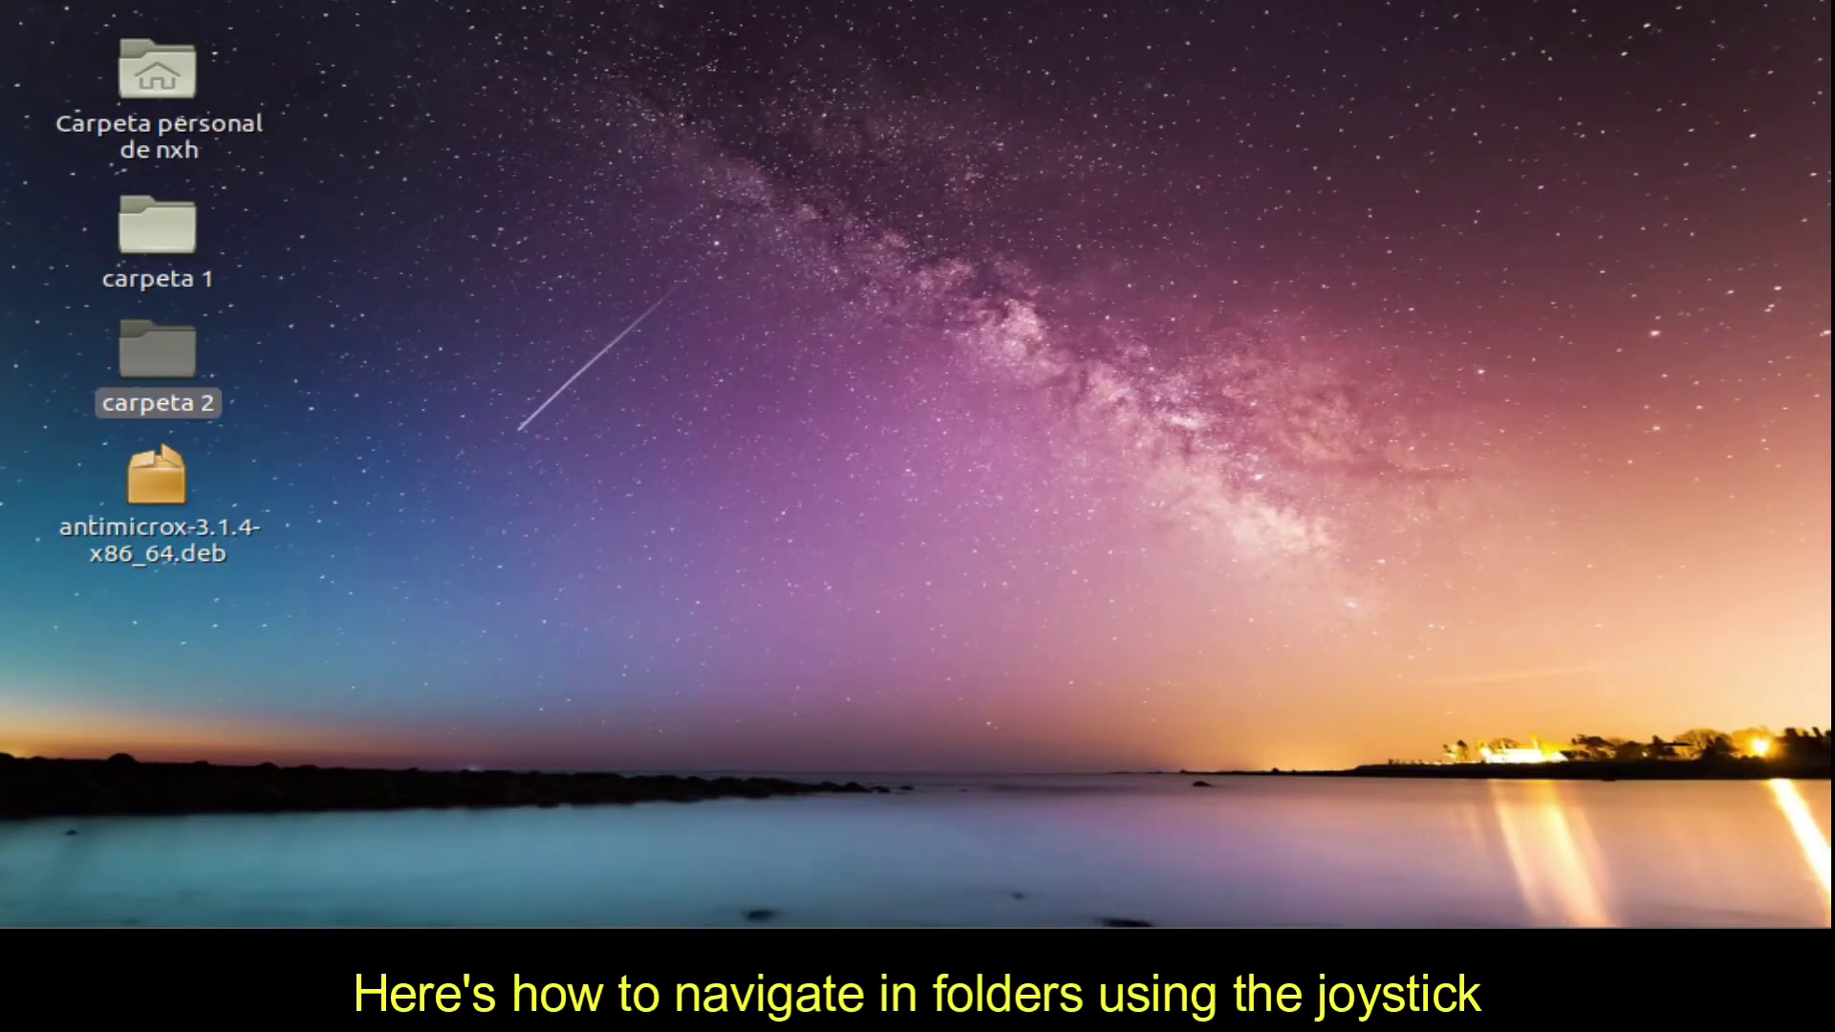
{"action": "key", "text": "Return"}
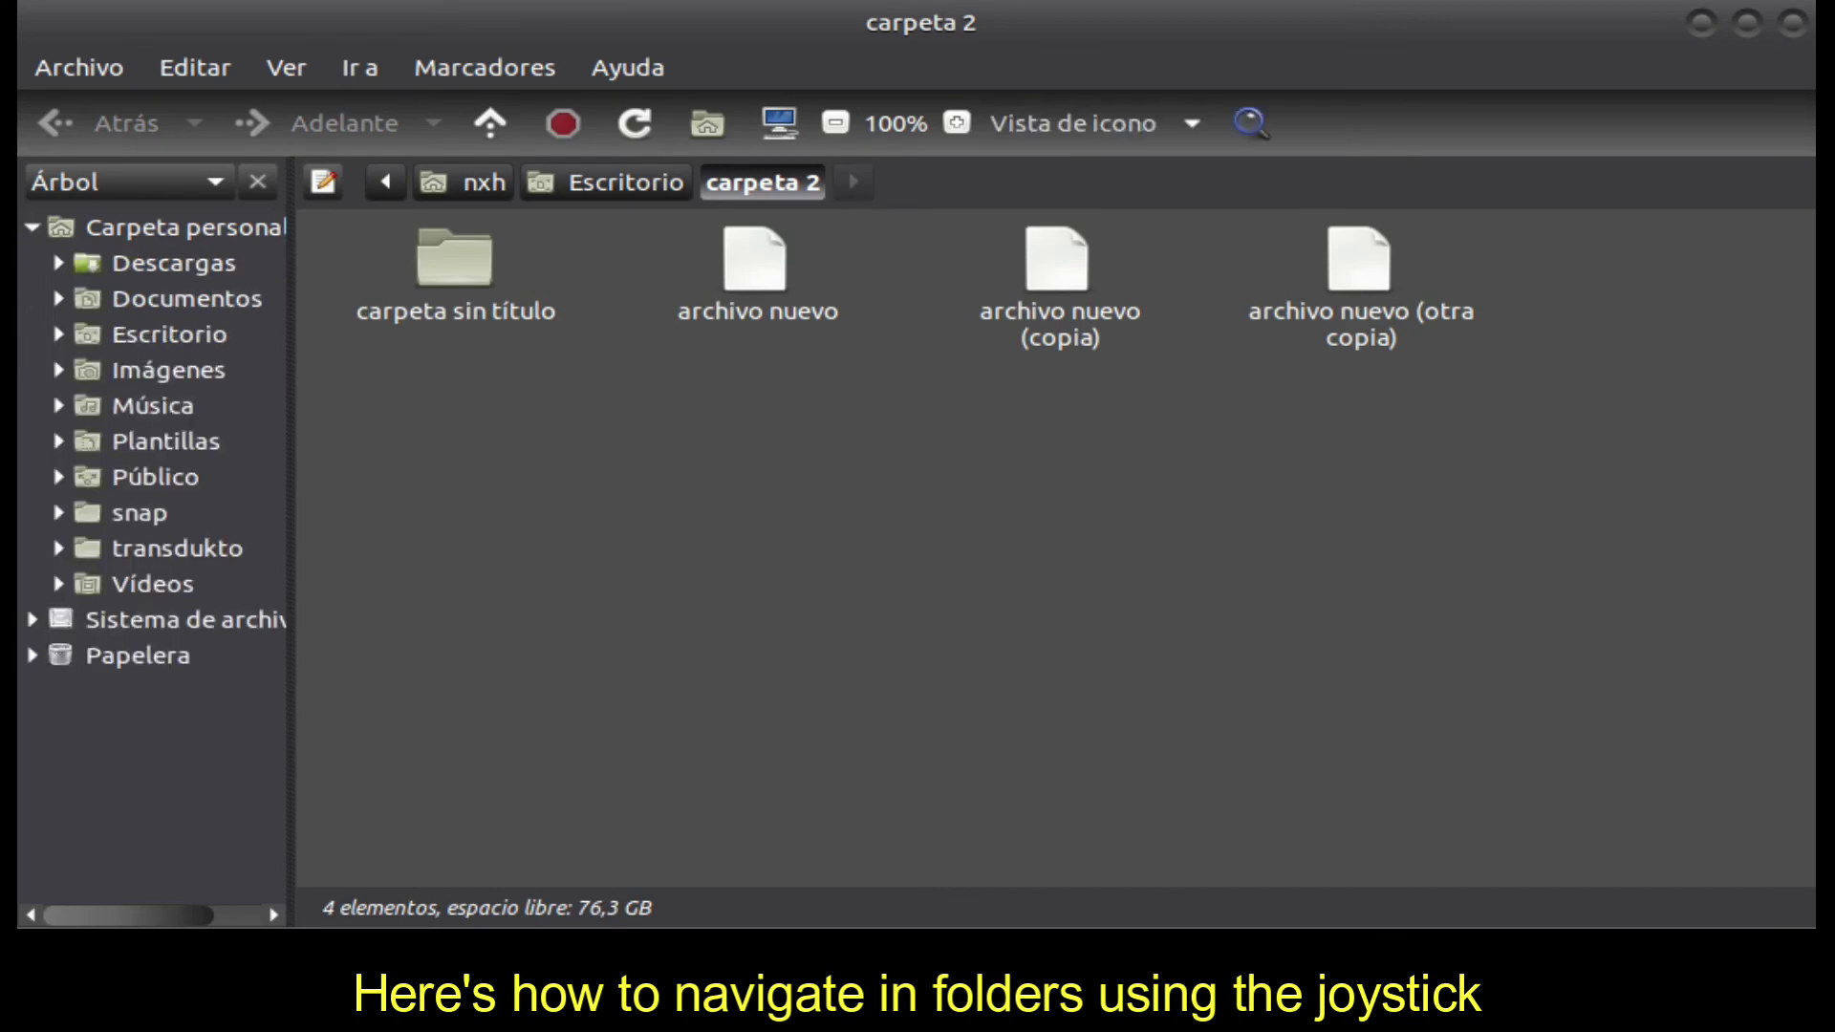
{"action": "key", "text": "alt+Up"}
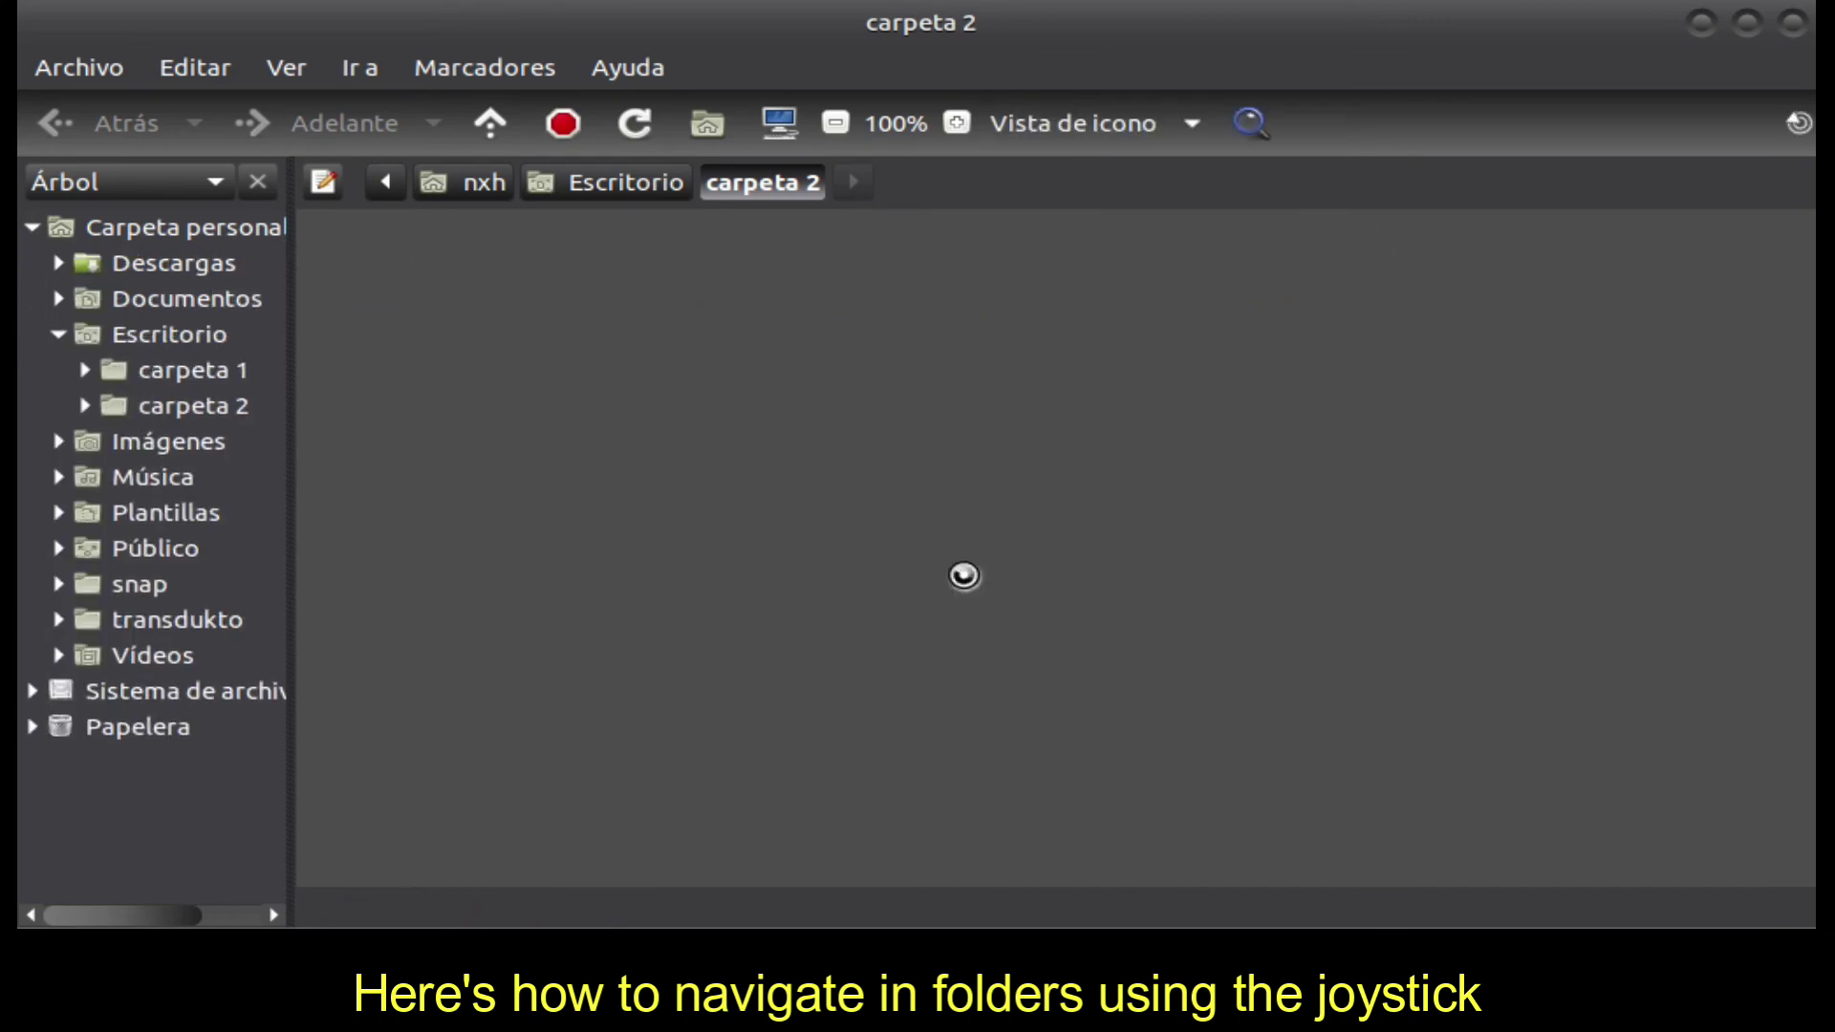
{"action": "key", "text": "alt+Up"}
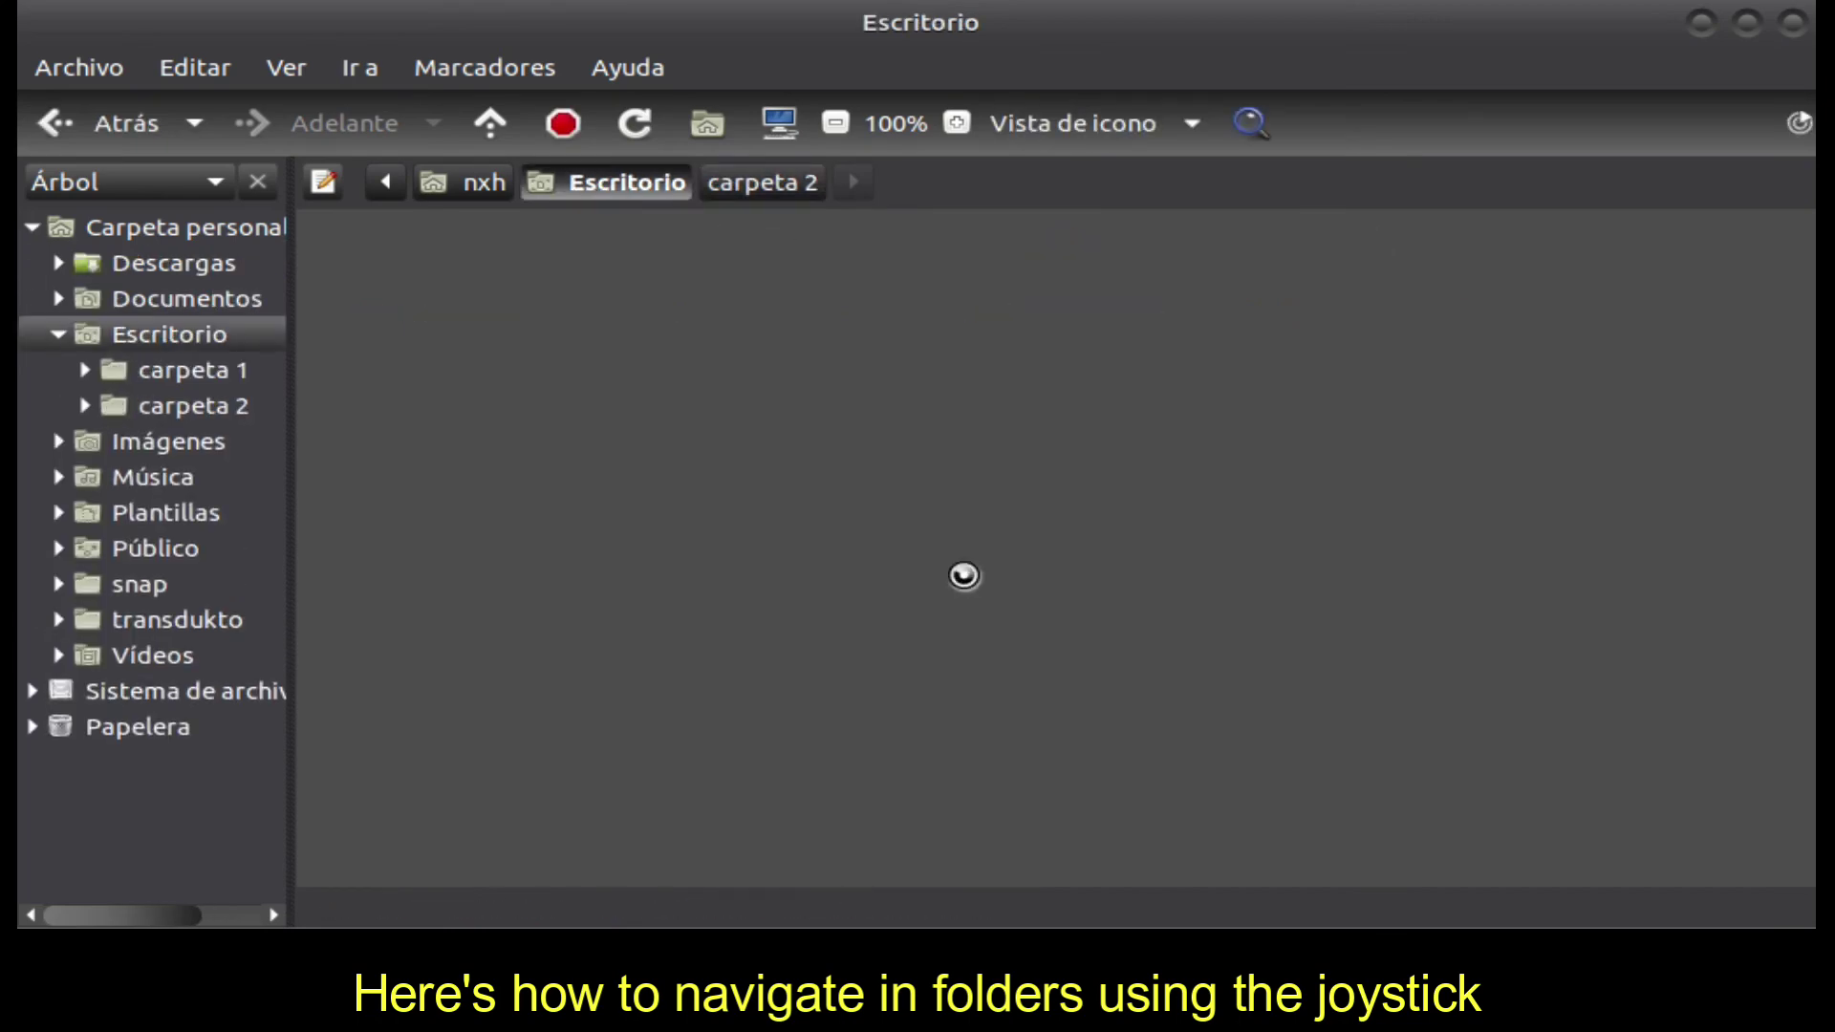
{"action": "key", "text": "alt+Up"}
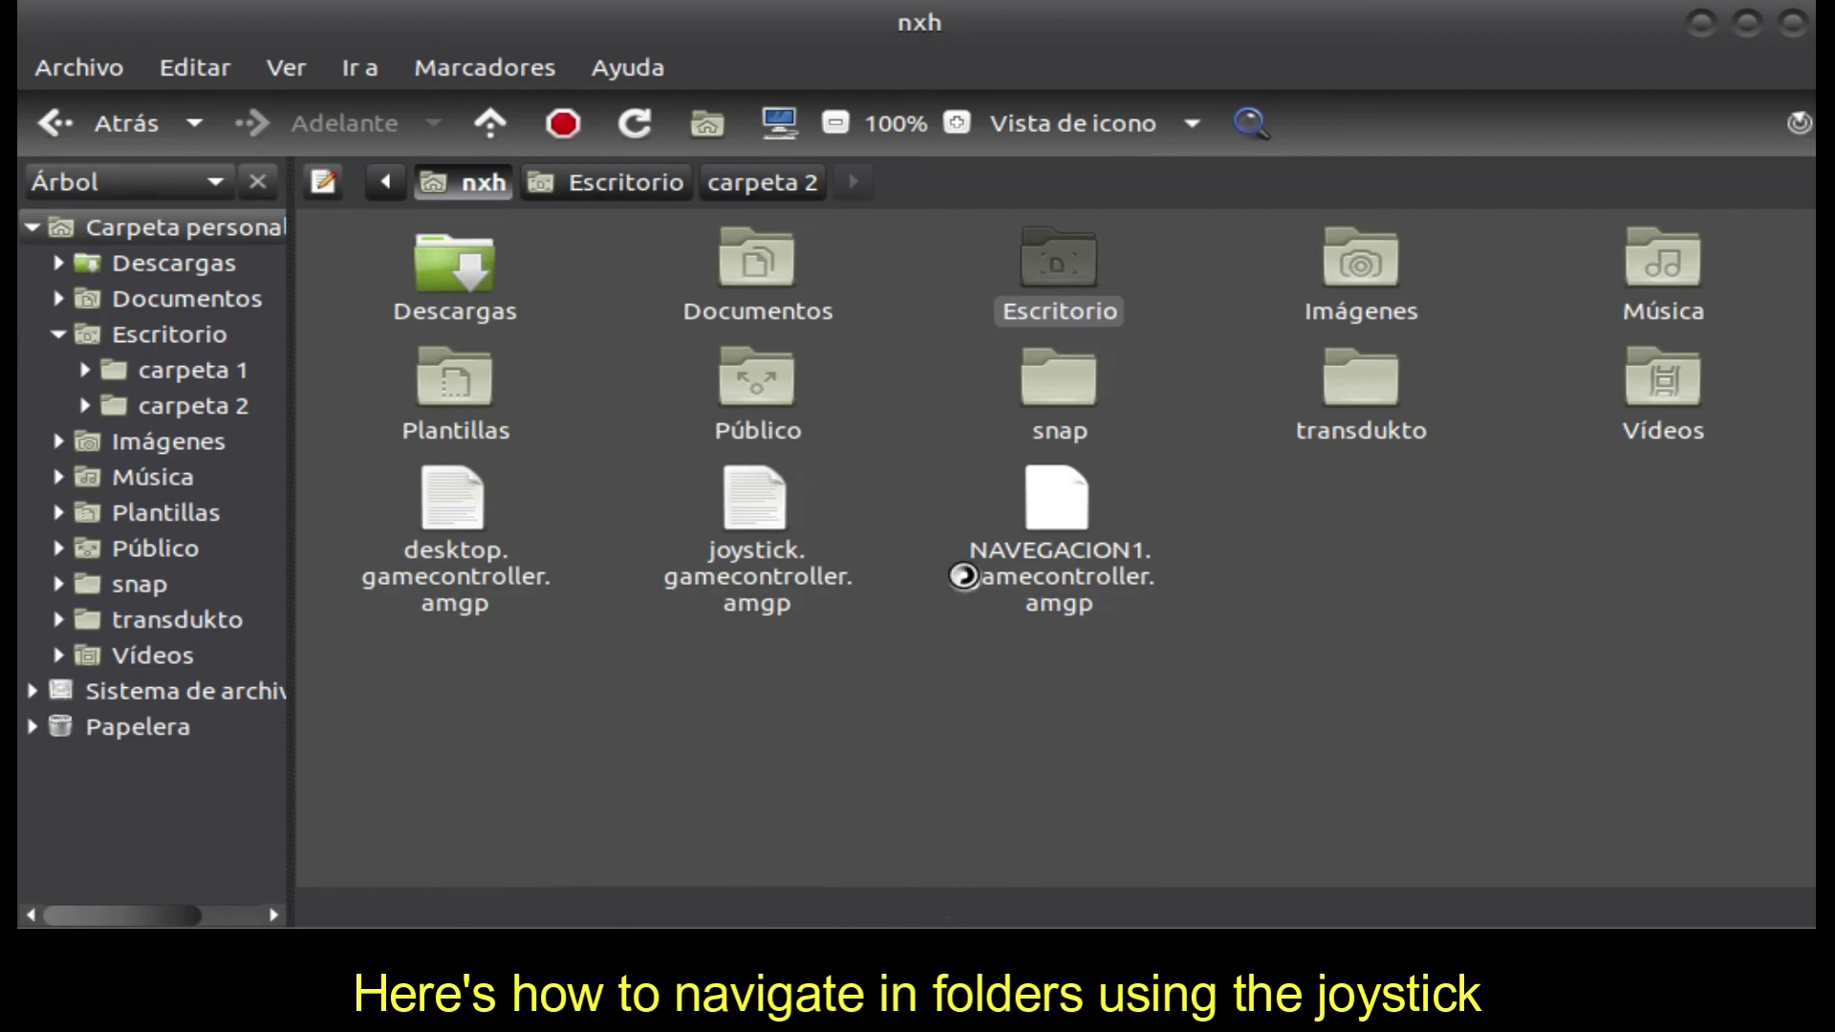
{"action": "key", "text": "alt+Up"}
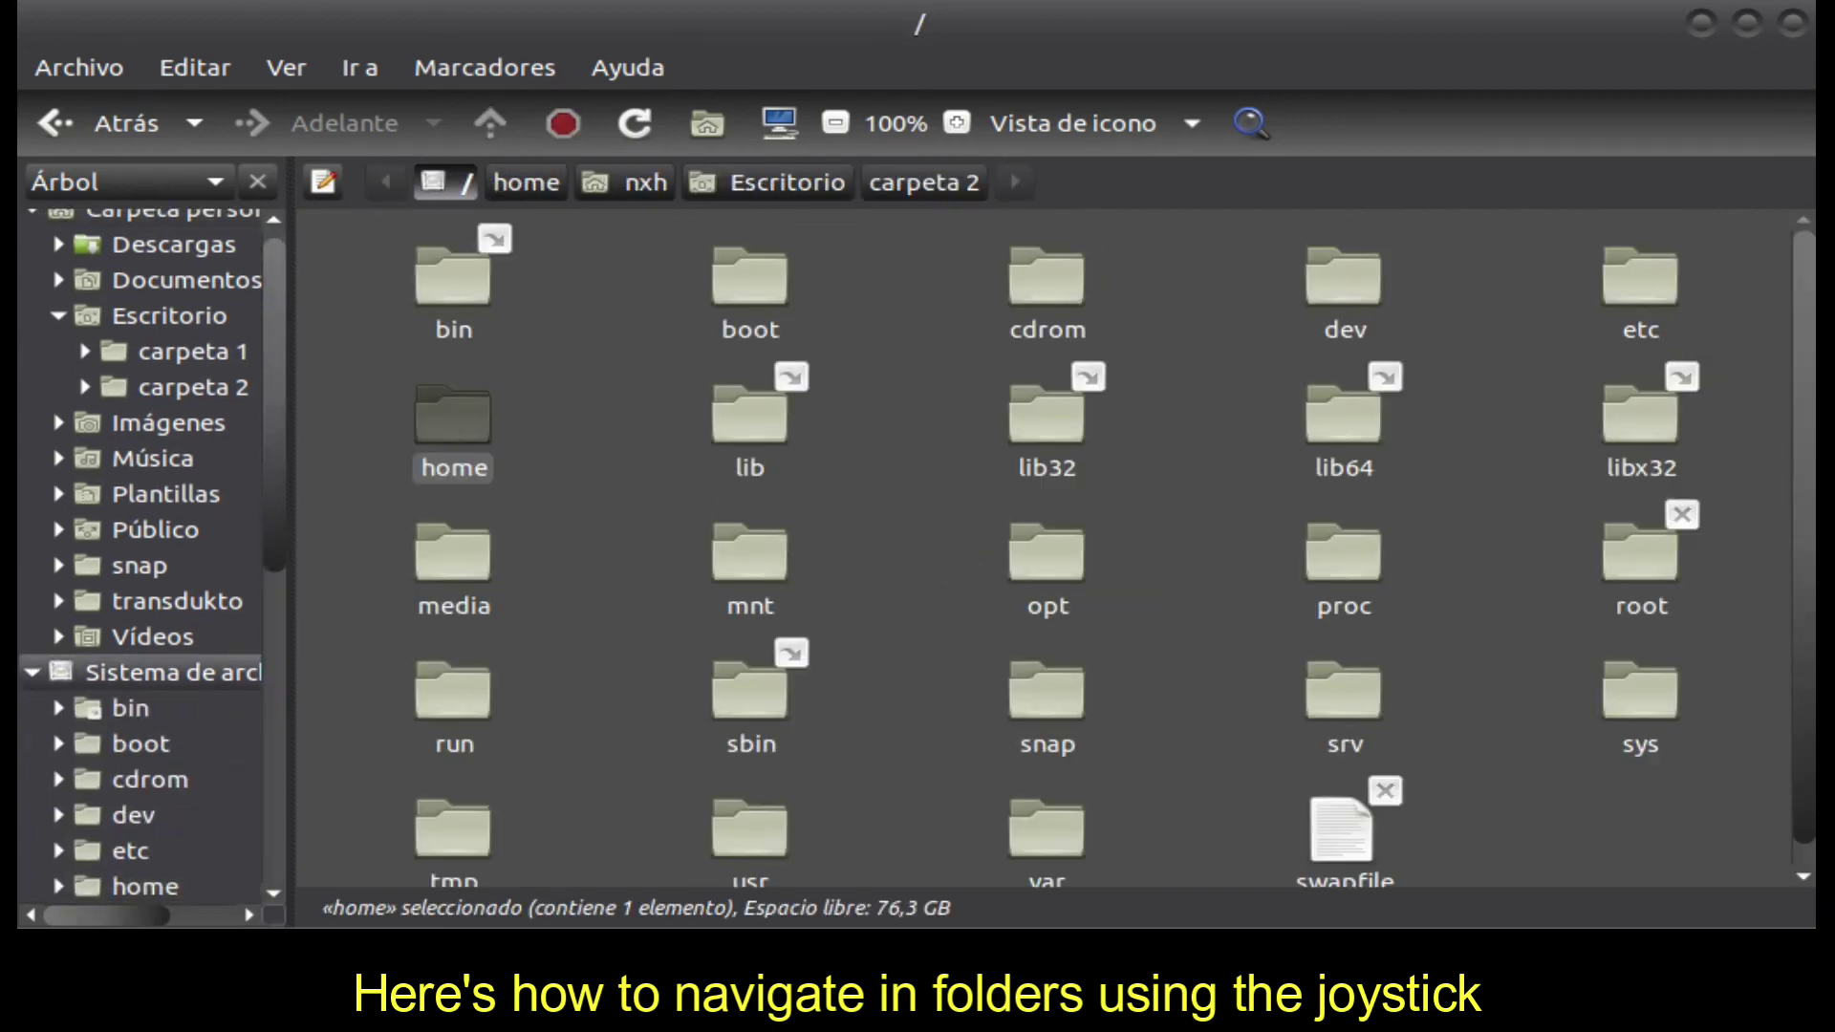
{"action": "key", "text": "ctrl+w"}
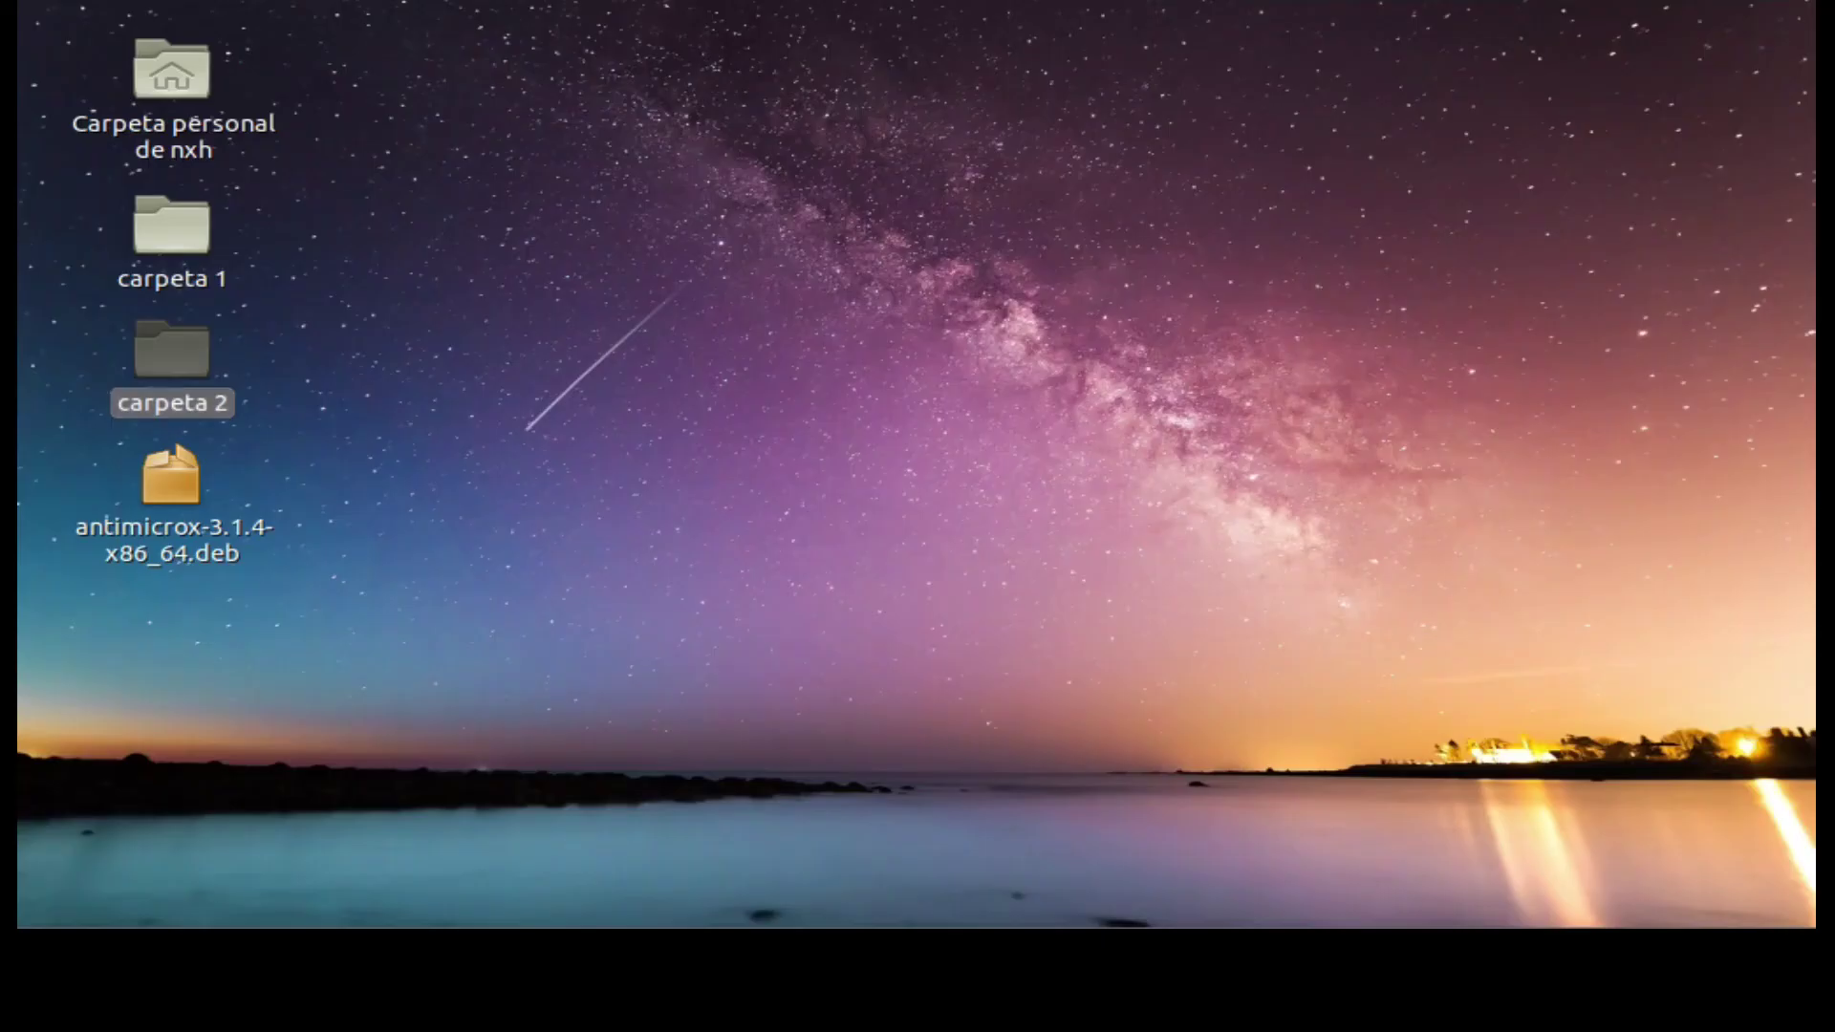
{"action": "key", "text": "Escape"}
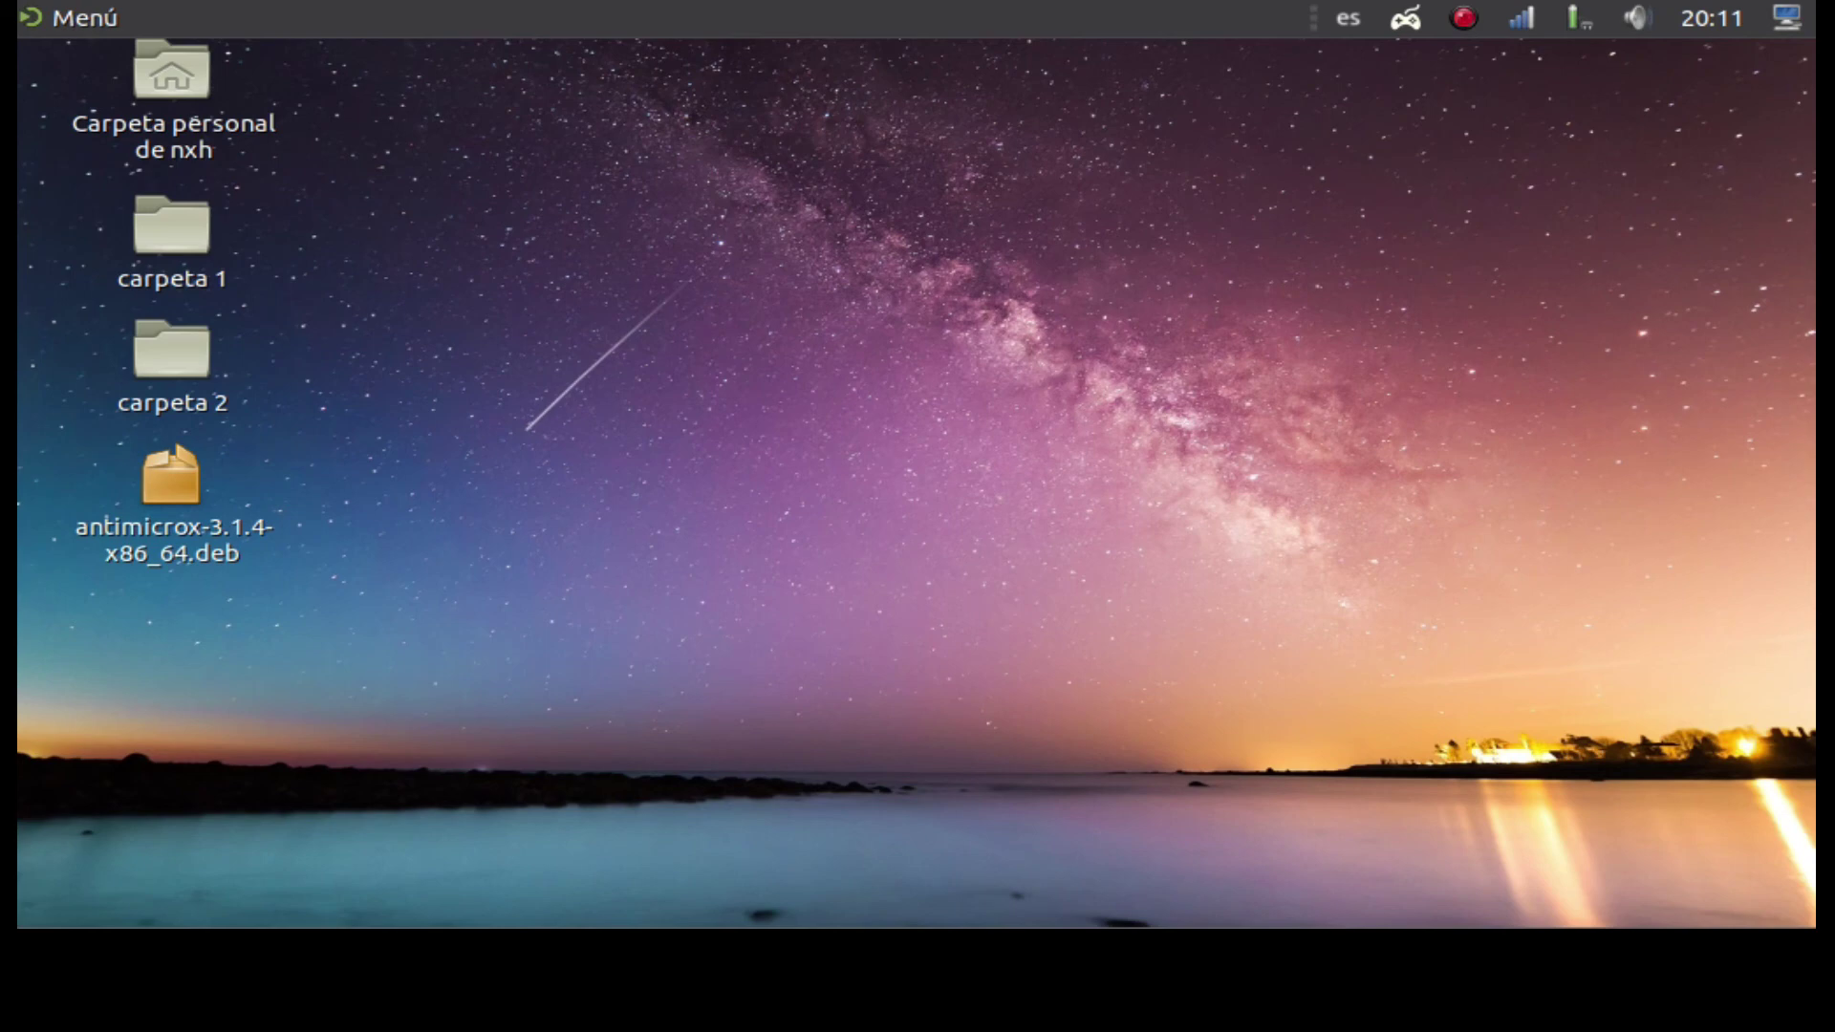
- Bring the AntiMicroX window back and assign F12 to the gamepad's X button
{"action": "left_click", "coordinate": [1405, 18]}
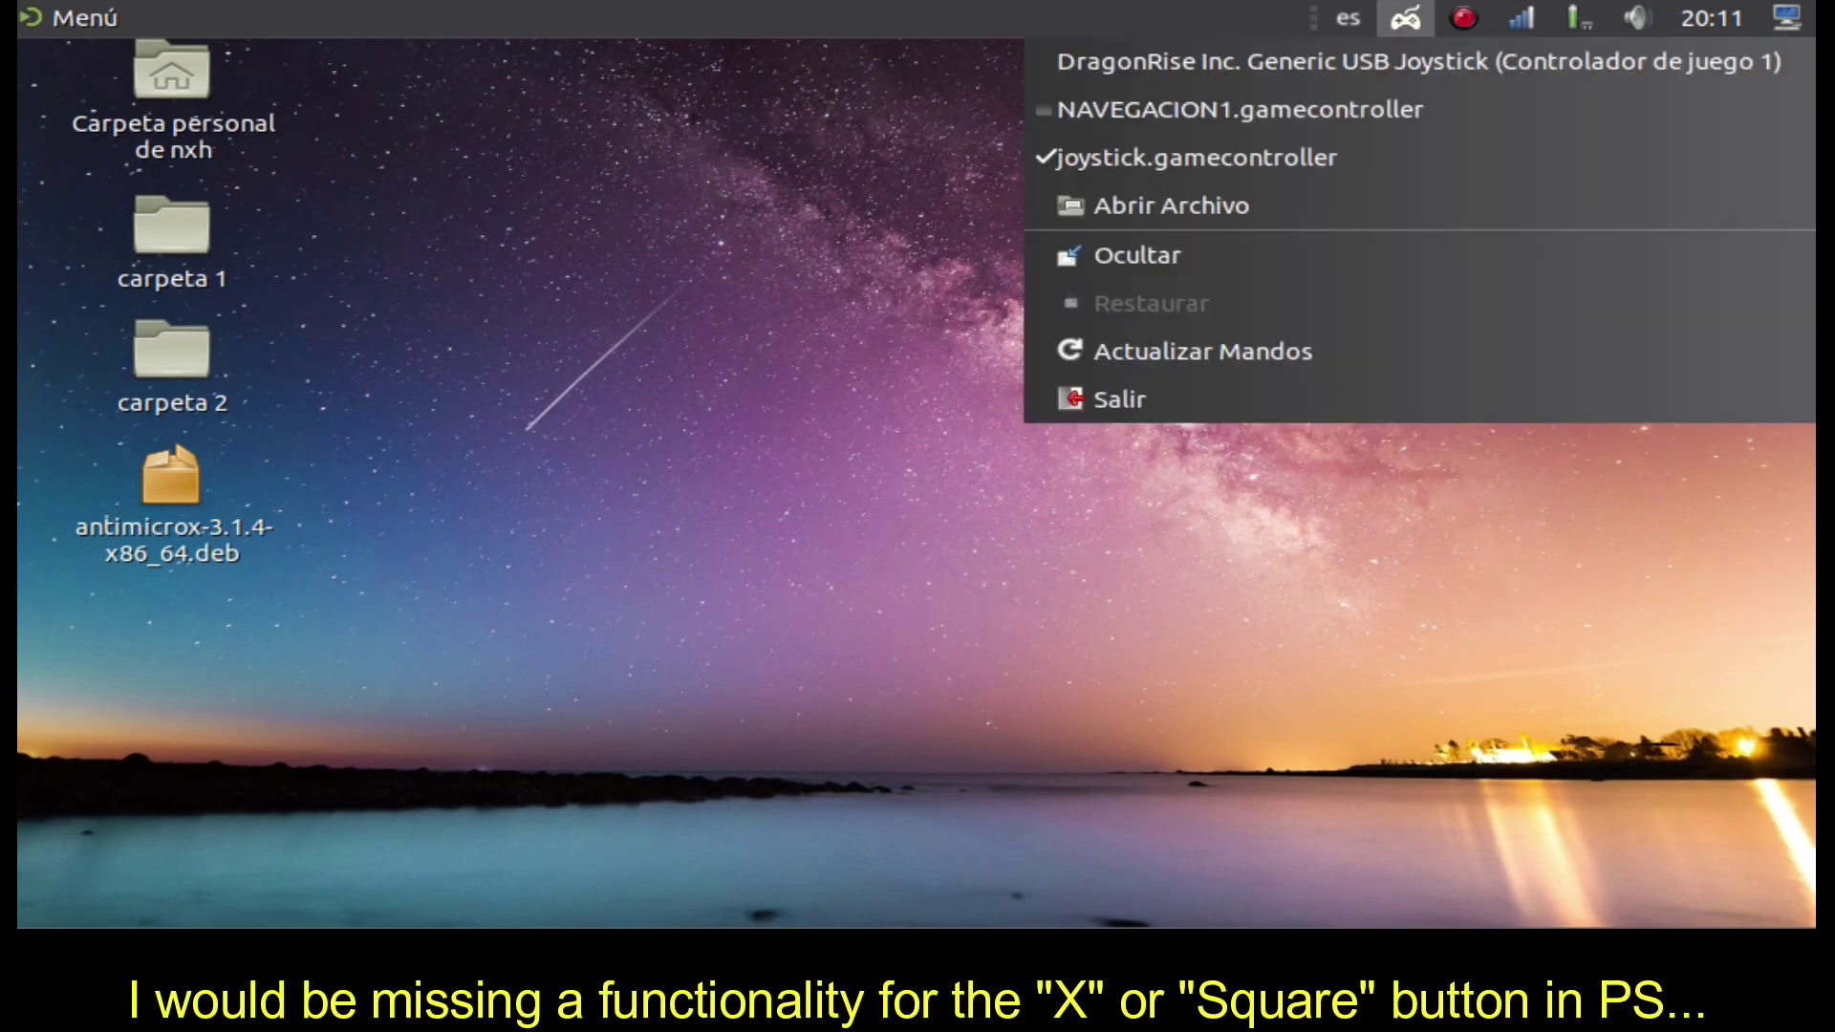
{"action": "key", "text": "Escape"}
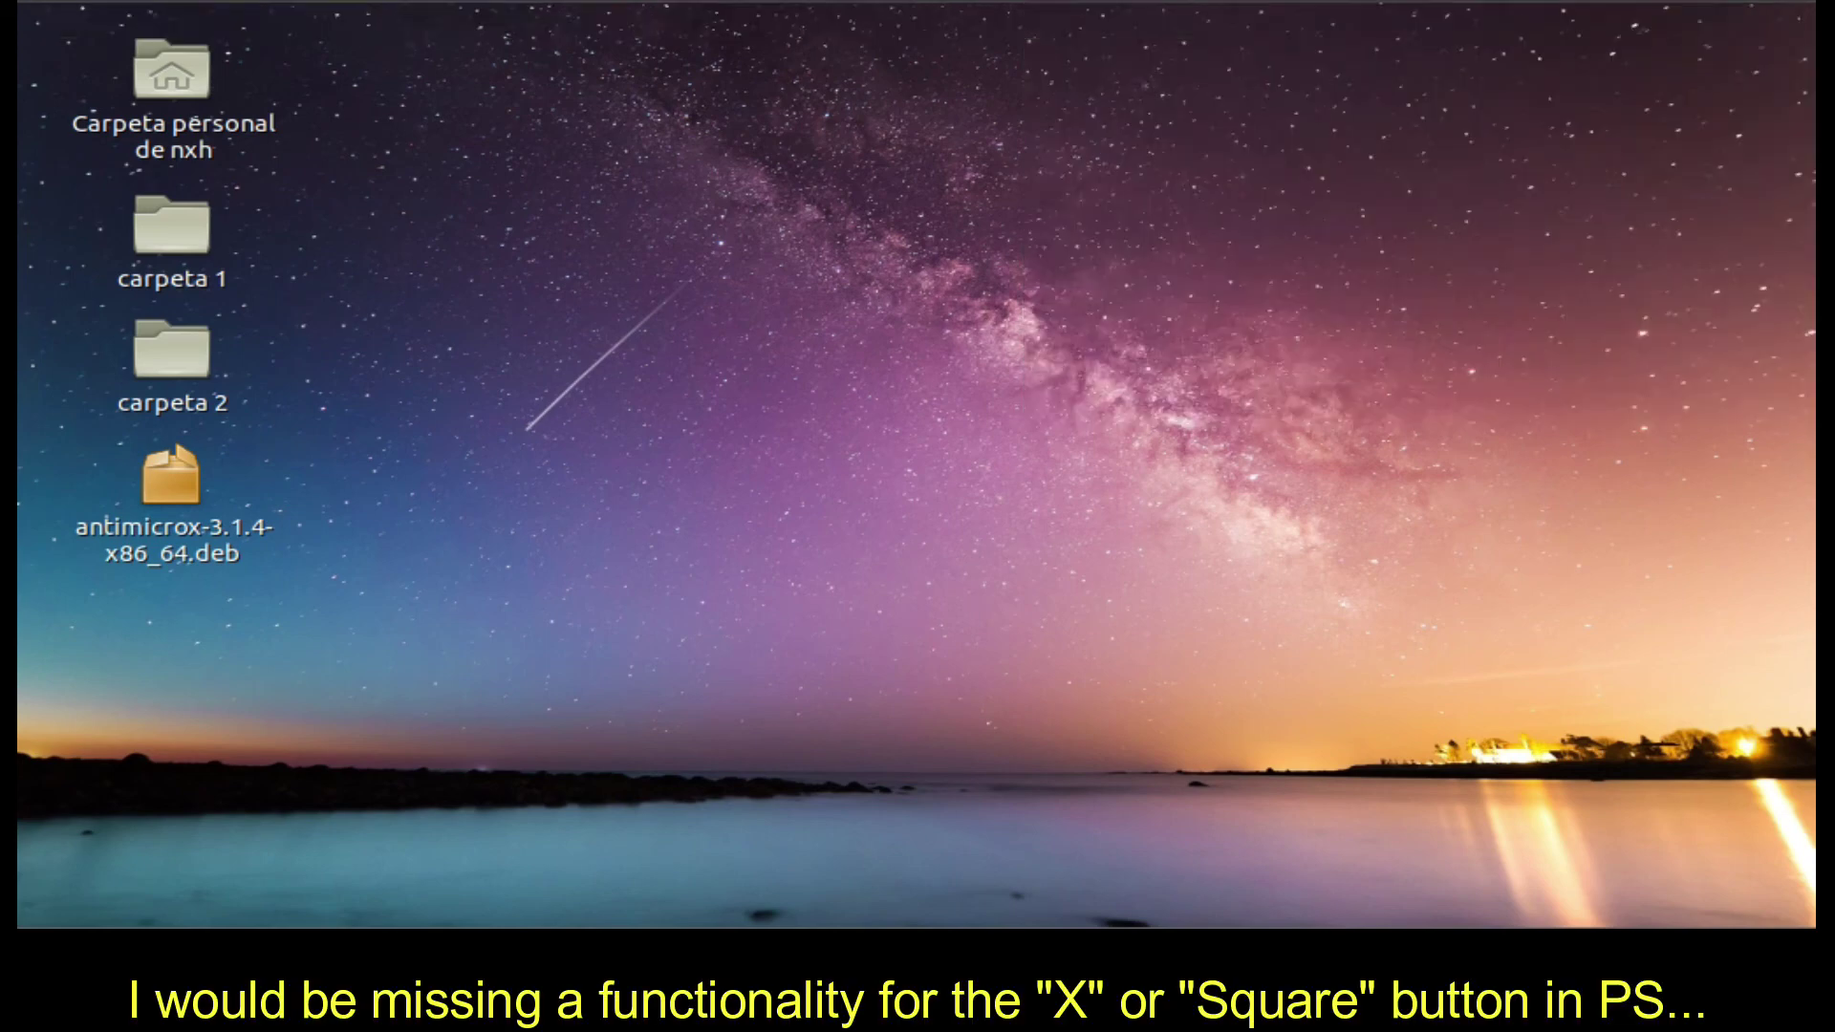
{"action": "left_click", "coordinate": [195, 915]}
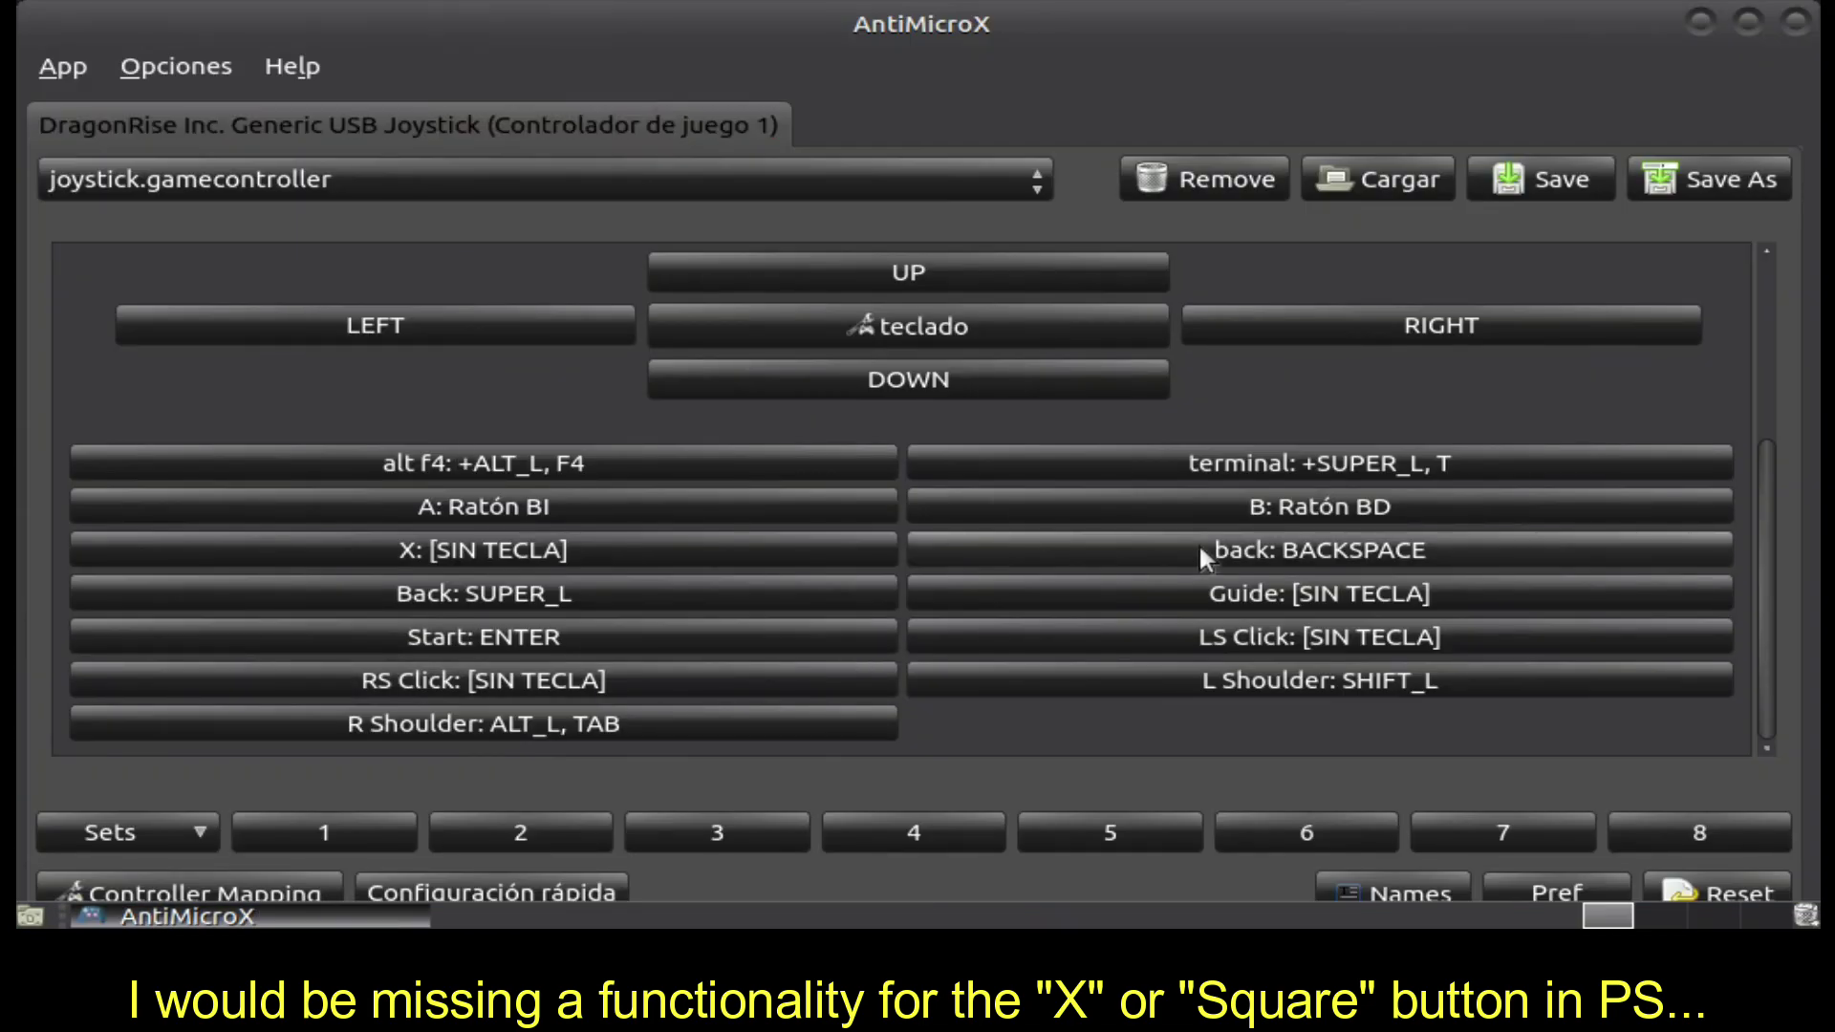
{"action": "left_click", "coordinate": [688, 549]}
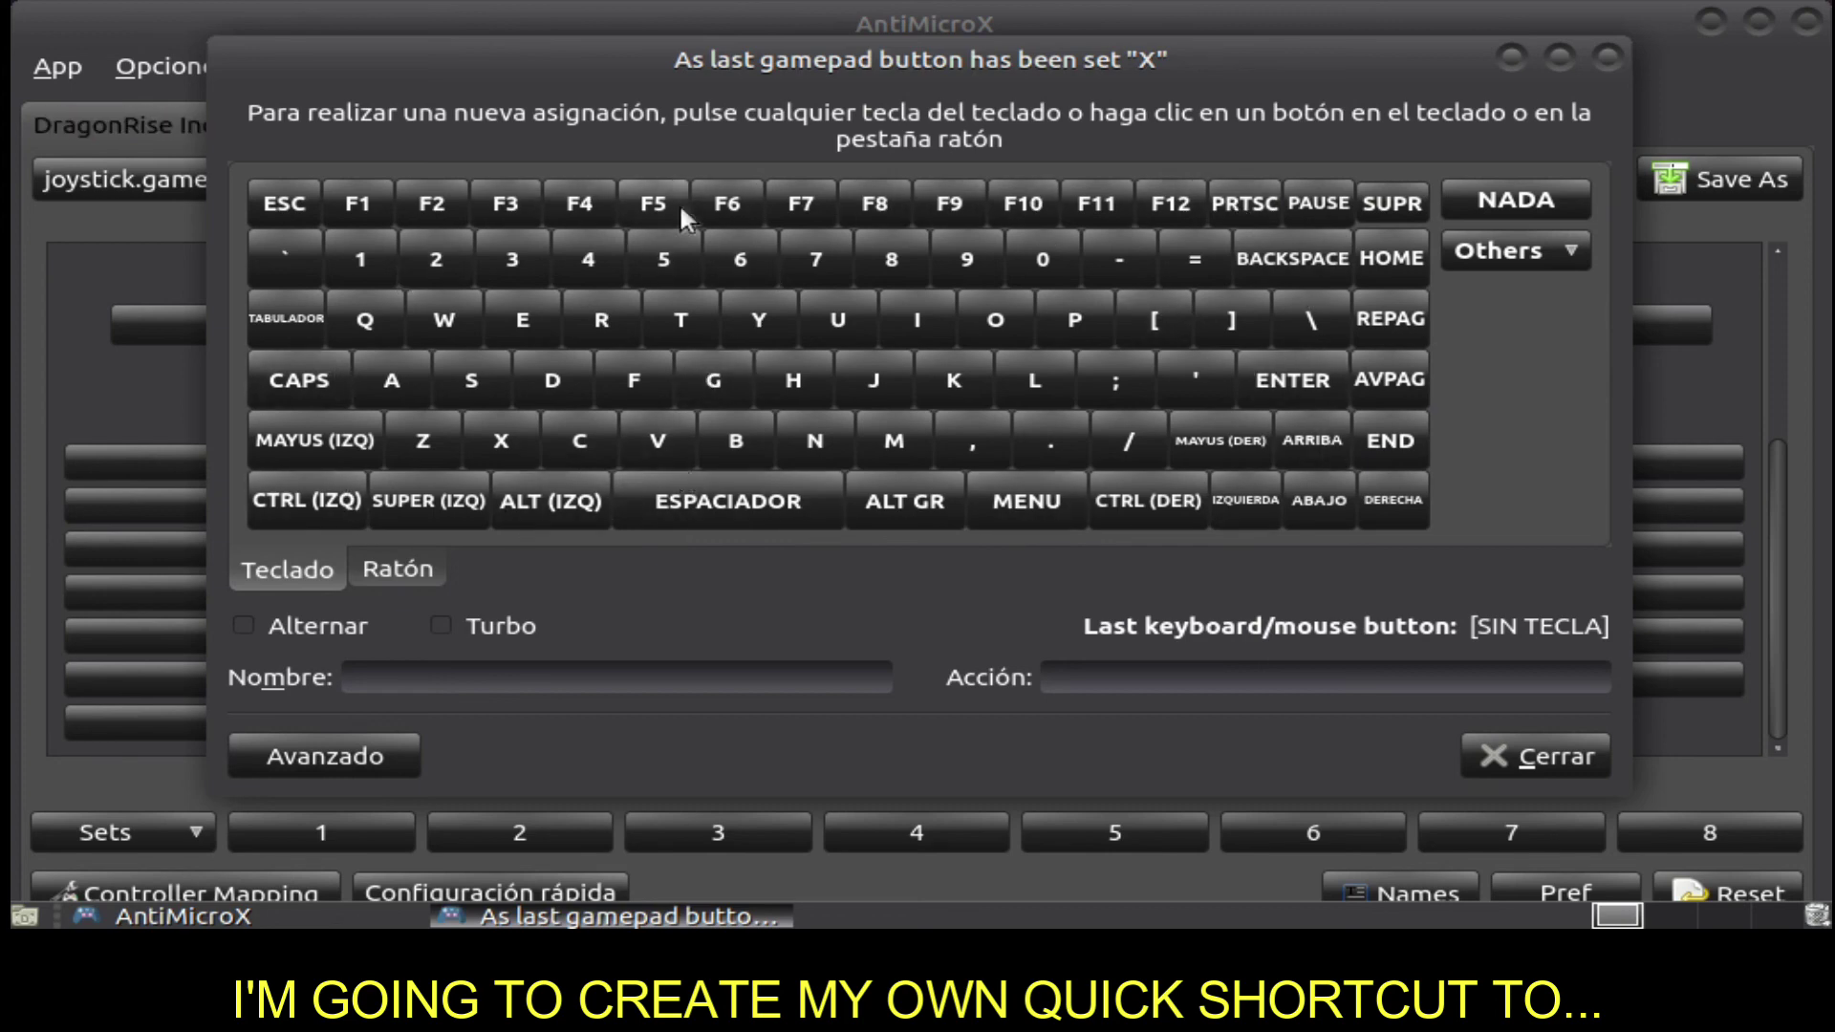
{"action": "left_click", "coordinate": [1162, 218]}
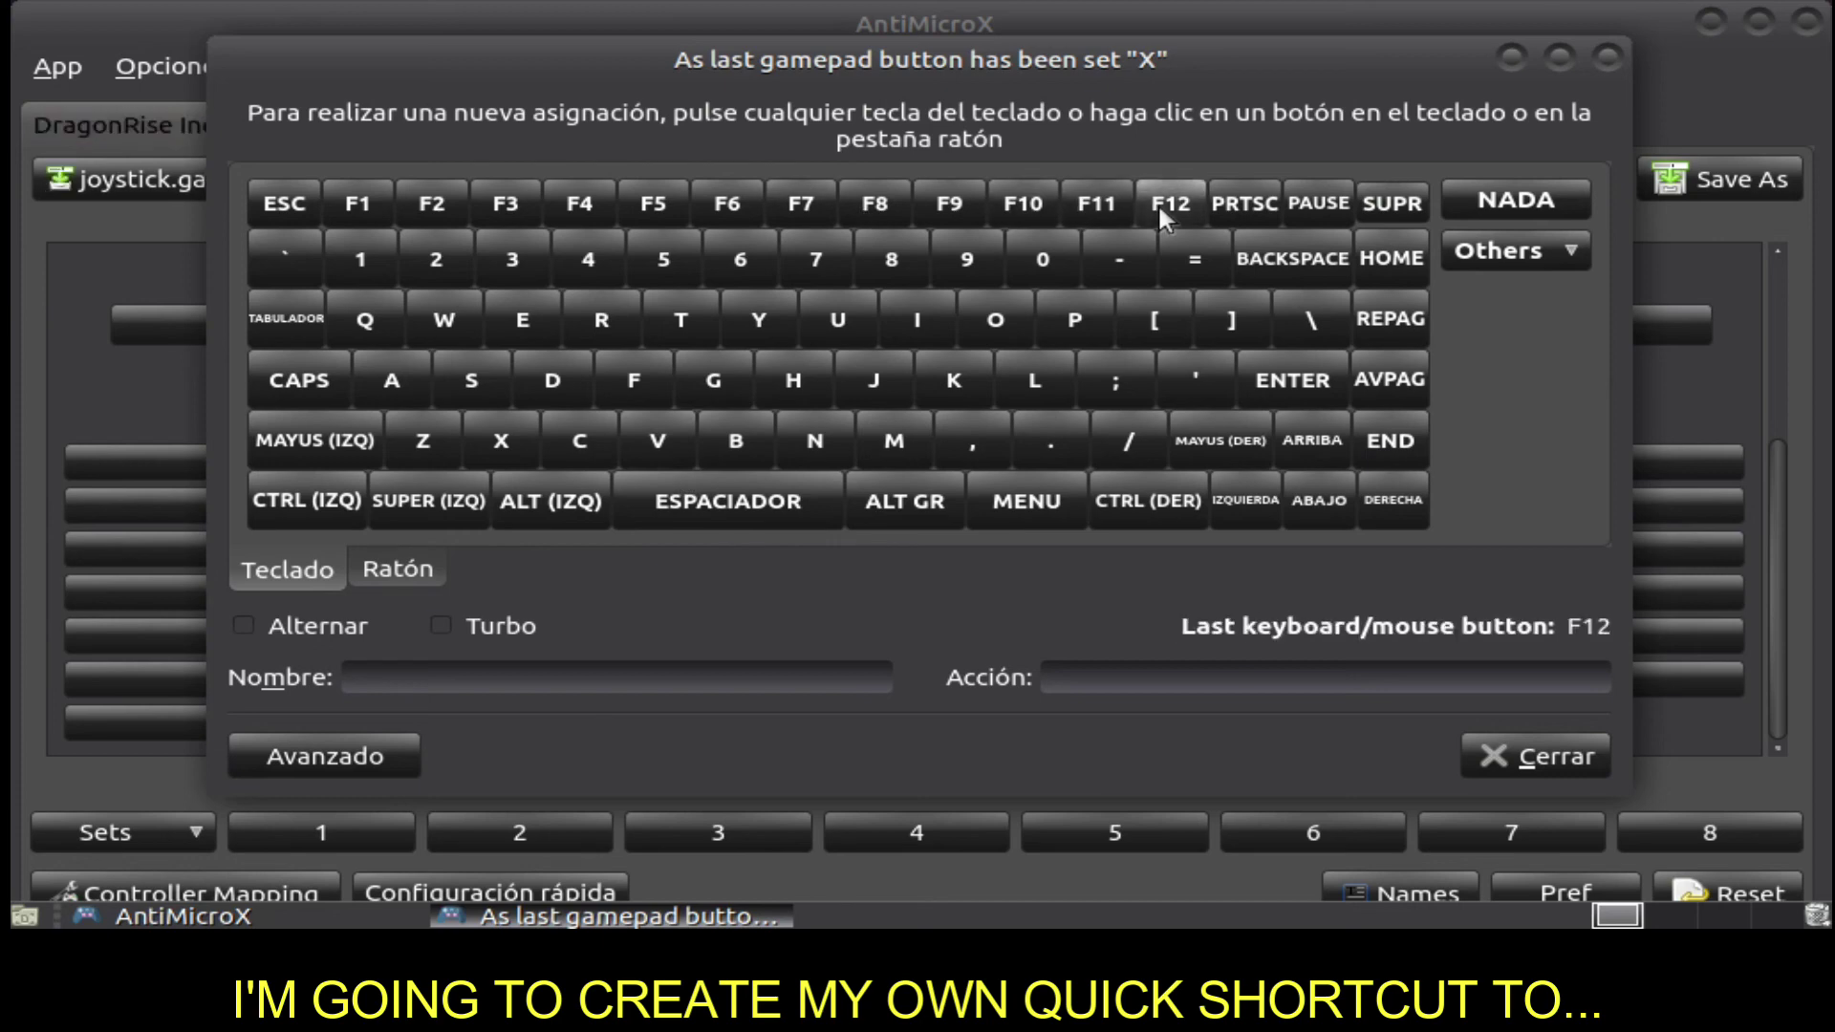
- Name the X button mapping "TECLADO EN PANTALLA", close its settings and save the profile
{"action": "left_click", "coordinate": [704, 681]}
{"action": "type", "text": "TECLADO EN"}
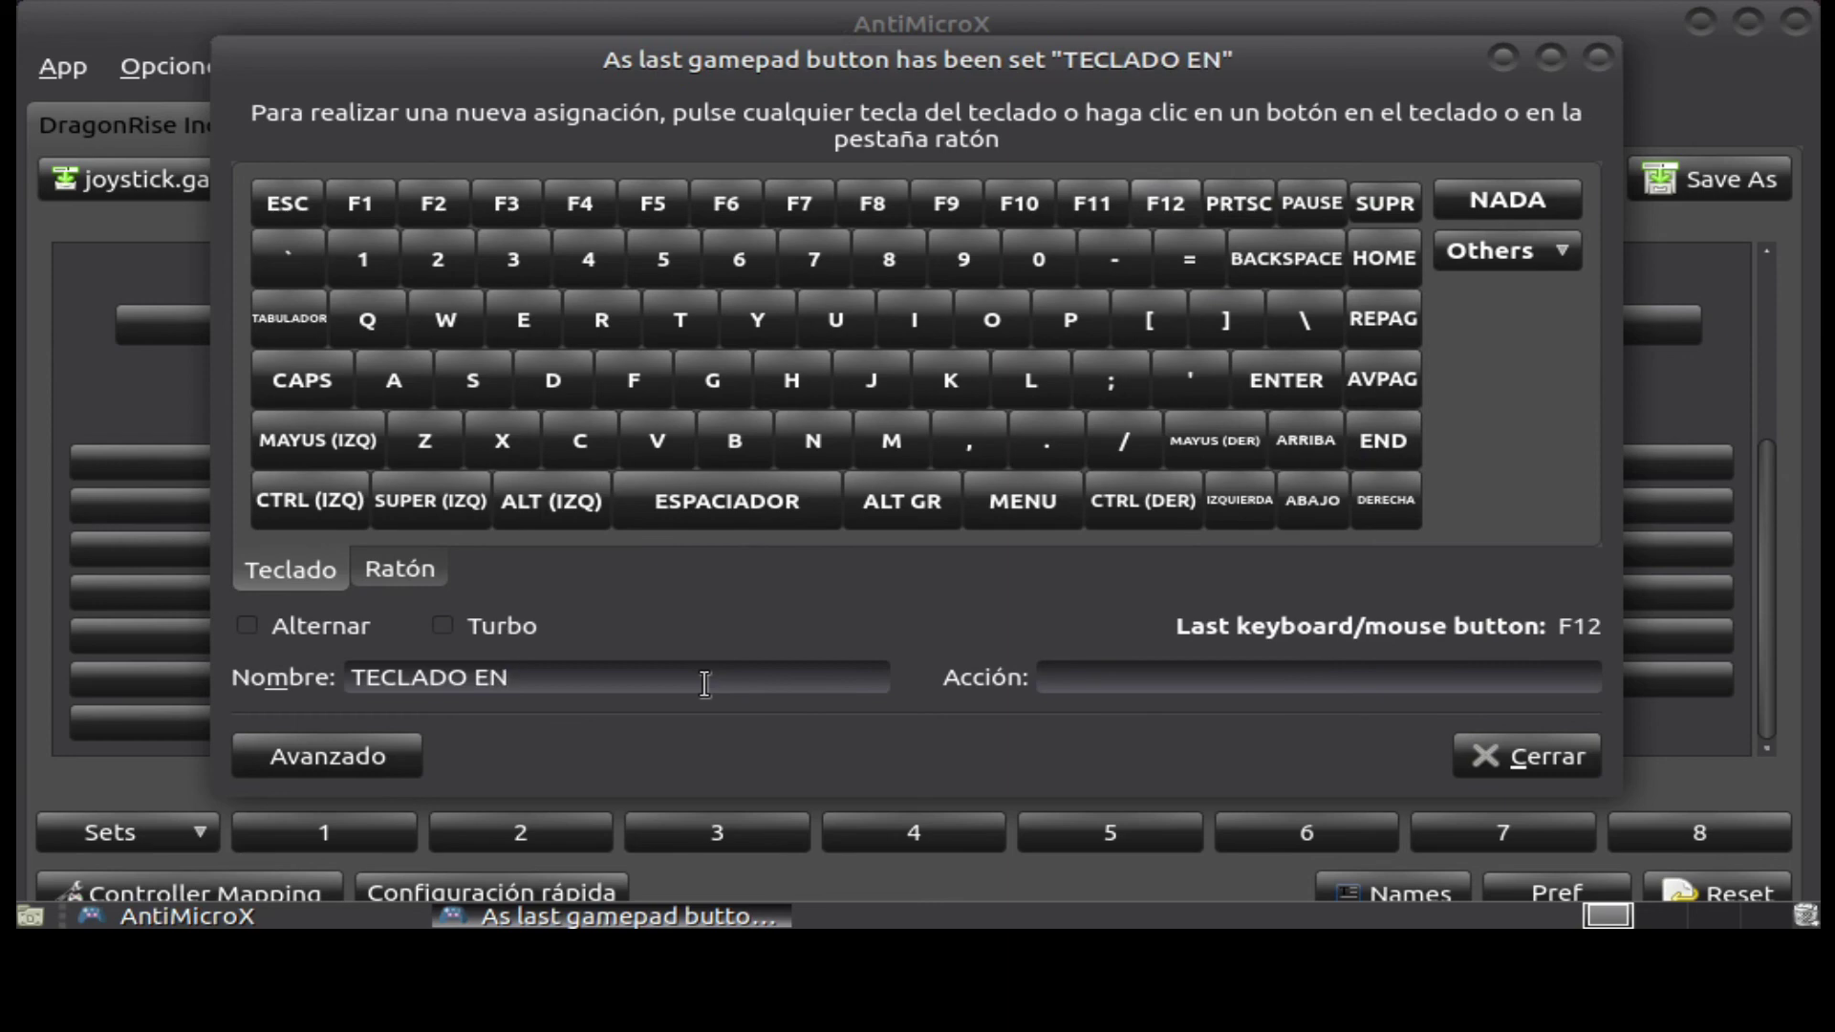
{"action": "type", "text": " PANTA"}
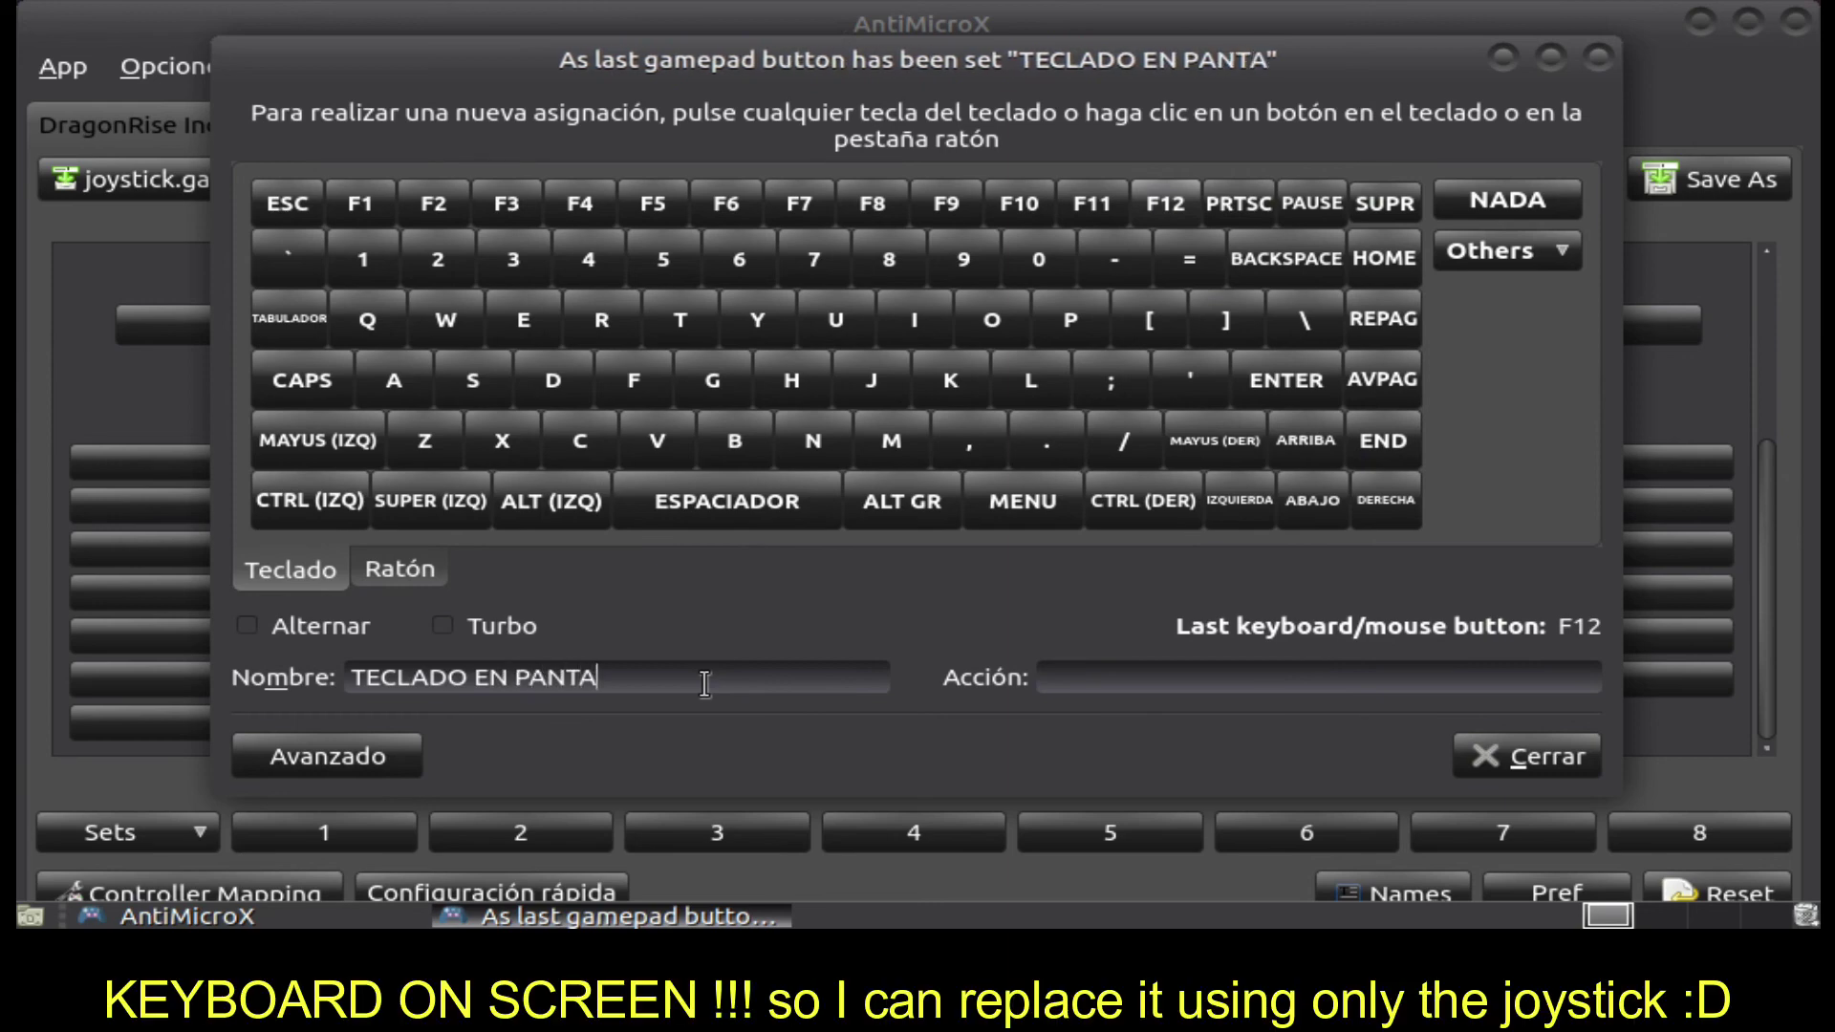
{"action": "type", "text": "LLA"}
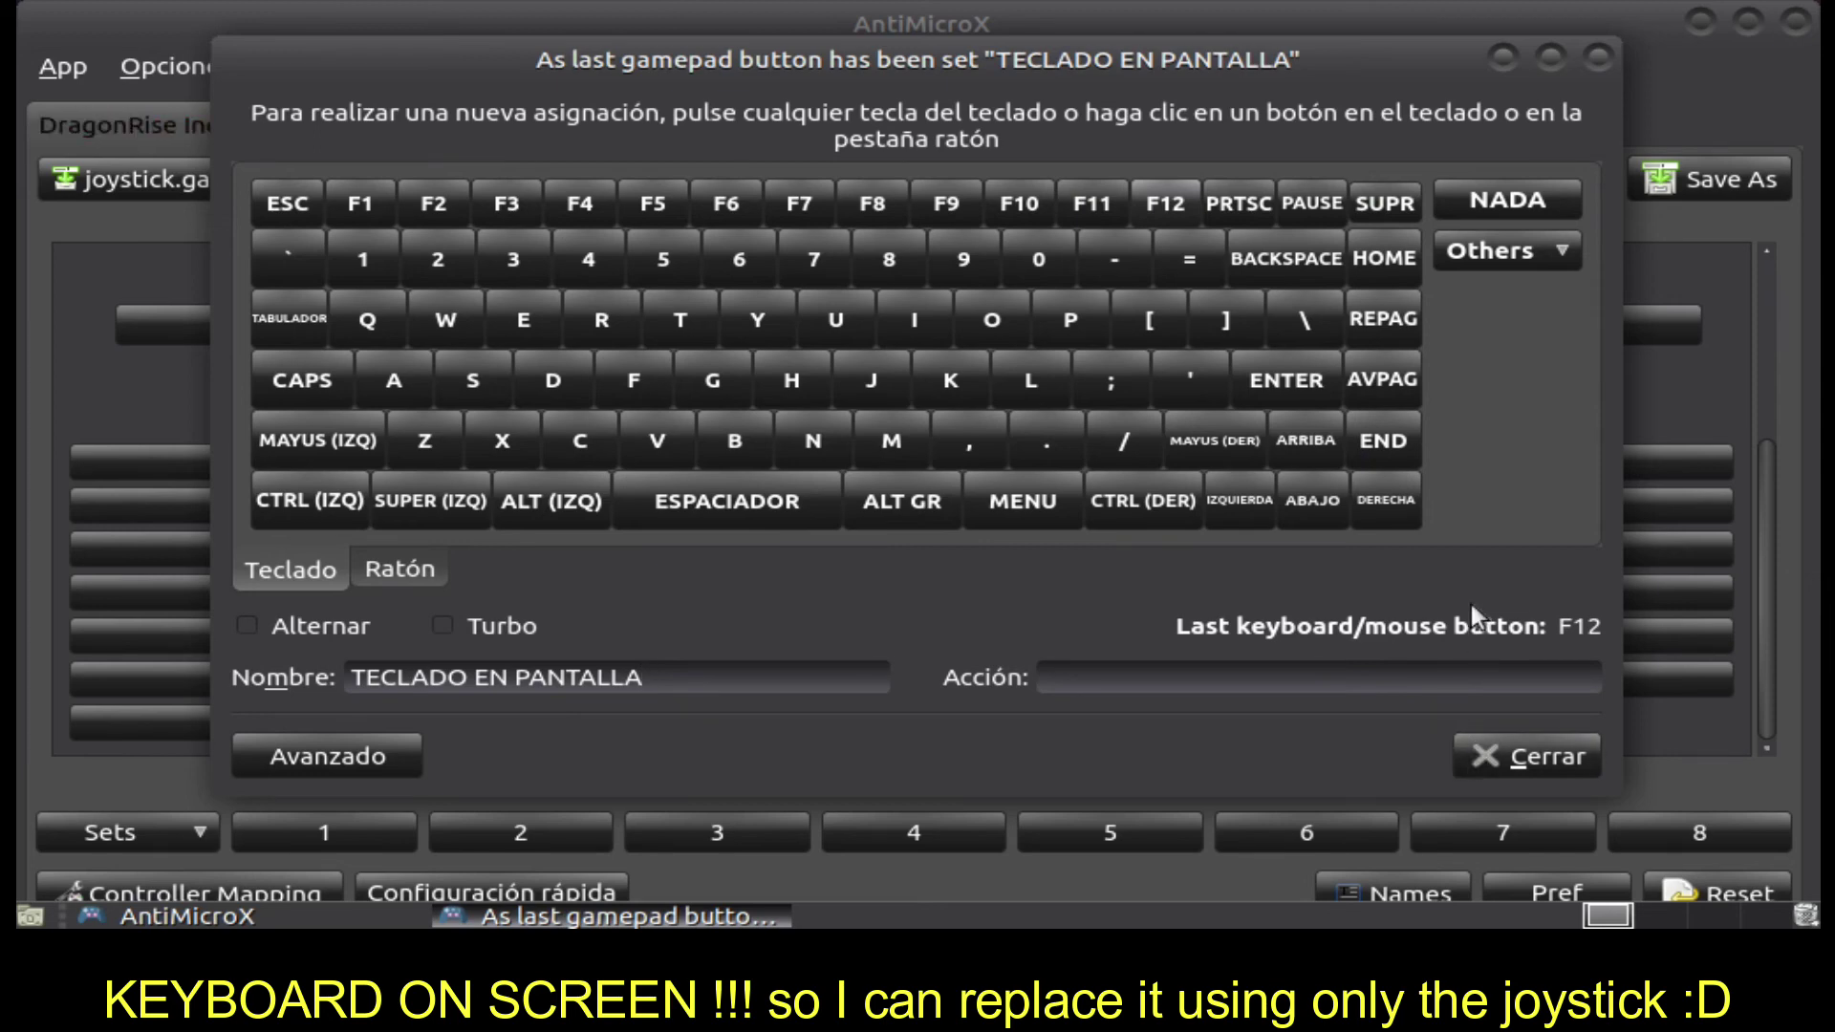
{"action": "left_click", "coordinate": [1487, 757]}
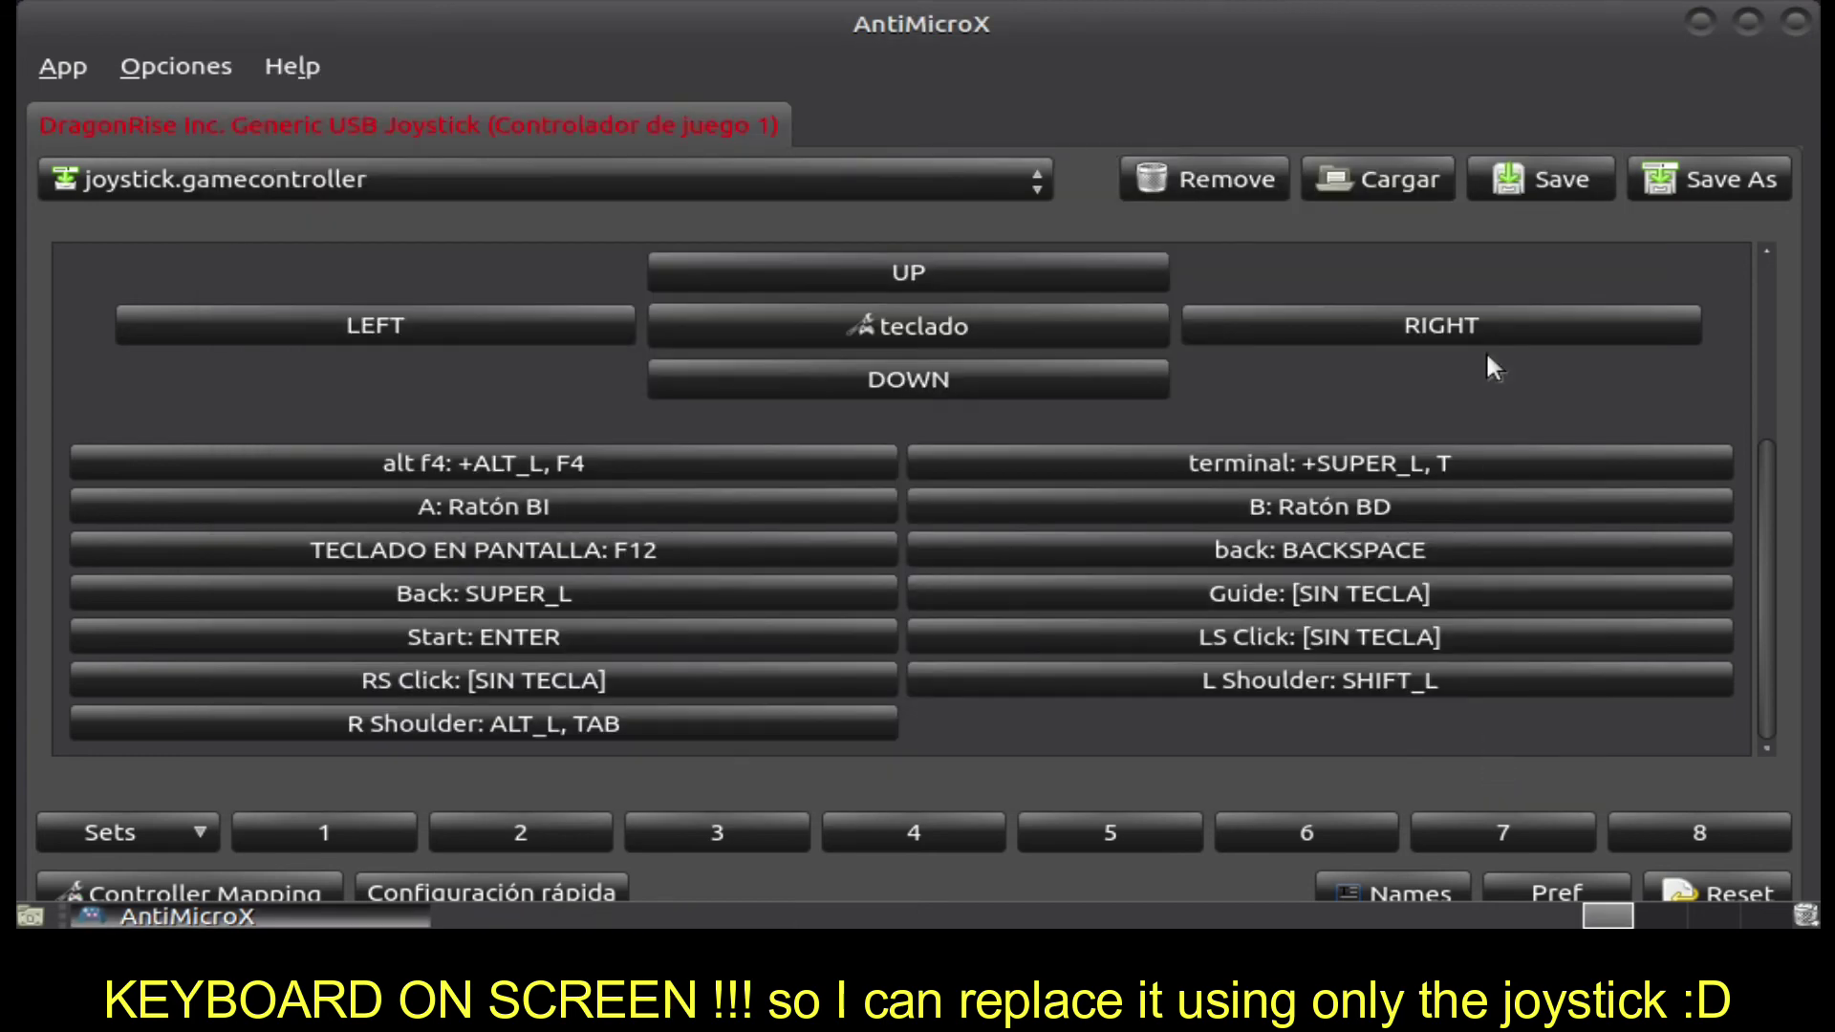
{"action": "left_click", "coordinate": [1488, 168]}
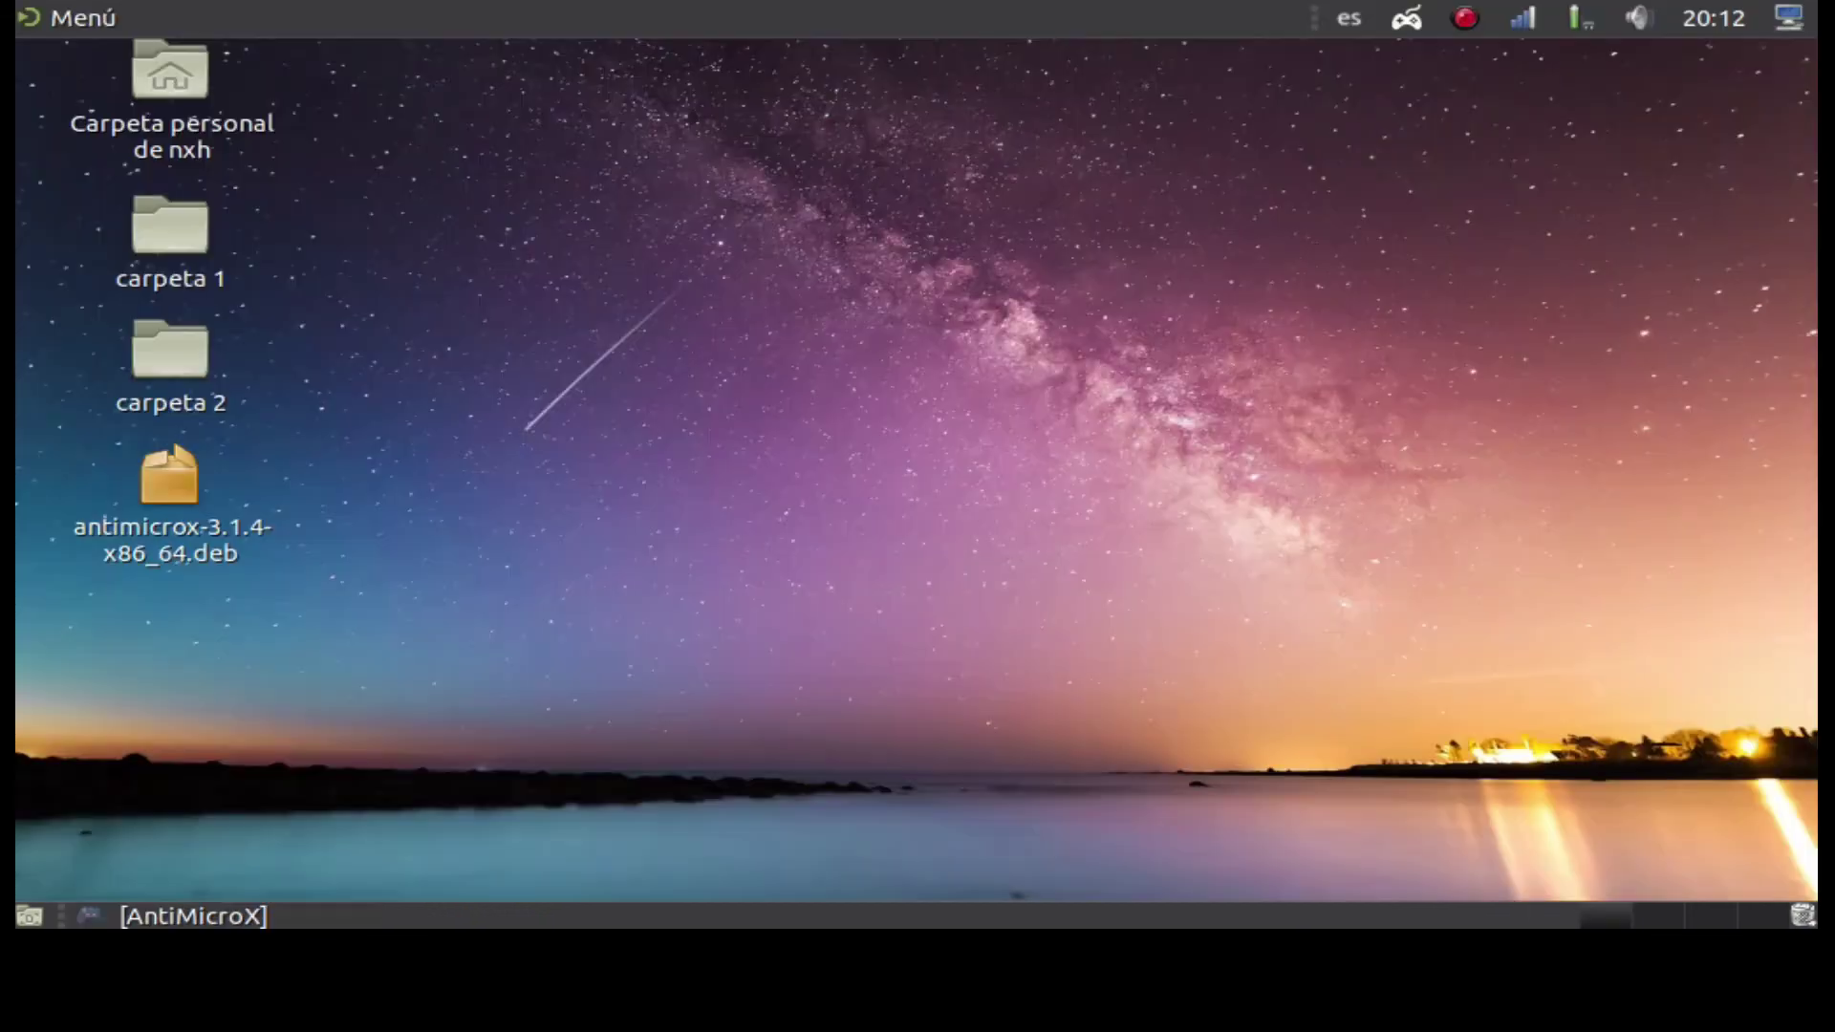
- Launch the Onboard on-screen keyboard and open a terminal for trying out the profile
{"action": "key", "text": "super"}
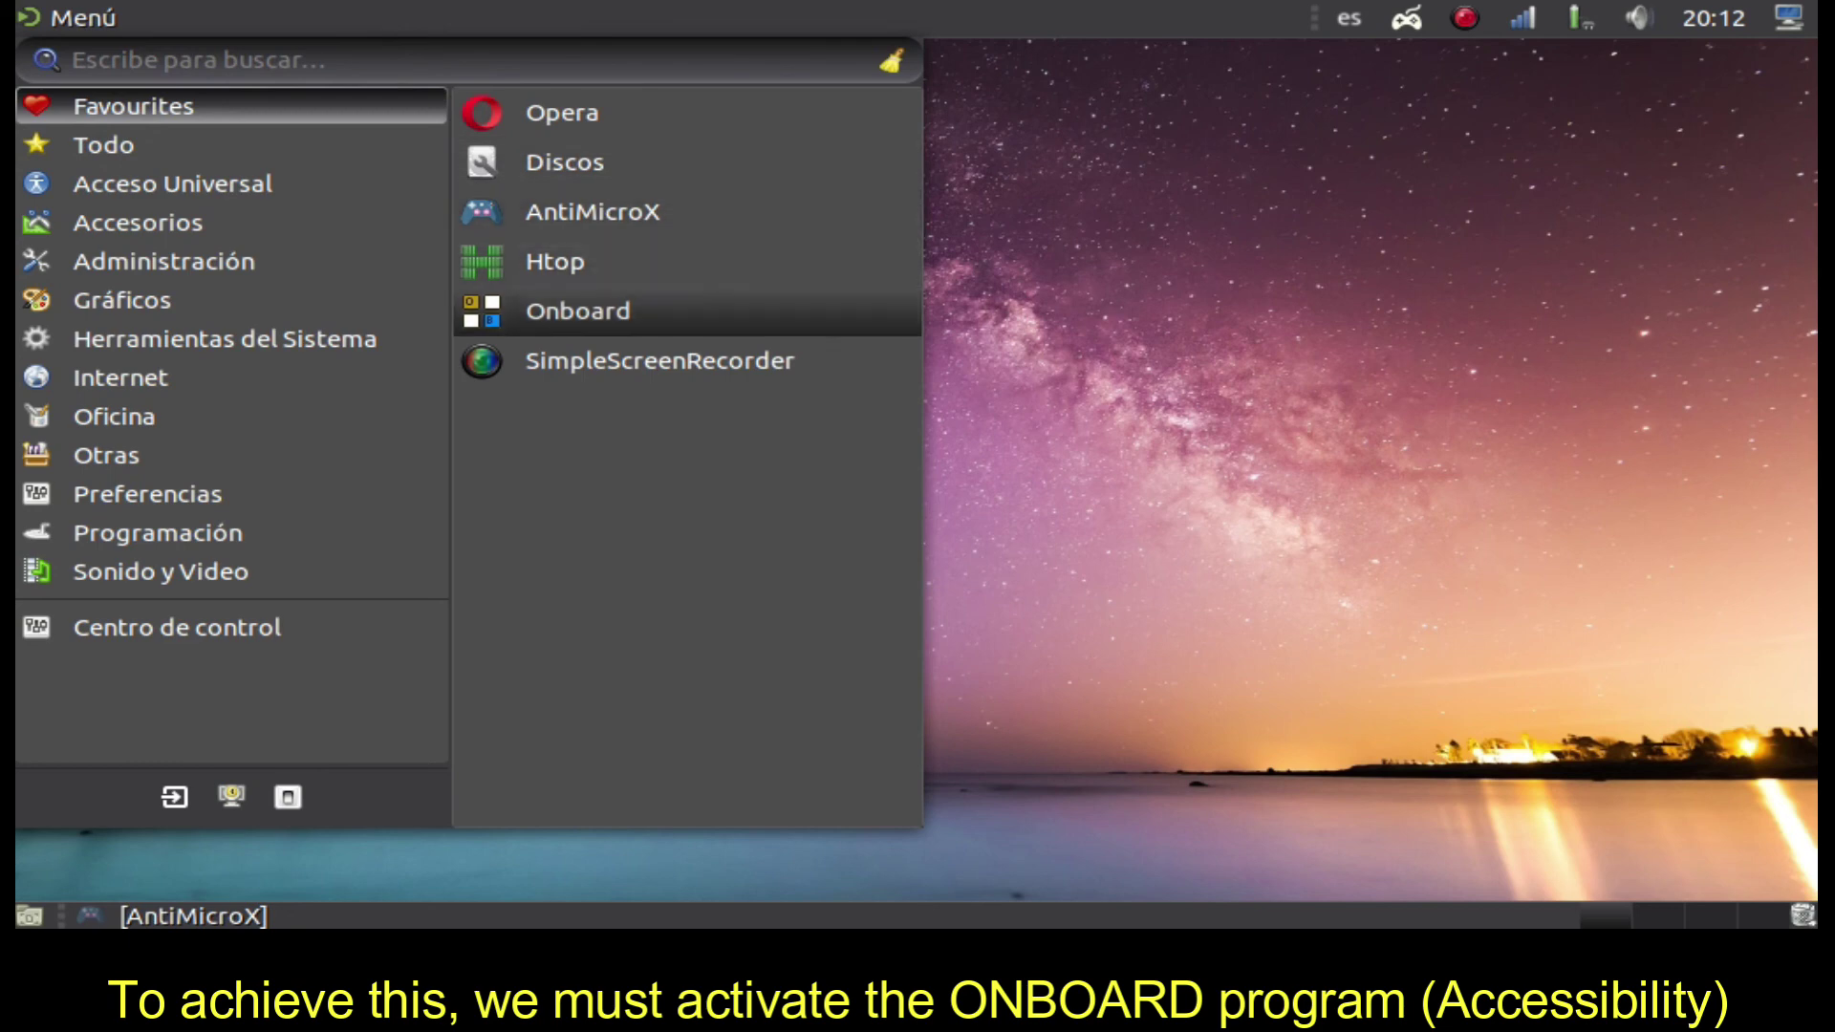
{"action": "left_click", "coordinate": [577, 311]}
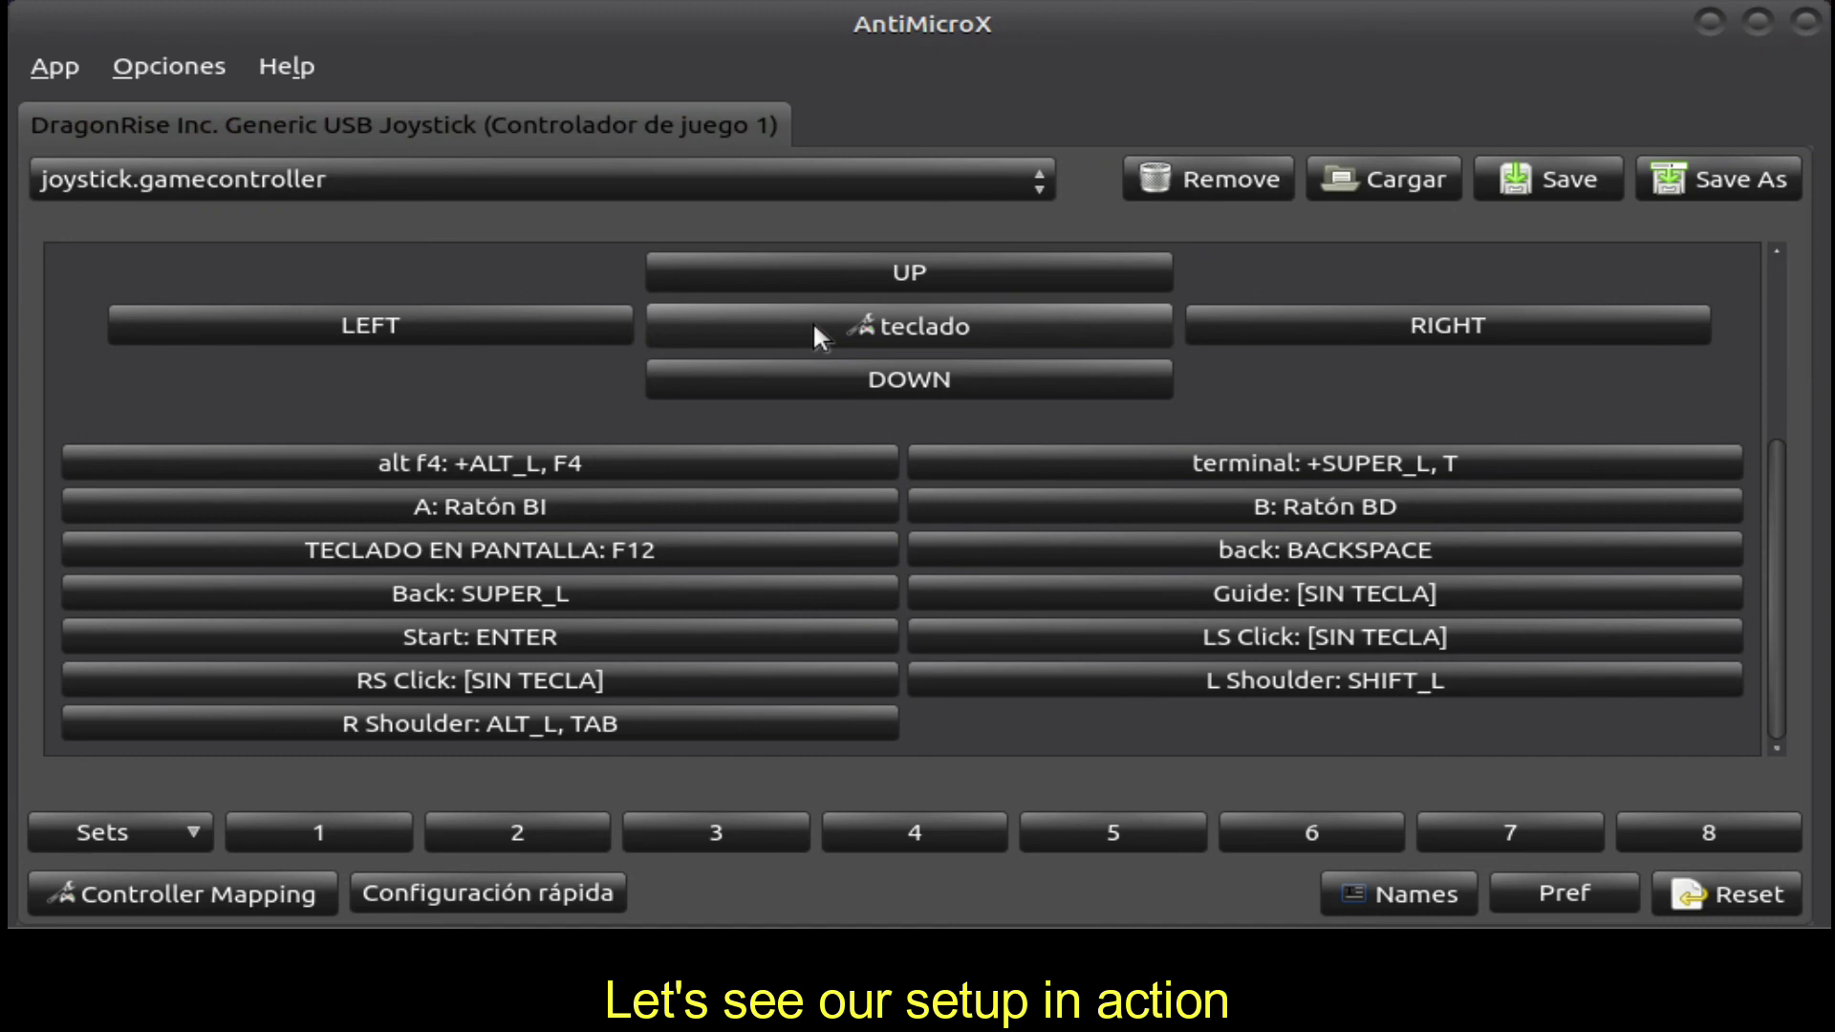
{"action": "key", "text": "super+t"}
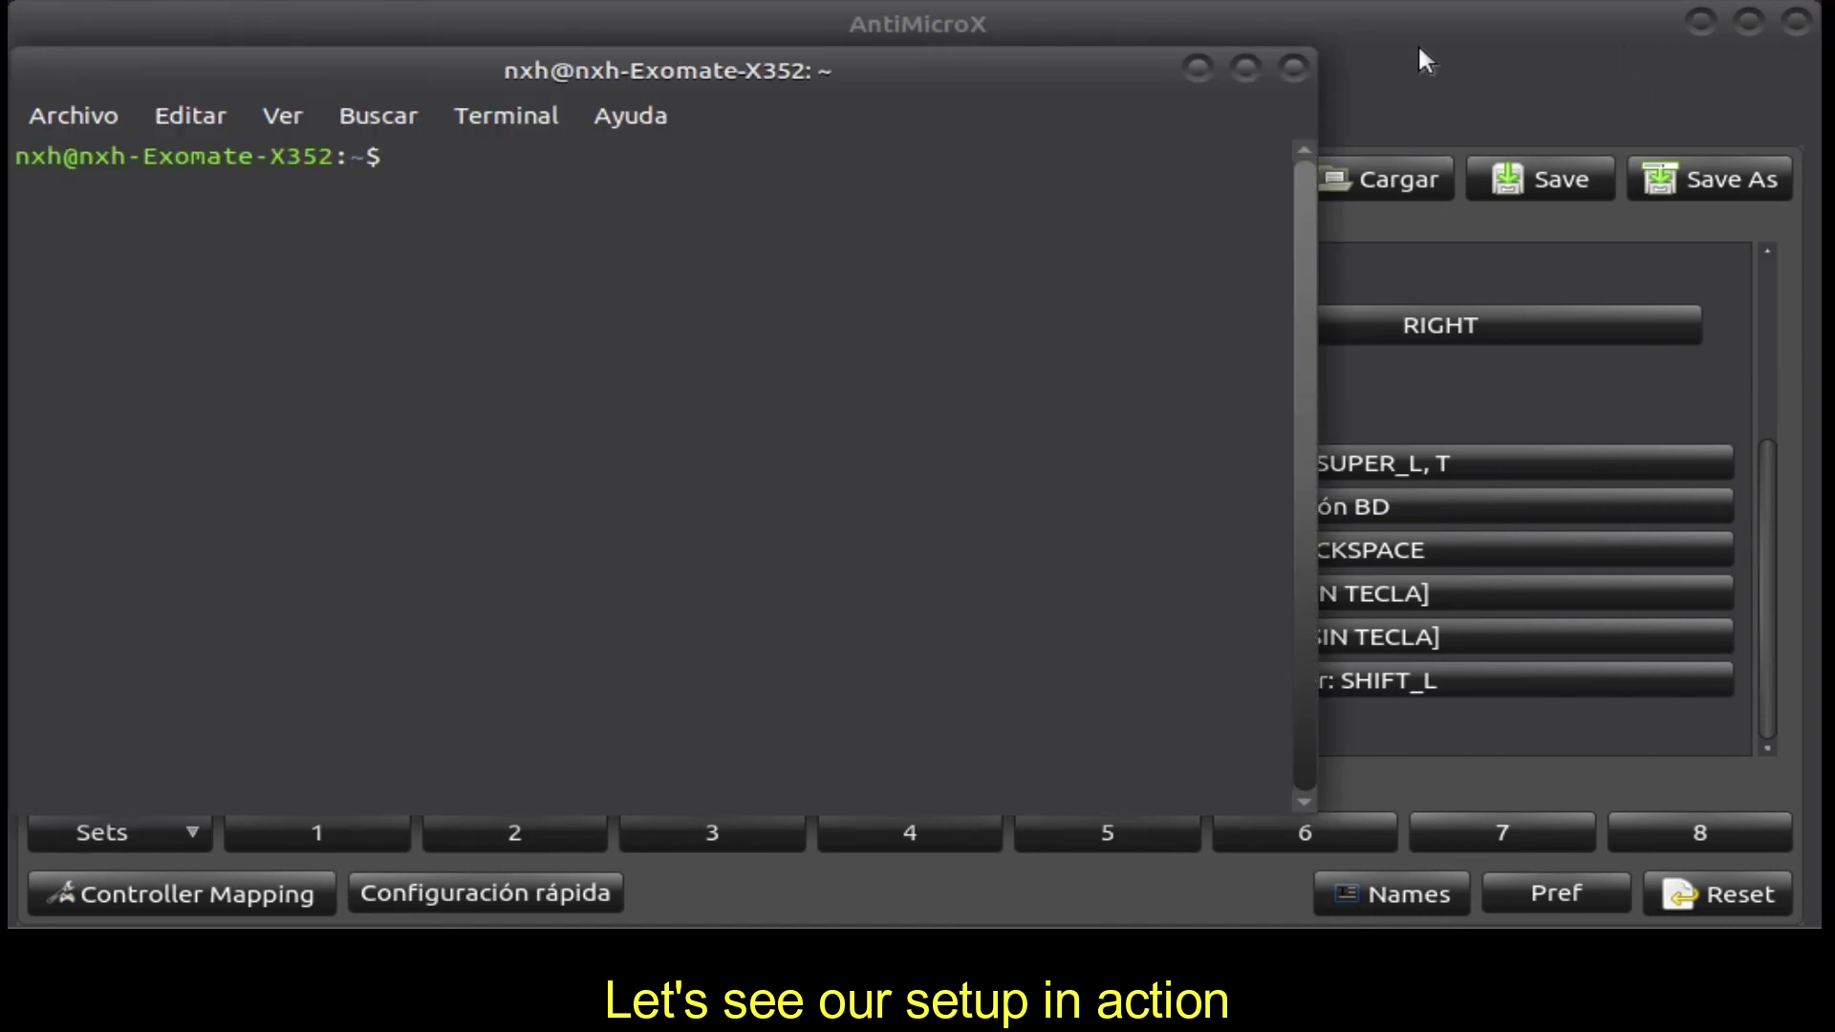
- Show the on-screen keyboard, enter "sudo apt update" in the terminal with it and run the command
{"action": "left_click", "coordinate": [917, 278]}
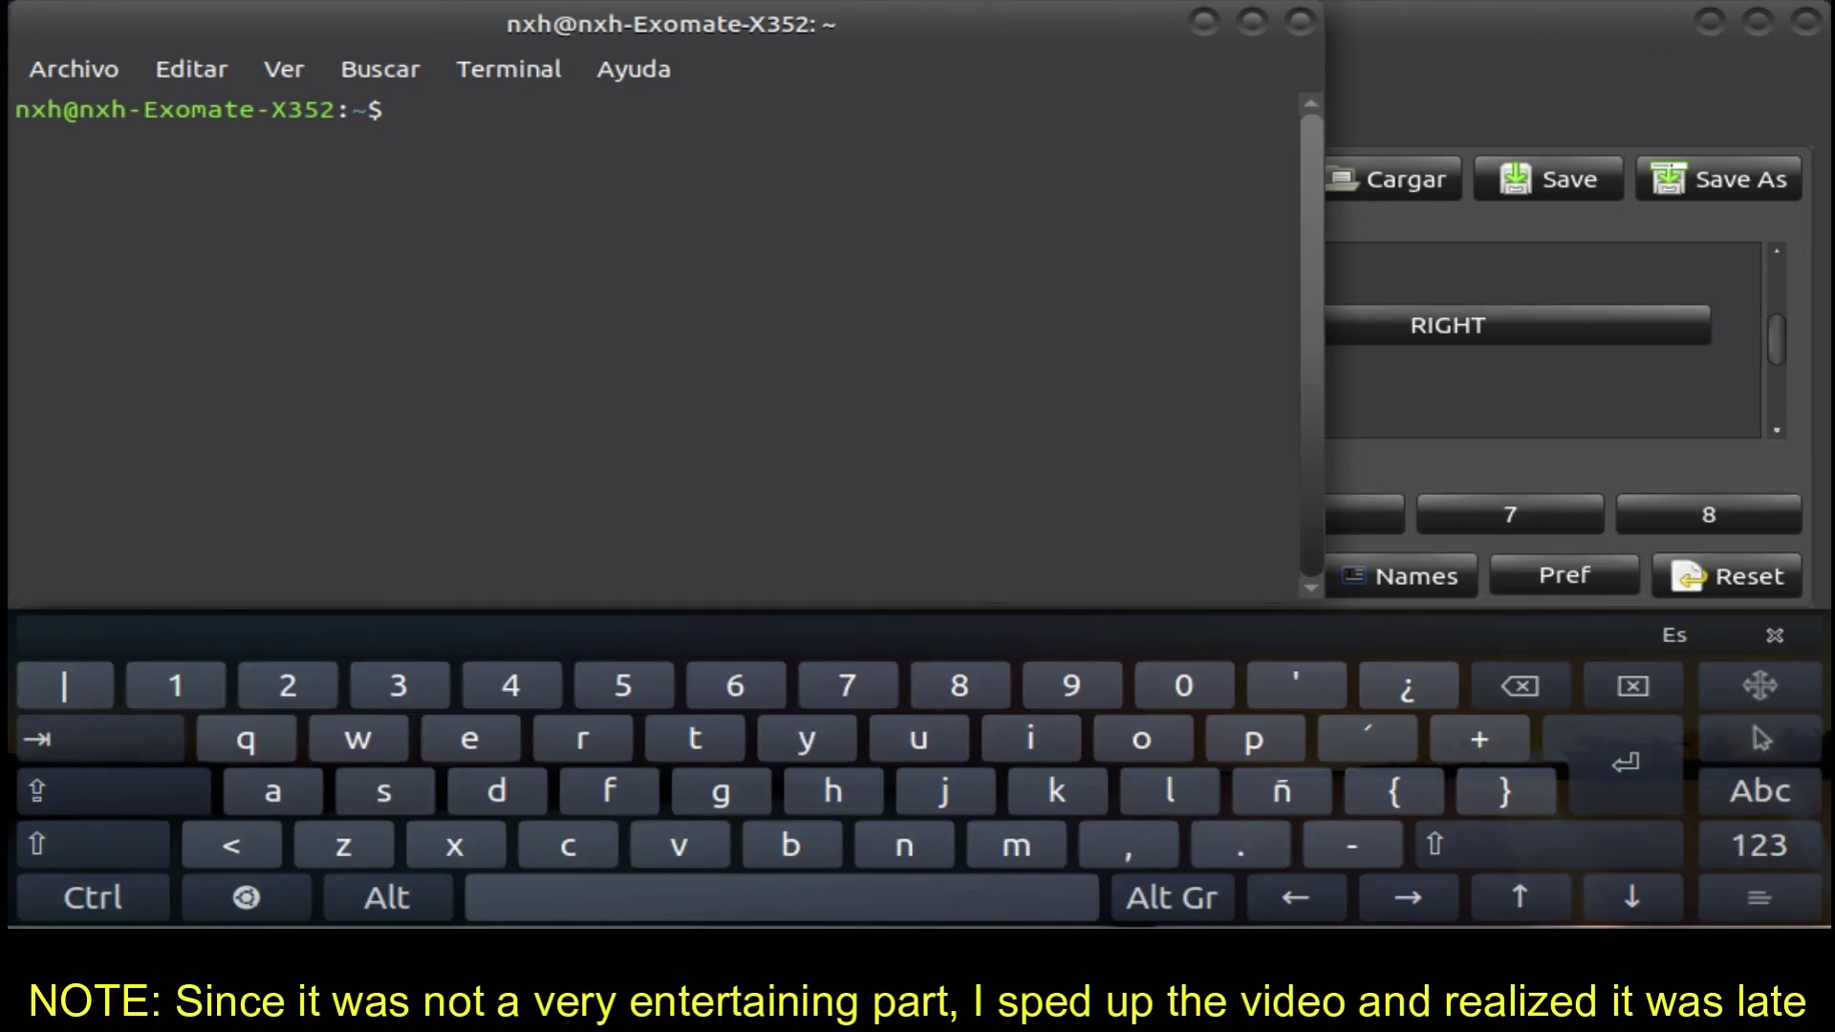
{"action": "left_click", "coordinate": [383, 792]}
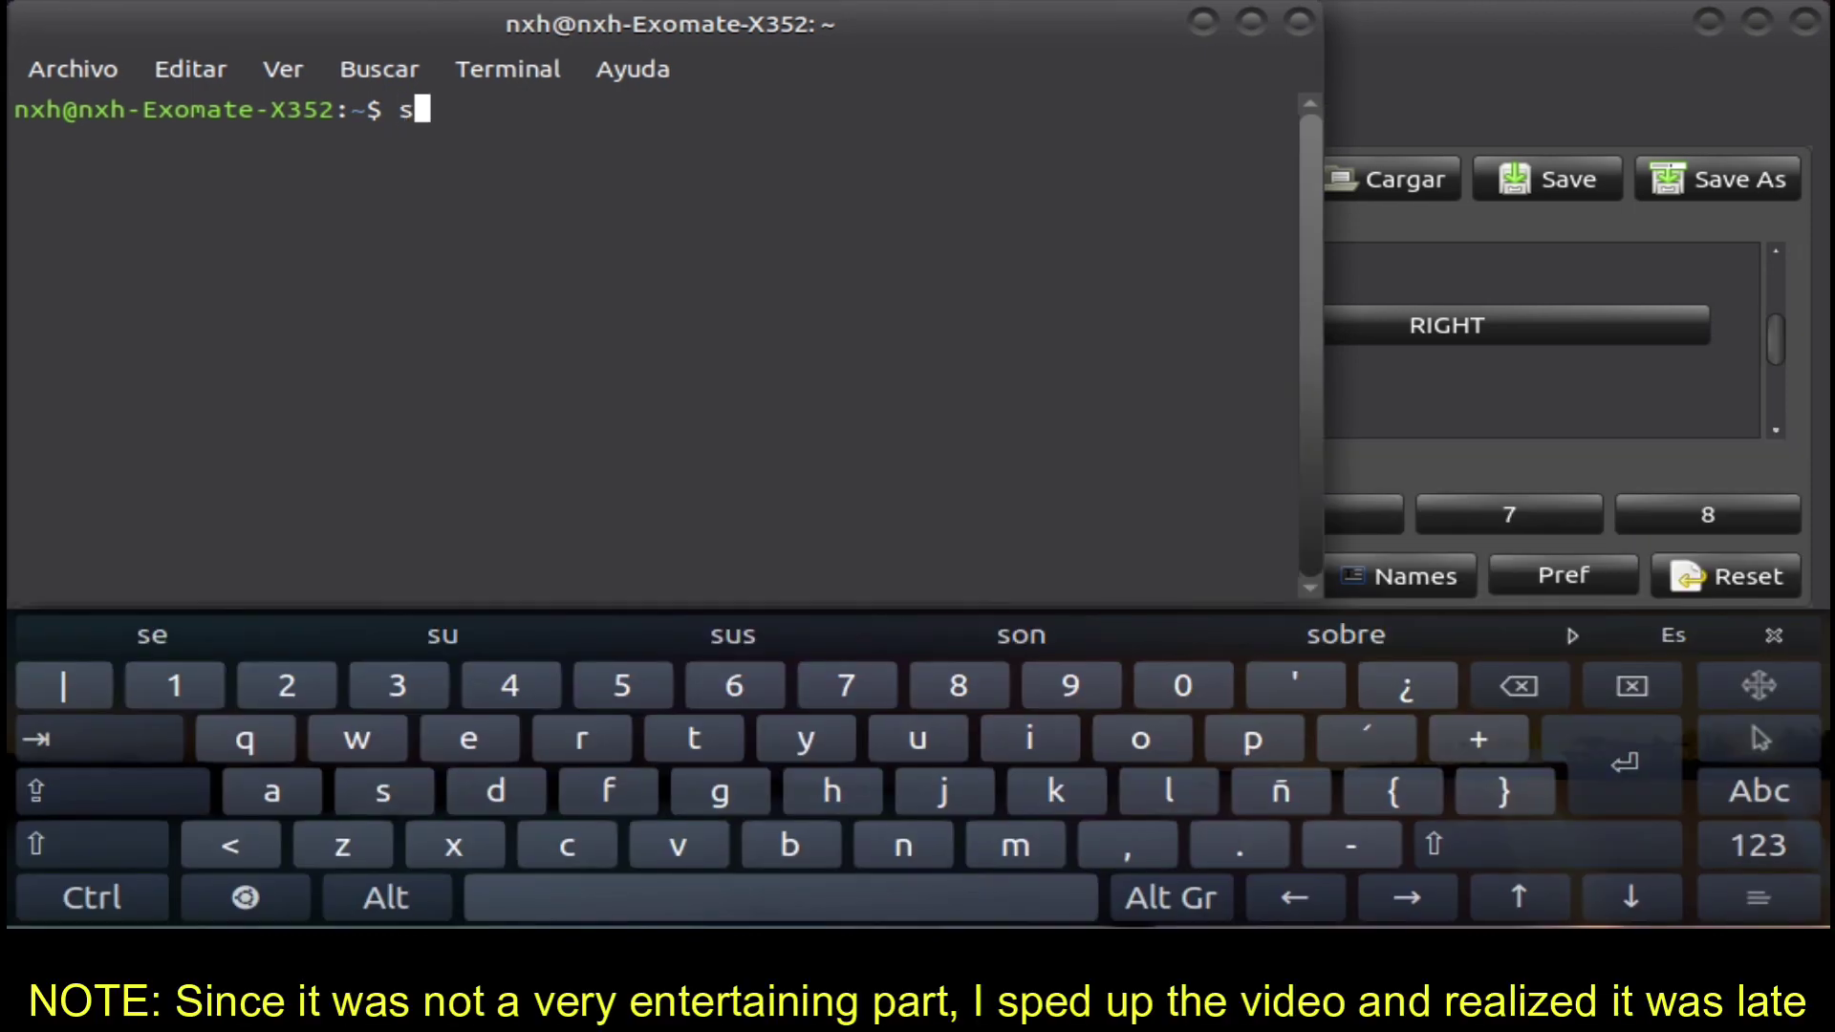
{"action": "left_click", "coordinate": [918, 739]}
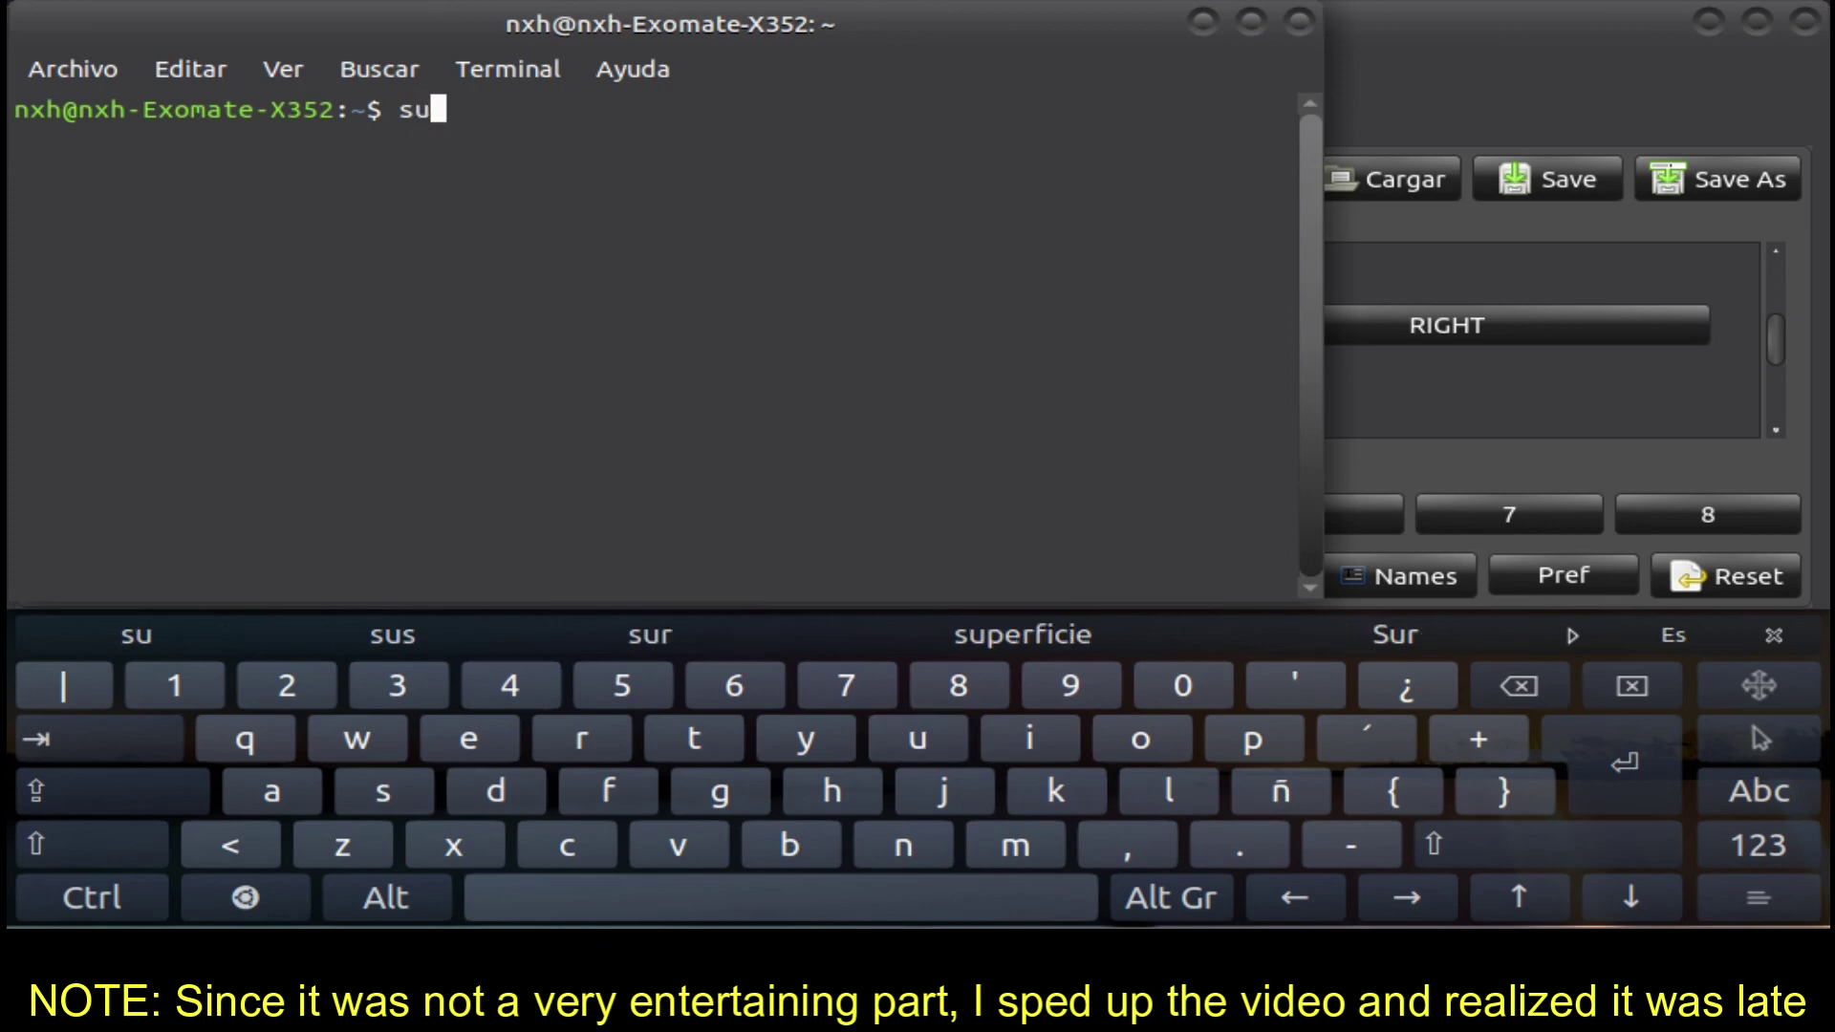
{"action": "left_click", "coordinate": [496, 792]}
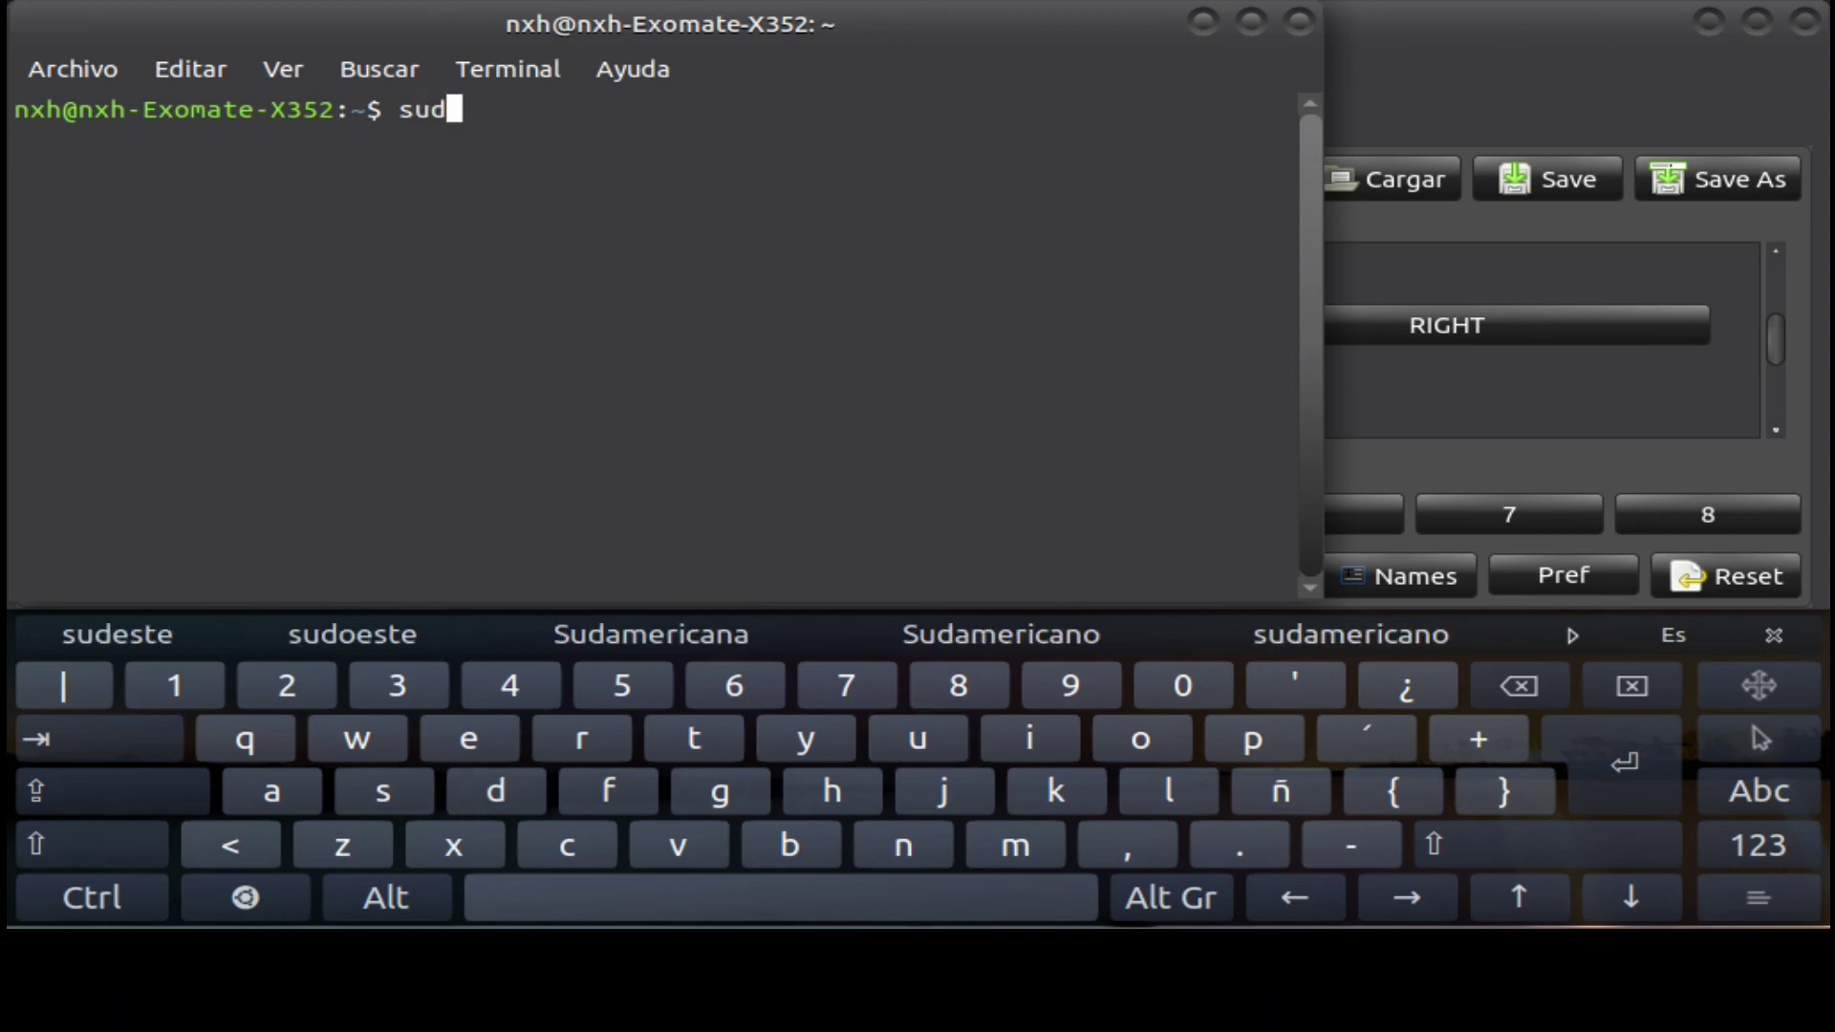
{"action": "left_click", "coordinate": [1140, 739]}
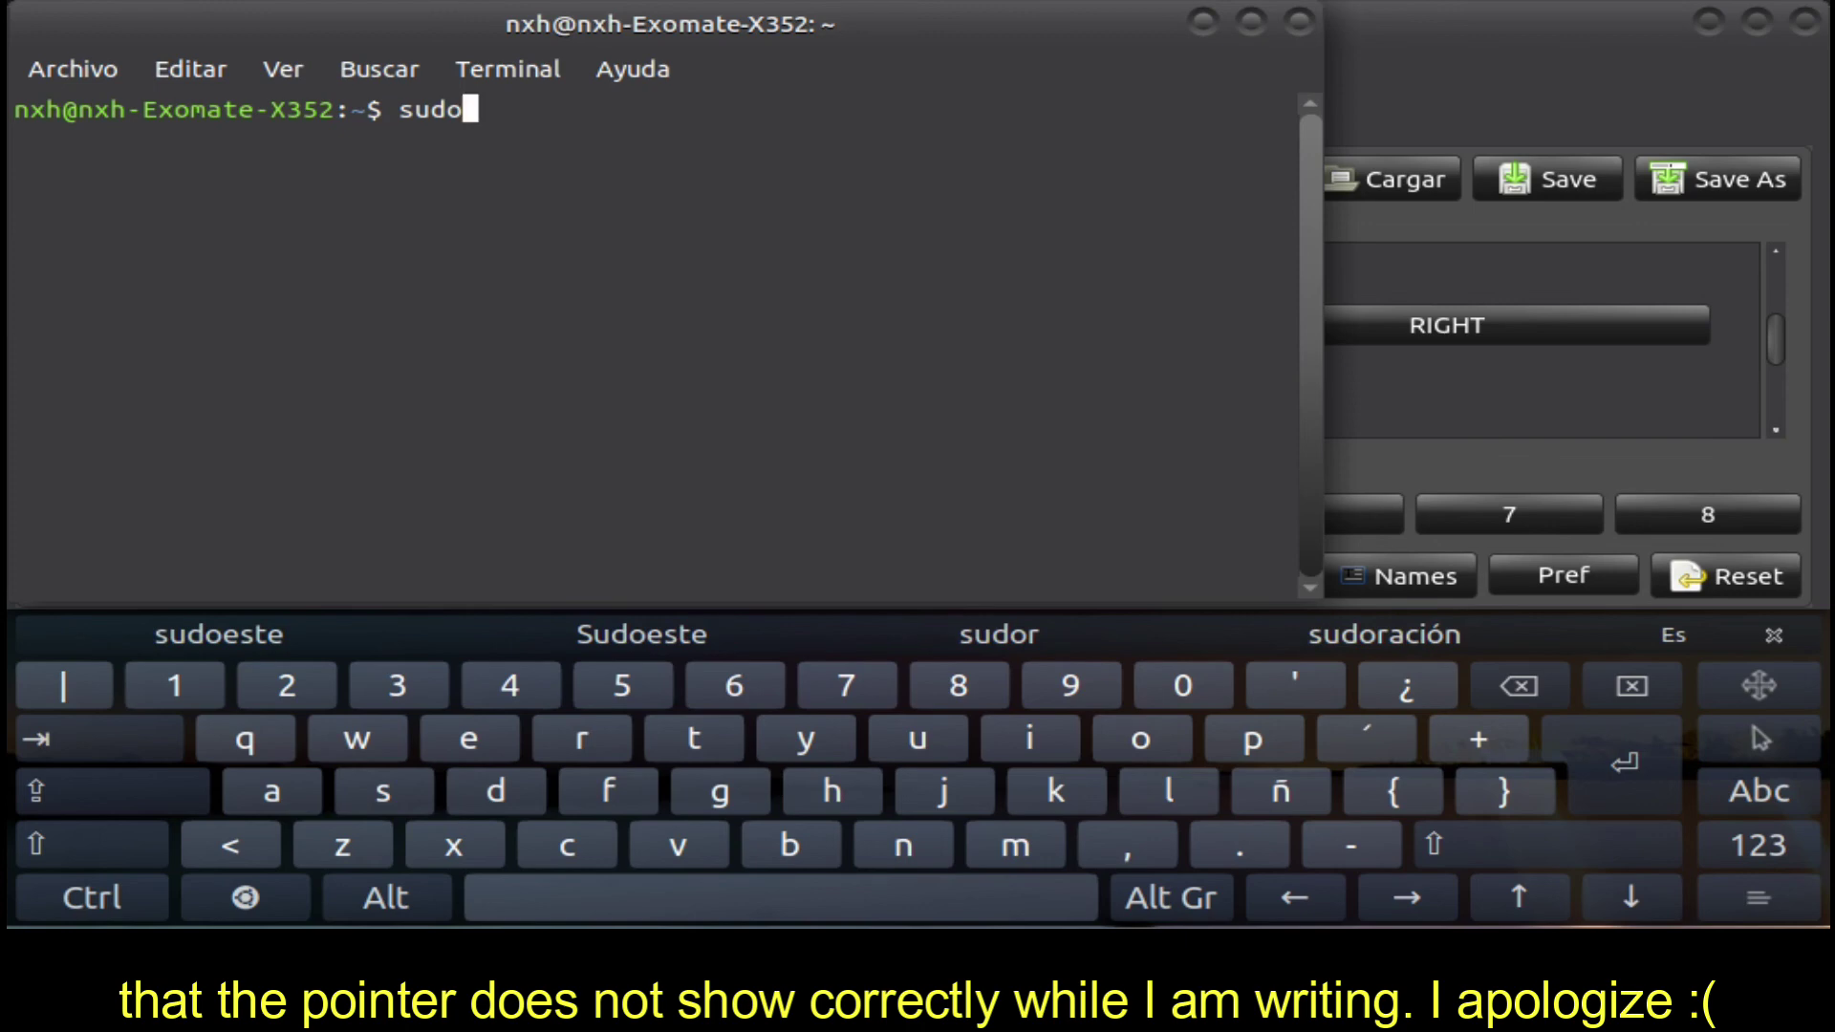
{"action": "left_click", "coordinate": [781, 898]}
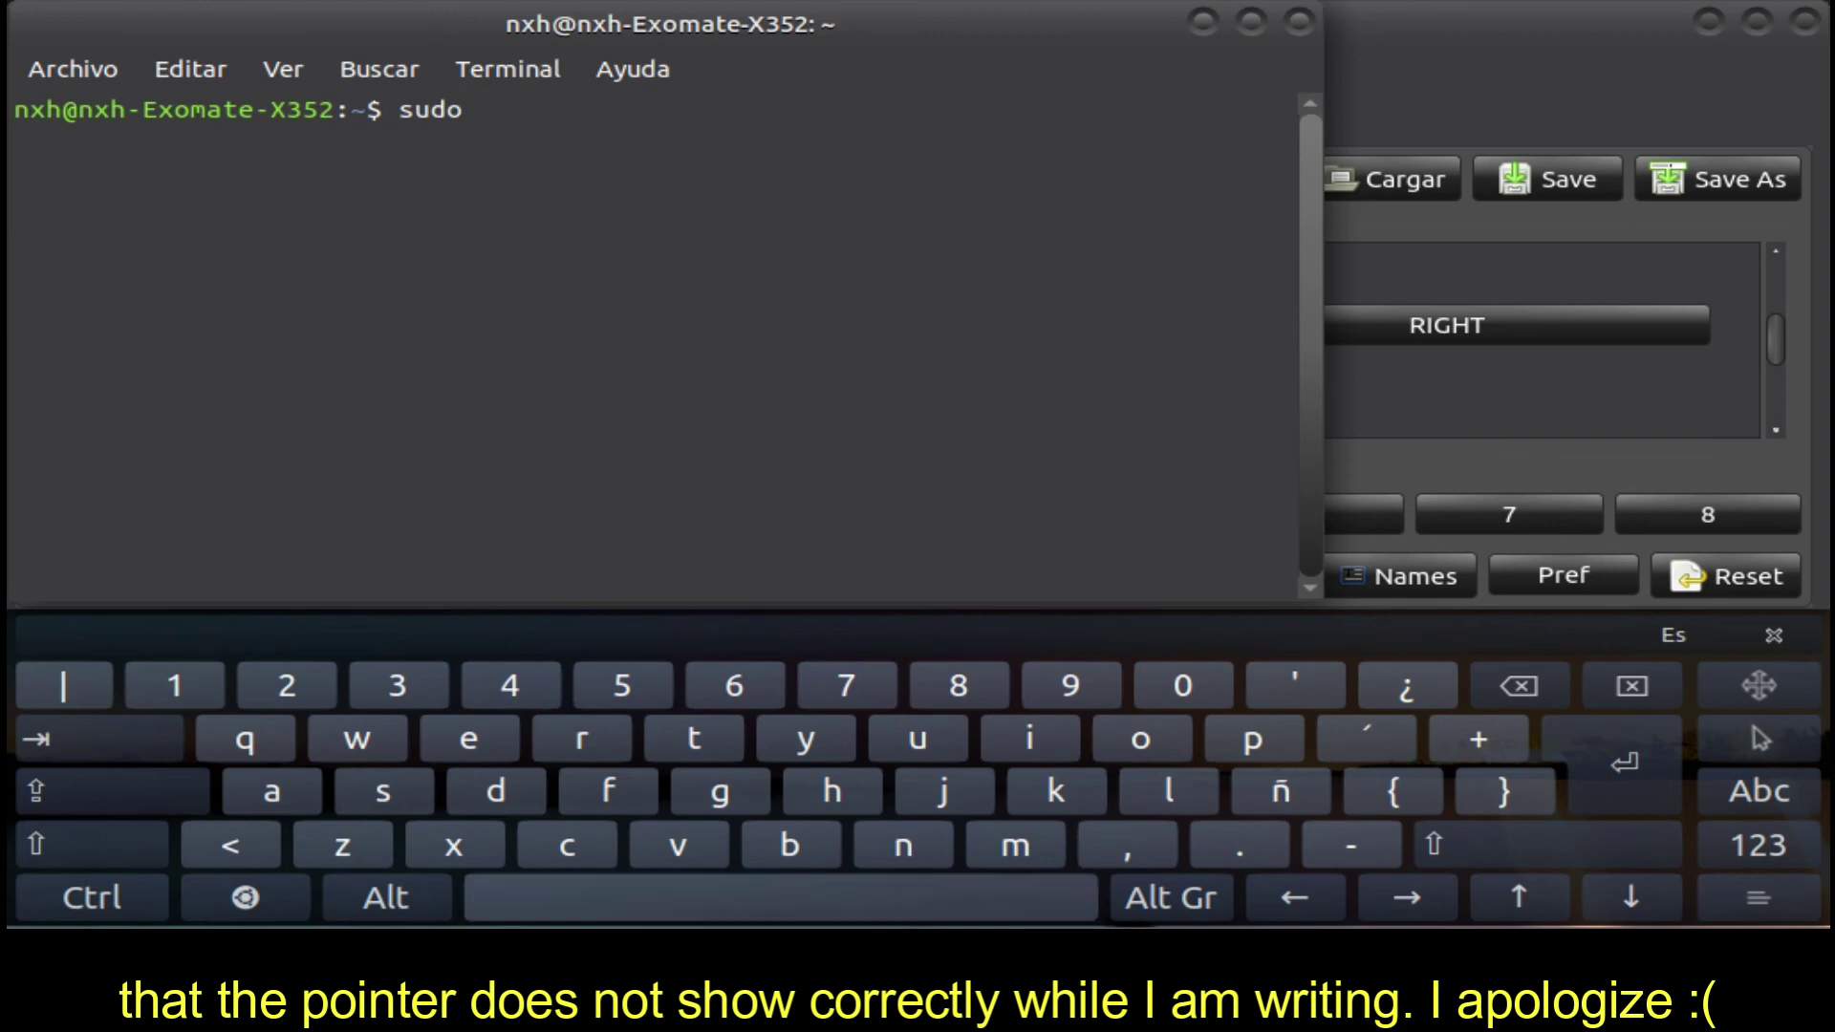
{"action": "left_click", "coordinate": [272, 791]}
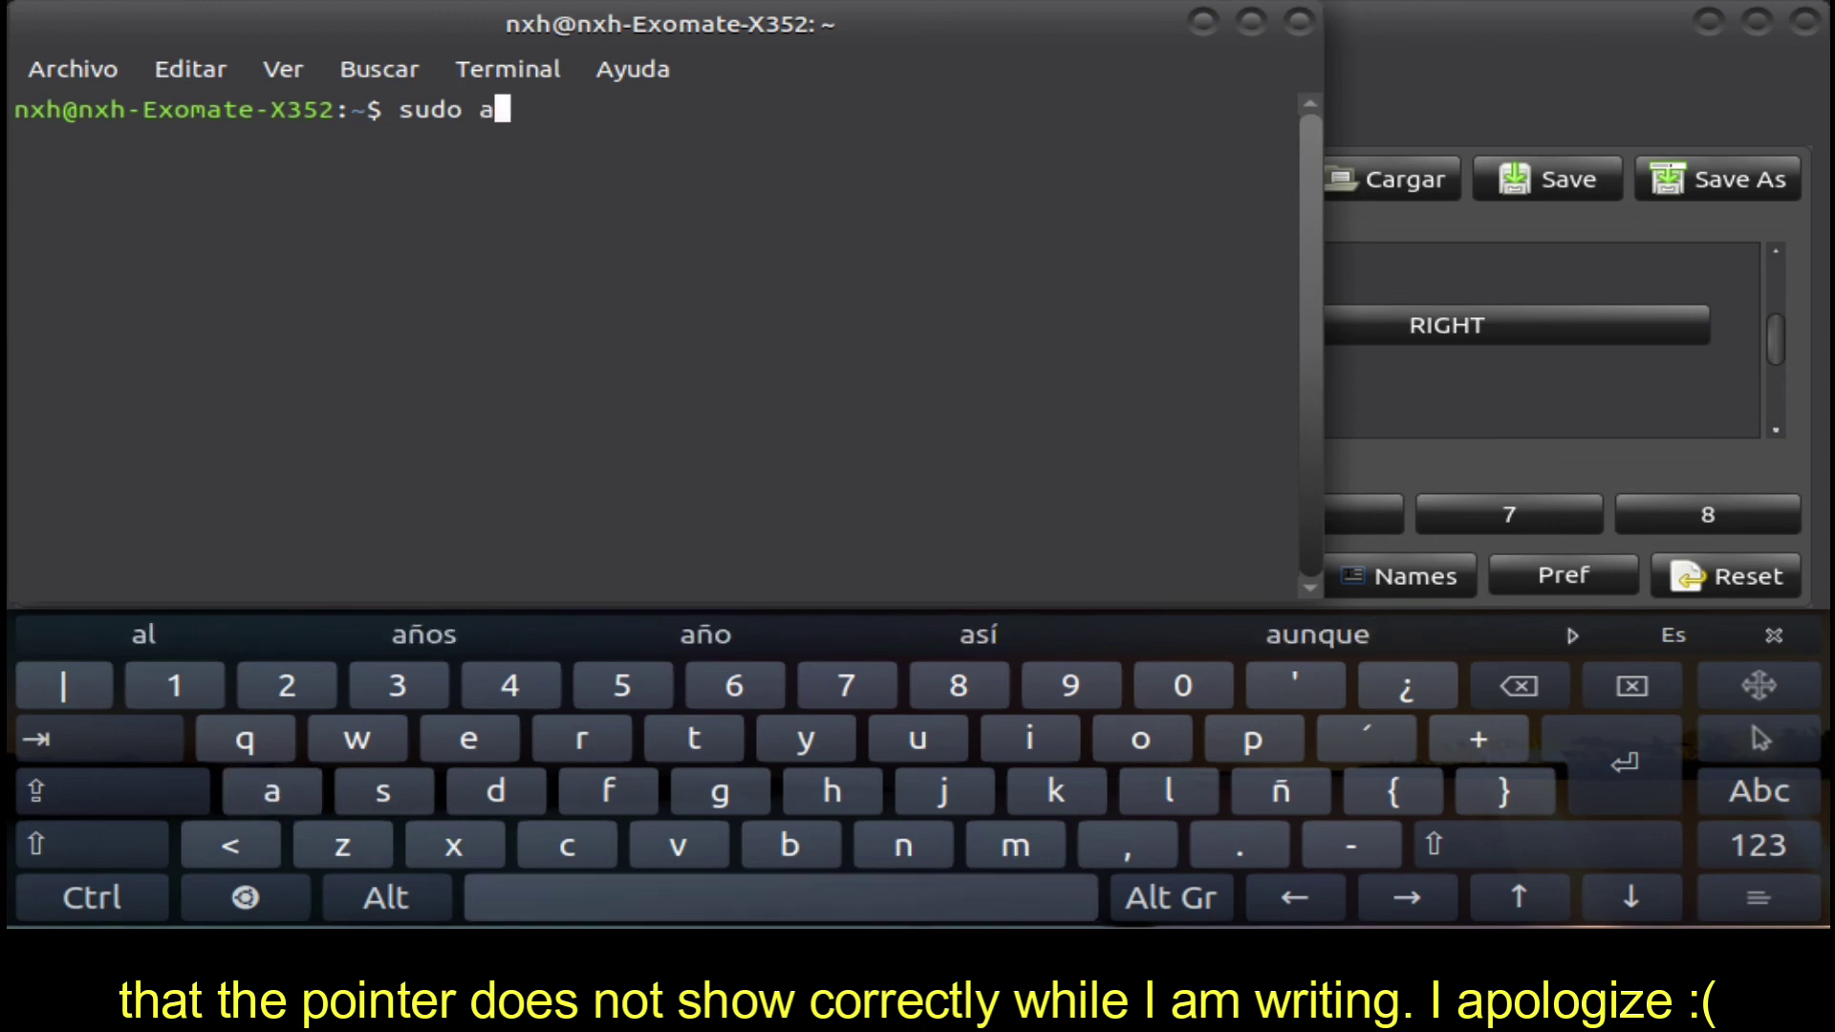
{"action": "left_click", "coordinate": [1253, 739]}
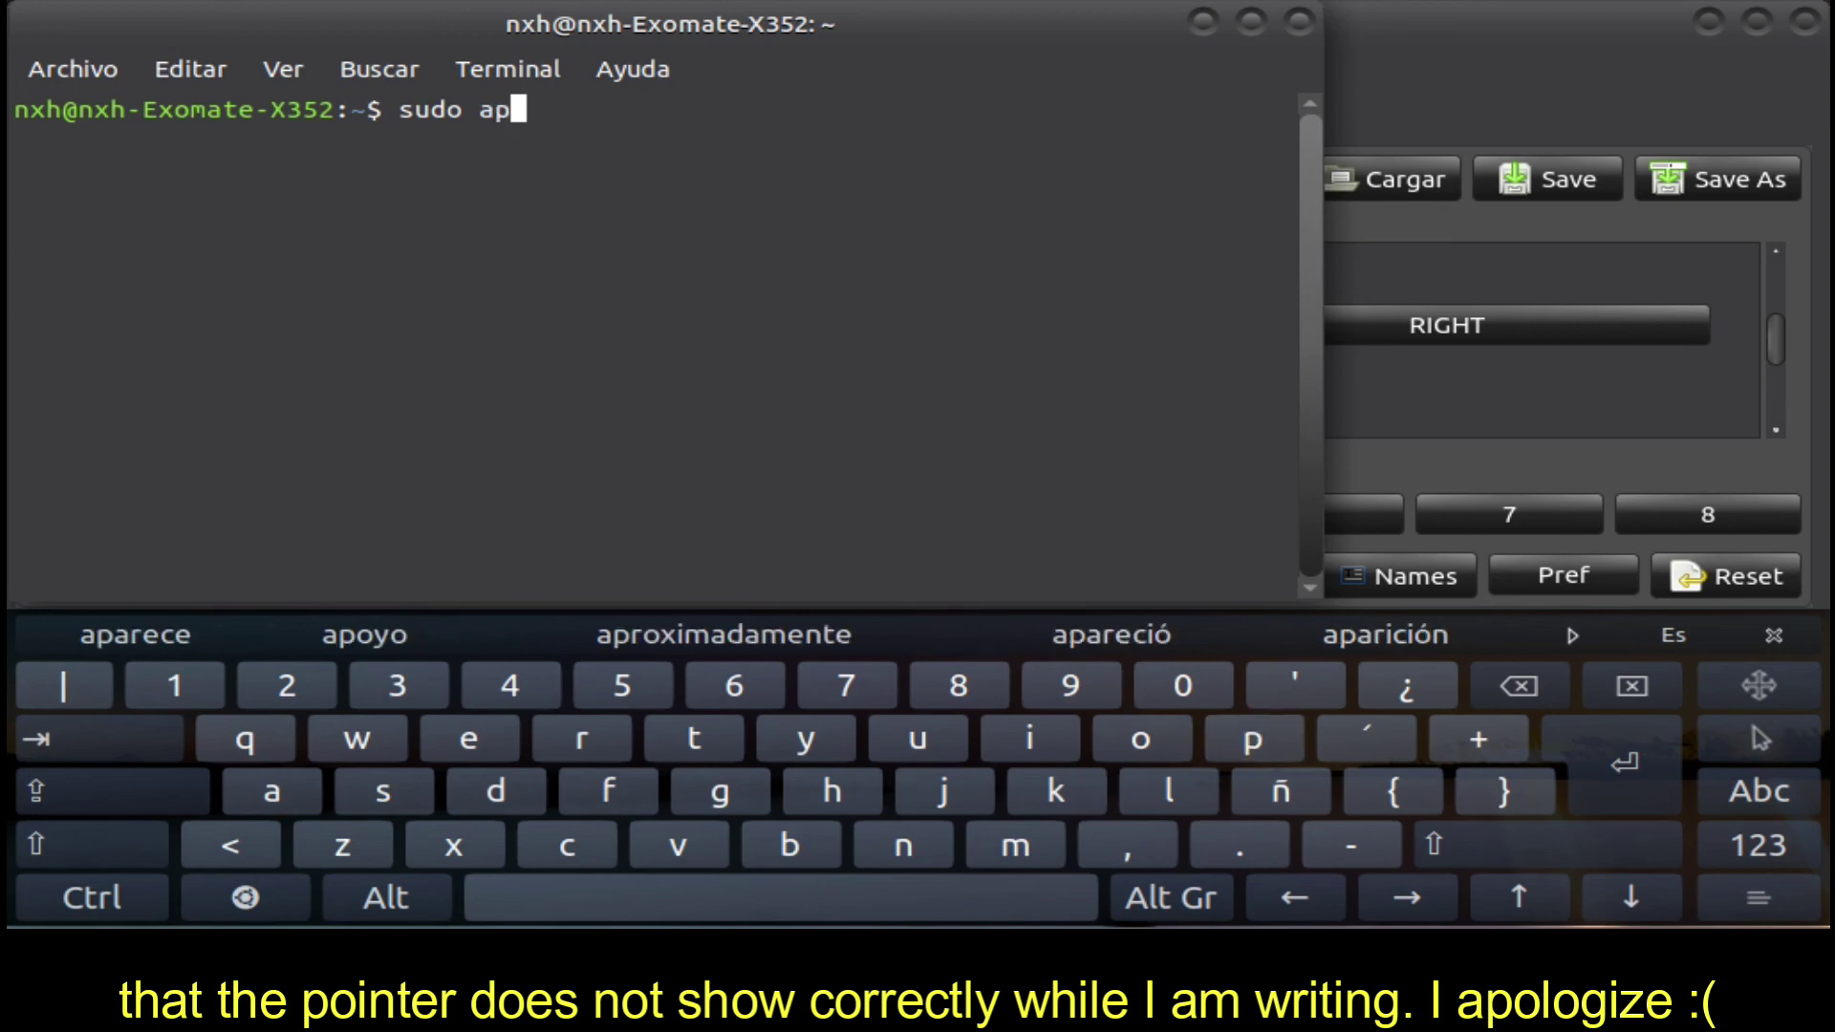
{"action": "left_click", "coordinate": [694, 739]}
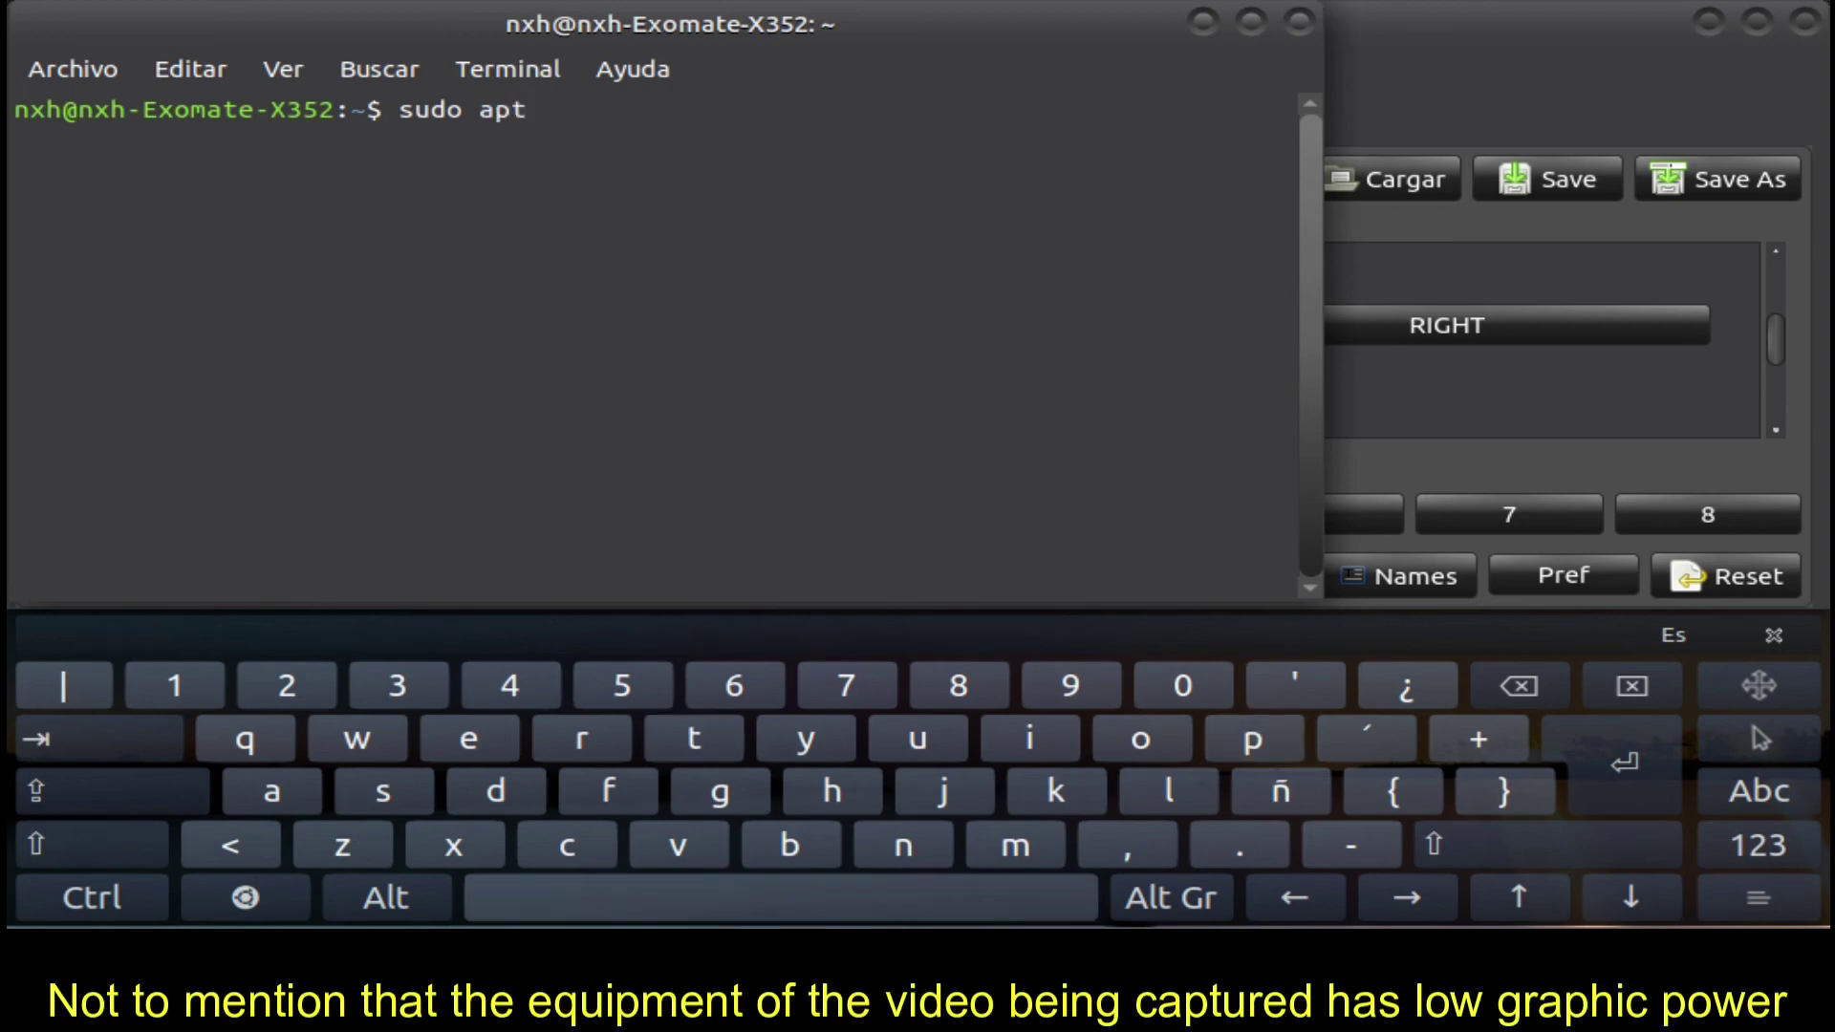
{"action": "left_click", "coordinate": [917, 739]}
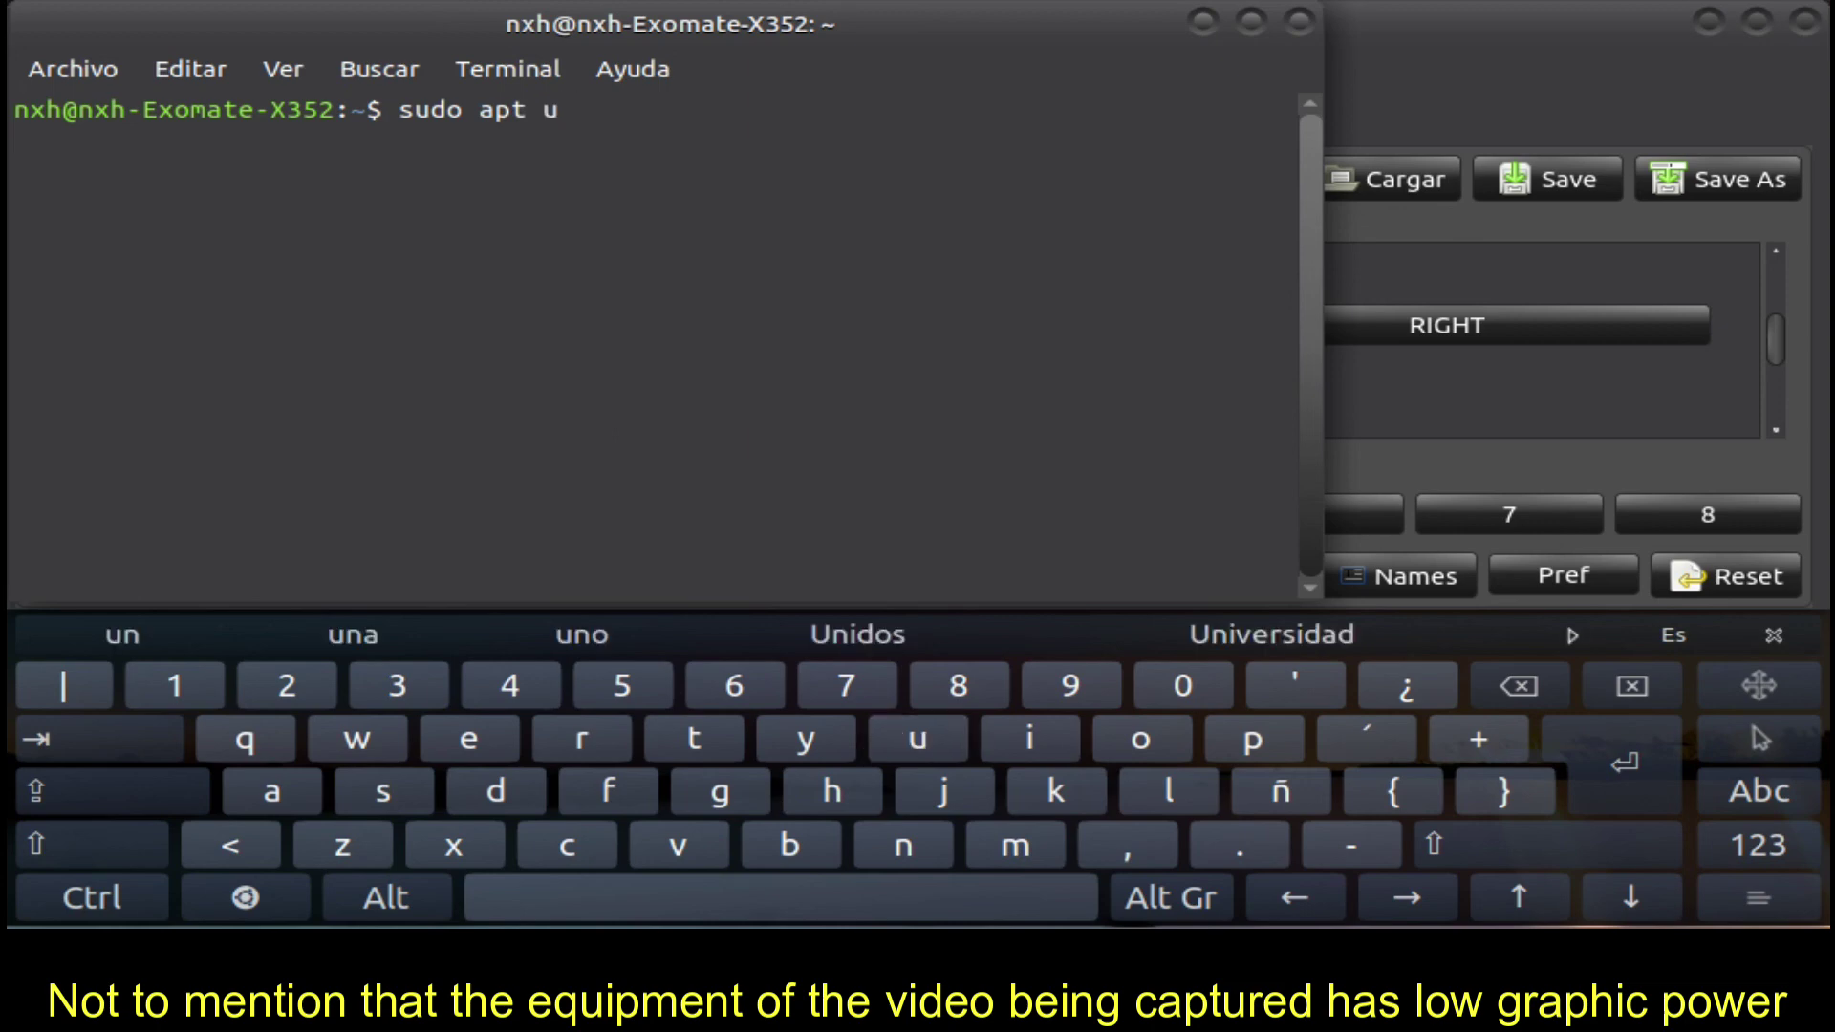
{"action": "type", "text": "p"}
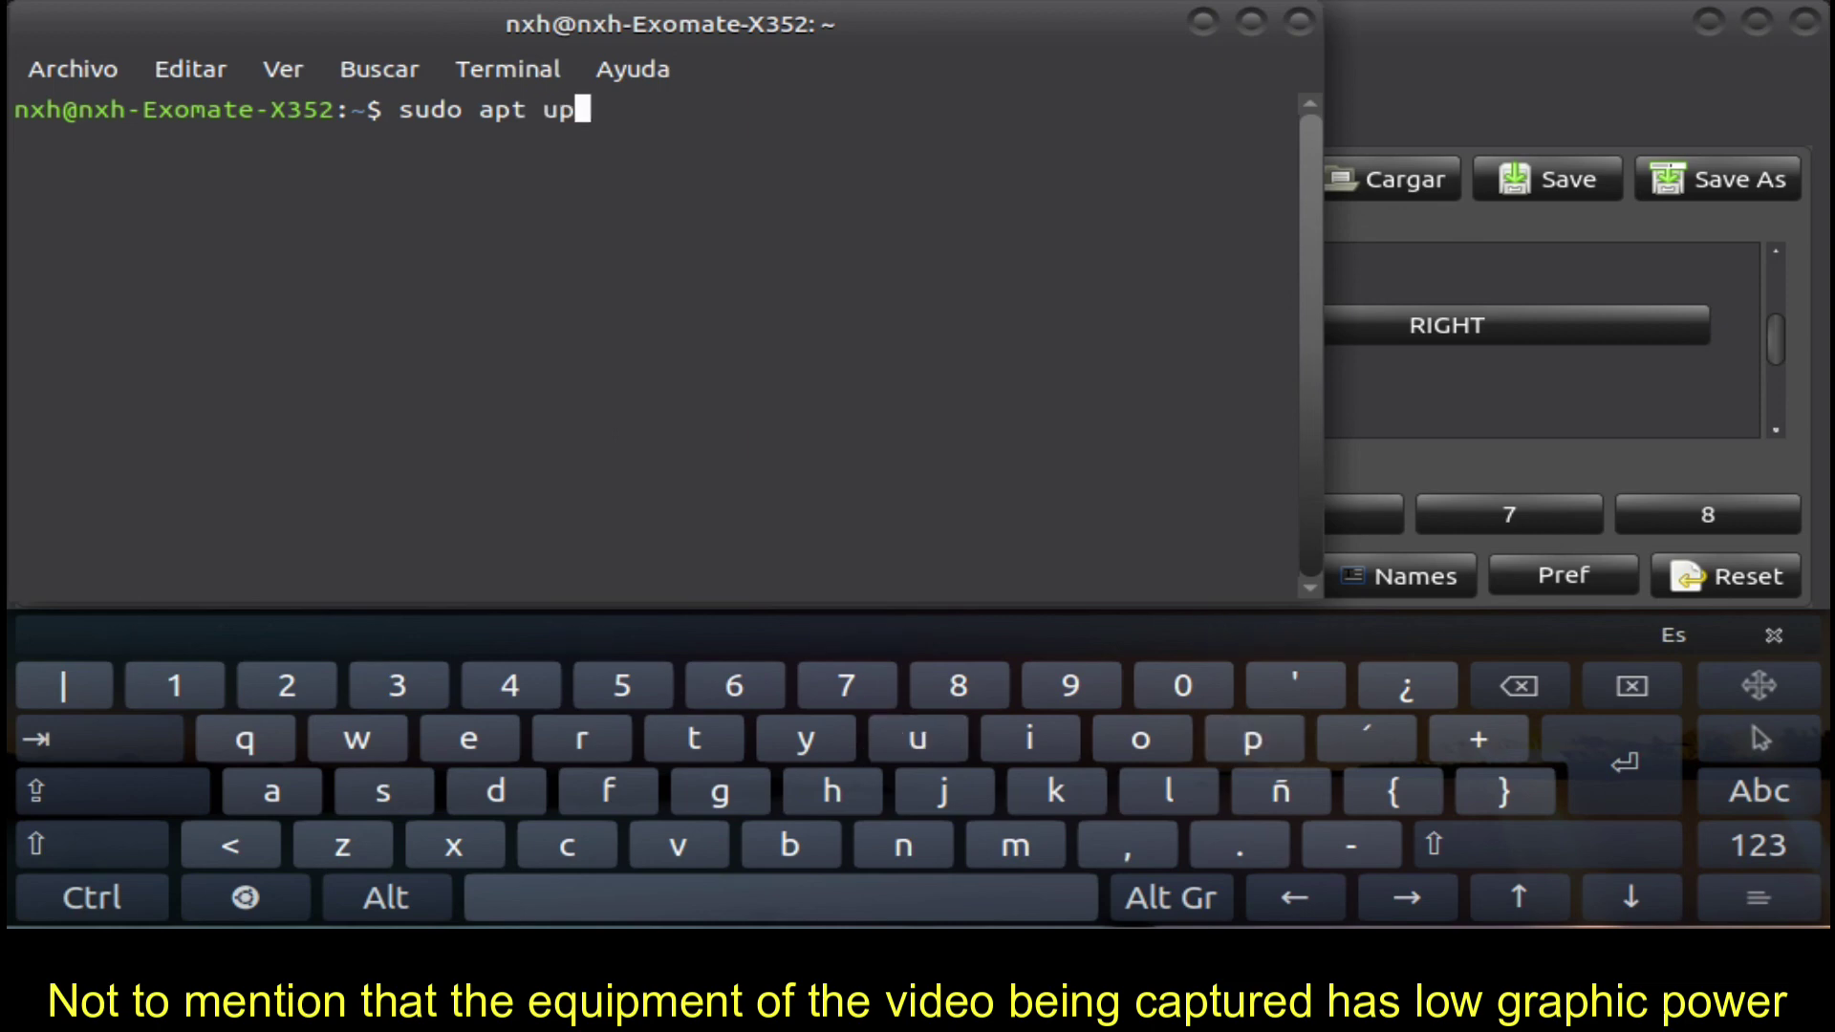
{"action": "type", "text": "date"}
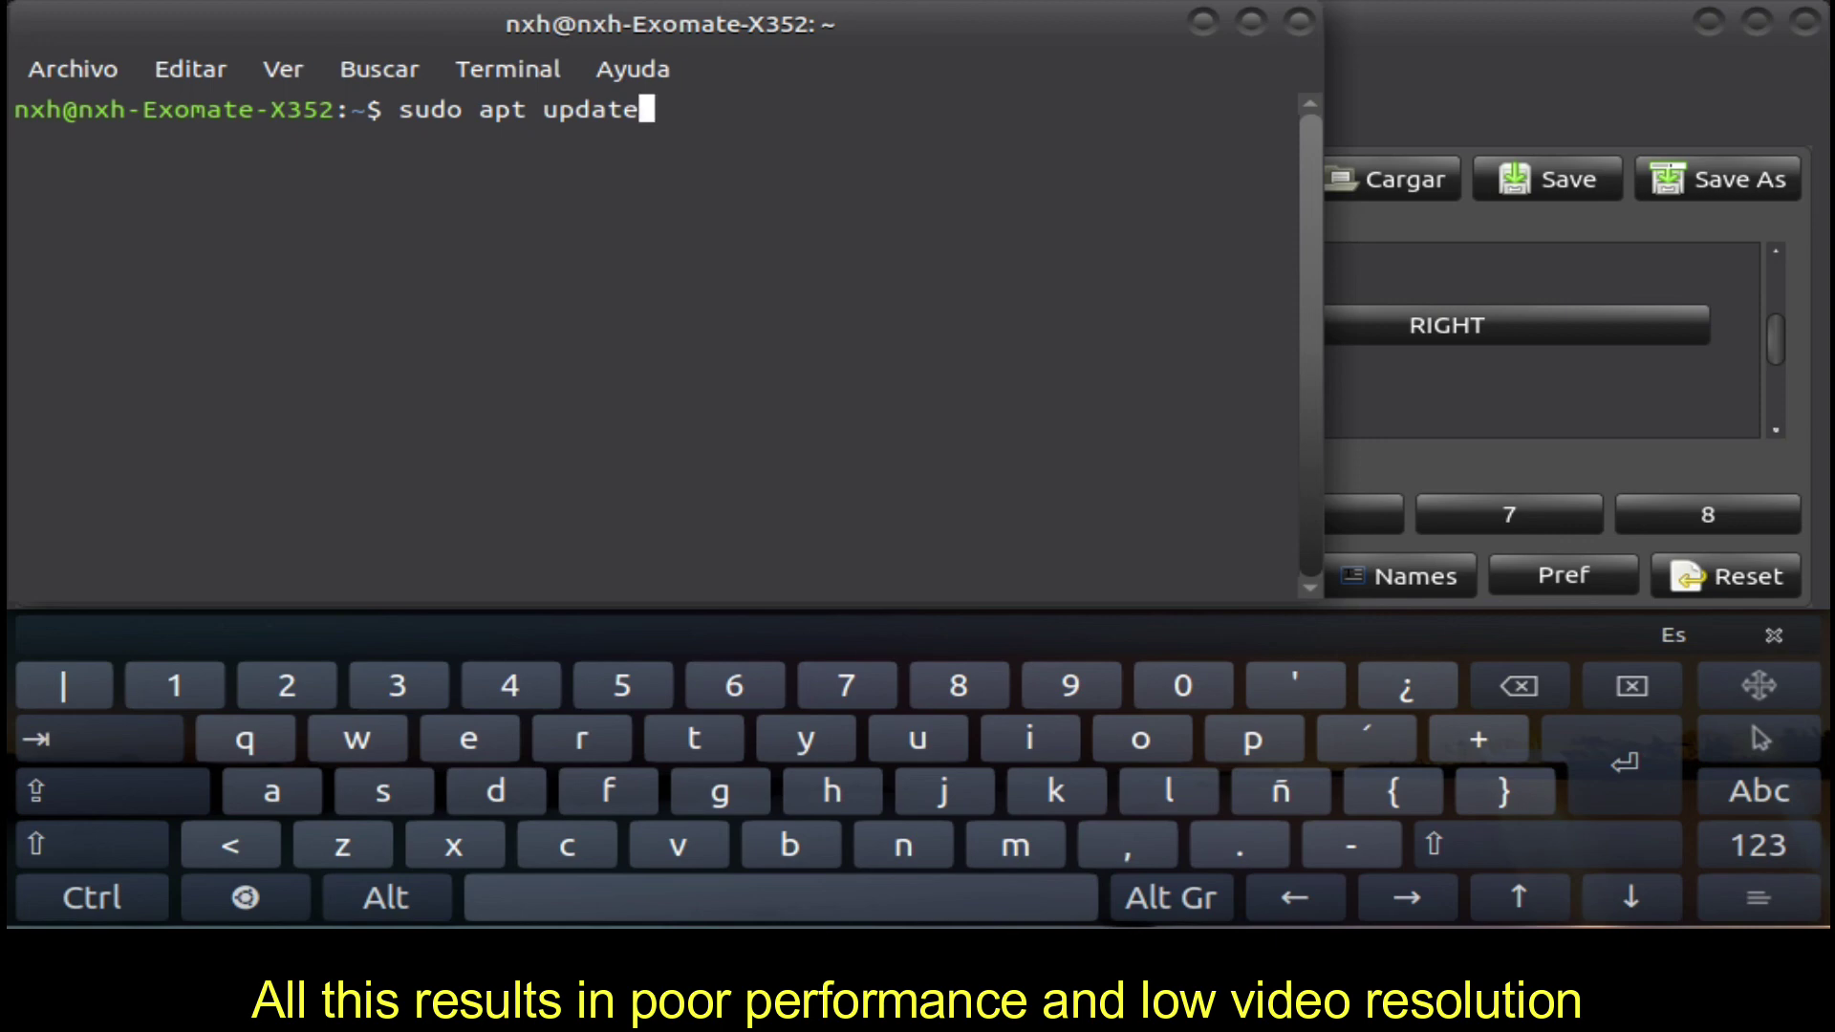
{"action": "key", "text": "Return"}
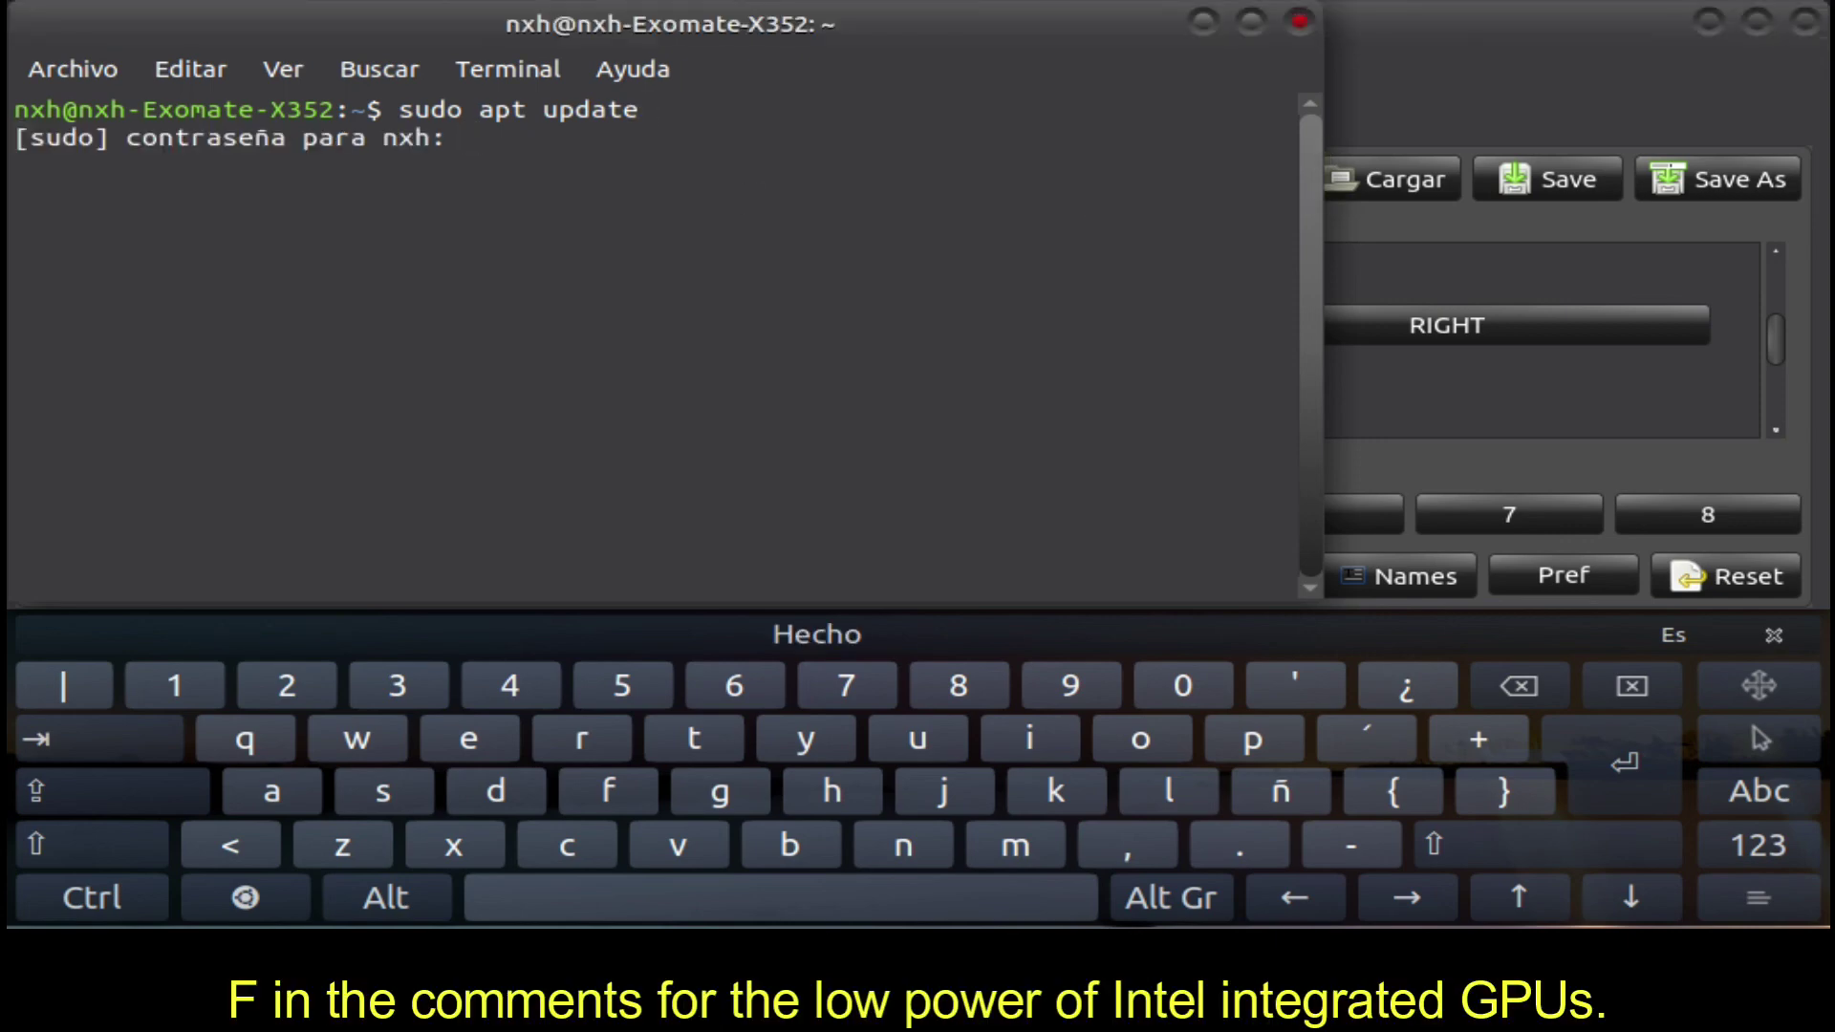
- Clear the terminal and AntiMicroX windows off the desktop and open the system's Atajos de teclado settings
{"action": "key", "text": "alt+Tab"}
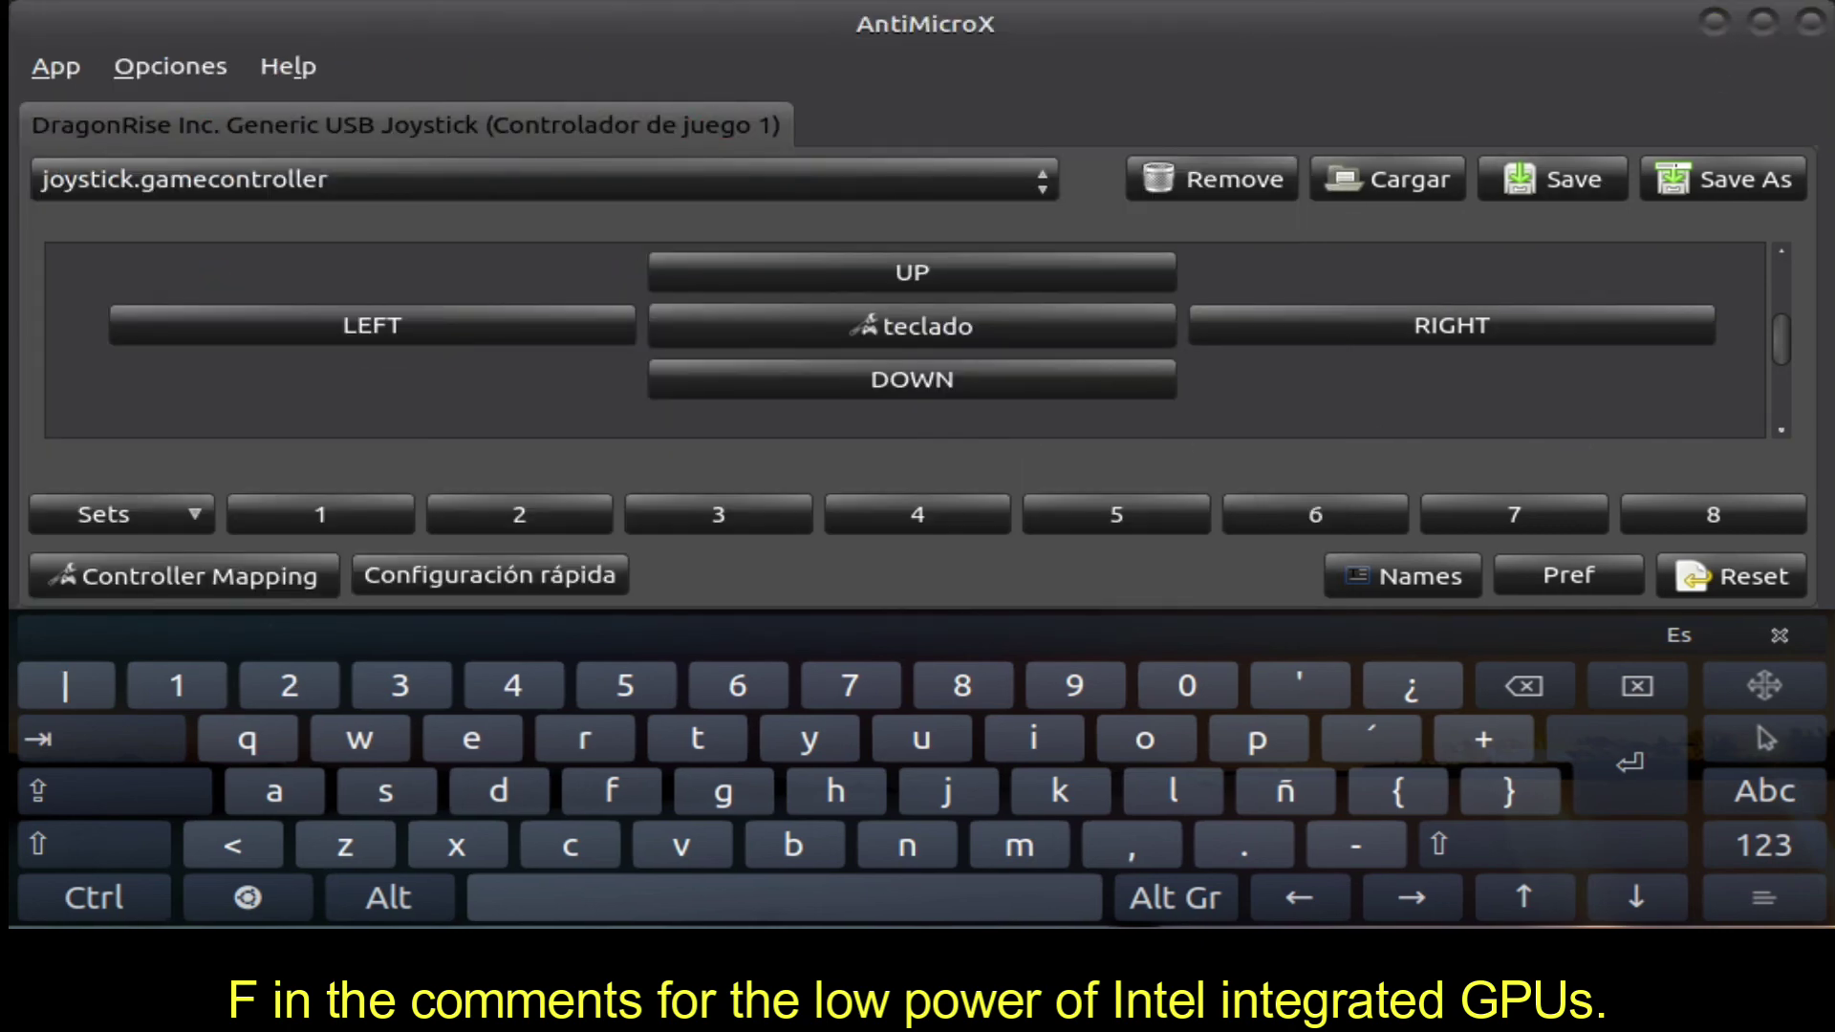
{"action": "left_click", "coordinate": [1714, 22]}
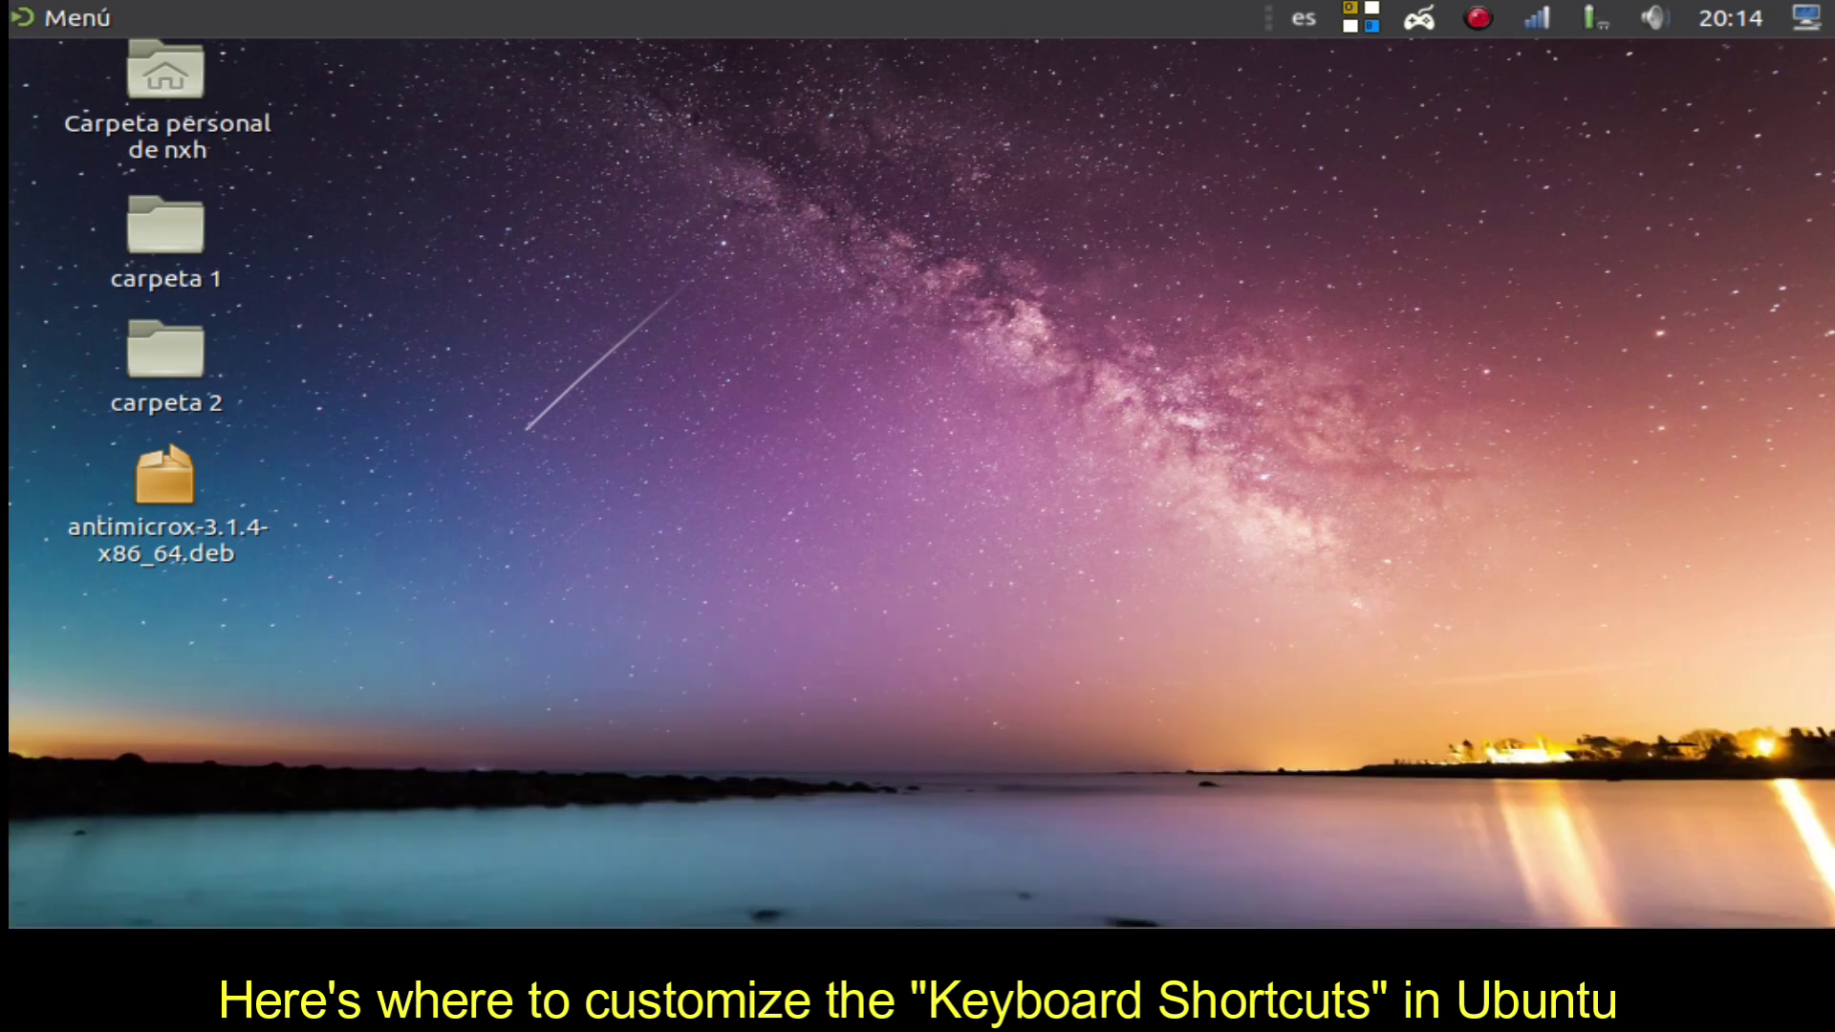
{"action": "key", "text": "super"}
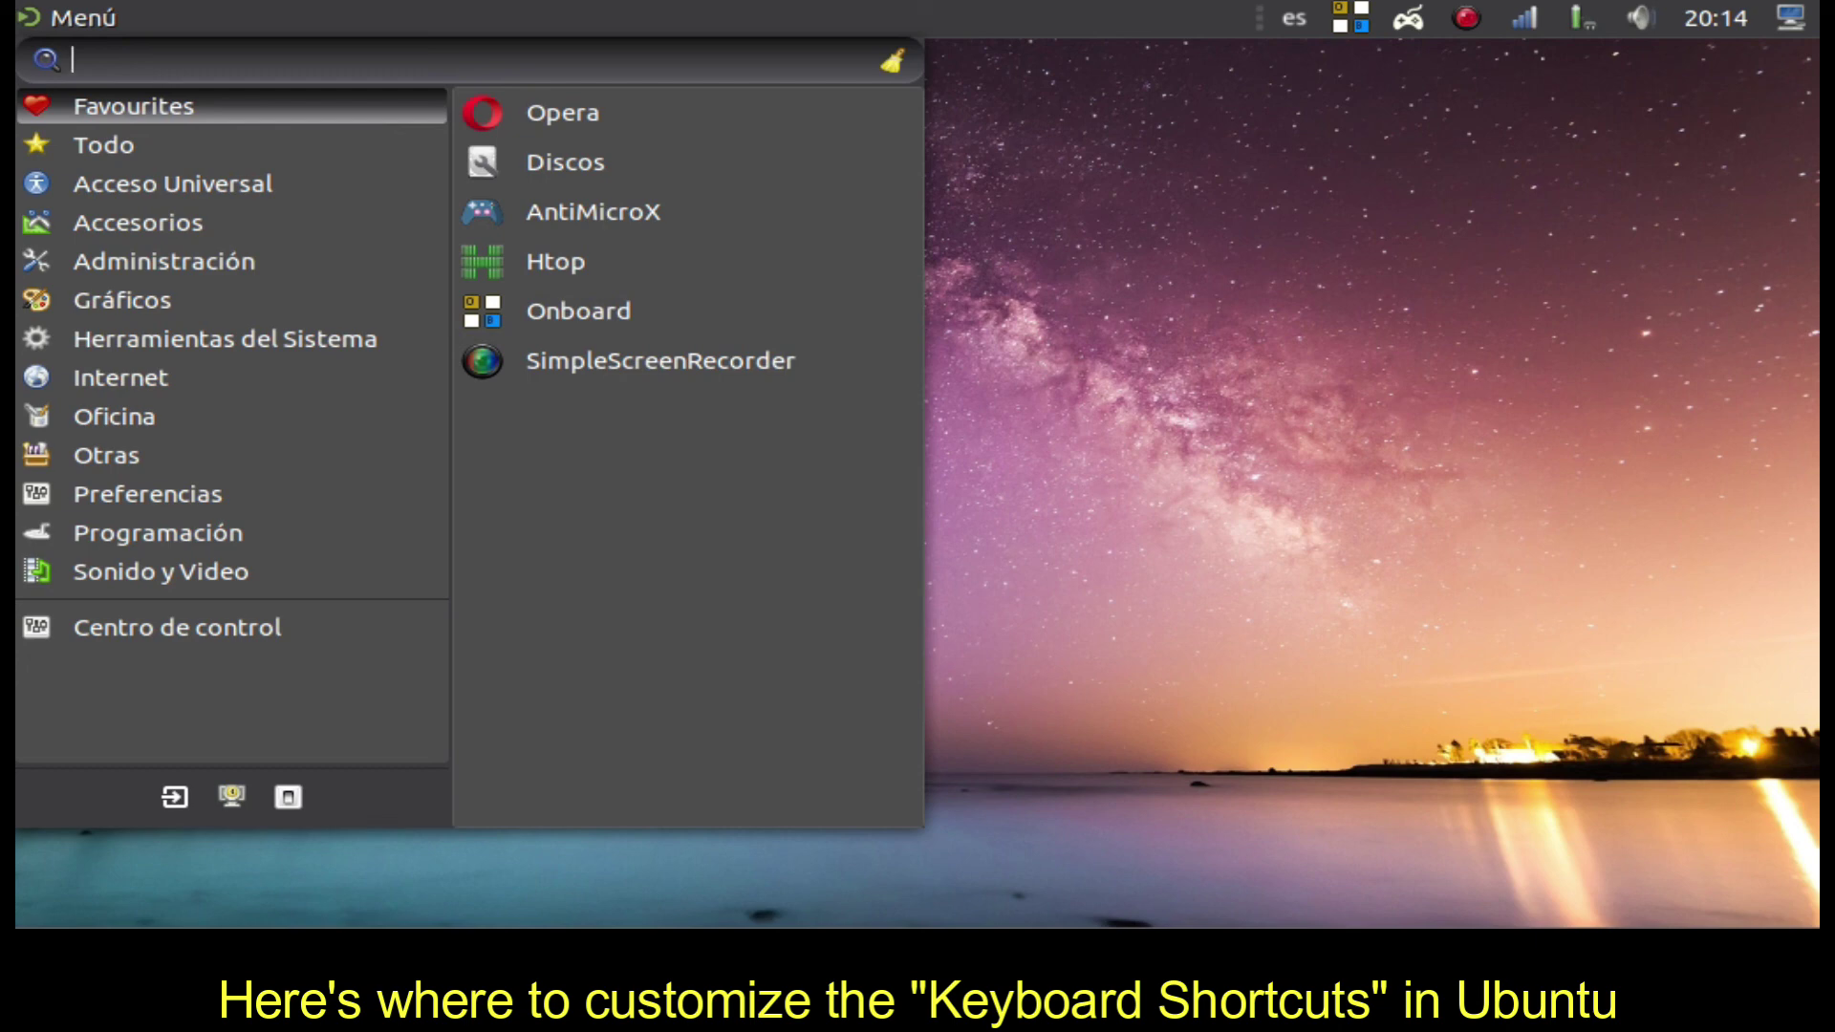
{"action": "type", "text": "ata"}
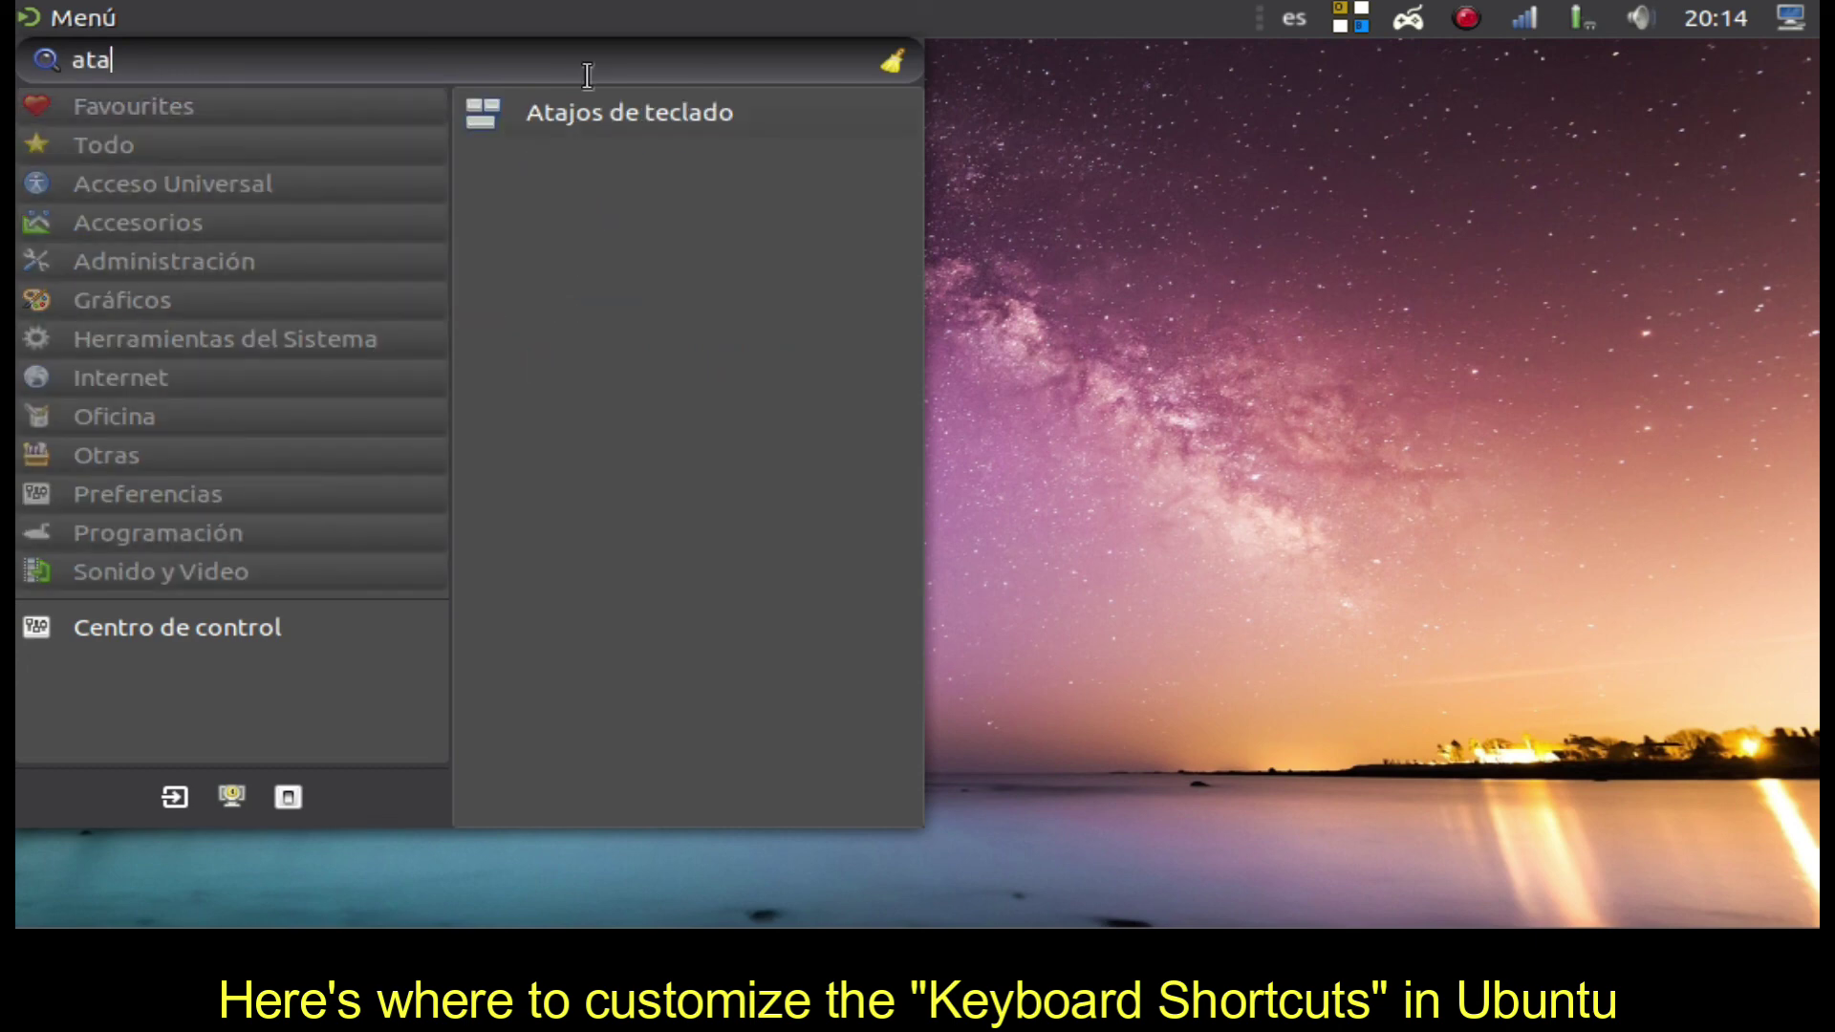
{"action": "left_click", "coordinate": [593, 113]}
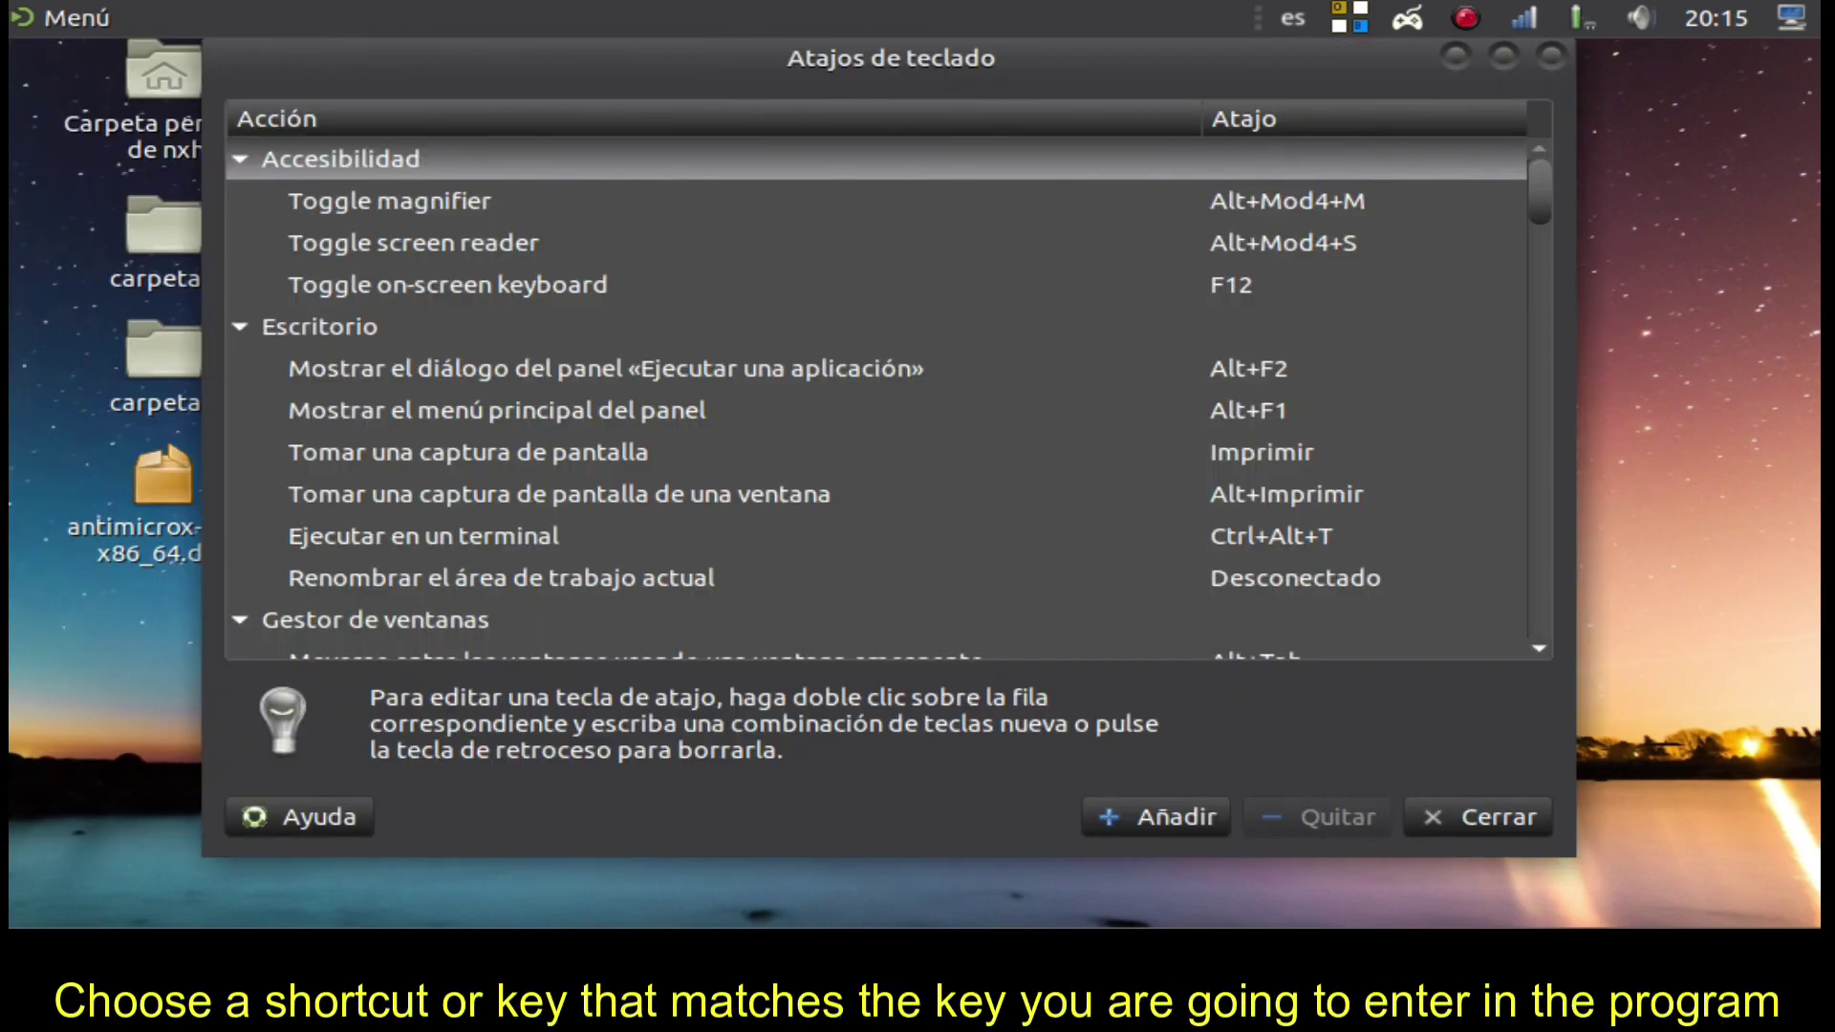
- Check the "Toggle on-screen keyboard" shortcut, close the shortcut settings and test showing and hiding the keyboard
{"action": "left_click", "coordinate": [320, 327]}
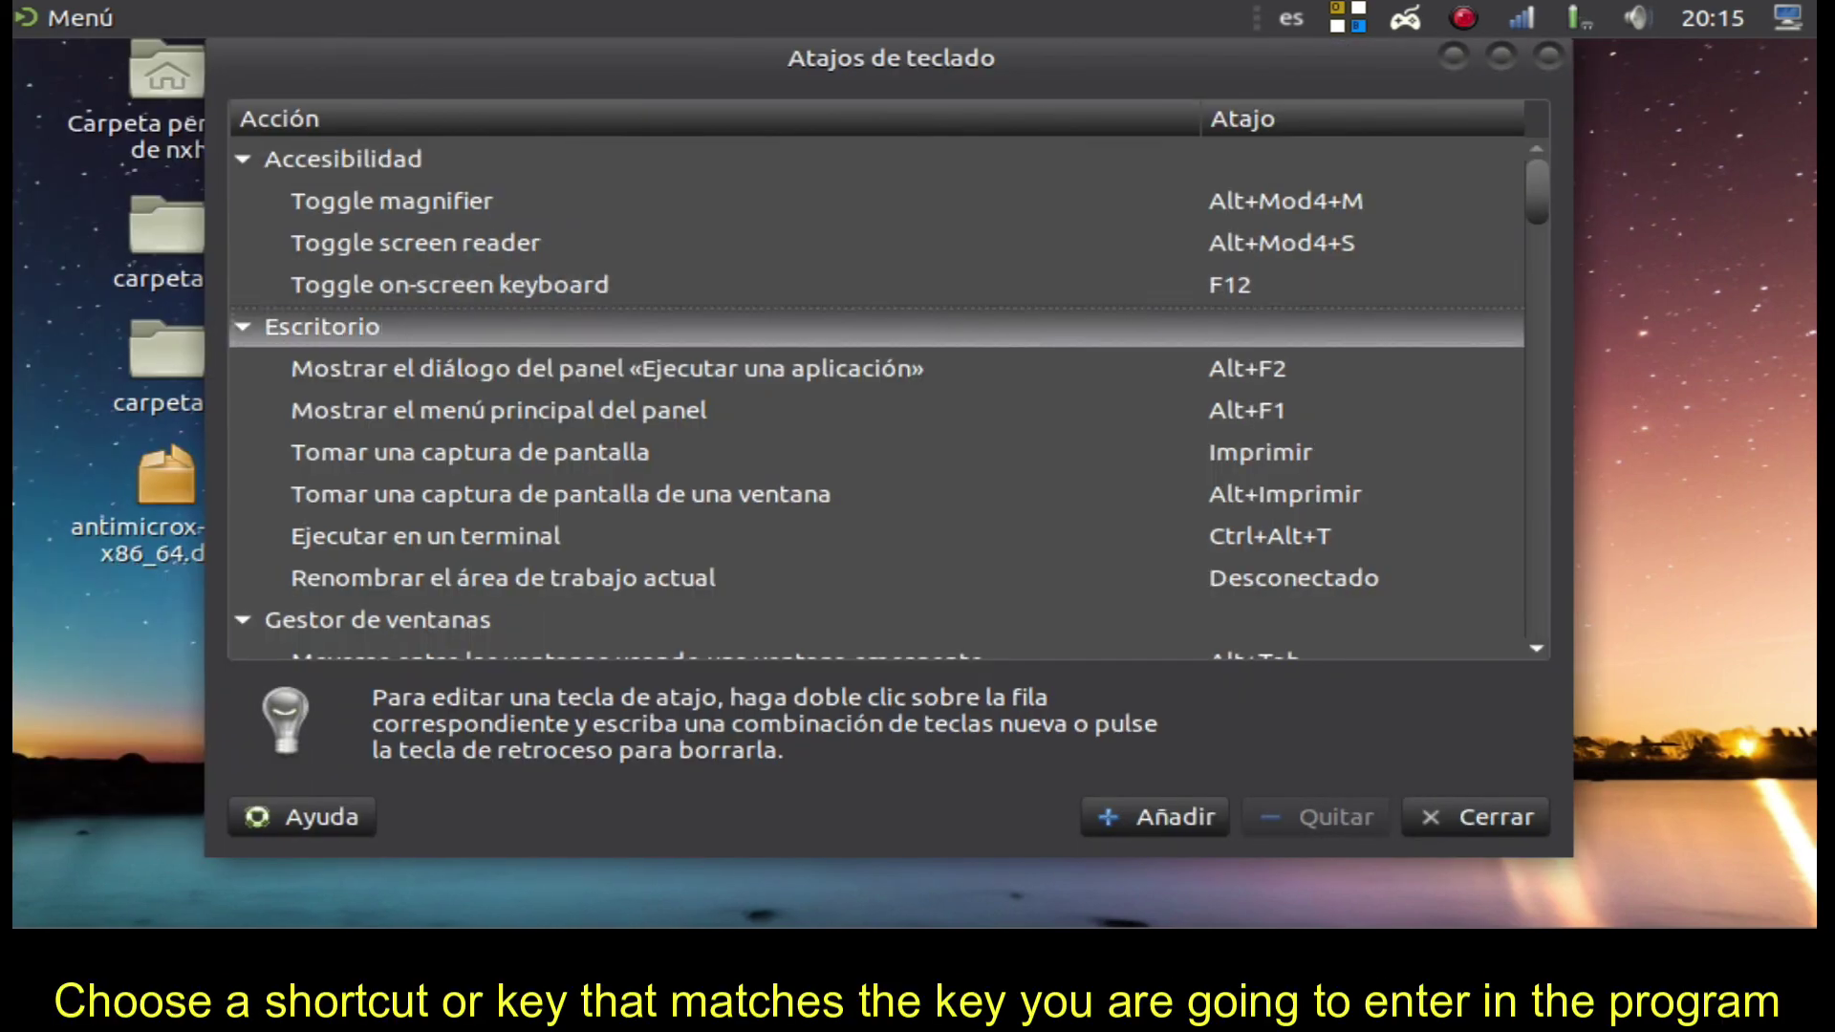
{"action": "left_click", "coordinate": [449, 285]}
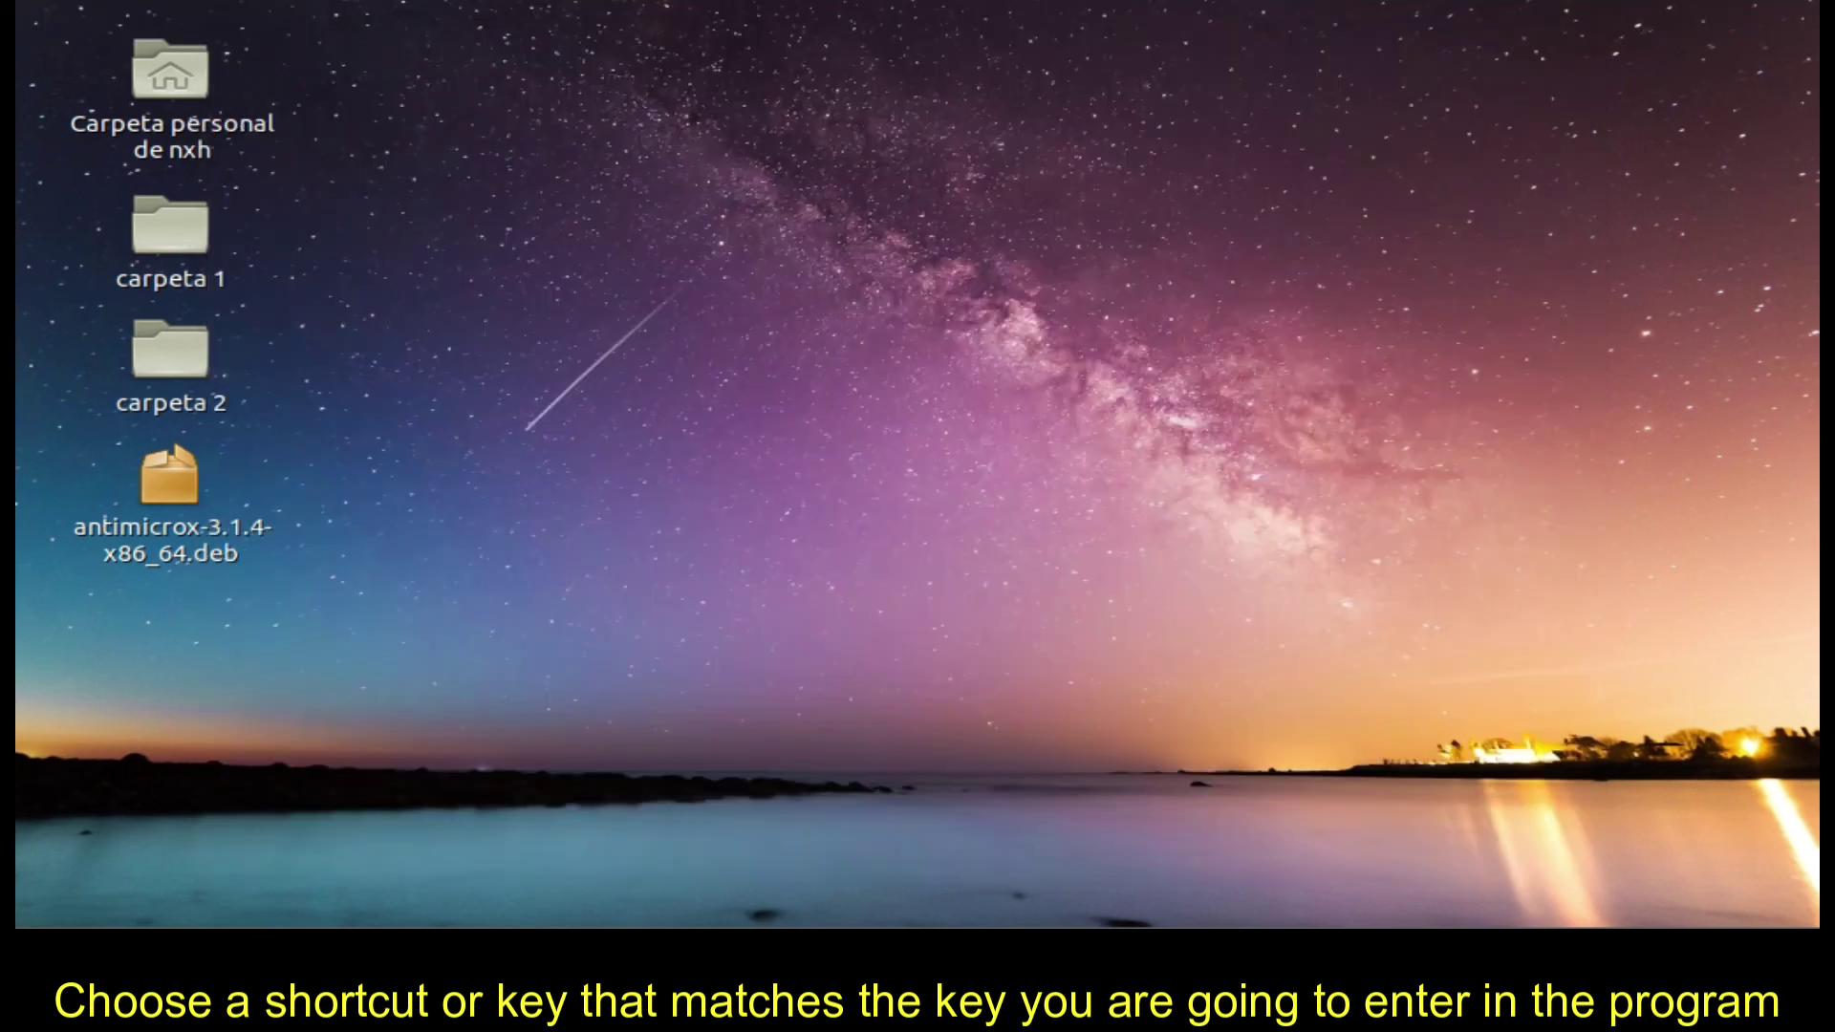
{"action": "key", "text": "ctrl+alt+k"}
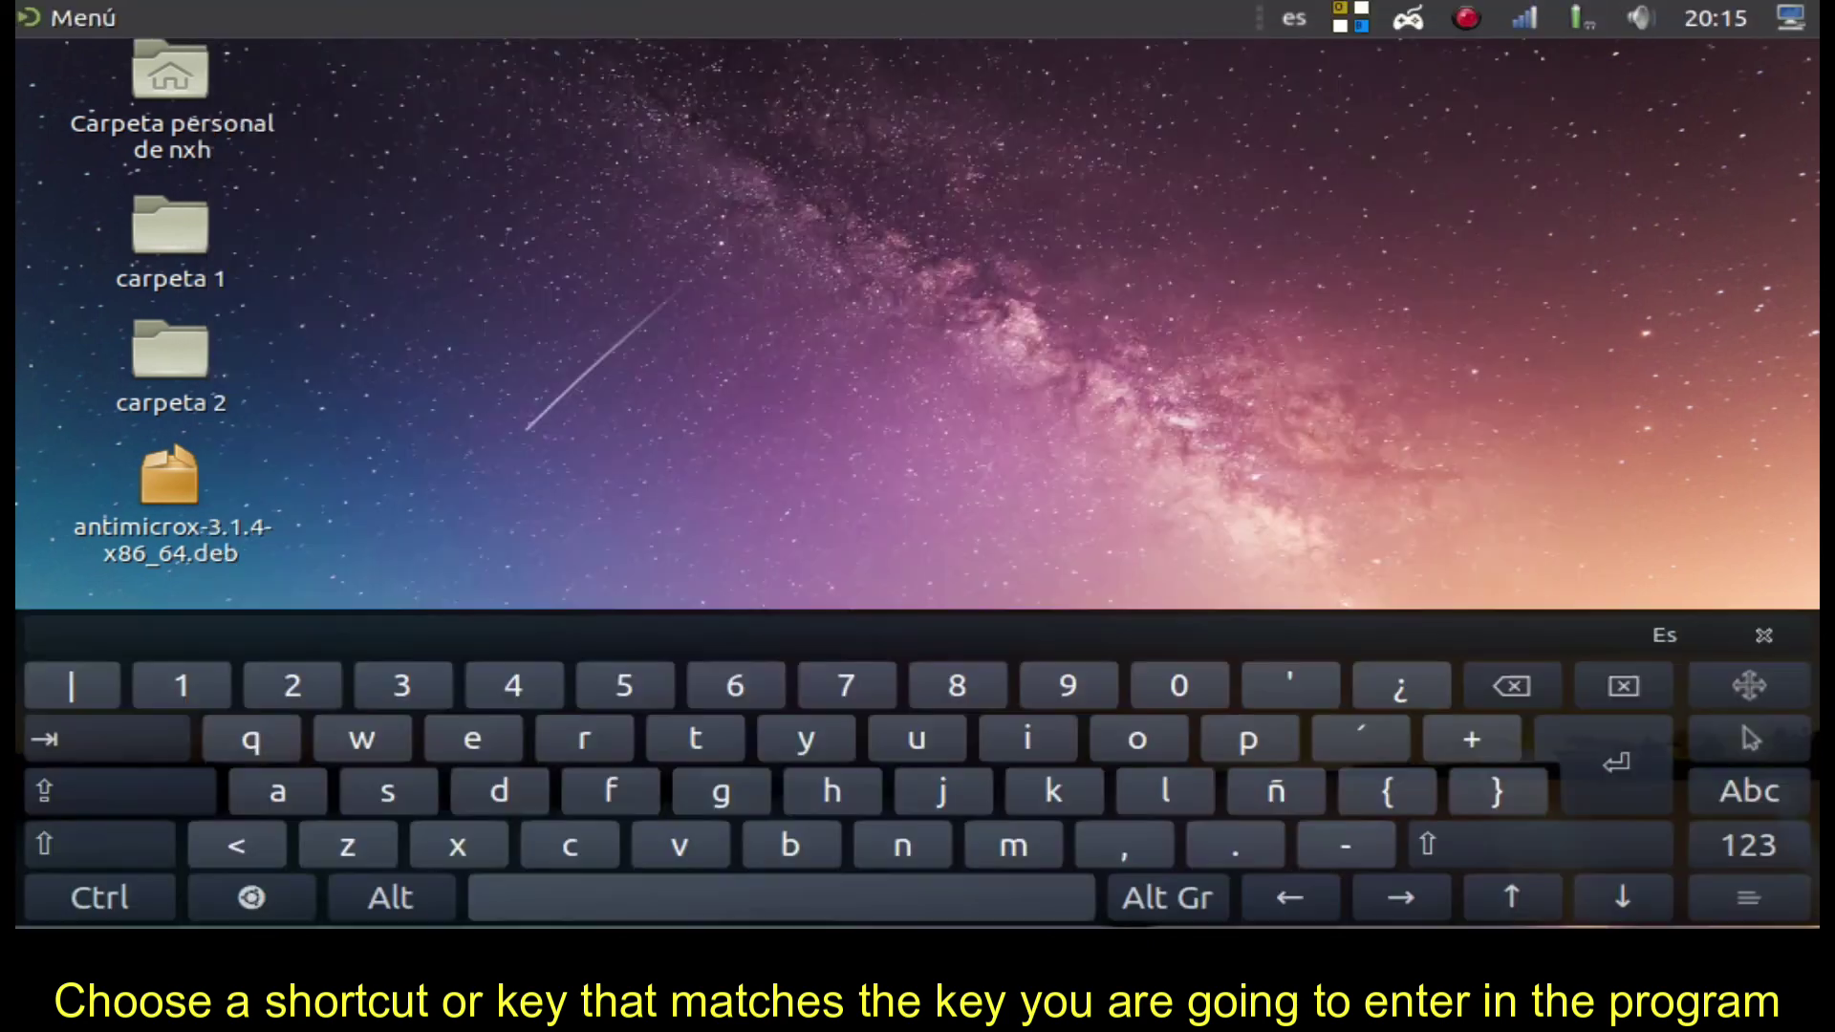
{"action": "key", "text": "ctrl+alt+k"}
- Open the Onboard preferences and enable "Mostrar automáticamente al editar texto" in the general settings
{"action": "right_click", "coordinate": [1350, 17]}
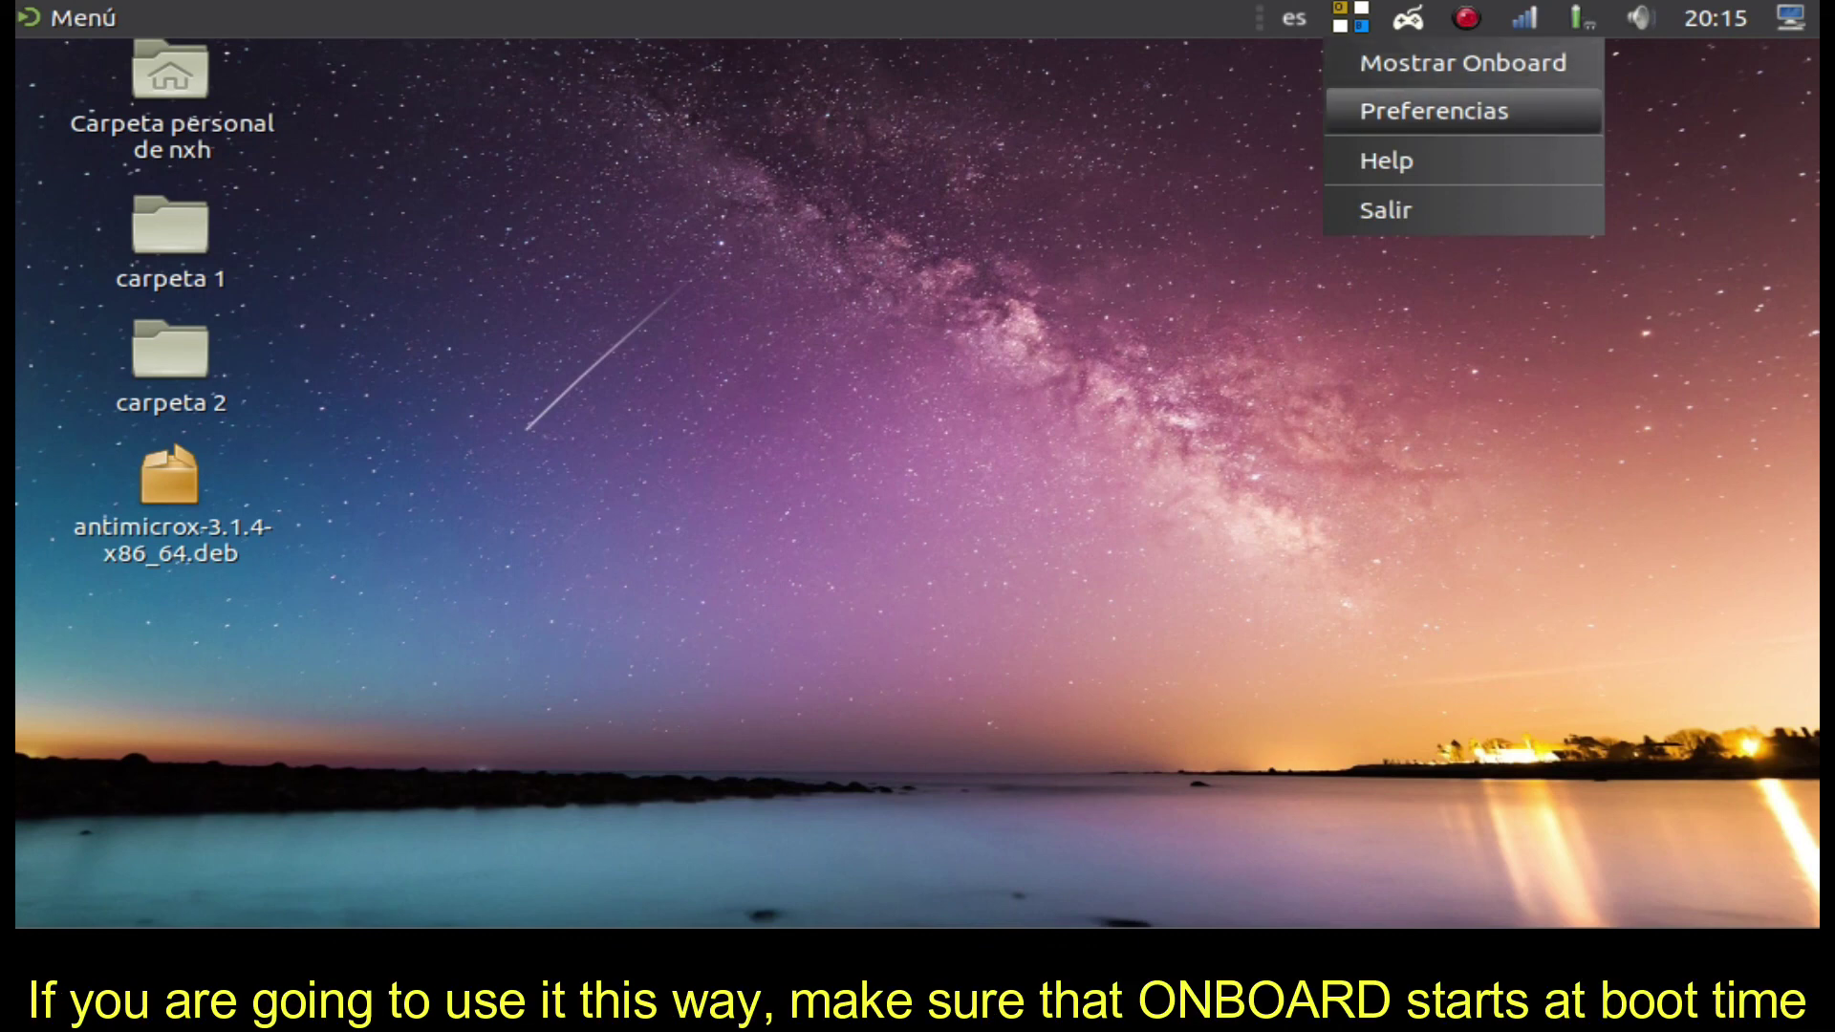
{"action": "key", "text": "Escape"}
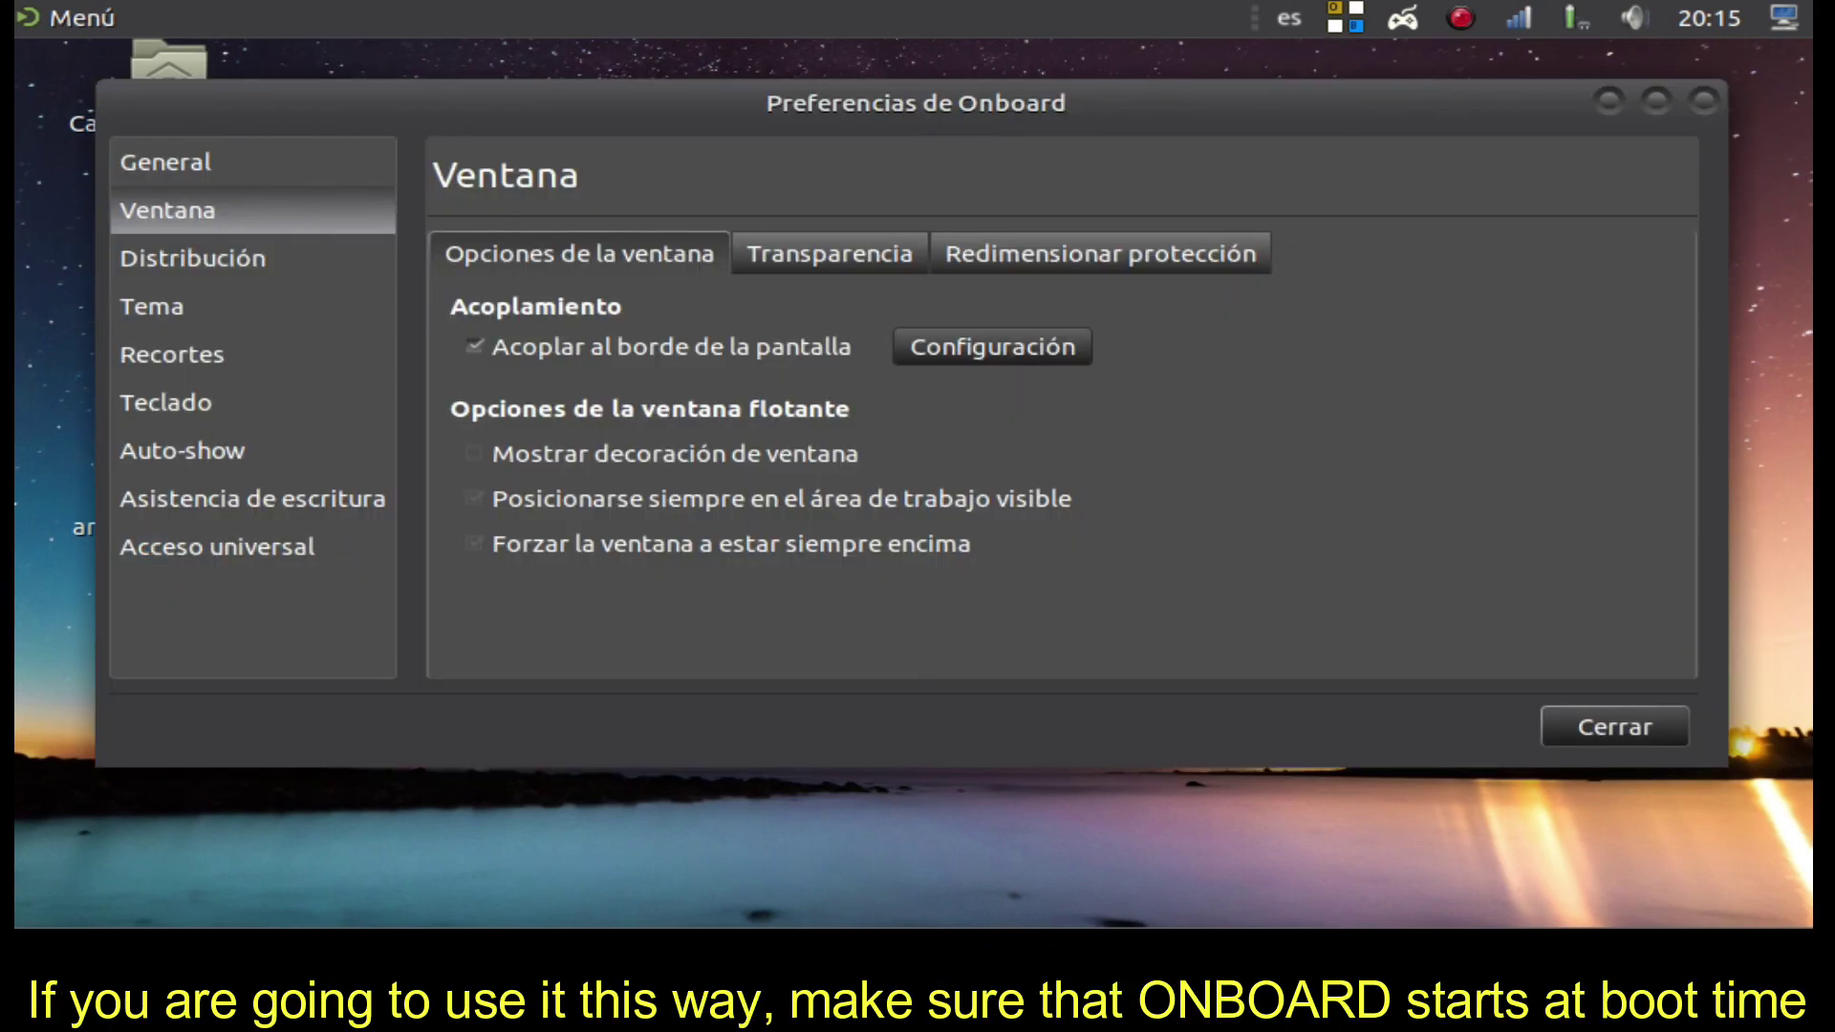
{"action": "left_click", "coordinate": [165, 161]}
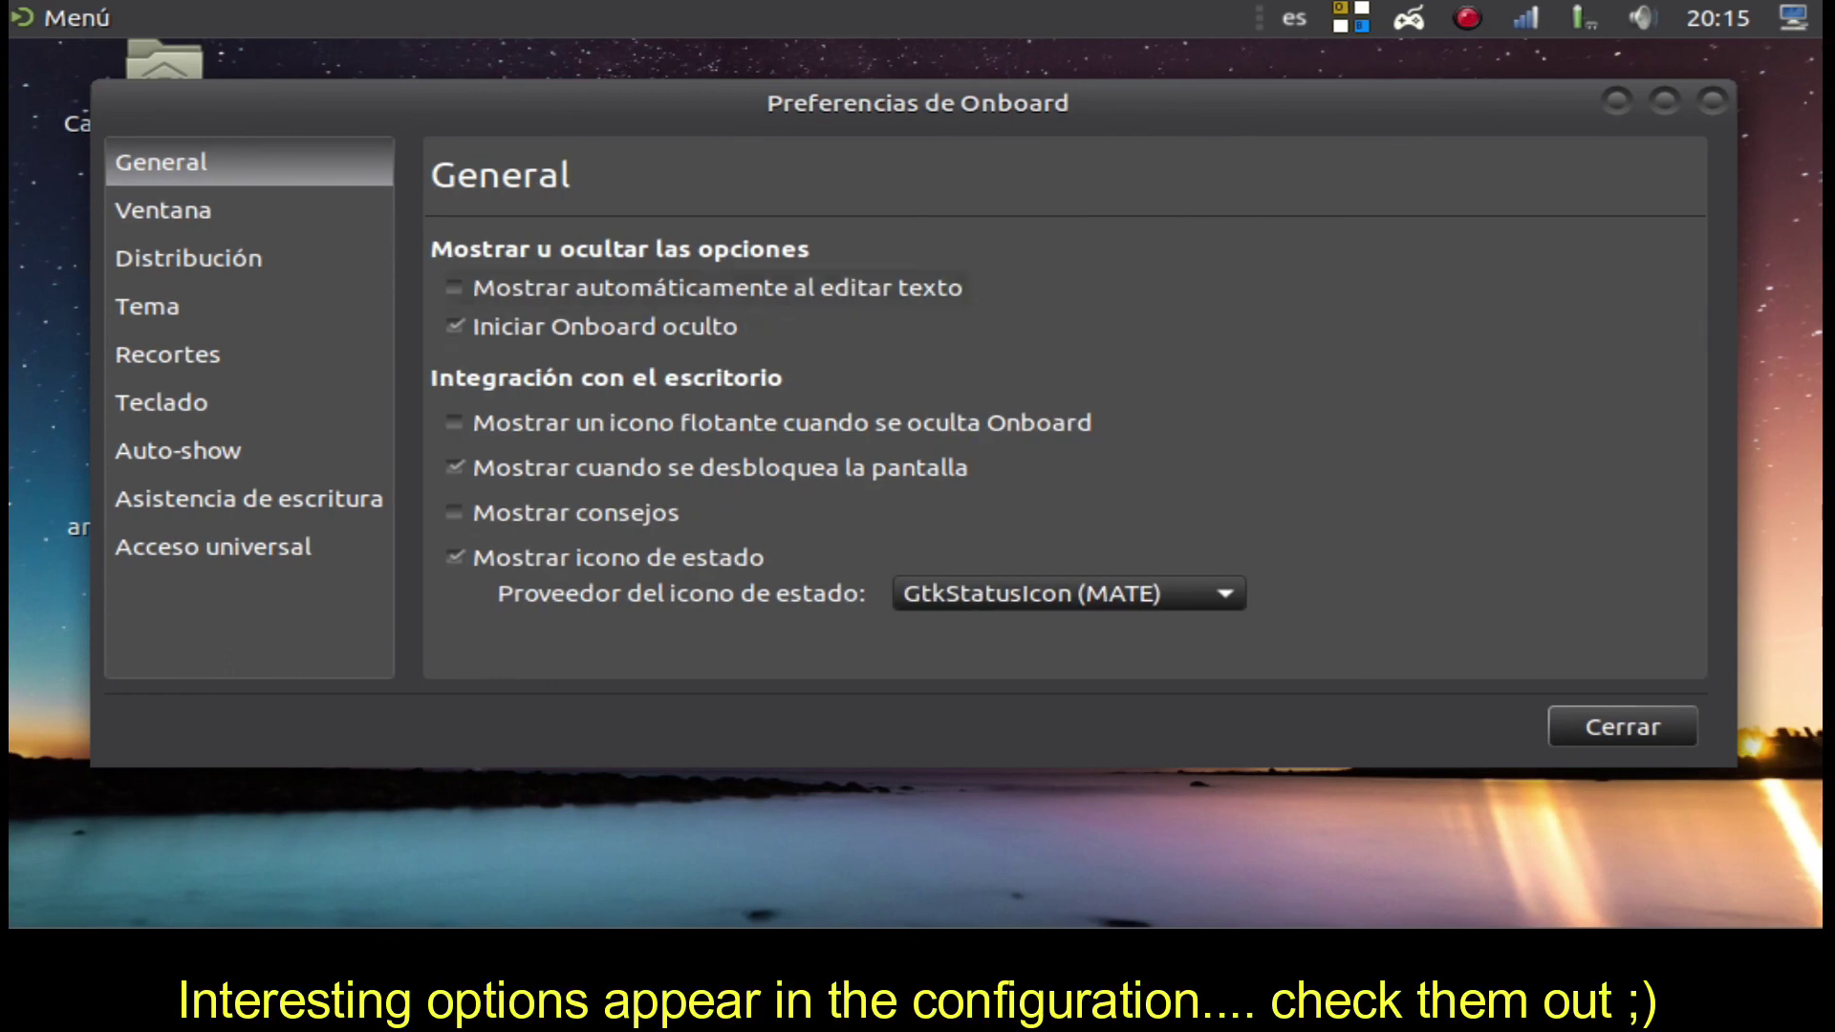
{"action": "left_click", "coordinate": [455, 288]}
- Review the remaining Onboard preference pages, from Ventana and Distribución through Asistencia de escritura to Acceso universal
{"action": "left_click", "coordinate": [162, 210]}
{"action": "left_click", "coordinate": [188, 259]}
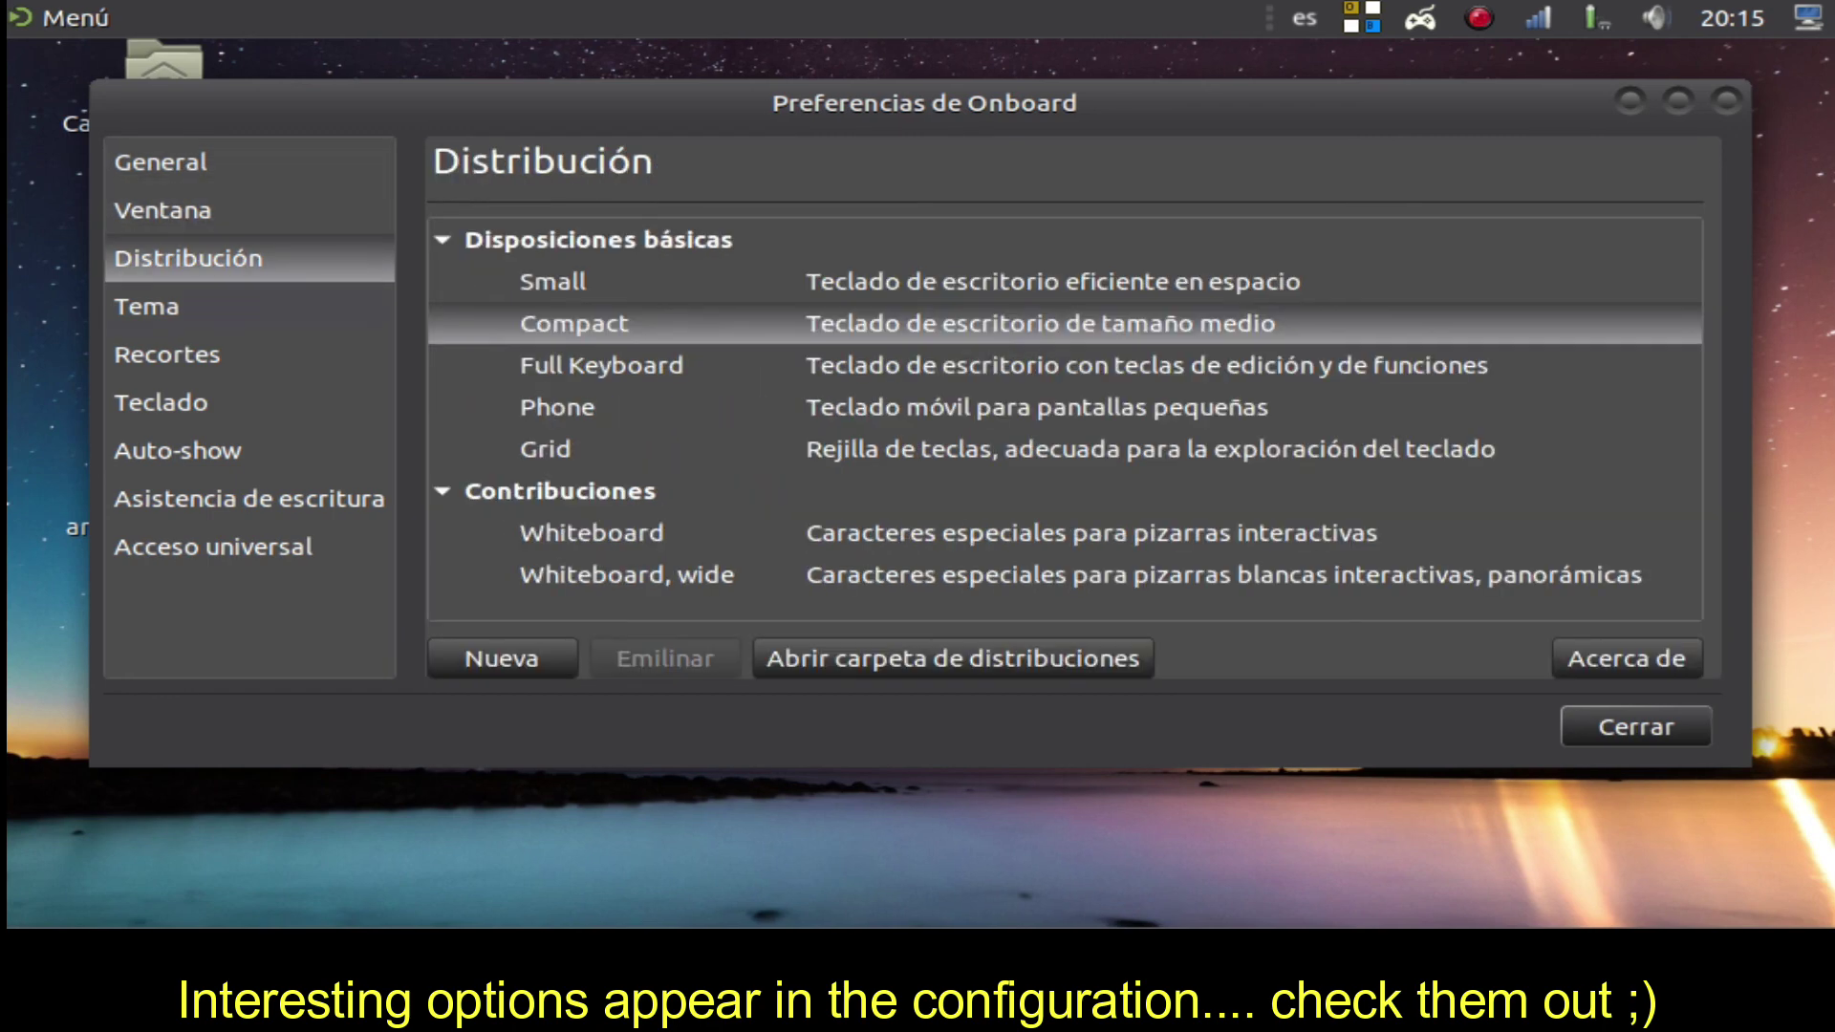
{"action": "left_click", "coordinate": [146, 306]}
{"action": "left_click", "coordinate": [167, 355]}
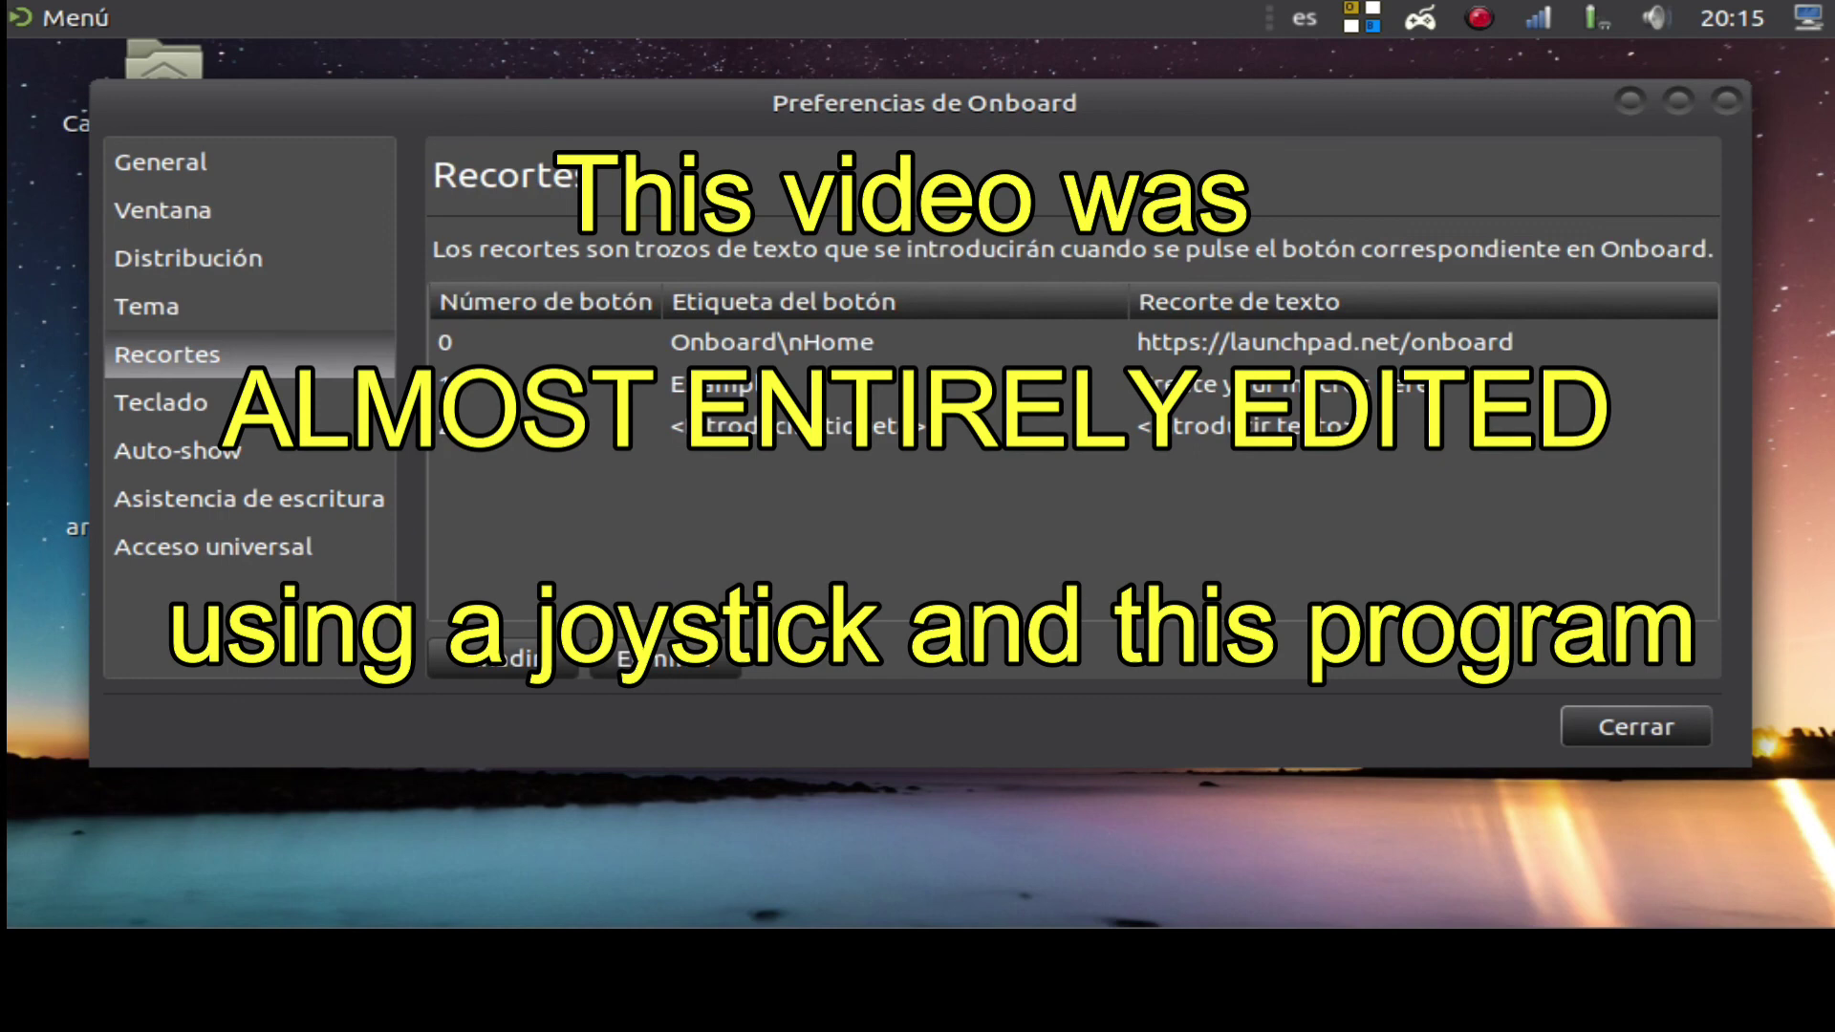
{"action": "left_click", "coordinate": [160, 402]}
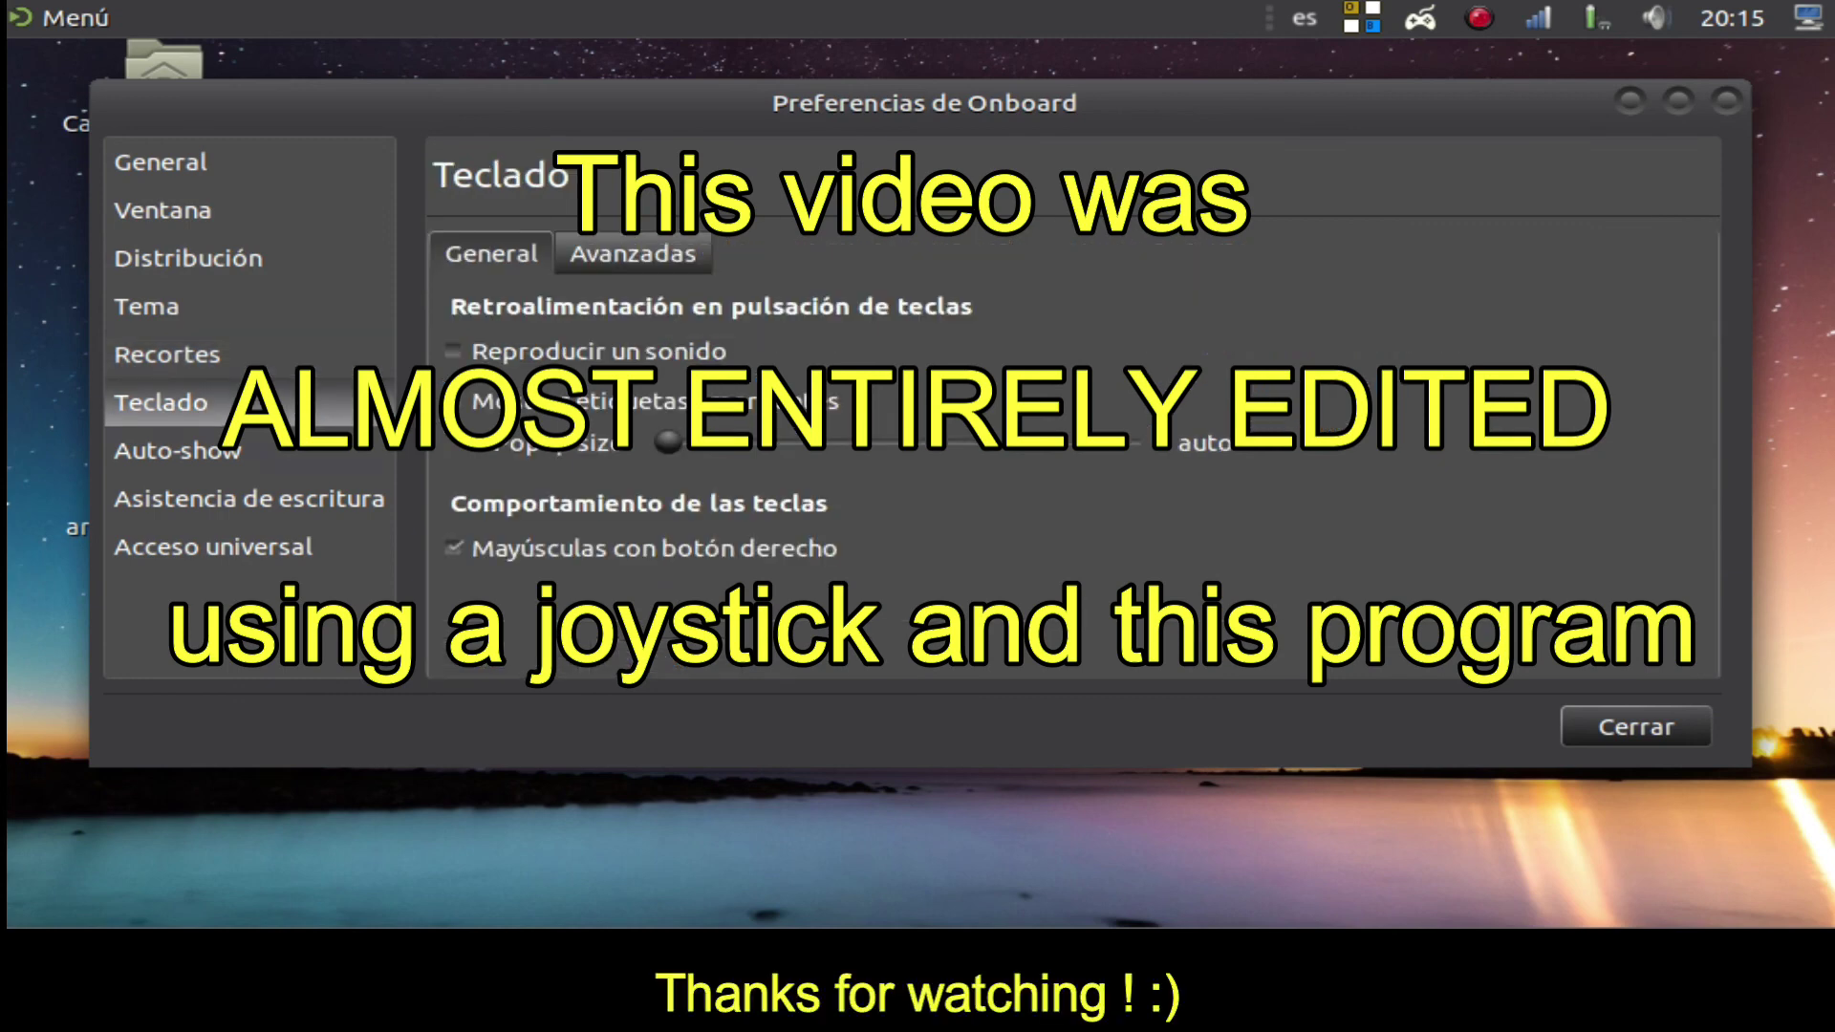
{"action": "left_click", "coordinate": [178, 450]}
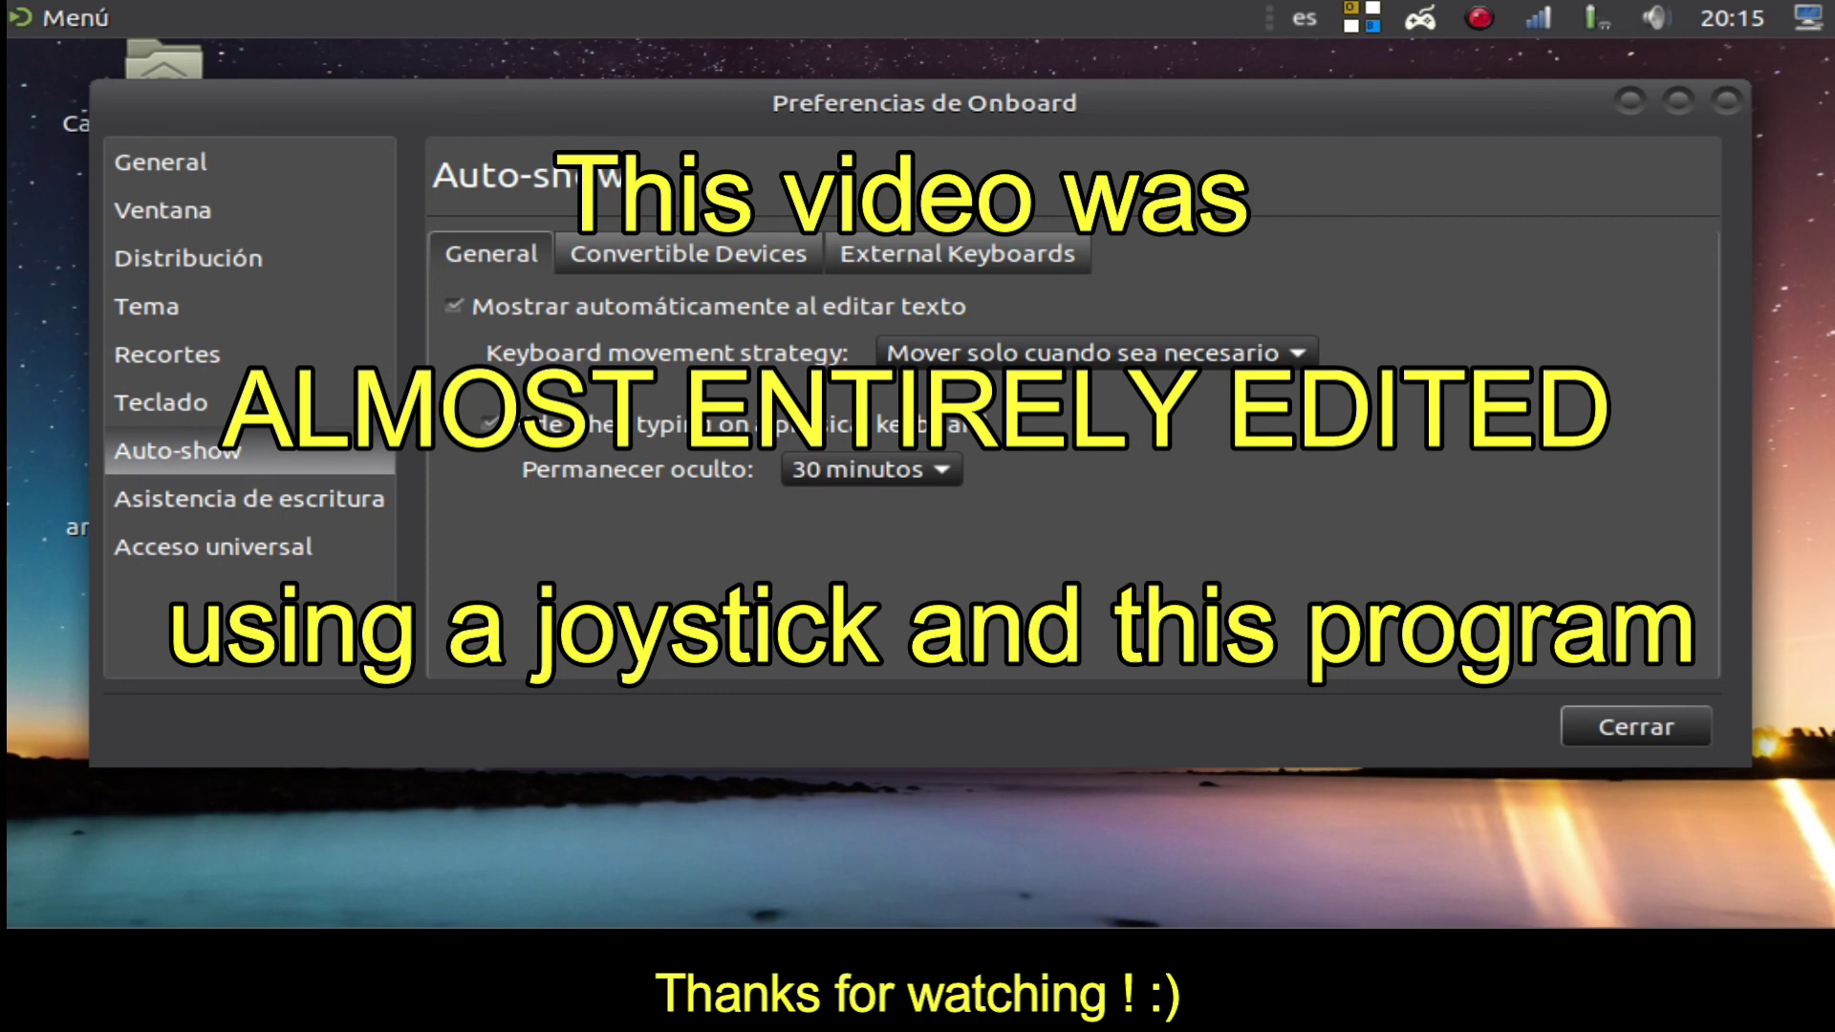
{"action": "left_click", "coordinate": [249, 498]}
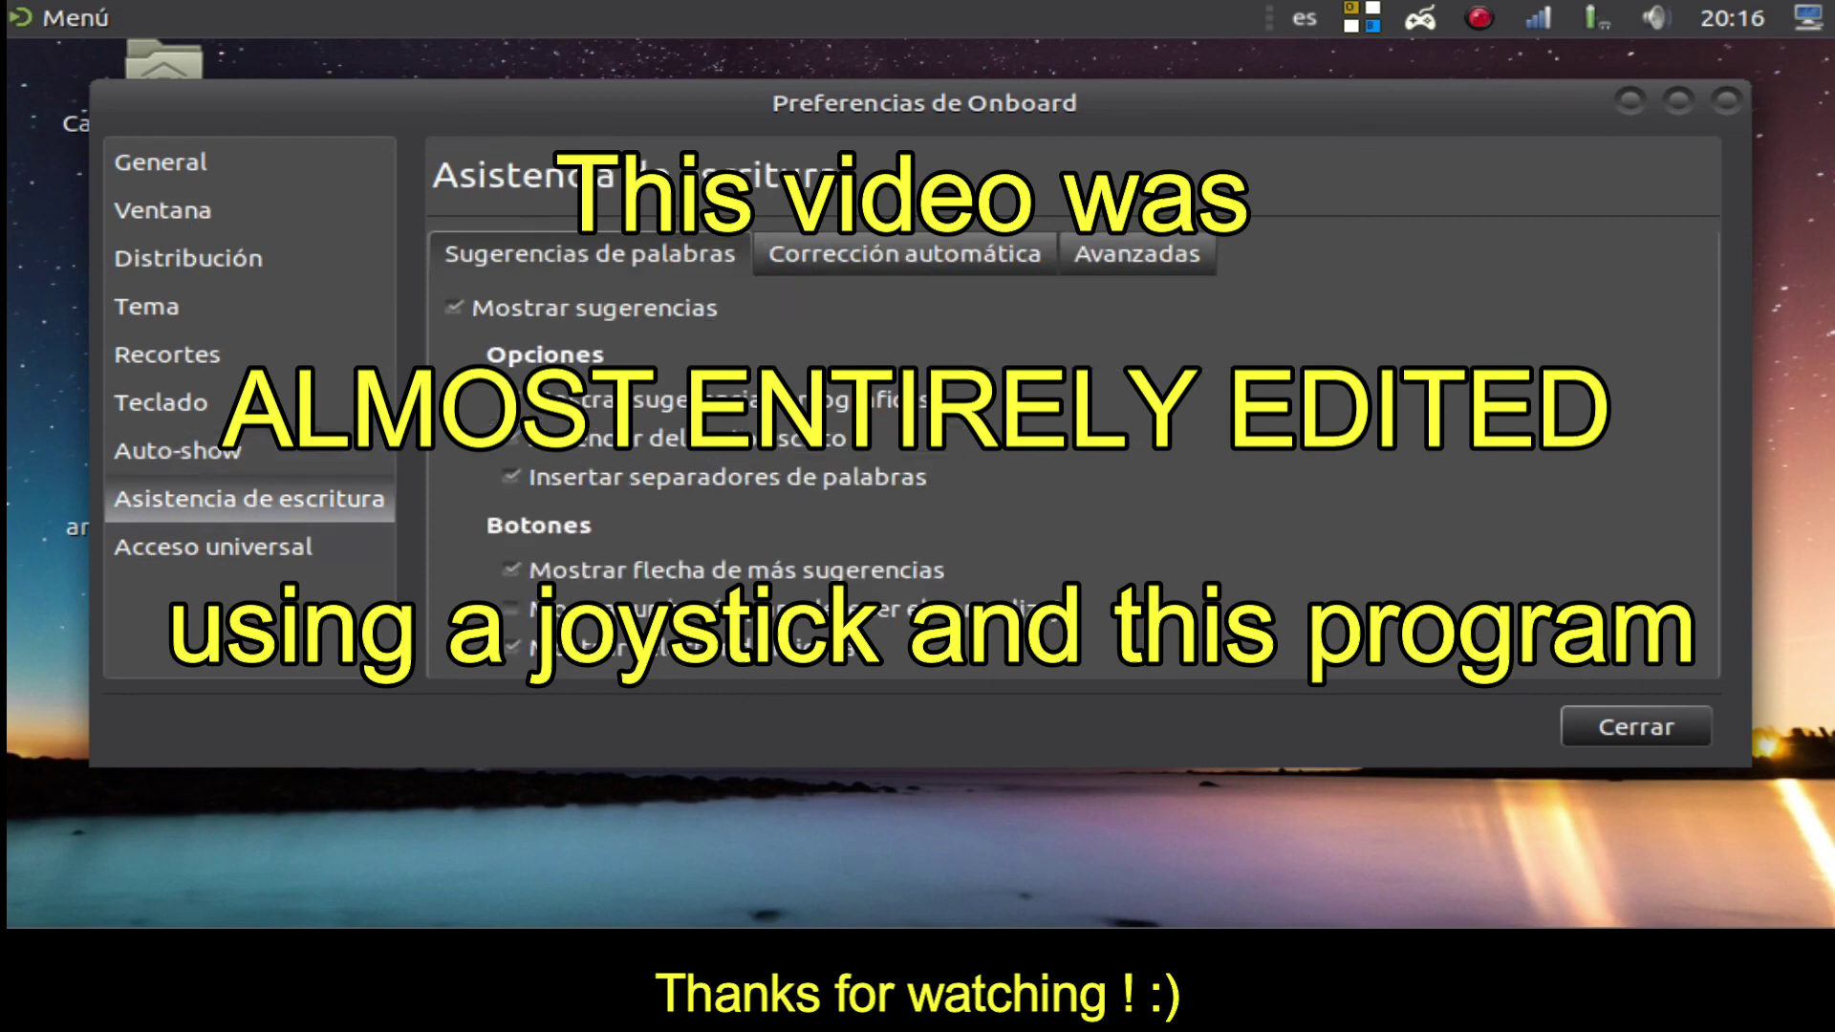
{"action": "left_click", "coordinate": [213, 547]}
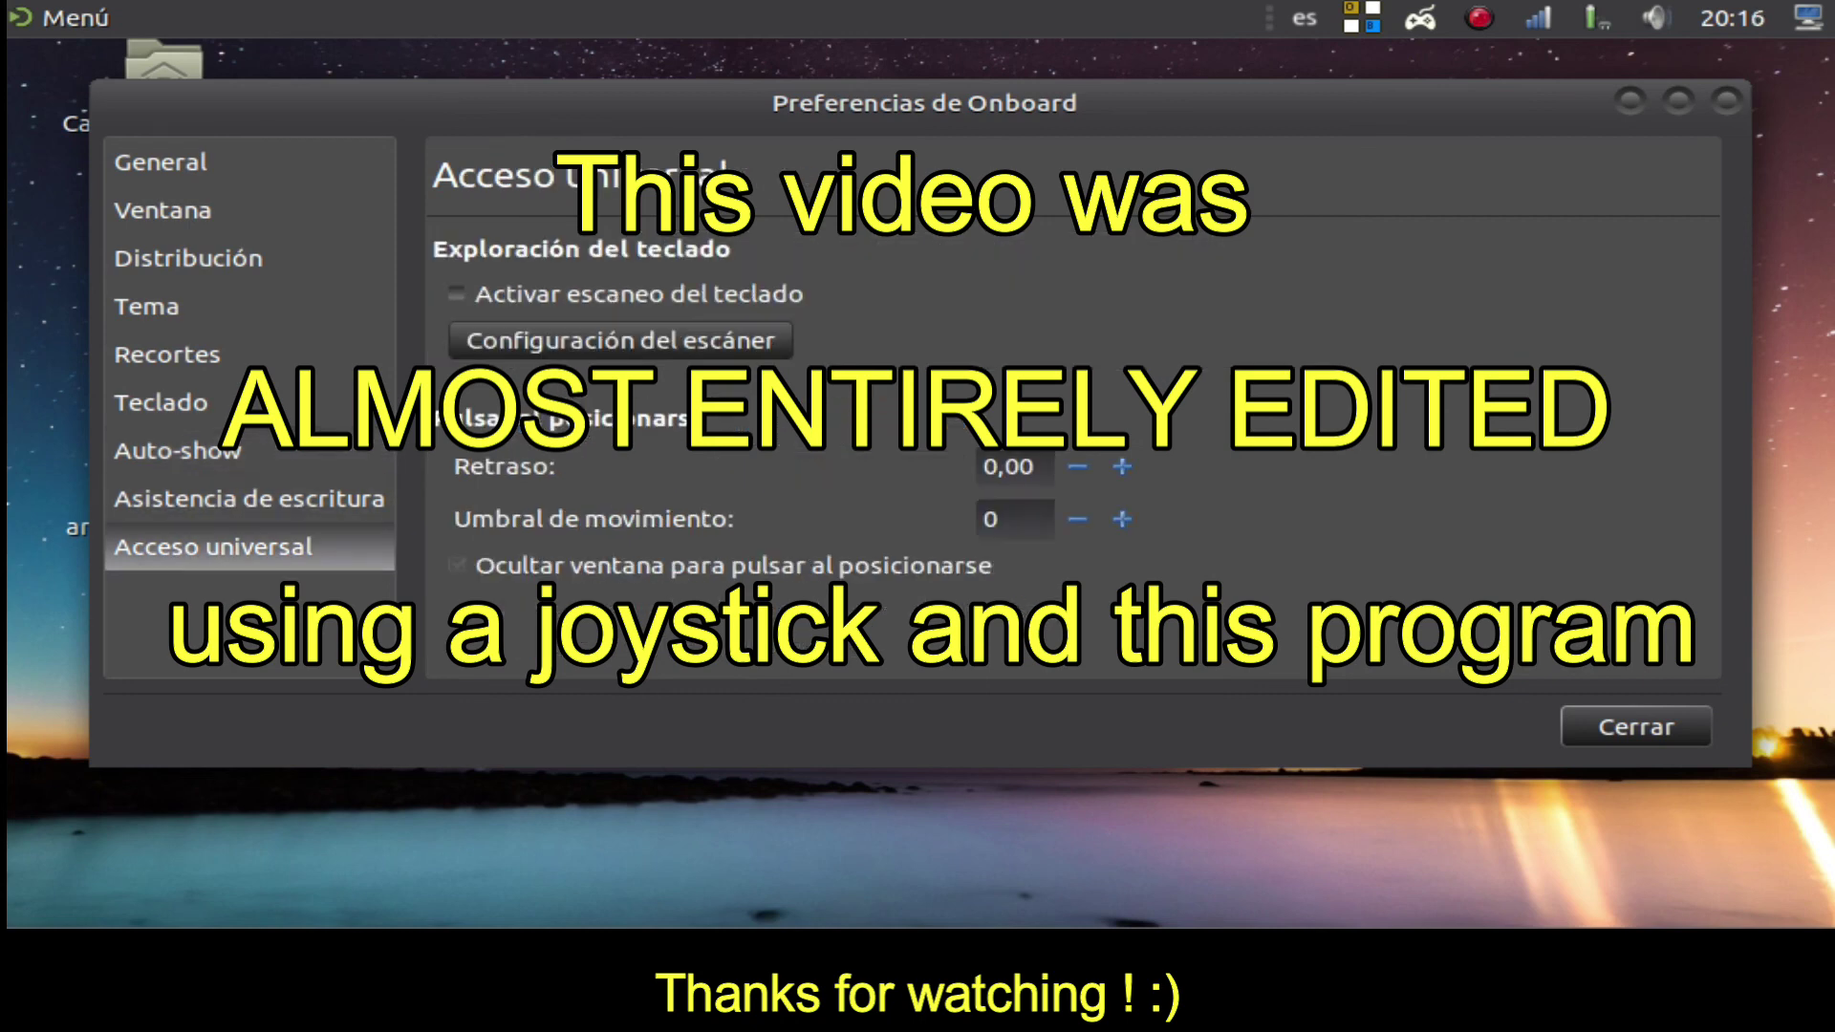